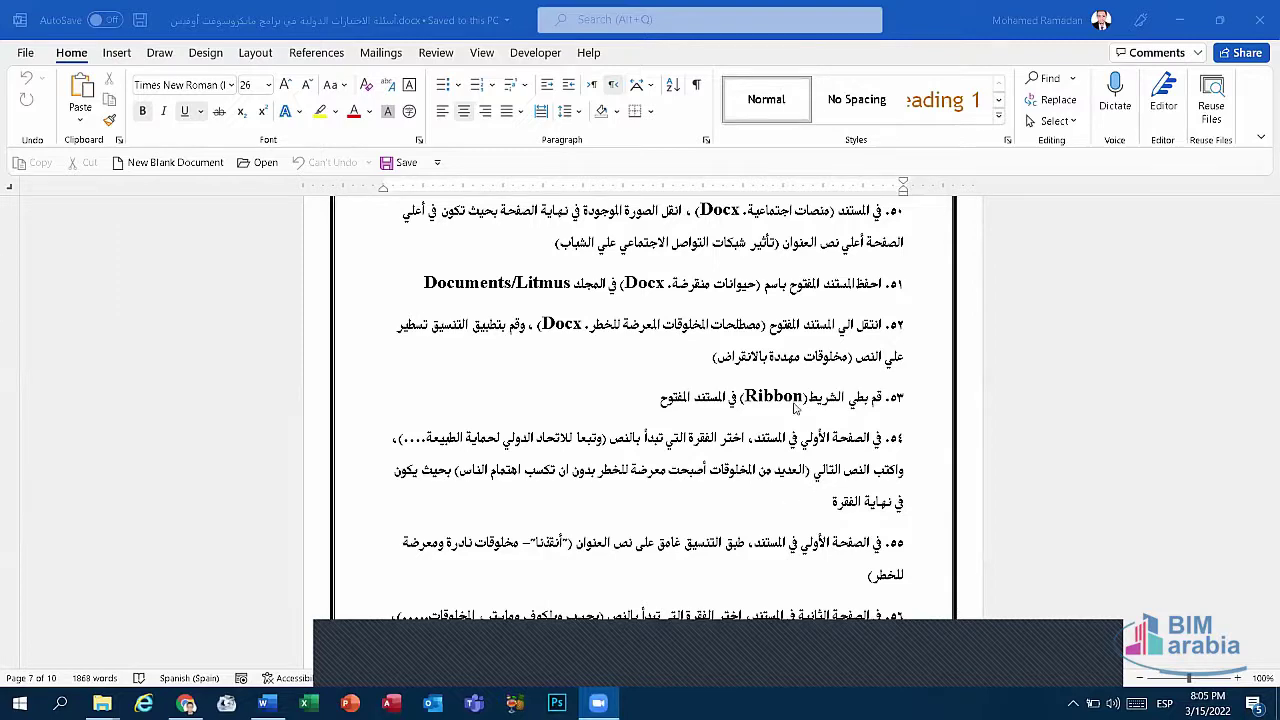
Scroll up the exam document and place the cursor at the end of item 50.
{"action": "scroll", "coordinate": [767, 425], "scroll_direction": "up", "scroll_amount": 2}
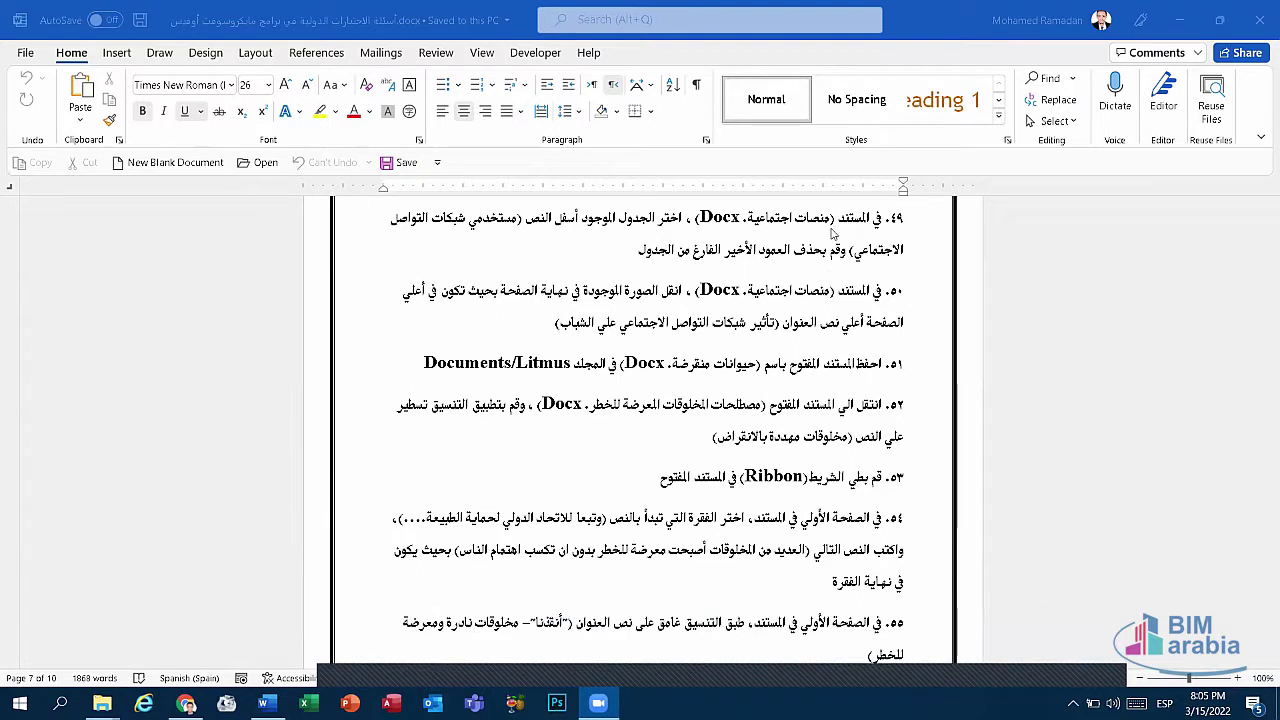
{"action": "scroll", "coordinate": [838, 338], "scroll_direction": "up", "scroll_amount": 2}
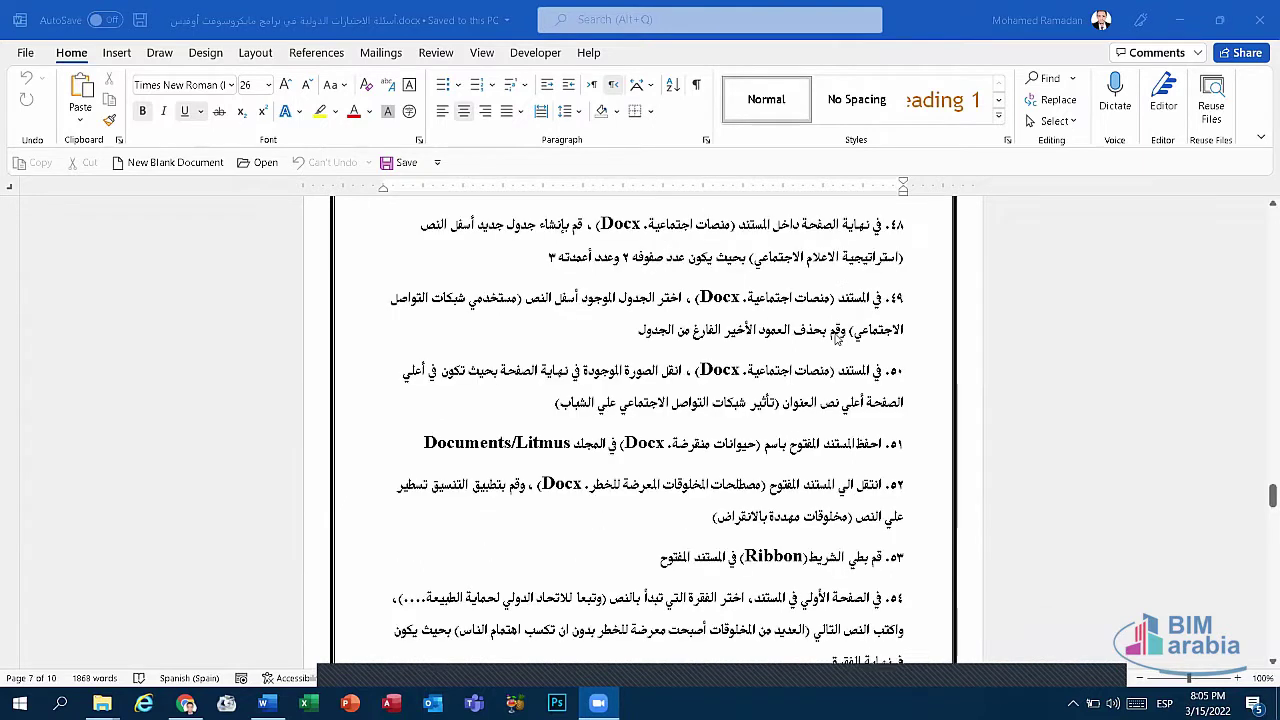
{"action": "scroll", "coordinate": [838, 338], "scroll_direction": "up", "scroll_amount": 1}
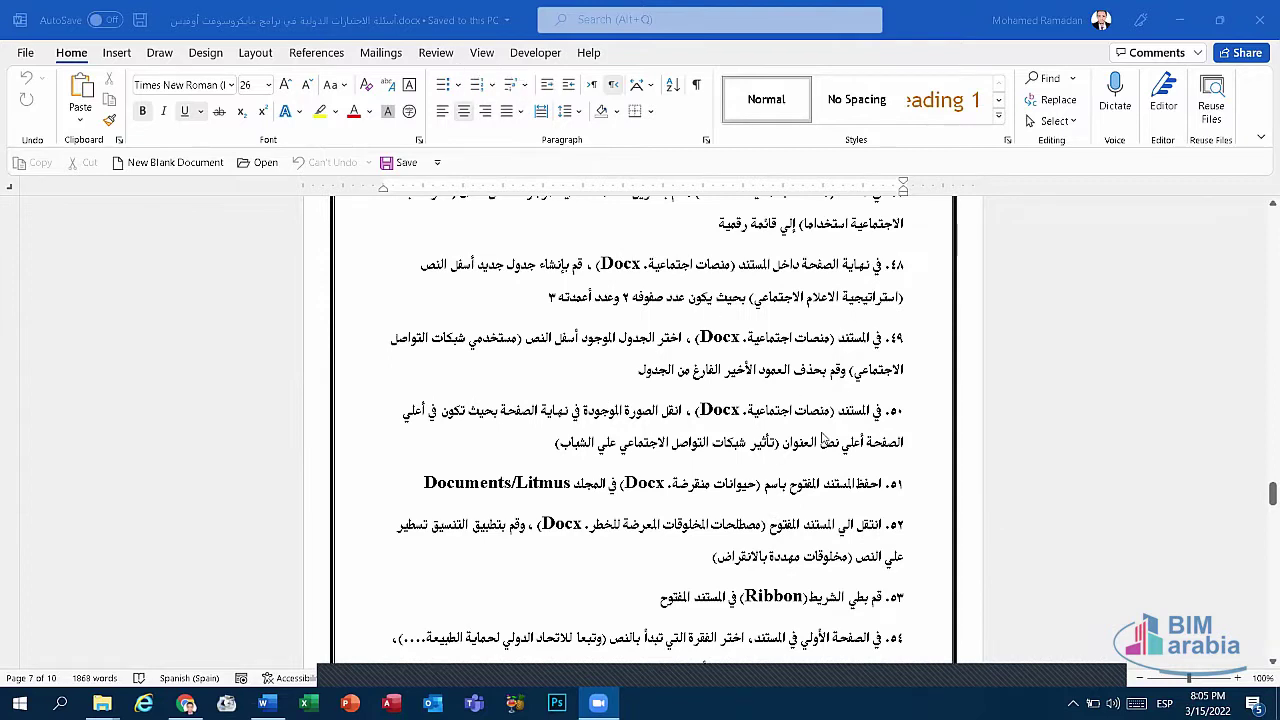
{"action": "left_click", "coordinate": [519, 443]}
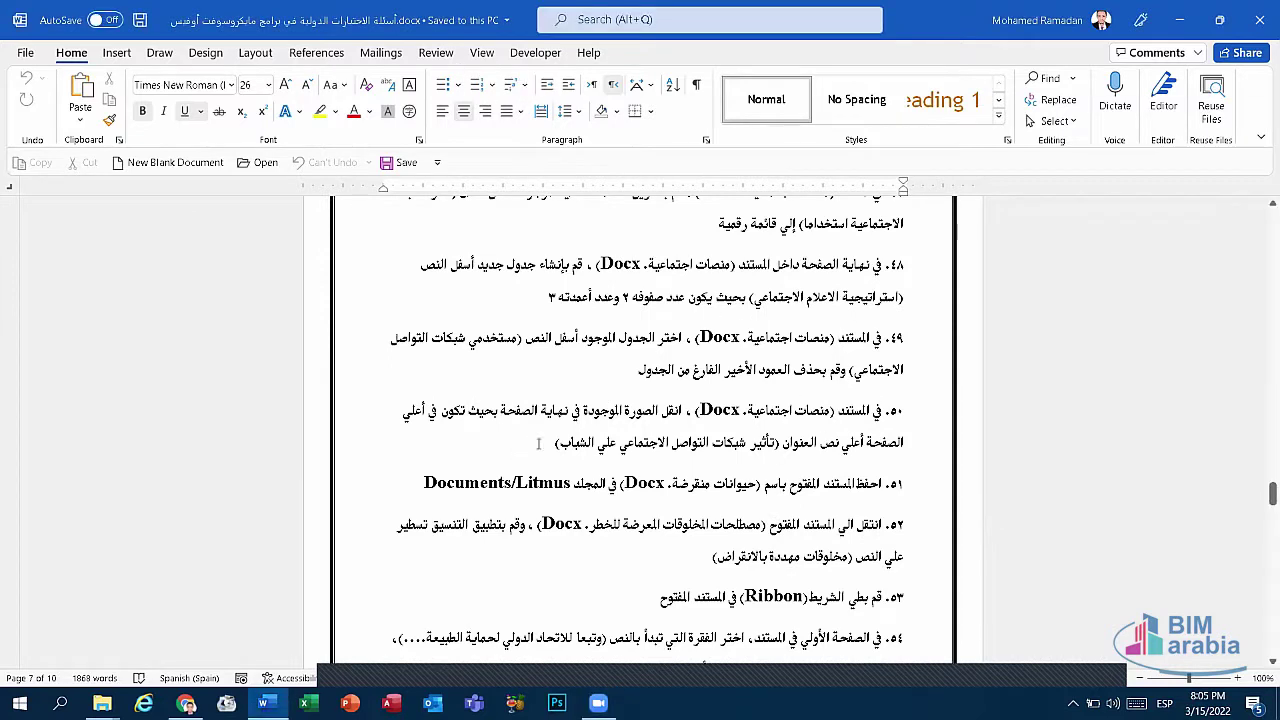
{"action": "left_click", "coordinate": [538, 443]}
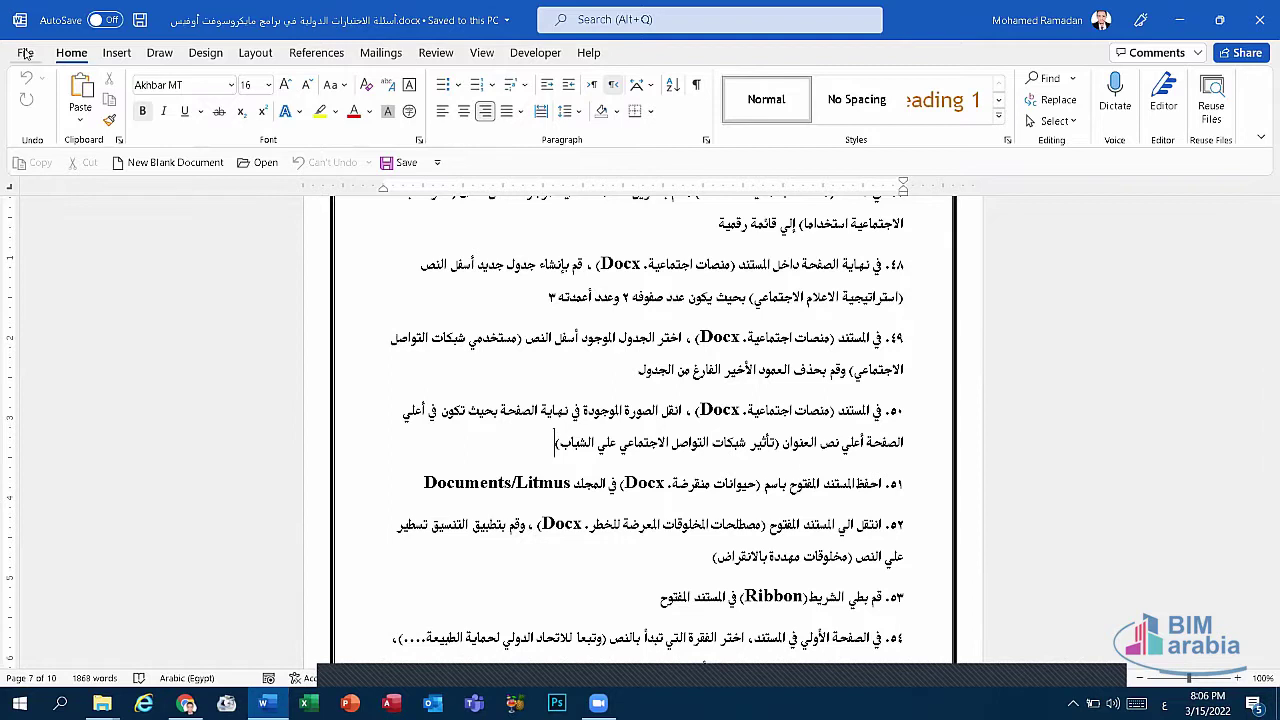
Start Save As, browse to the Documents folder, then cancel without saving.
{"action": "left_click", "coordinate": [24, 50]}
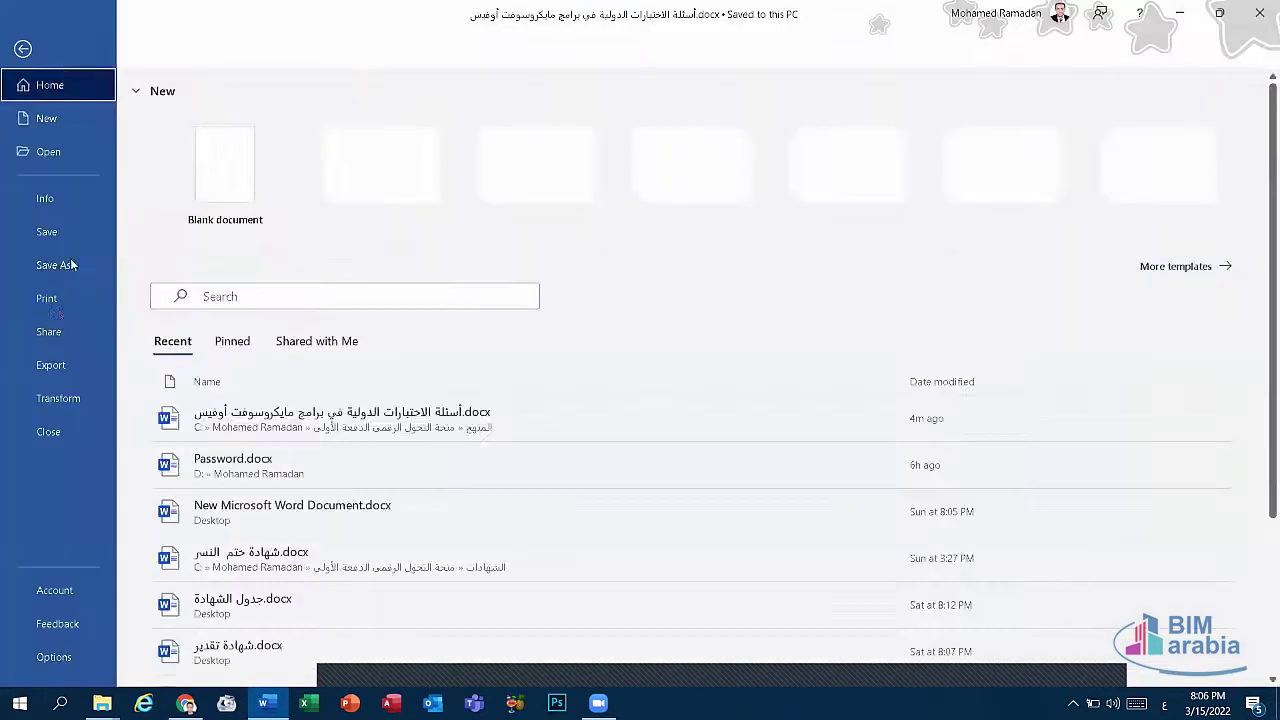
{"action": "left_click", "coordinate": [60, 264]}
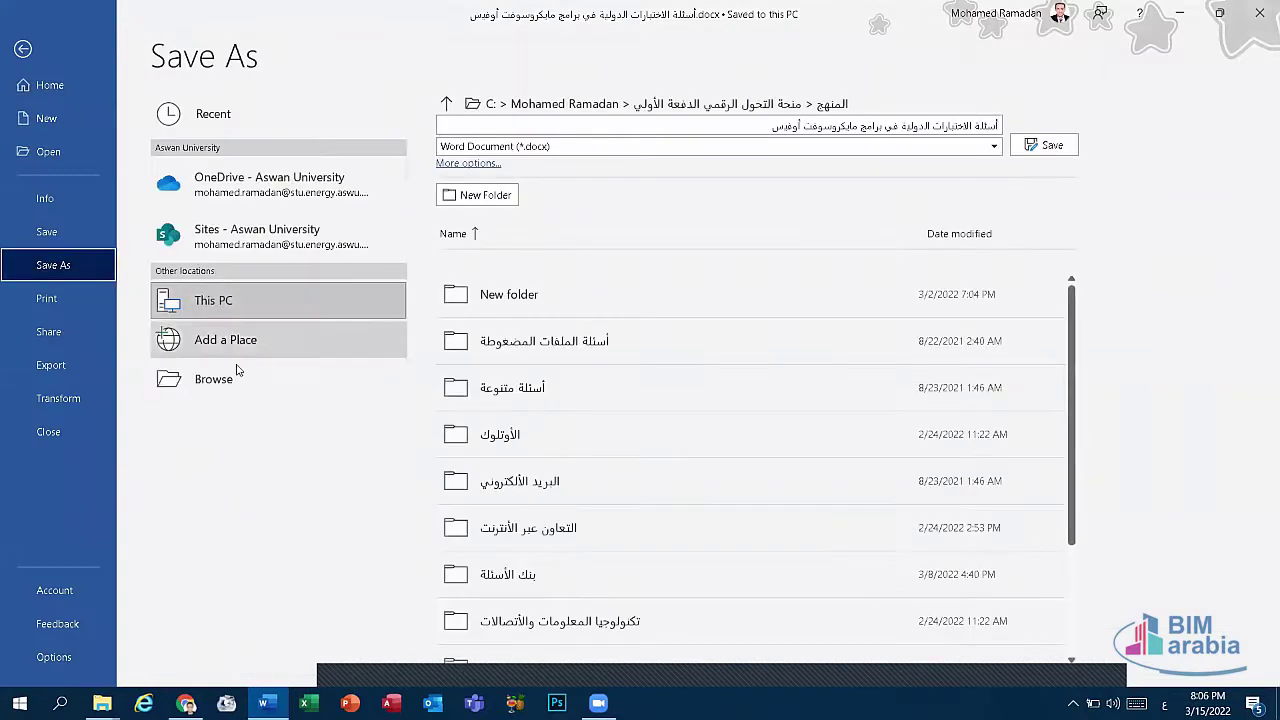
{"action": "left_click", "coordinate": [245, 377]}
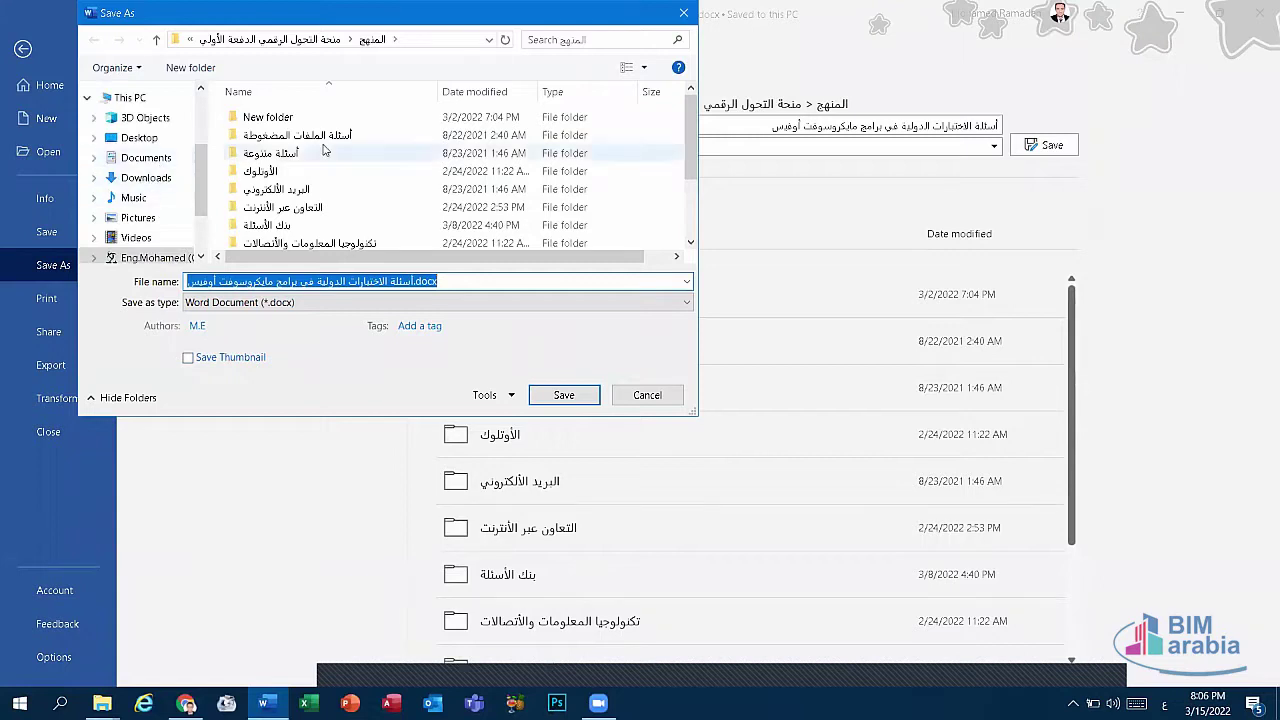
{"action": "left_click", "coordinate": [146, 160]}
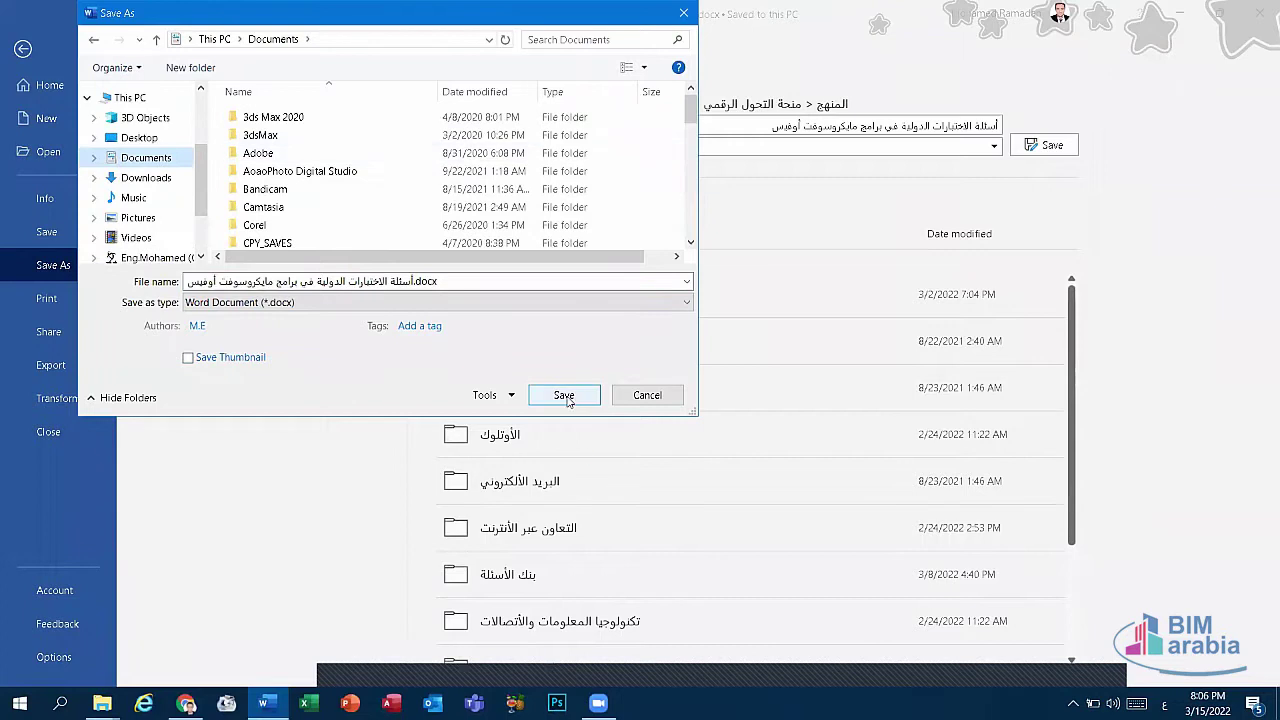
{"action": "left_click", "coordinate": [647, 397]}
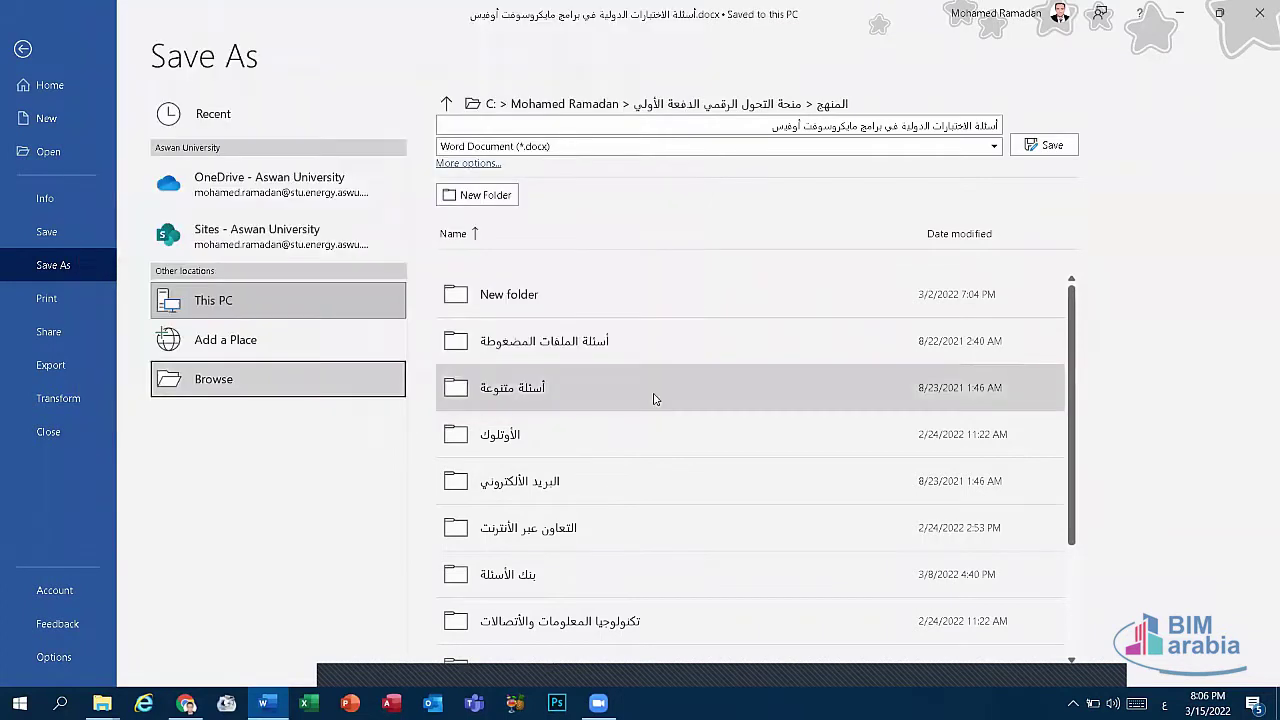
Return to the exam document, then start a new blank Word document.
{"action": "key", "text": "Escape"}
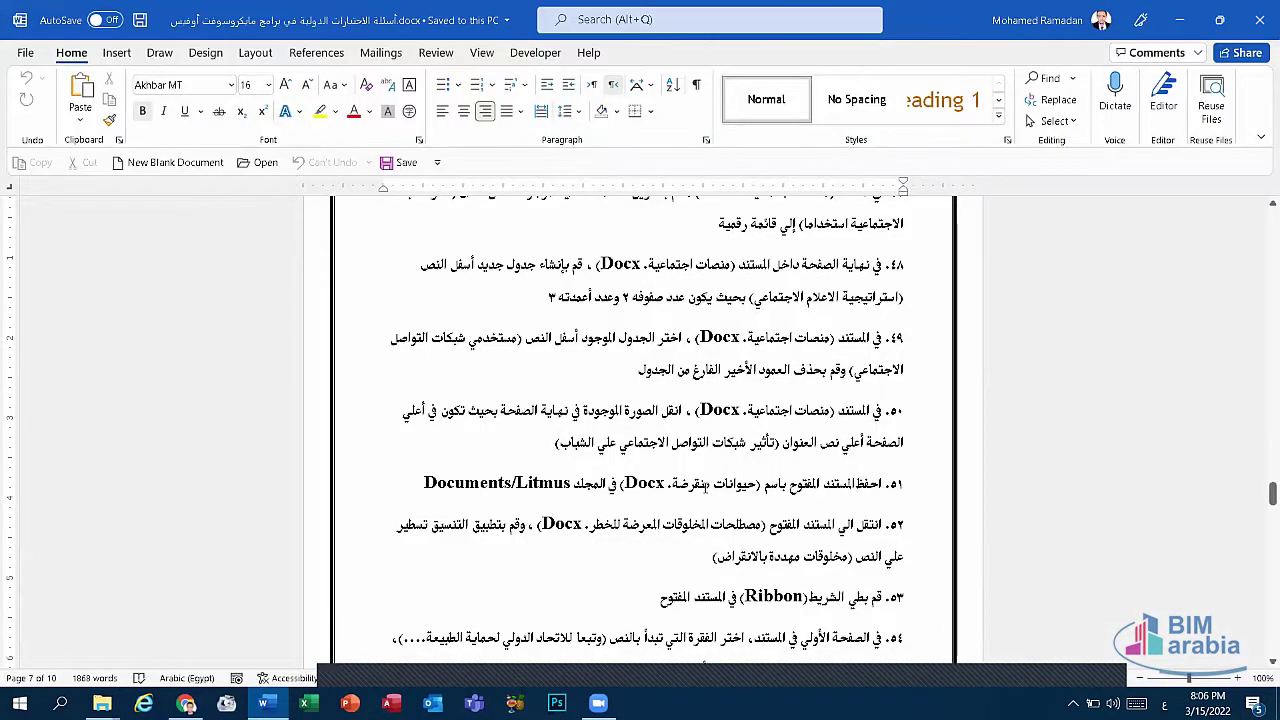
{"action": "scroll", "coordinate": [708, 484], "scroll_direction": "down", "scroll_amount": 1}
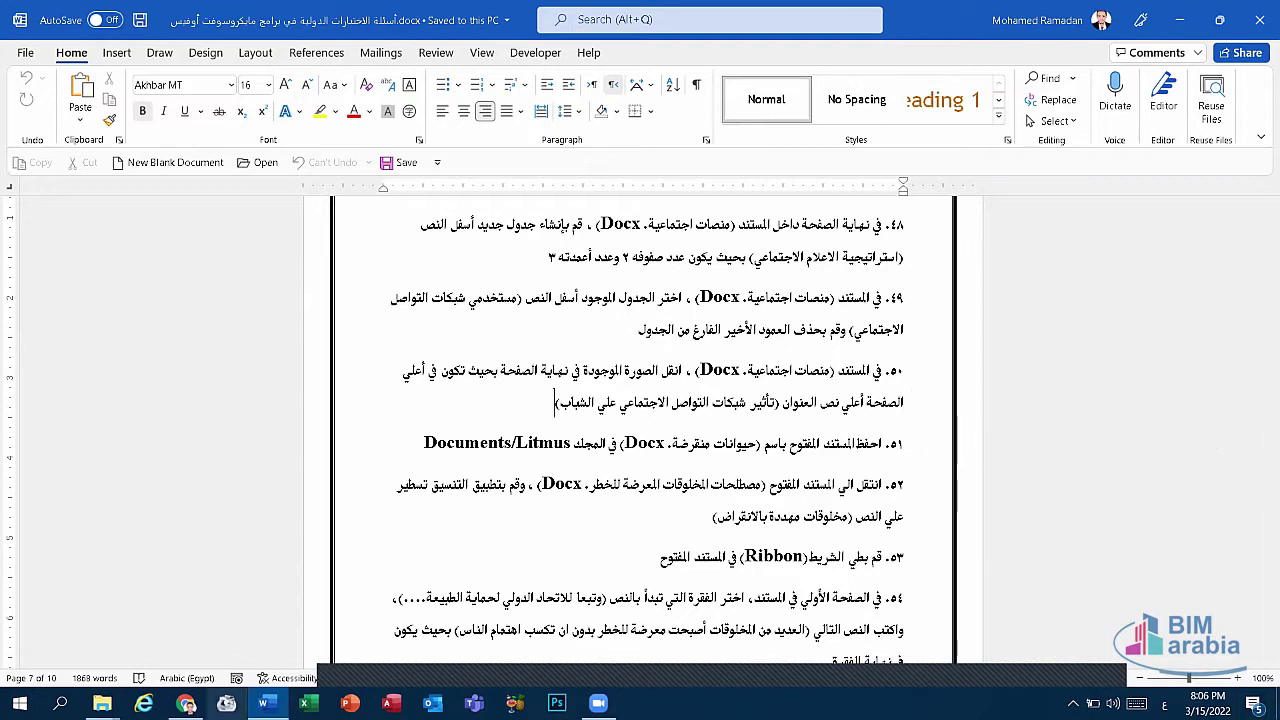
{"action": "left_click", "coordinate": [300, 676]}
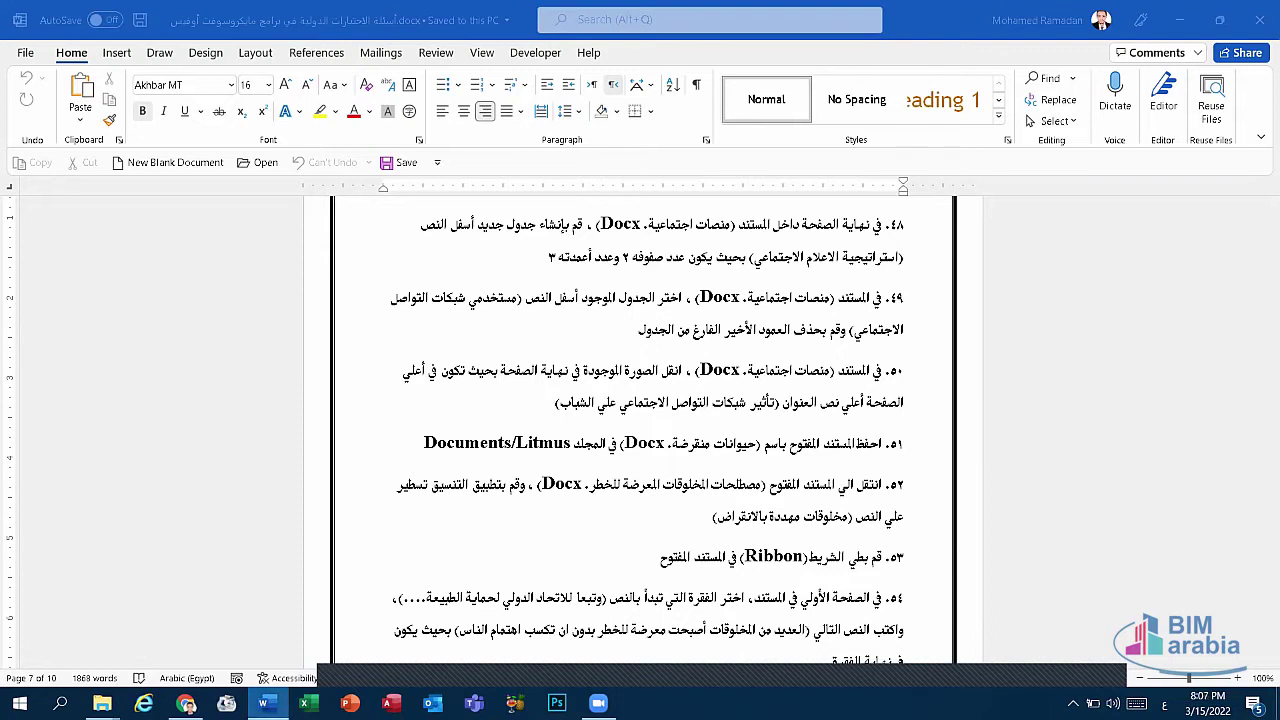
{"action": "right_click", "coordinate": [263, 703]}
{"action": "left_click", "coordinate": [258, 612]}
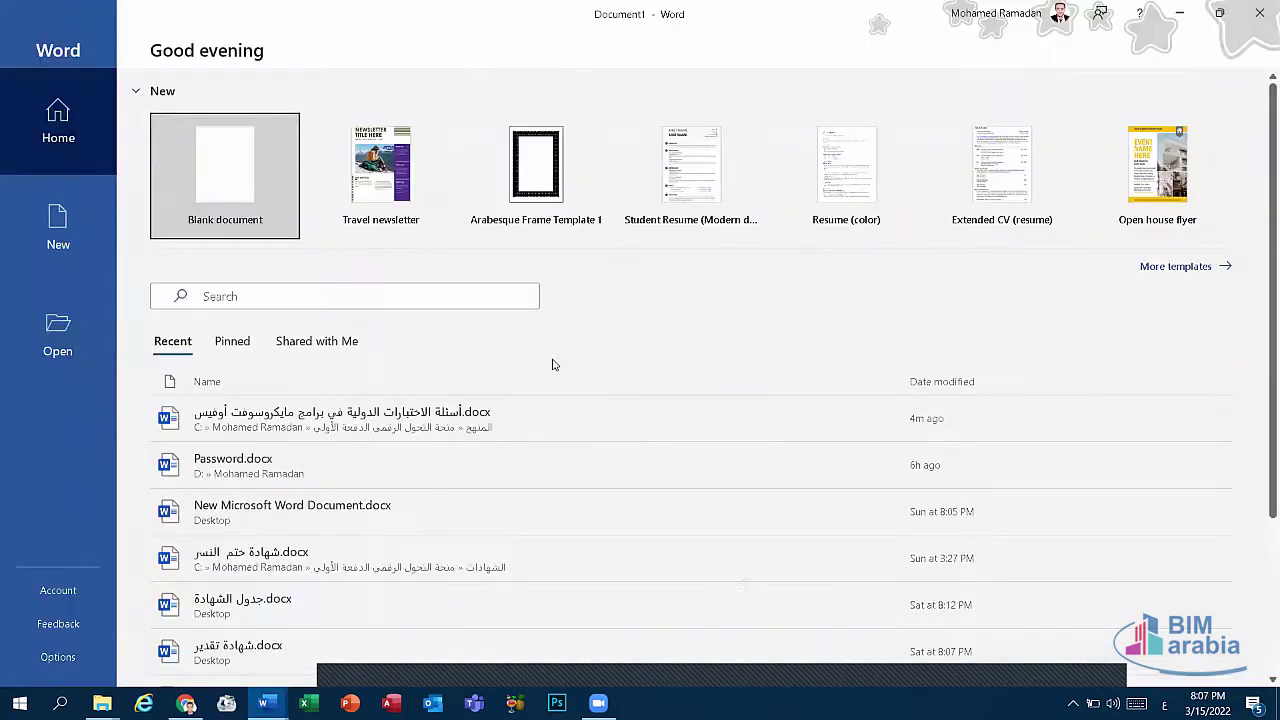
{"action": "left_click", "coordinate": [228, 172]}
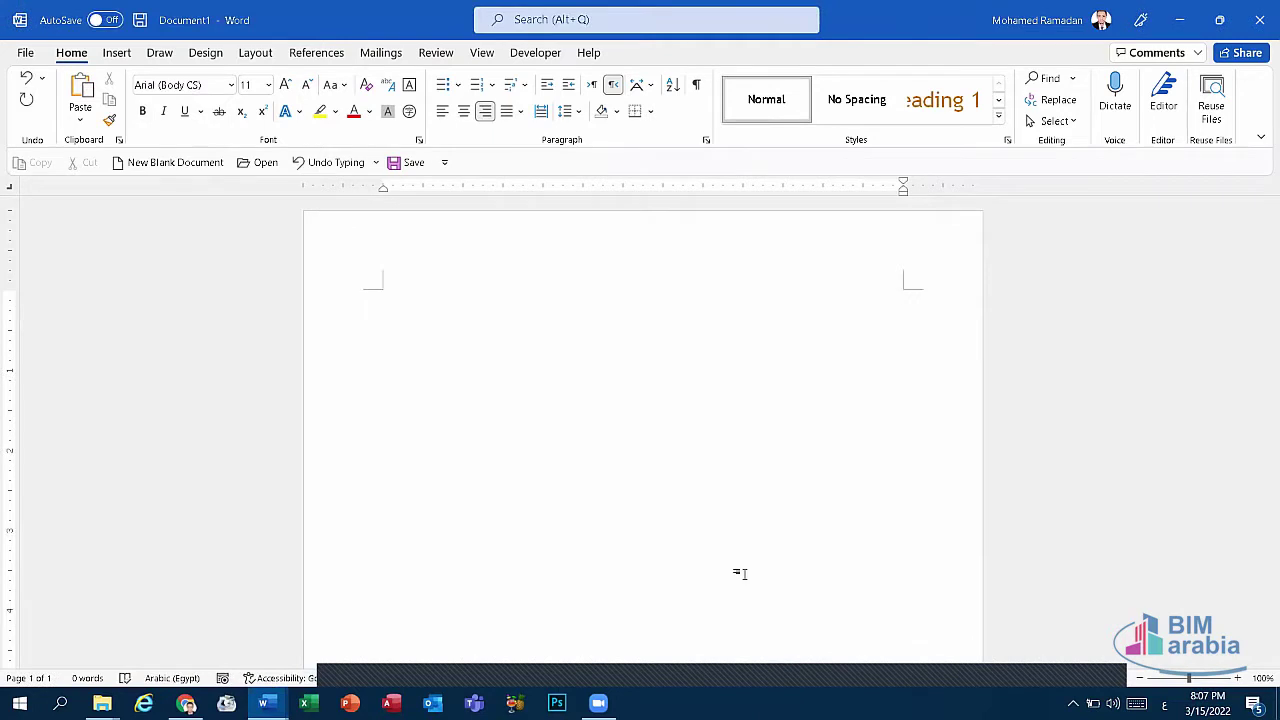
Generate sample paragraphs with =rand() using English input, and select all the text.
{"action": "key", "text": "alt+shift"}
{"action": "type", "text": "=ra"}
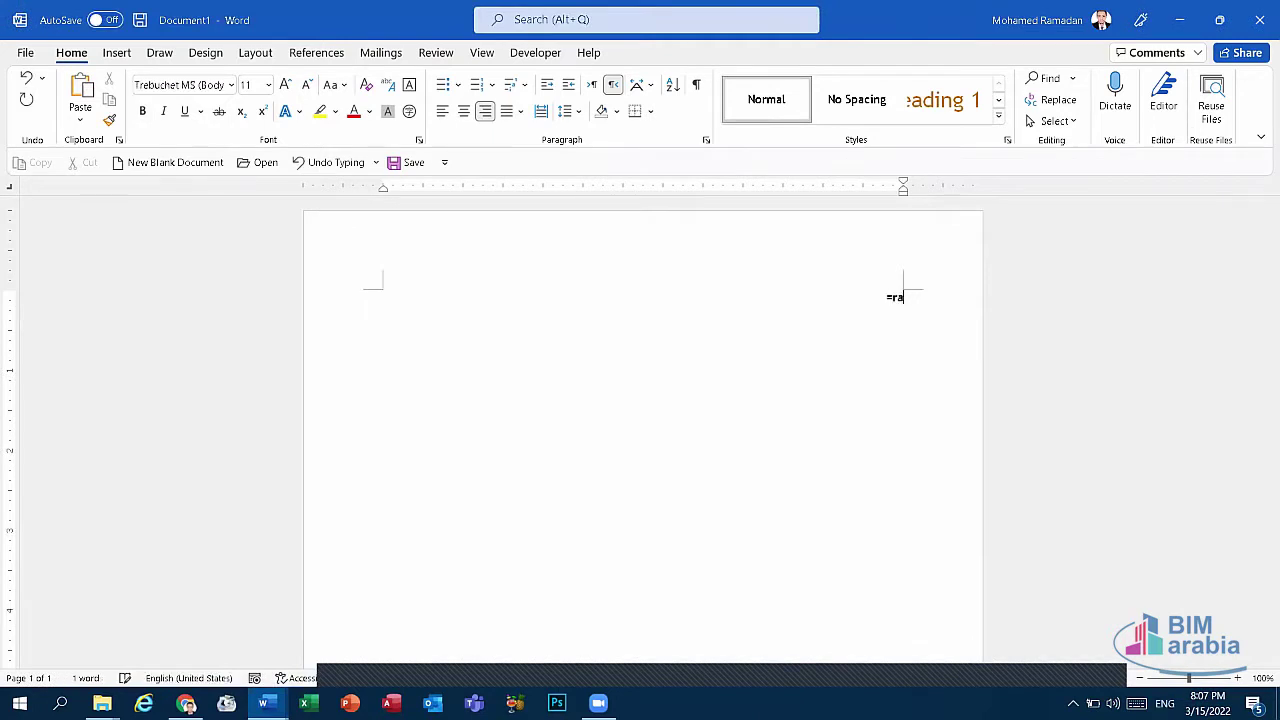
{"action": "type", "text": "nd()"}
{"action": "key", "text": "Return"}
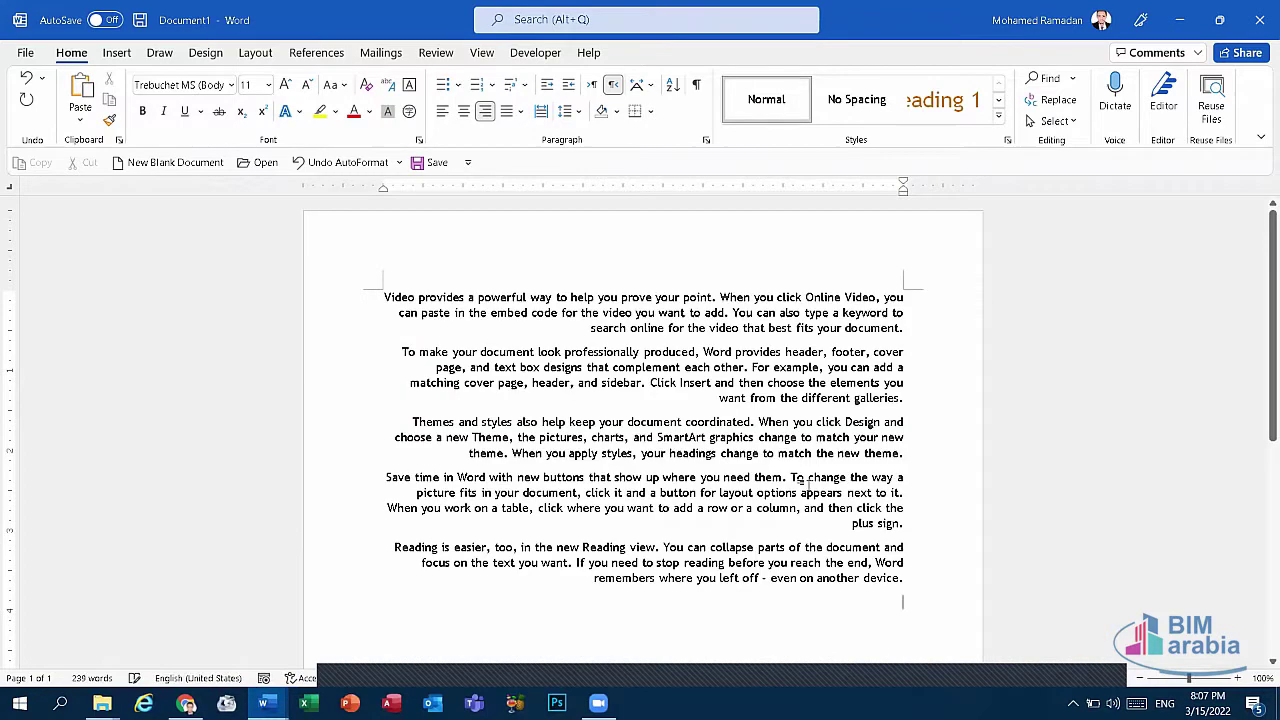
{"action": "key", "text": "ctrl+a"}
Set Document1's text left-to-right, underline its first paragraph, and return to the exam document.
{"action": "left_click", "coordinate": [591, 84]}
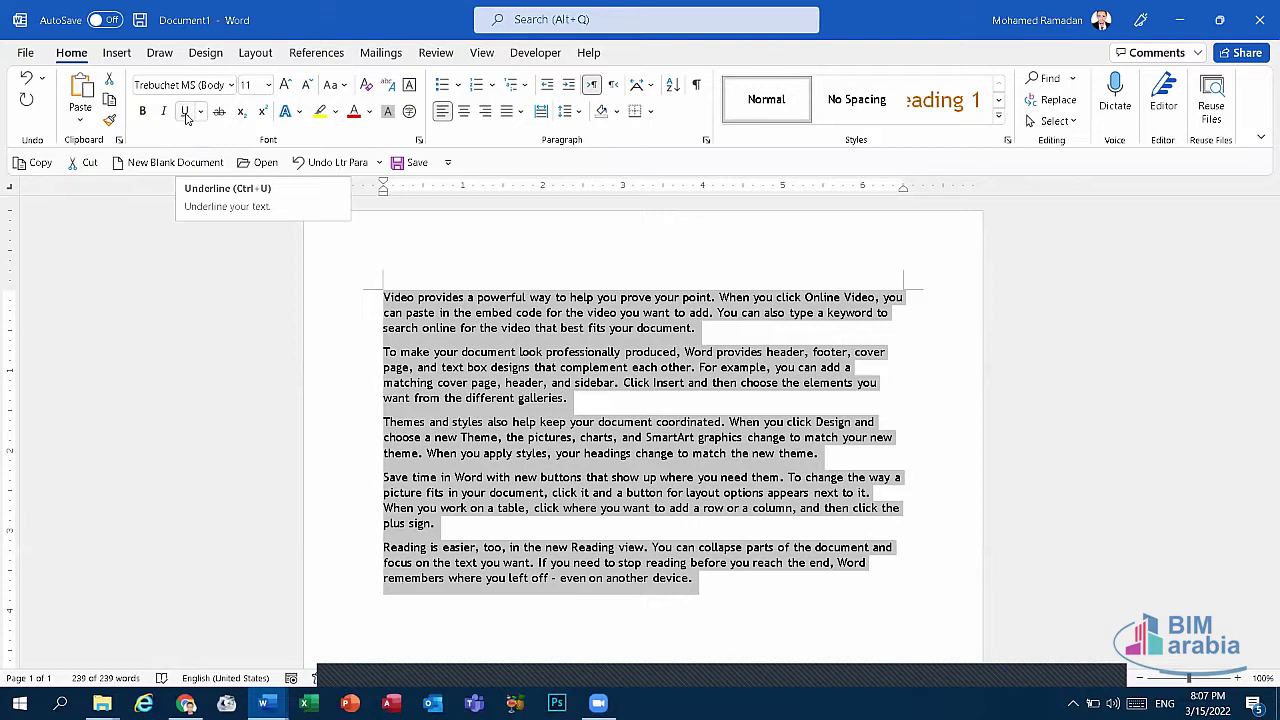
{"action": "left_click", "coordinate": [186, 112]}
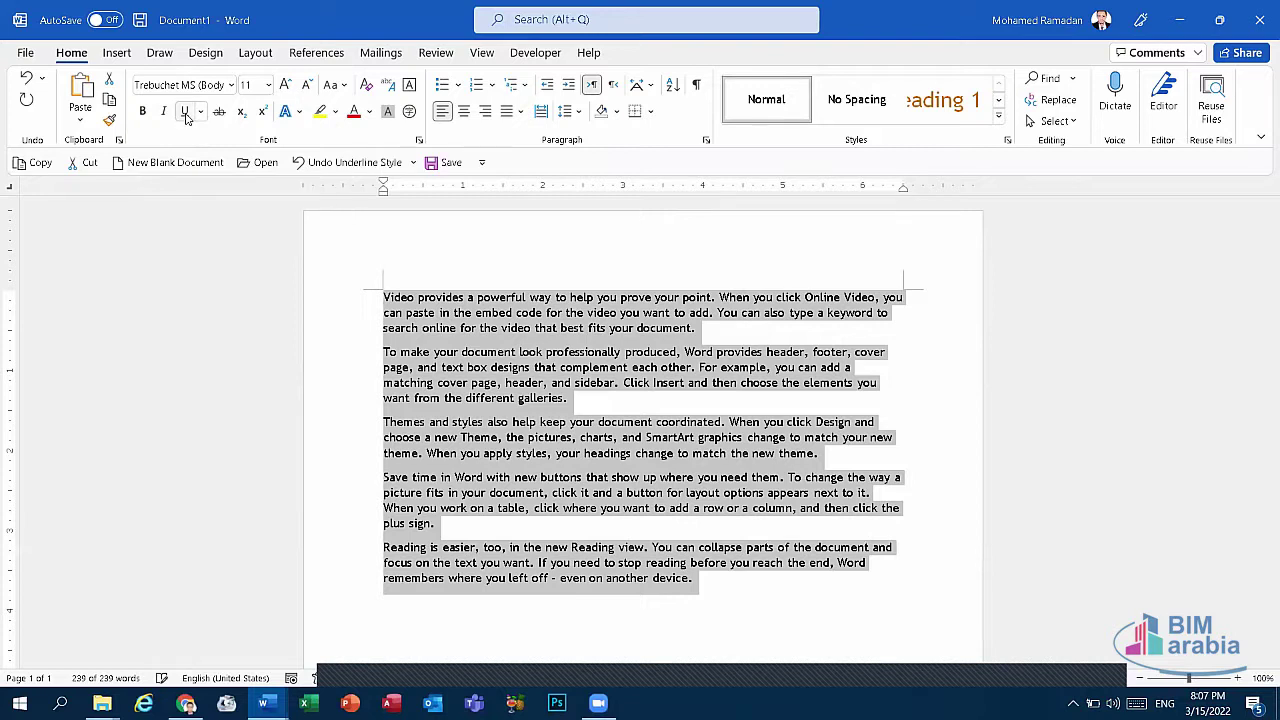
{"action": "left_click", "coordinate": [694, 334]}
{"action": "left_click", "coordinate": [383, 305], "text": "shift"}
{"action": "left_click", "coordinate": [383, 297], "text": "shift"}
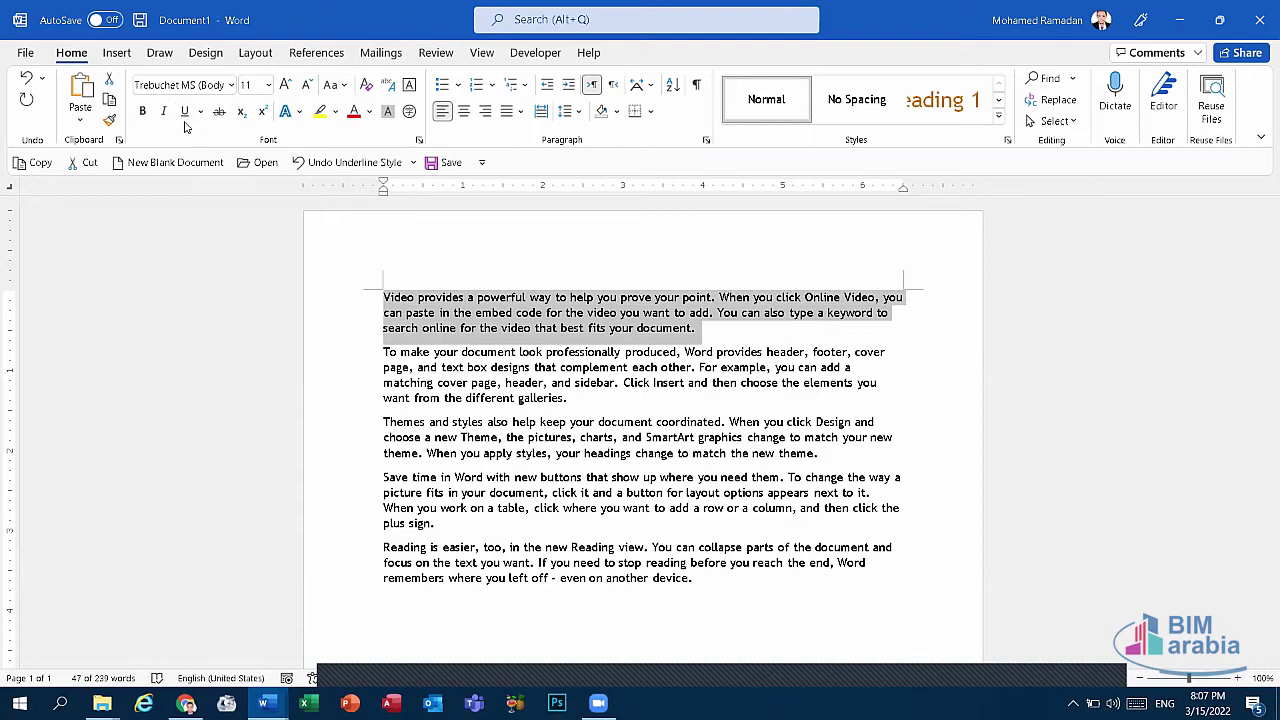
{"action": "left_click", "coordinate": [183, 116]}
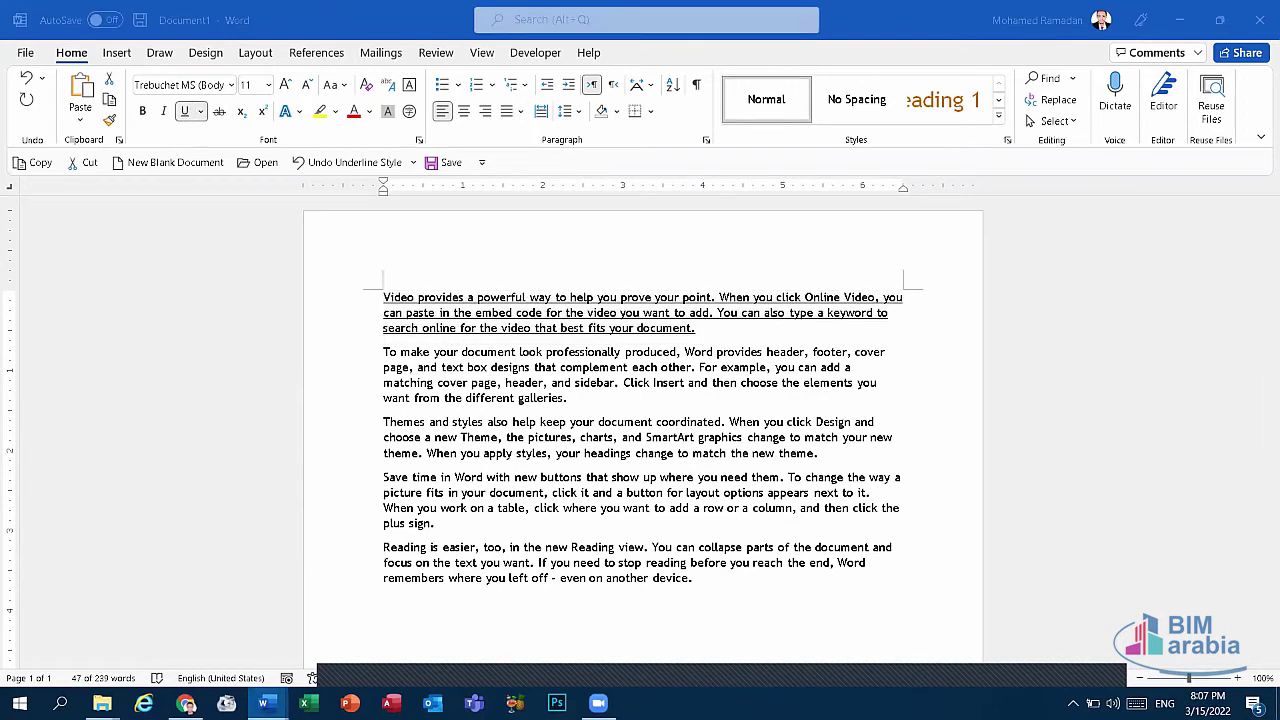
{"action": "mouse_move", "coordinate": [263, 703]}
{"action": "left_click", "coordinate": [206, 633]}
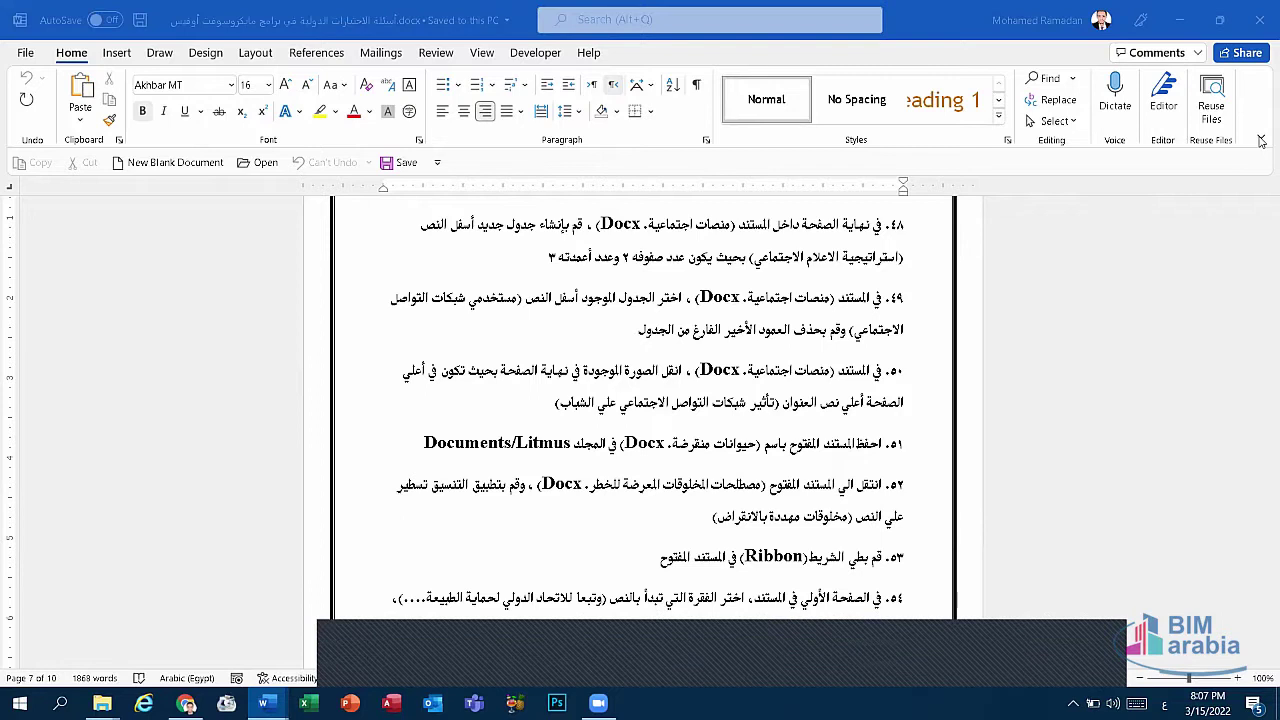
{"action": "left_click", "coordinate": [1261, 141]}
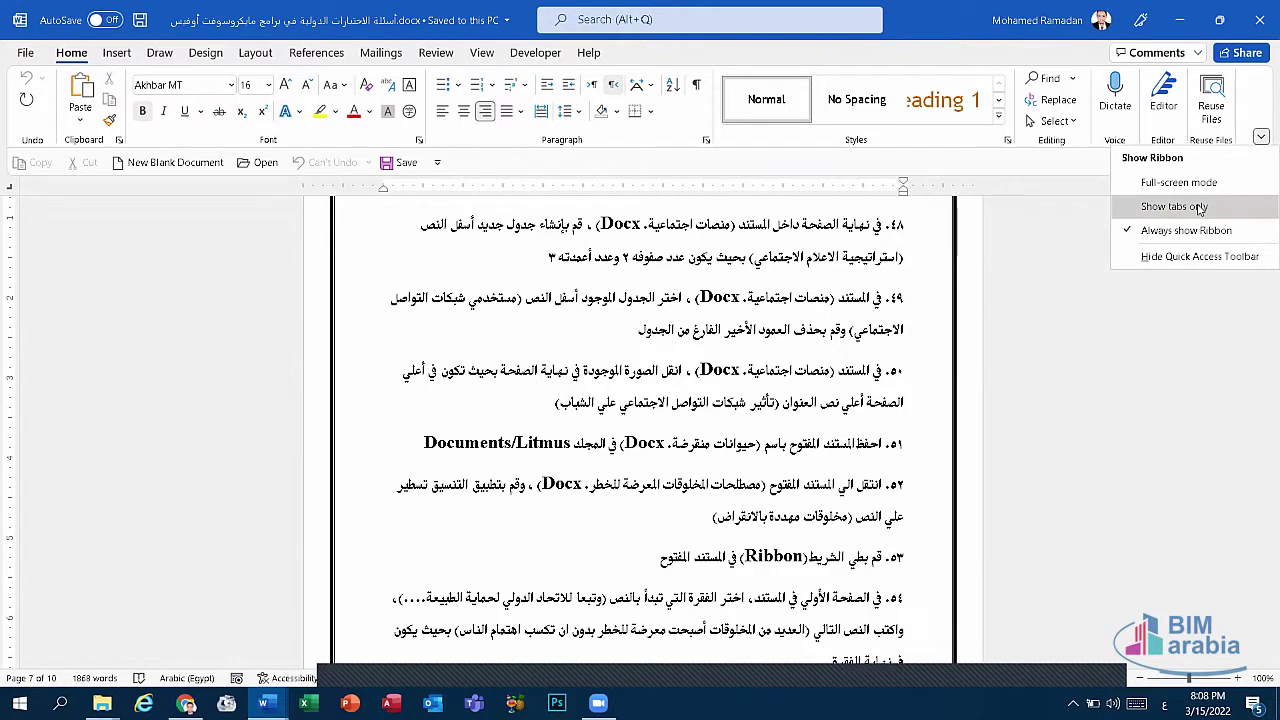
{"action": "left_click", "coordinate": [1199, 207]}
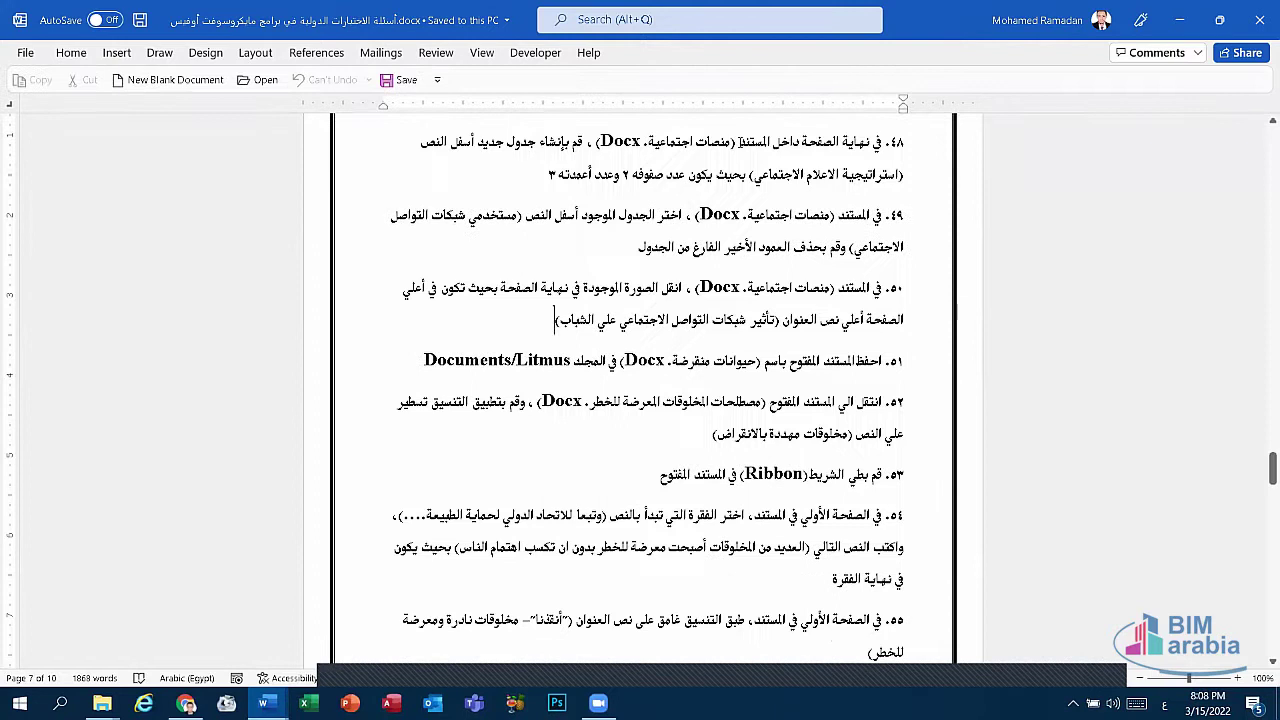
{"action": "left_click", "coordinate": [555, 320]}
{"action": "left_click", "coordinate": [83, 55]}
{"action": "left_click", "coordinate": [1261, 136]}
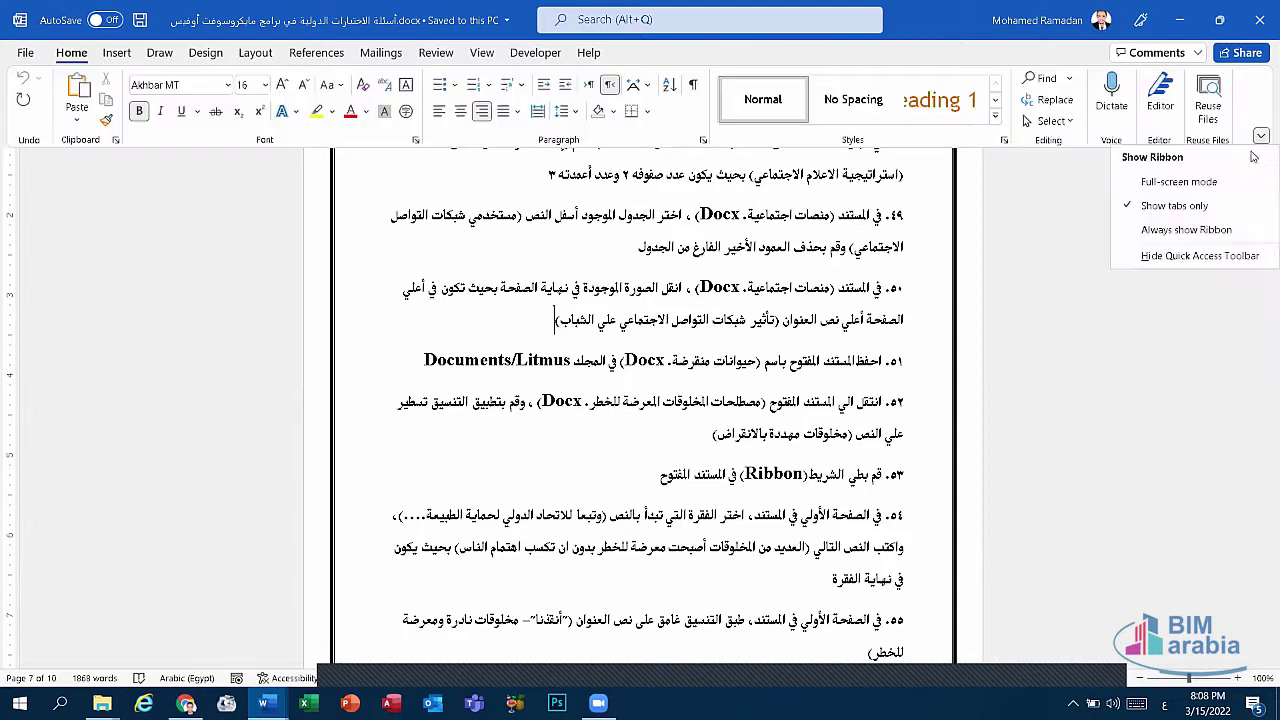
{"action": "left_click", "coordinate": [1185, 229]}
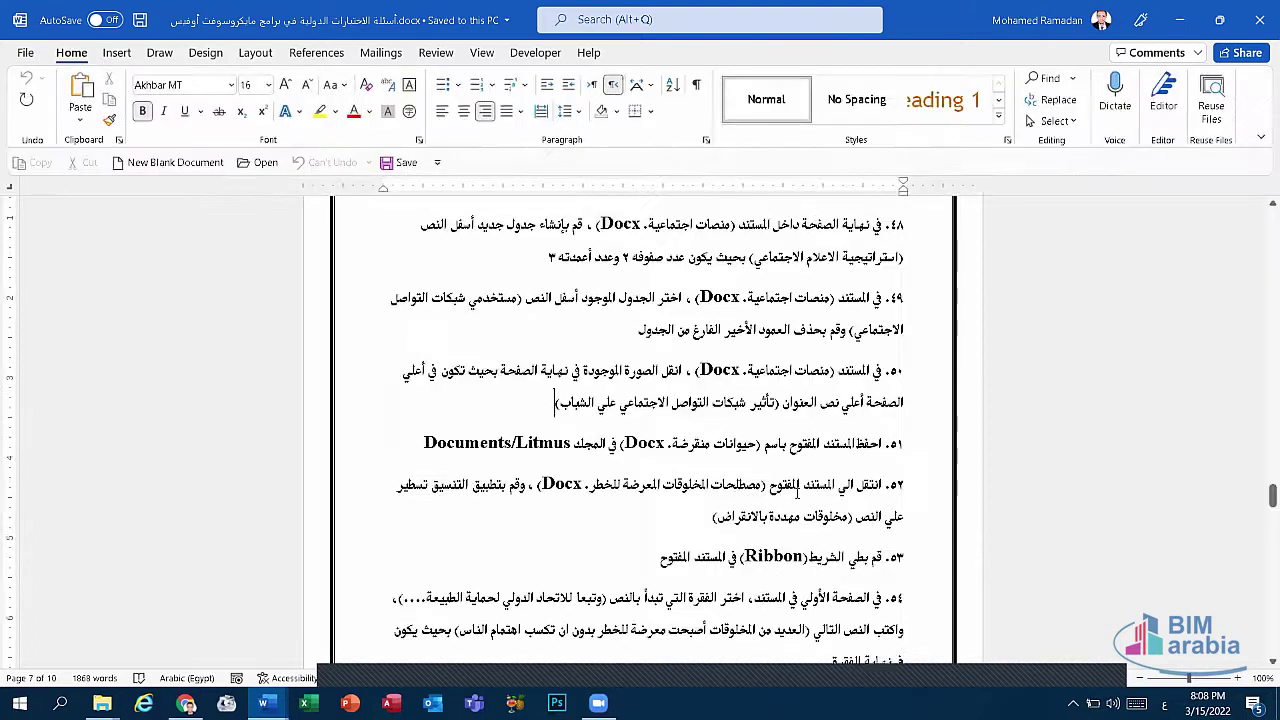
Deselect Document1's first paragraph, then bring the exam document to questions 51–56.
{"action": "scroll", "coordinate": [797, 488], "scroll_direction": "down", "scroll_amount": 2}
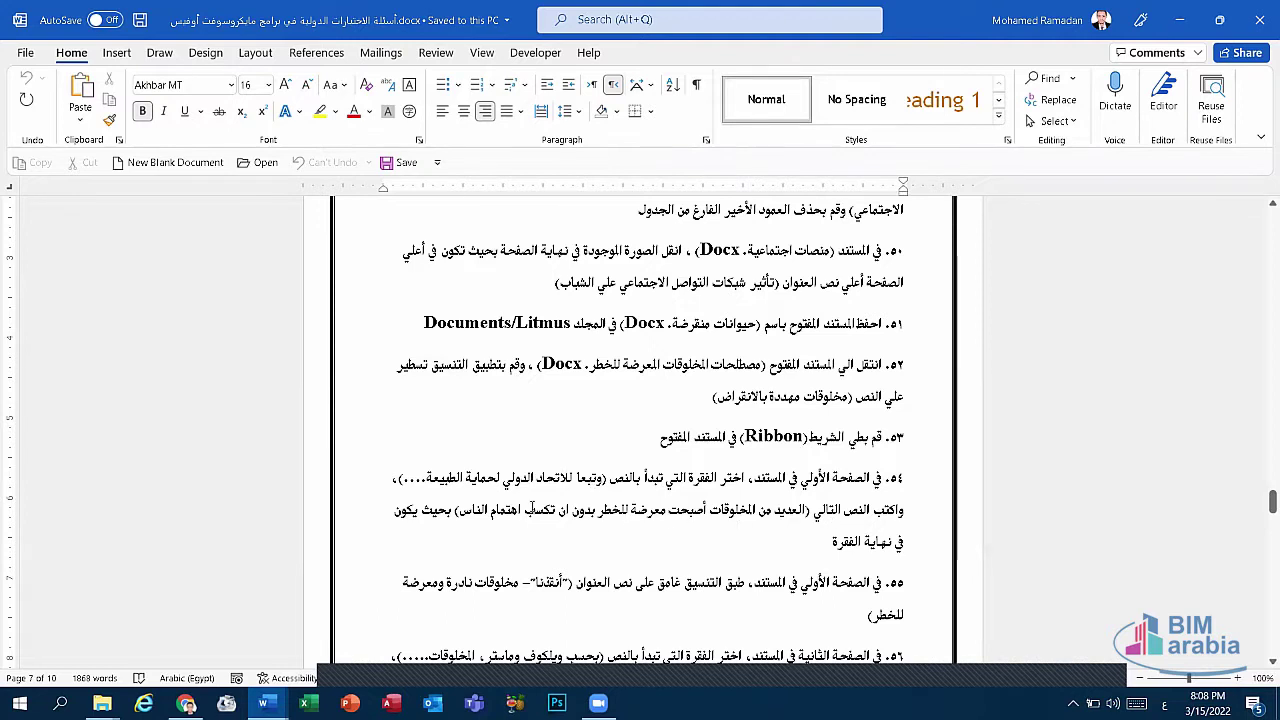
{"action": "mouse_move", "coordinate": [264, 703]}
{"action": "left_click", "coordinate": [410, 635]}
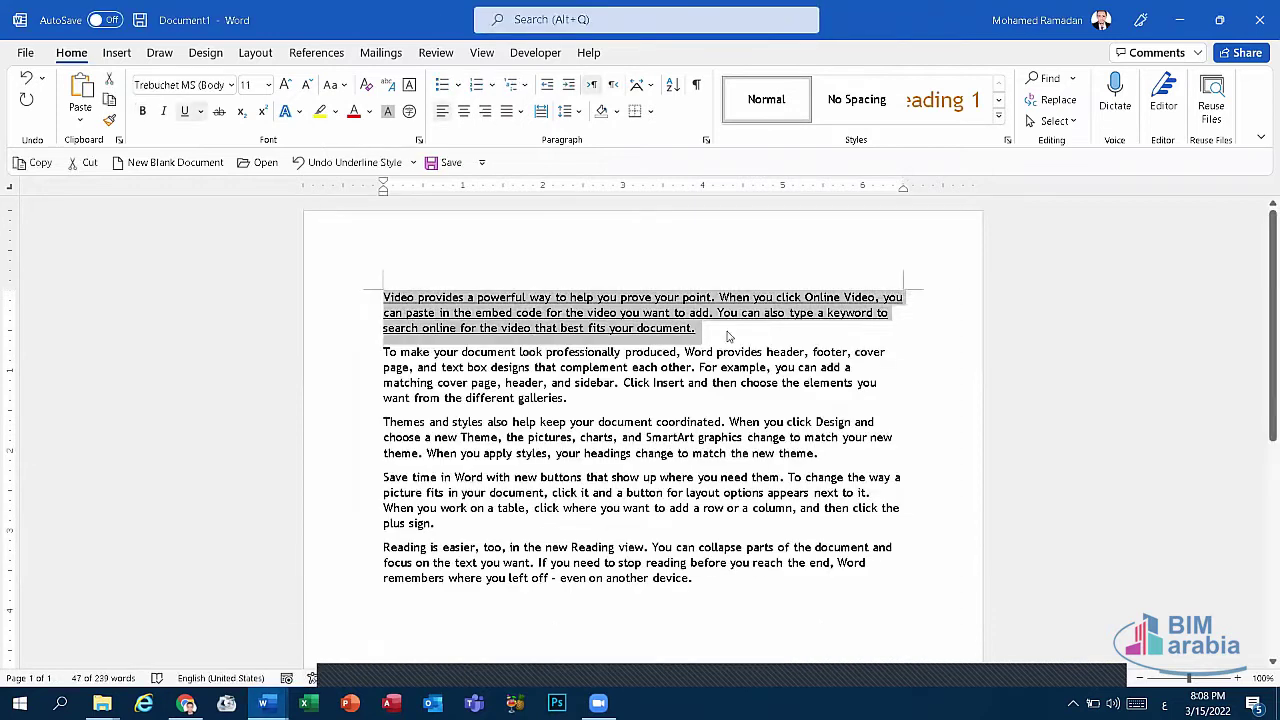
{"action": "left_click", "coordinate": [724, 337]}
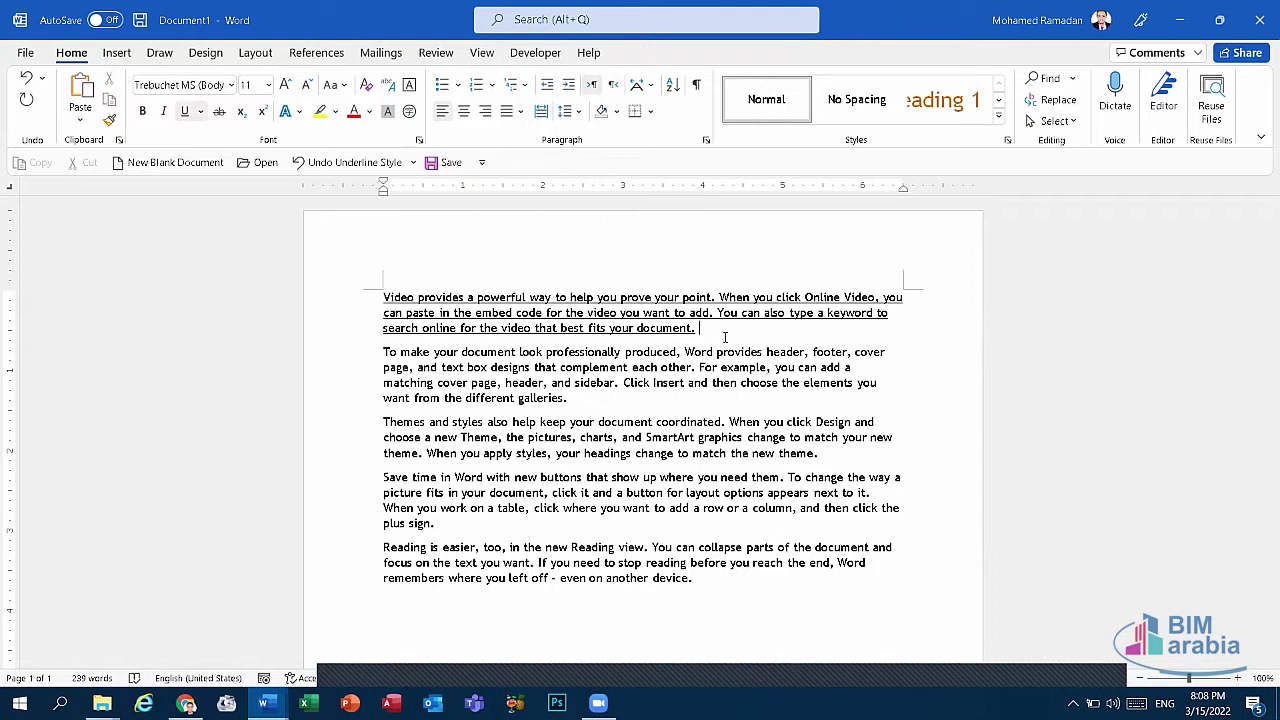
{"action": "left_click", "coordinate": [264, 703]}
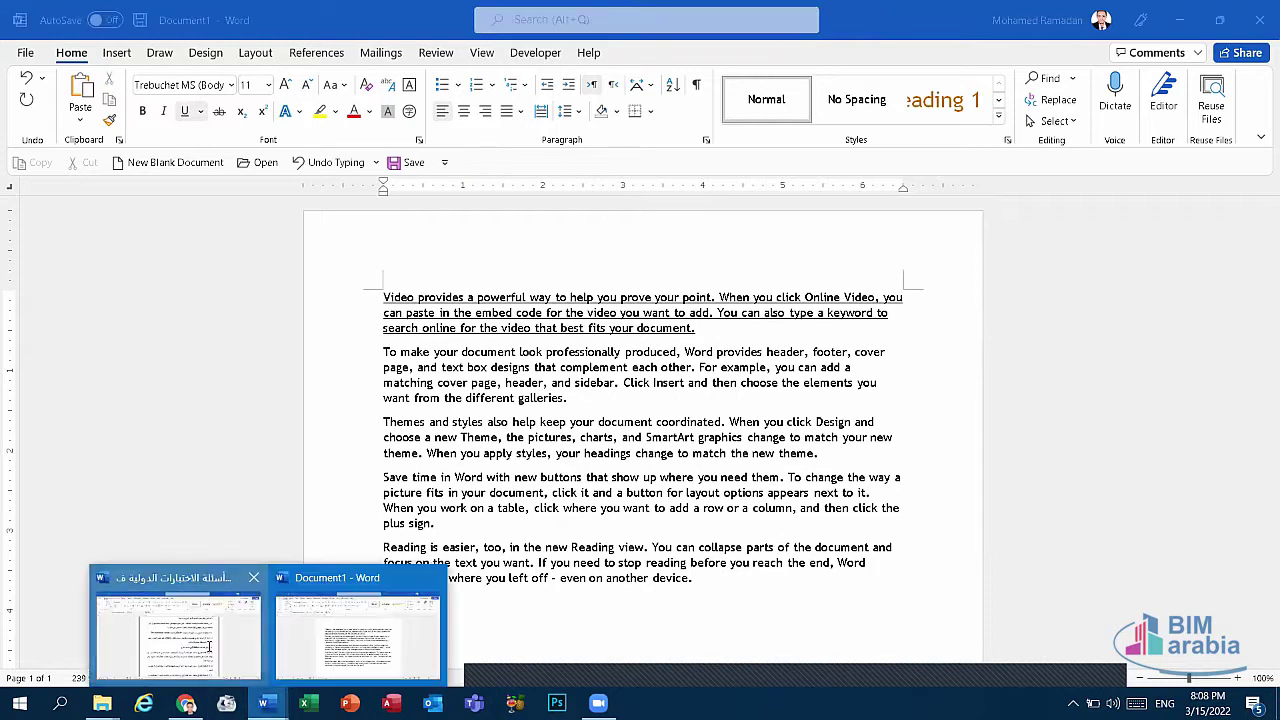
{"action": "left_click", "coordinate": [175, 625]}
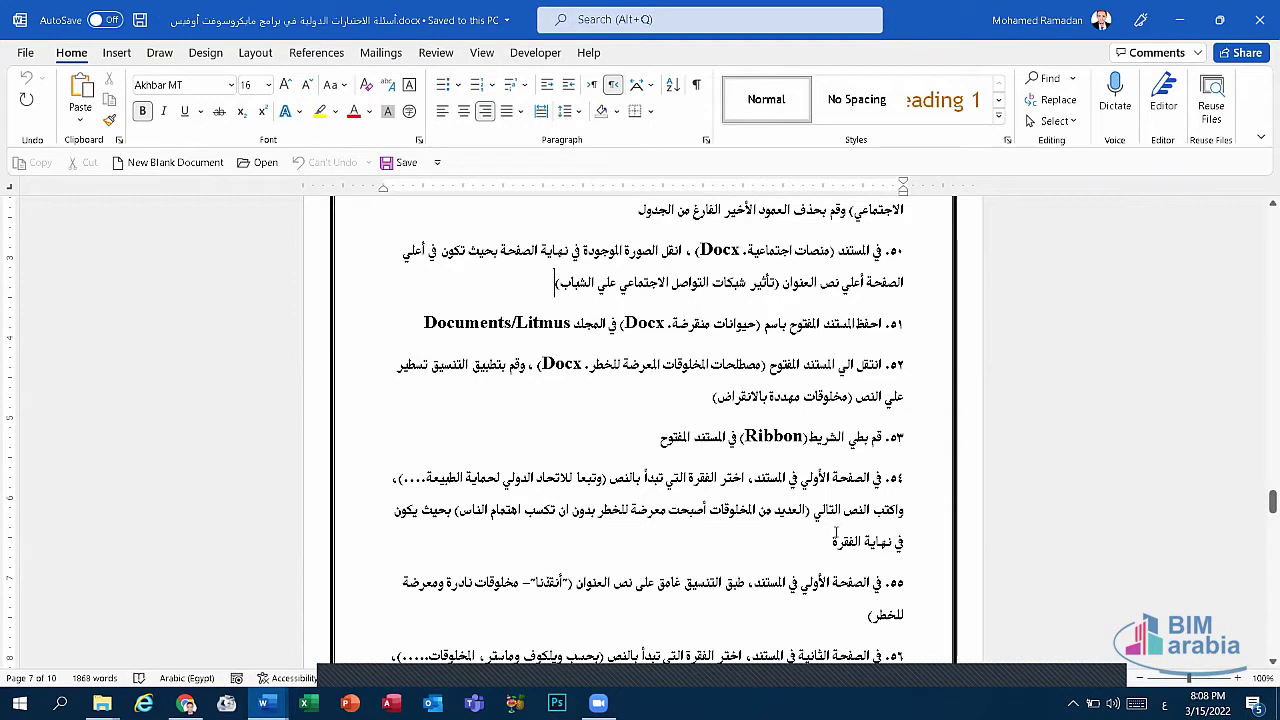
{"action": "scroll", "coordinate": [822, 547], "scroll_direction": "down", "scroll_amount": 2}
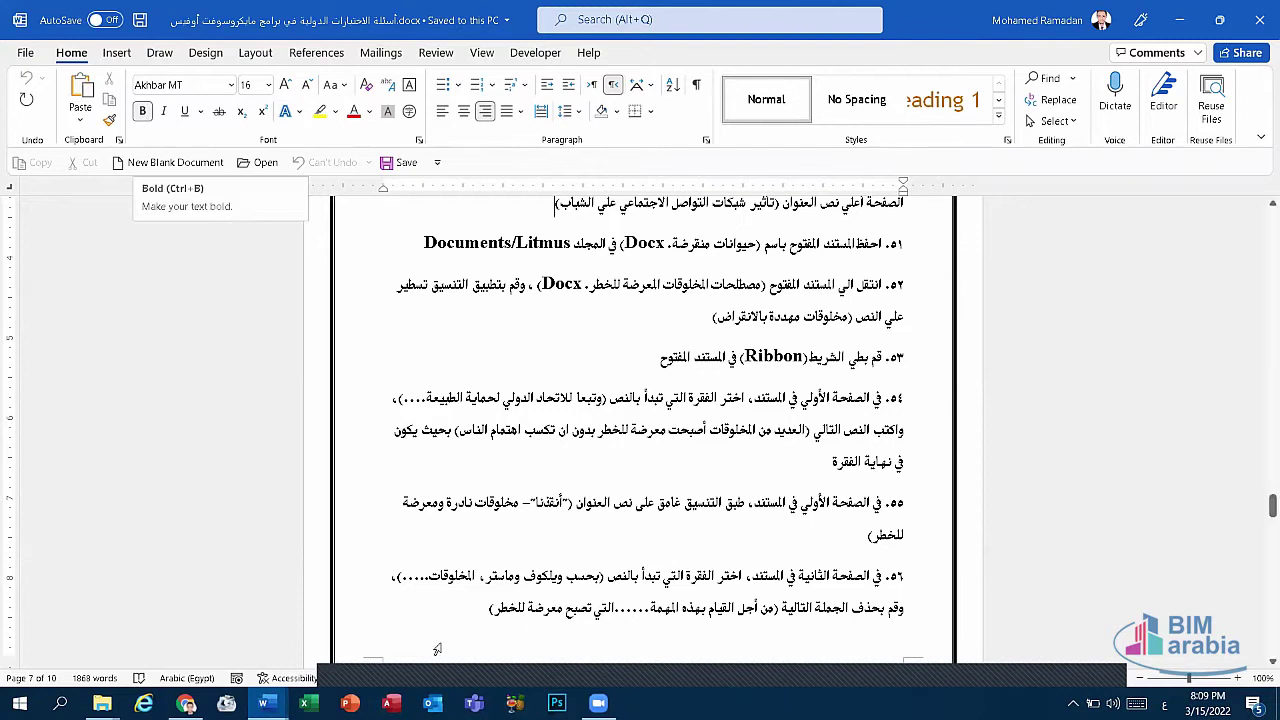
{"action": "left_click", "coordinate": [264, 703]}
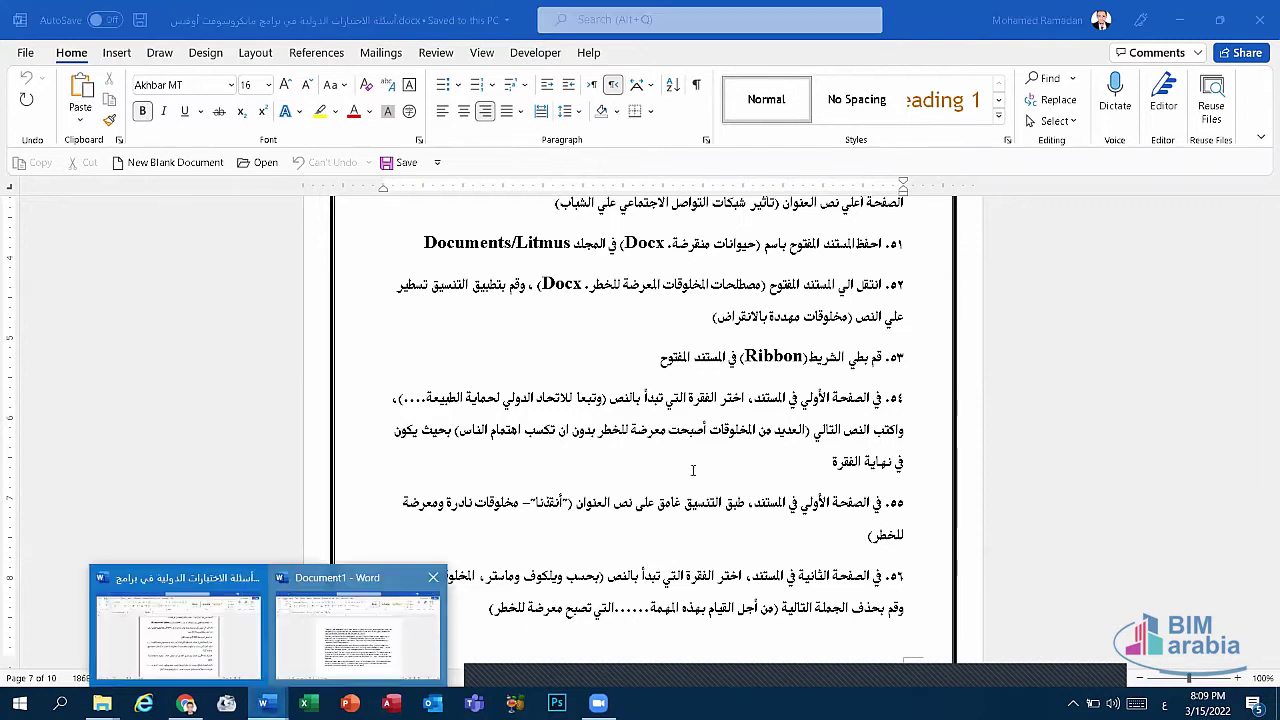
Bold Document1's second paragraph, then return to the exam document.
{"action": "left_click", "coordinate": [357, 630]}
{"action": "mouse_move", "coordinate": [572, 398]}
{"action": "left_mouse_down"}
{"action": "mouse_move", "coordinate": [378, 338]}
{"action": "mouse_move", "coordinate": [369, 364]}
{"action": "mouse_move", "coordinate": [367, 352]}
{"action": "left_mouse_up"}
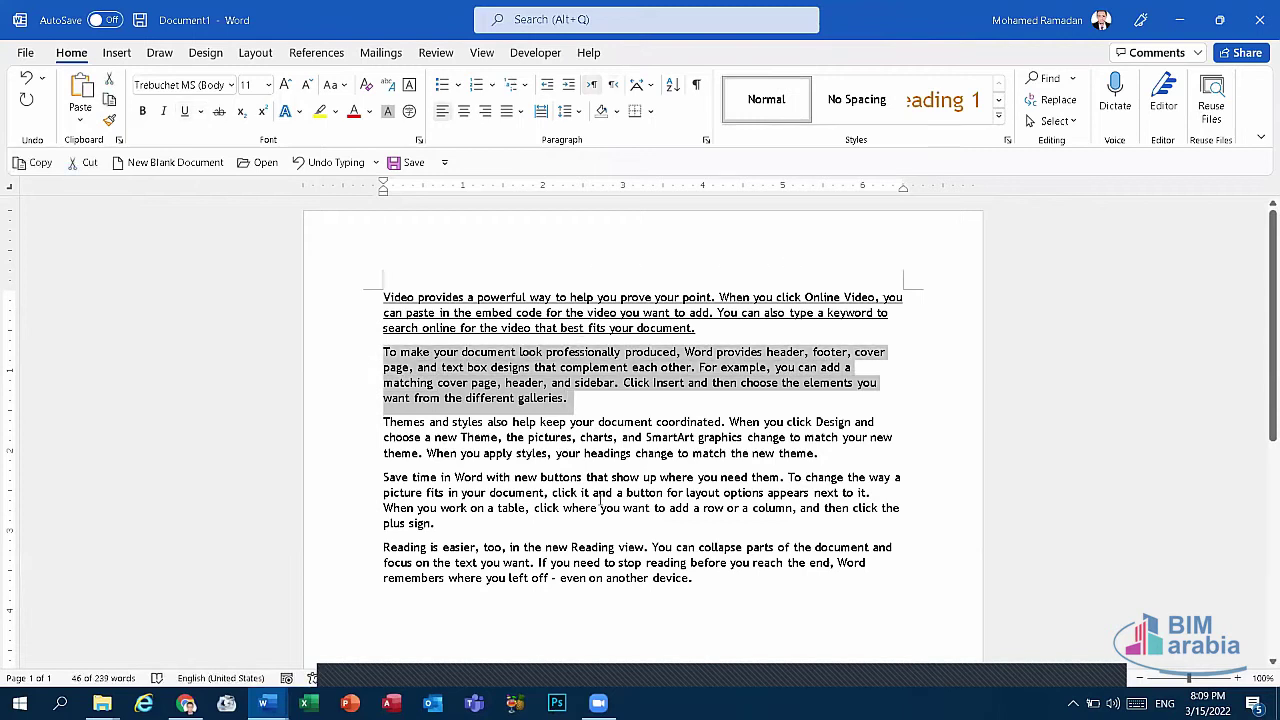
{"action": "left_click", "coordinate": [143, 112]}
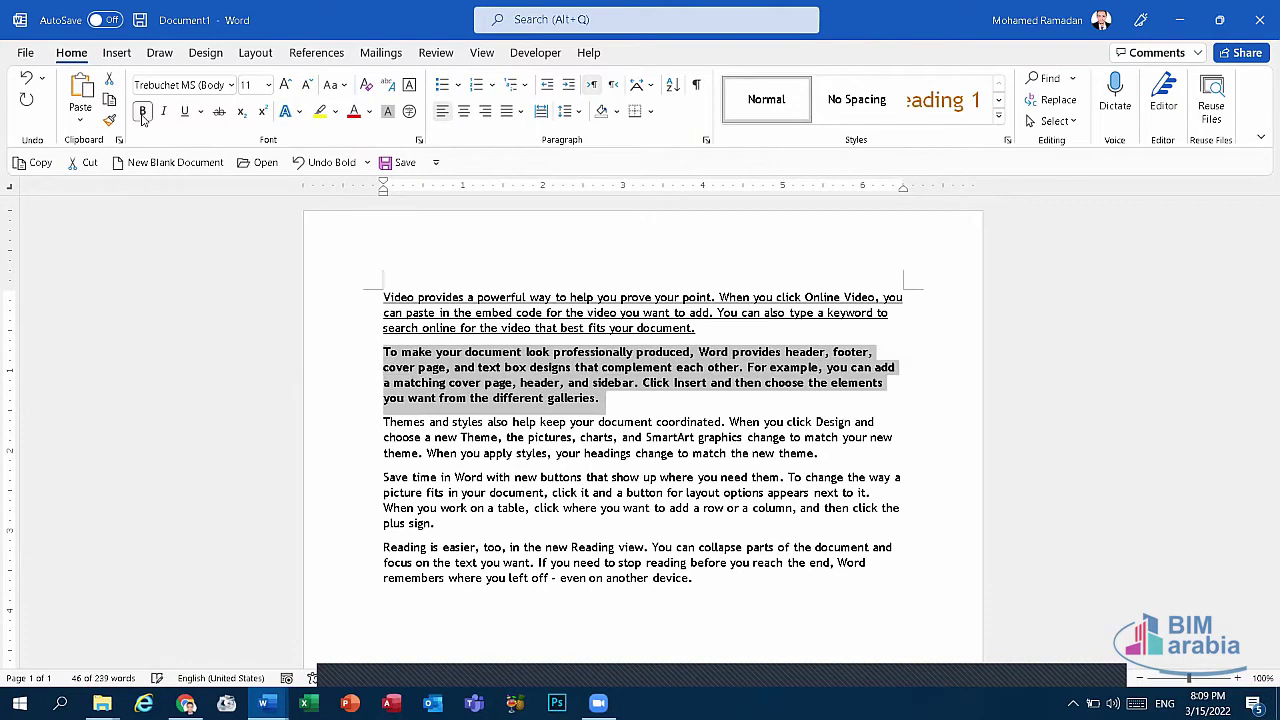
{"action": "left_click", "coordinate": [143, 112]}
{"action": "left_click", "coordinate": [143, 112]}
{"action": "left_click", "coordinate": [143, 112]}
{"action": "left_click", "coordinate": [143, 112]}
{"action": "left_click", "coordinate": [143, 112]}
{"action": "left_click", "coordinate": [143, 112]}
{"action": "left_click", "coordinate": [143, 112]}
{"action": "left_click", "coordinate": [143, 112]}
{"action": "left_click", "coordinate": [143, 112]}
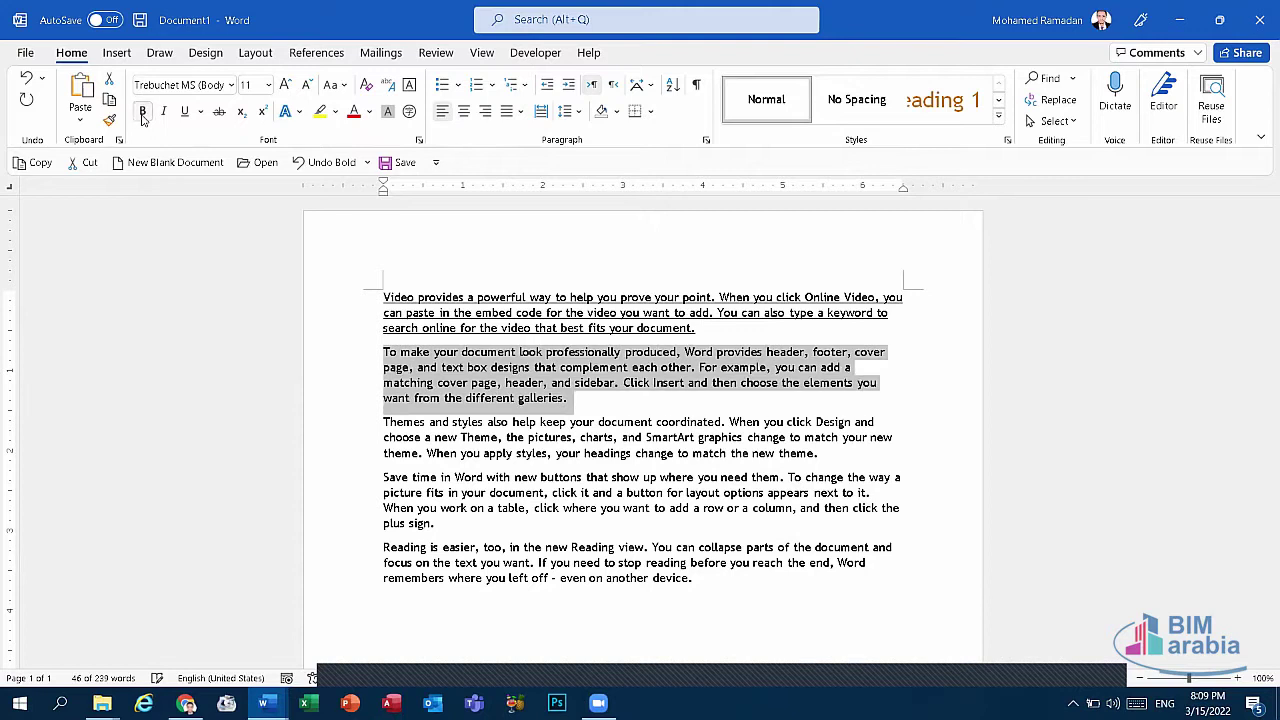
{"action": "left_click", "coordinate": [143, 112]}
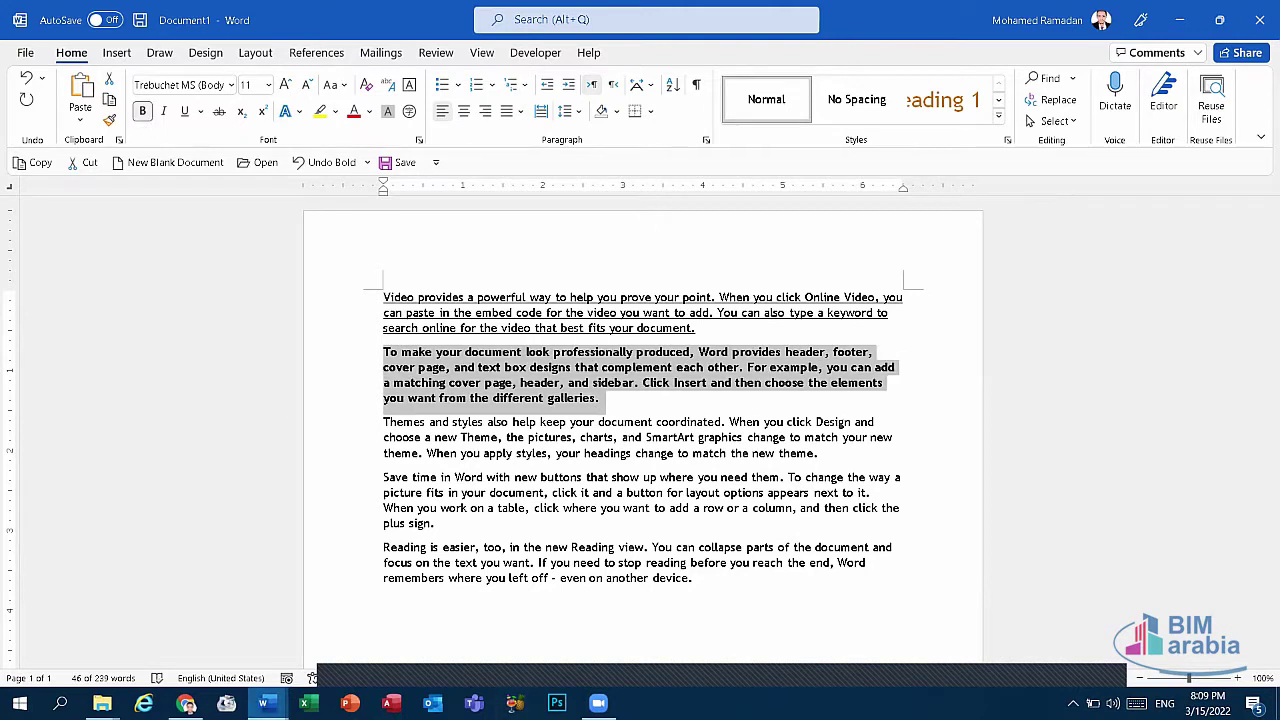
{"action": "left_click", "coordinate": [263, 703]}
{"action": "left_click", "coordinate": [240, 641]}
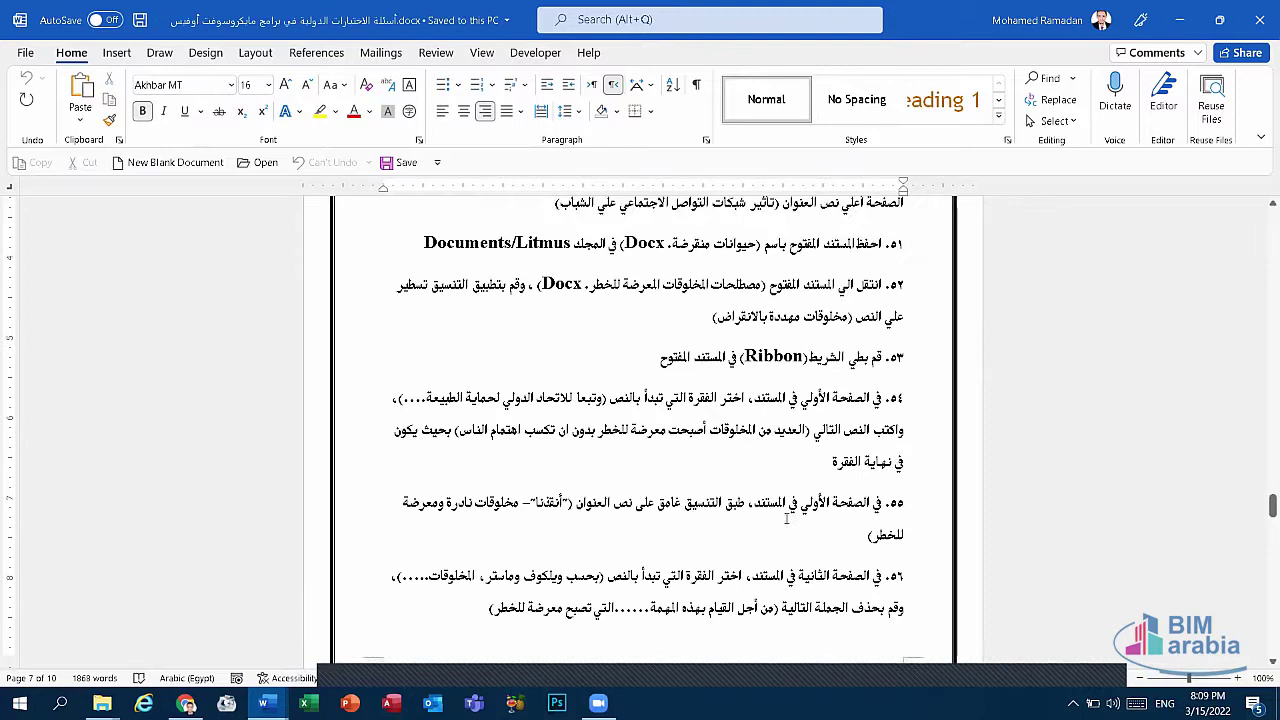
Delete question 56's bracketed phrase as a trial, then undo the deletion.
{"action": "scroll", "coordinate": [643, 430], "scroll_direction": "down", "scroll_amount": 1}
{"action": "scroll", "coordinate": [643, 430], "scroll_direction": "down", "scroll_amount": 1}
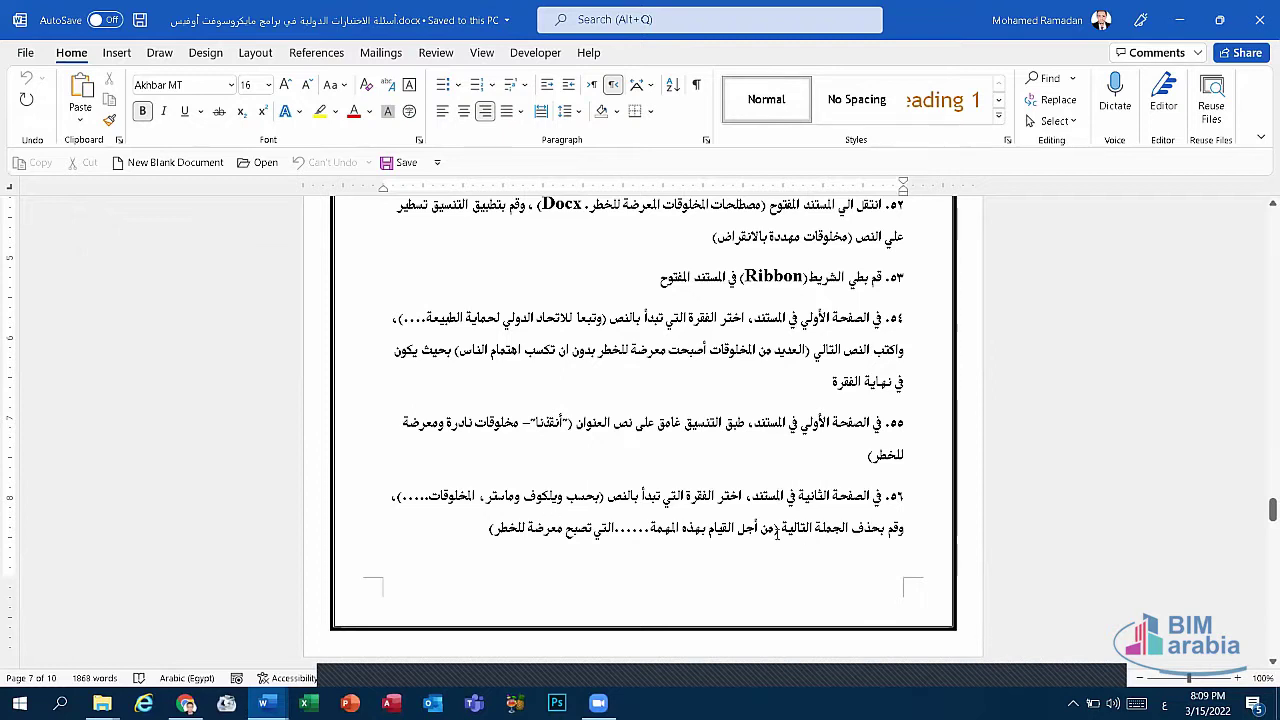
{"action": "left_click_drag", "start_coordinate": [475, 529], "coordinate": [778, 532]}
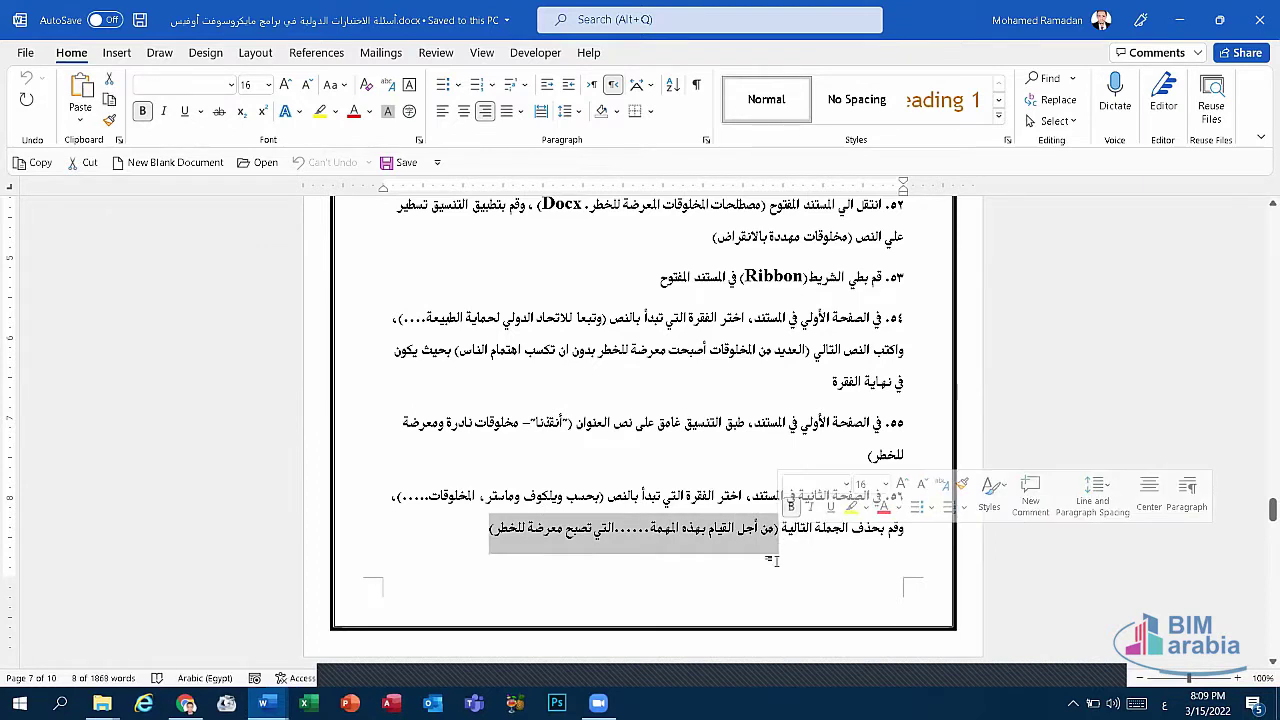
{"action": "key", "text": "Delete"}
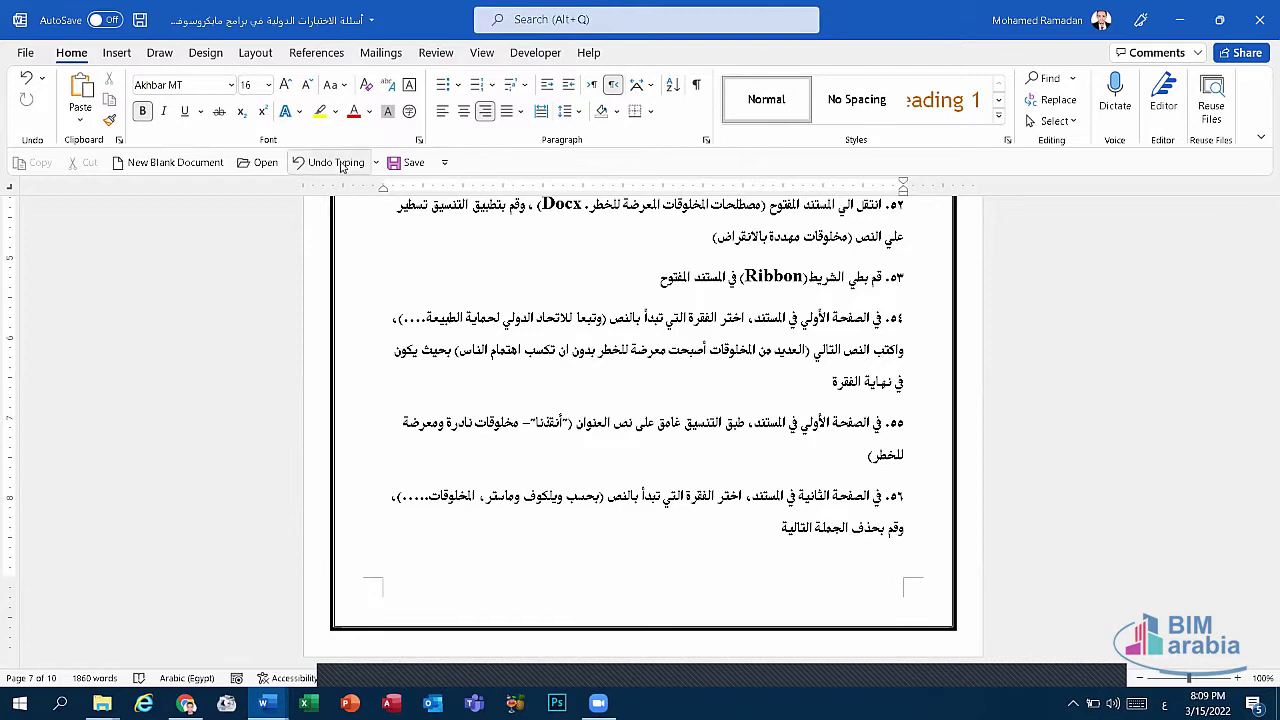
{"action": "left_click", "coordinate": [340, 166]}
{"action": "left_click", "coordinate": [737, 540]}
Return to Document1 and select its second paragraph.
{"action": "scroll", "coordinate": [795, 530], "scroll_direction": "down", "scroll_amount": 2}
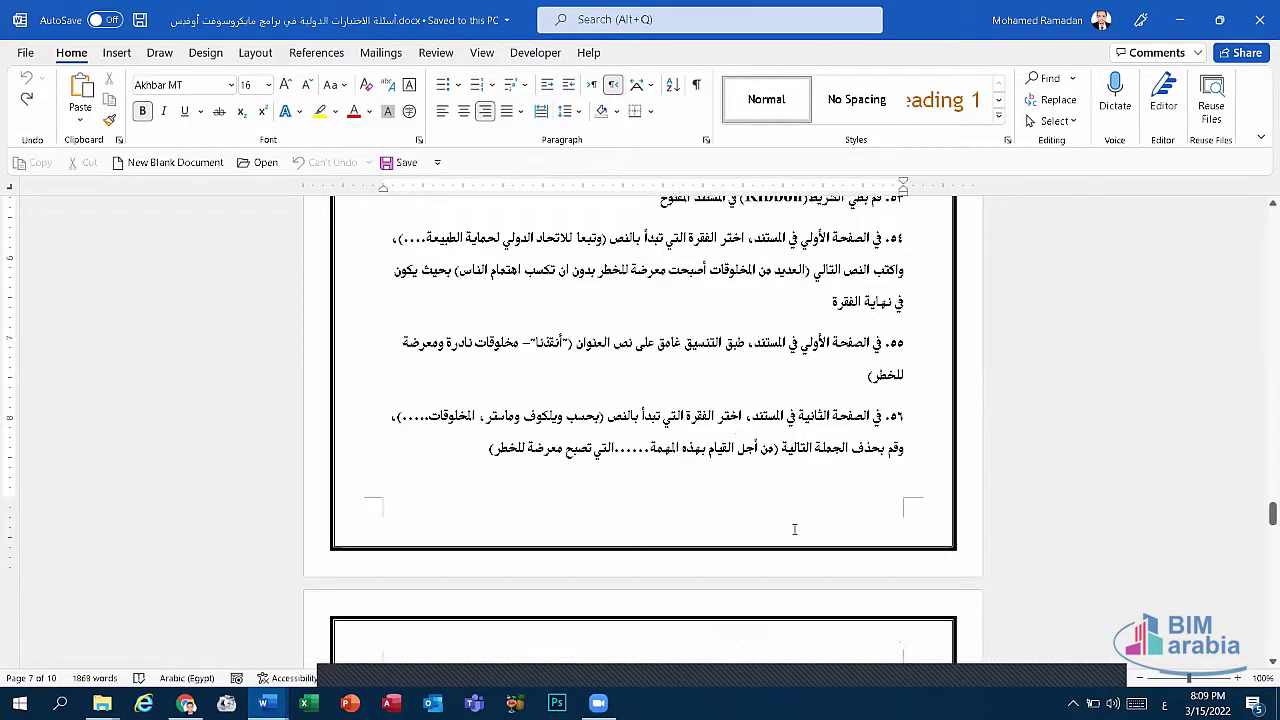
{"action": "scroll", "coordinate": [795, 530], "scroll_direction": "down", "scroll_amount": 2}
{"action": "scroll", "coordinate": [800, 535], "scroll_direction": "down", "scroll_amount": 3}
{"action": "scroll", "coordinate": [810, 545], "scroll_direction": "down", "scroll_amount": 1}
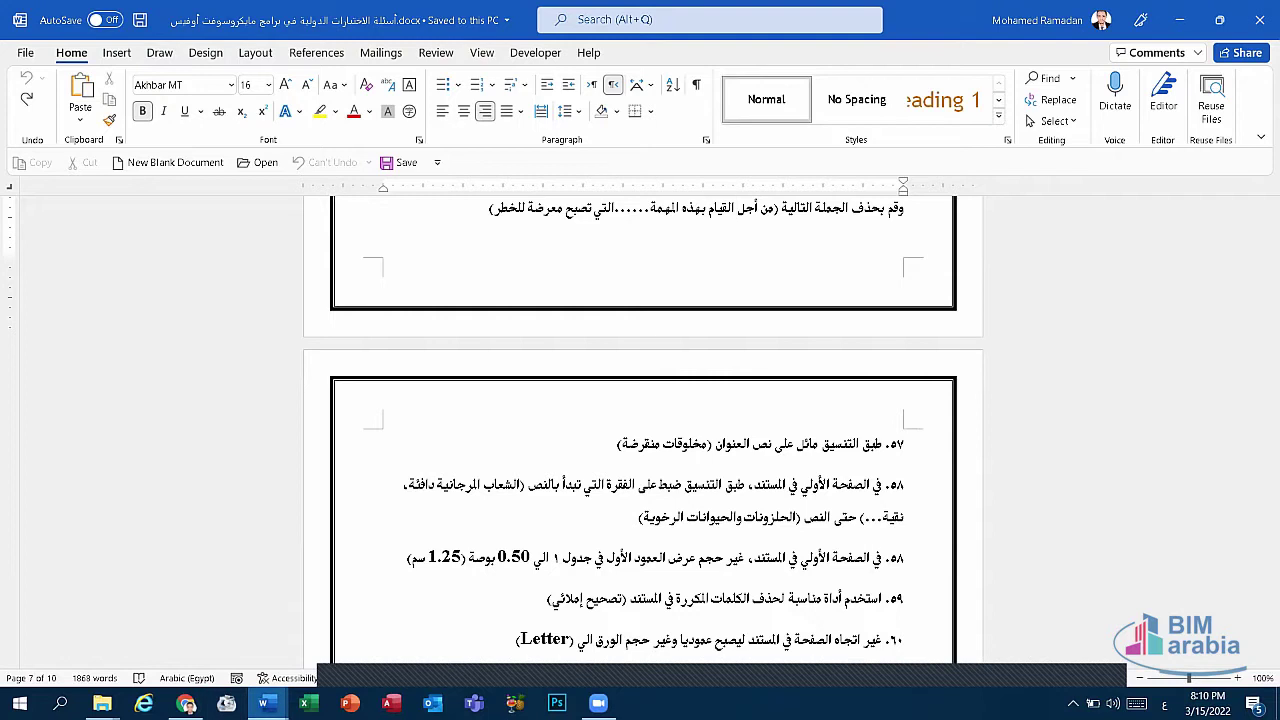
{"action": "left_click", "coordinate": [360, 625]}
{"action": "left_click_drag", "start_coordinate": [600, 404], "coordinate": [385, 362]}
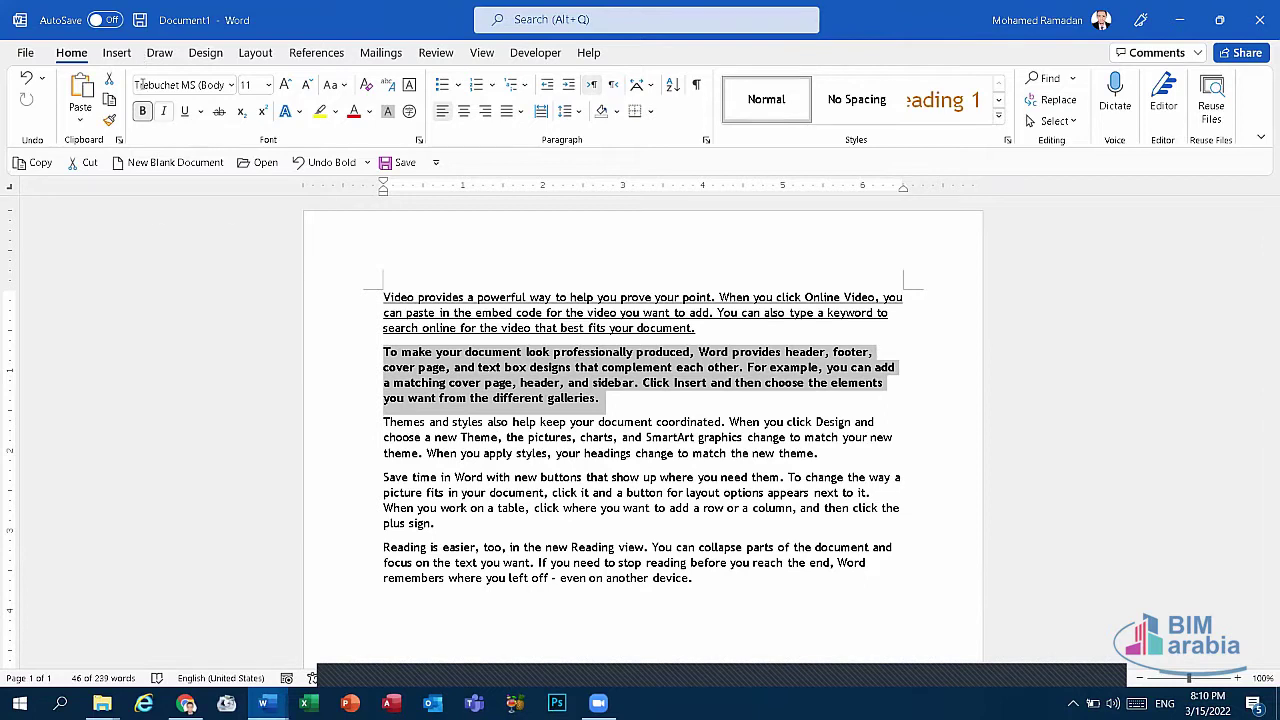
Make Document1's second paragraph italic.
{"action": "left_click", "coordinate": [163, 111]}
{"action": "left_click", "coordinate": [163, 111]}
{"action": "double_click", "coordinate": [163, 111]}
{"action": "double_click", "coordinate": [163, 111]}
{"action": "left_click", "coordinate": [163, 111]}
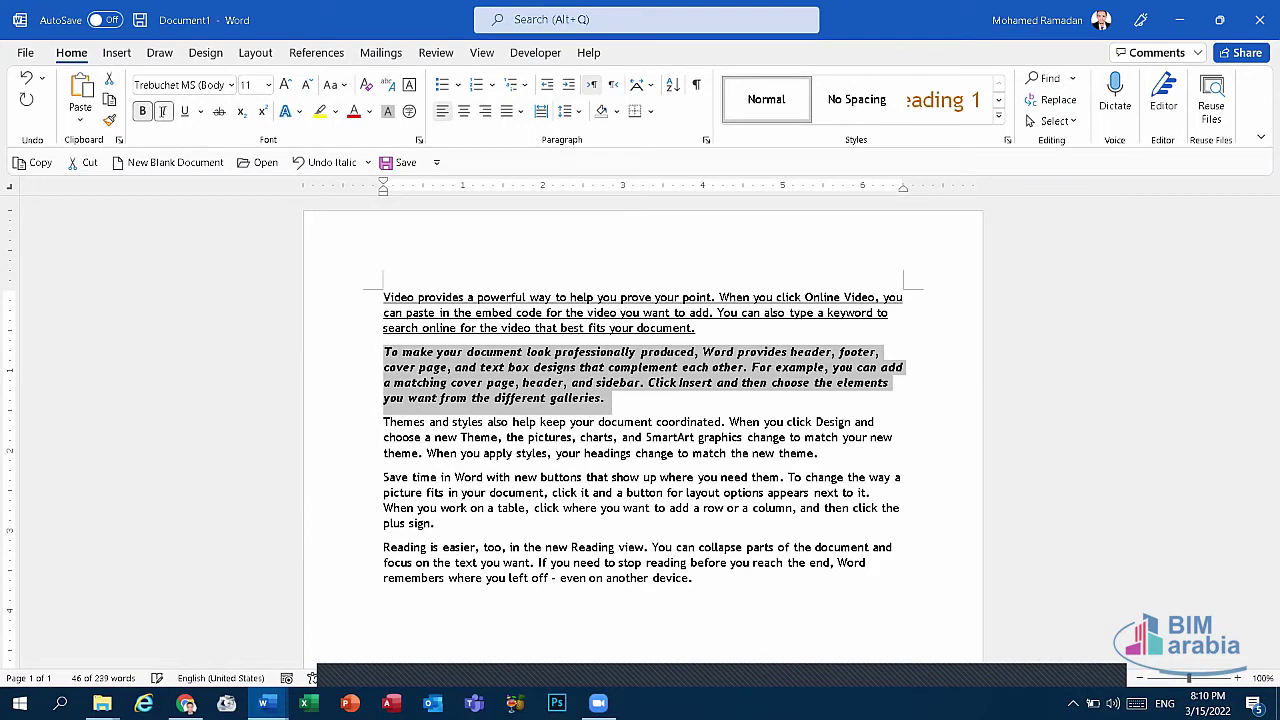
{"action": "left_click", "coordinate": [163, 111]}
{"action": "left_click", "coordinate": [163, 111]}
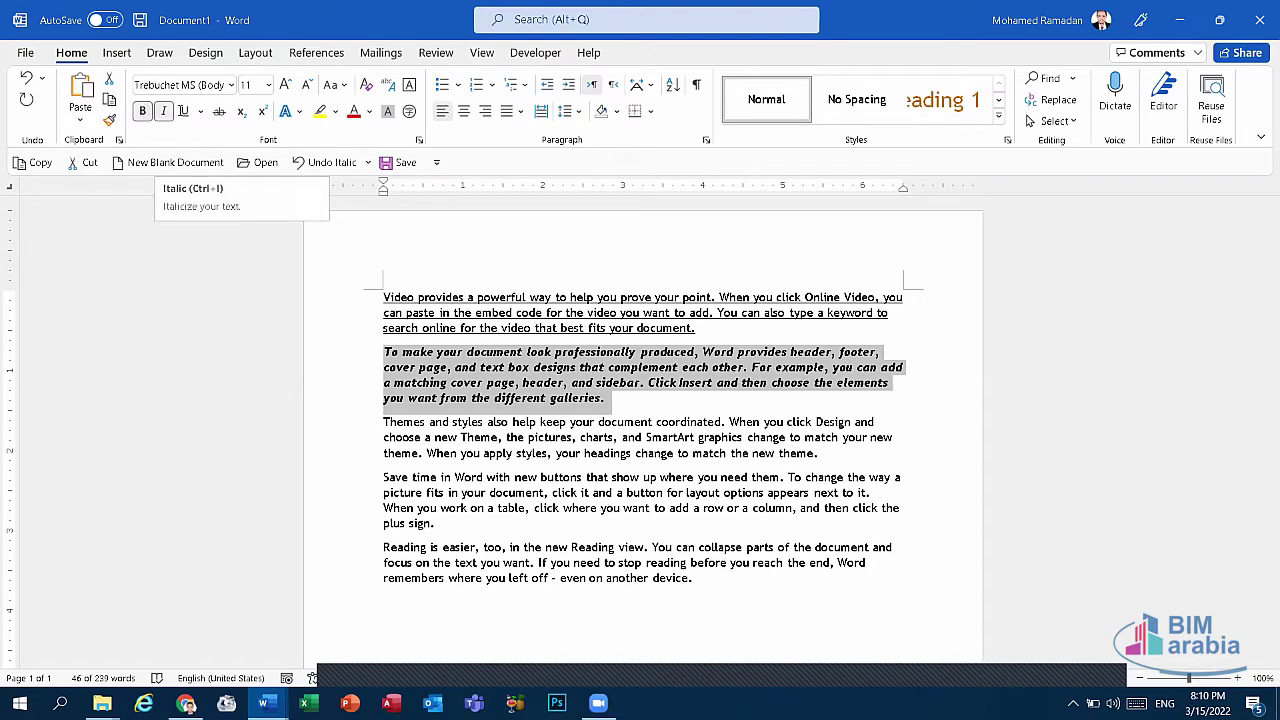
Underline the second paragraph as well.
{"action": "left_click", "coordinate": [185, 111]}
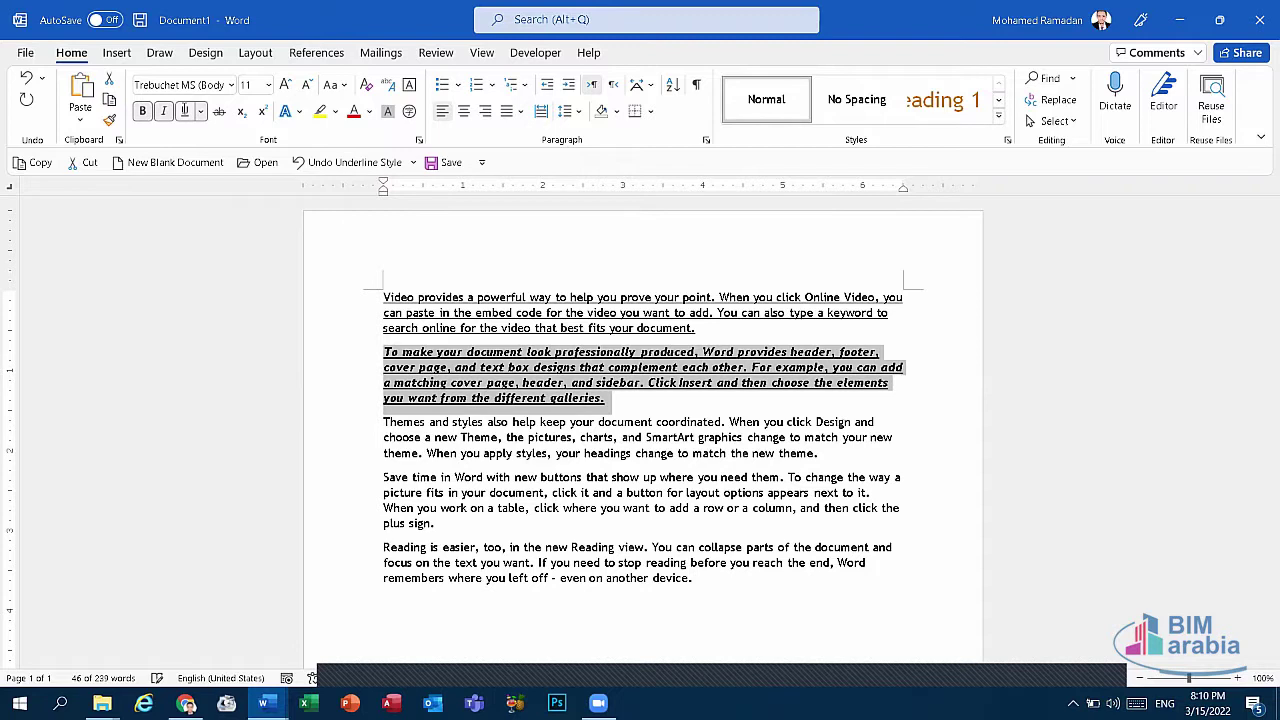
{"action": "left_click", "coordinate": [185, 111]}
{"action": "left_click", "coordinate": [185, 111]}
{"action": "left_click", "coordinate": [185, 111]}
{"action": "left_click", "coordinate": [185, 111]}
{"action": "left_click", "coordinate": [185, 111]}
{"action": "left_click", "coordinate": [185, 111]}
{"action": "left_click", "coordinate": [185, 111]}
{"action": "left_click", "coordinate": [185, 111]}
{"action": "left_click", "coordinate": [260, 702]}
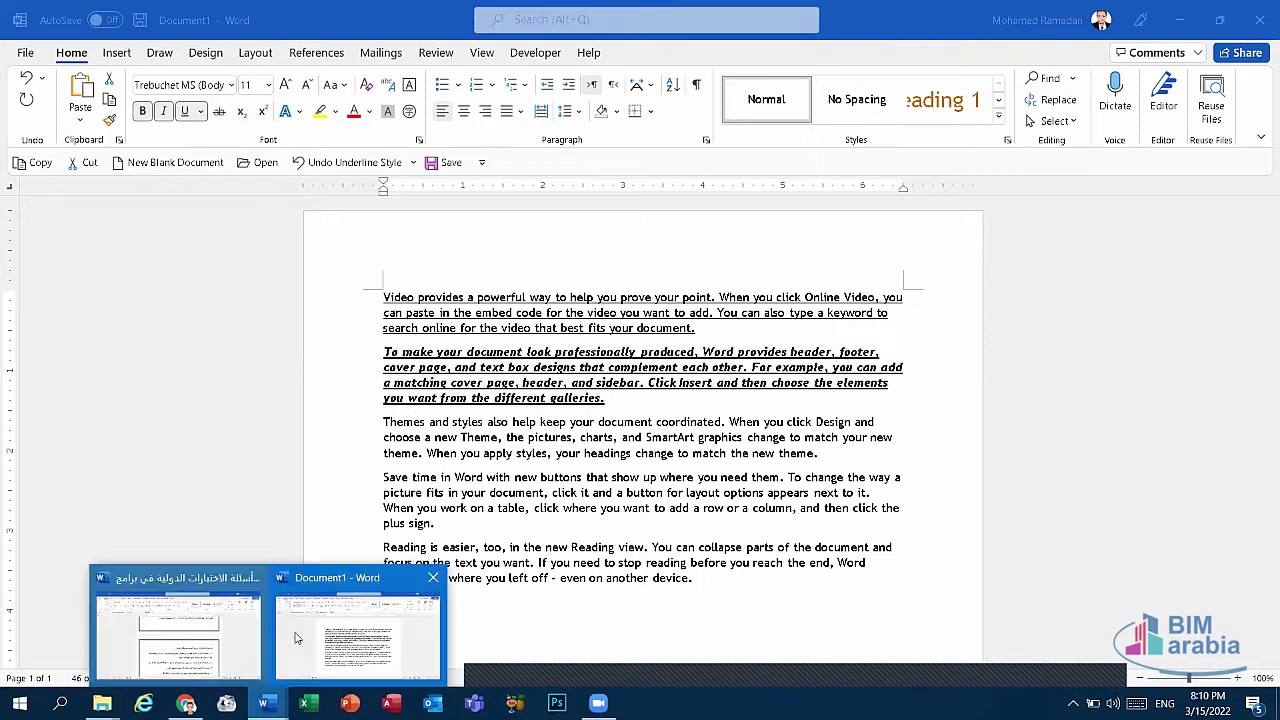
Switch to the exam document with Arabic input and scroll to questions 57–63.
{"action": "left_click", "coordinate": [244, 631]}
{"action": "key", "text": "alt+shift"}
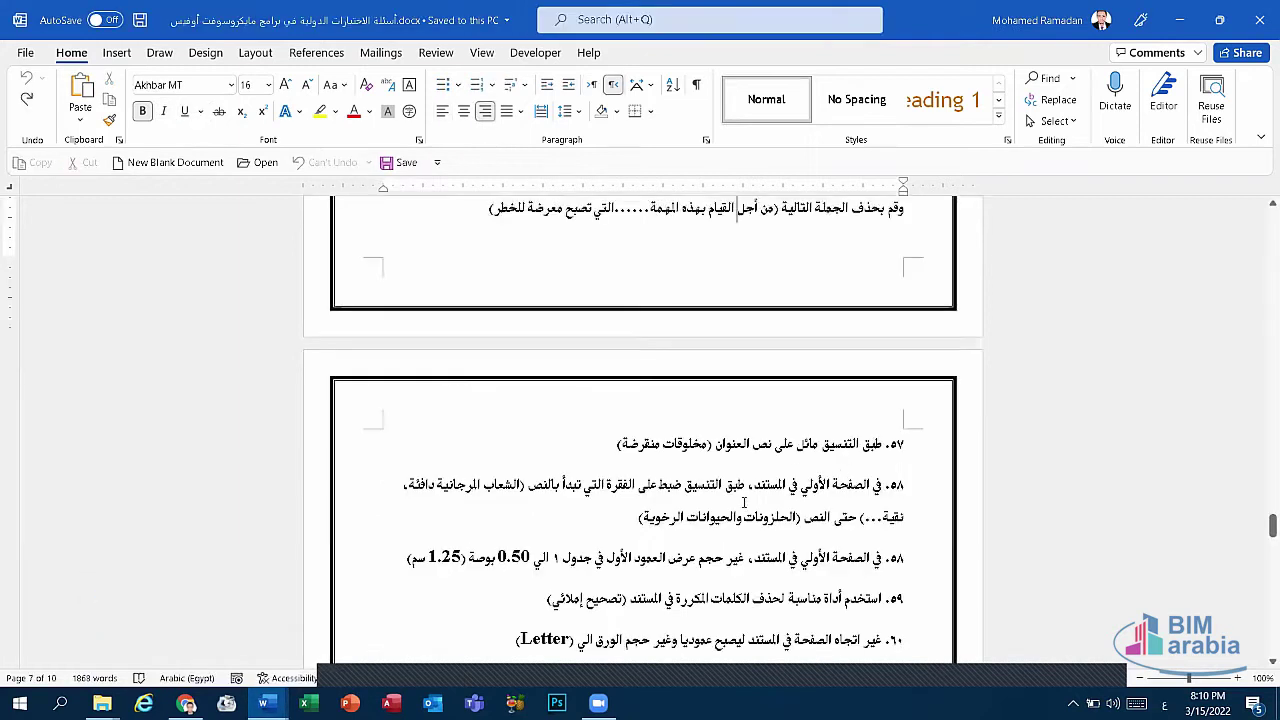
{"action": "scroll", "coordinate": [744, 502], "scroll_direction": "down", "scroll_amount": 3}
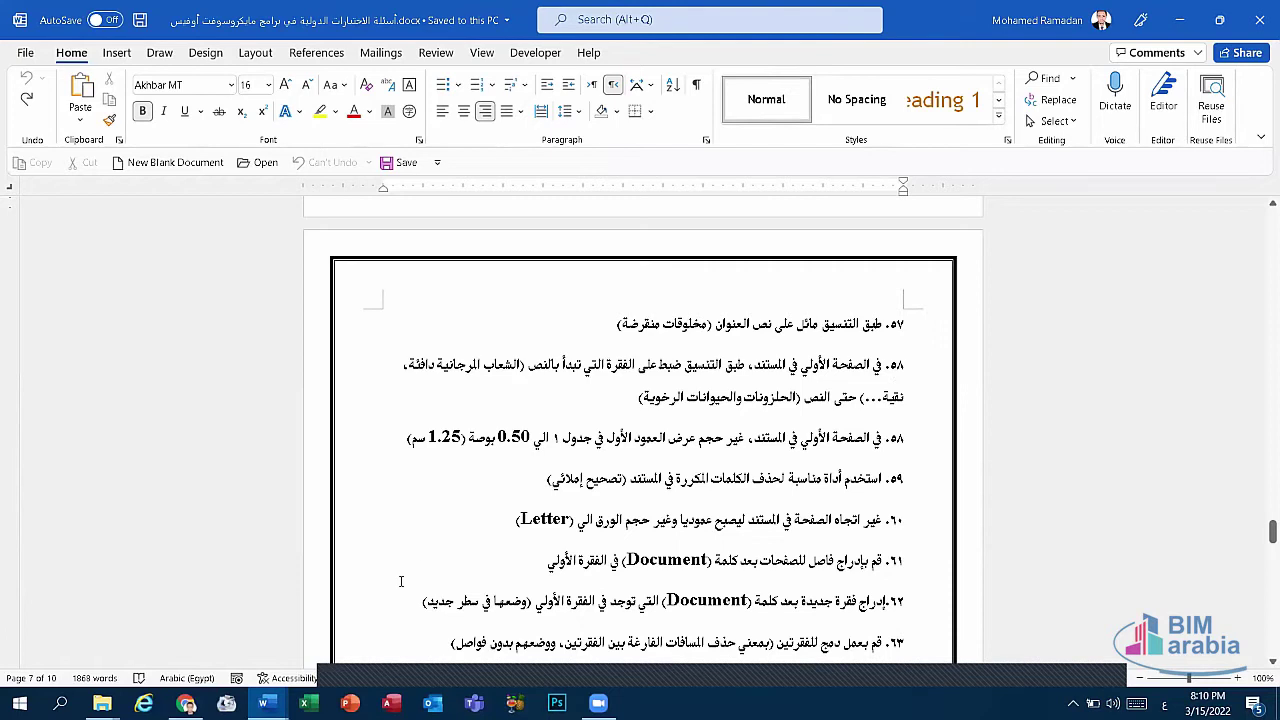
{"action": "left_click", "coordinate": [263, 703]}
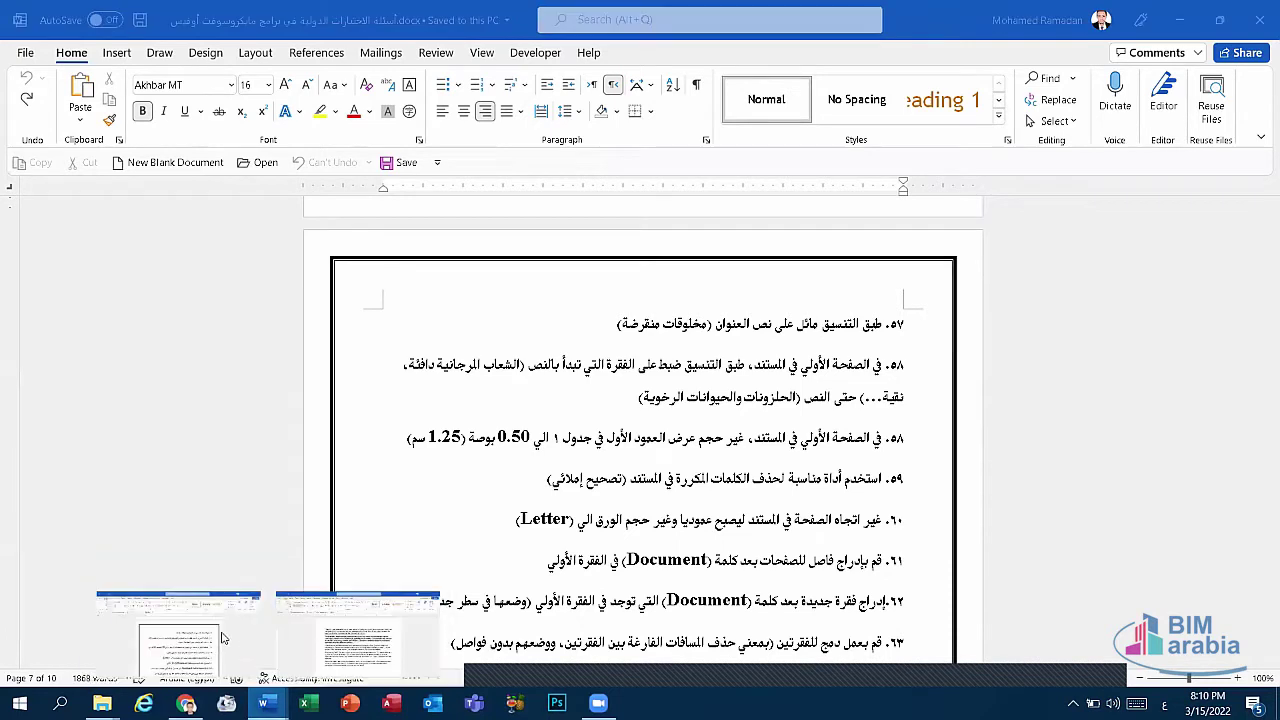
Justify Document1's last three paragraphs, then return to the exam document.
{"action": "left_click", "coordinate": [400, 627]}
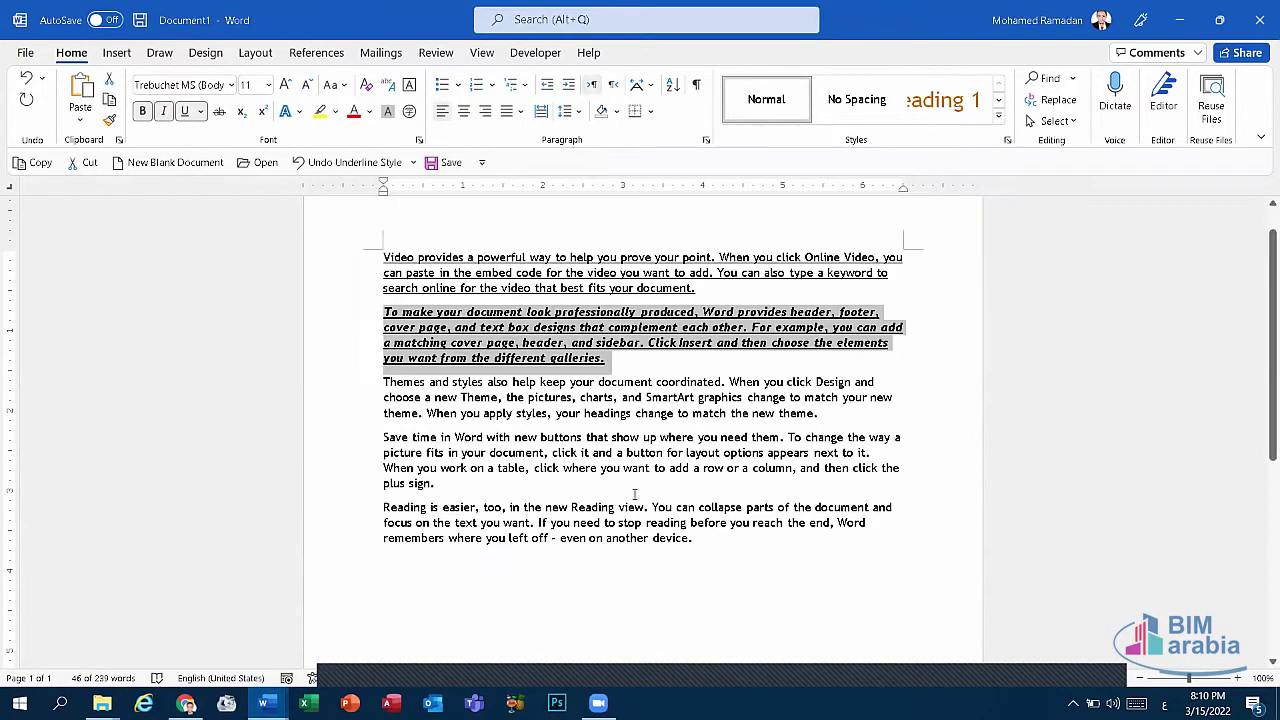
{"action": "left_click", "coordinate": [762, 470]}
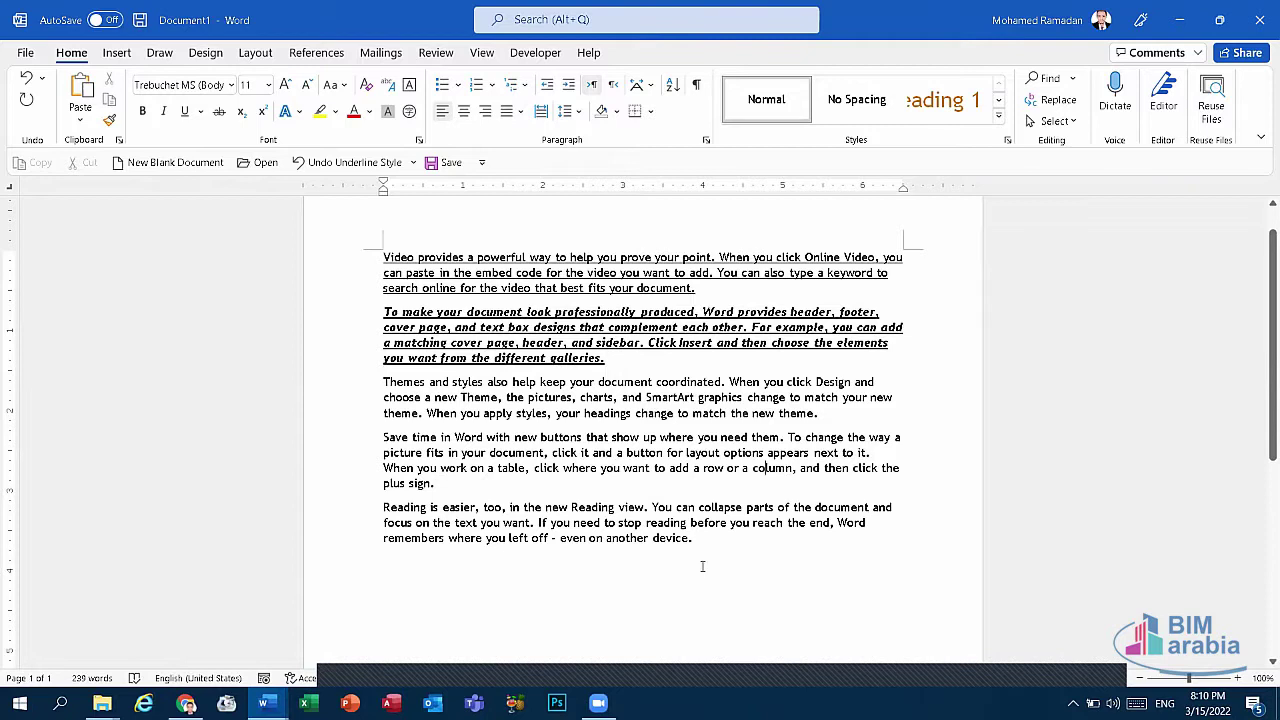
{"action": "left_click_drag", "start_coordinate": [702, 567], "coordinate": [383, 378]}
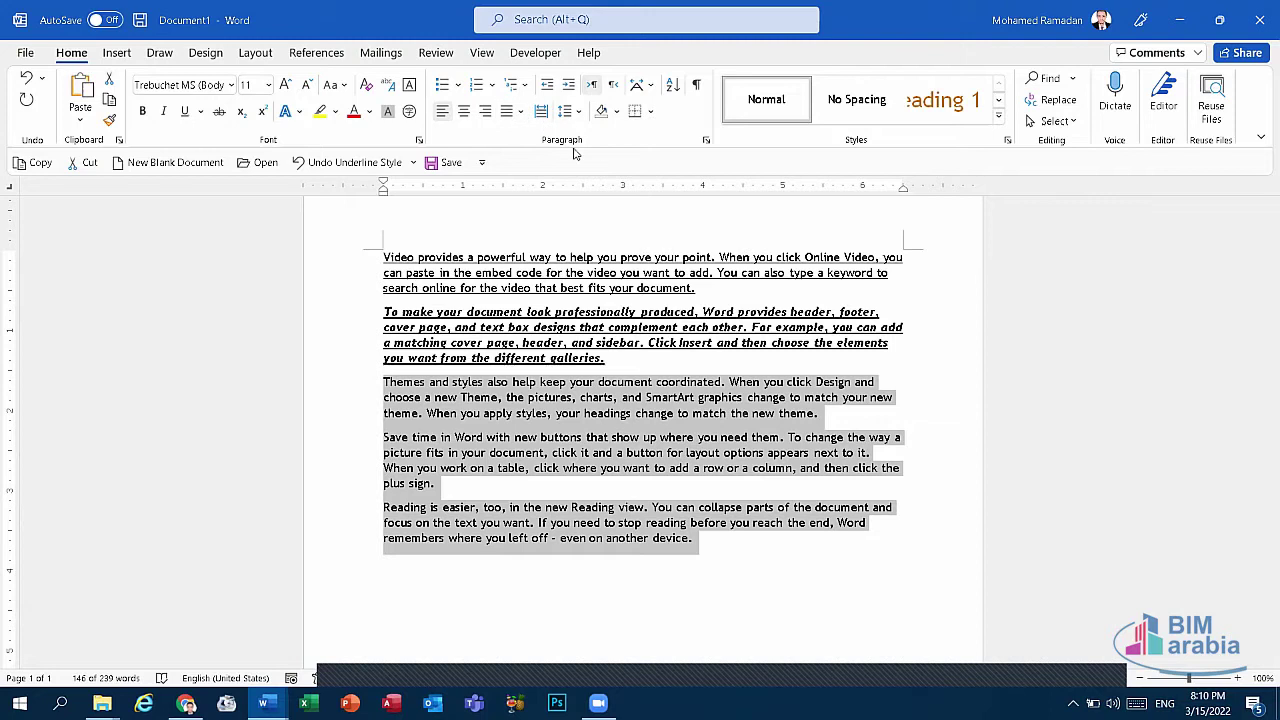
{"action": "left_click", "coordinate": [519, 113]}
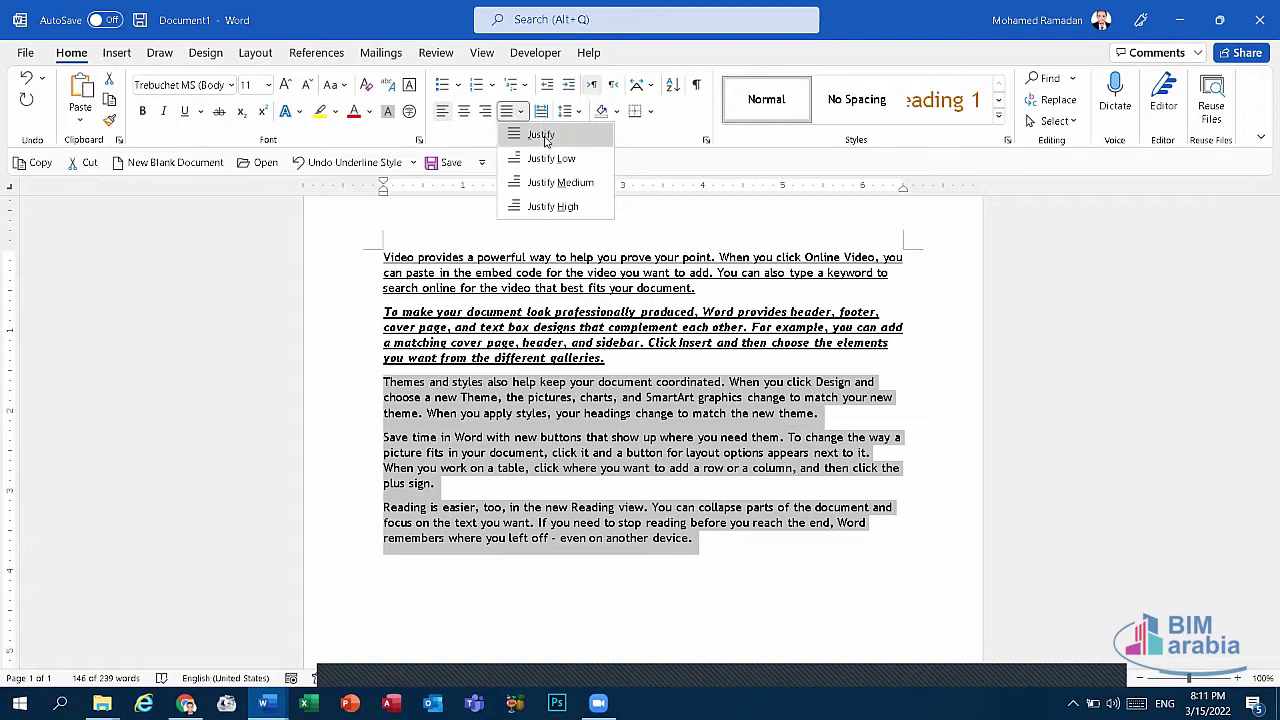
{"action": "left_click", "coordinate": [557, 136]}
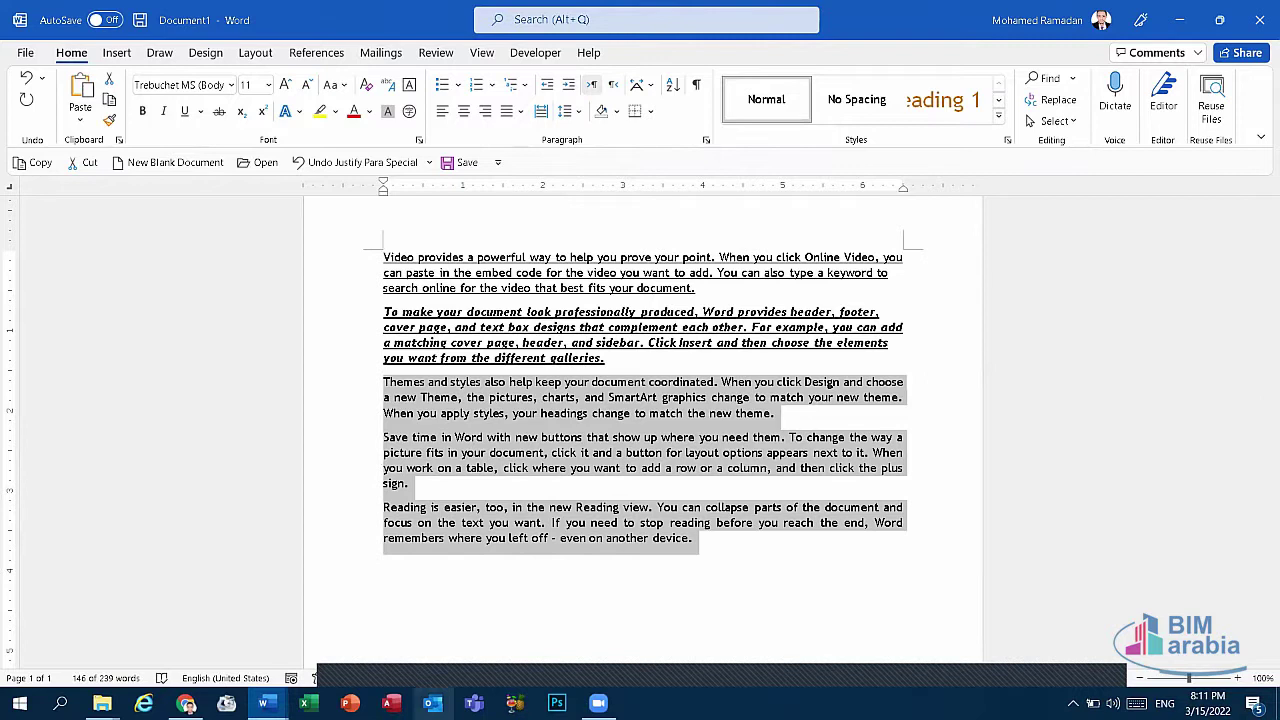
{"action": "left_click", "coordinate": [263, 703]}
{"action": "left_click", "coordinate": [243, 655]}
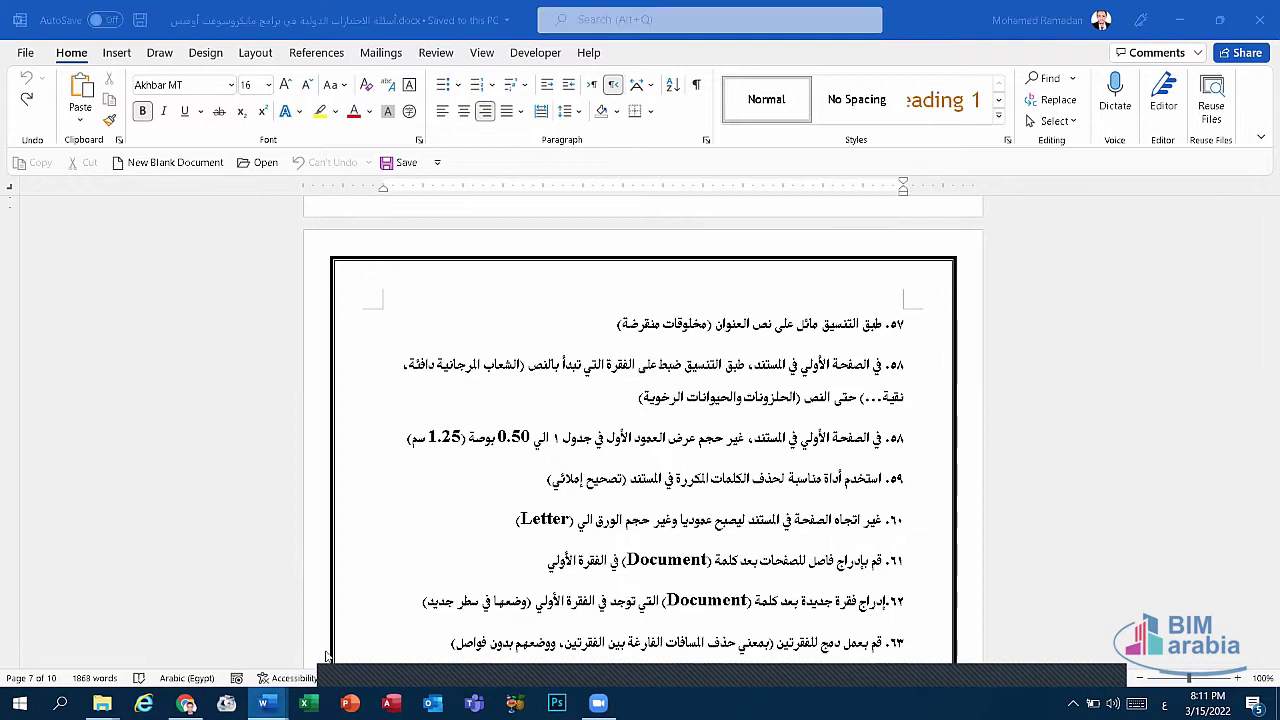
Insert an empty six-column, four-row table below Document1's sample paragraphs.
{"action": "mouse_move", "coordinate": [263, 703]}
{"action": "left_click", "coordinate": [375, 662]}
{"action": "left_click", "coordinate": [716, 566]}
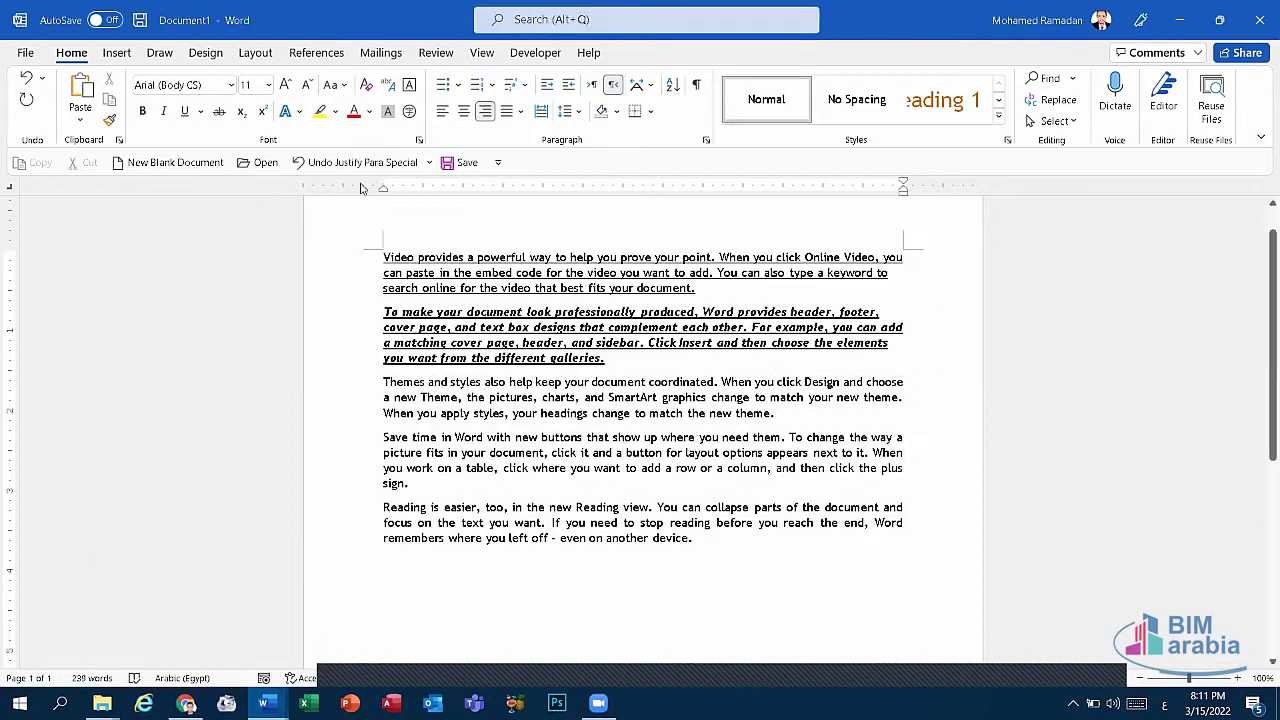
{"action": "left_click", "coordinate": [118, 53]}
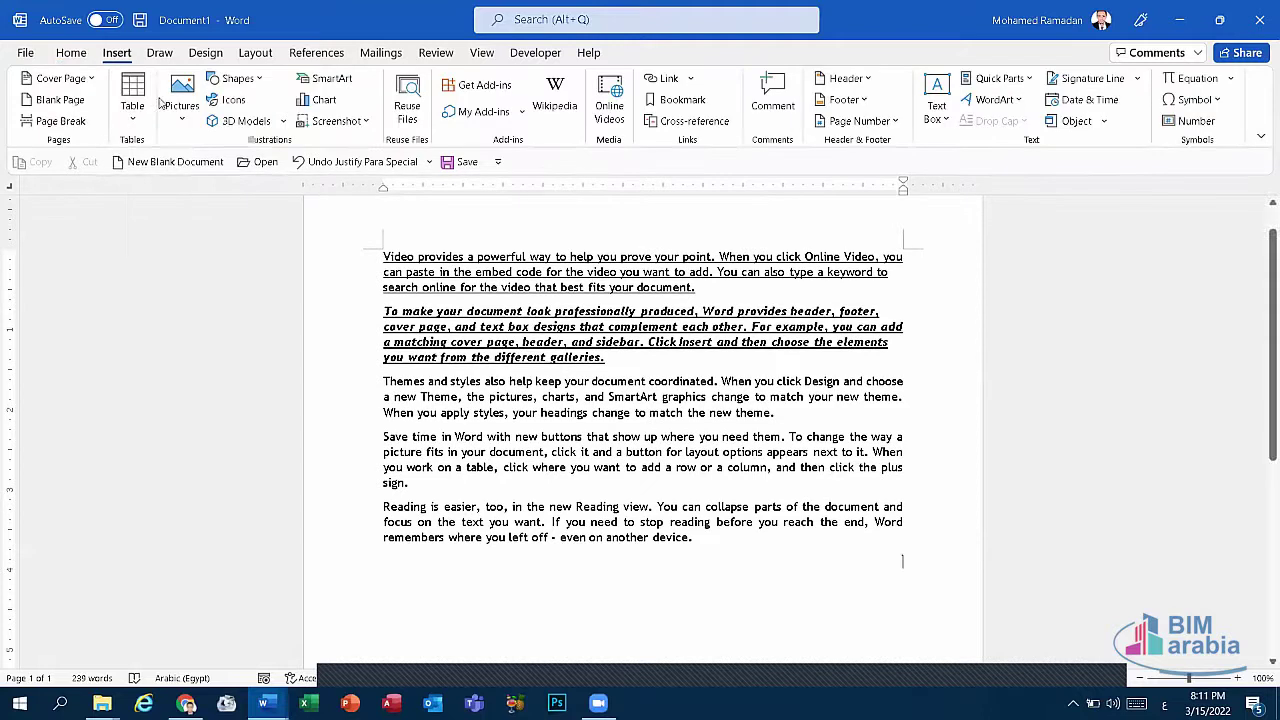
{"action": "left_click", "coordinate": [132, 100]}
{"action": "left_click", "coordinate": [203, 213]}
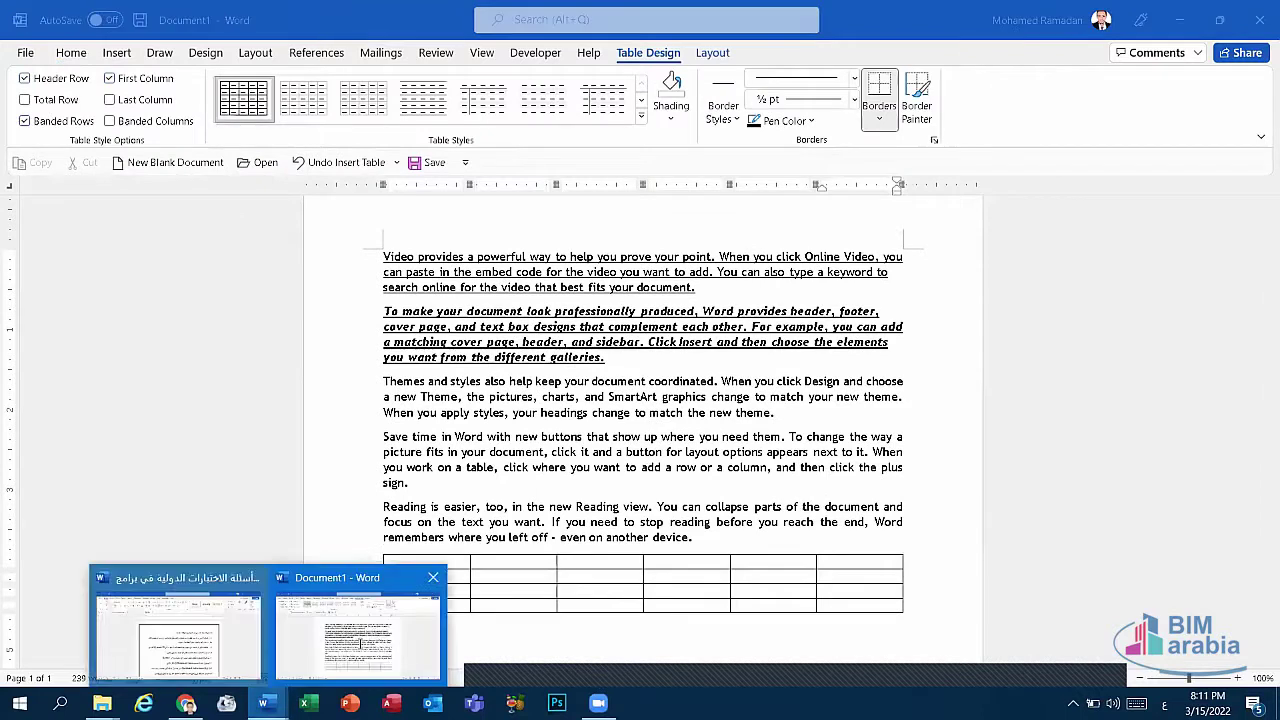
Look at the Arabic exam document, then return to Document1.
{"action": "left_click", "coordinate": [178, 640]}
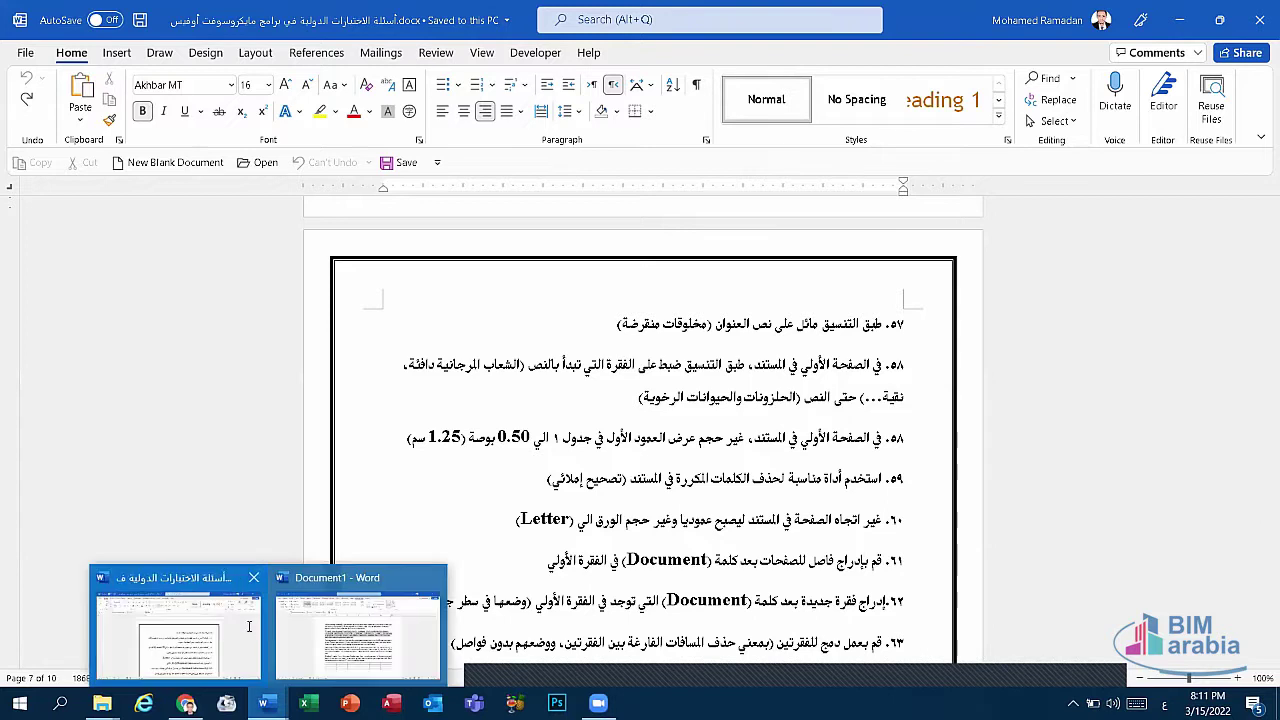
{"action": "left_click", "coordinate": [360, 630]}
{"action": "left_click", "coordinate": [358, 630]}
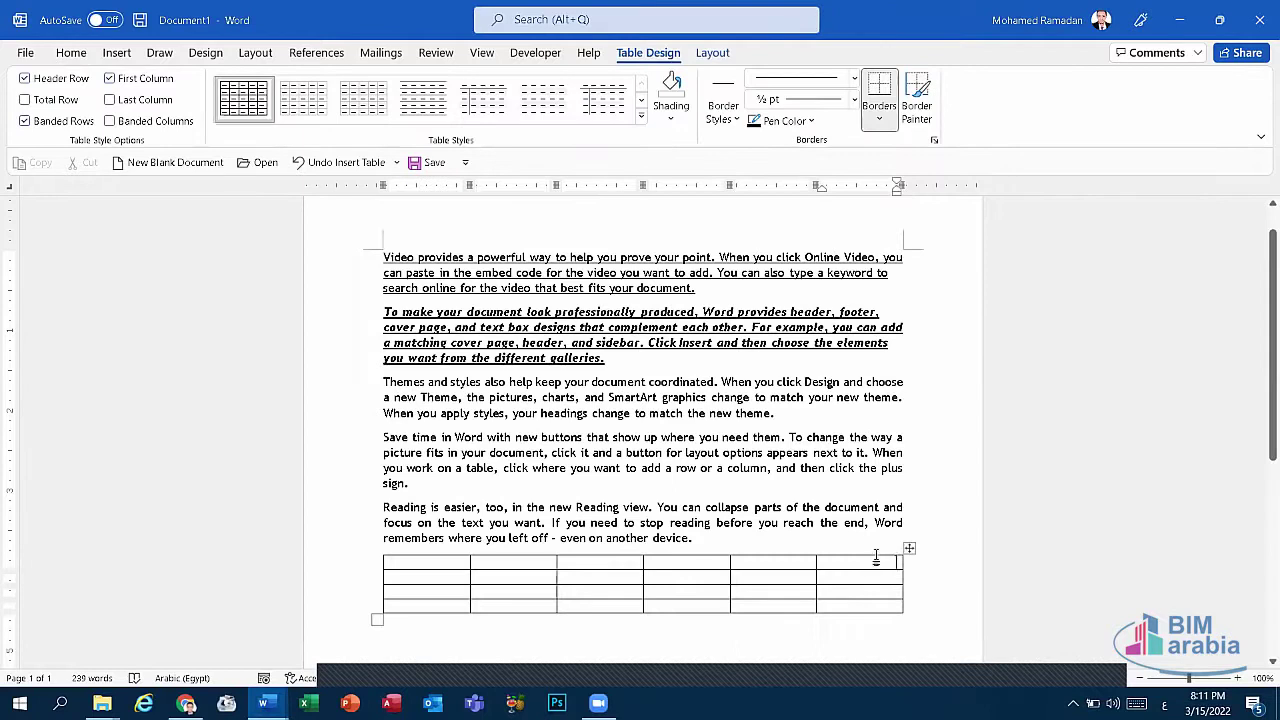
Try a table column width of 2, undo it back to 1.08", then bring up the Arabic exam file.
{"action": "left_click", "coordinate": [711, 53]}
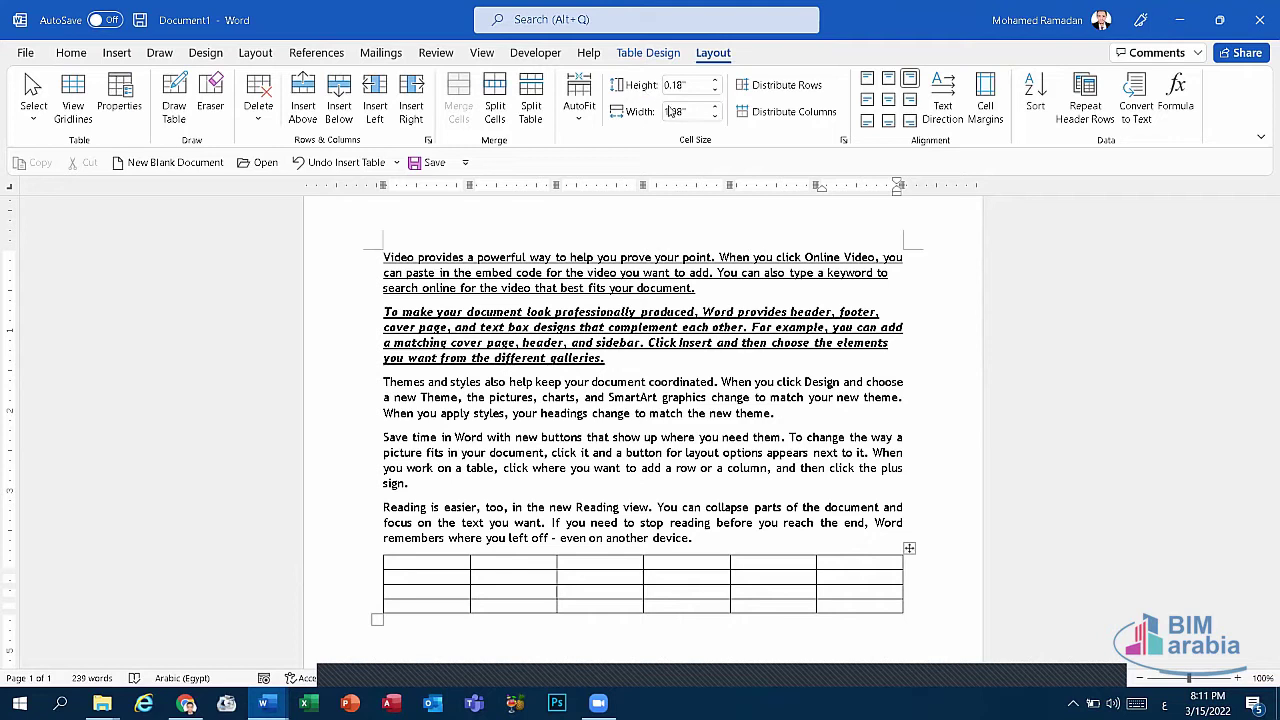
{"action": "left_click", "coordinate": [688, 110]}
{"action": "type", "text": "2"}
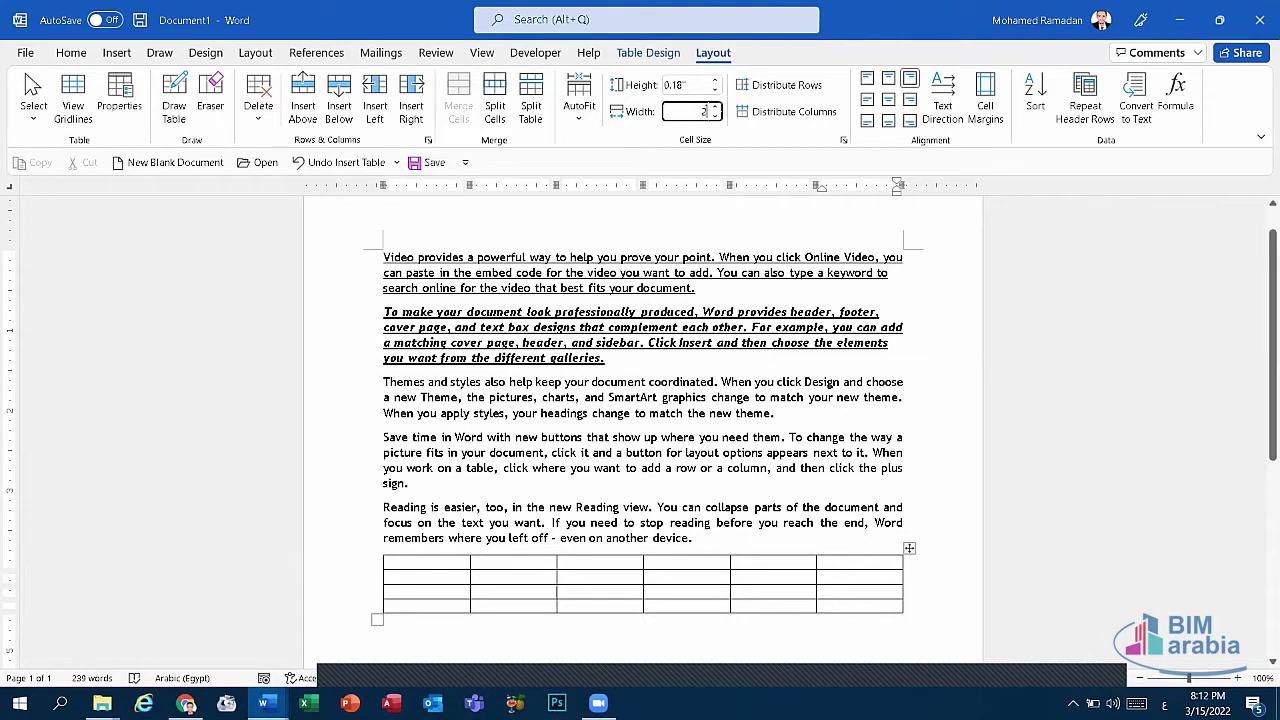
{"action": "key", "text": "alt+shift"}
{"action": "type", "text": "2.54"}
{"action": "key", "text": "Return"}
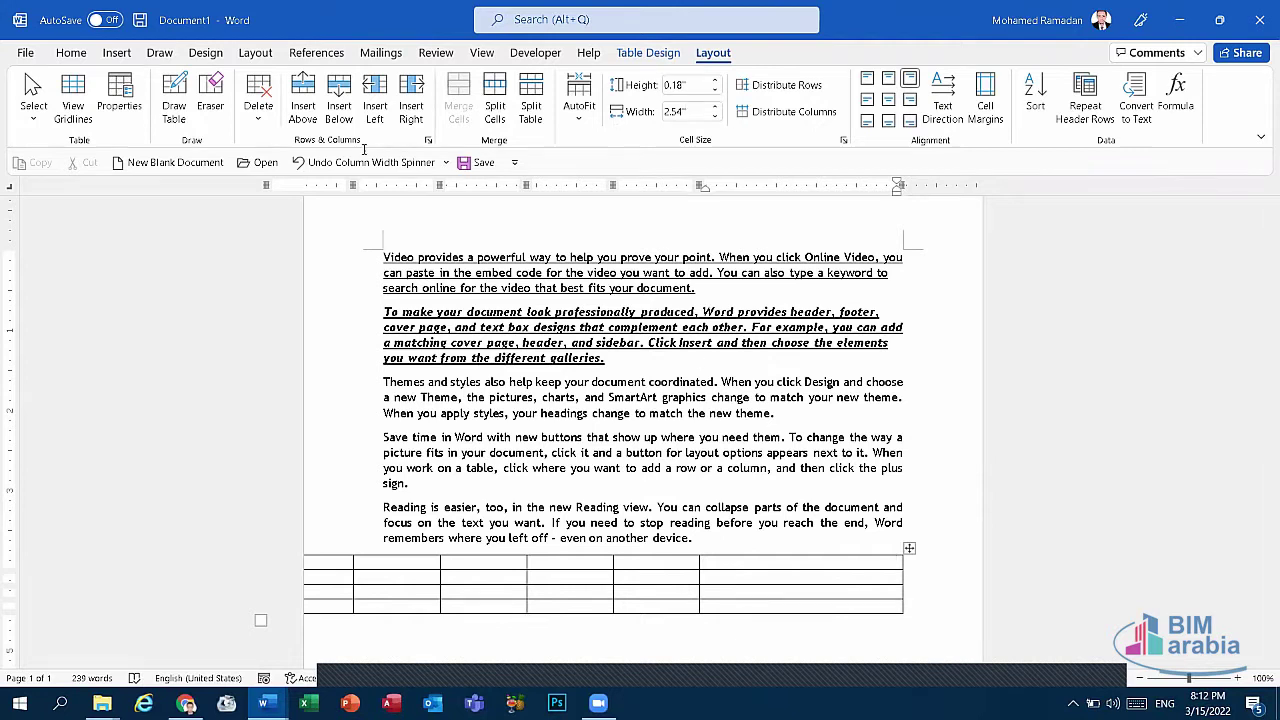
{"action": "left_click", "coordinate": [335, 162]}
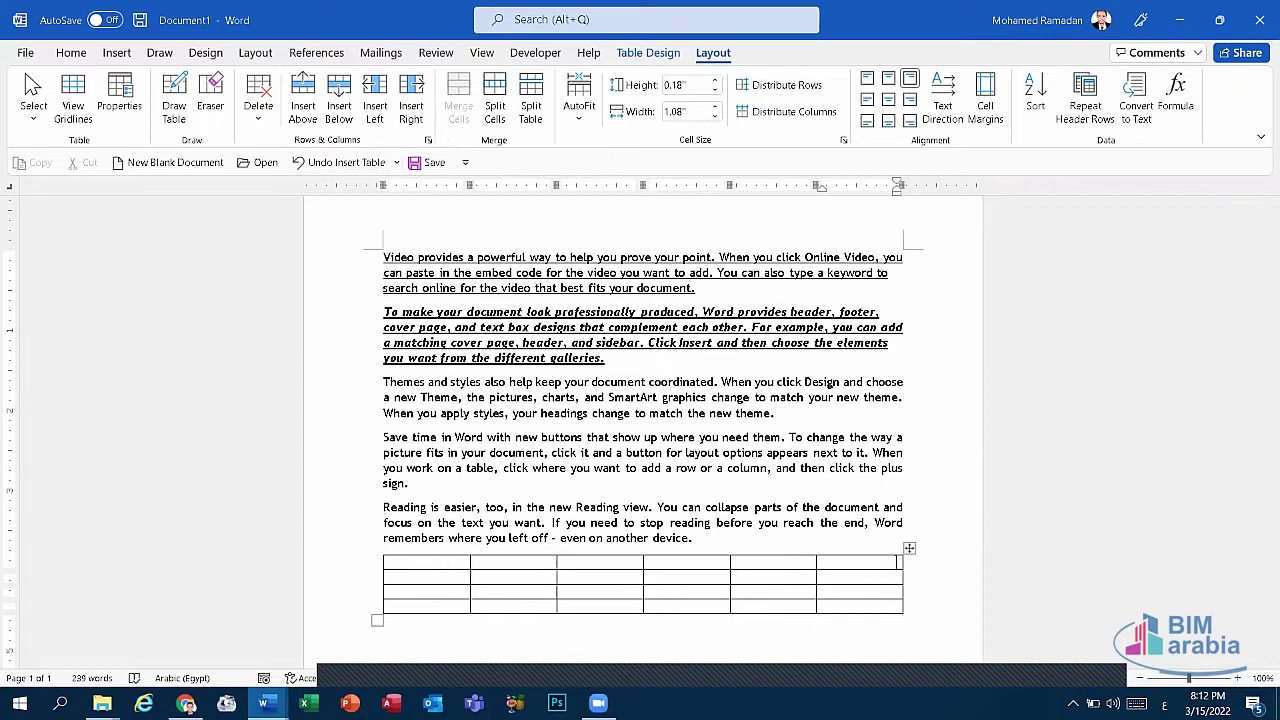
{"action": "left_click", "coordinate": [110, 625]}
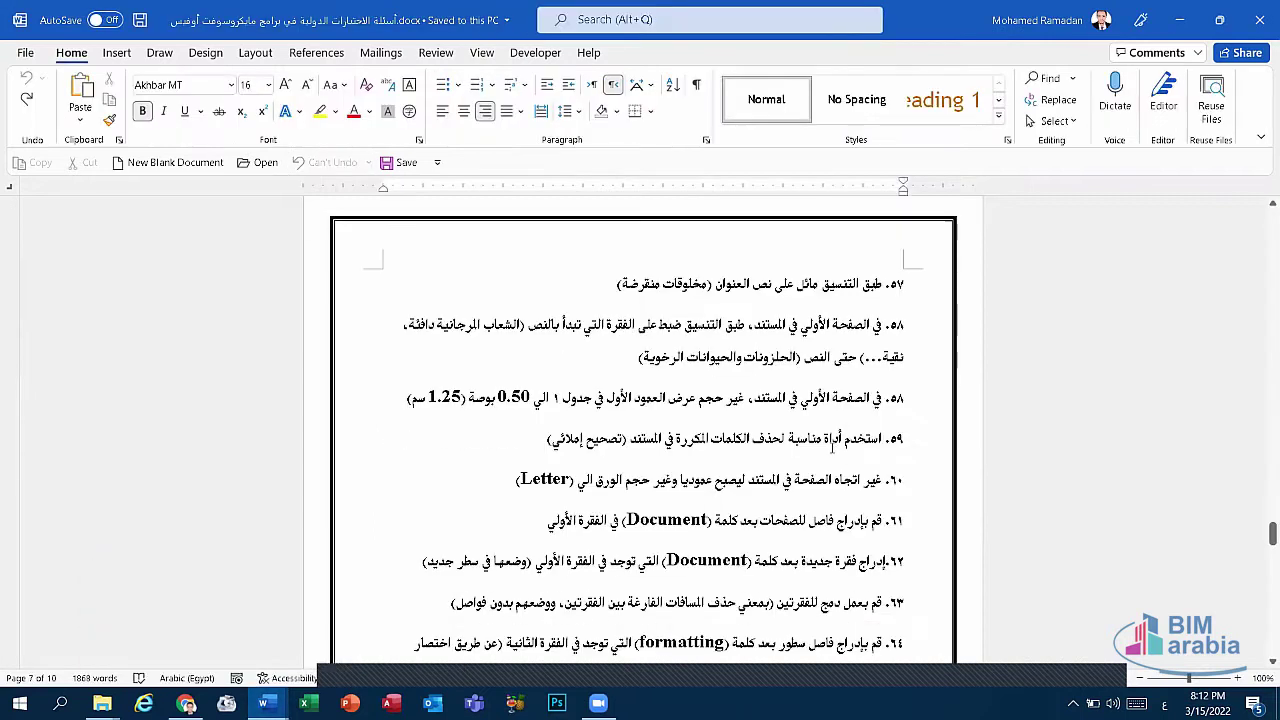
{"action": "left_click", "coordinate": [903, 430]}
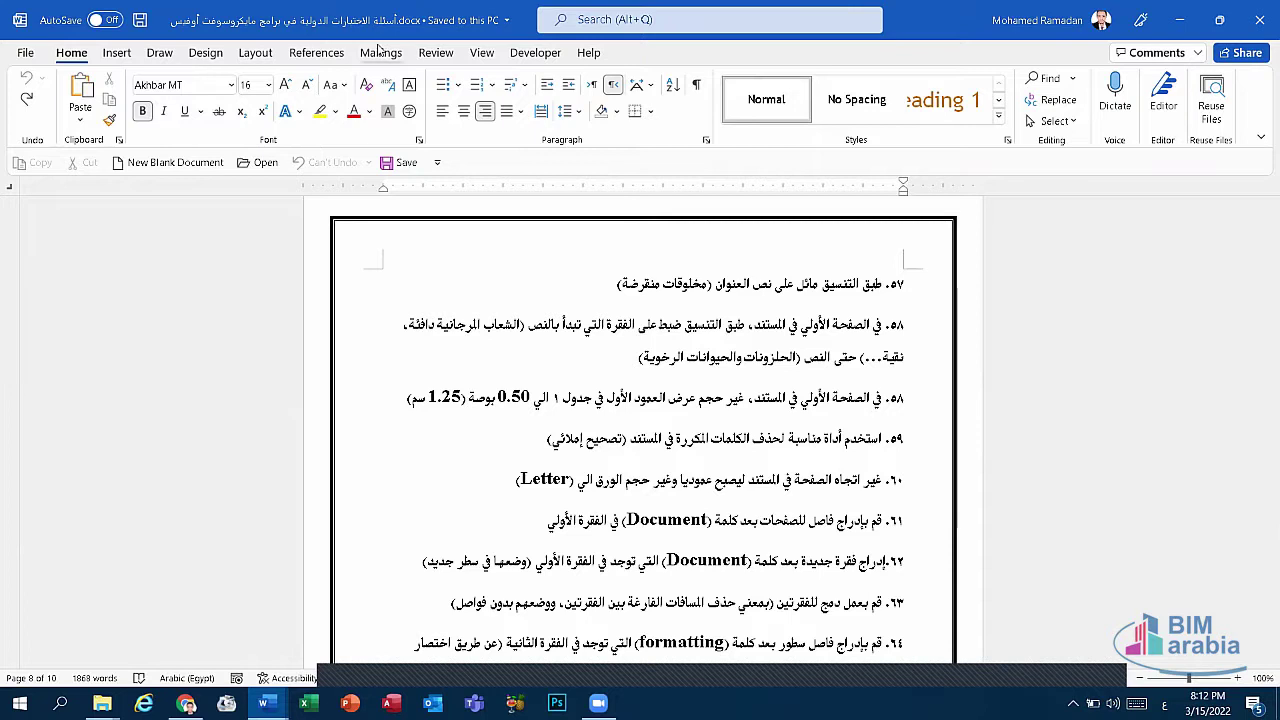
{"action": "left_click", "coordinate": [436, 52]}
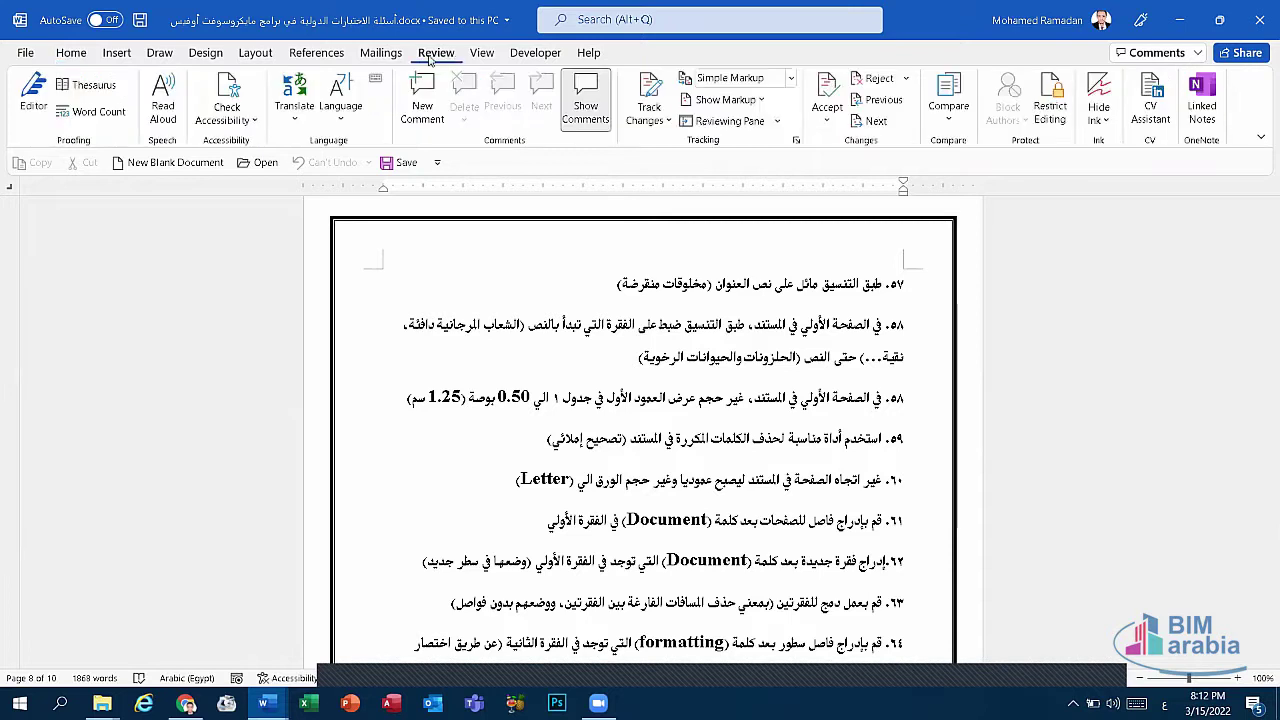
{"action": "left_click", "coordinate": [34, 104]}
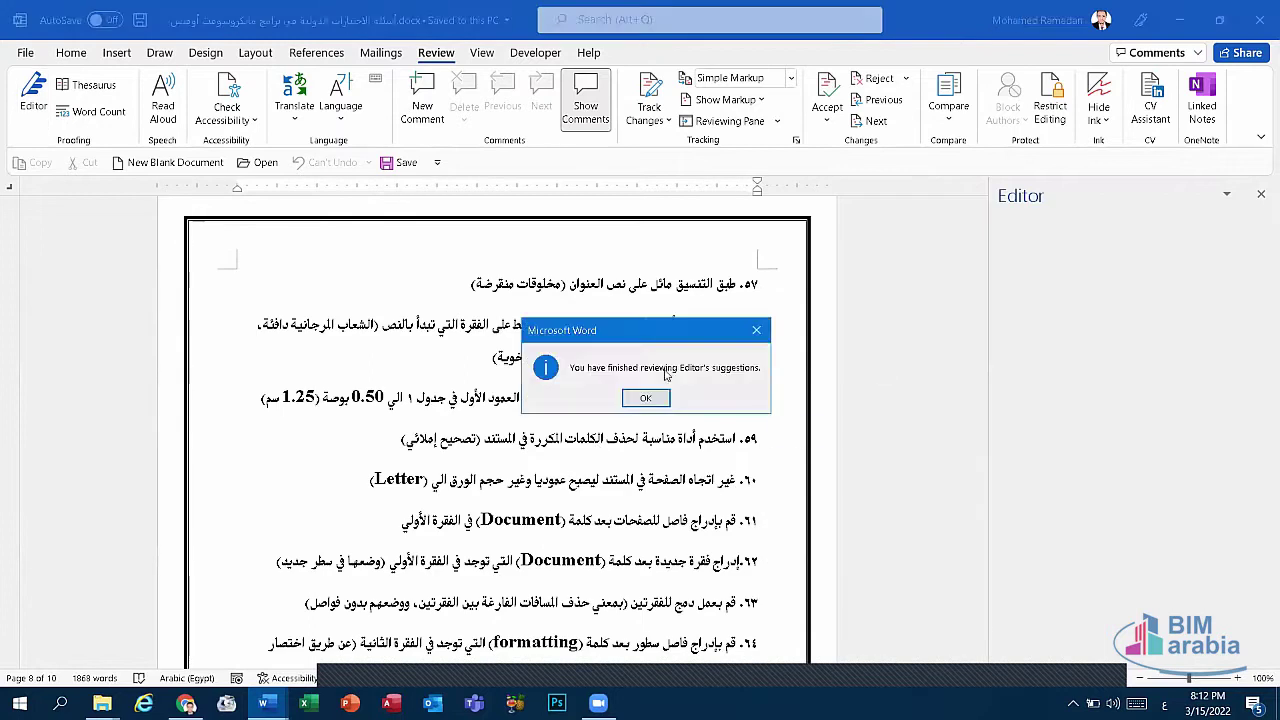
{"action": "left_click", "coordinate": [640, 399]}
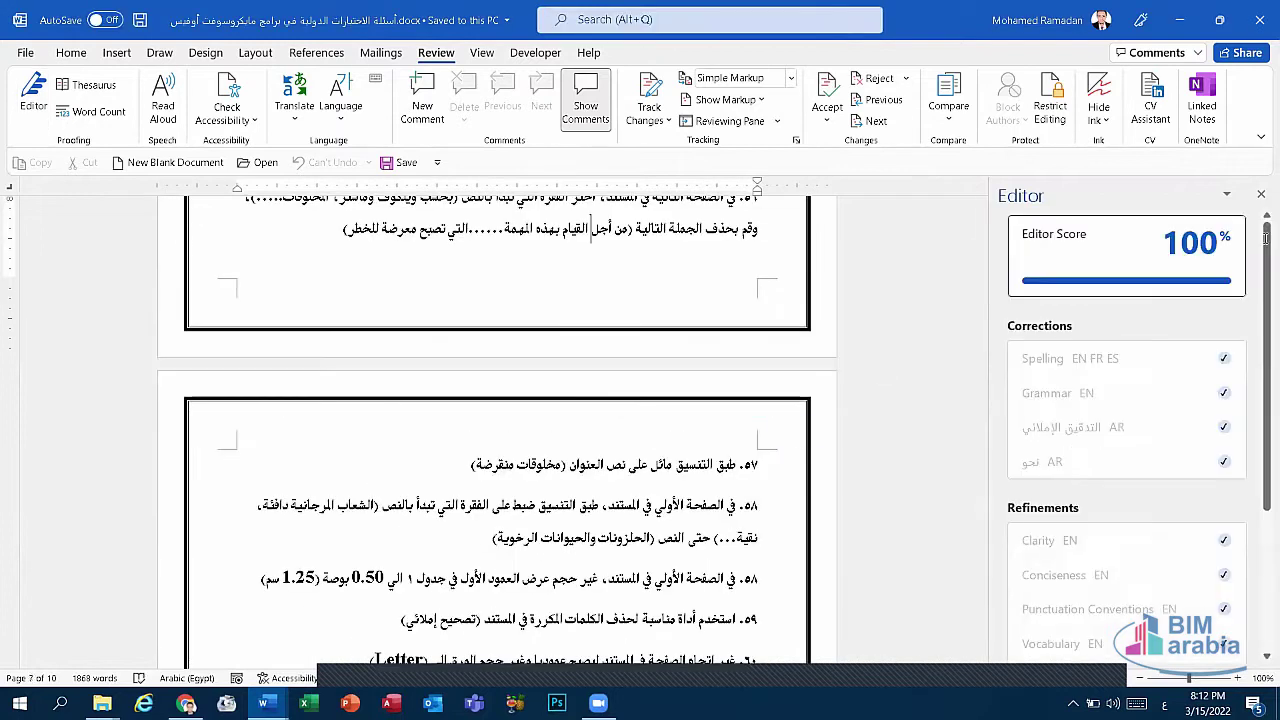
{"action": "left_click", "coordinate": [1261, 194]}
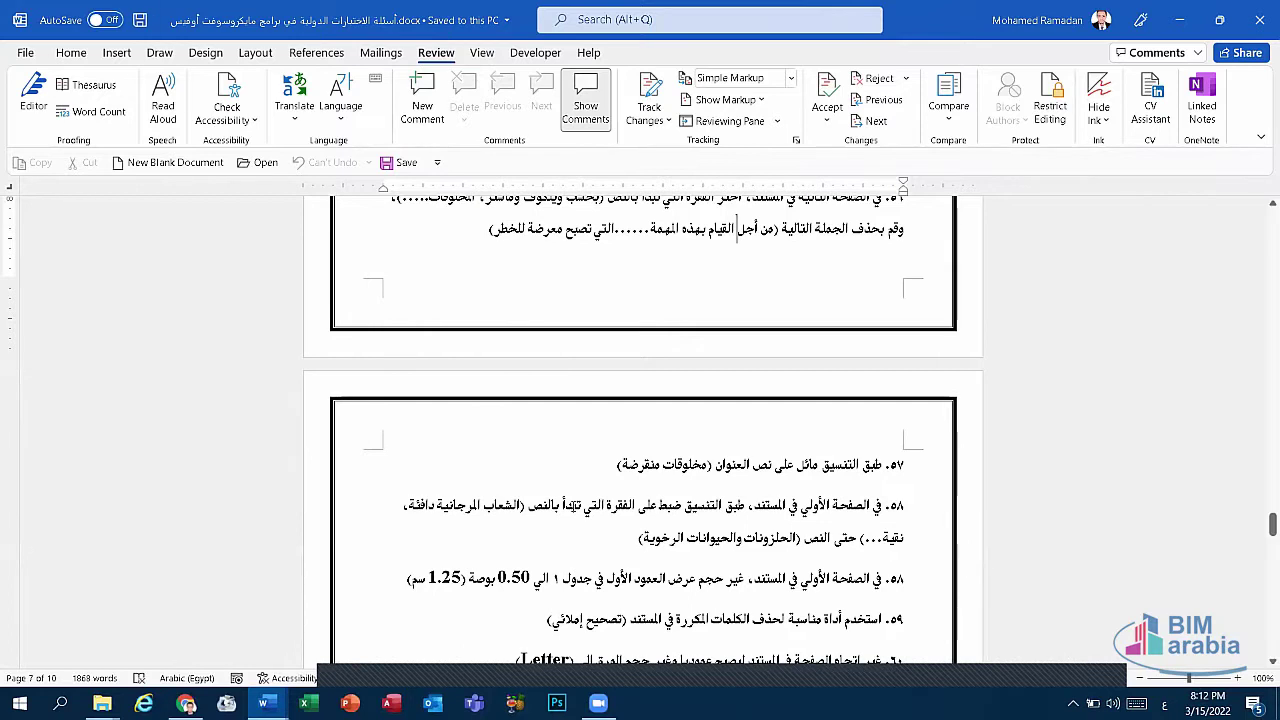
{"action": "scroll", "coordinate": [857, 505], "scroll_direction": "down", "scroll_amount": 1}
{"action": "scroll", "coordinate": [857, 505], "scroll_direction": "down", "scroll_amount": 1}
{"action": "scroll", "coordinate": [857, 505], "scroll_direction": "down", "scroll_amount": 1}
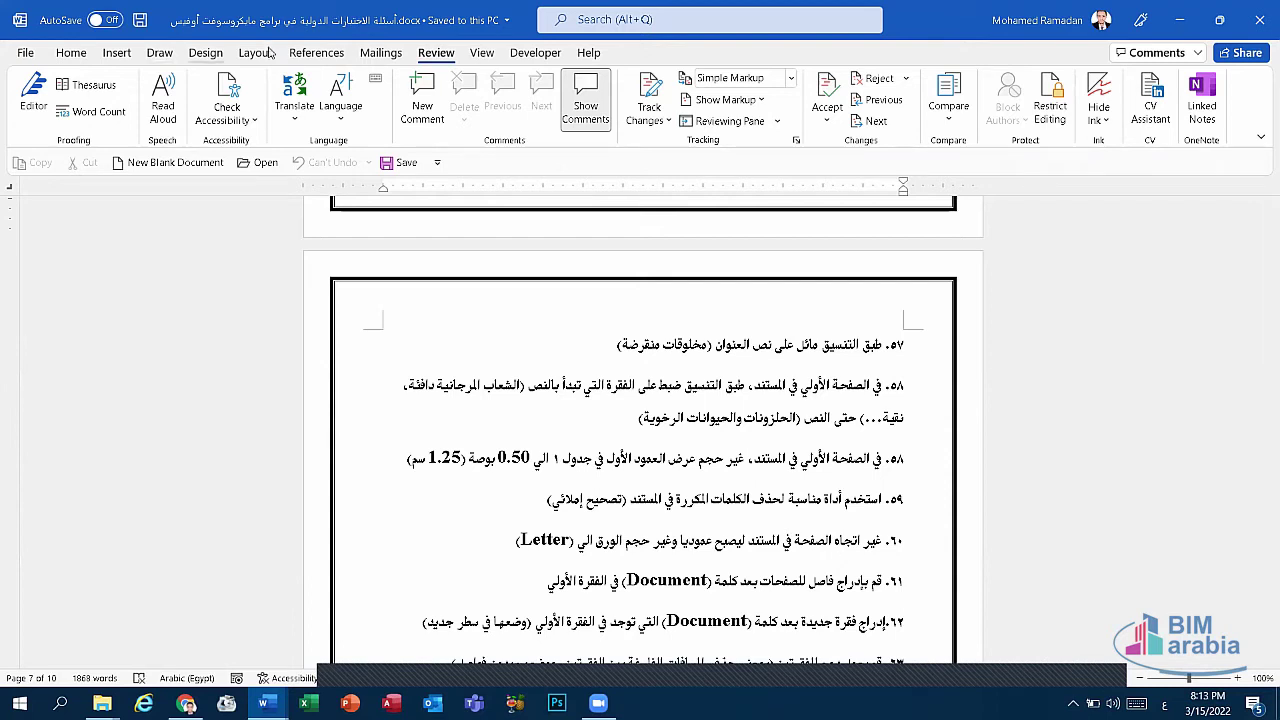
{"action": "left_click", "coordinate": [255, 52]}
{"action": "left_click", "coordinate": [139, 112]}
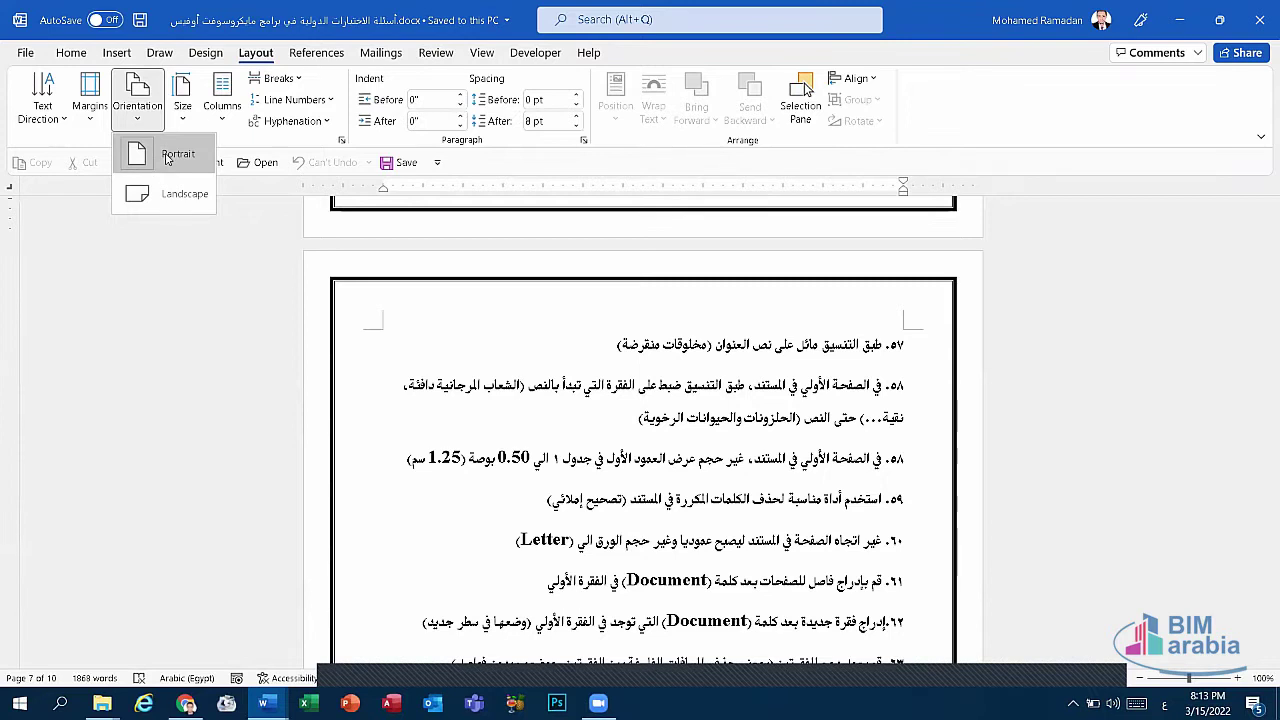
{"action": "left_click", "coordinate": [184, 113]}
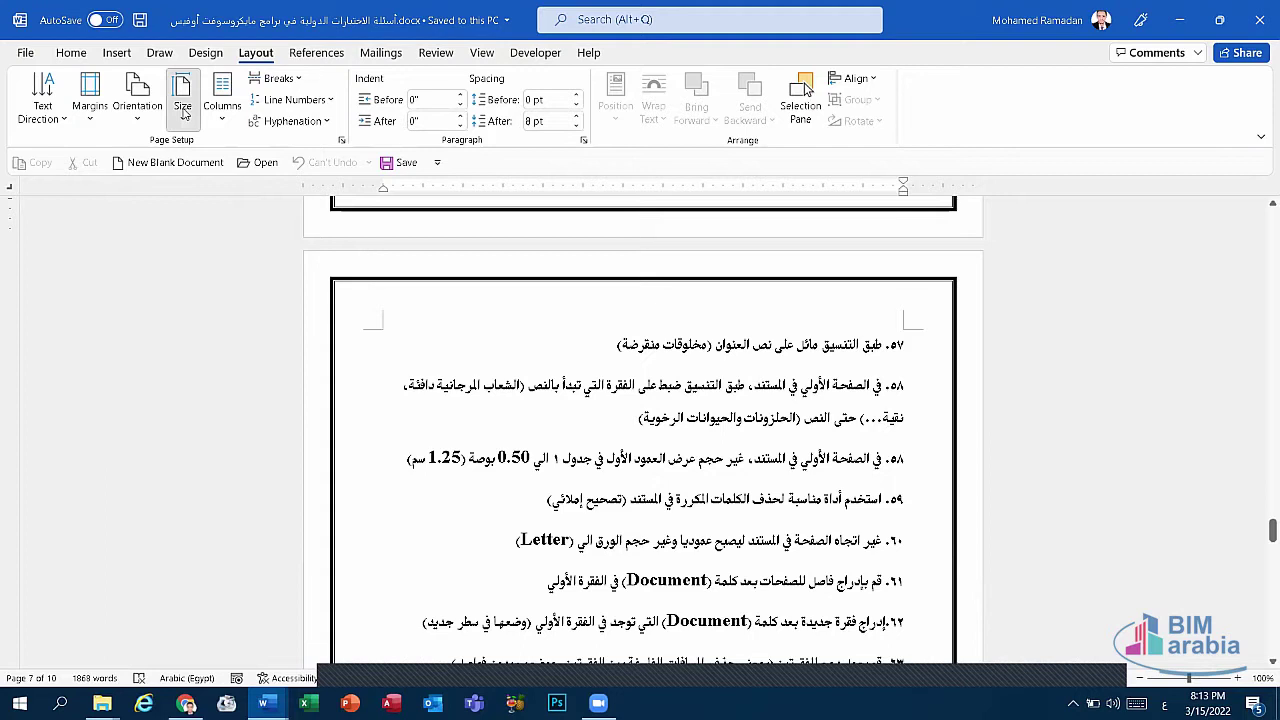
{"action": "left_click", "coordinate": [183, 113]}
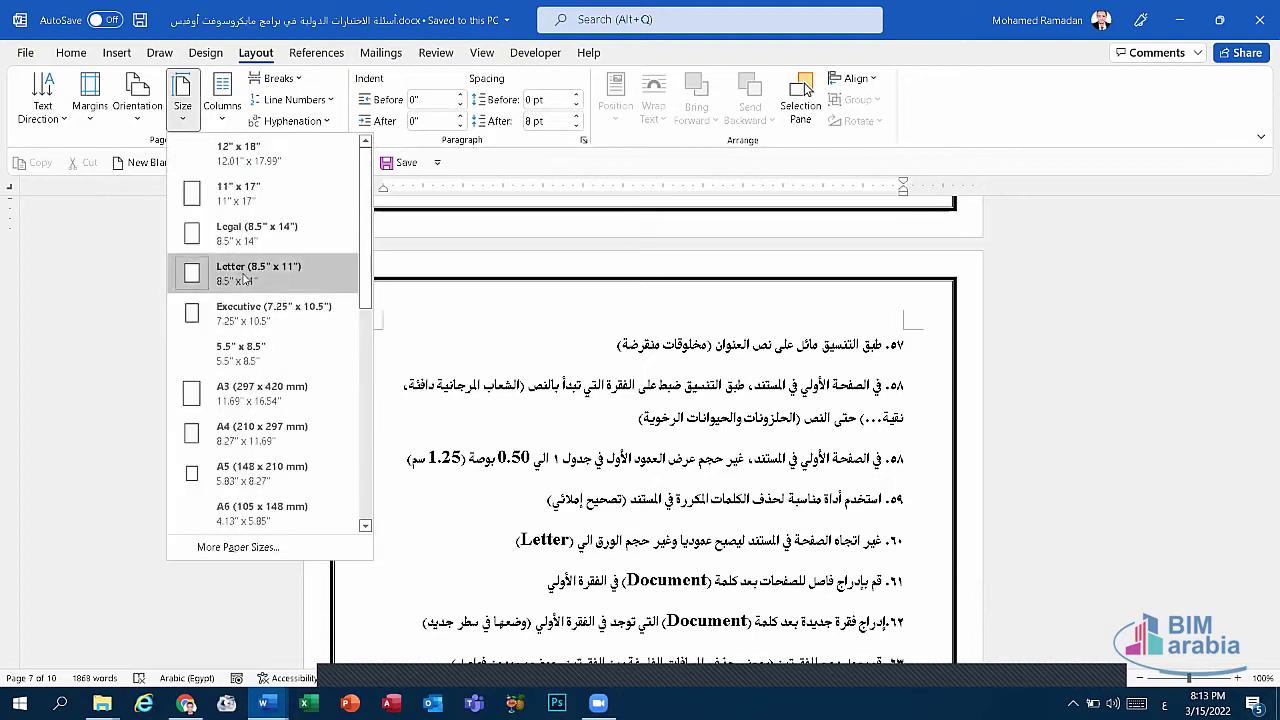
{"action": "left_click", "coordinate": [586, 547]}
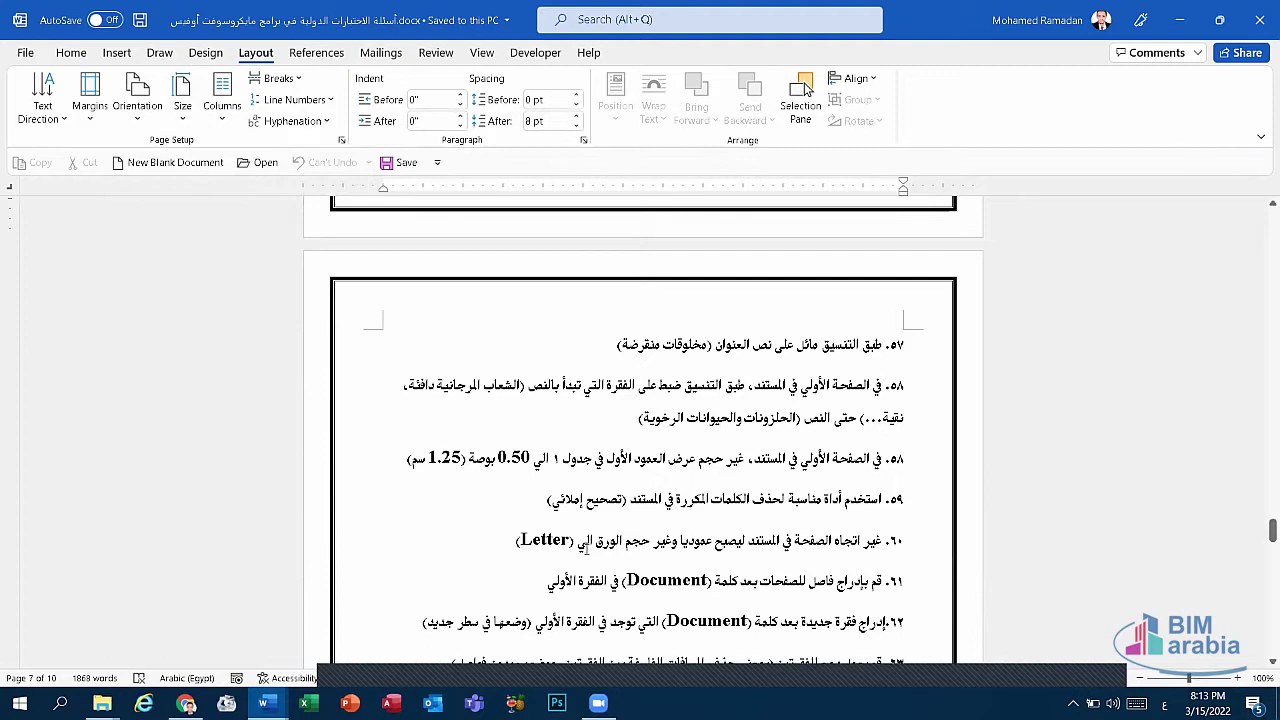
{"action": "scroll", "coordinate": [586, 548], "scroll_direction": "down", "scroll_amount": 2}
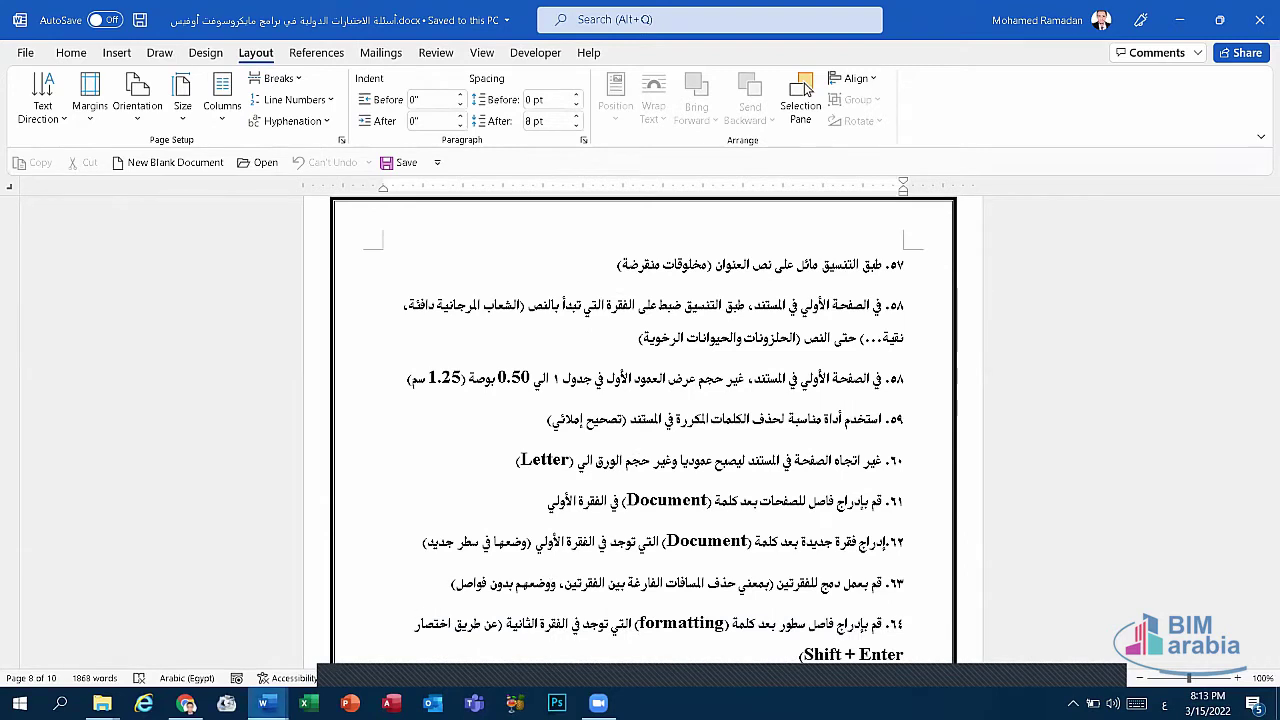
{"action": "left_click", "coordinate": [264, 703]}
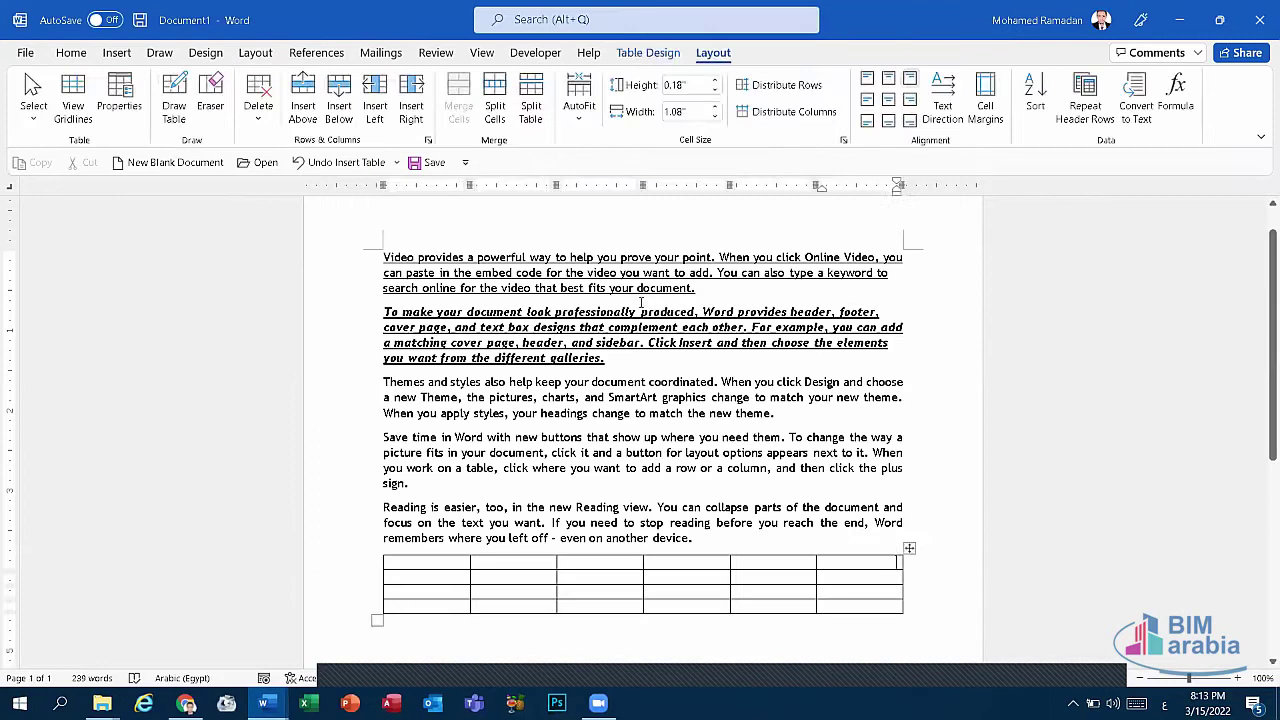
In Document1, insert a page break after the first paragraph, then undo it.
{"action": "left_click", "coordinate": [390, 657]}
{"action": "left_click", "coordinate": [703, 288]}
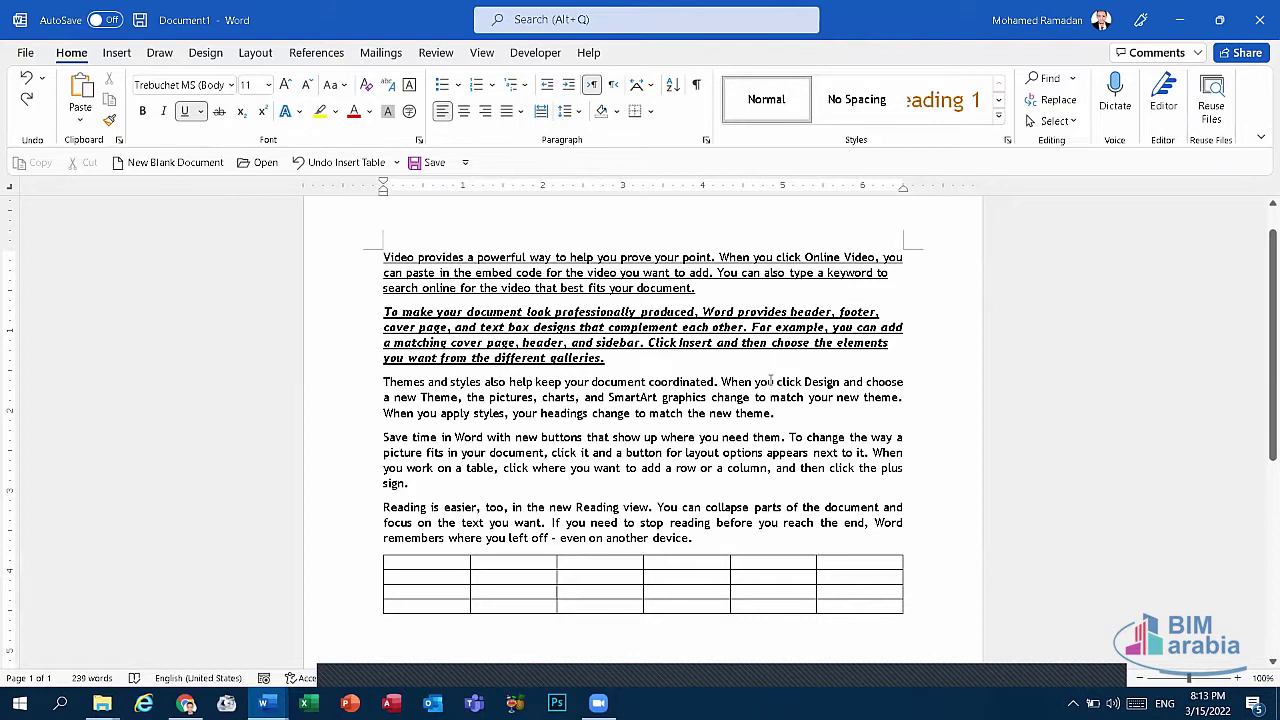
{"action": "left_click", "coordinate": [117, 52]}
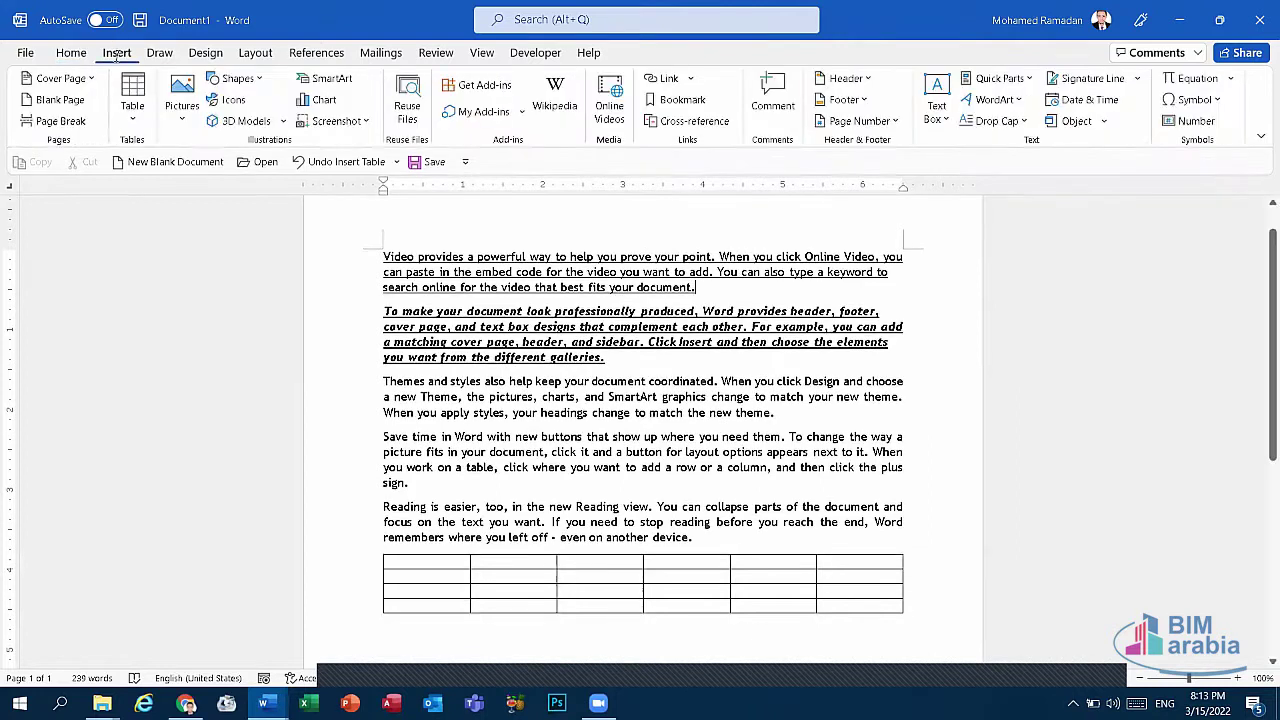
{"action": "left_click", "coordinate": [60, 121]}
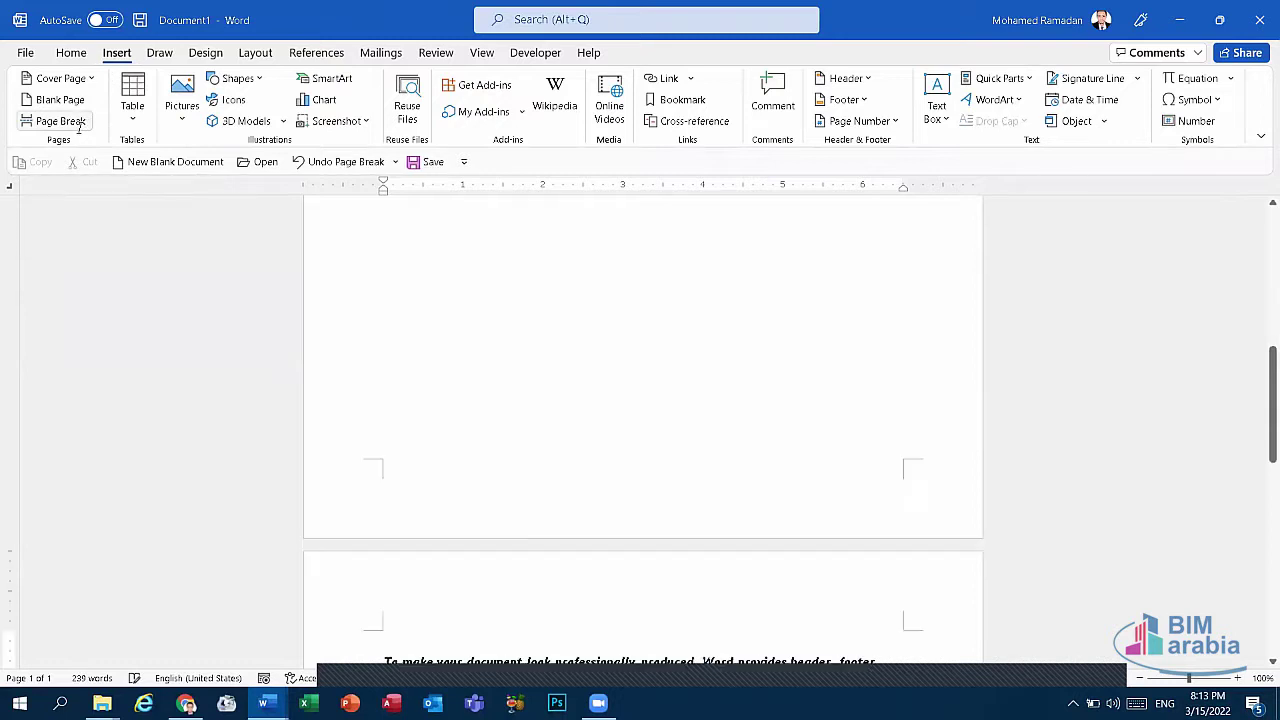
{"action": "scroll", "coordinate": [496, 458], "scroll_direction": "down", "scroll_amount": 5}
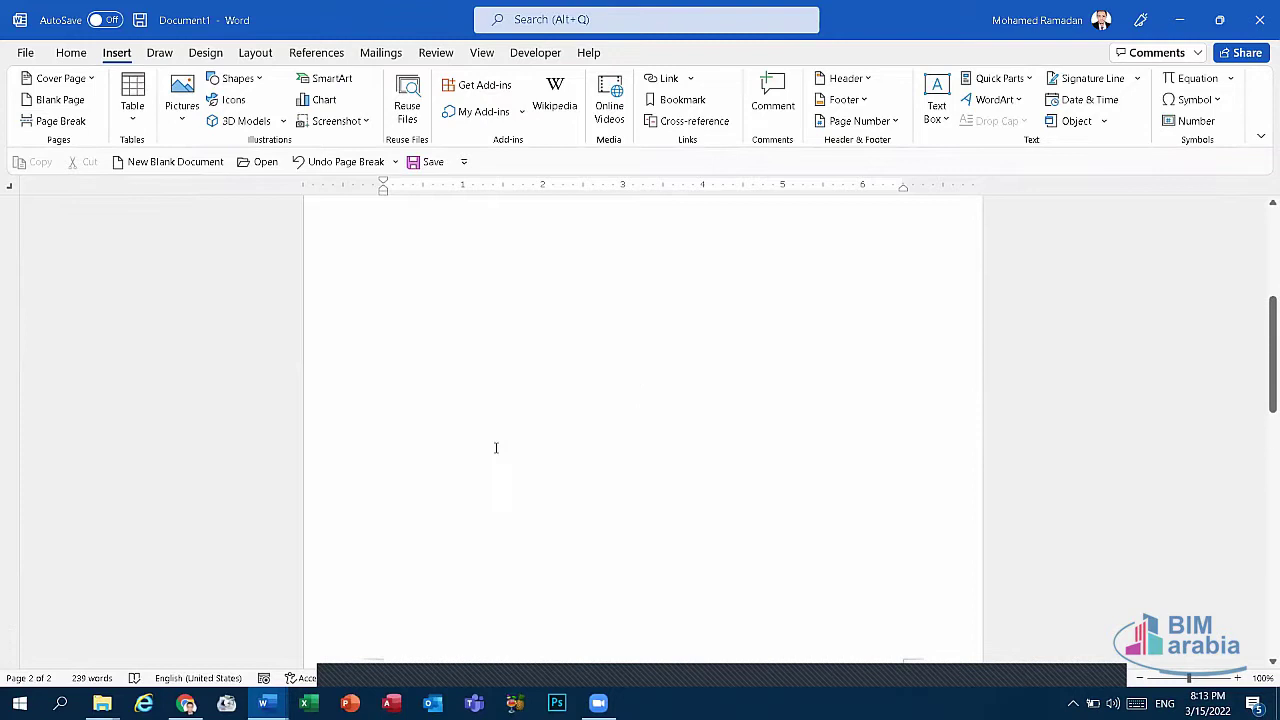
{"action": "scroll", "coordinate": [494, 446], "scroll_direction": "up", "scroll_amount": 2}
{"action": "scroll", "coordinate": [514, 349], "scroll_direction": "up", "scroll_amount": 1}
{"action": "left_click", "coordinate": [345, 162]}
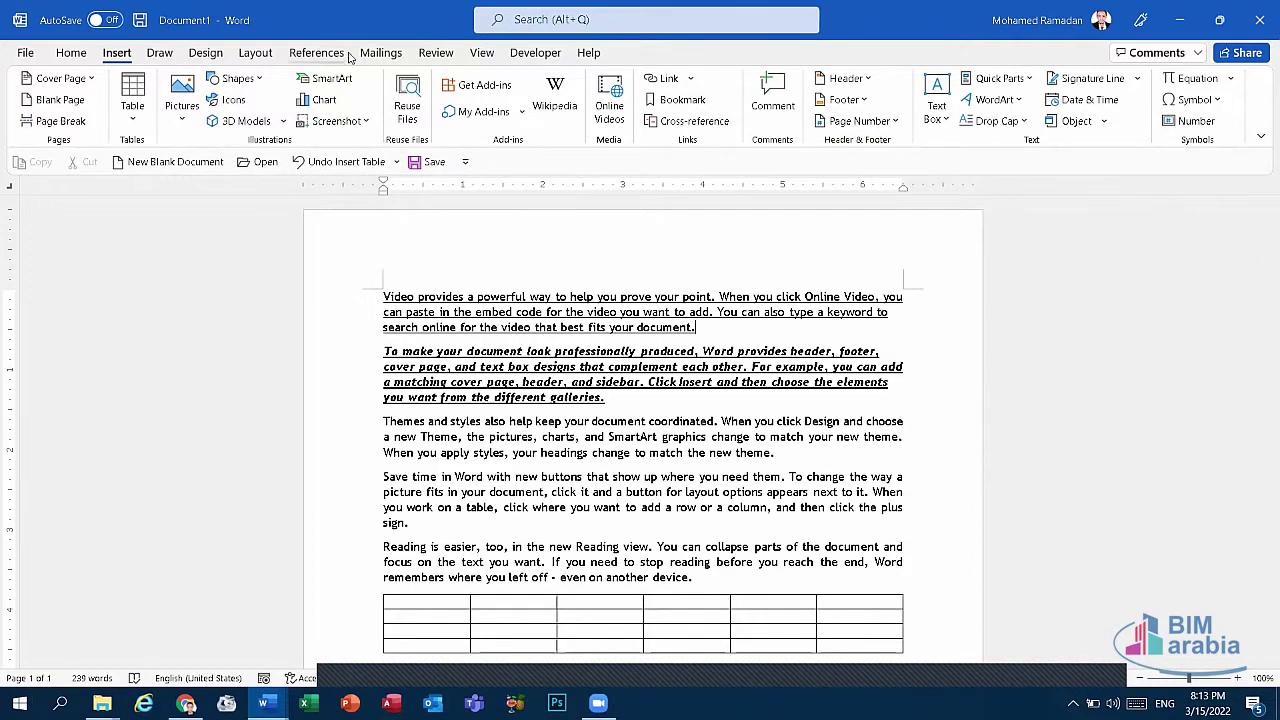
Insert a Next Page section break after the first paragraph, then undo it.
{"action": "left_click", "coordinate": [255, 52]}
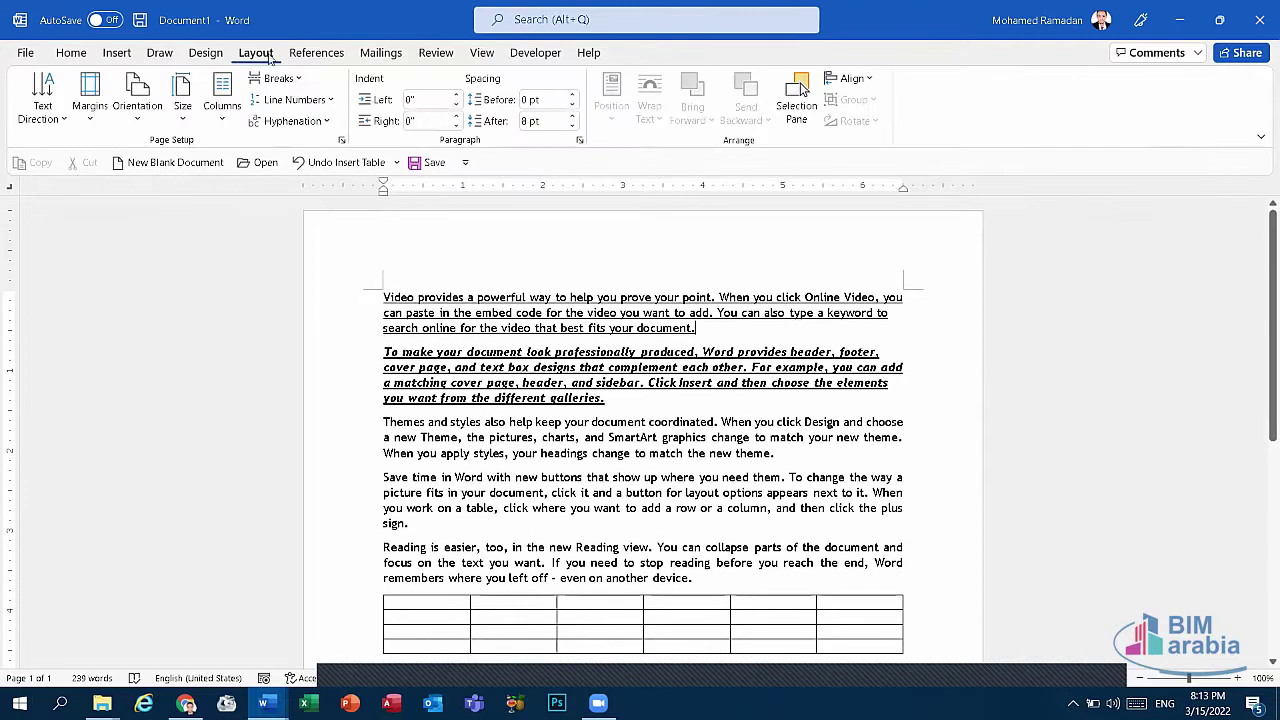
{"action": "left_click", "coordinate": [282, 79]}
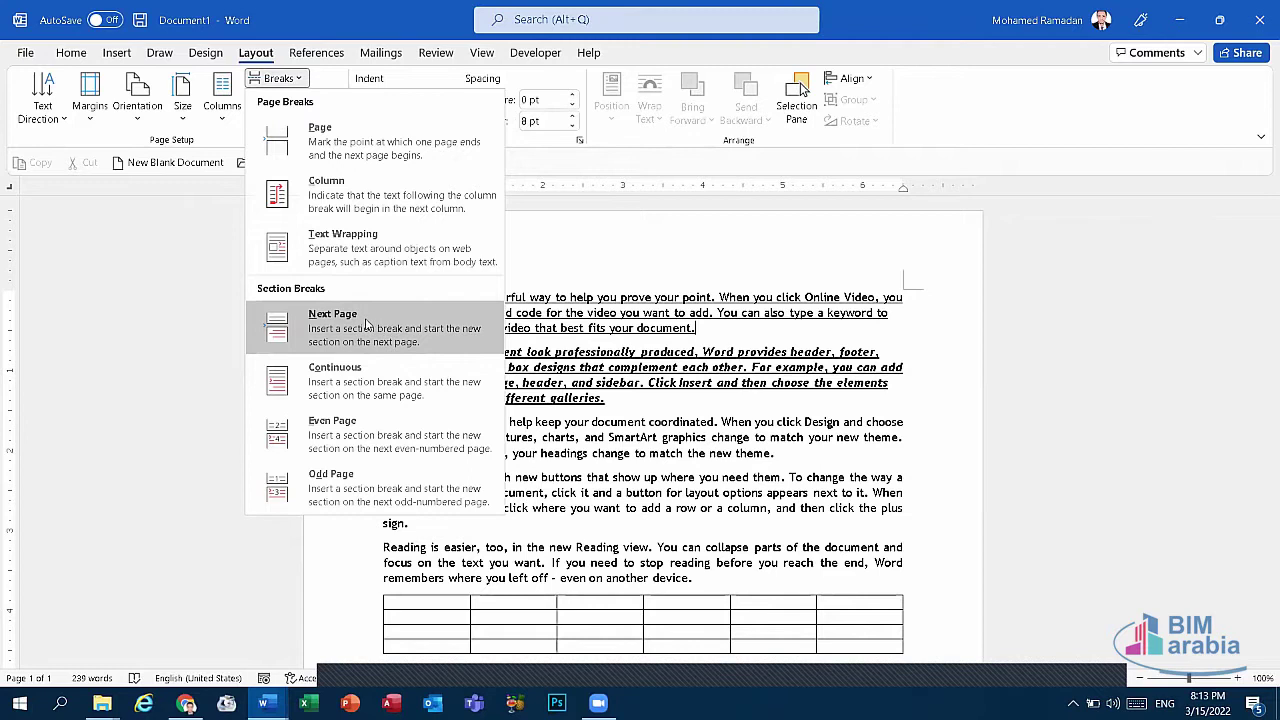
{"action": "left_click", "coordinate": [367, 324]}
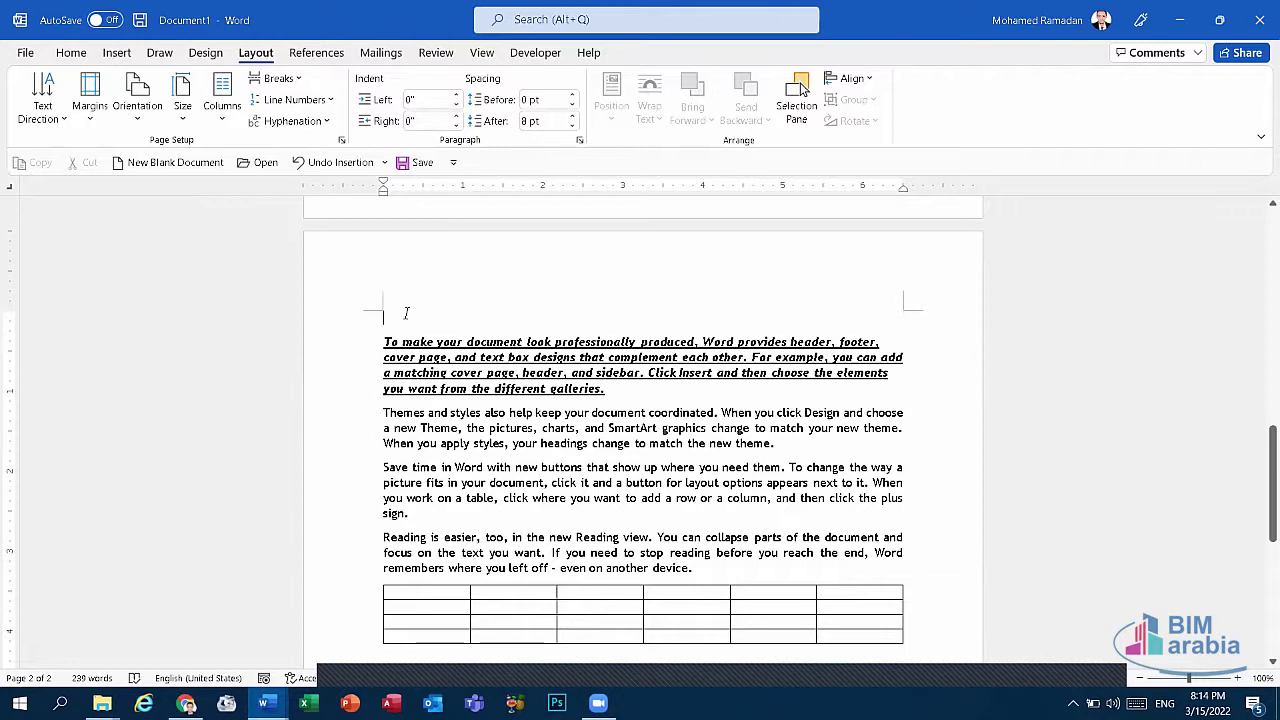
{"action": "mouse_move", "coordinate": [642, 614]}
{"action": "scroll", "coordinate": [620, 388], "scroll_direction": "up", "scroll_amount": 10}
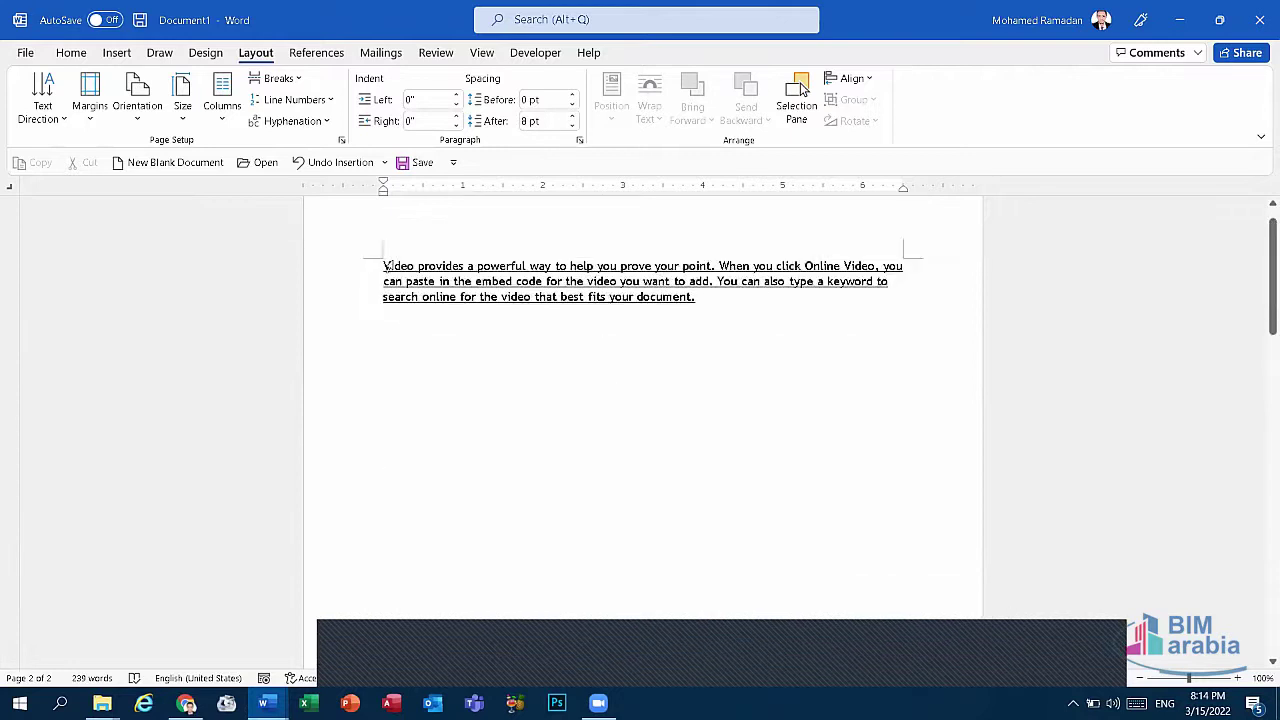
{"action": "left_click", "coordinate": [341, 163]}
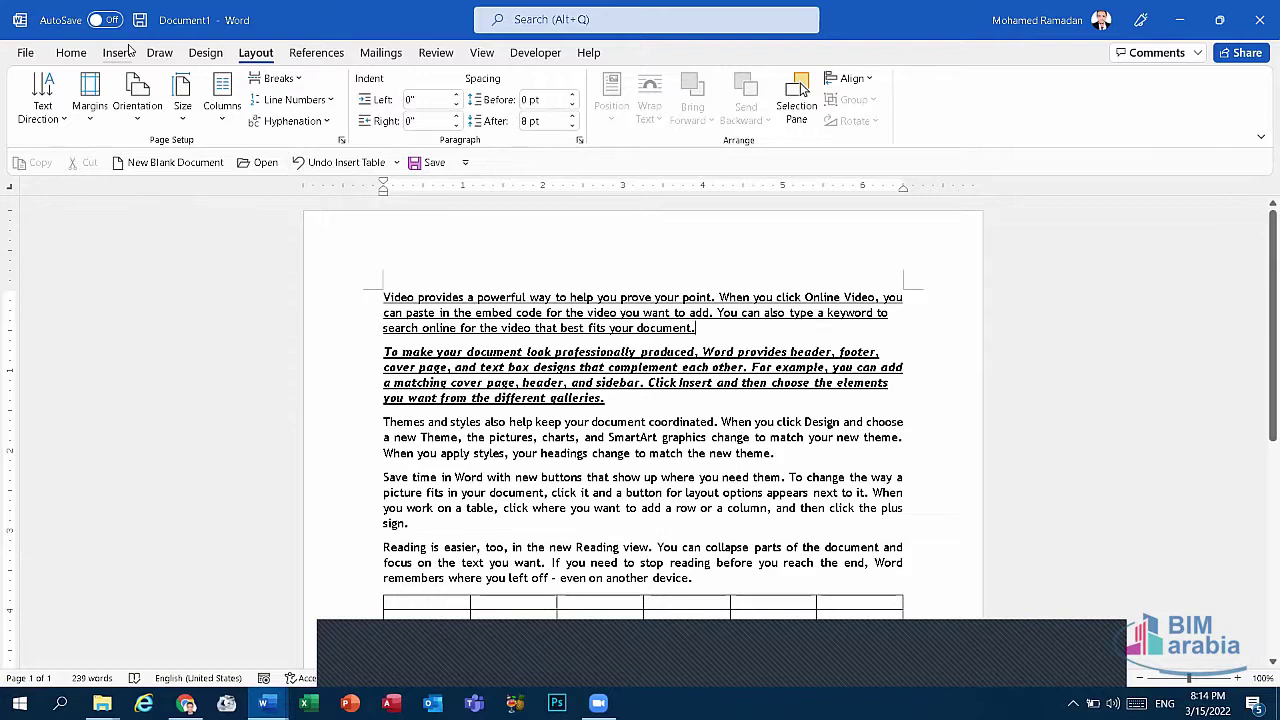
Review the Layout Breaks list, then return to the Arabic exam document.
{"action": "left_click", "coordinate": [116, 52]}
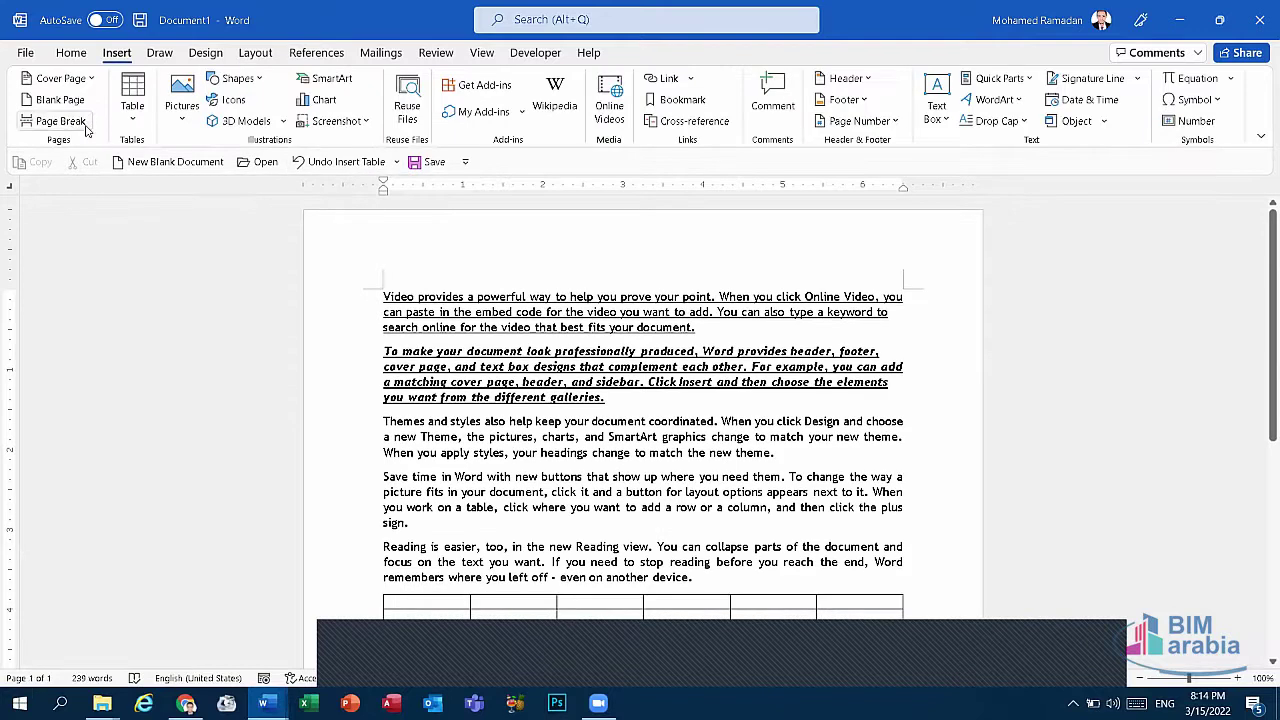
{"action": "left_click", "coordinate": [255, 52]}
{"action": "left_click", "coordinate": [278, 78]}
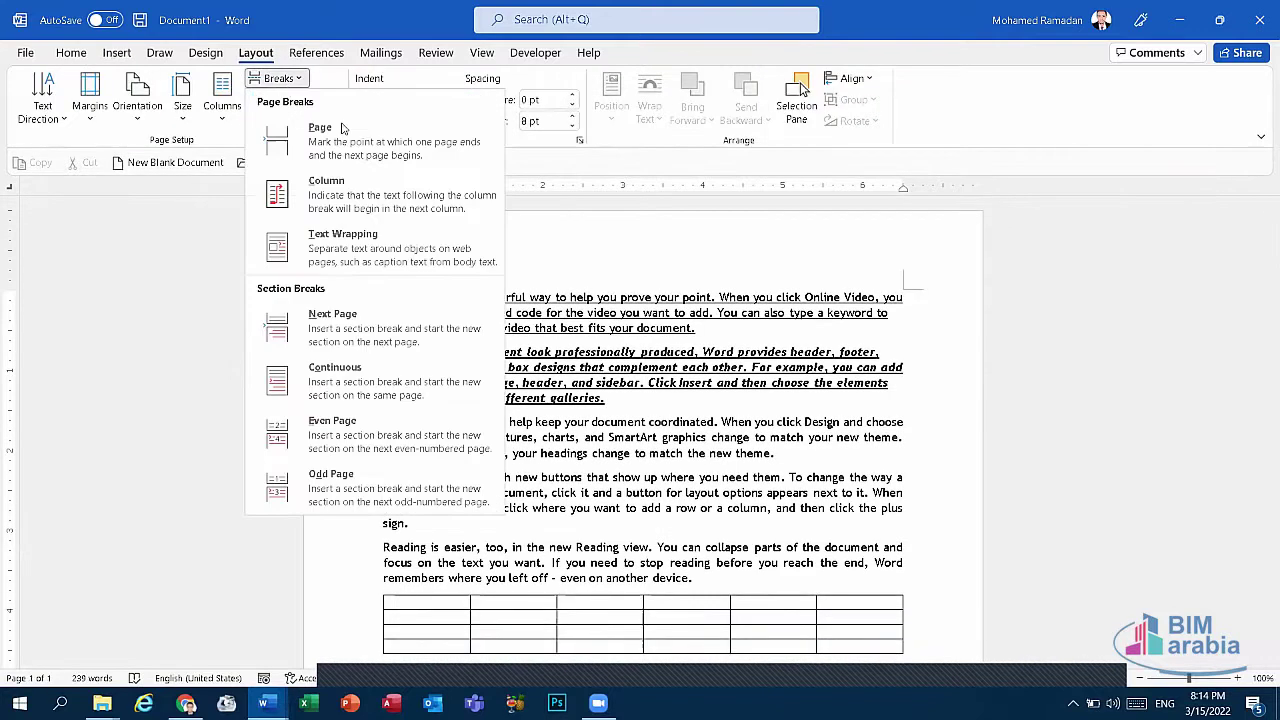
{"action": "left_click", "coordinate": [290, 78]}
{"action": "left_click", "coordinate": [116, 52]}
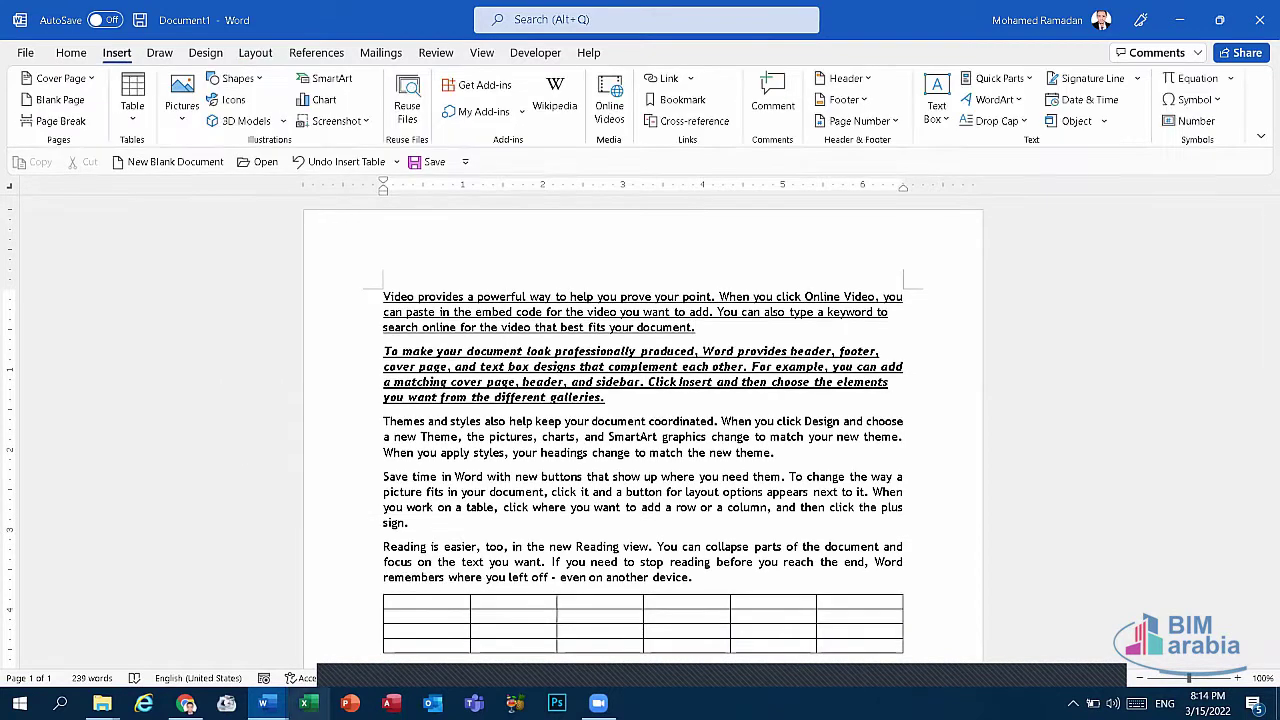
{"action": "mouse_move", "coordinate": [263, 704]}
{"action": "left_click", "coordinate": [180, 630]}
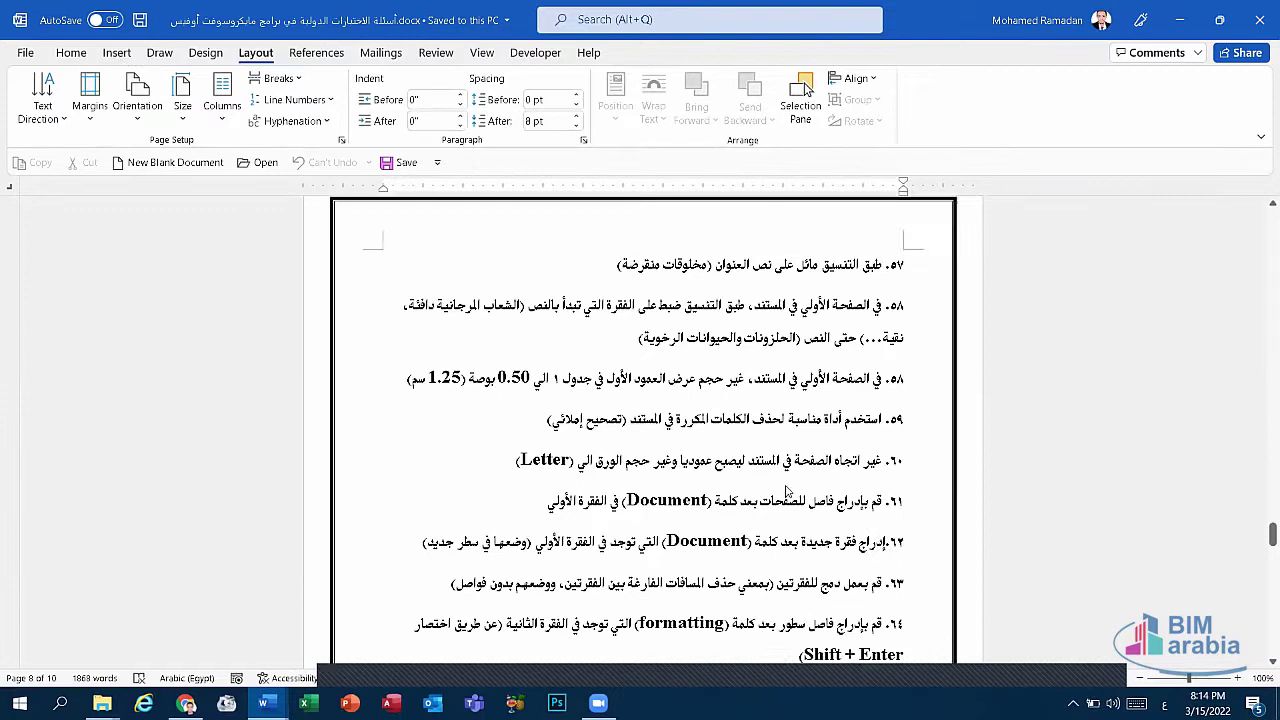
{"action": "scroll", "coordinate": [787, 492], "scroll_direction": "down", "scroll_amount": 1}
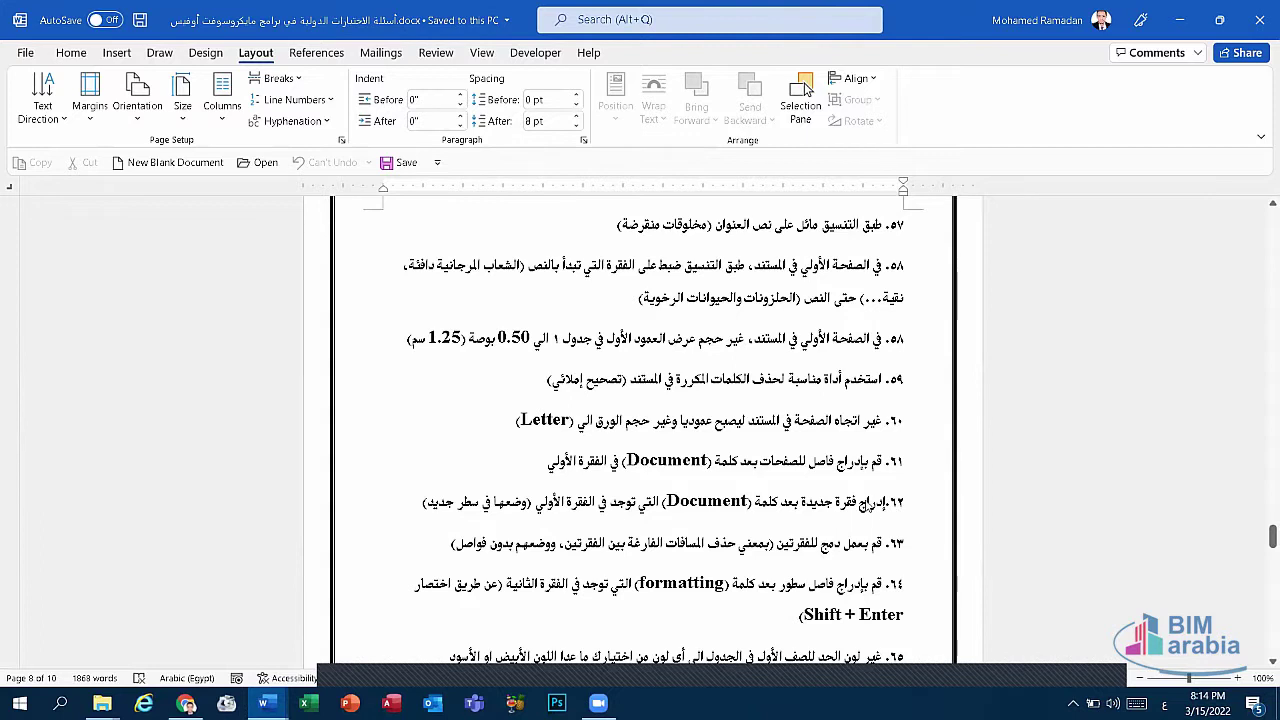
Delete the alef from item 62's first word and return to Document1.
{"action": "left_click", "coordinate": [884, 527]}
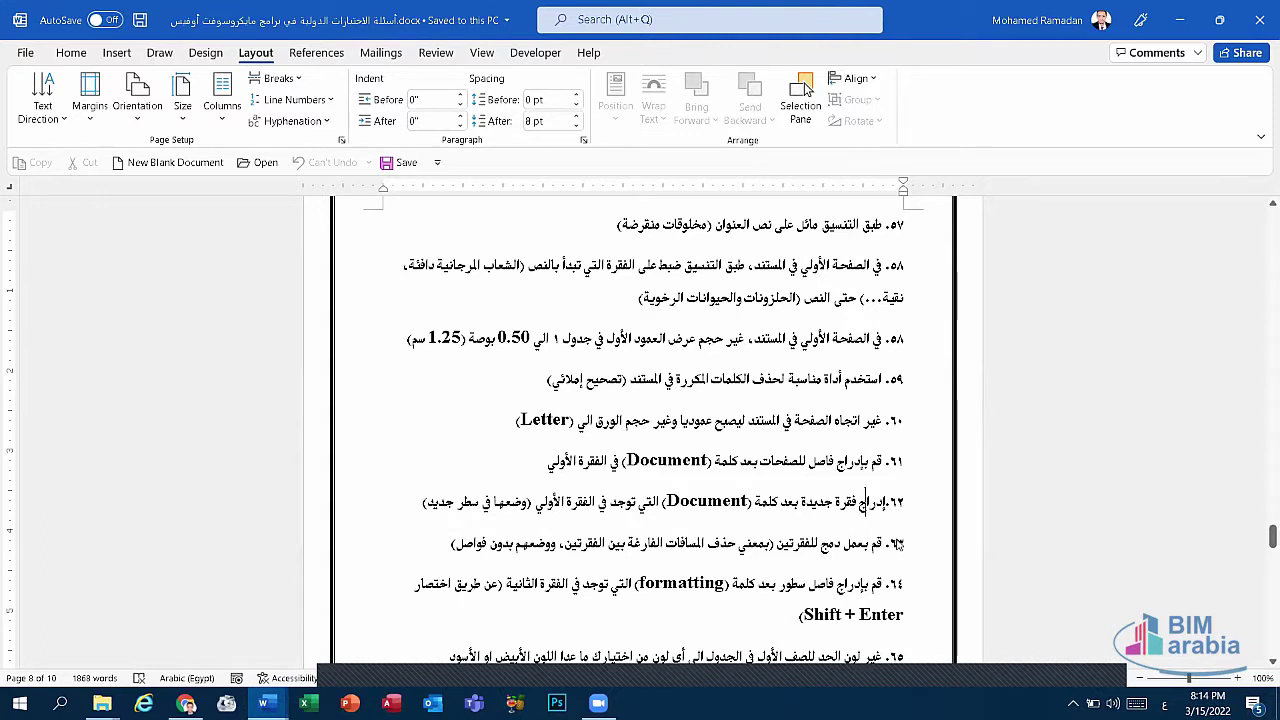
{"action": "key", "text": "BackSpace"}
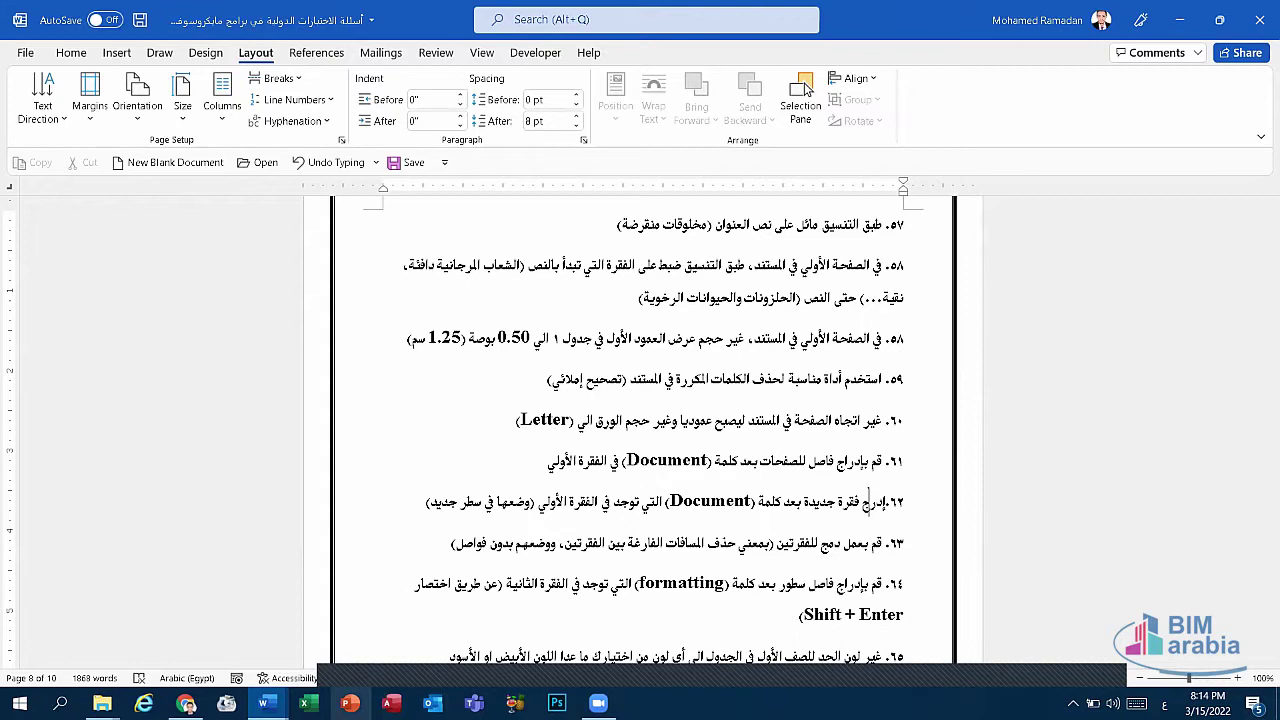
{"action": "left_click", "coordinate": [264, 703]}
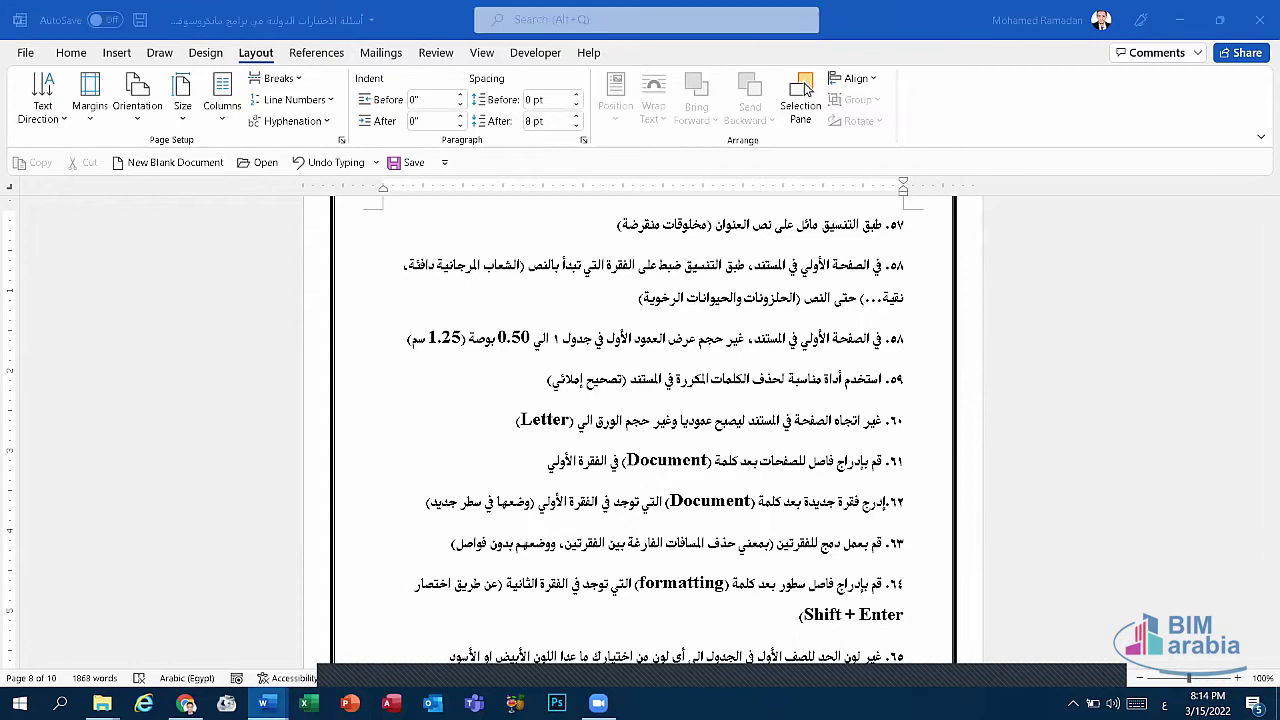
{"action": "left_click", "coordinate": [356, 640]}
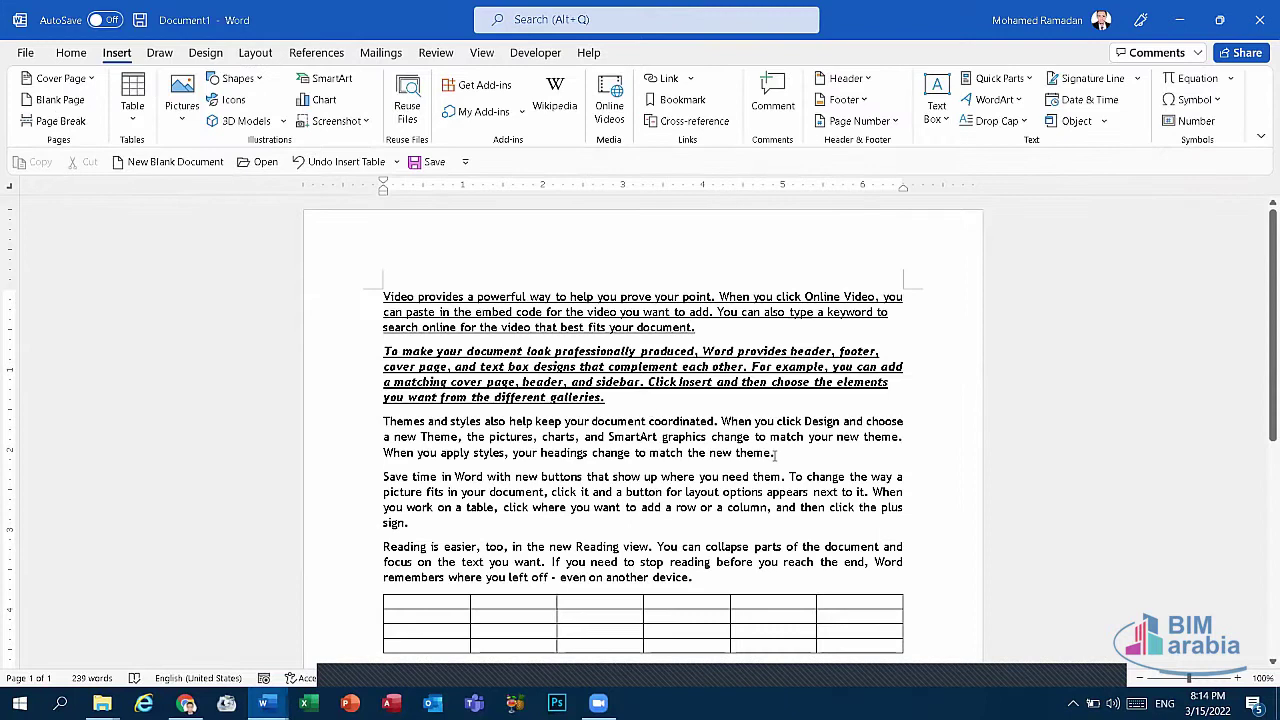
Add an empty paragraph after Document1's first paragraph, then return to the exam file.
{"action": "left_click", "coordinate": [698, 327]}
{"action": "key", "text": "Return"}
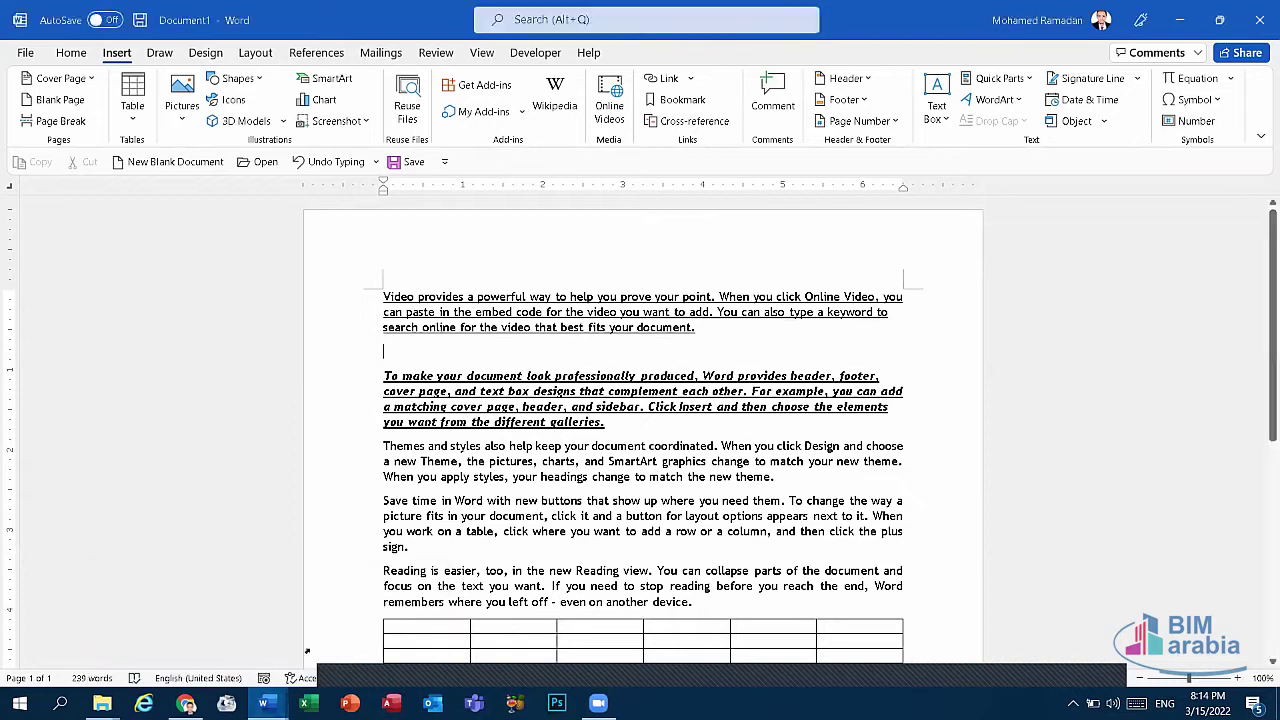
{"action": "mouse_move", "coordinate": [264, 704]}
{"action": "left_click", "coordinate": [178, 612]}
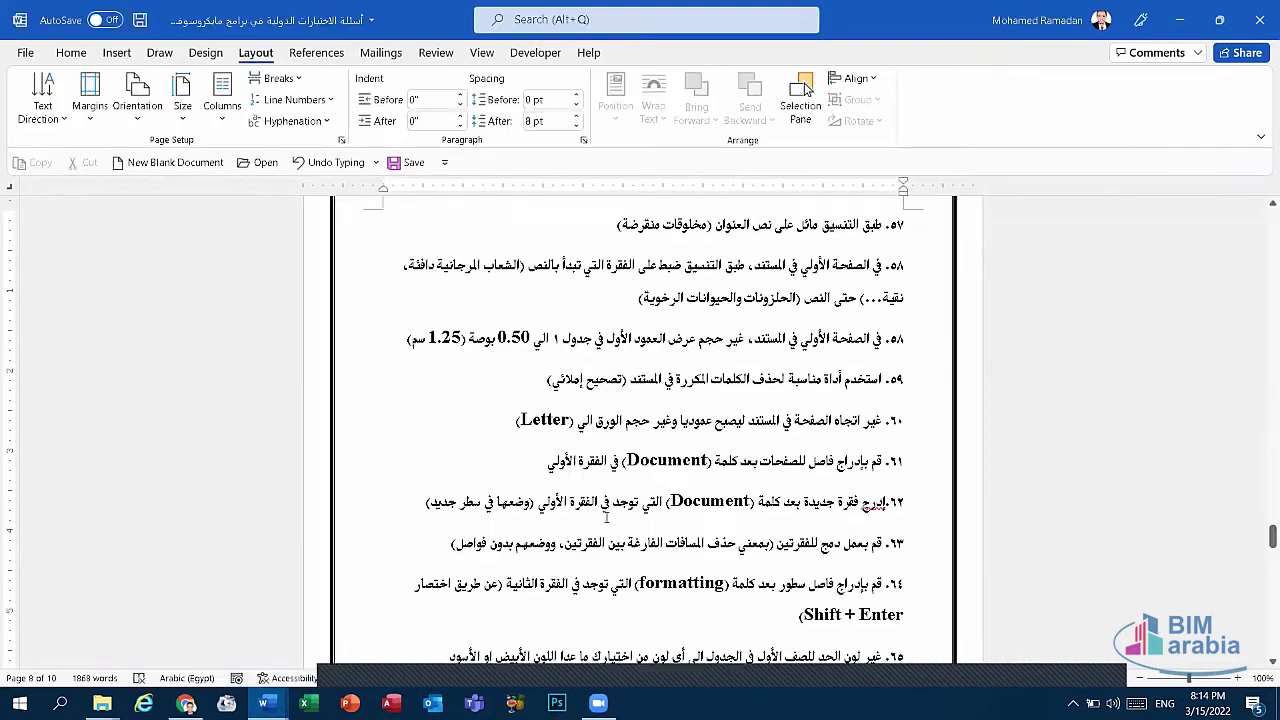
Add the misspelled word in item 62 to the dictionary.
{"action": "left_click", "coordinate": [868, 501]}
{"action": "right_click", "coordinate": [870, 500]}
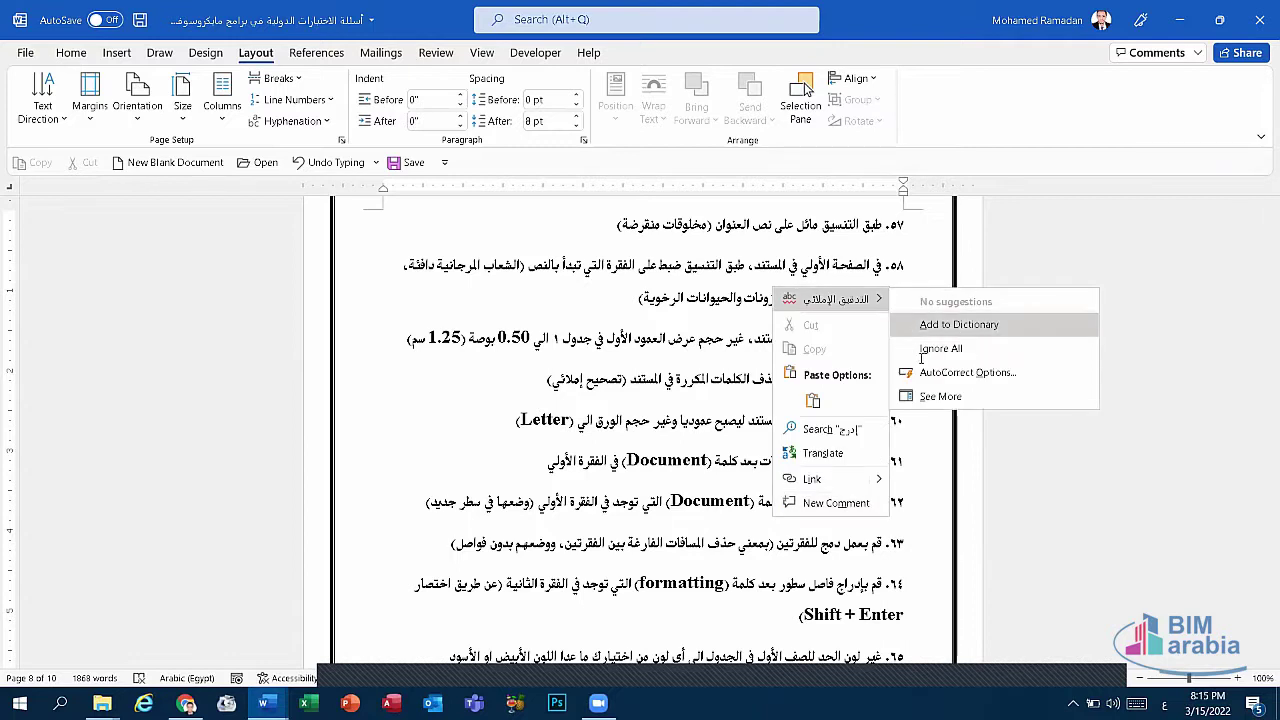
{"action": "left_click", "coordinate": [955, 324]}
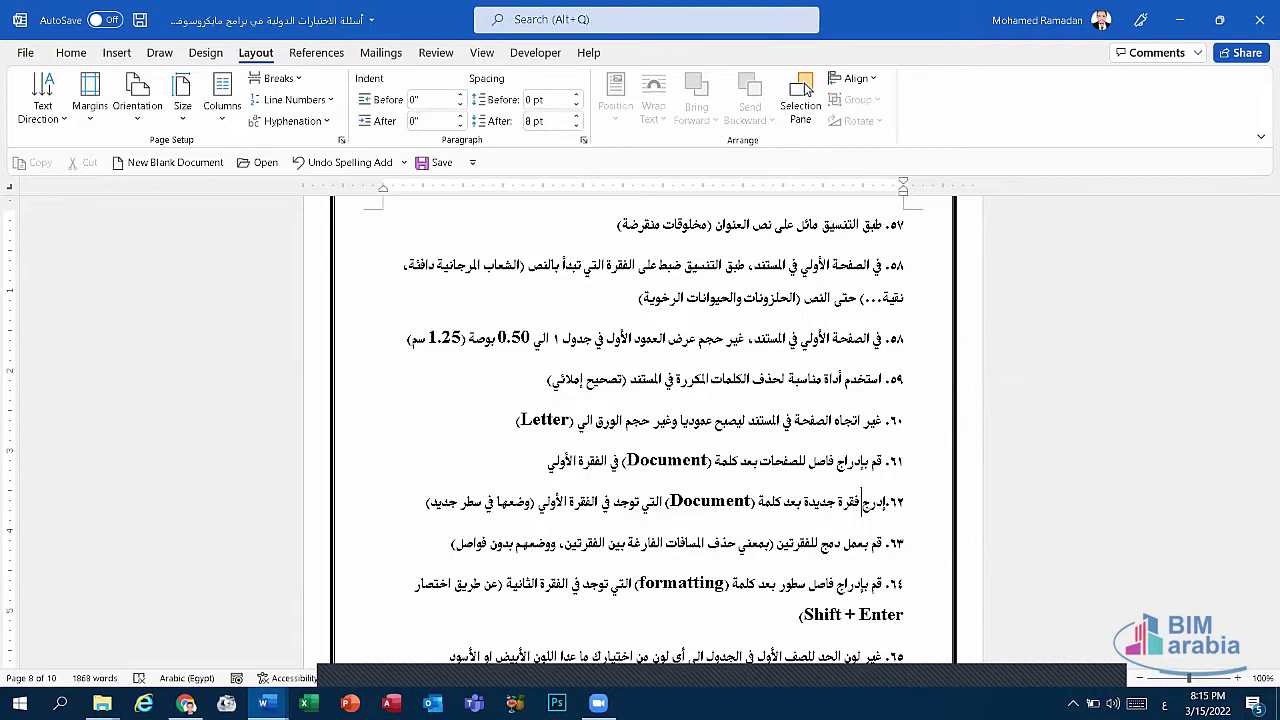
Delete and re-add Document1's blank line after the first paragraph, then return to the exam file.
{"action": "mouse_move", "coordinate": [263, 704]}
{"action": "left_click", "coordinate": [357, 625]}
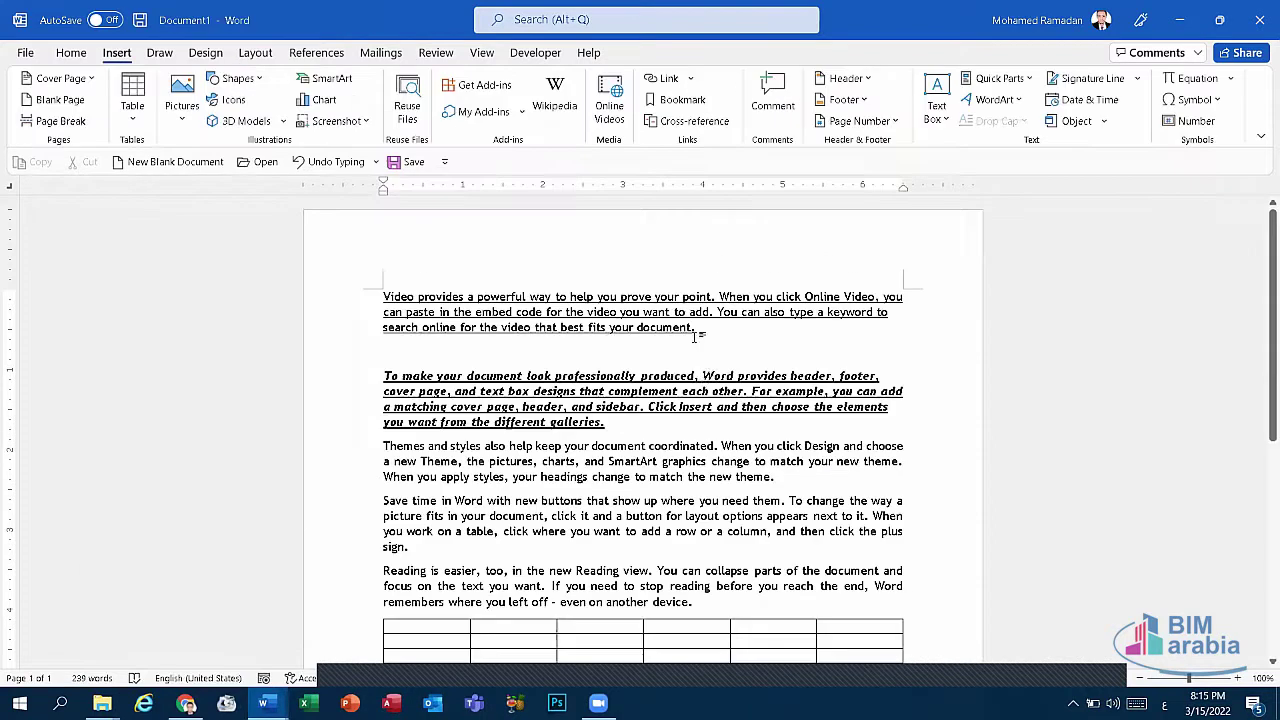
{"action": "left_click", "coordinate": [696, 355]}
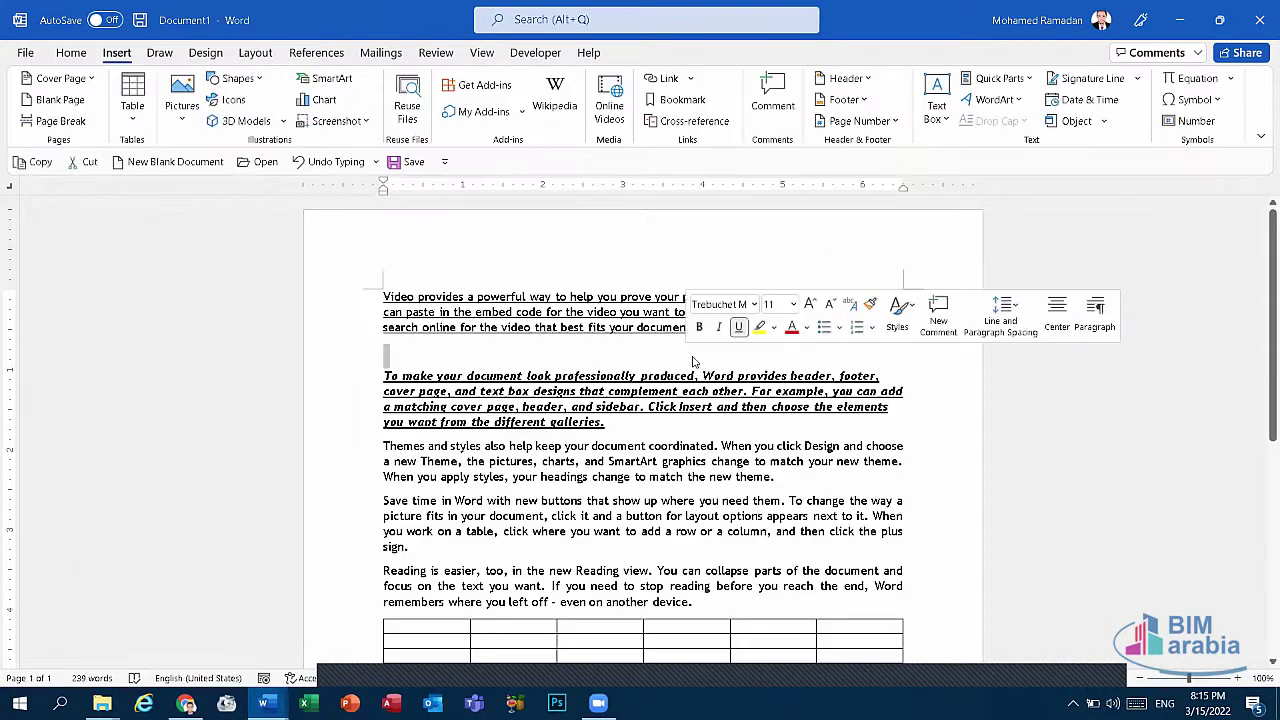
{"action": "key", "text": "Delete"}
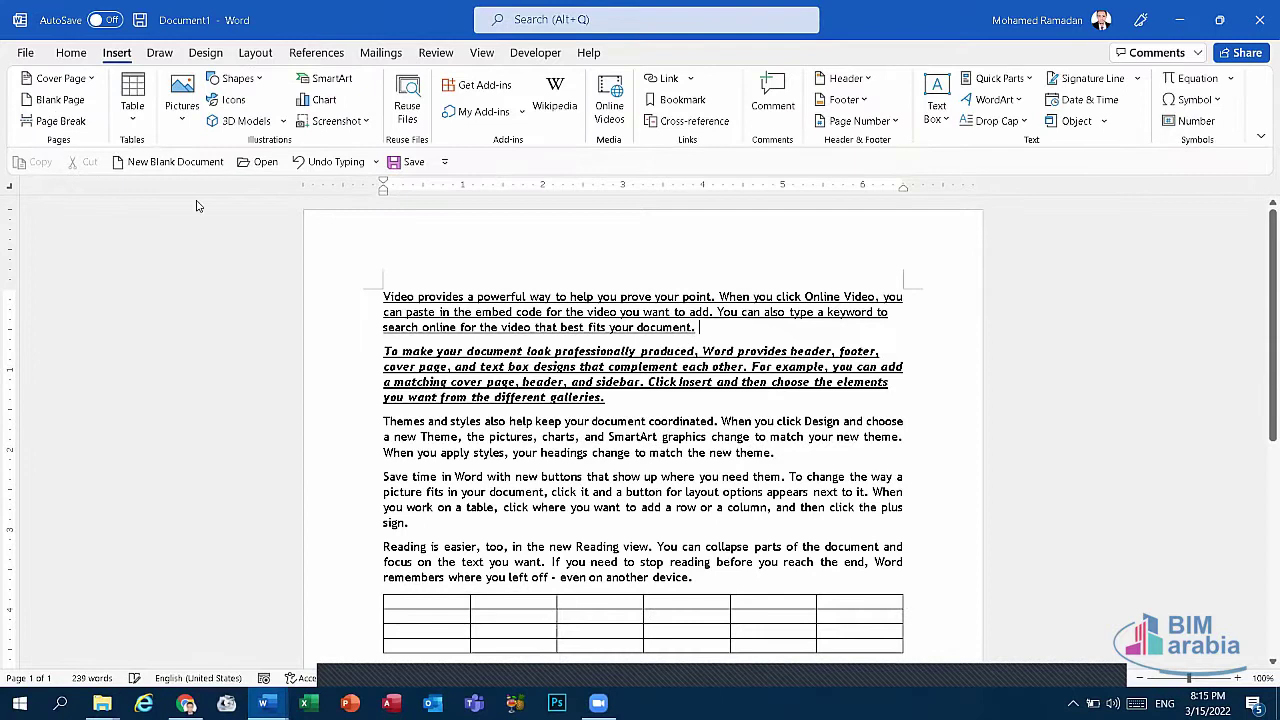
{"action": "key", "text": "Return"}
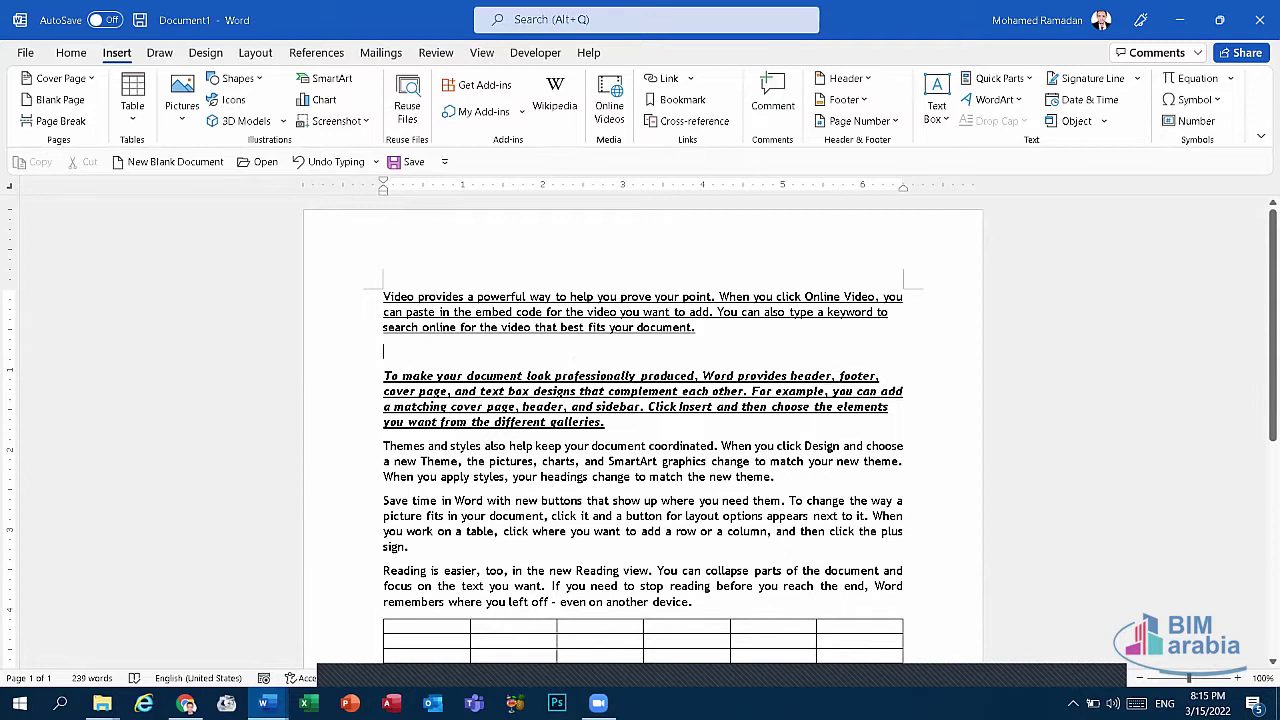
{"action": "left_click", "coordinate": [264, 703]}
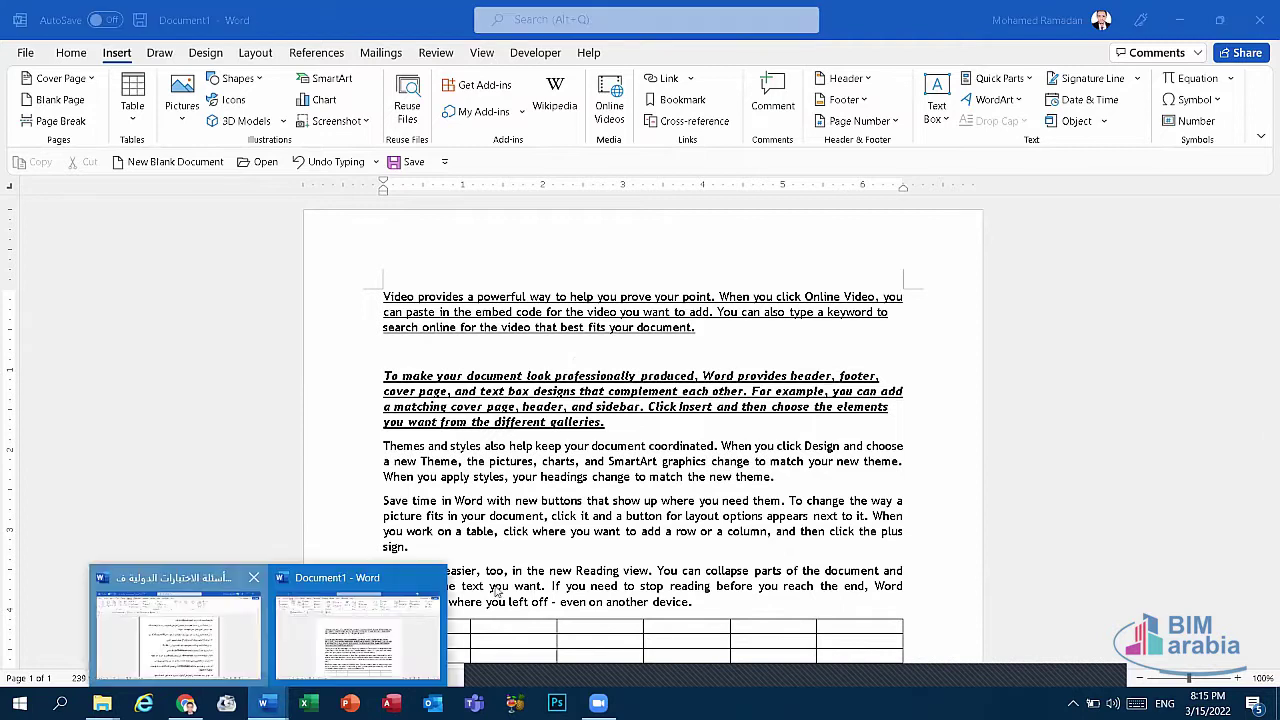
{"action": "left_click", "coordinate": [175, 630]}
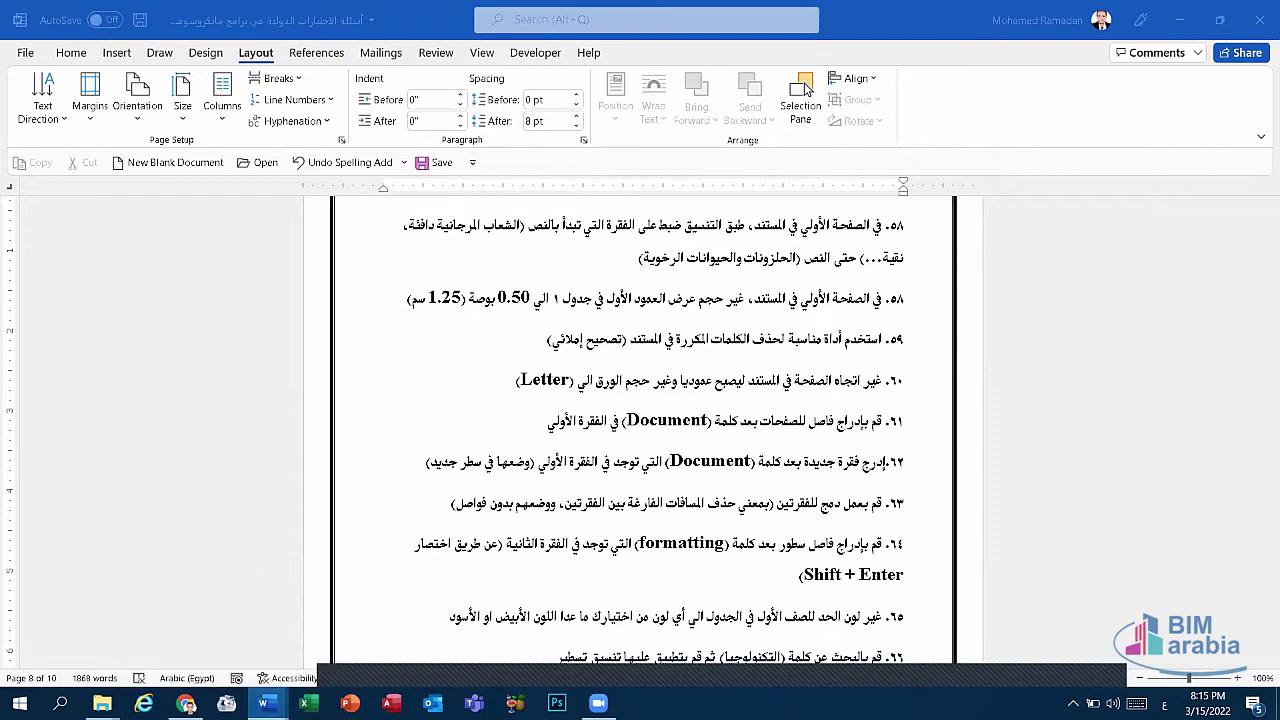
In Document1, twice merge 'Save time' into the Themes paragraph and split it back out.
{"action": "left_click", "coordinate": [335, 625]}
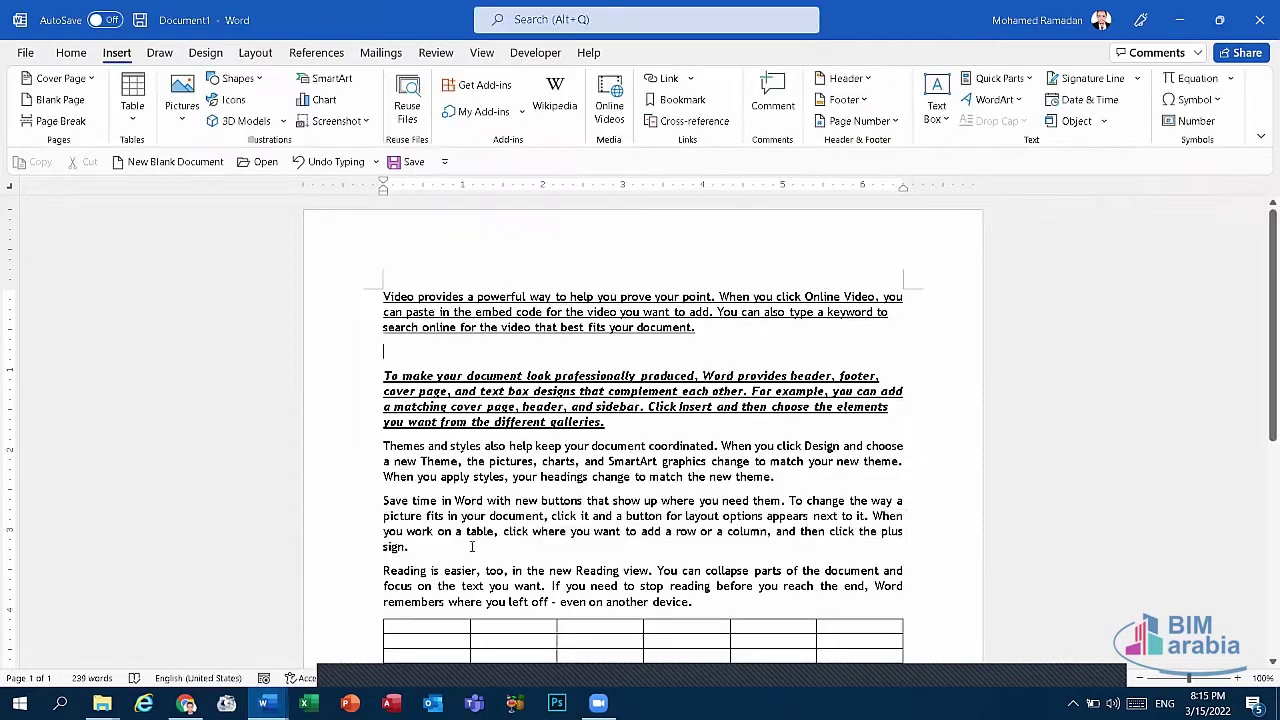
{"action": "left_click_drag", "start_coordinate": [472, 547], "coordinate": [383, 446]}
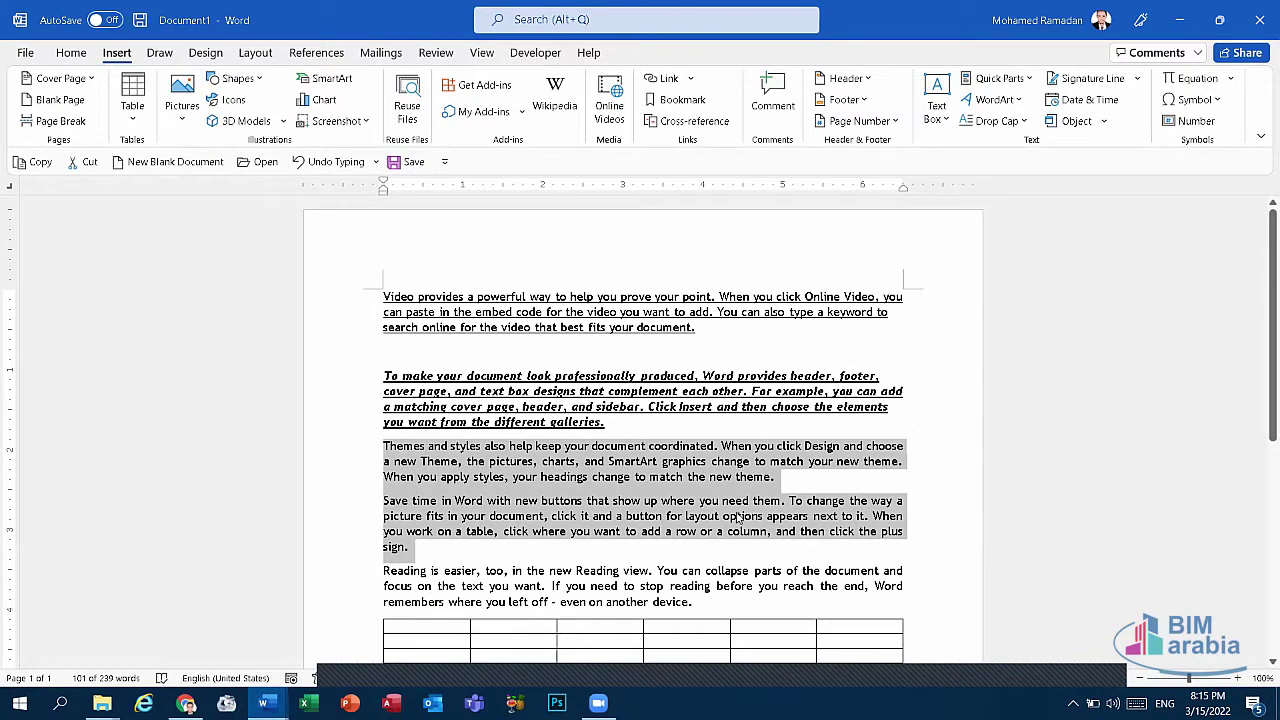
{"action": "left_click", "coordinate": [783, 490]}
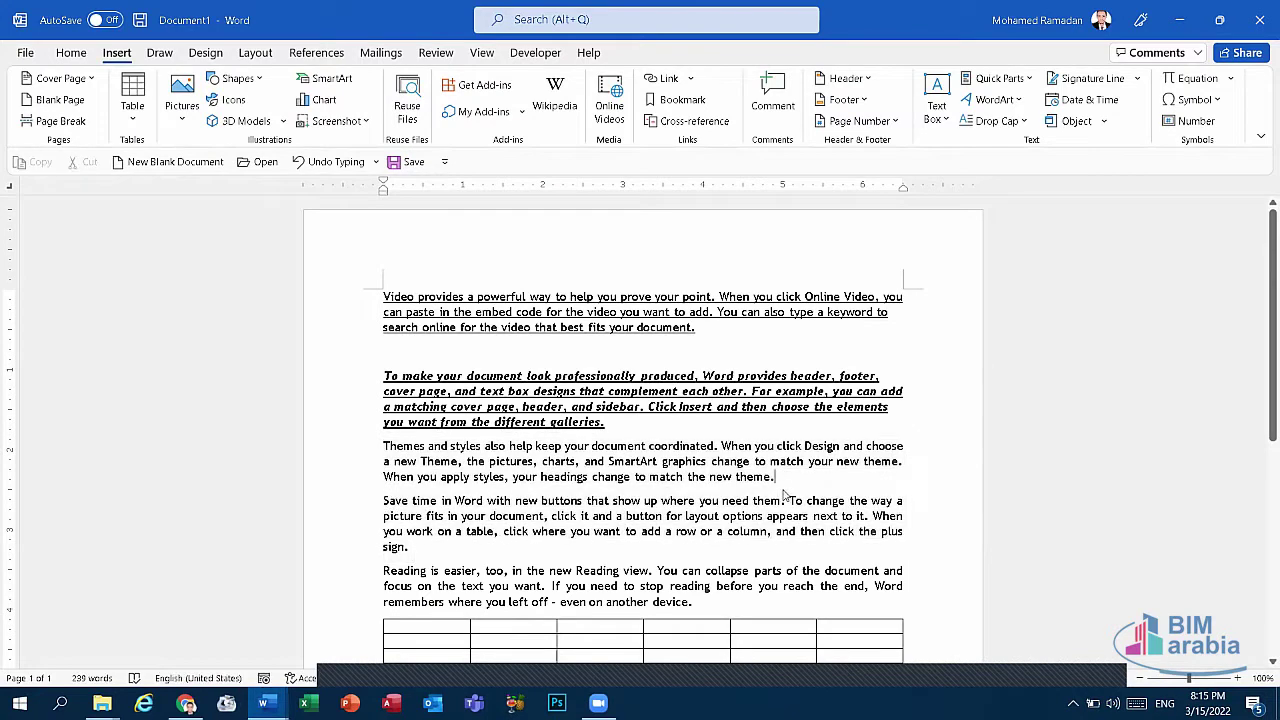
{"action": "key", "text": "Home"}
{"action": "key", "text": "BackSpace"}
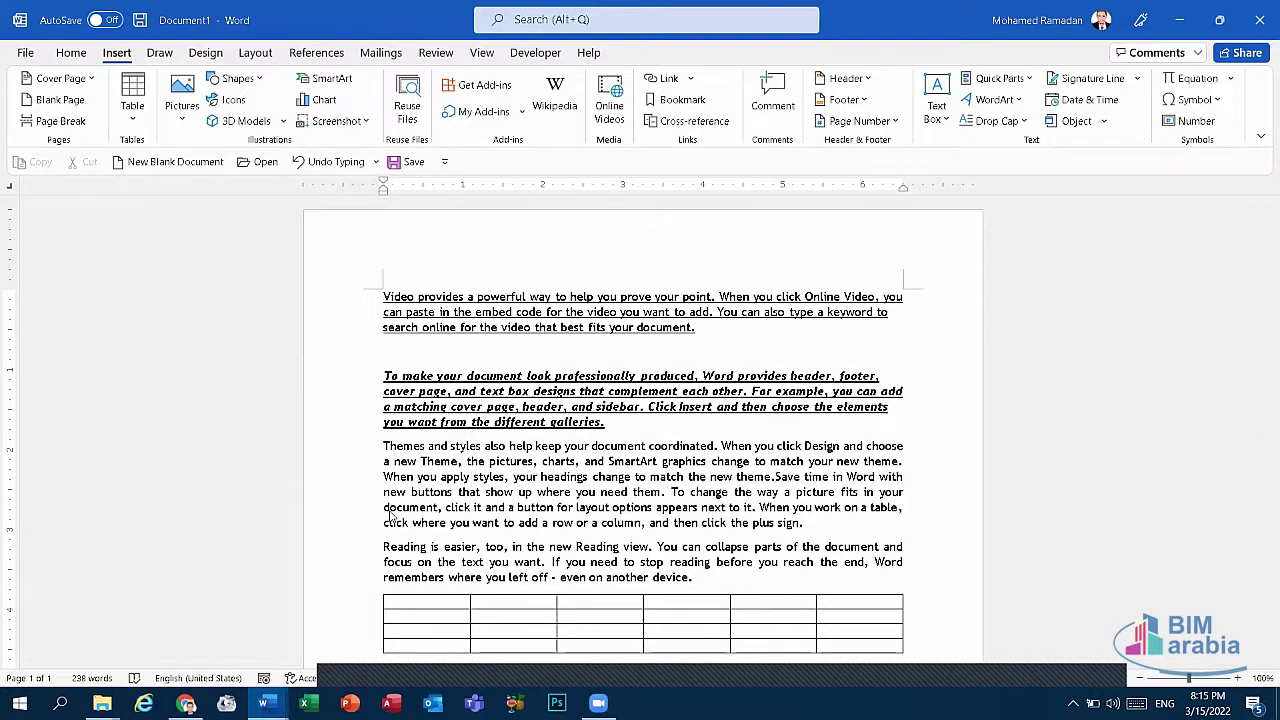
{"action": "key", "text": "Return"}
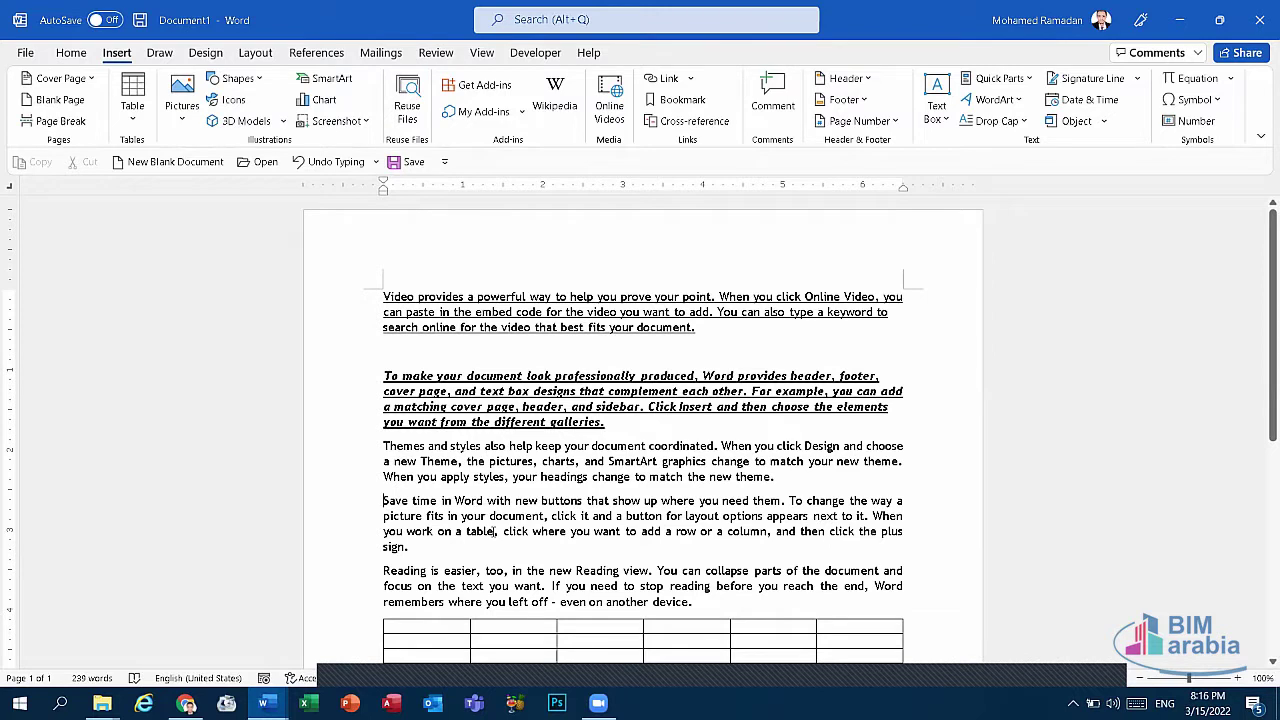
{"action": "key", "text": "BackSpace"}
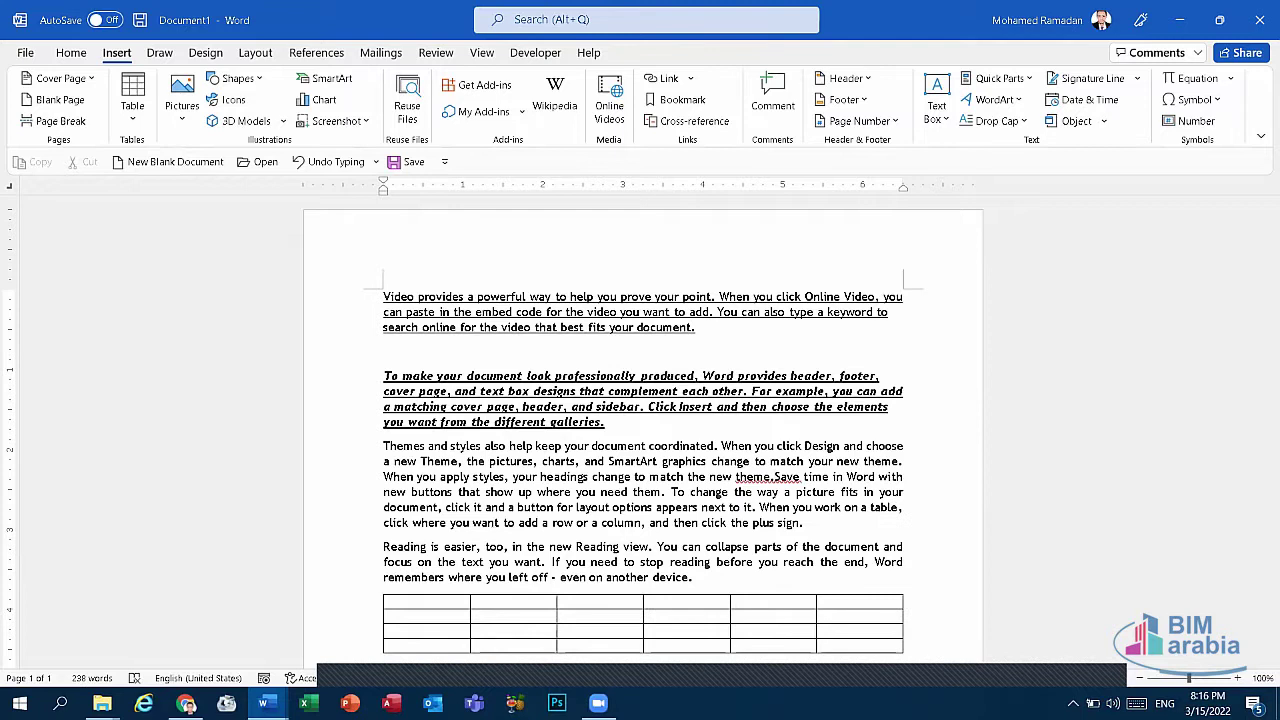
{"action": "key", "text": "Return"}
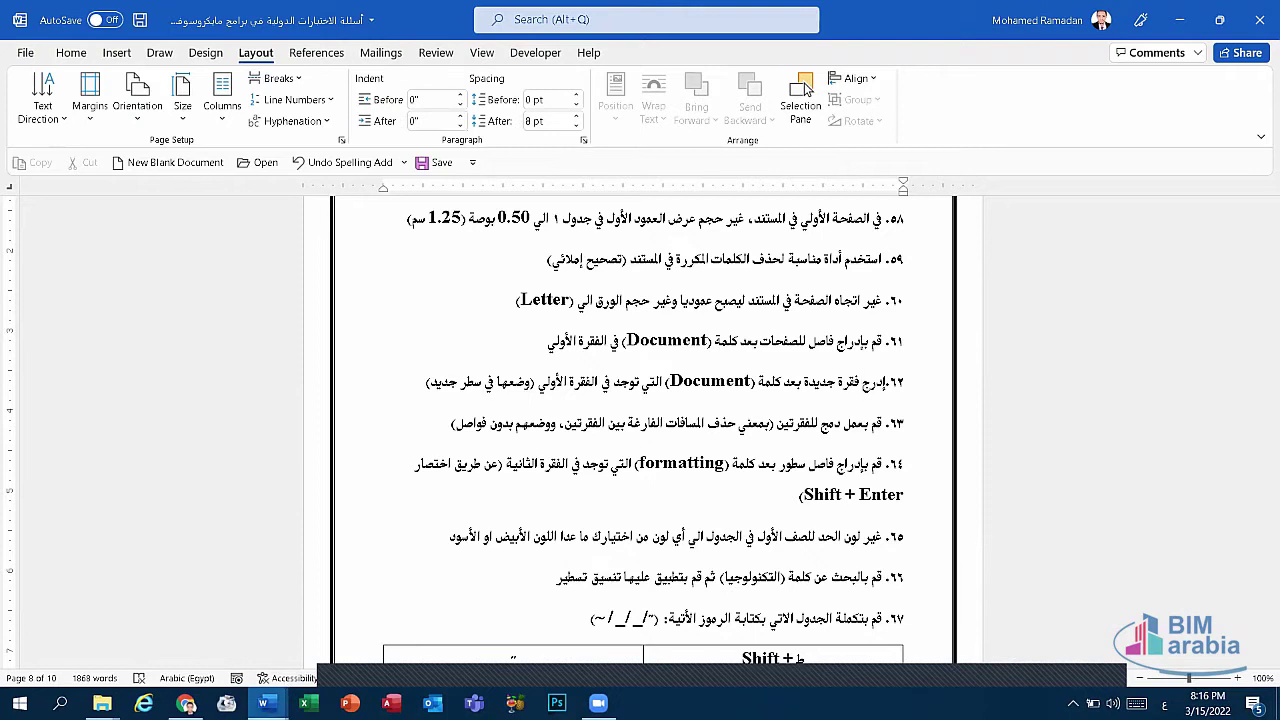
{"action": "left_click", "coordinate": [800, 494]}
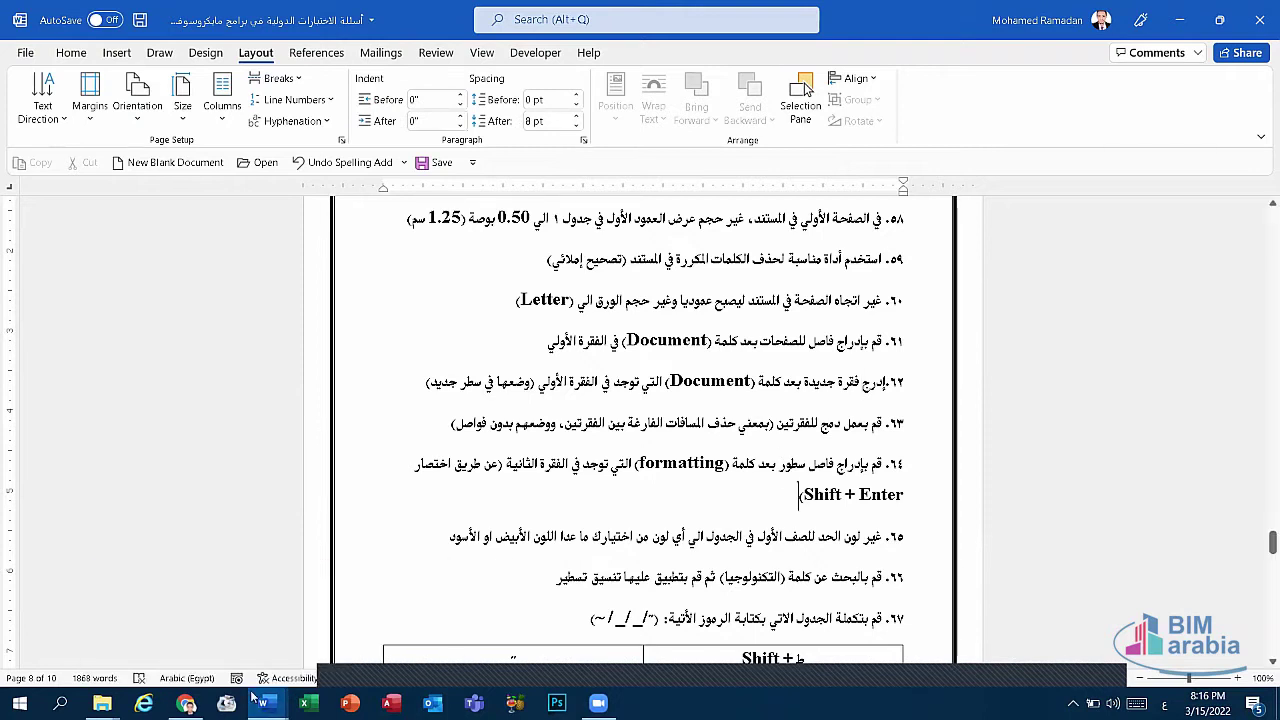
{"action": "mouse_move", "coordinate": [263, 703]}
{"action": "left_click", "coordinate": [358, 630]}
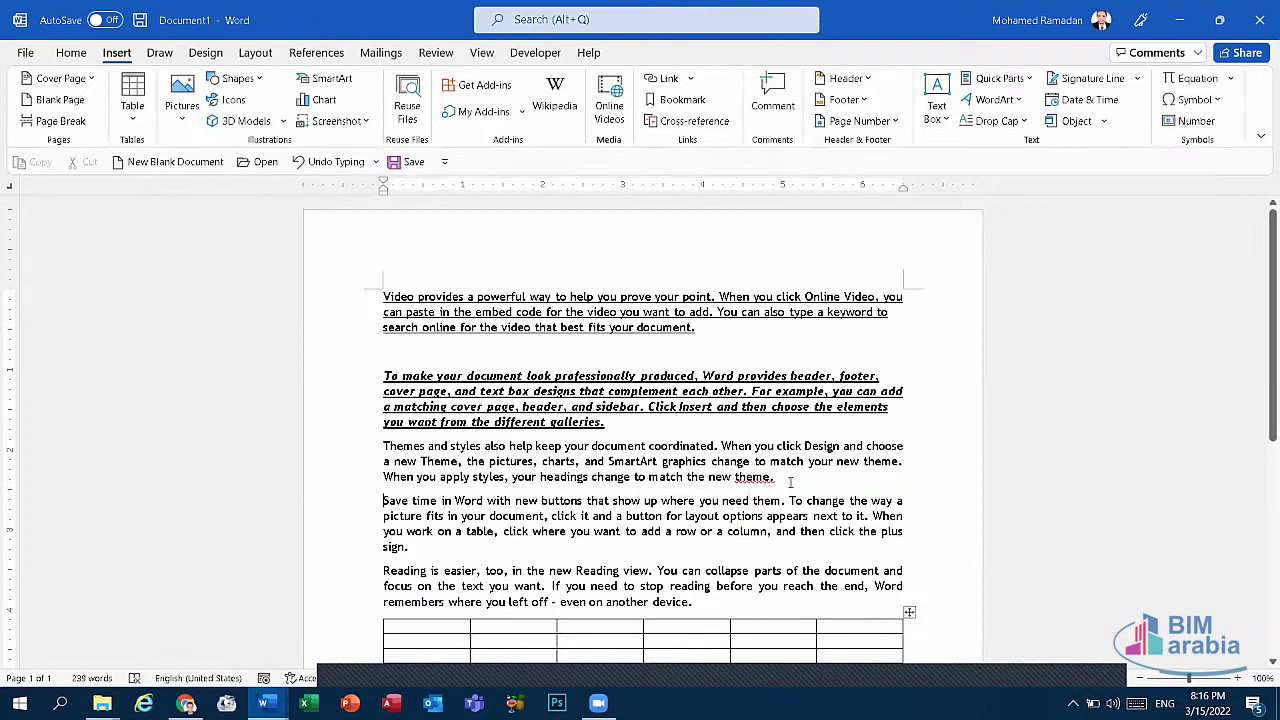
{"action": "left_click_drag", "start_coordinate": [790, 482], "coordinate": [383, 477]}
{"action": "left_click", "coordinate": [788, 482]}
{"action": "key", "text": "shift+Return"}
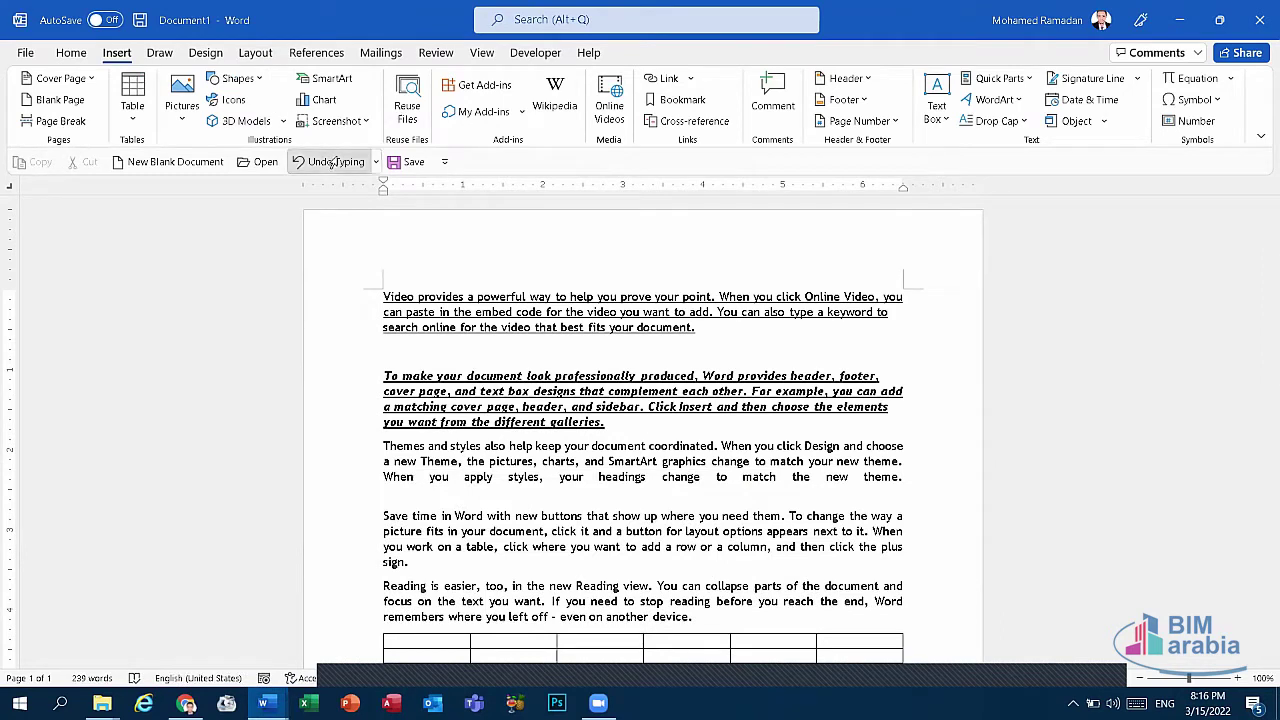
{"action": "left_click", "coordinate": [330, 161]}
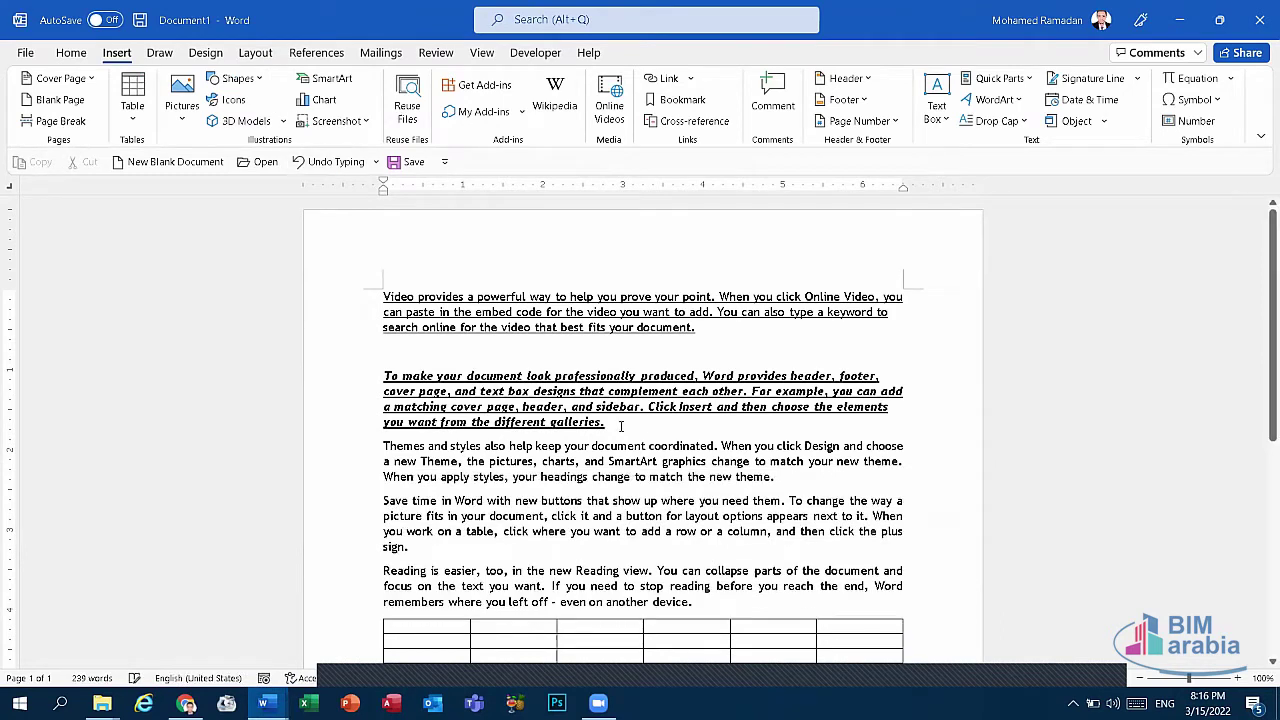
{"action": "double_click", "coordinate": [628, 354]}
{"action": "key", "text": "Delete"}
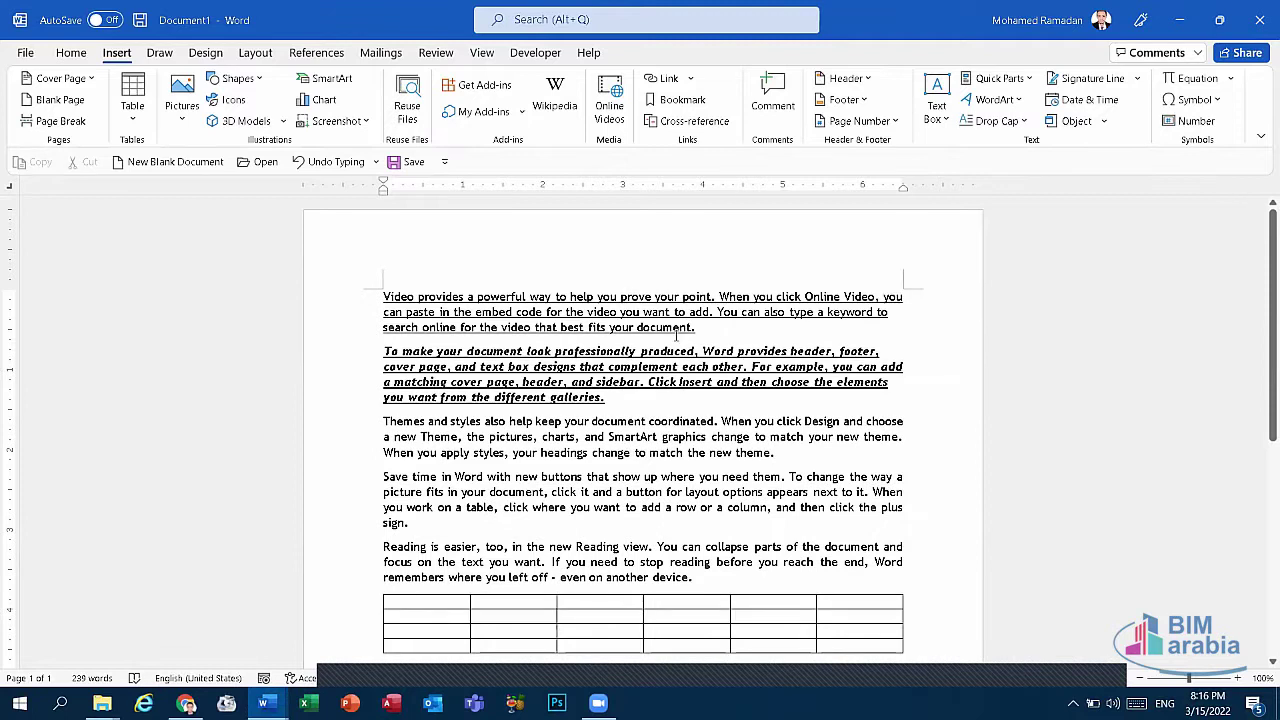
{"action": "key", "text": "Return"}
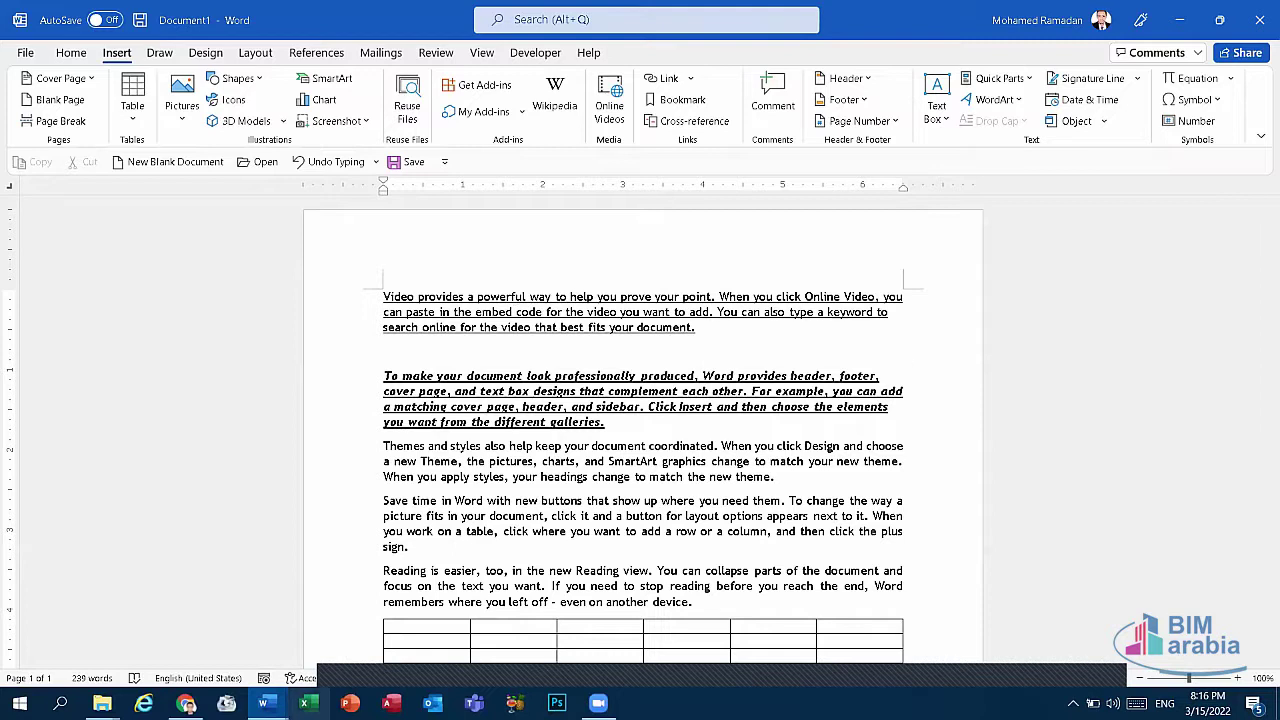
{"action": "left_click", "coordinate": [180, 625]}
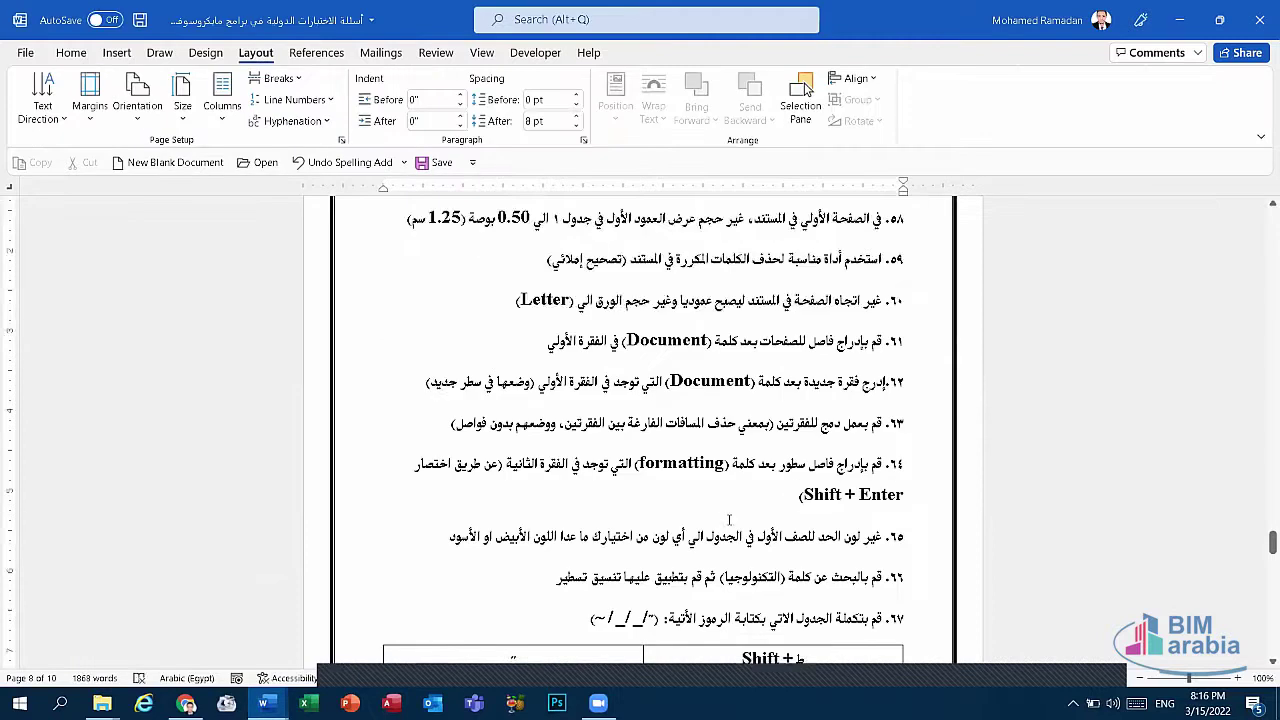
Switch to Document1 and select the table's entire first row.
{"action": "scroll", "coordinate": [728, 509], "scroll_direction": "down", "scroll_amount": 2}
{"action": "scroll", "coordinate": [740, 520], "scroll_direction": "down", "scroll_amount": 1}
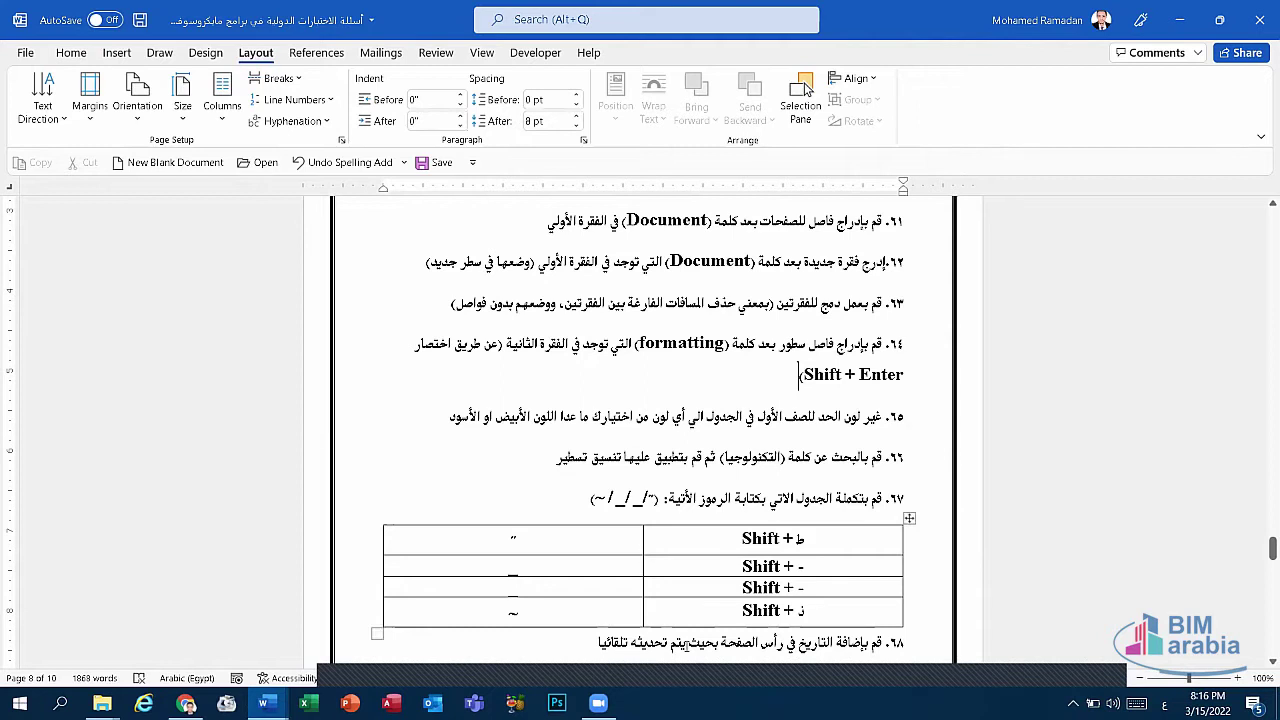
{"action": "mouse_move", "coordinate": [264, 703]}
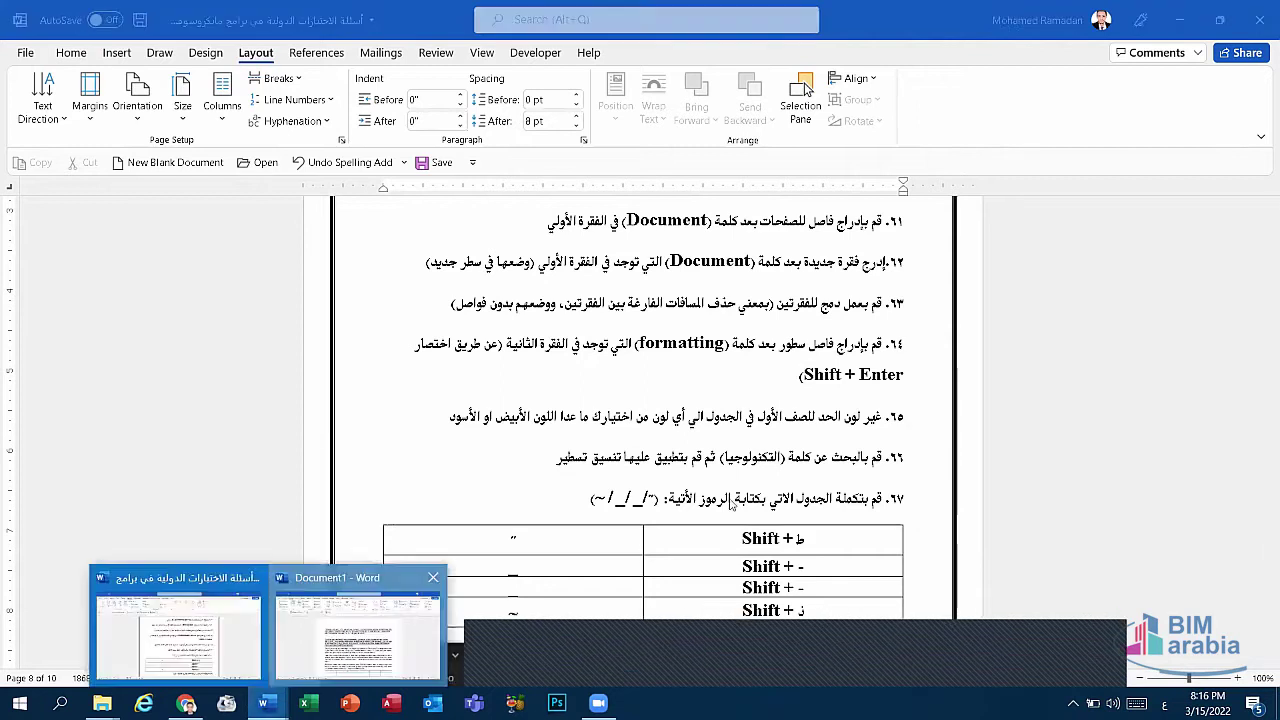
{"action": "left_click", "coordinate": [355, 680]}
{"action": "left_click_drag", "start_coordinate": [690, 547], "coordinate": [867, 537]}
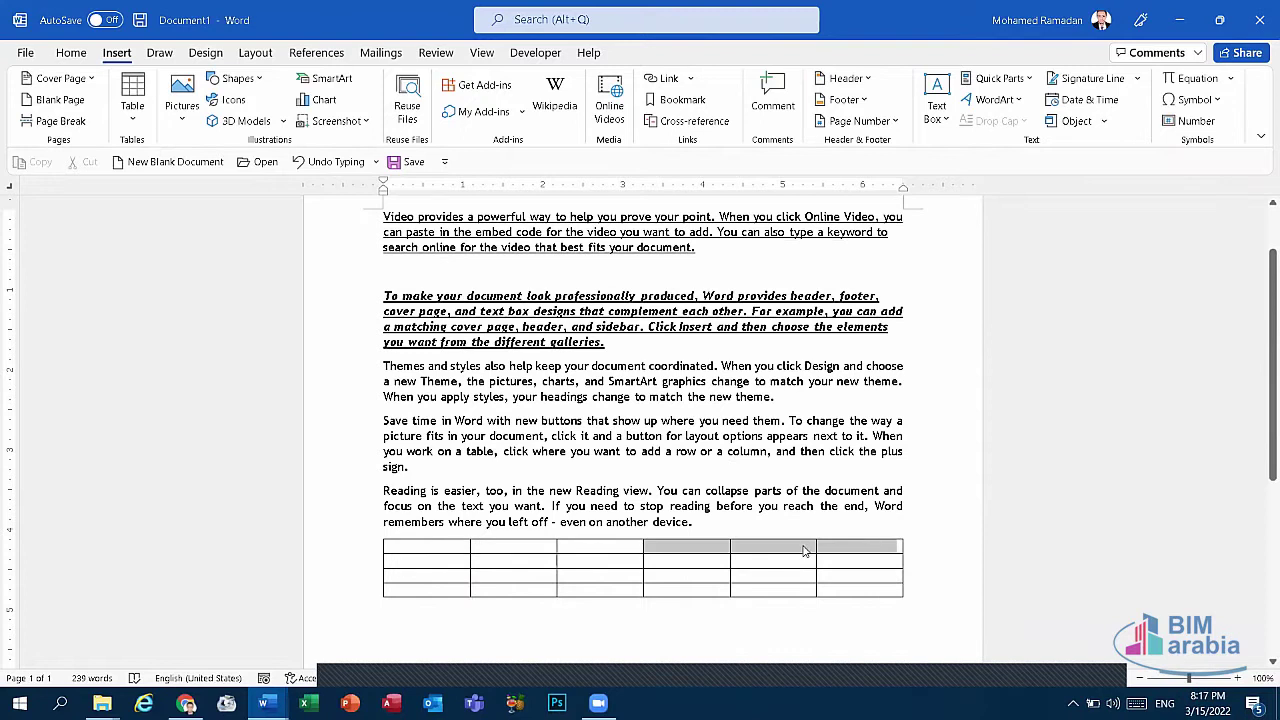
{"action": "left_click_drag", "start_coordinate": [867, 537], "coordinate": [392, 547]}
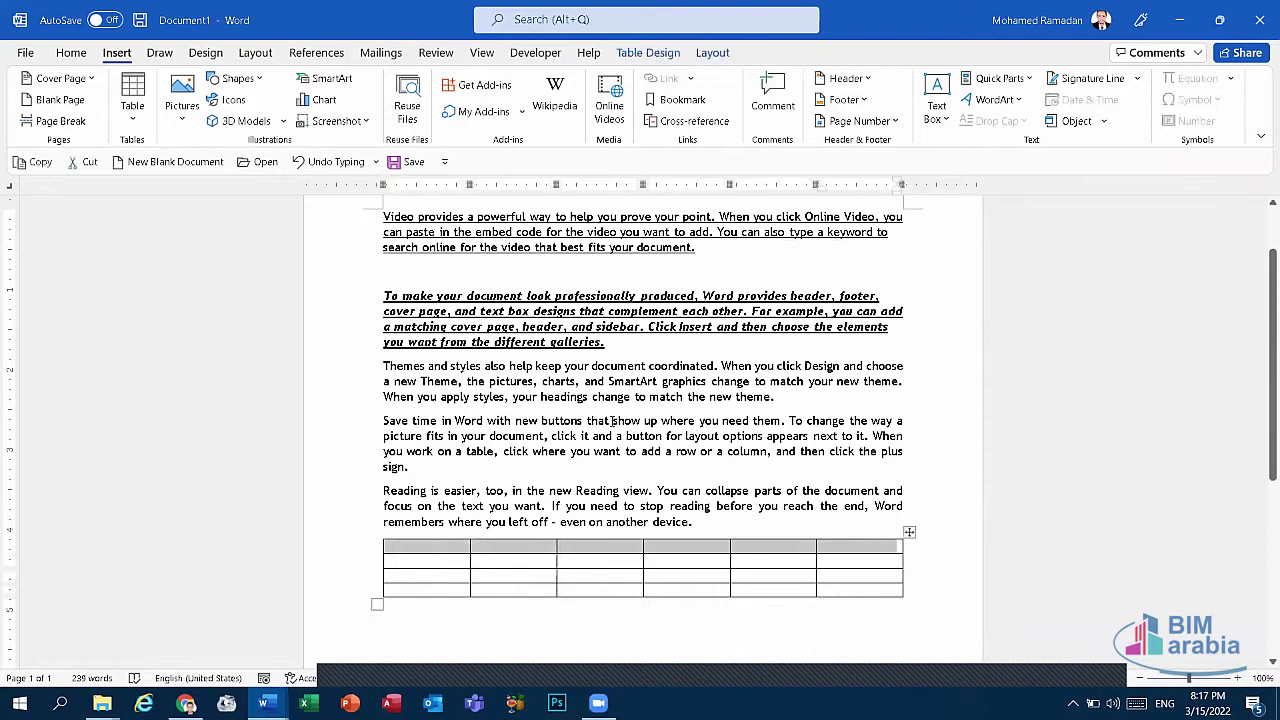
Give the first row a red Box border through Borders and Shading.
{"action": "left_click", "coordinate": [648, 54]}
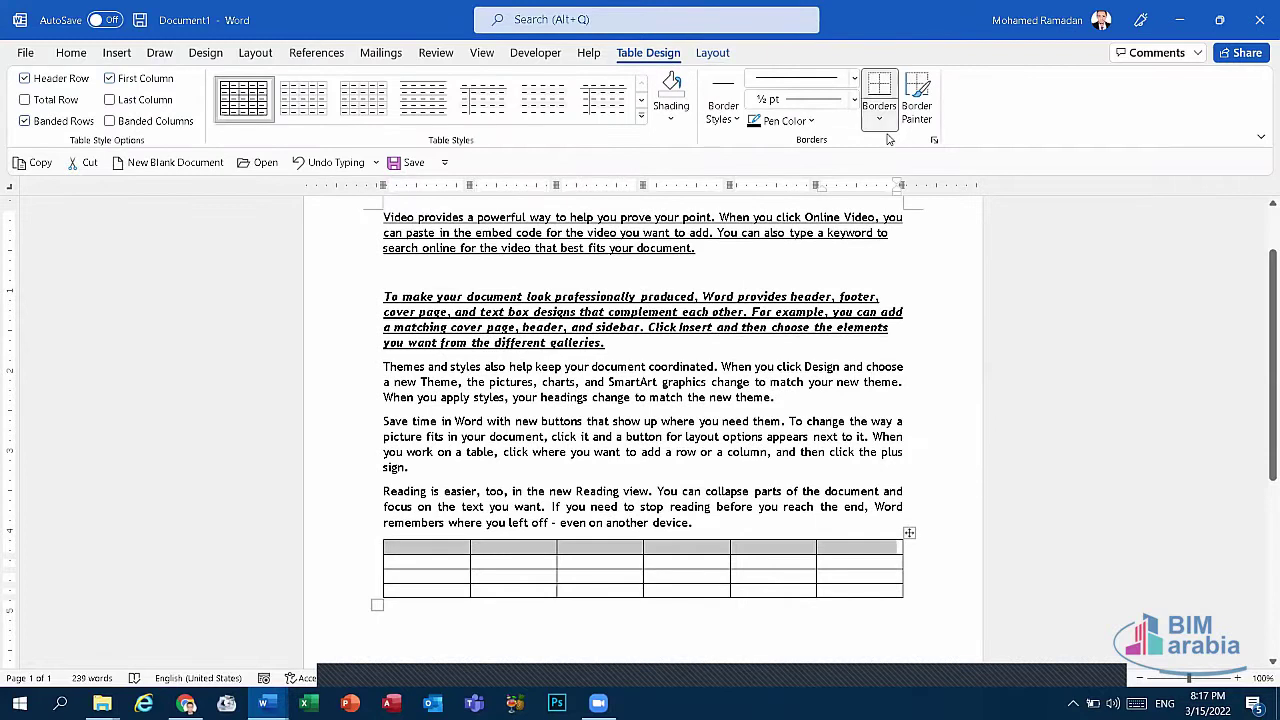
{"action": "left_click", "coordinate": [879, 118]}
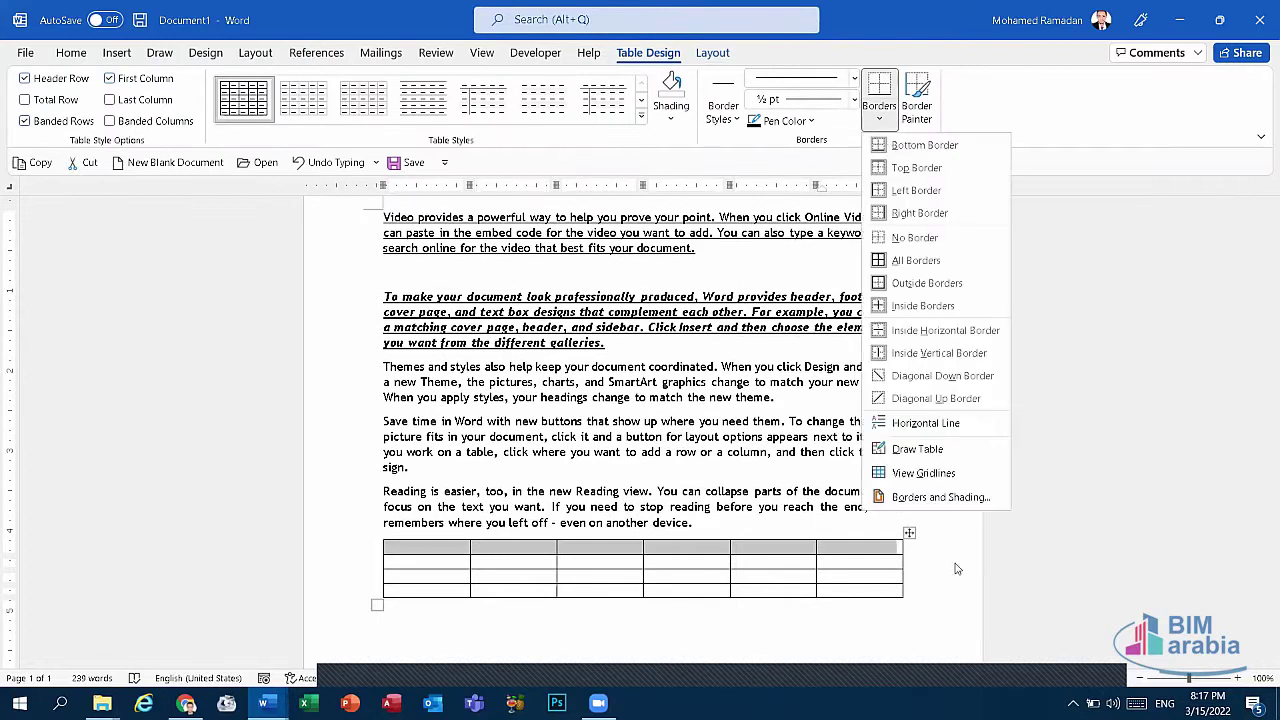
{"action": "left_click", "coordinate": [940, 500]}
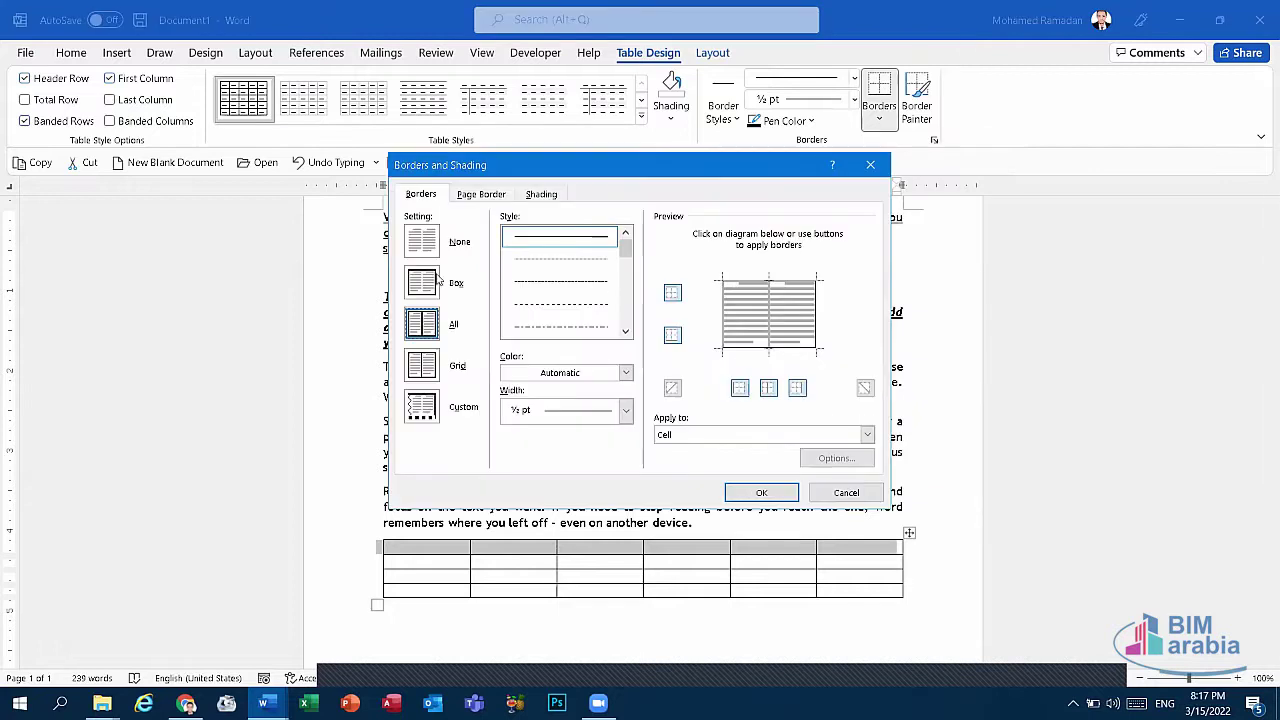
{"action": "left_click", "coordinate": [436, 282]}
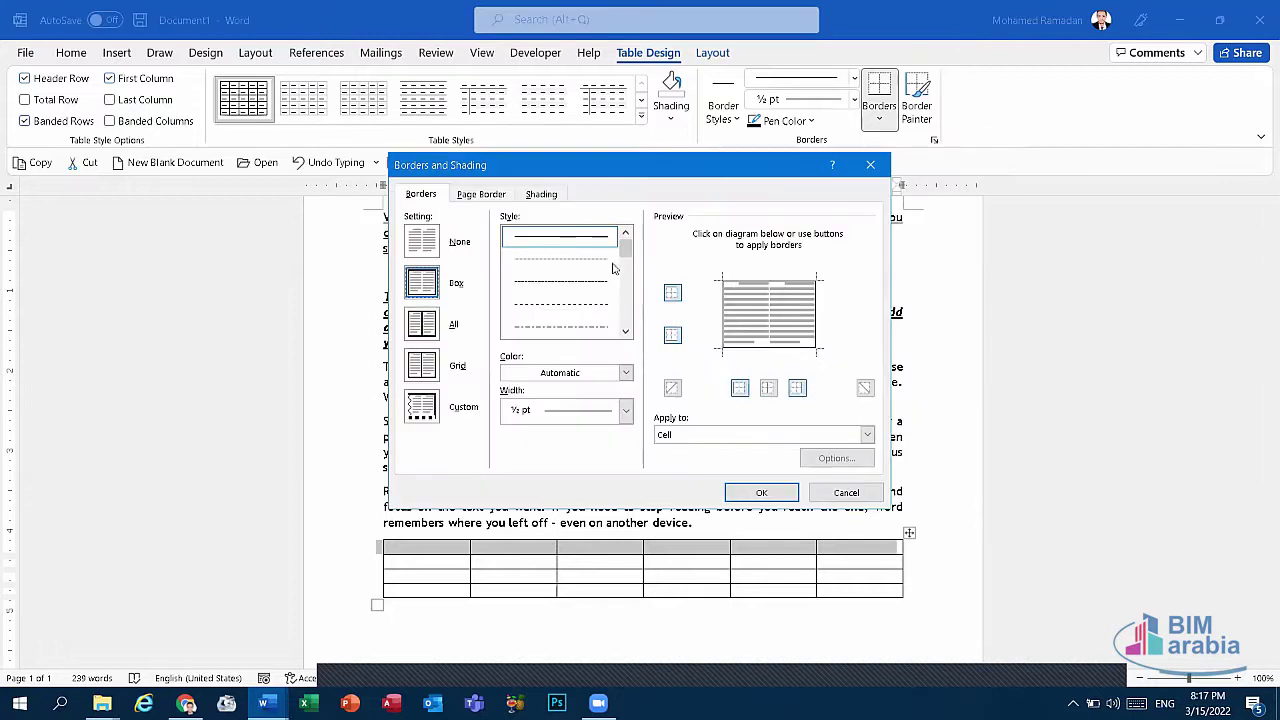
{"action": "left_click", "coordinate": [626, 373]}
{"action": "left_click", "coordinate": [795, 484]}
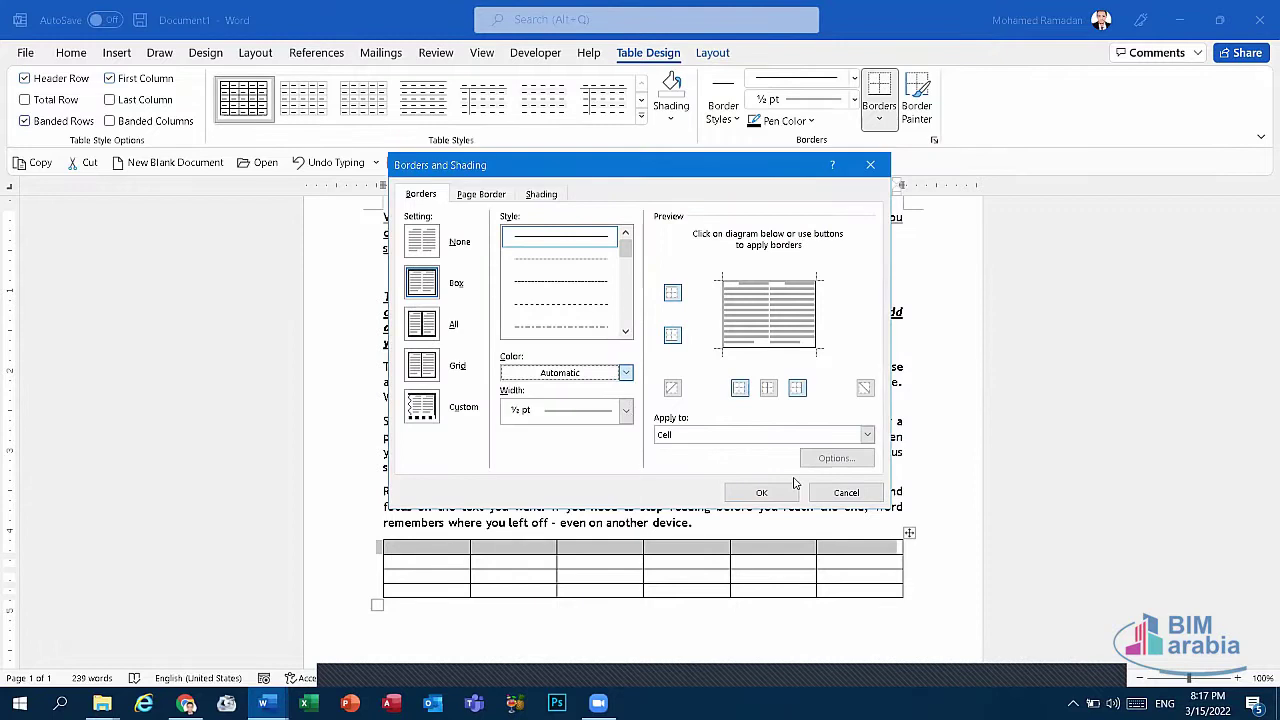
{"action": "left_click", "coordinate": [761, 492]}
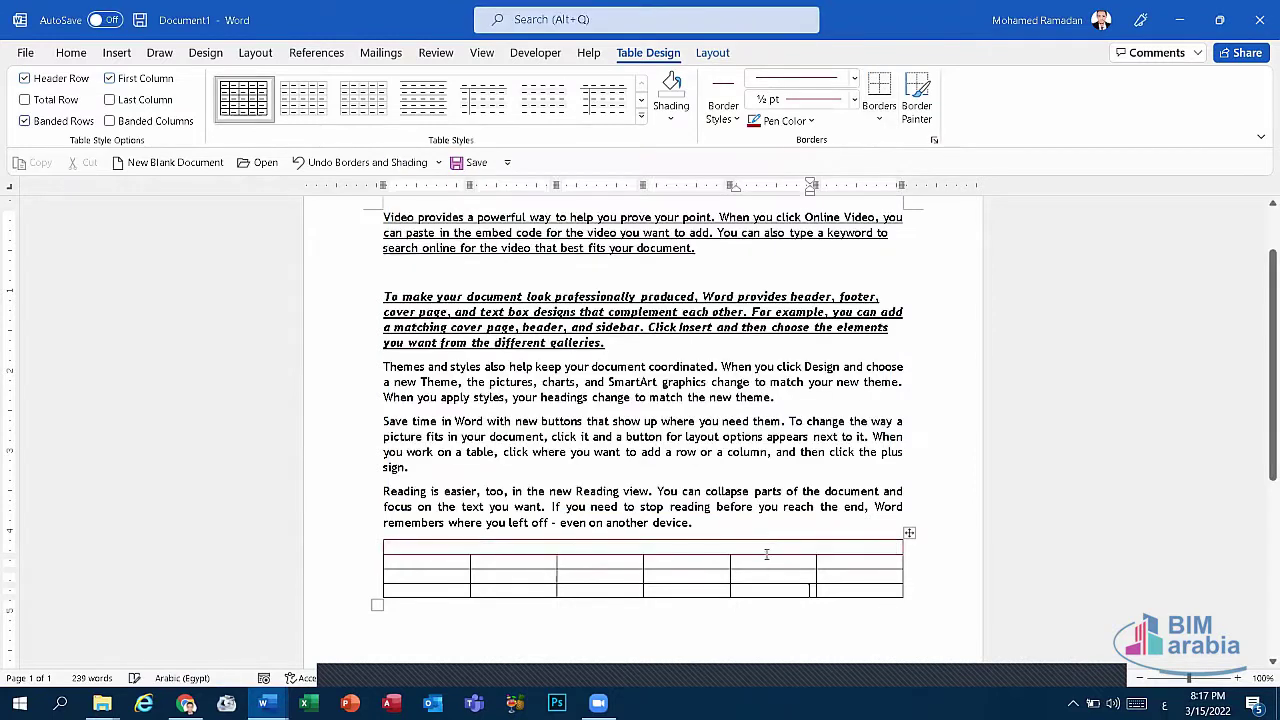
Undo the box border and reapply red borders to the first row via Home Borders and Shading.
{"action": "left_click", "coordinate": [362, 163]}
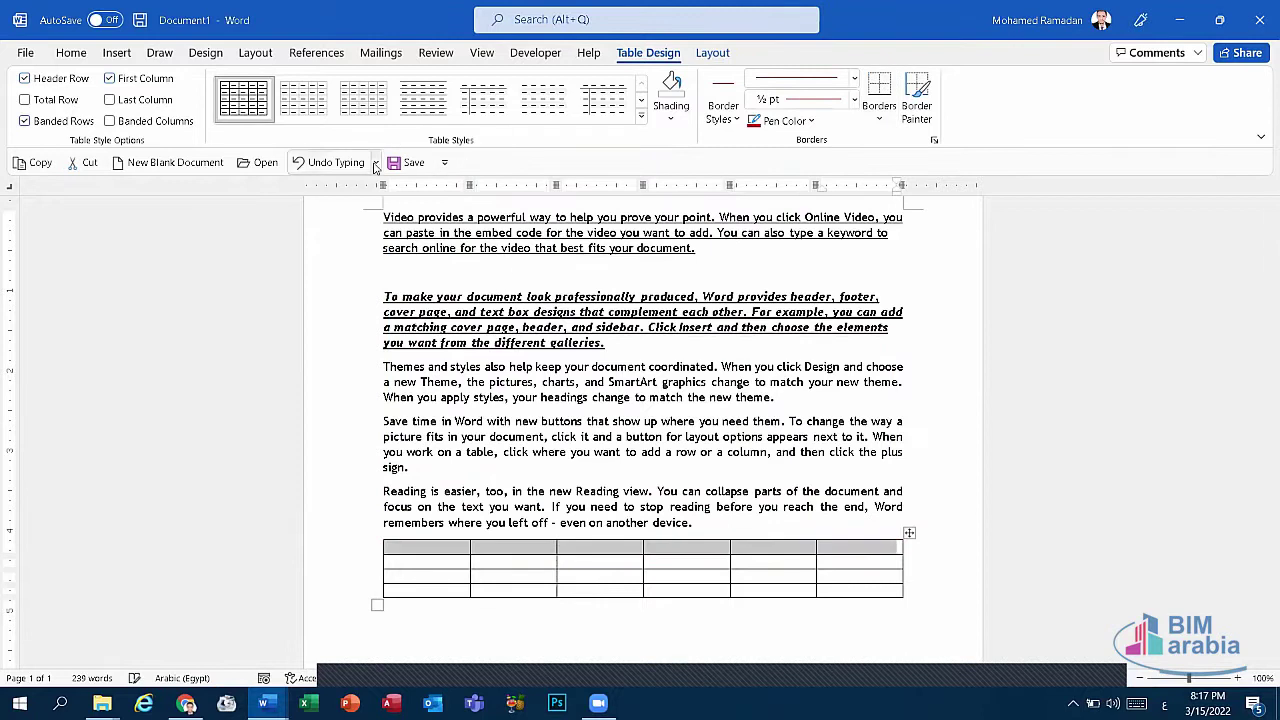
{"action": "left_click", "coordinate": [72, 52]}
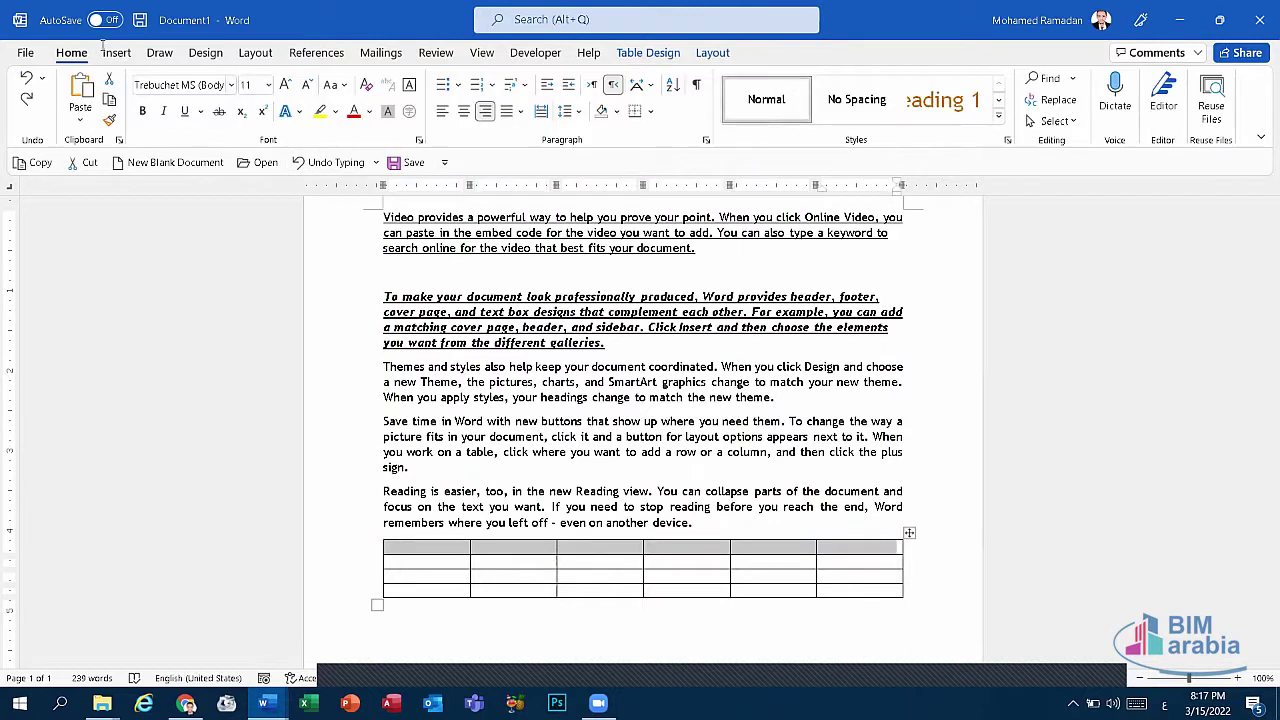
{"action": "left_click", "coordinate": [650, 111]}
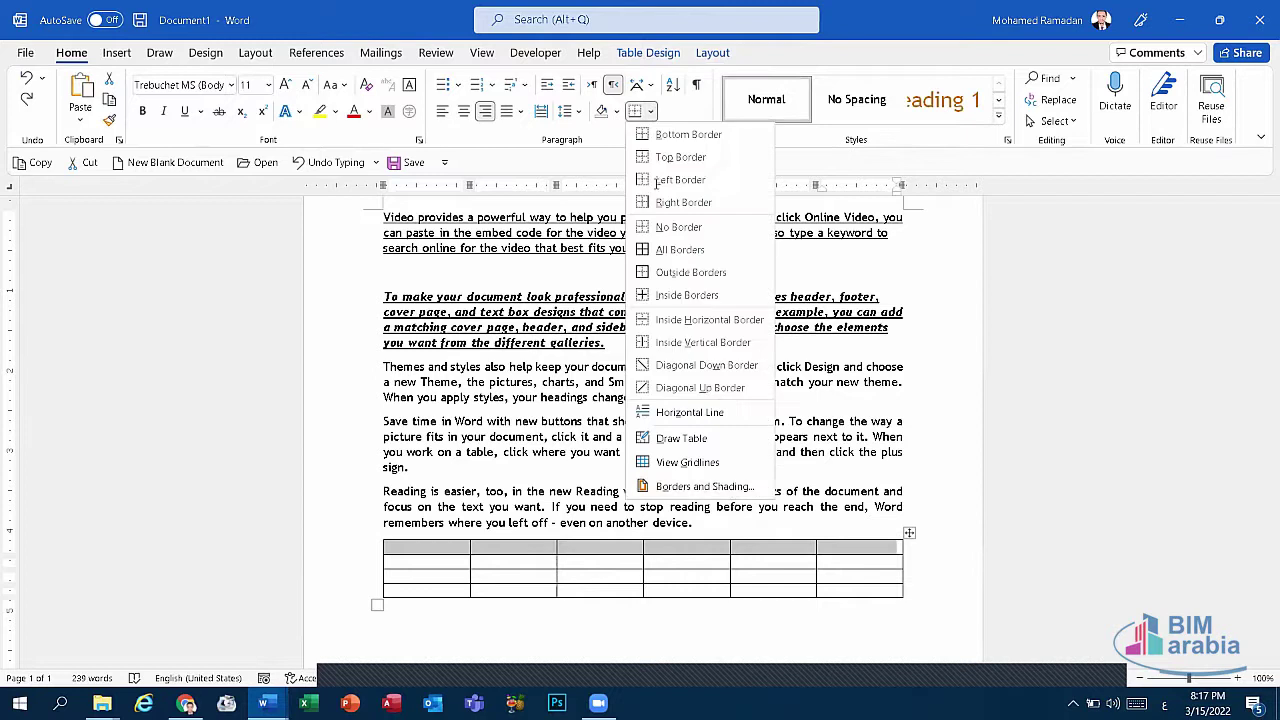
{"action": "left_click", "coordinate": [705, 486]}
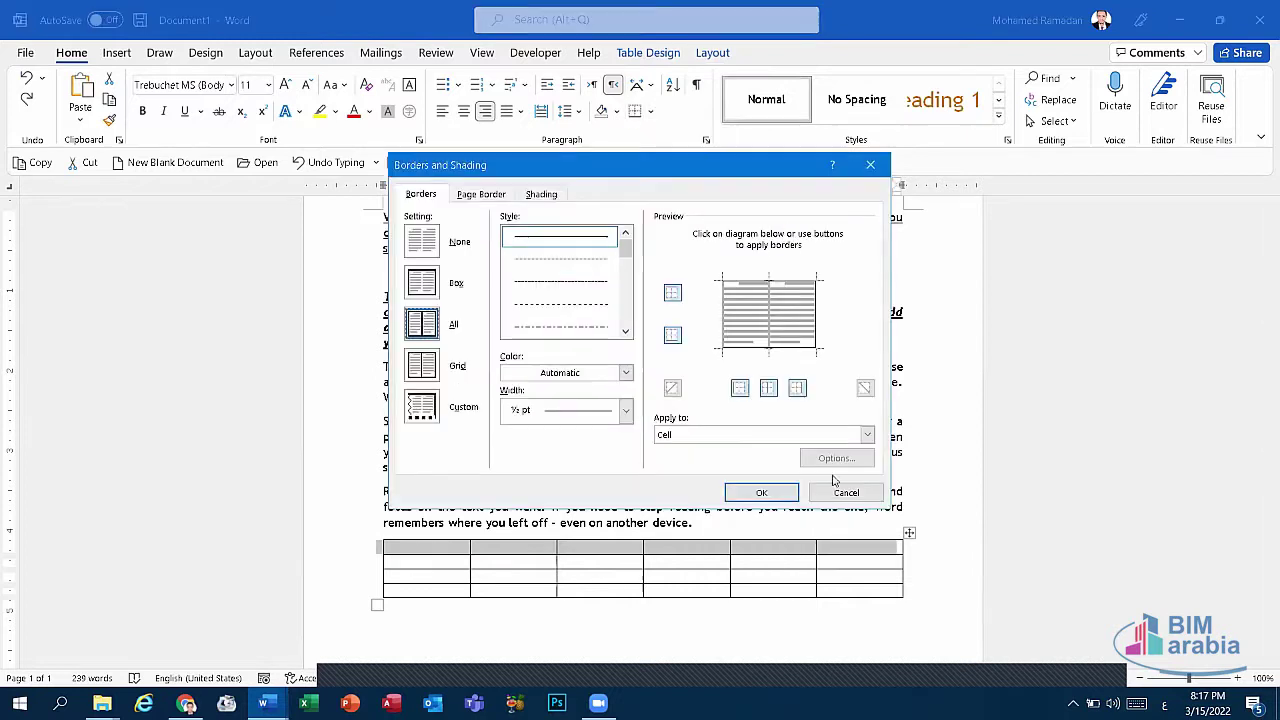
{"action": "left_click", "coordinate": [625, 372]}
{"action": "left_click", "coordinate": [521, 552]}
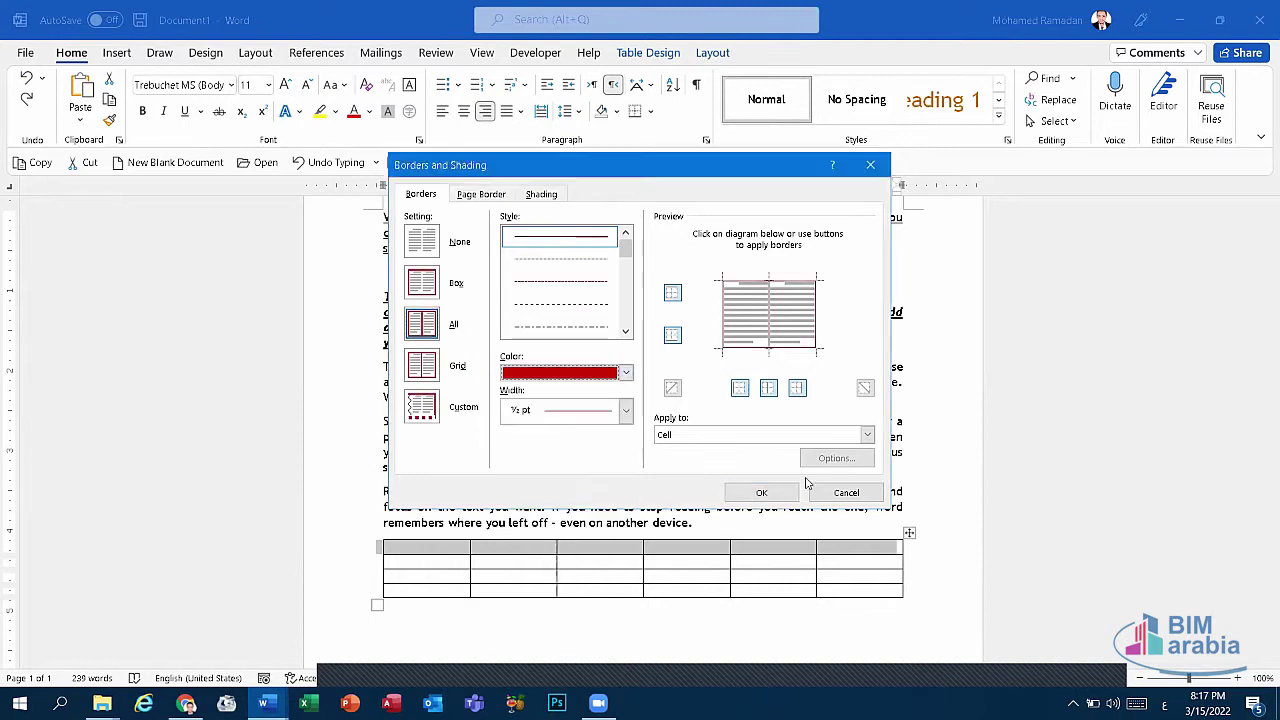
{"action": "left_click", "coordinate": [761, 492]}
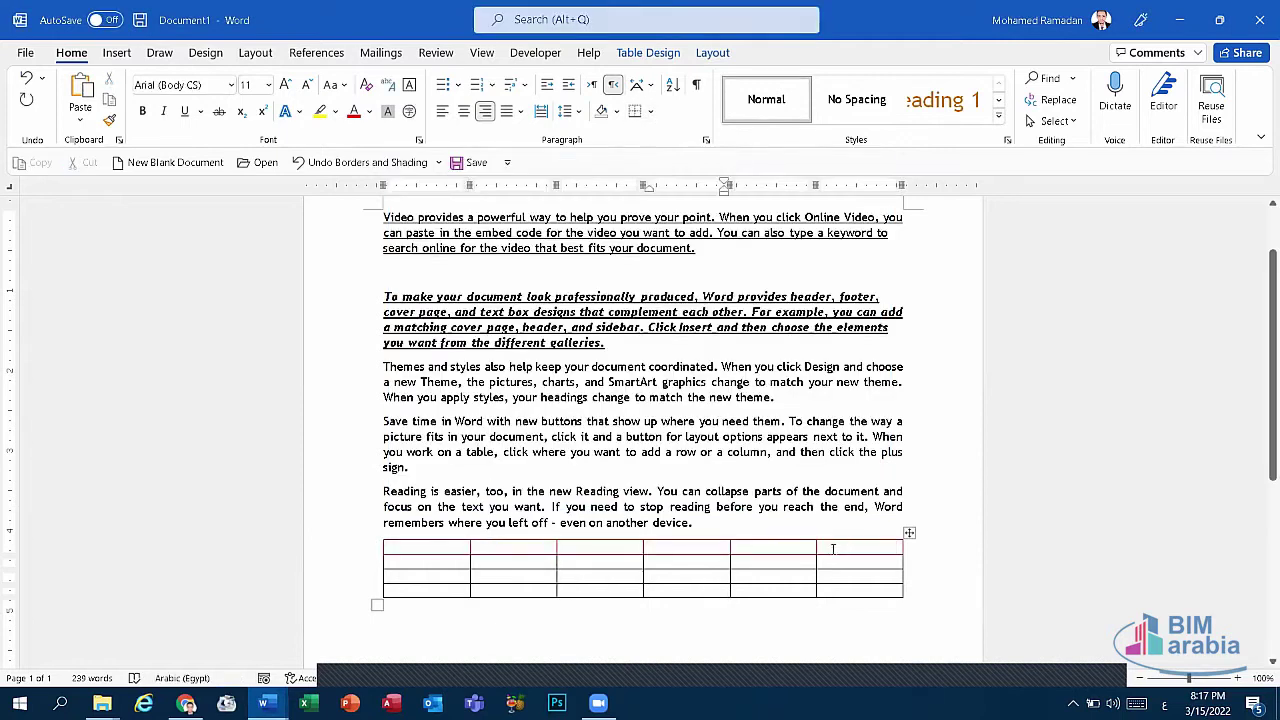
Select the first table row, then switch to the Arabic exam document's Home tab.
{"action": "left_click_drag", "start_coordinate": [855, 548], "coordinate": [434, 552]}
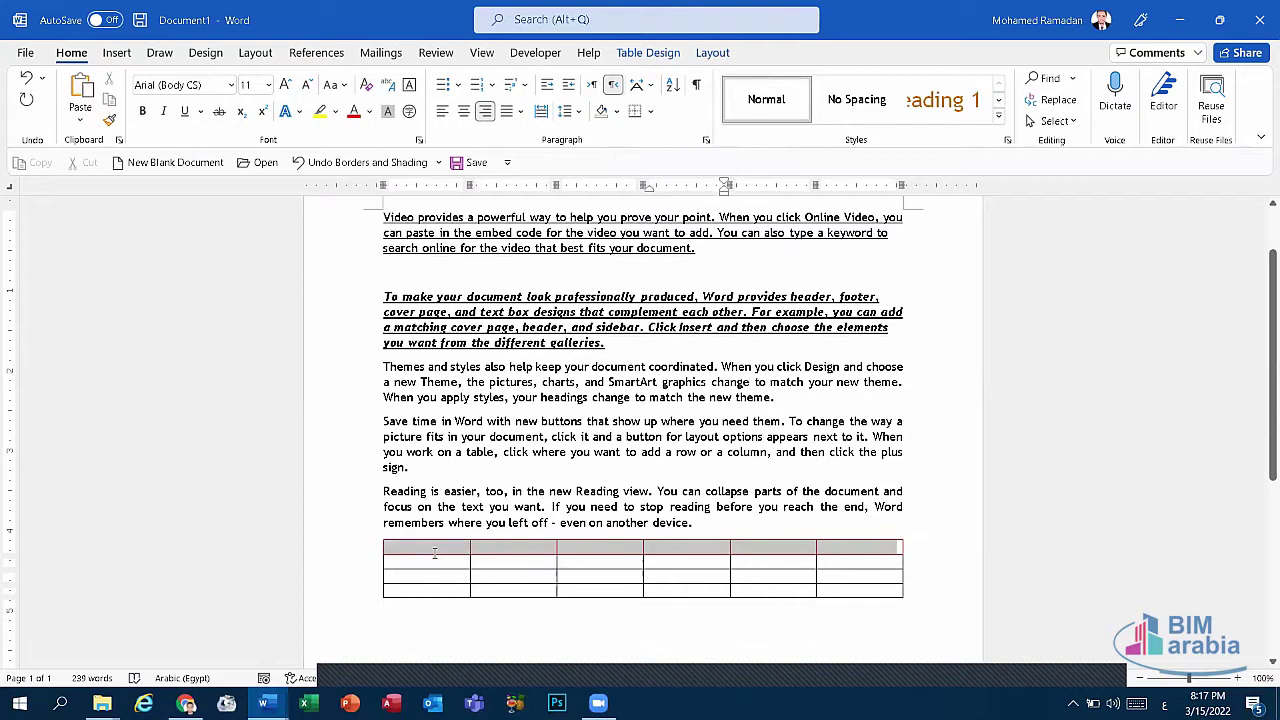
{"action": "left_click", "coordinate": [263, 703]}
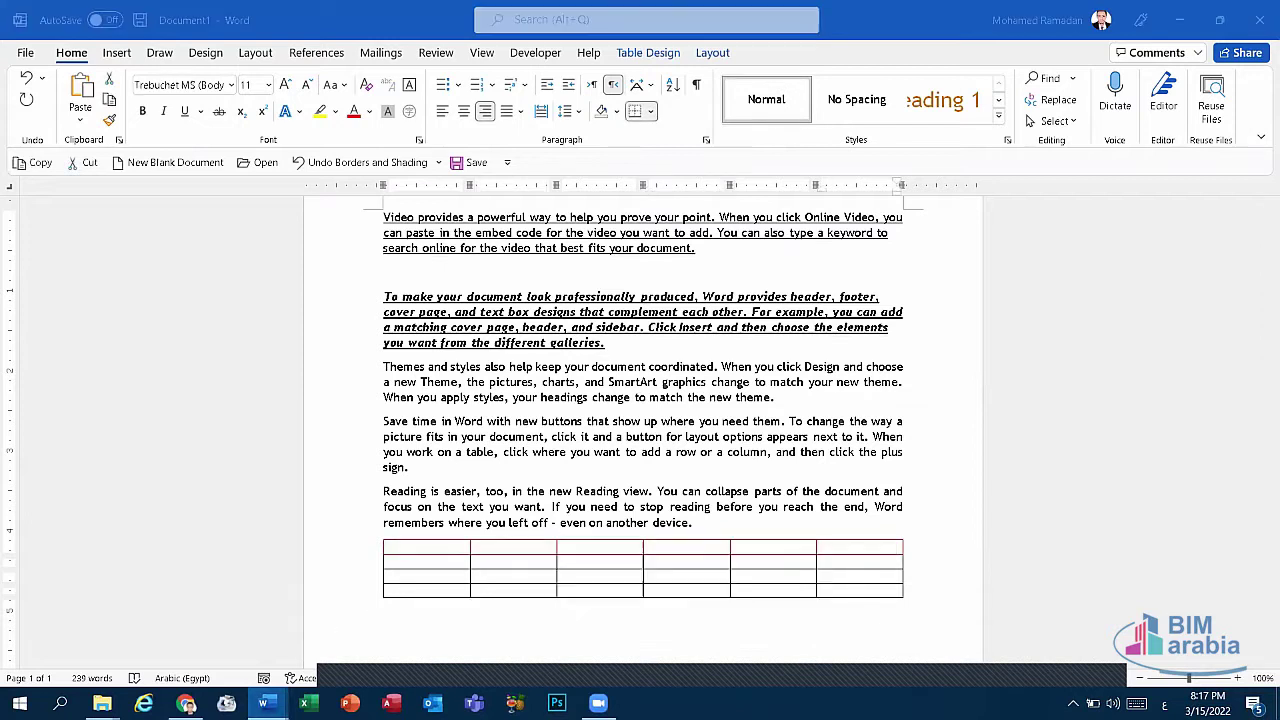
{"action": "left_click", "coordinate": [190, 637]}
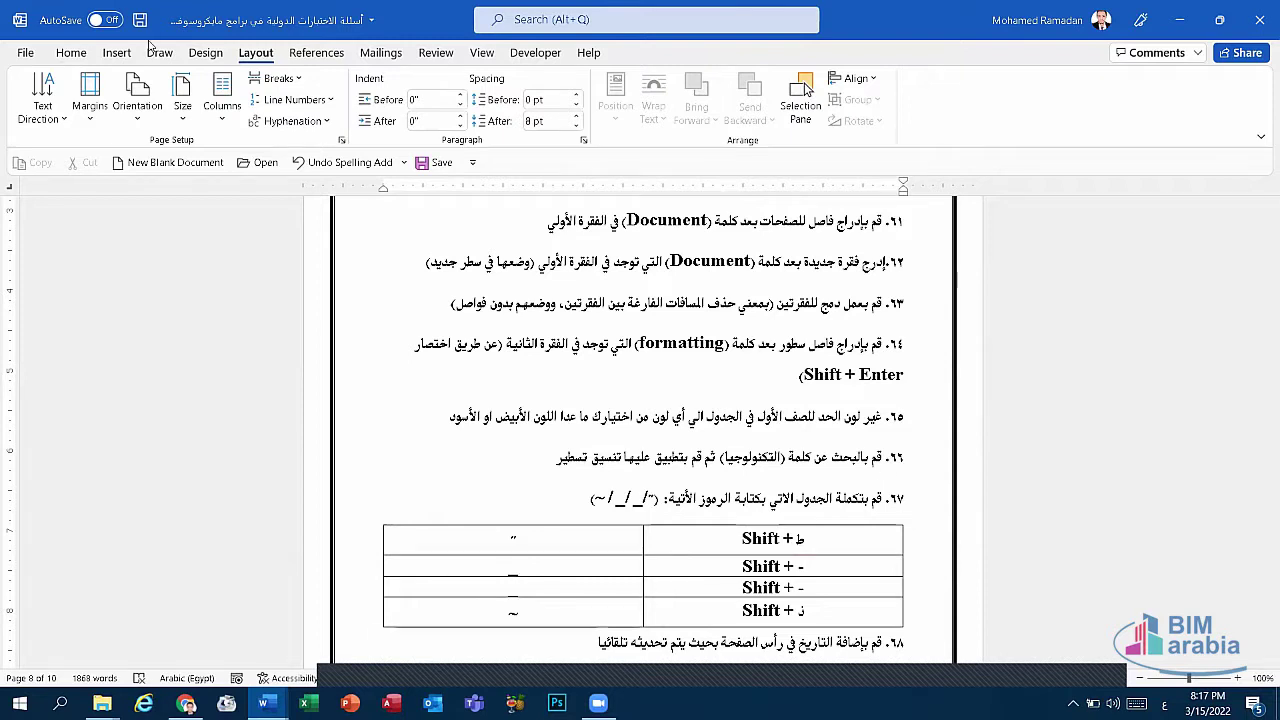
{"action": "left_click", "coordinate": [86, 56]}
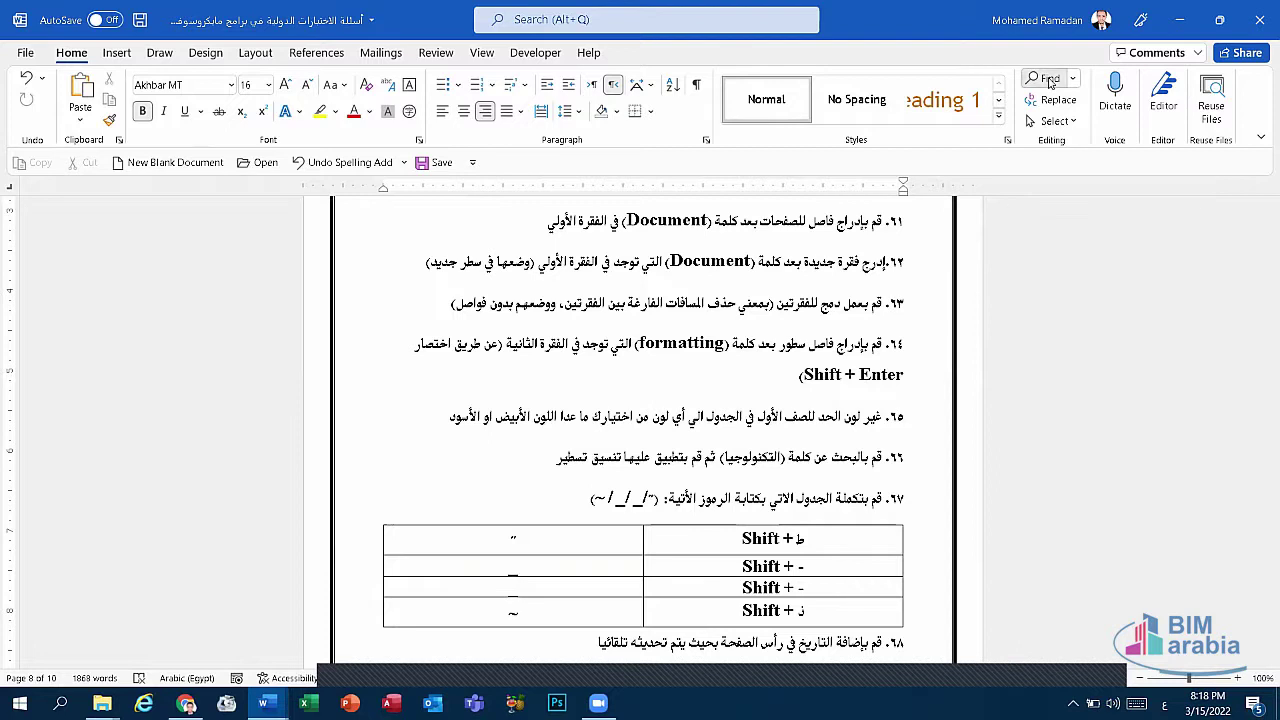
{"action": "key", "text": "ctrl+f"}
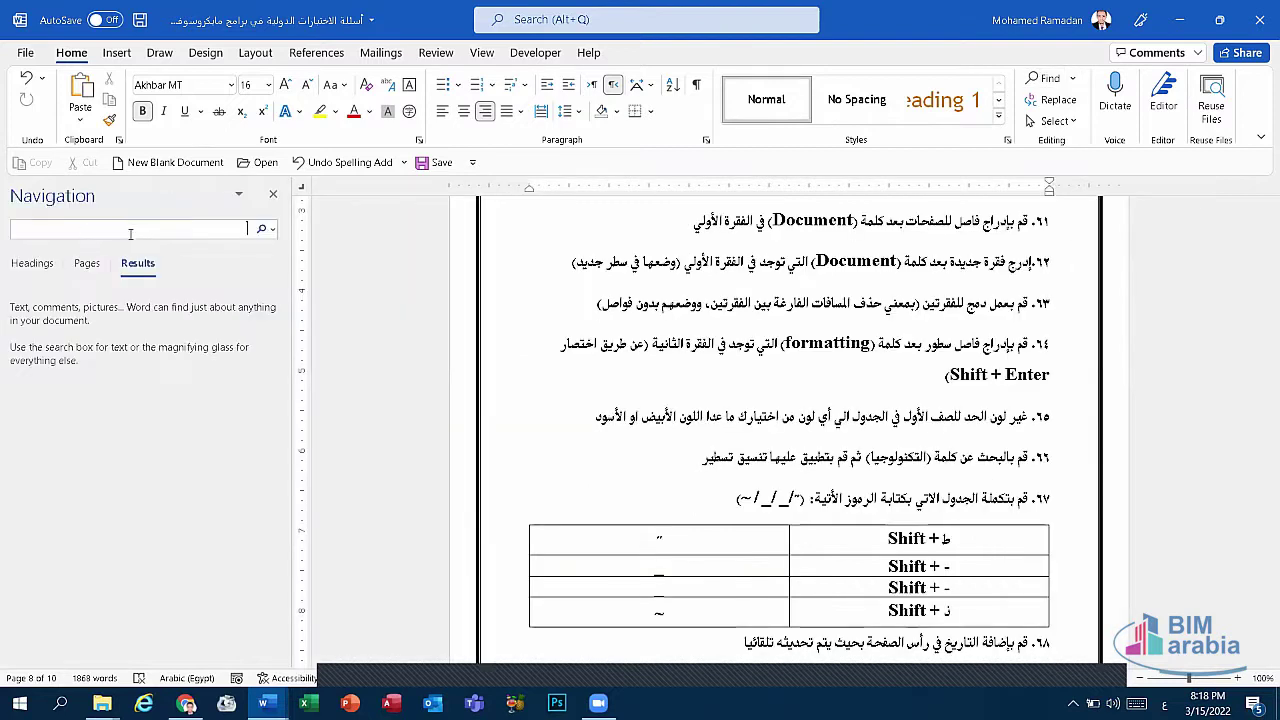
{"action": "left_click", "coordinate": [273, 194]}
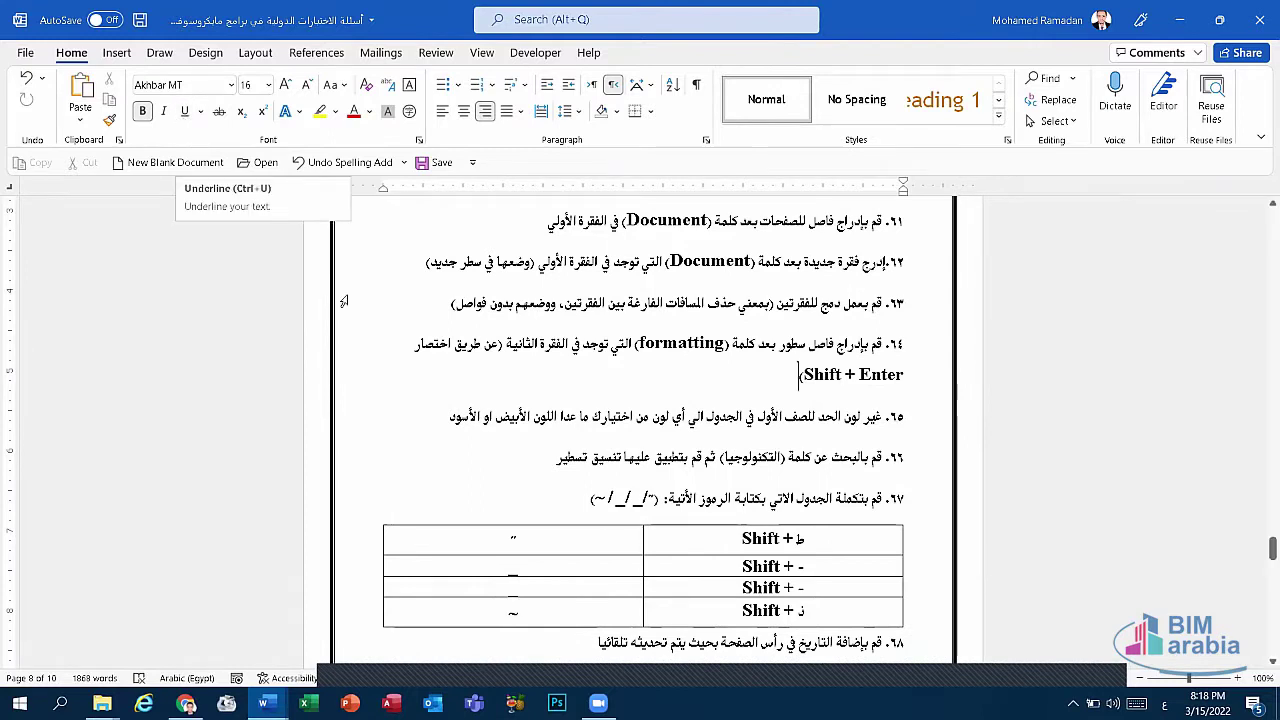
{"action": "scroll", "coordinate": [490, 376], "scroll_direction": "down", "scroll_amount": 1}
{"action": "scroll", "coordinate": [490, 376], "scroll_direction": "down", "scroll_amount": 1}
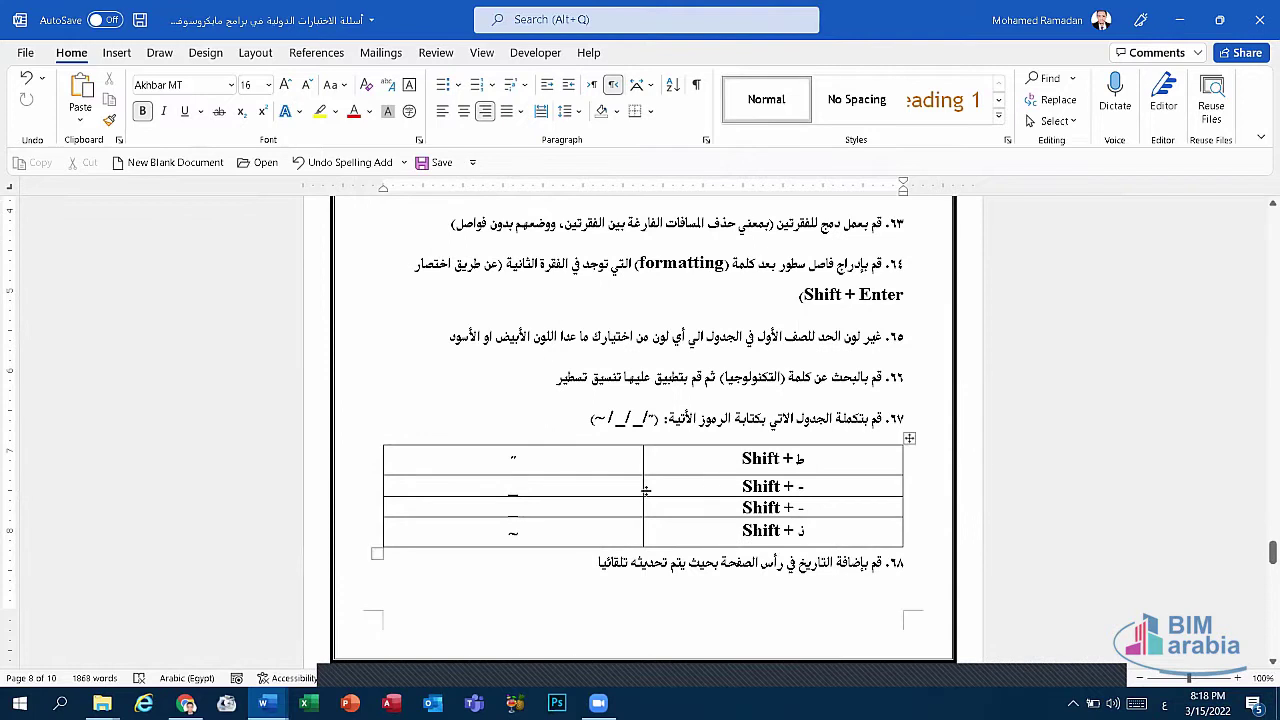
{"action": "left_click_drag", "start_coordinate": [729, 454], "coordinate": [720, 535]}
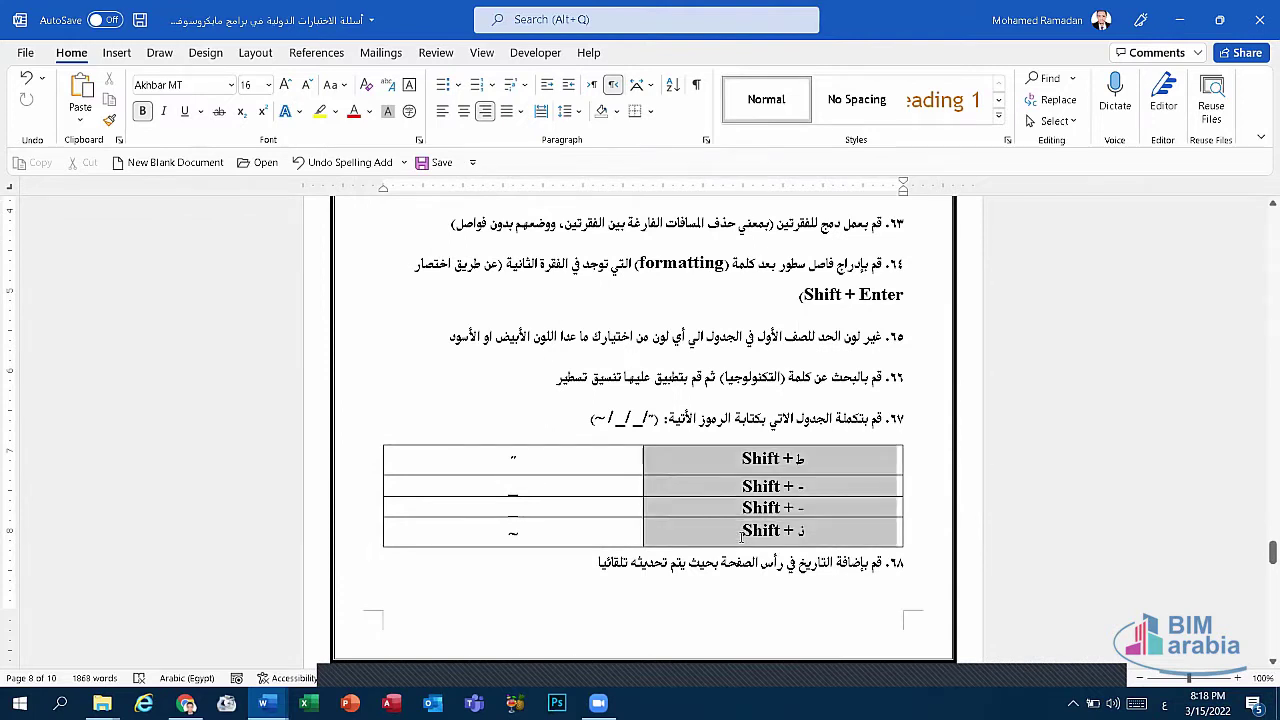
{"action": "key", "text": "alt+shift"}
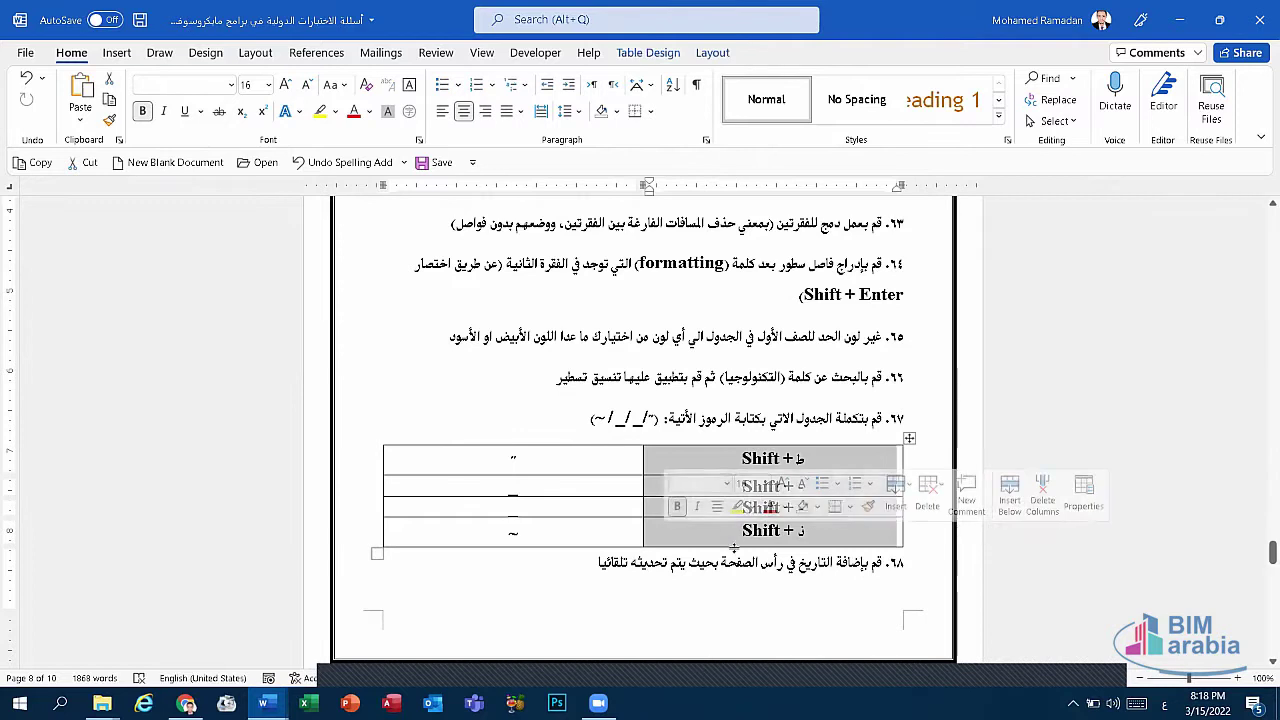
{"action": "key", "text": "XF86AudioRaiseVolume"}
{"action": "left_click", "coordinate": [717, 476]}
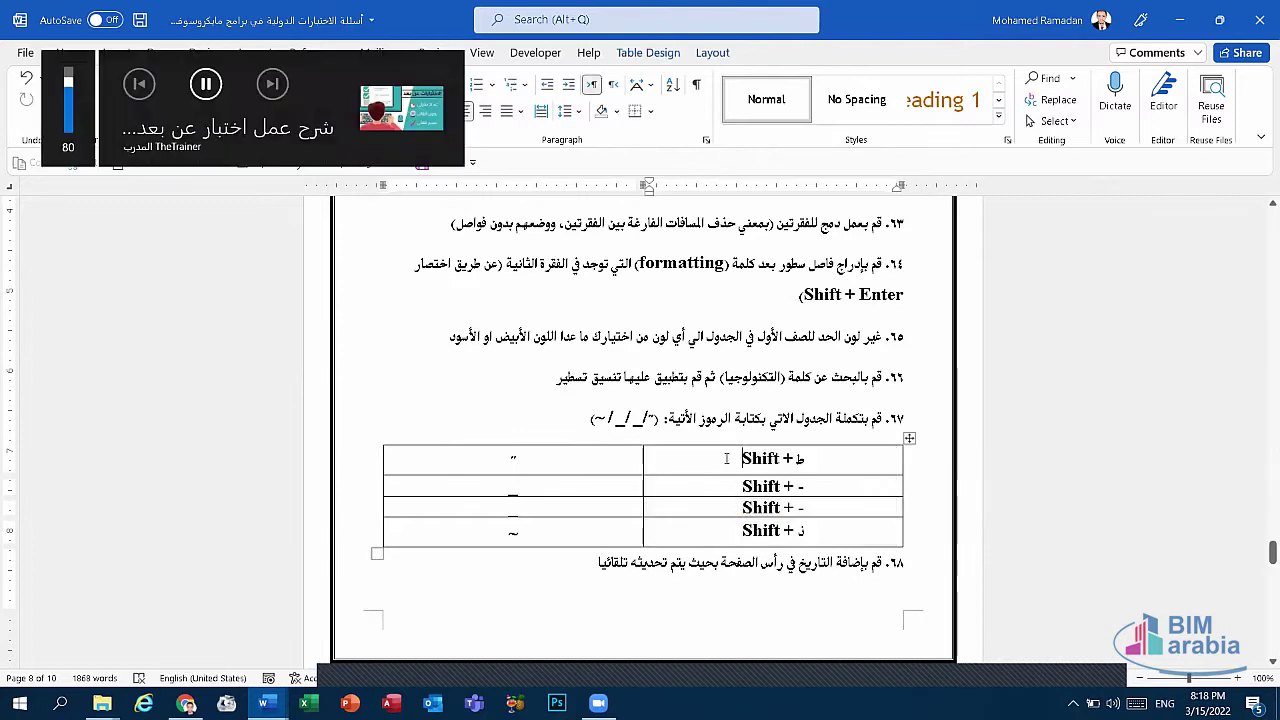
{"action": "left_click_drag", "start_coordinate": [730, 458], "coordinate": [728, 520]}
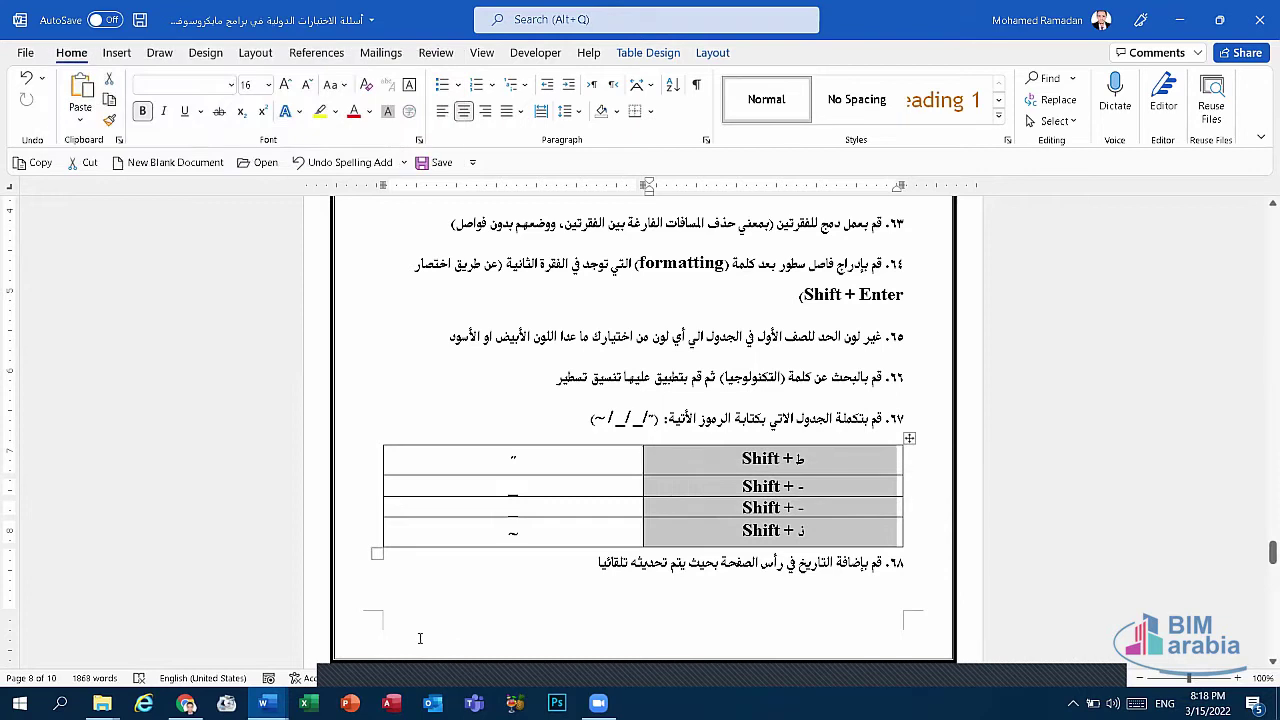
{"action": "key", "text": "XF86AudioLowerVolume"}
{"action": "left_click", "coordinate": [686, 547]}
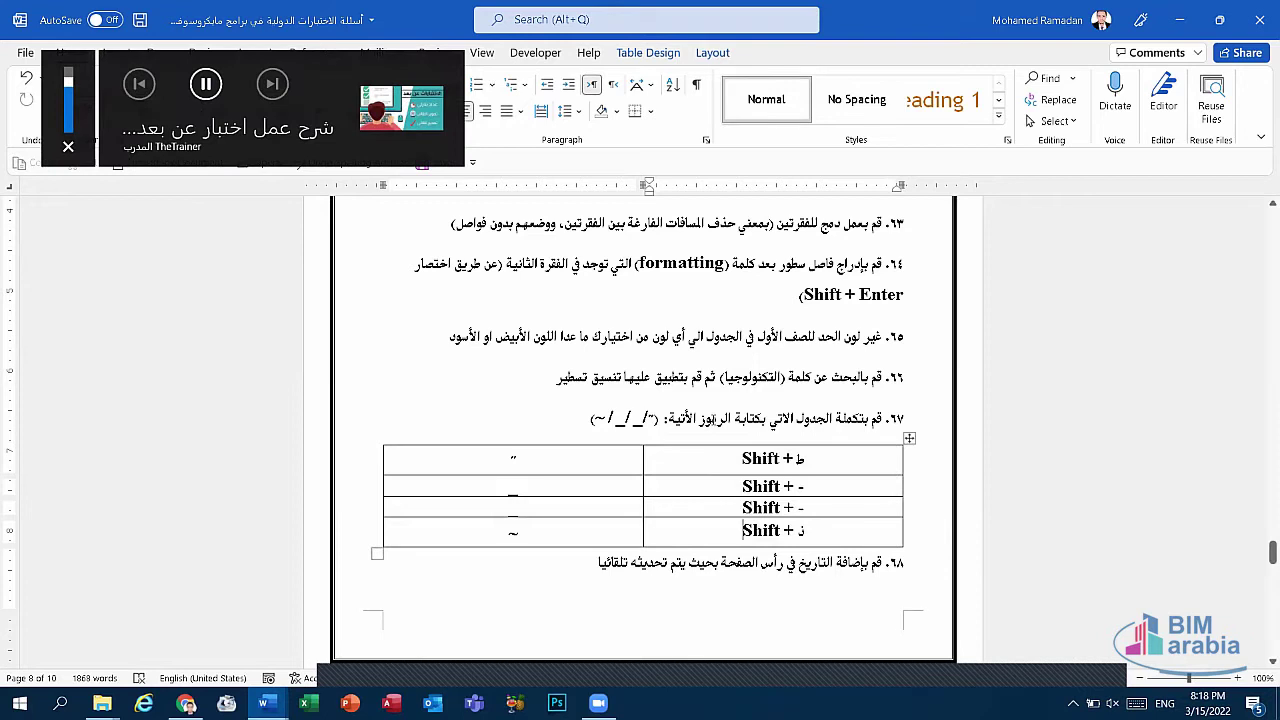
{"action": "scroll", "coordinate": [774, 451], "scroll_direction": "down", "scroll_amount": 2}
{"action": "scroll", "coordinate": [773, 450], "scroll_direction": "down", "scroll_amount": 3}
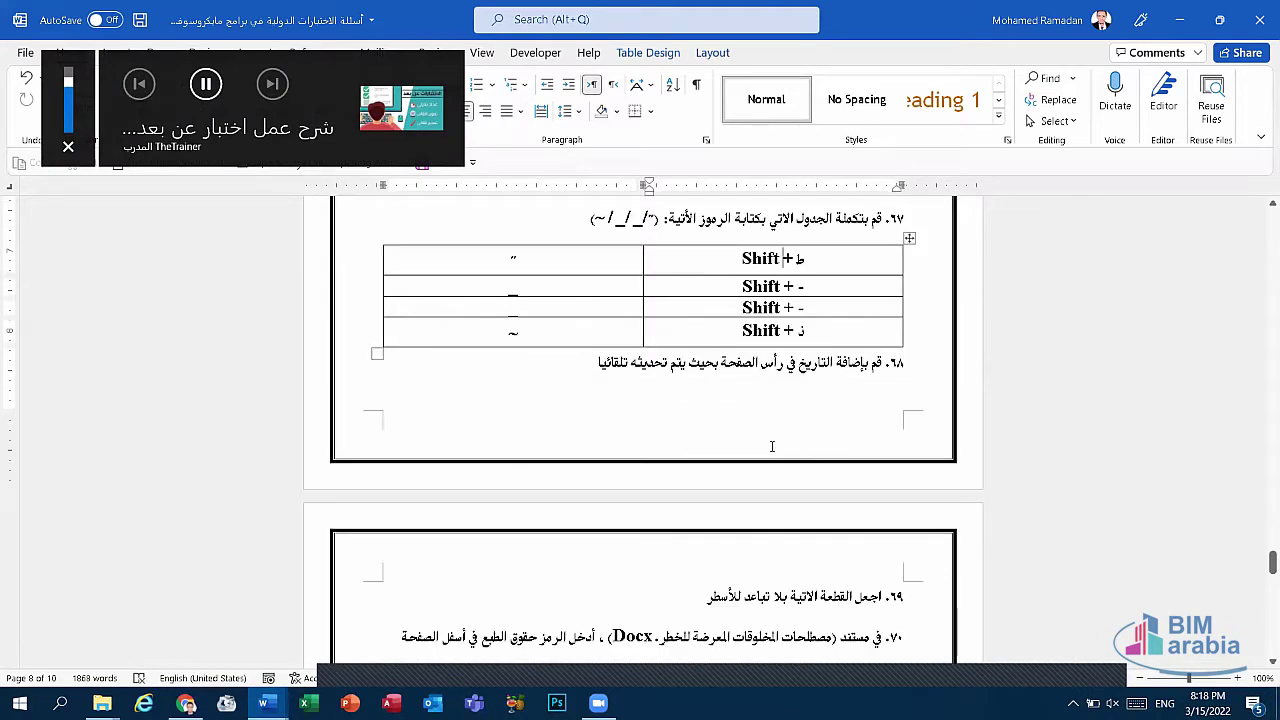
{"action": "scroll", "coordinate": [771, 449], "scroll_direction": "up", "scroll_amount": 4}
{"action": "scroll", "coordinate": [793, 488], "scroll_direction": "down", "scroll_amount": 2}
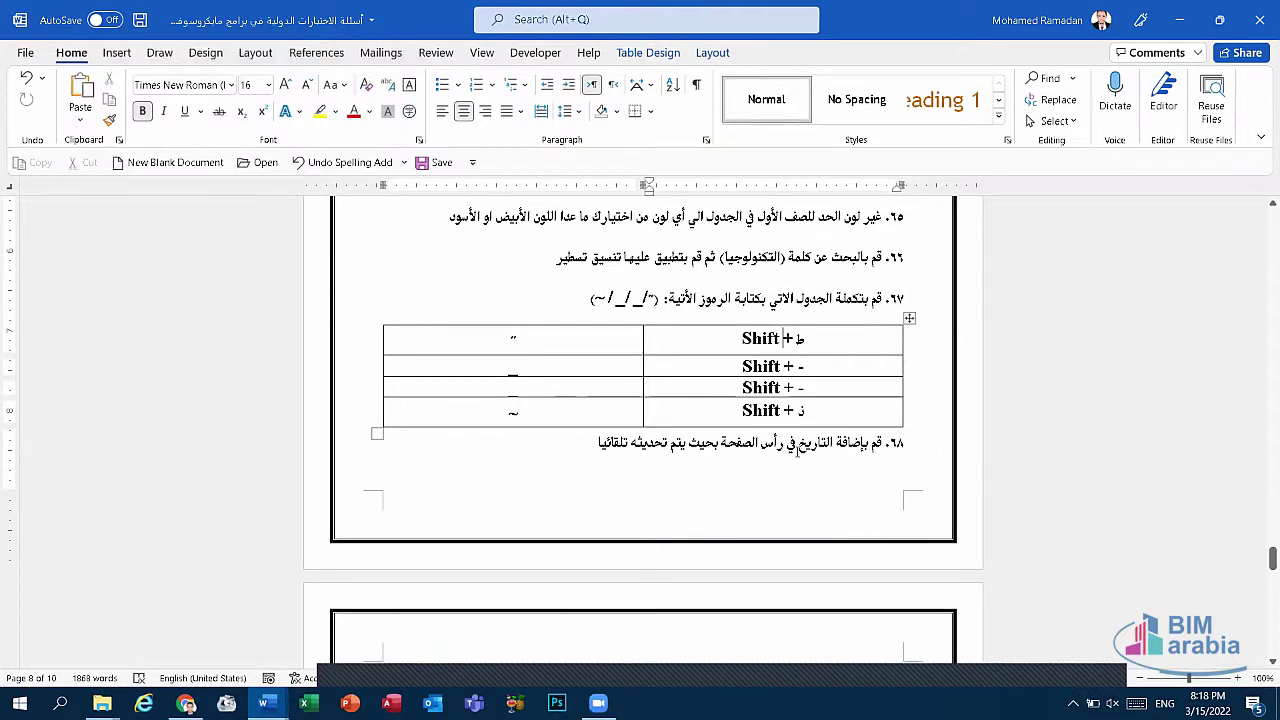
{"action": "scroll", "coordinate": [700, 450], "scroll_direction": "down", "scroll_amount": 3}
{"action": "scroll", "coordinate": [620, 451], "scroll_direction": "down", "scroll_amount": 3}
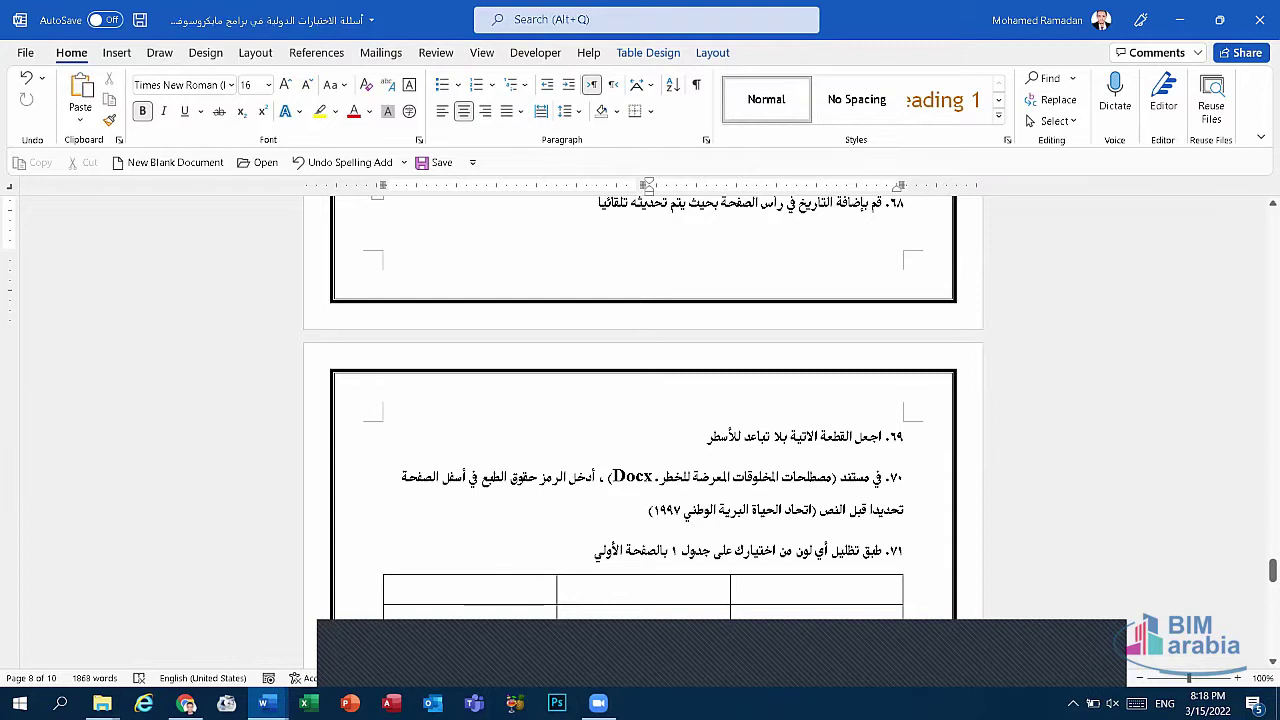
{"action": "scroll", "coordinate": [778, 342], "scroll_direction": "up", "scroll_amount": 4}
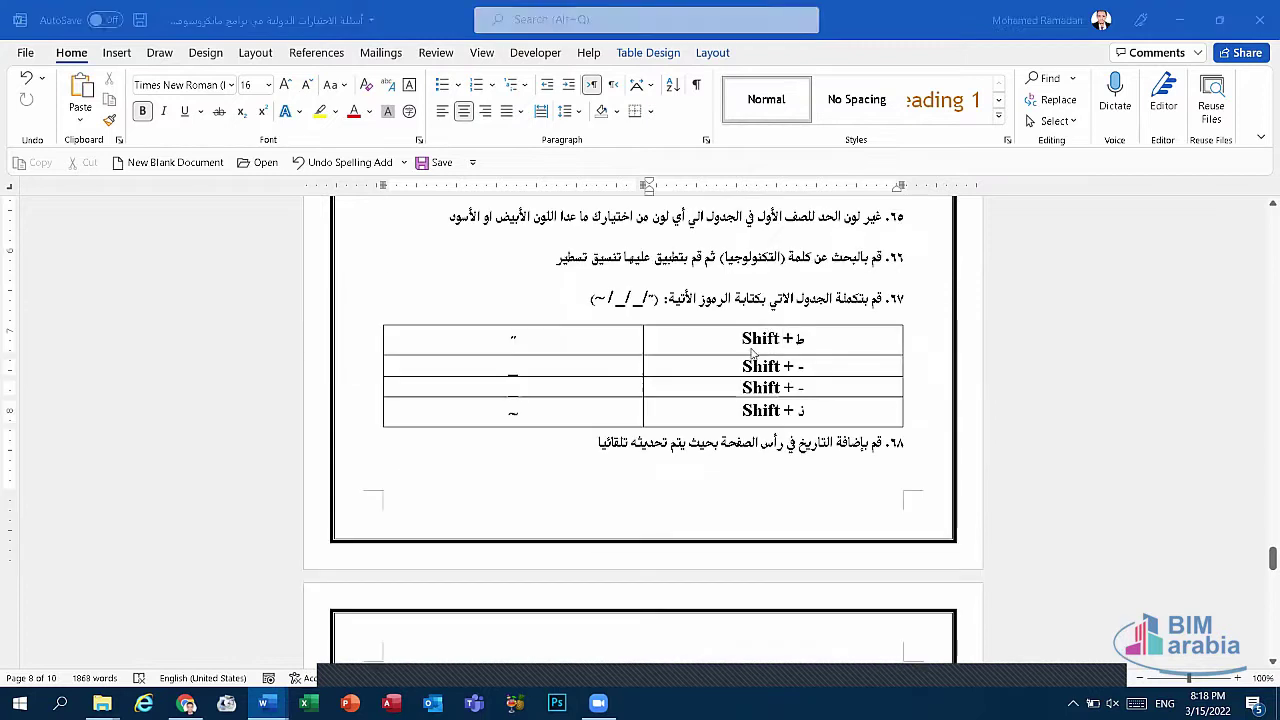
Clear the four Shift entries in the exam table's right column, then restore them.
{"action": "left_click_drag", "start_coordinate": [770, 340], "coordinate": [790, 414]}
{"action": "key", "text": "ctrl+c"}
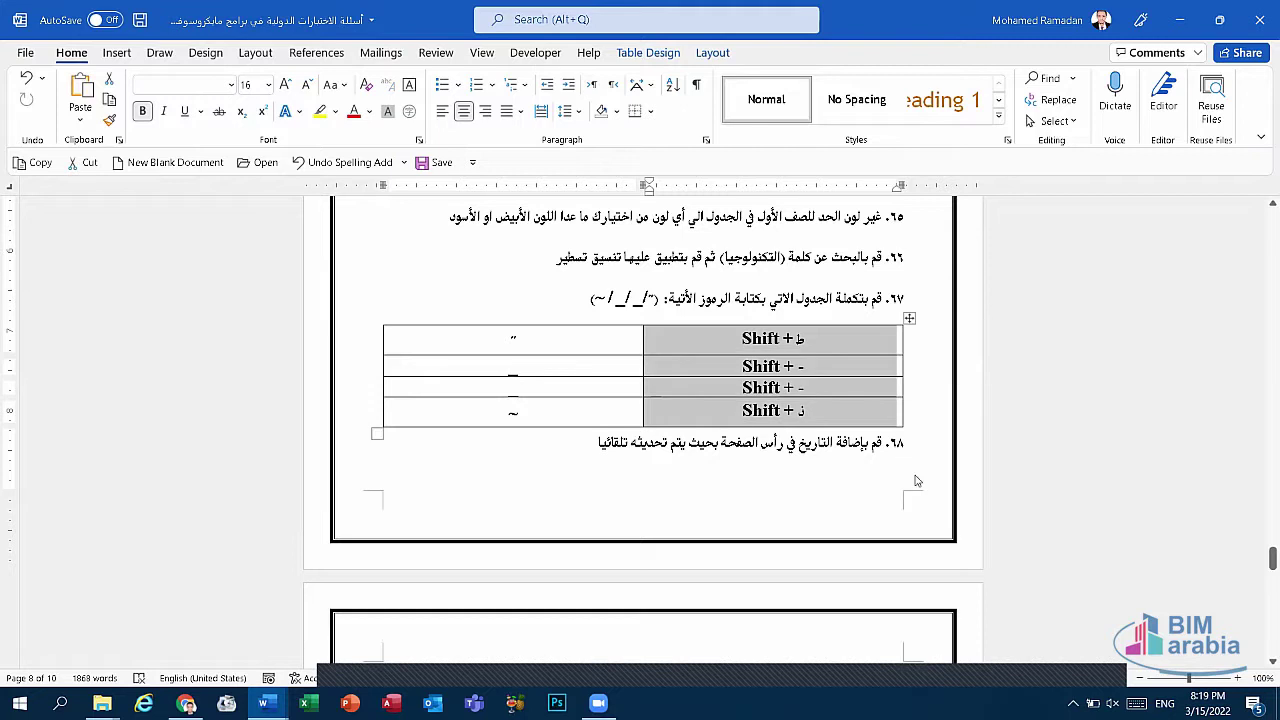
{"action": "key", "text": "Delete"}
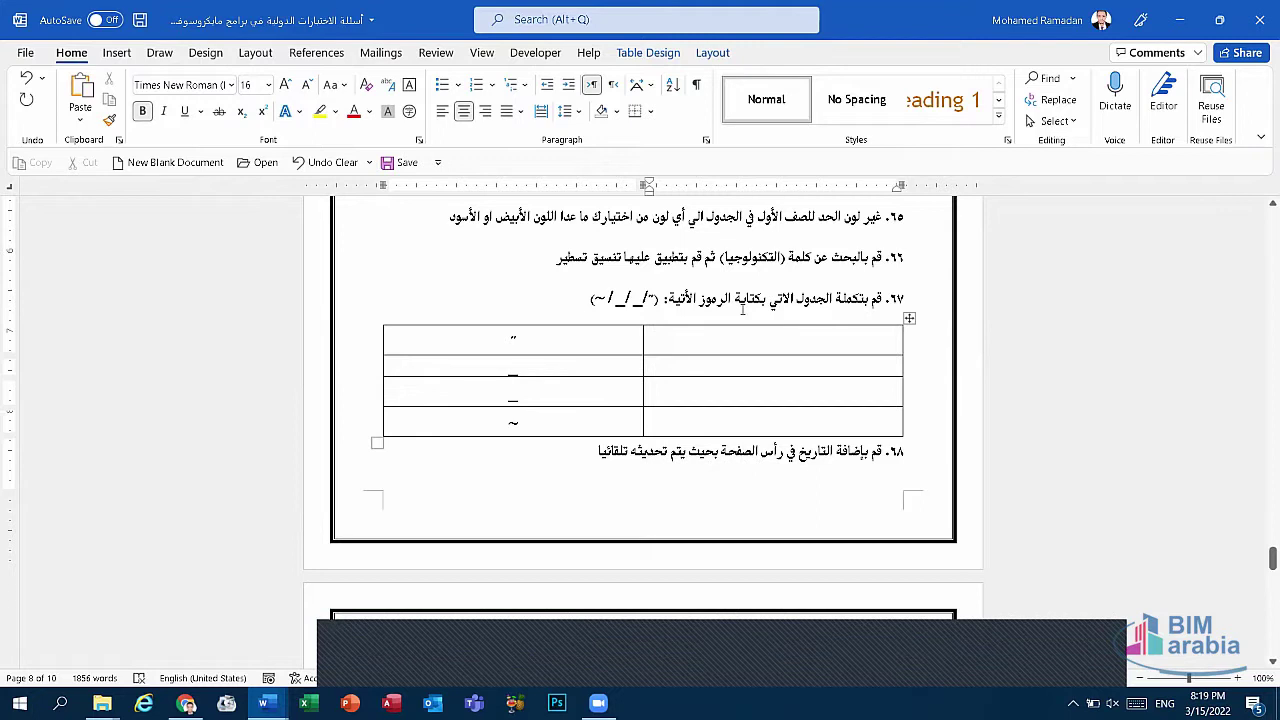
{"action": "left_click_drag", "start_coordinate": [530, 341], "coordinate": [529, 420]}
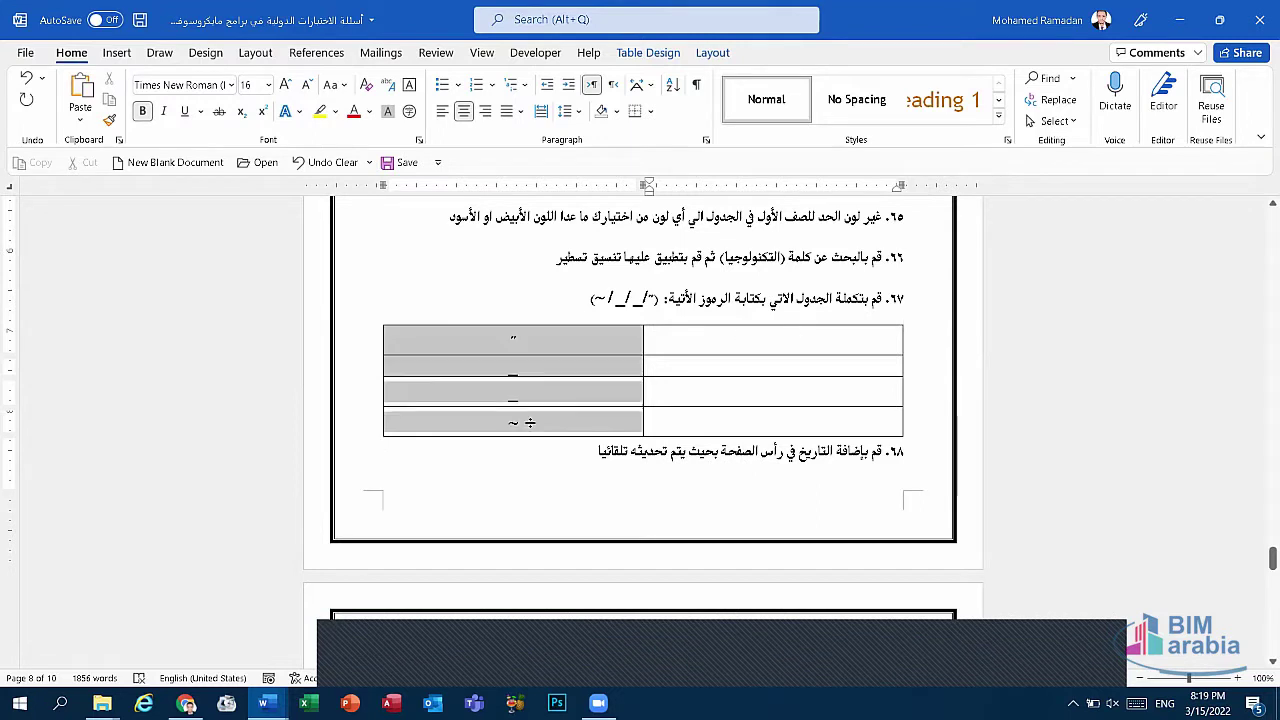
{"action": "left_click", "coordinate": [757, 349]}
{"action": "key", "text": "Down"}
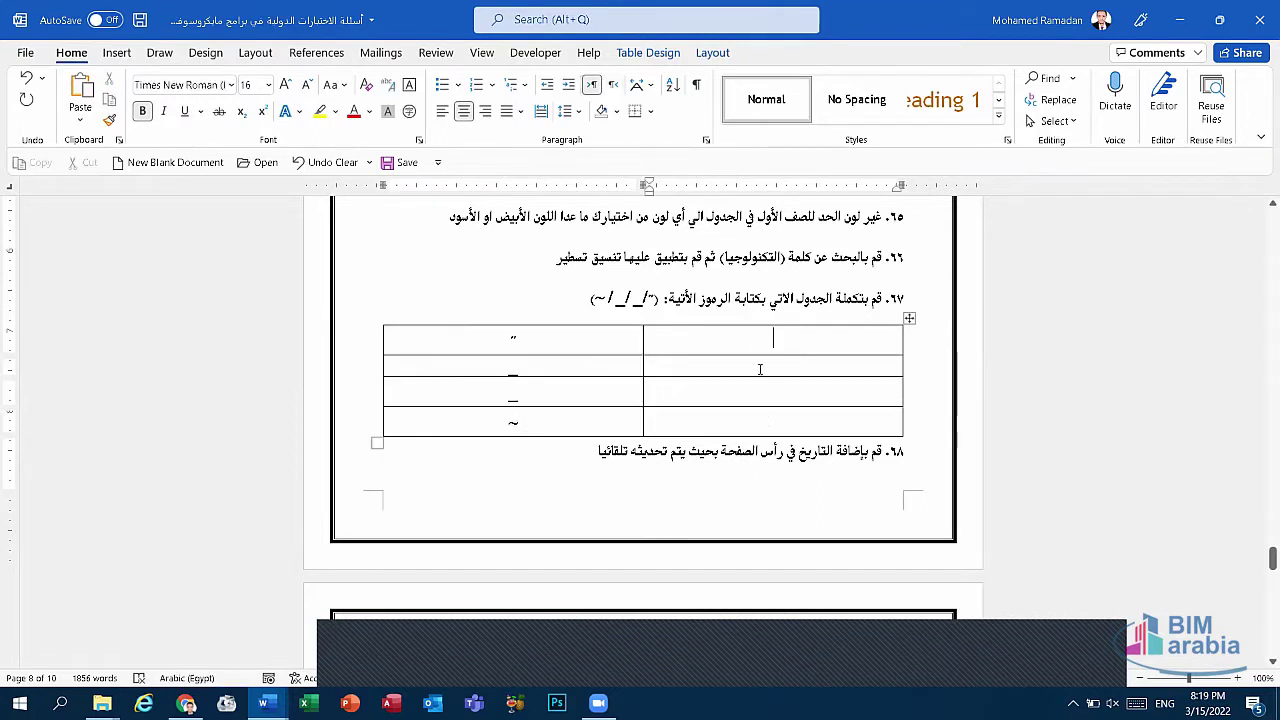
{"action": "key", "text": "Down"}
{"action": "key", "text": "Down"}
{"action": "left_click", "coordinate": [519, 380]}
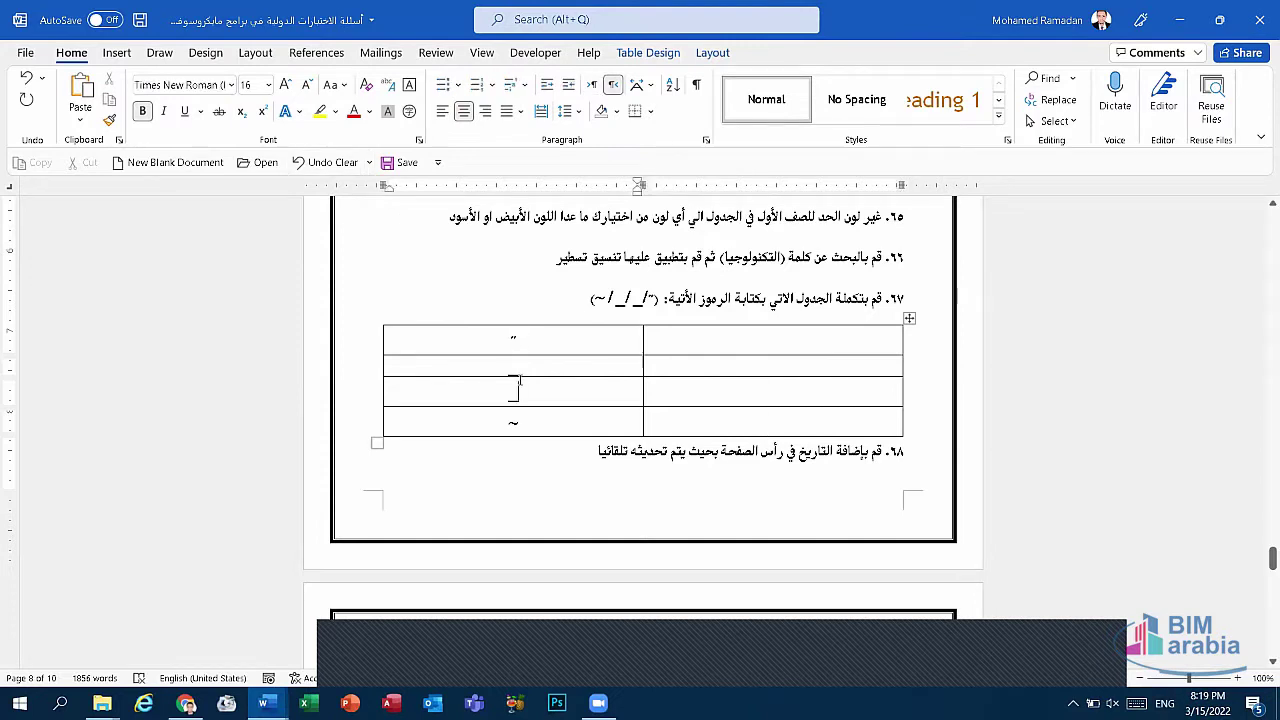
{"action": "key", "text": "ctrl+v"}
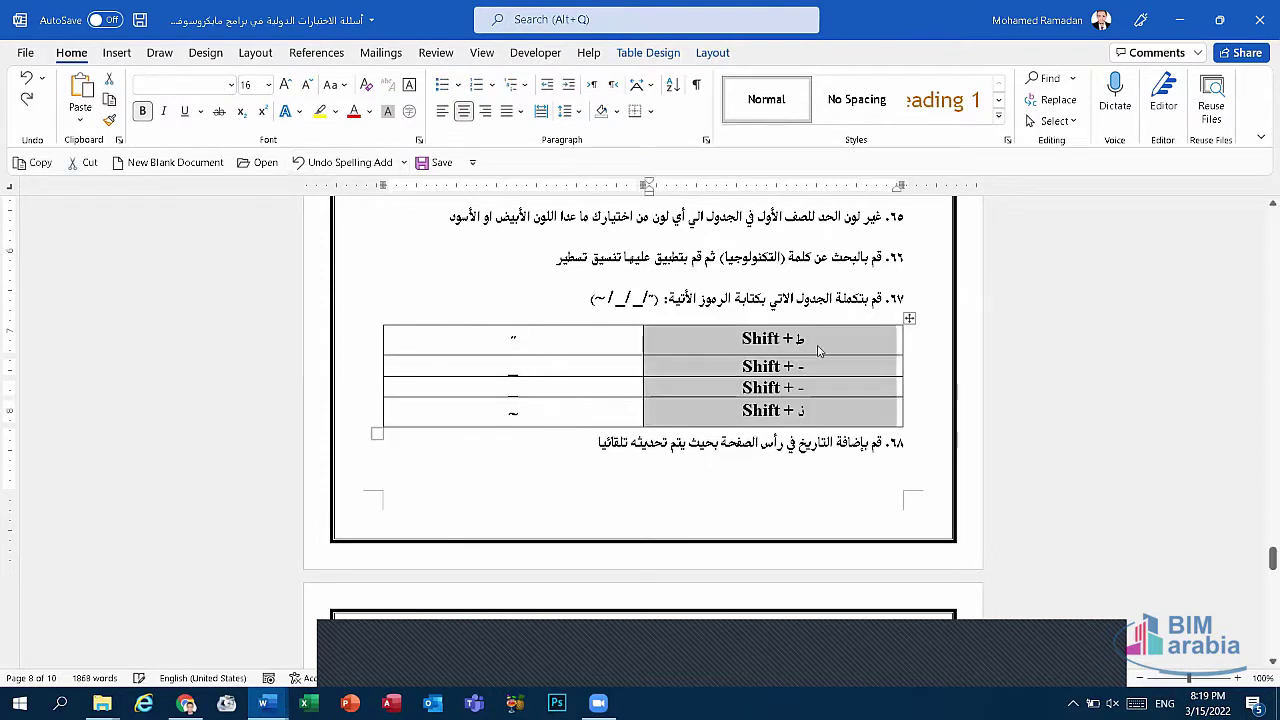
{"action": "left_click", "coordinate": [800, 340]}
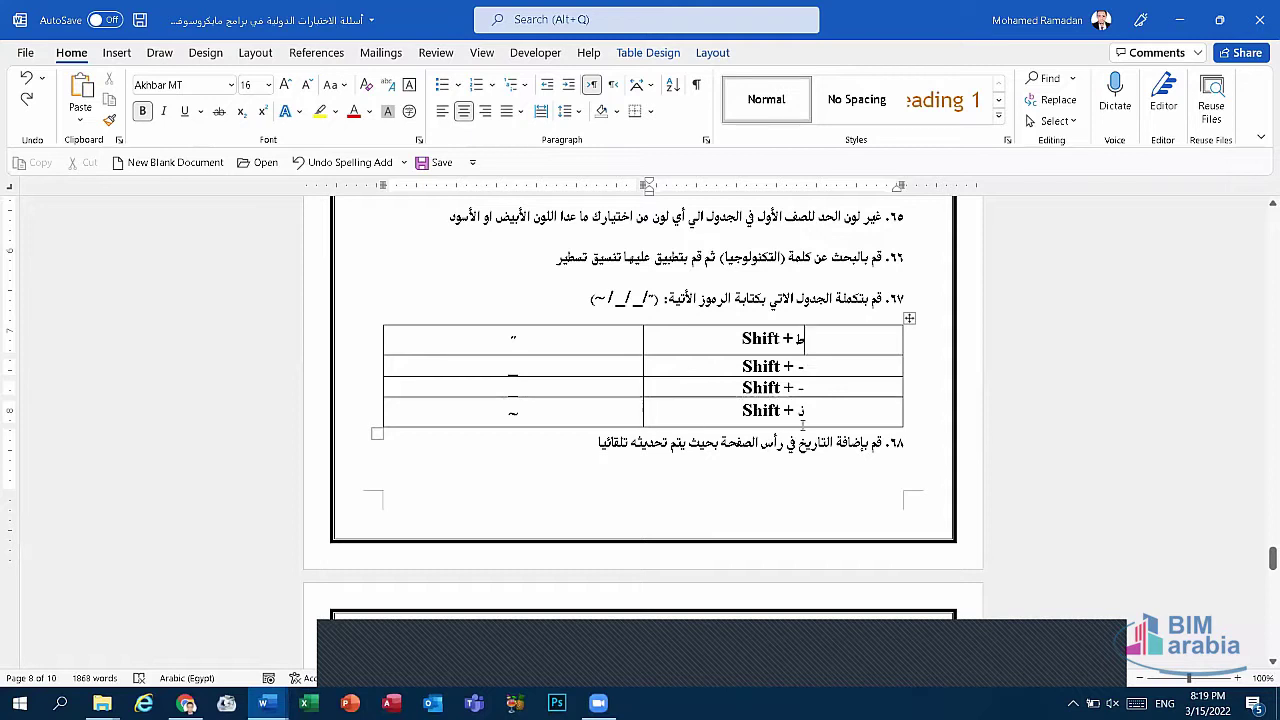
Select the ~ symbol in the bottom-left cell, then switch to Document1.
{"action": "left_click", "coordinate": [513, 411]}
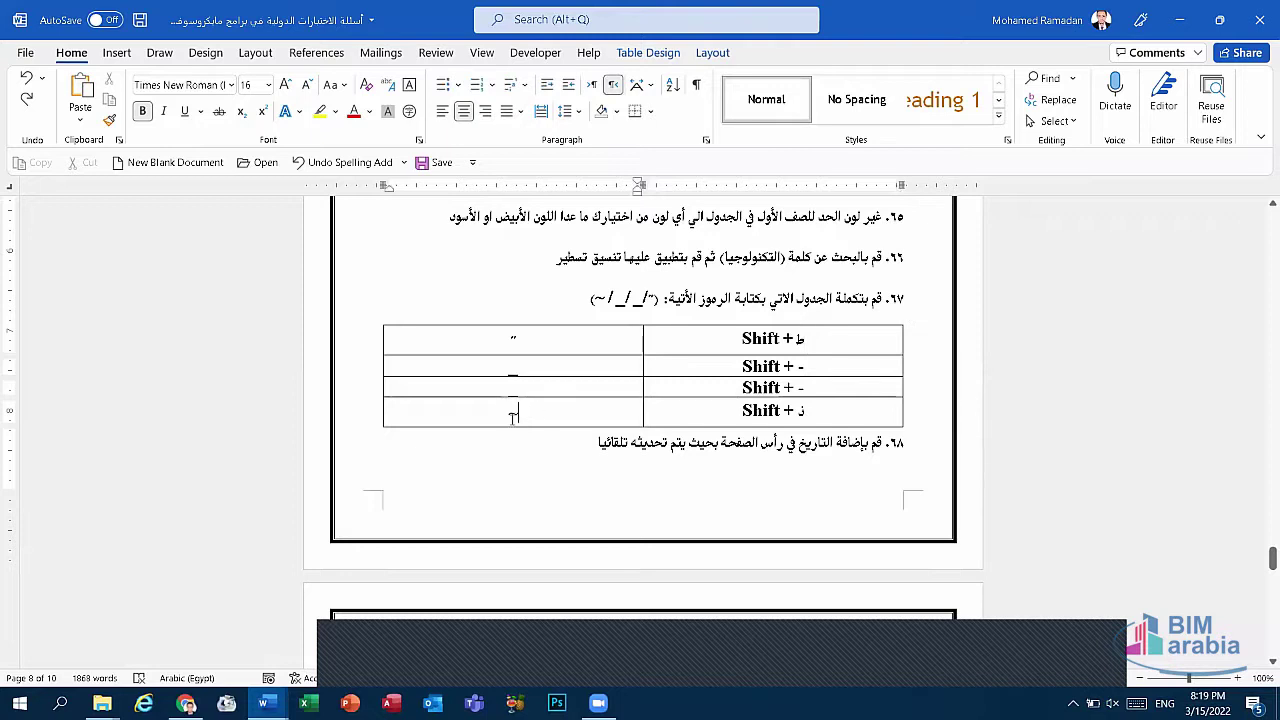
{"action": "double_click", "coordinate": [513, 413]}
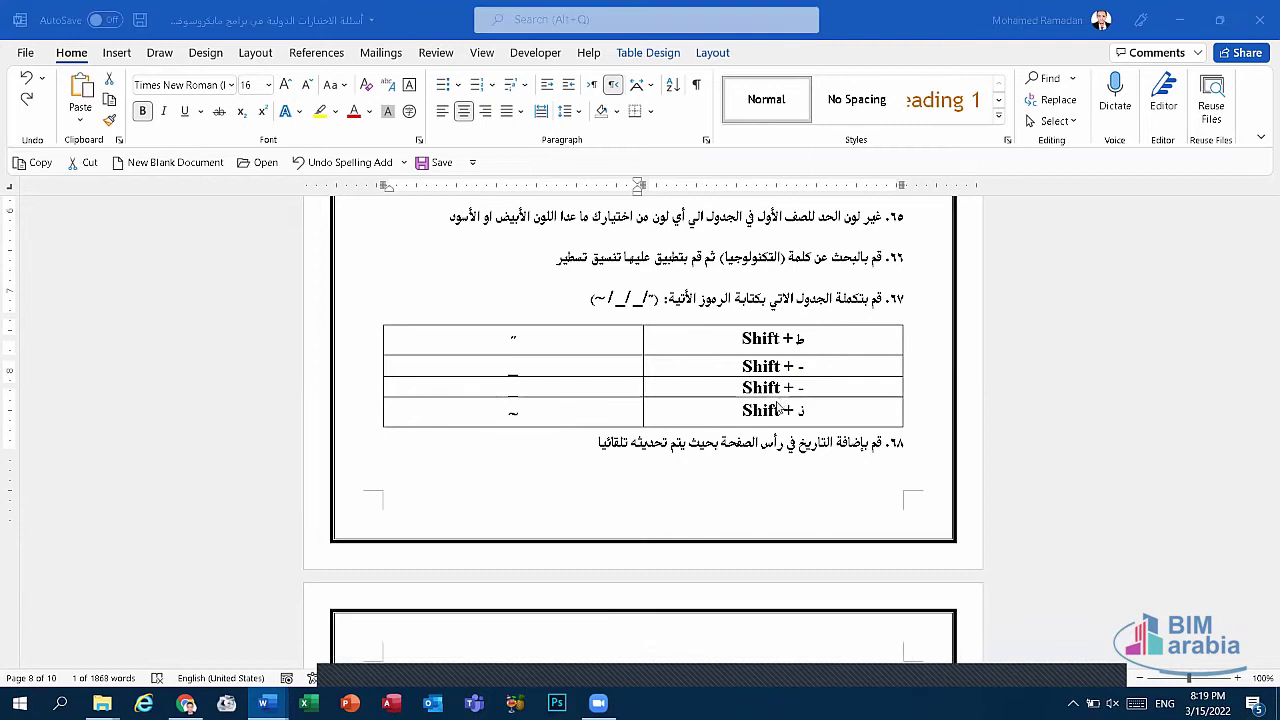
{"action": "scroll", "coordinate": [780, 403], "scroll_direction": "down", "scroll_amount": 3}
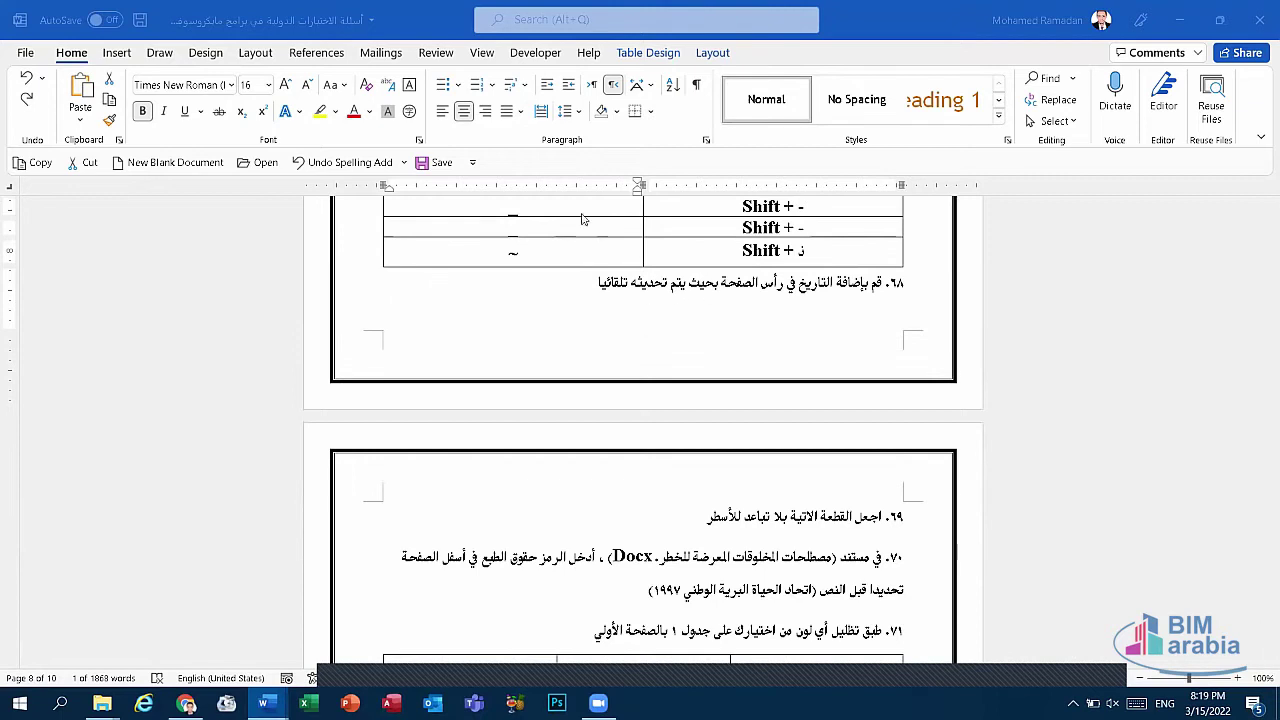
{"action": "scroll", "coordinate": [680, 310], "scroll_direction": "up", "scroll_amount": 2}
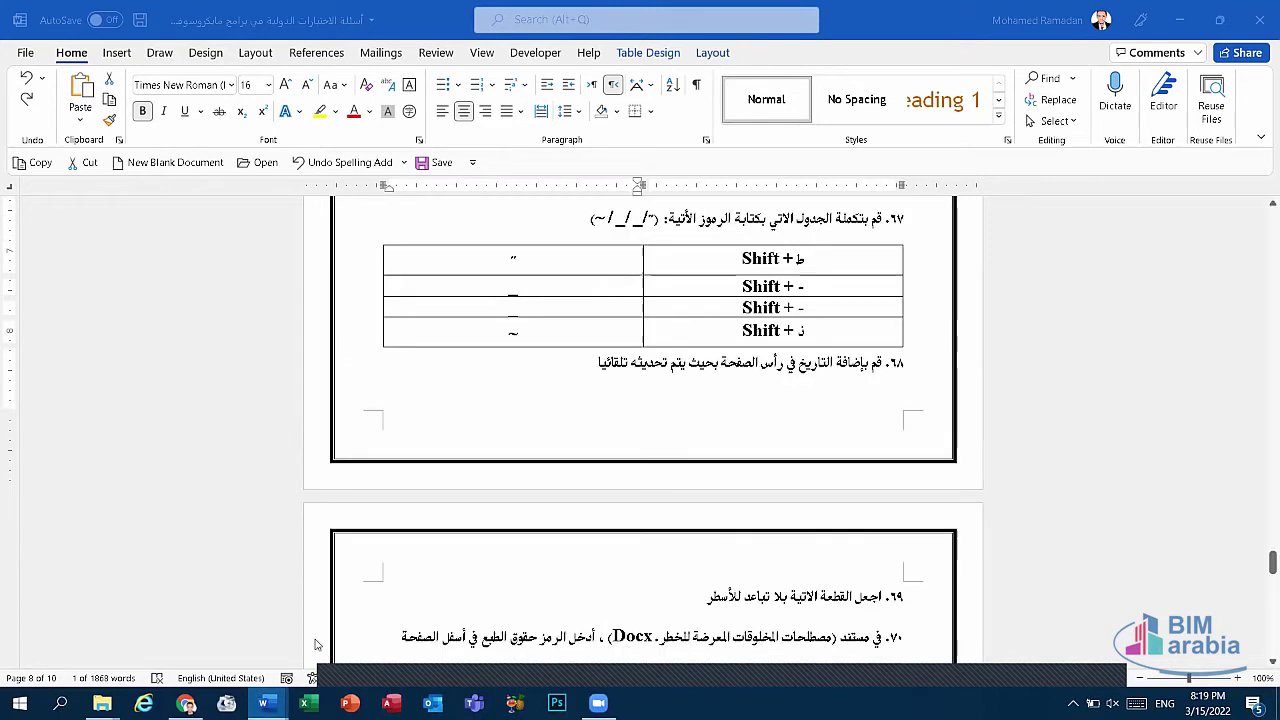
{"action": "mouse_move", "coordinate": [264, 703]}
{"action": "left_click", "coordinate": [340, 625]}
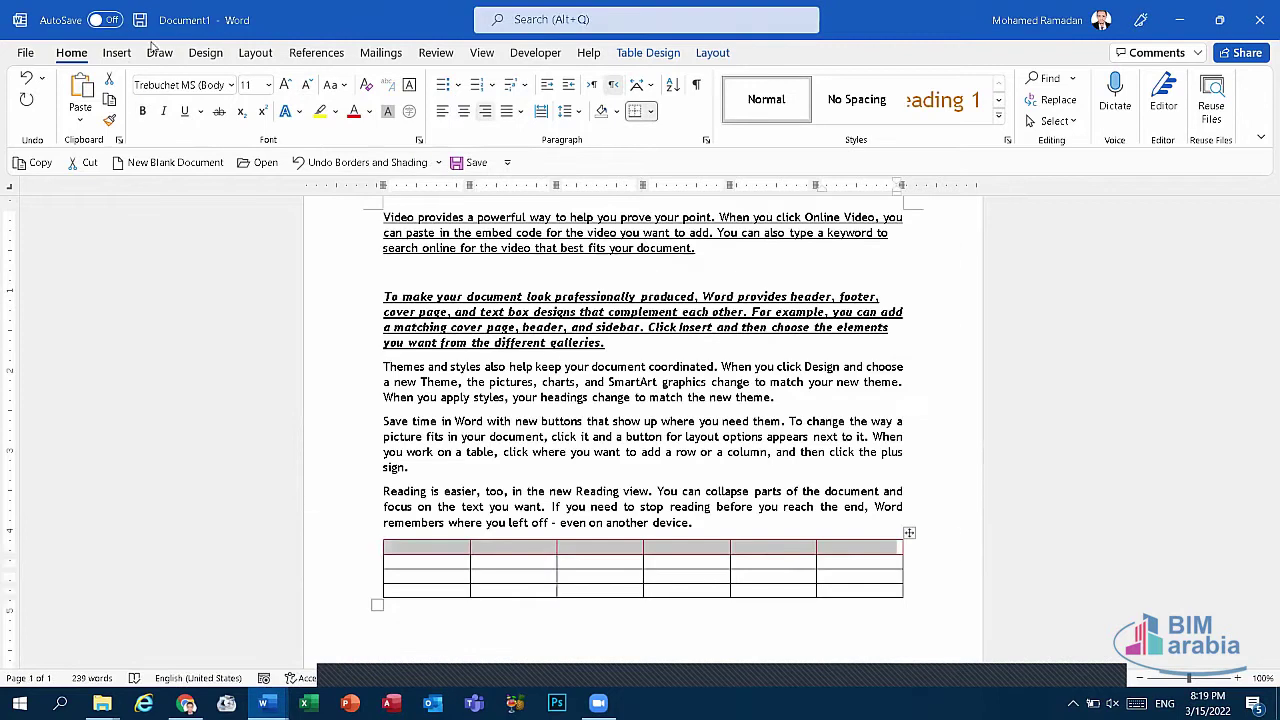
Choose Edit Header from Insert > Header to edit Document1's page header.
{"action": "left_click", "coordinate": [117, 52]}
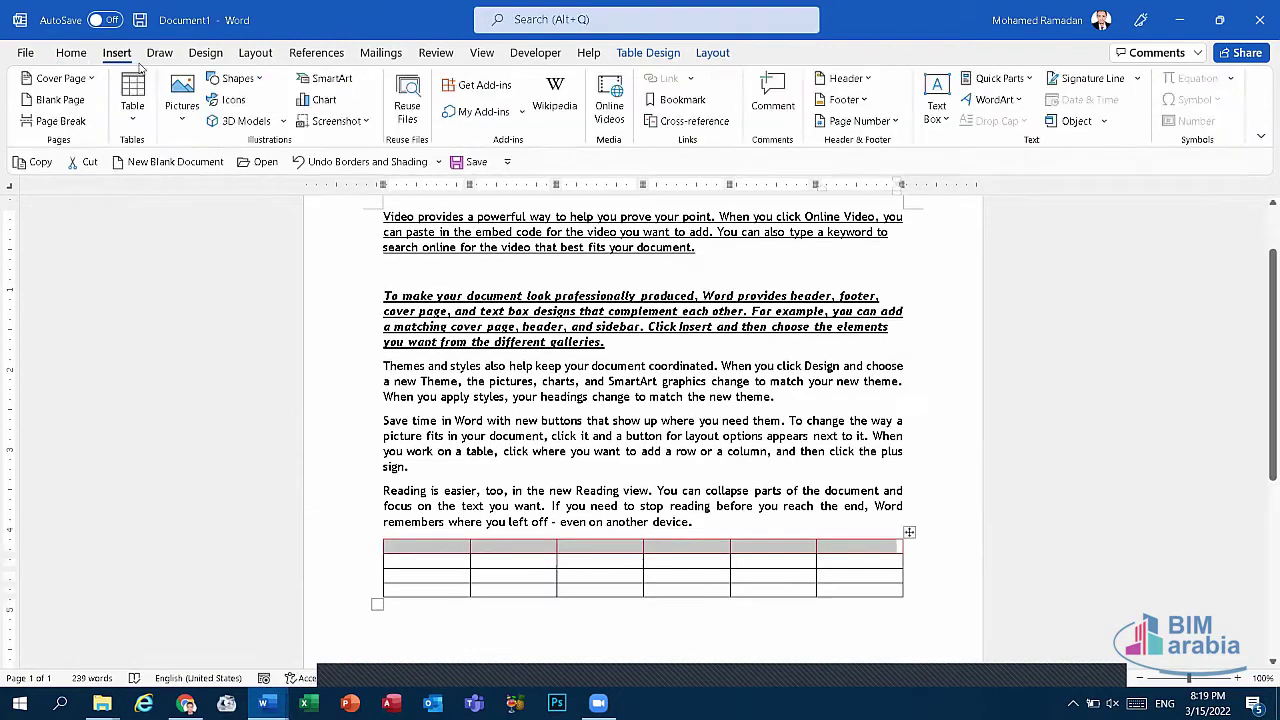
{"action": "left_click", "coordinate": [865, 83]}
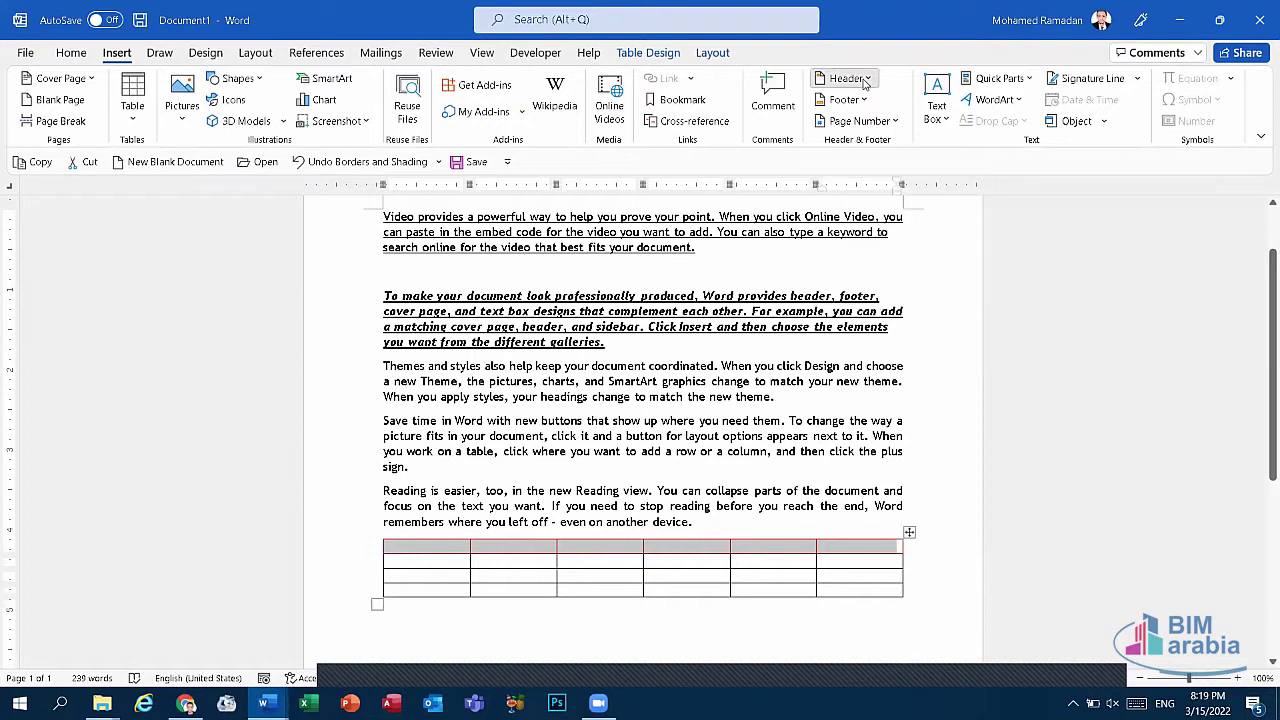
{"action": "left_click", "coordinate": [865, 83]}
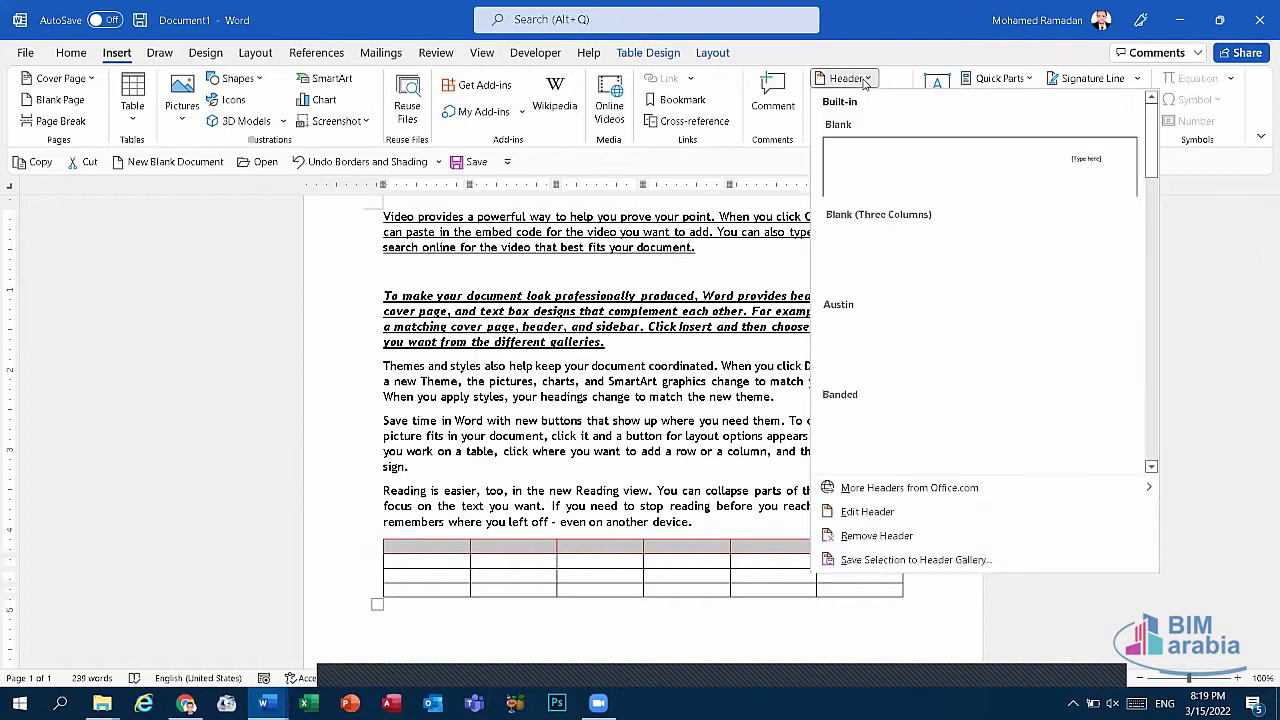
{"action": "left_click", "coordinate": [899, 513]}
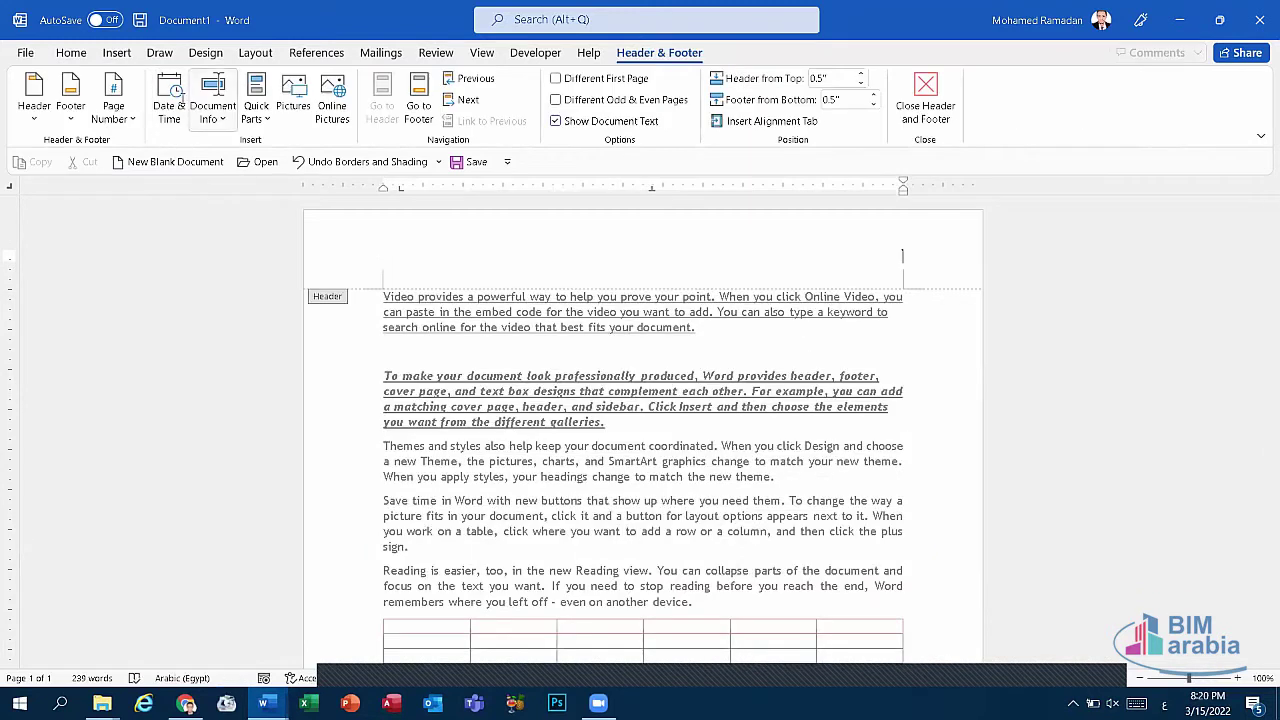
Insert the current date into Document1's header, set to update automatically.
{"action": "left_click", "coordinate": [169, 112]}
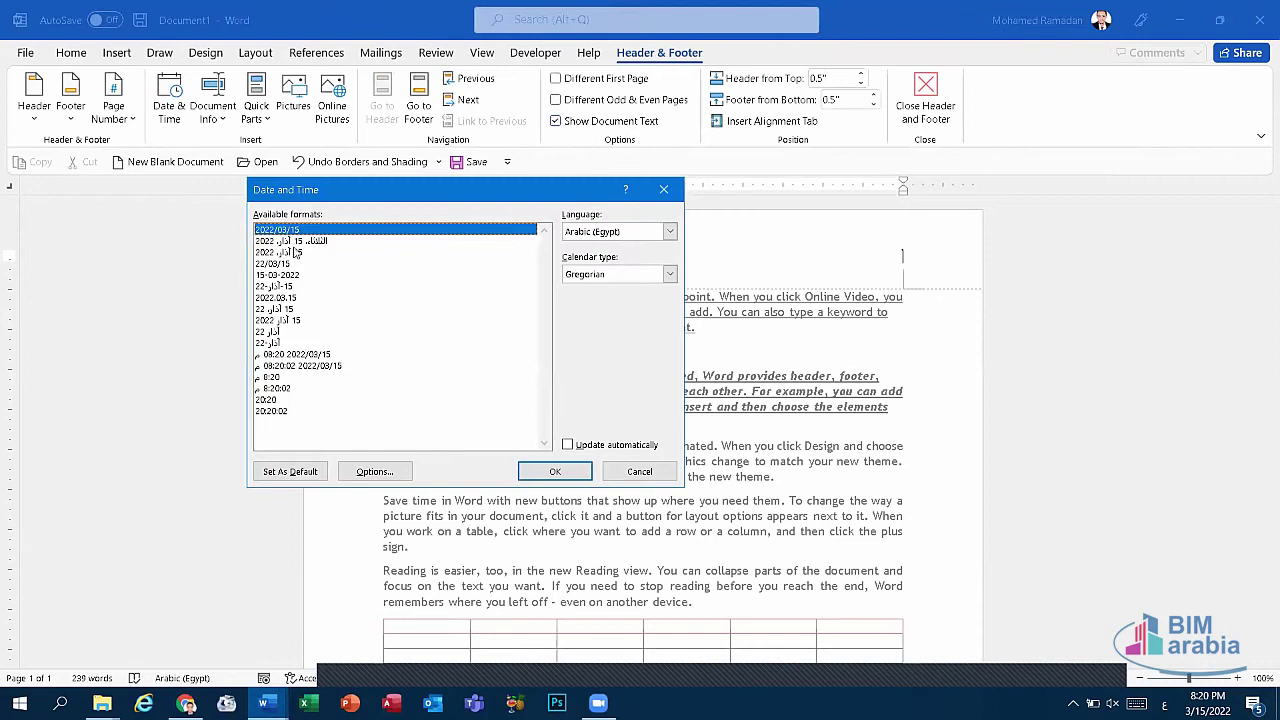
{"action": "left_click", "coordinate": [577, 474]}
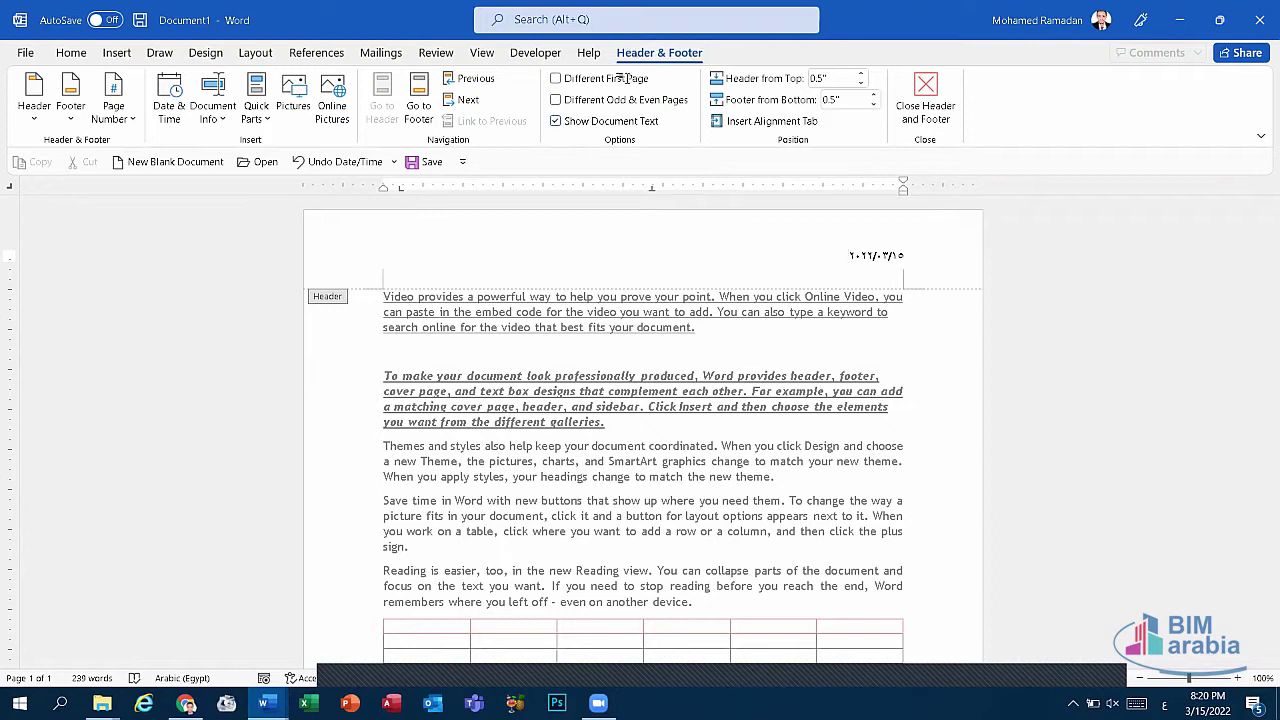
{"action": "left_click", "coordinate": [170, 106]}
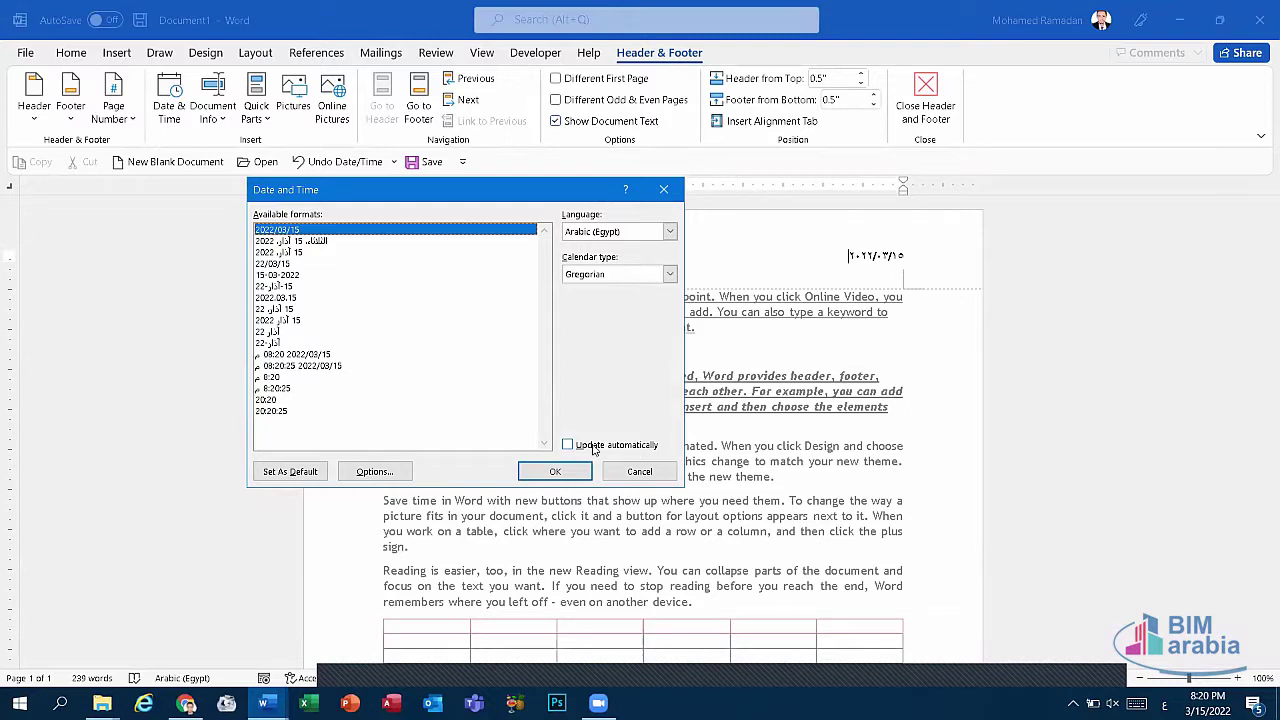
{"action": "left_click", "coordinate": [598, 446]}
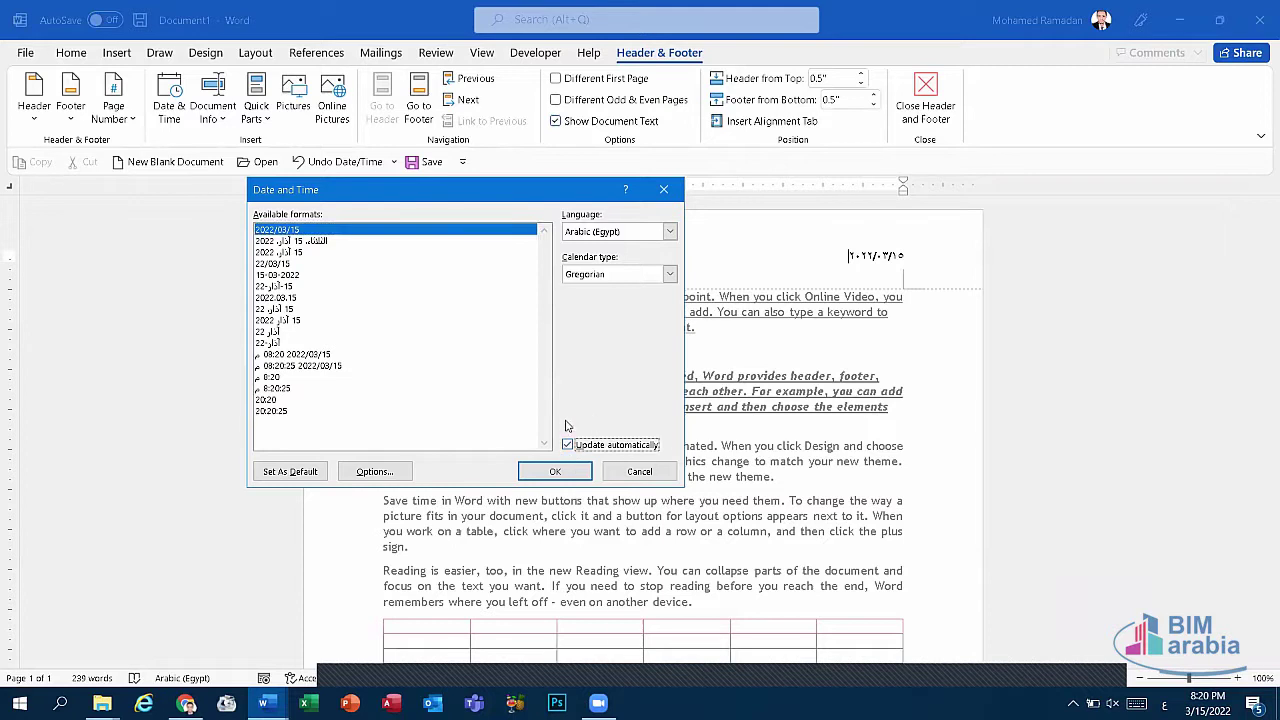
{"action": "left_click", "coordinate": [543, 477]}
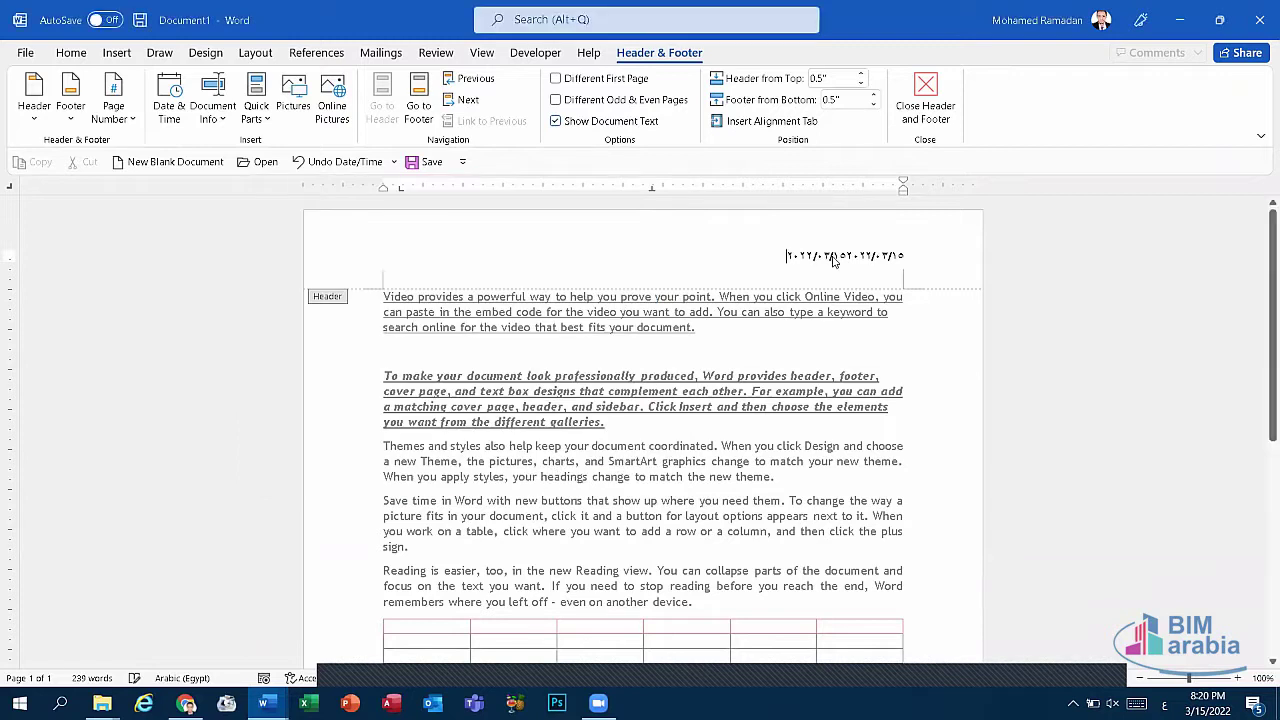
Delete the duplicated header date and return to the body text.
{"action": "left_click_drag", "start_coordinate": [892, 256], "coordinate": [784, 256]}
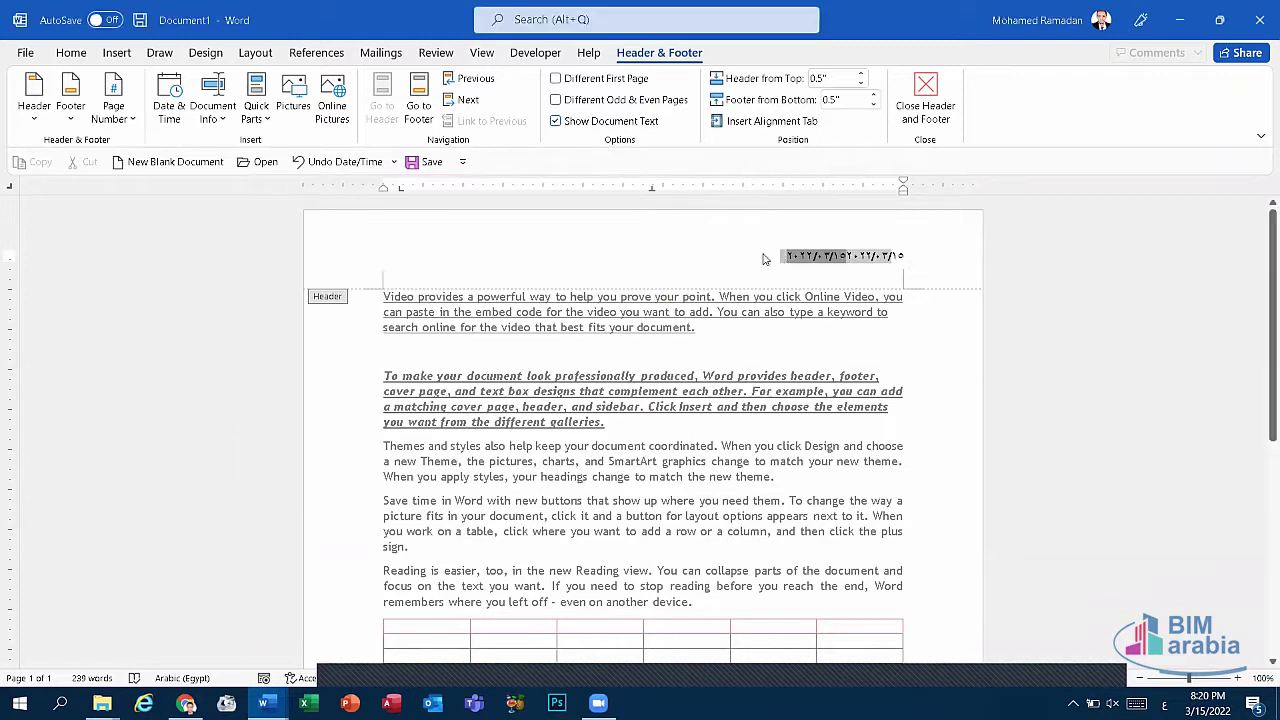
{"action": "key", "text": "Delete"}
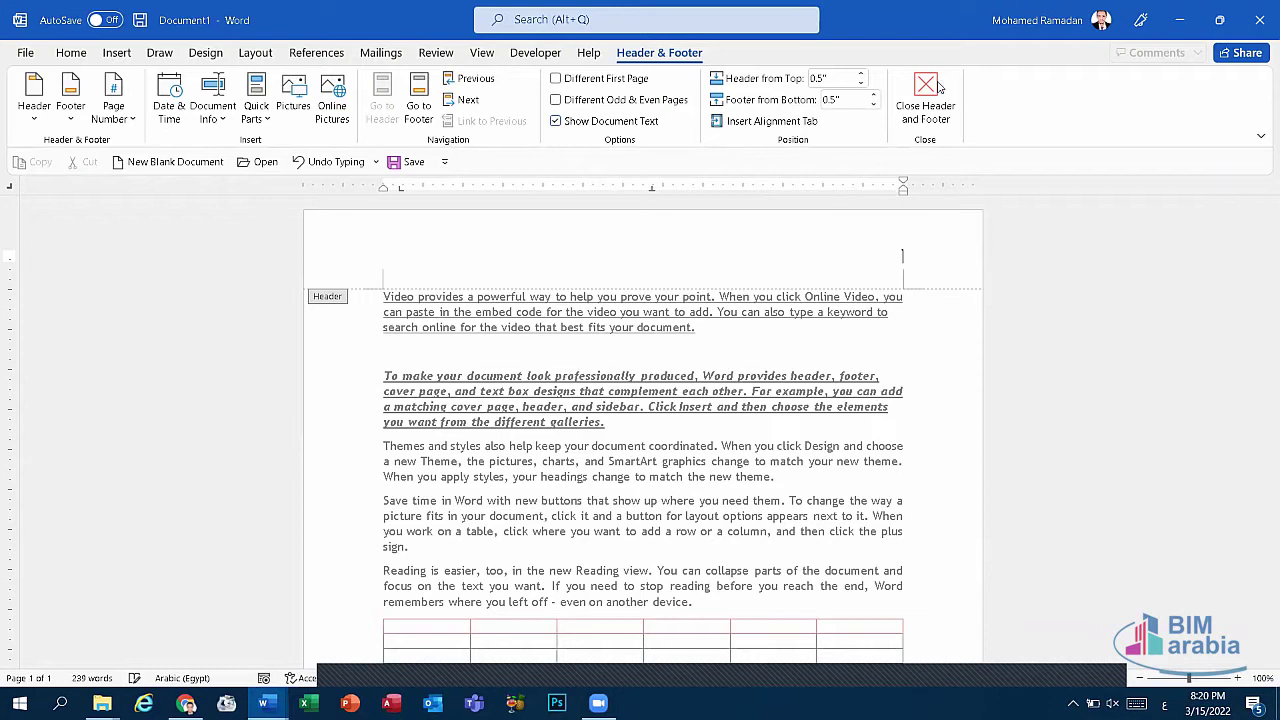
{"action": "left_click", "coordinate": [925, 100]}
{"action": "left_click", "coordinate": [263, 703]}
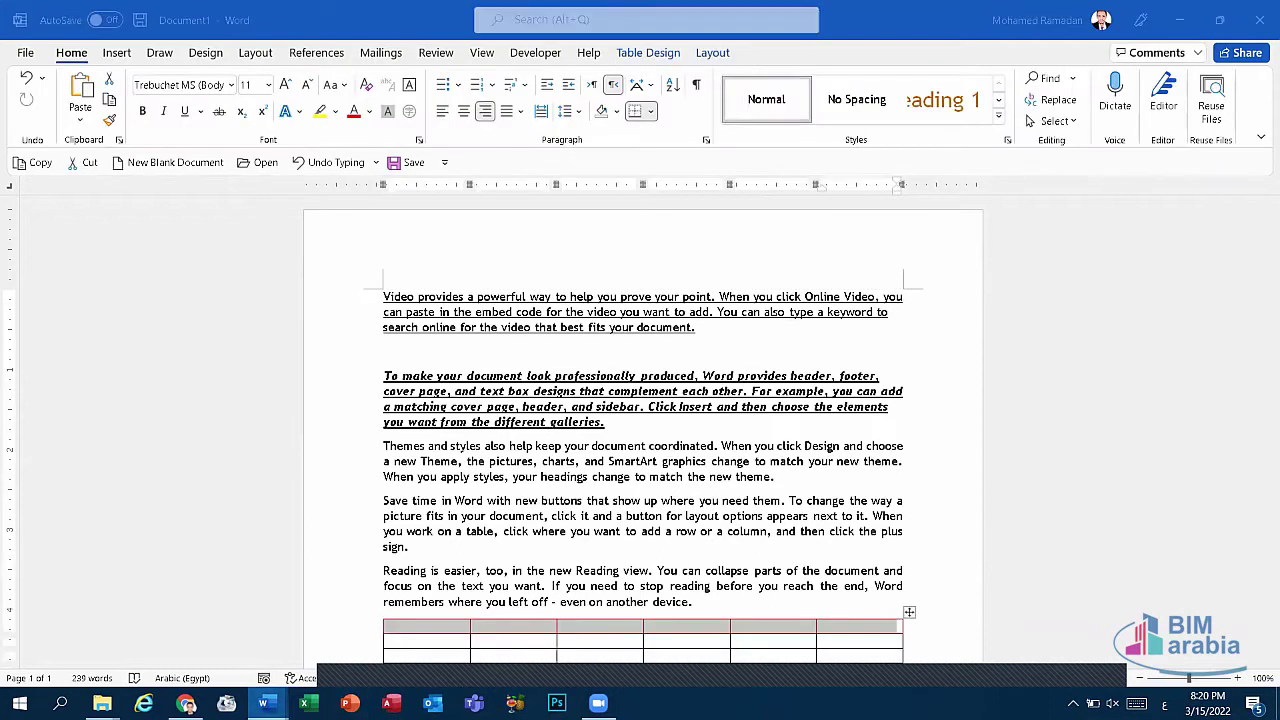
{"action": "left_click", "coordinate": [175, 630]}
{"action": "scroll", "coordinate": [815, 410], "scroll_direction": "down", "scroll_amount": 2}
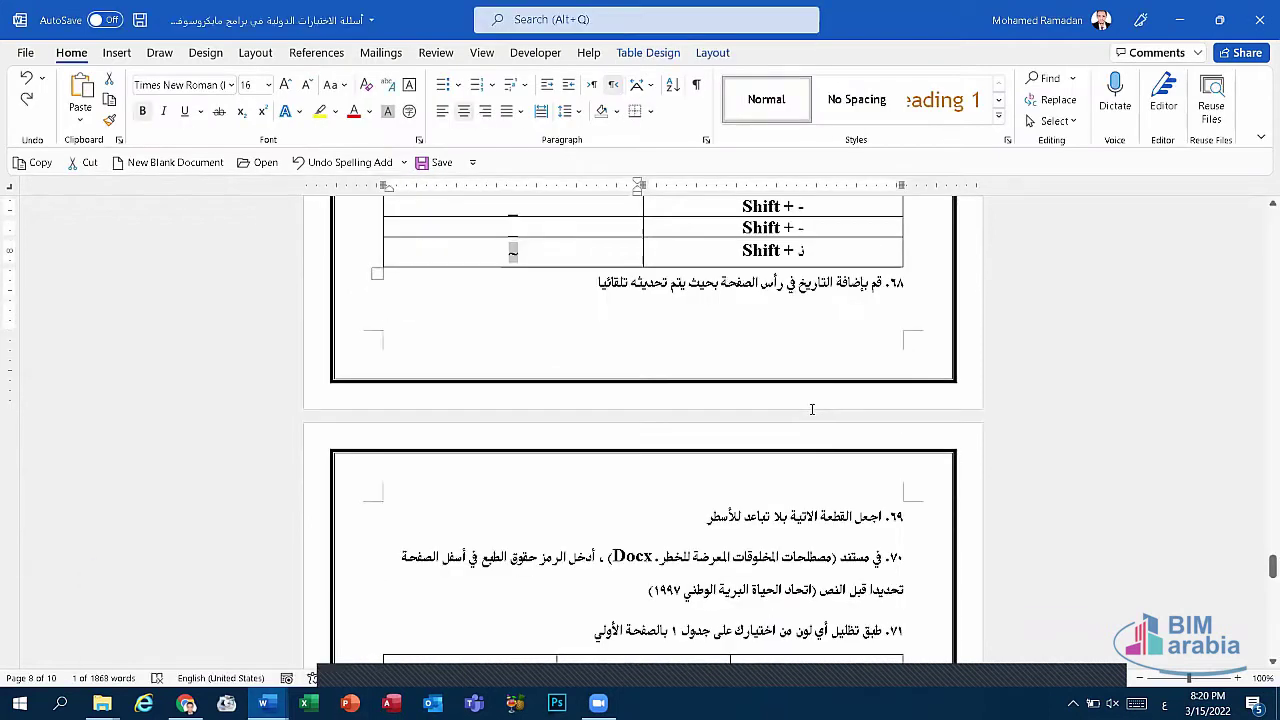
{"action": "scroll", "coordinate": [815, 410], "scroll_direction": "down", "scroll_amount": 1}
{"action": "scroll", "coordinate": [910, 413], "scroll_direction": "down", "scroll_amount": 2}
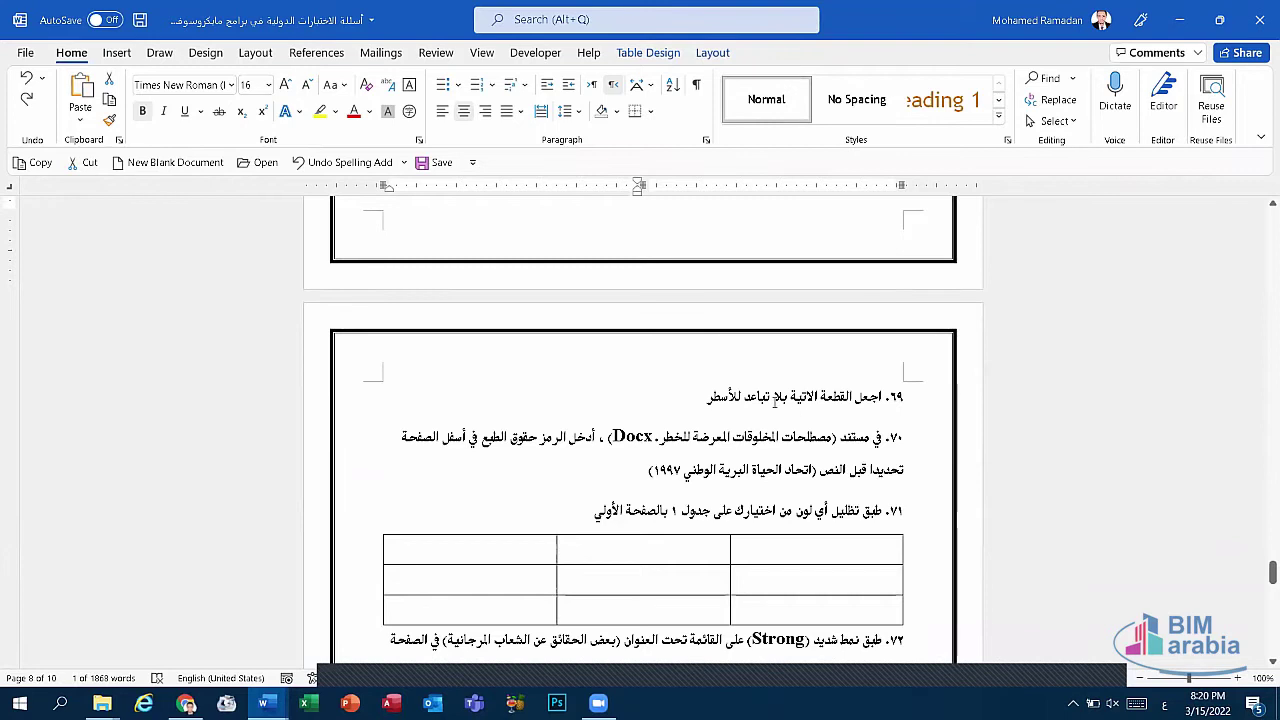
{"action": "left_click", "coordinate": [263, 703]}
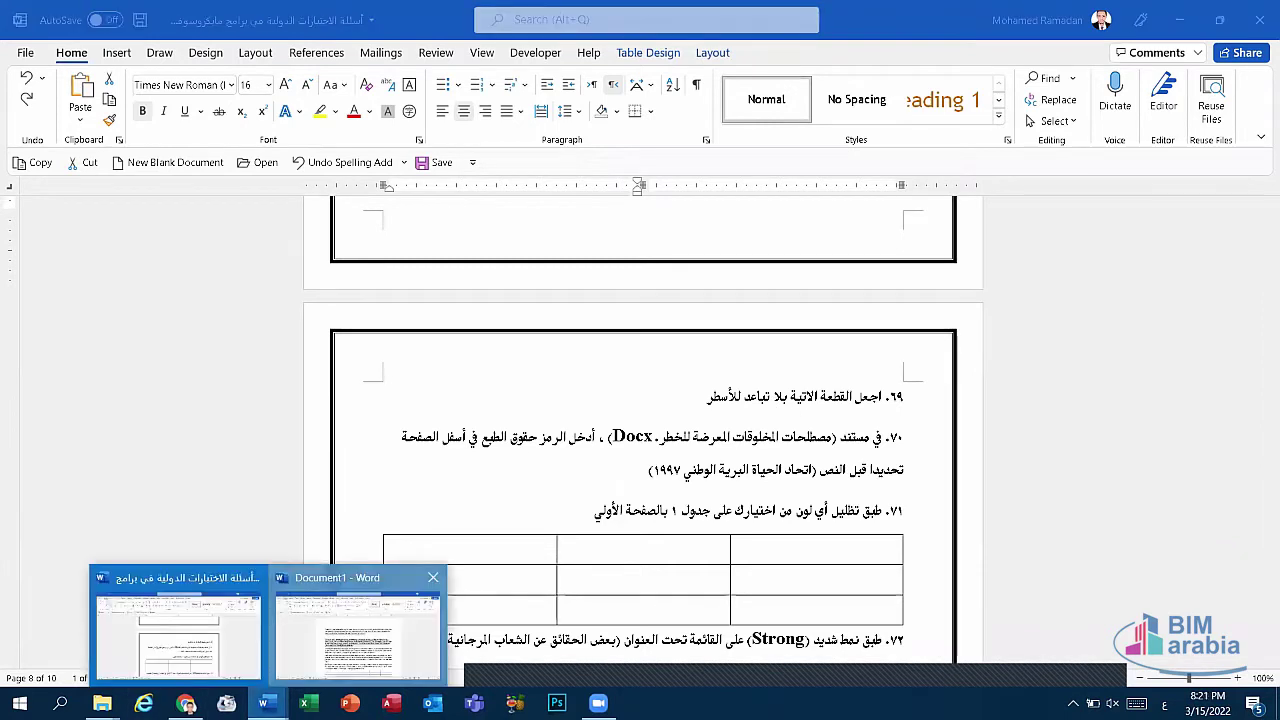
{"action": "left_click", "coordinate": [357, 640]}
{"action": "left_click_drag", "start_coordinate": [695, 603], "coordinate": [358, 257]}
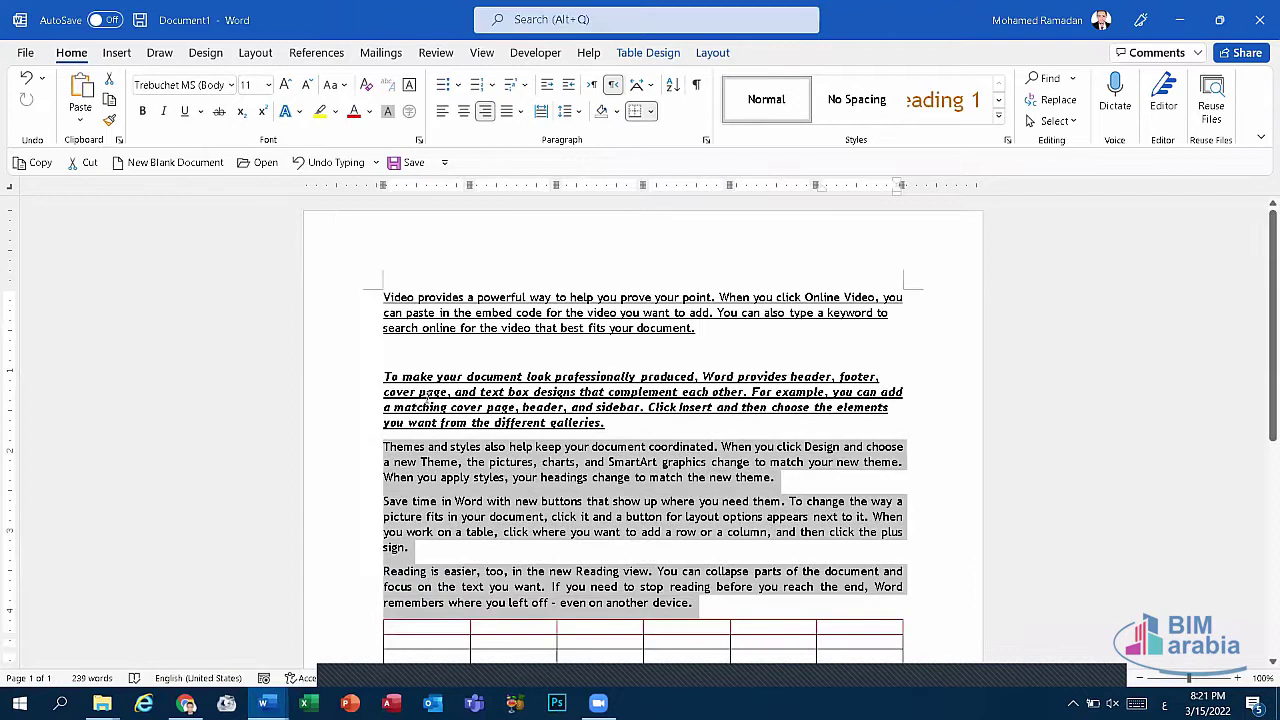
Set the selected text's line spacing to 2.0 and remove space after paragraphs.
{"action": "left_click", "coordinate": [566, 112]}
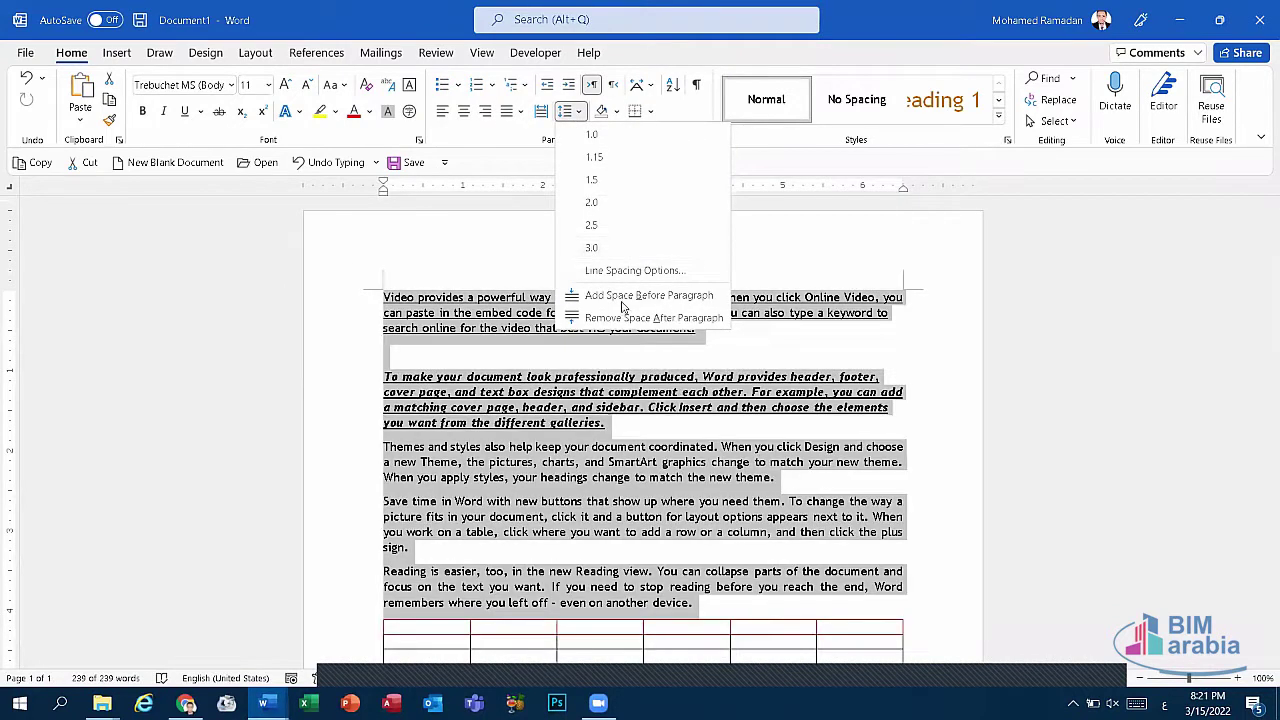
{"action": "left_click", "coordinate": [592, 202]}
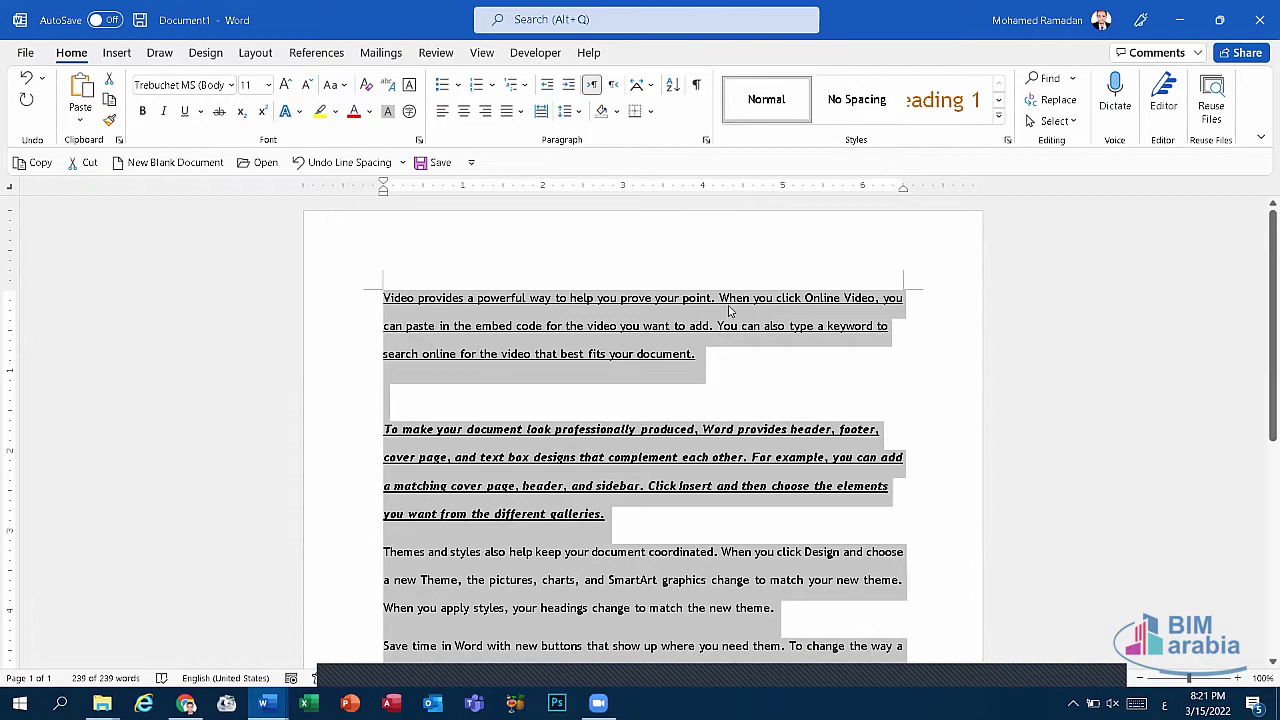
{"action": "left_click", "coordinate": [572, 112]}
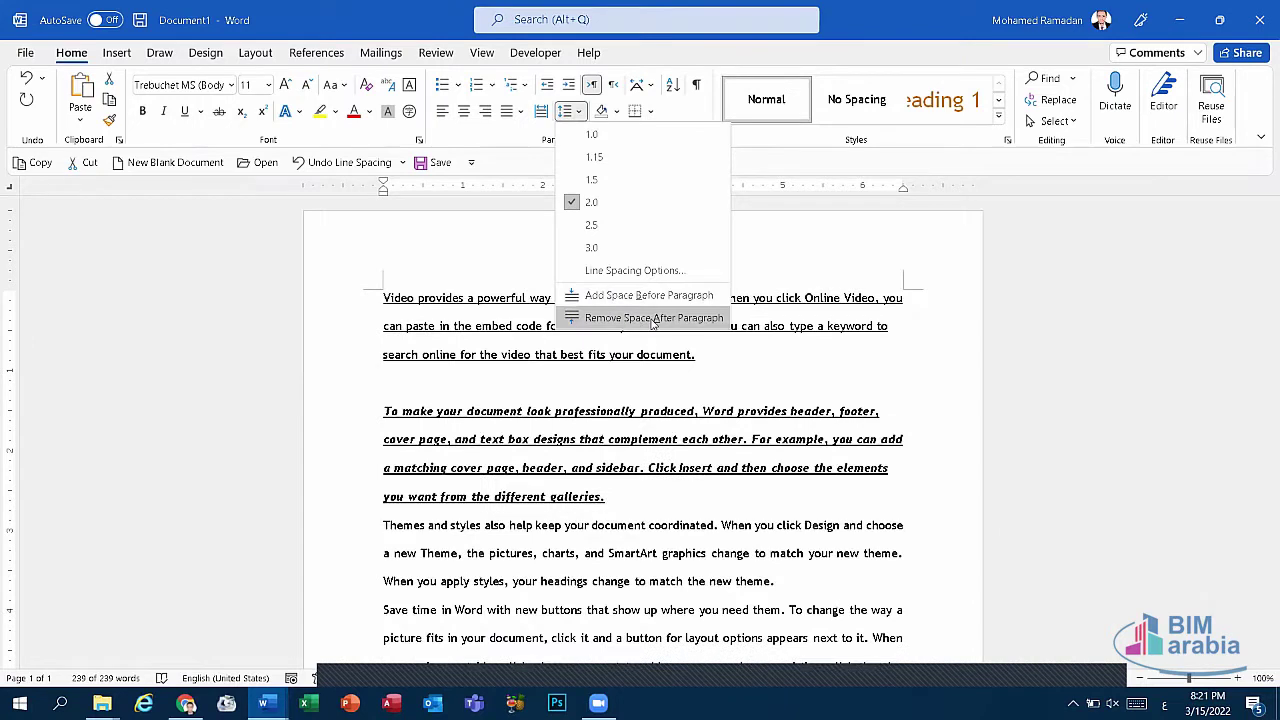
{"action": "left_click", "coordinate": [656, 318]}
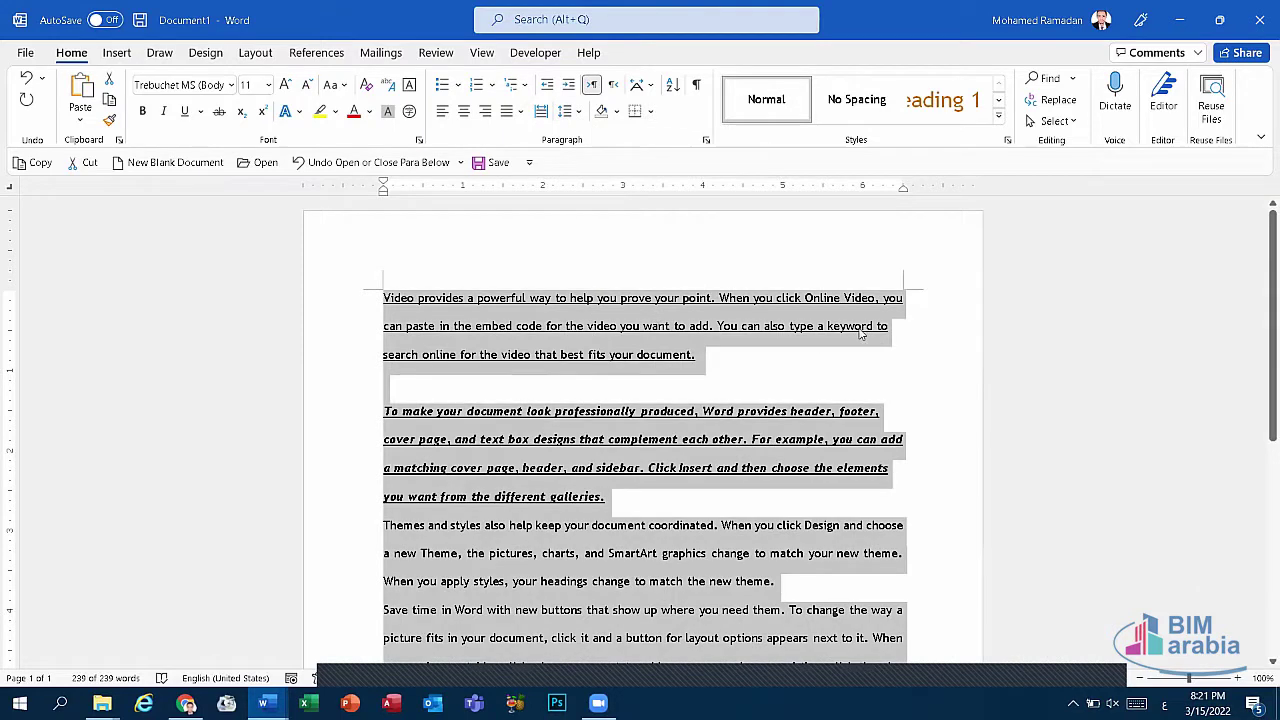
Delete the empty line after the first paragraph in Document1.
{"action": "left_click", "coordinate": [265, 703]}
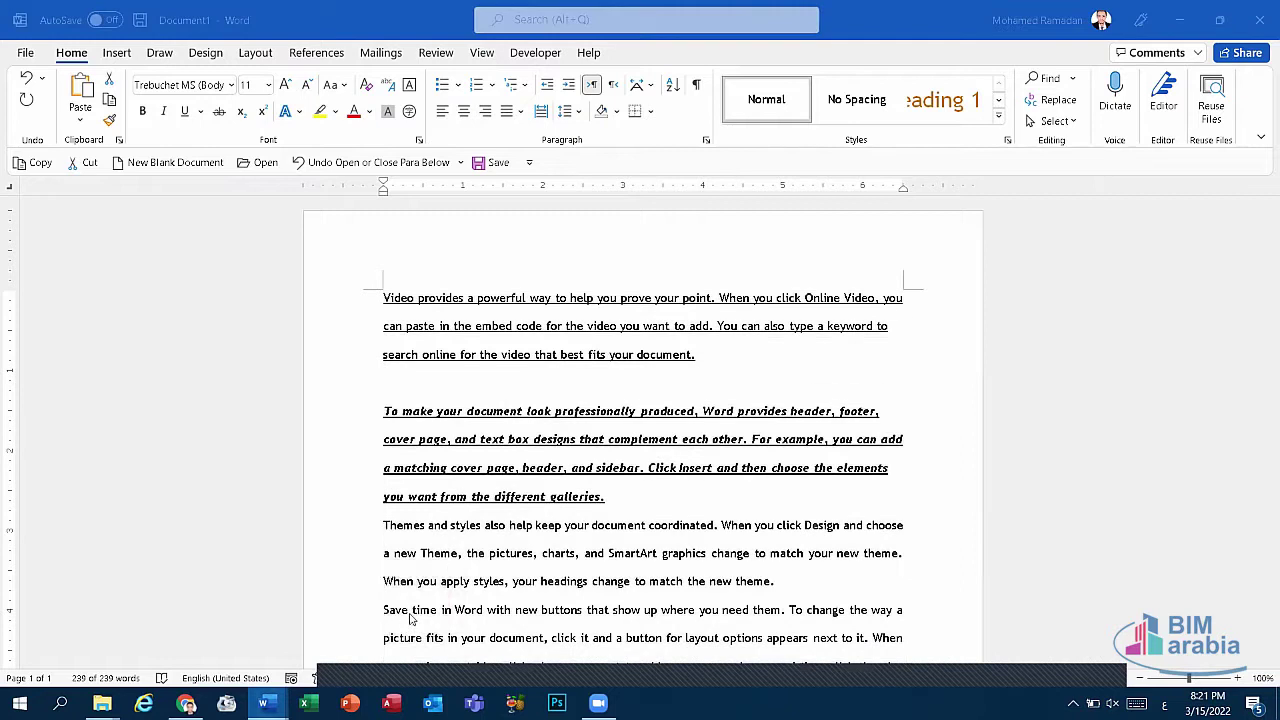
{"action": "left_click", "coordinate": [400, 392]}
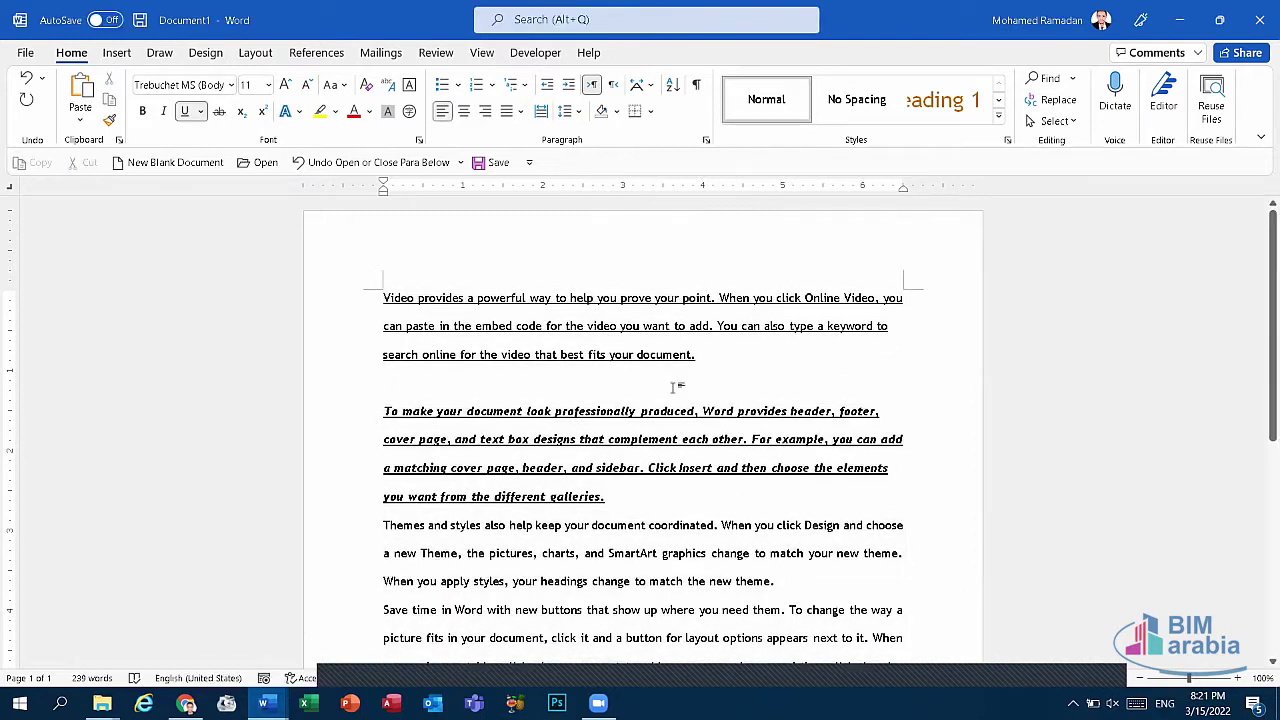
{"action": "key", "text": "BackSpace"}
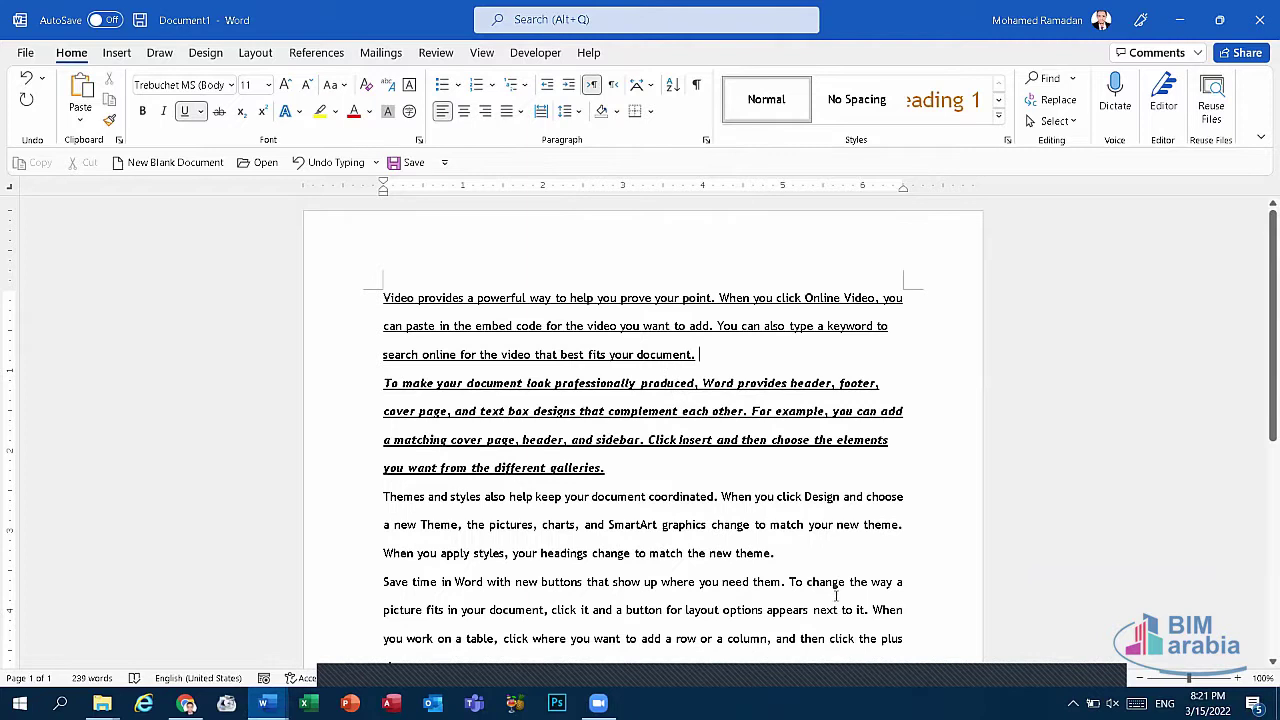
Reselect the paragraphs, confirm no space after them, and select all the text.
{"action": "left_click_drag", "start_coordinate": [441, 661], "coordinate": [309, 257]}
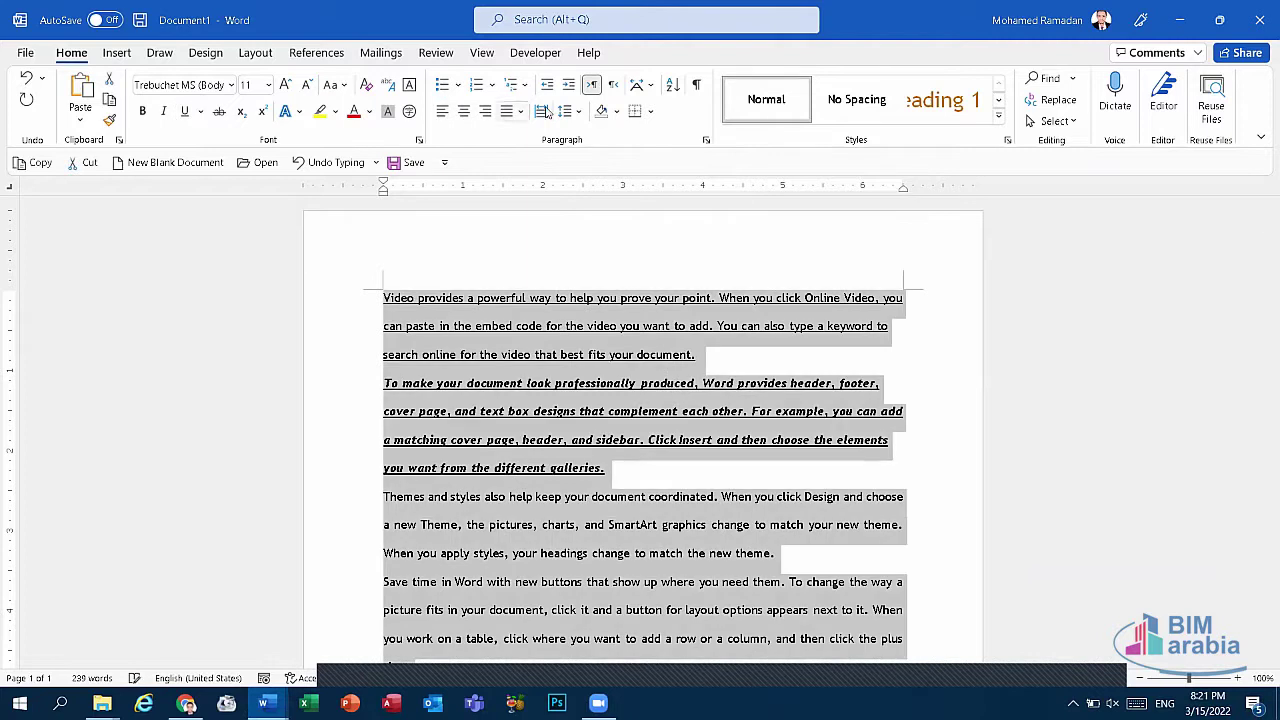
{"action": "left_click", "coordinate": [574, 111]}
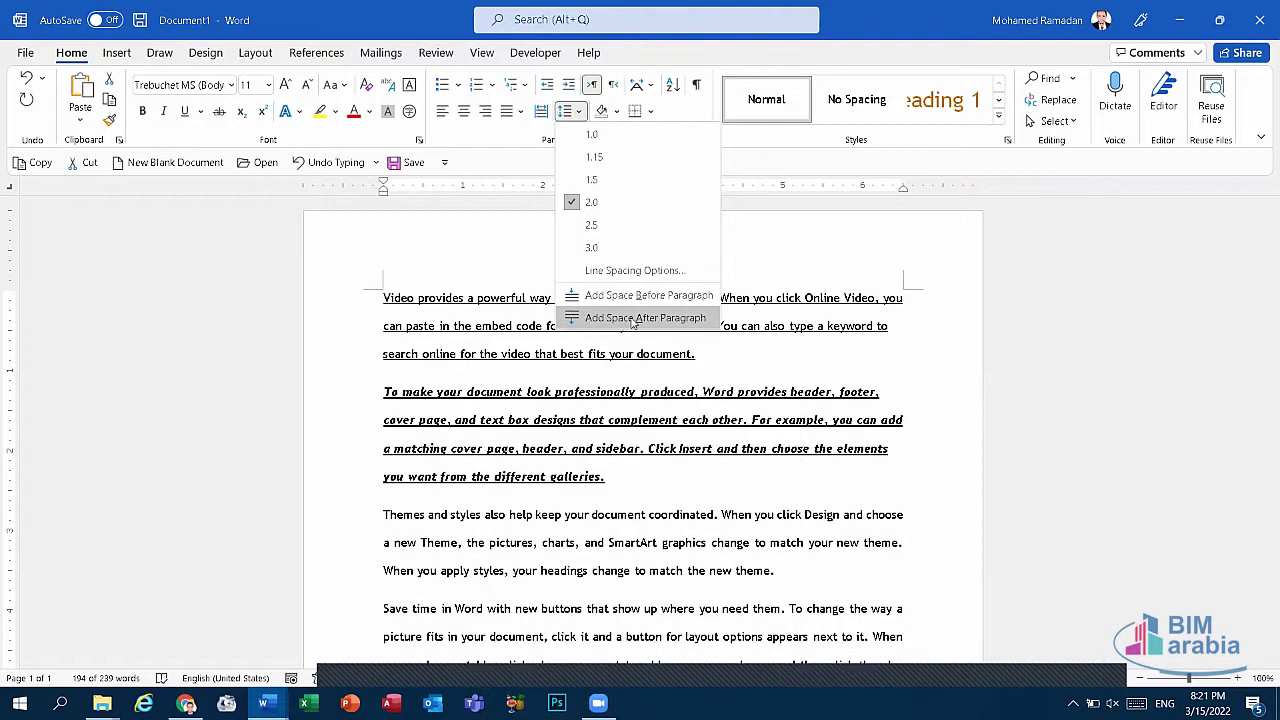
{"action": "left_click", "coordinate": [622, 321]}
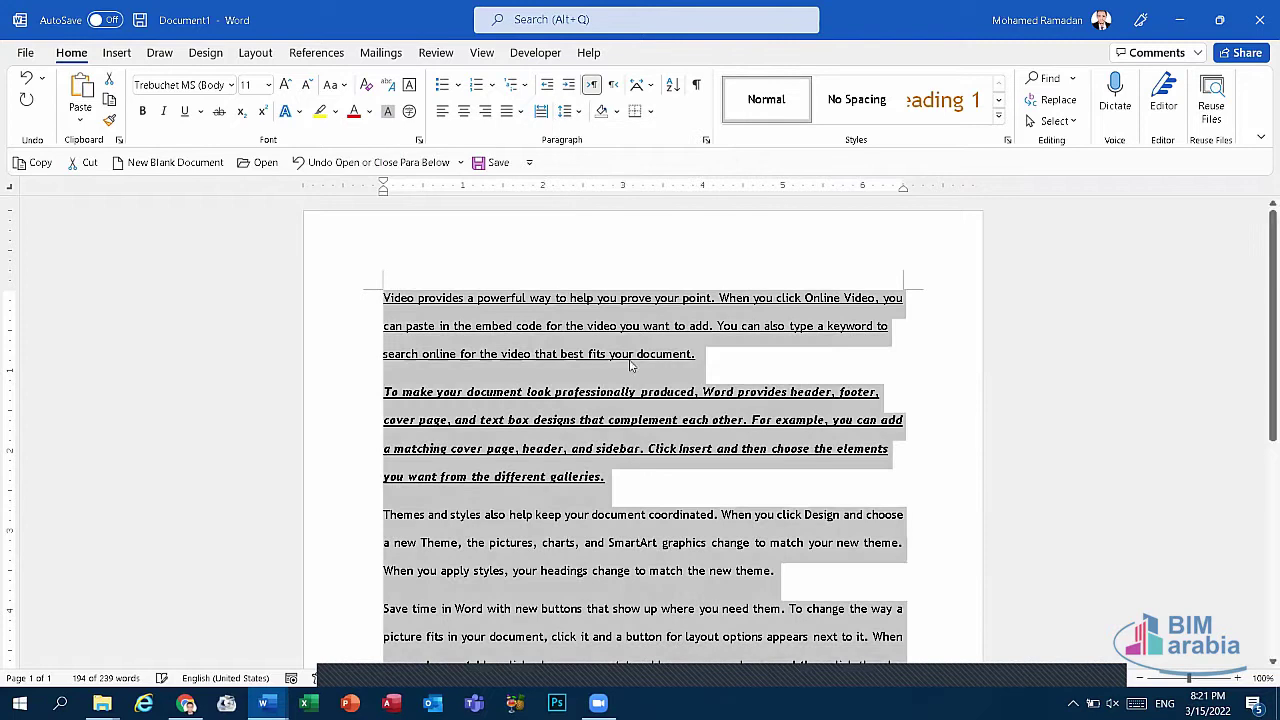
{"action": "left_click", "coordinate": [585, 116]}
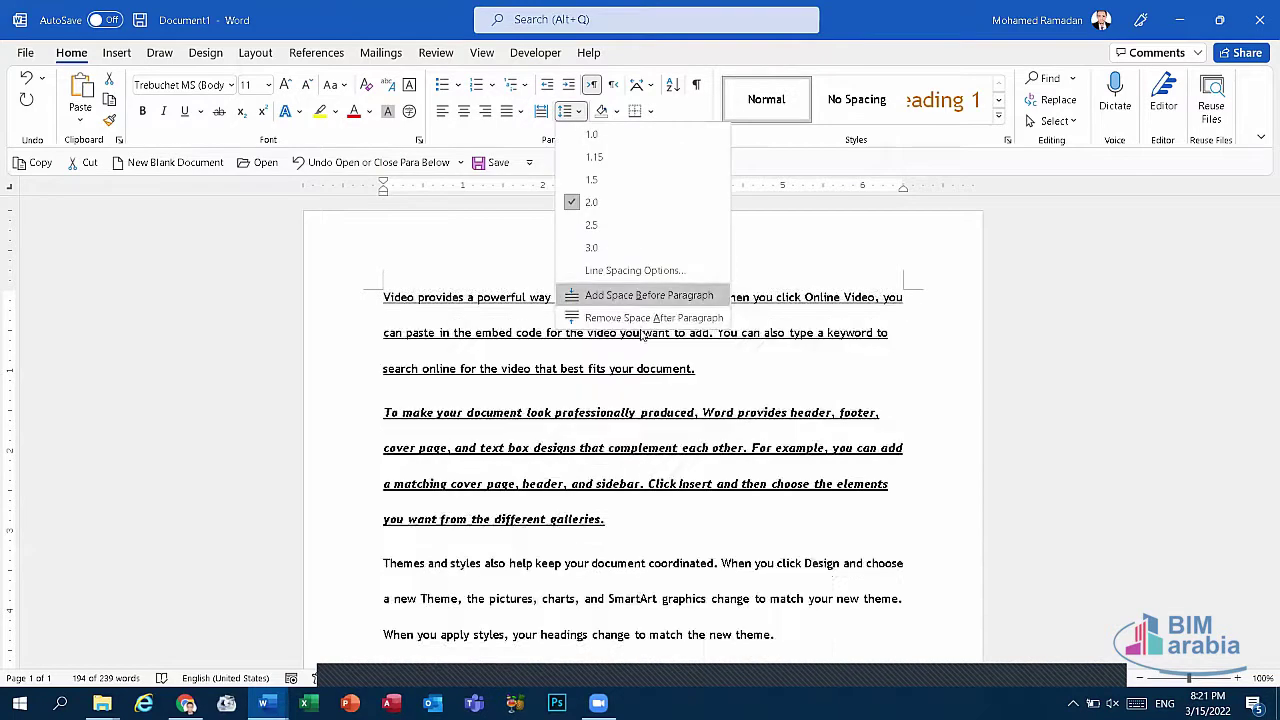
{"action": "left_click", "coordinate": [637, 318]}
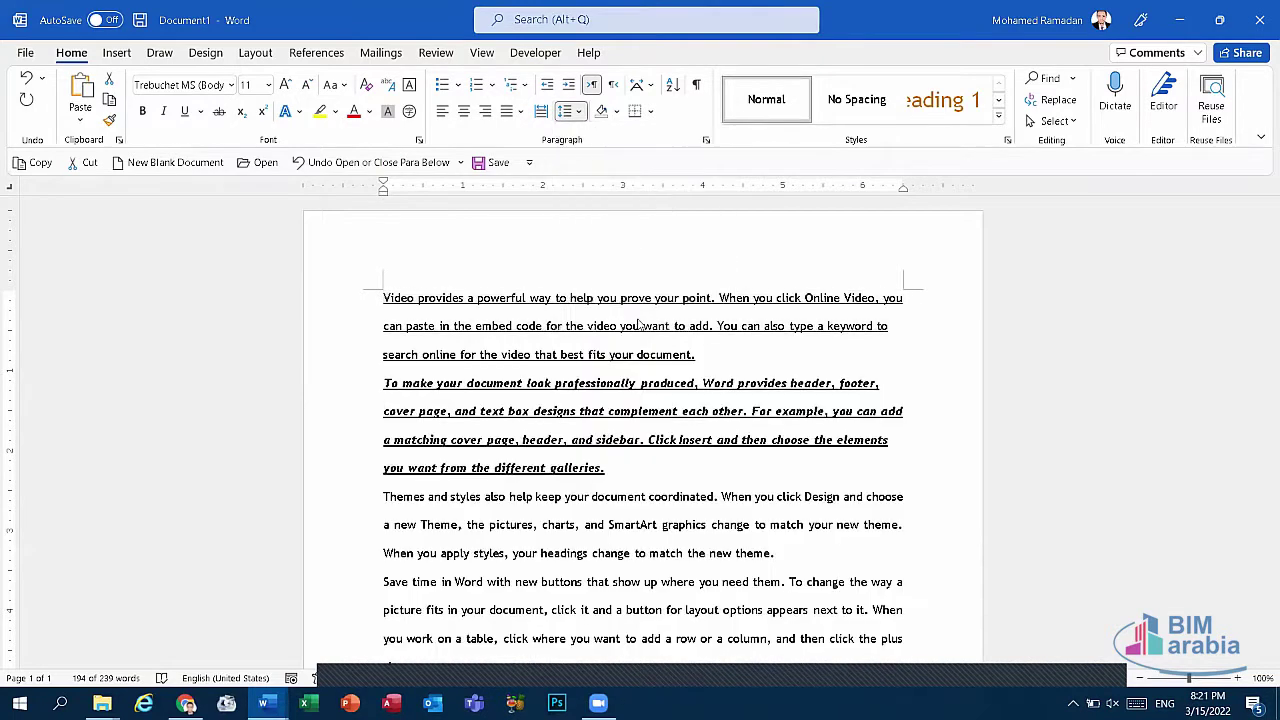
{"action": "key", "text": "ctrl+a"}
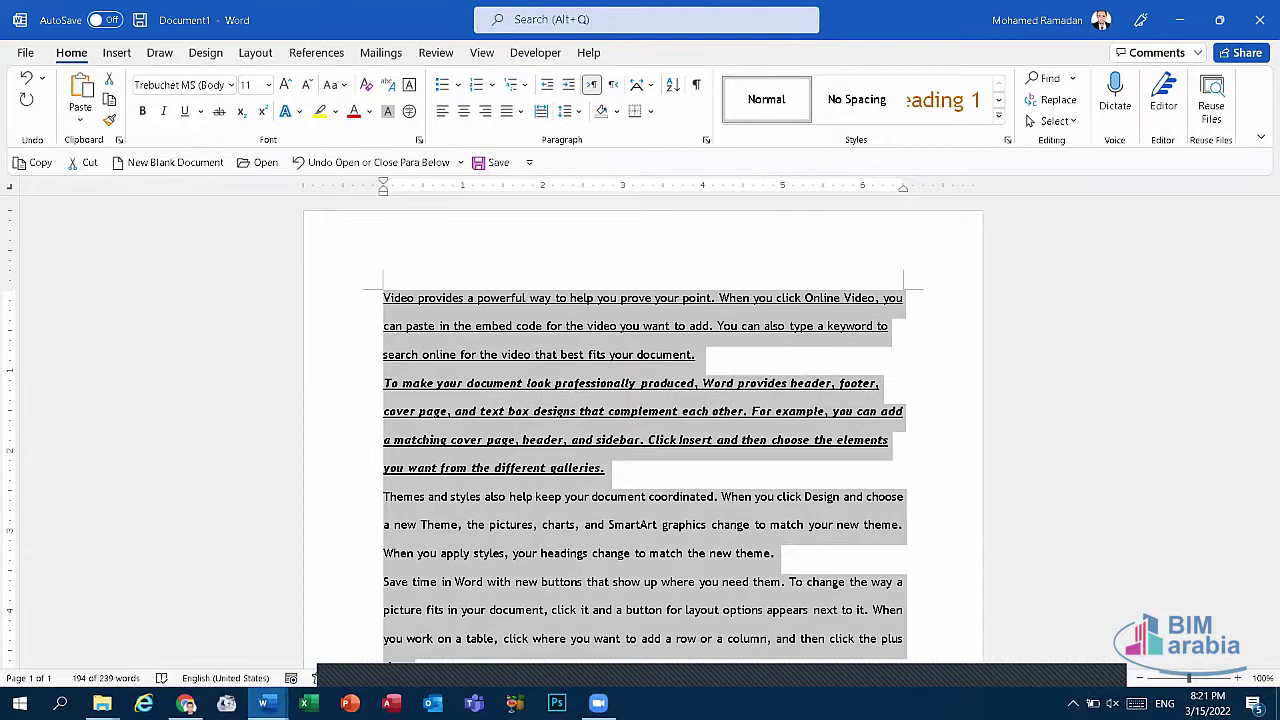
{"action": "left_click", "coordinate": [264, 703]}
Fix the joined words in item ٦٩, then add and remove a © after ١٩٩٧ in item ٧٠.
{"action": "key", "text": "BackSpace"}
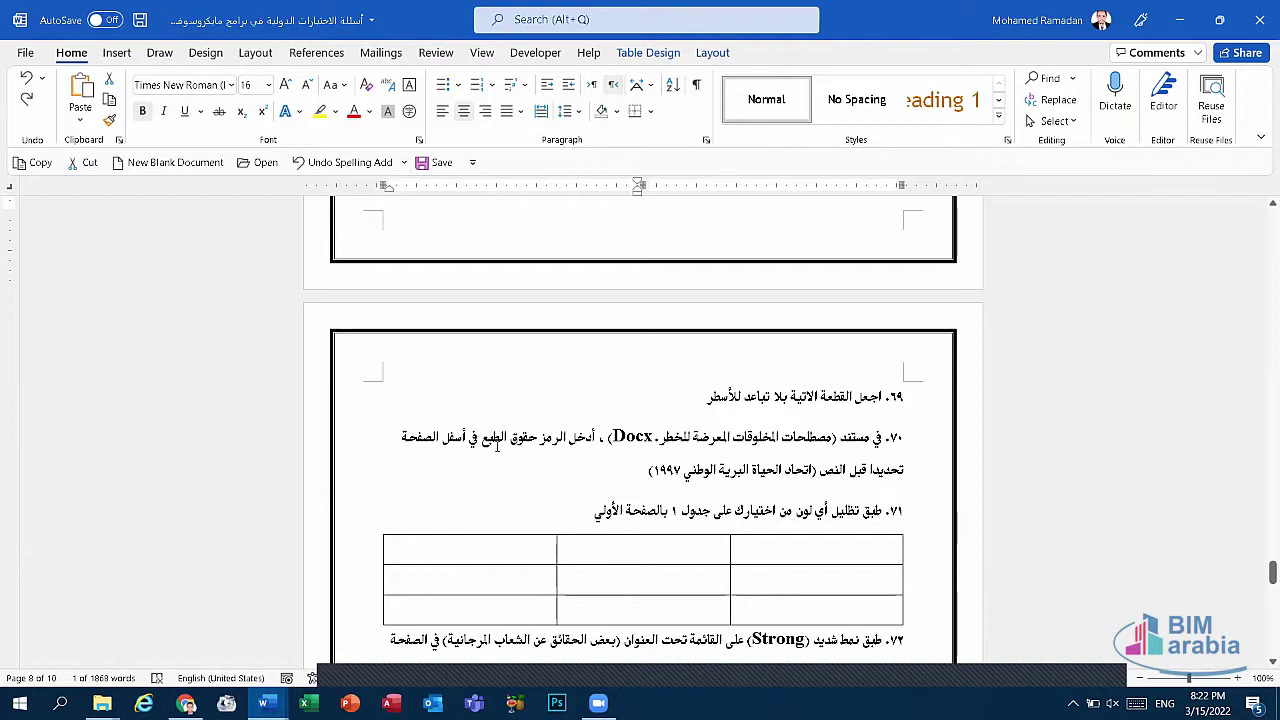
{"action": "left_click", "coordinate": [630, 478]}
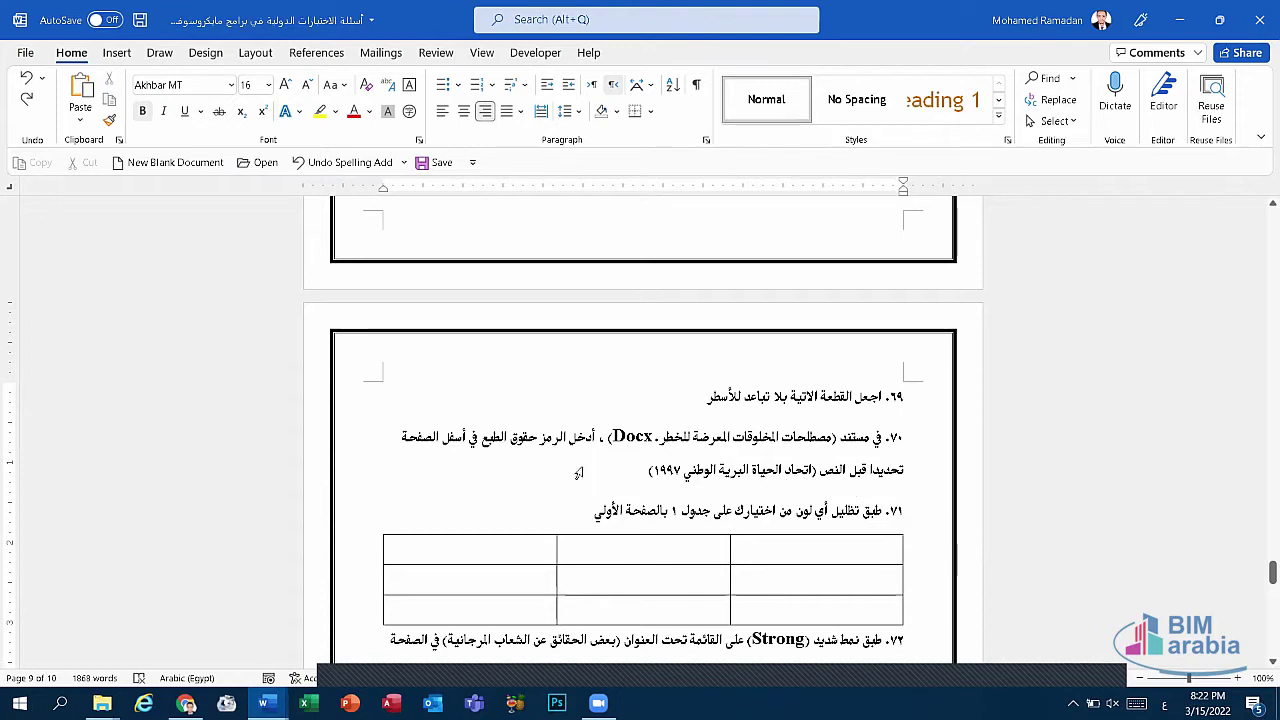
{"action": "left_click", "coordinate": [132, 56]}
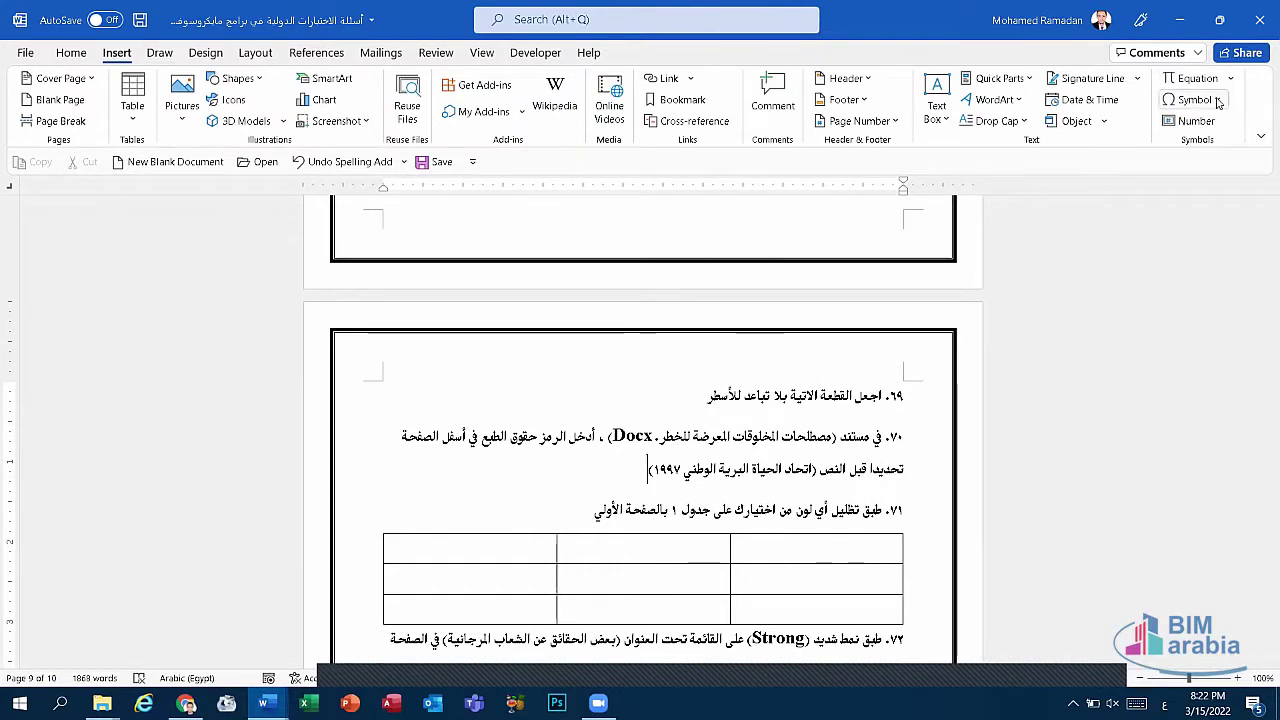
{"action": "left_click", "coordinate": [1217, 100]}
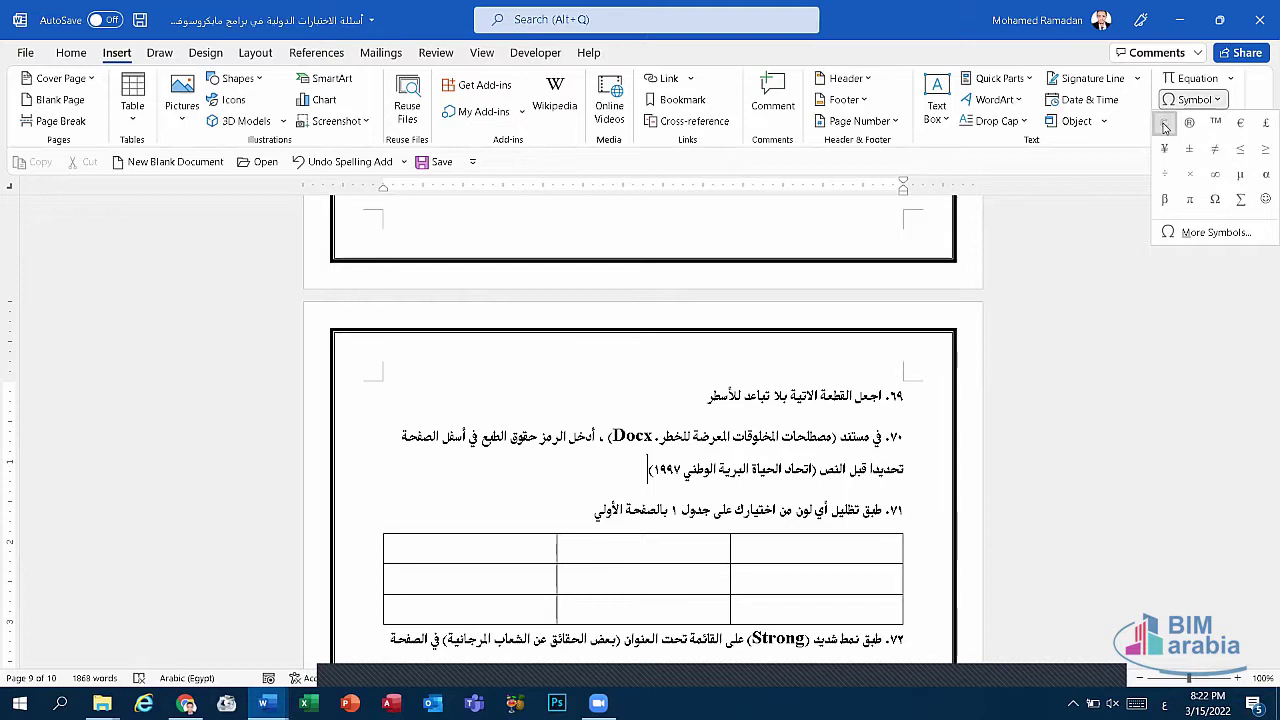
{"action": "left_click", "coordinate": [1164, 124]}
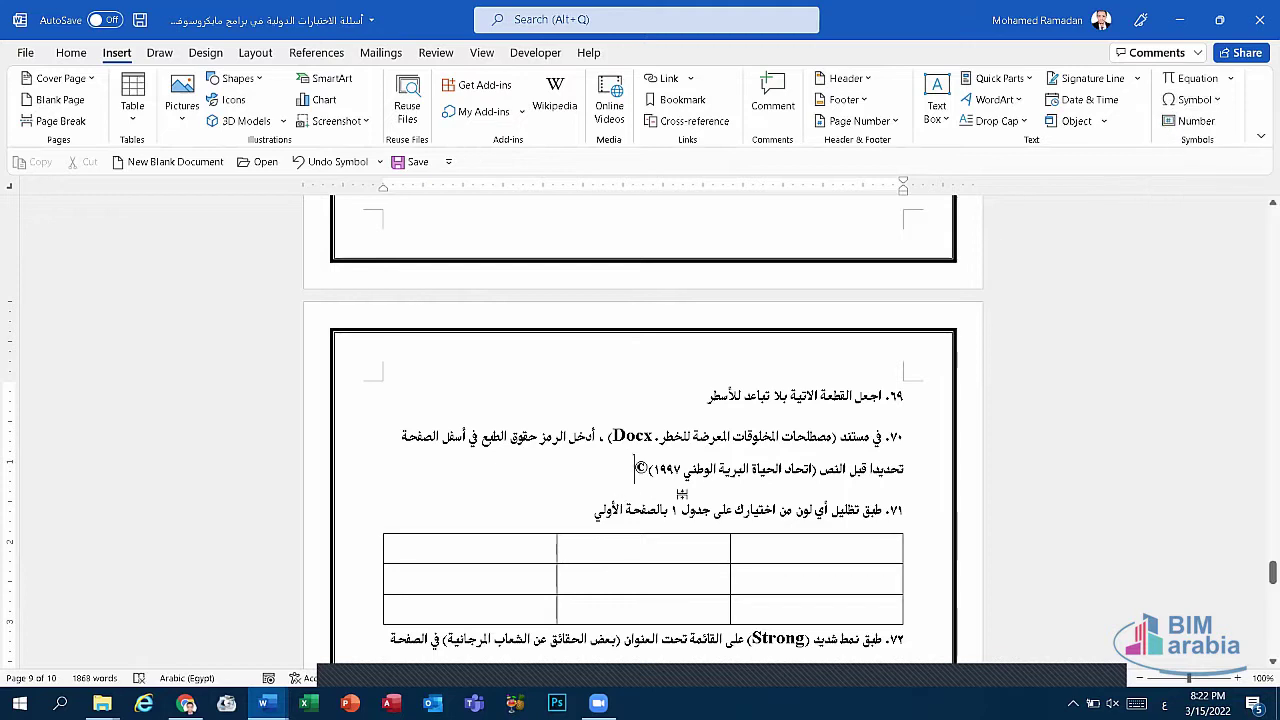
{"action": "key", "text": "BackSpace"}
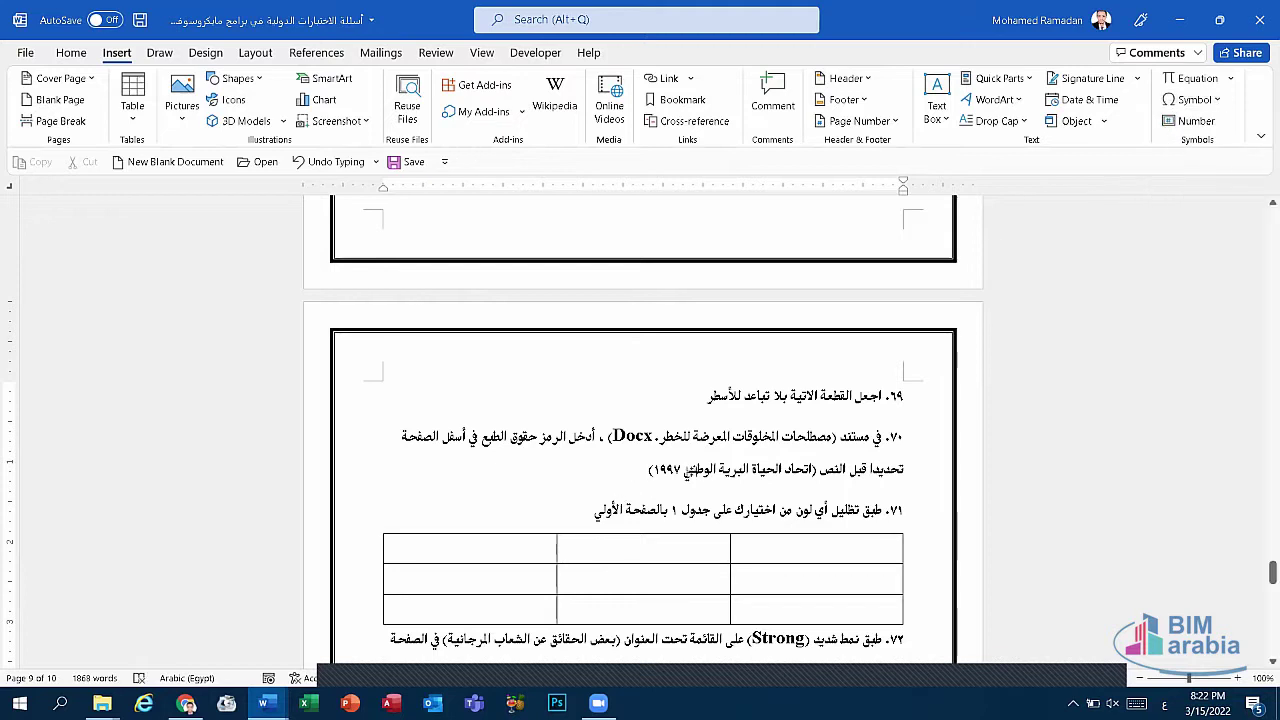
{"action": "scroll", "coordinate": [741, 430], "scroll_direction": "down", "scroll_amount": 2}
{"action": "scroll", "coordinate": [741, 430], "scroll_direction": "down", "scroll_amount": 1}
{"action": "scroll", "coordinate": [741, 430], "scroll_direction": "down", "scroll_amount": 1}
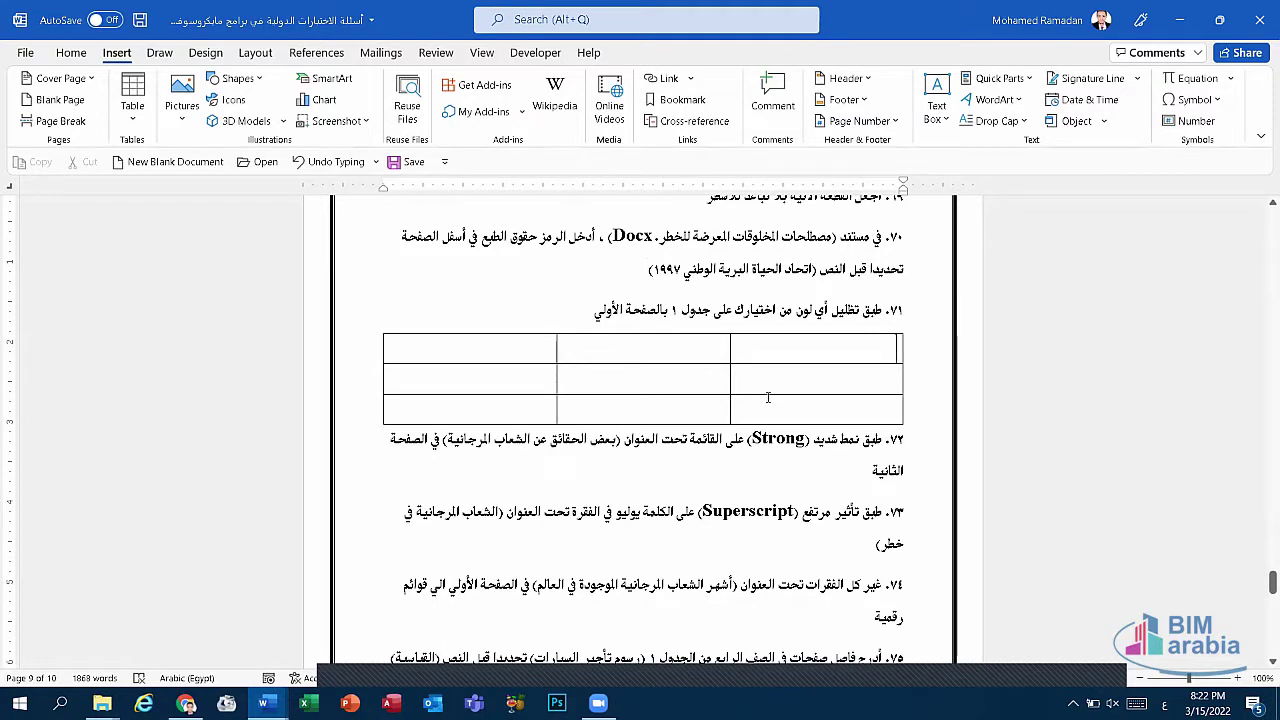
Try yellow Shading on all cells of task 71's table, then undo it.
{"action": "left_click_drag", "start_coordinate": [773, 346], "coordinate": [508, 407]}
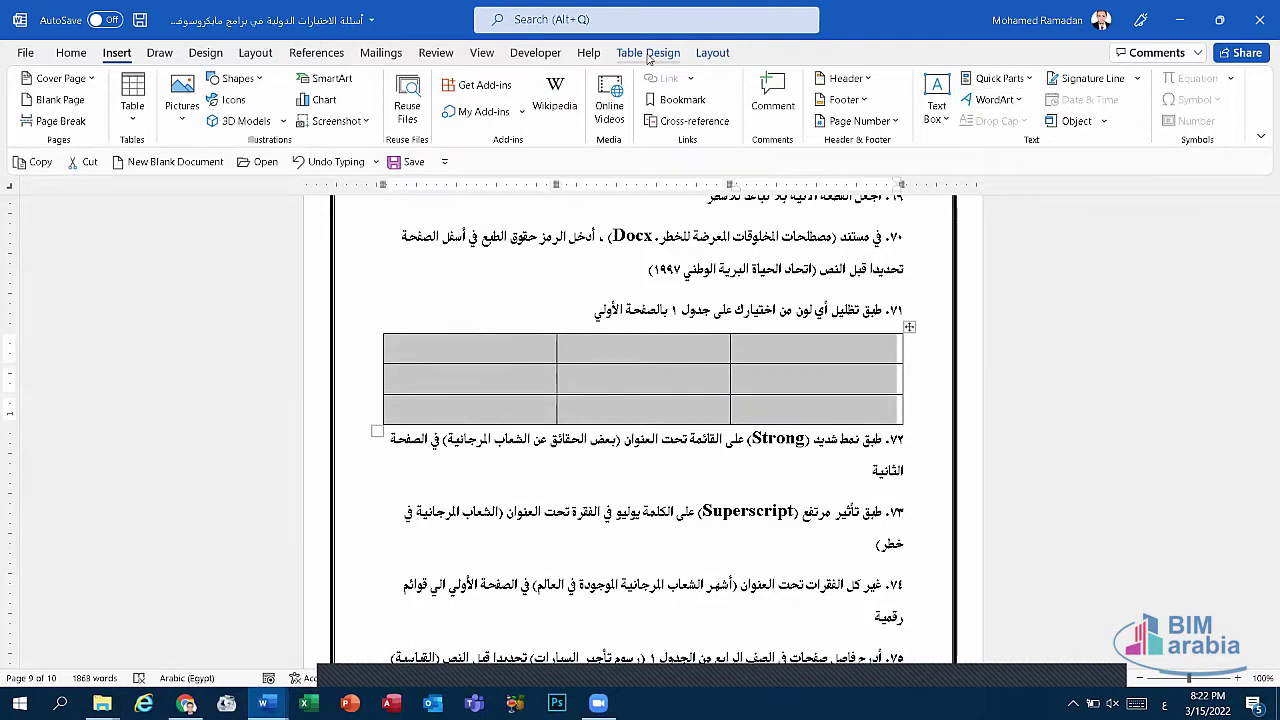
{"action": "left_click", "coordinate": [648, 53]}
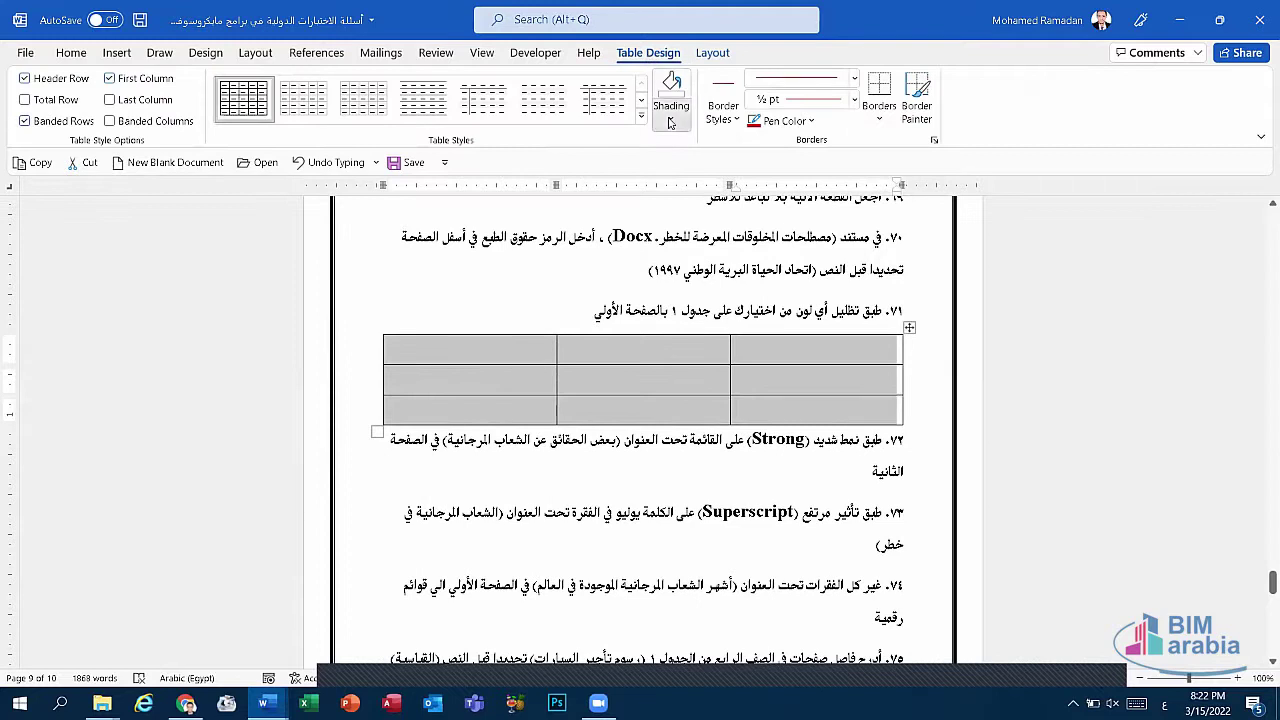
{"action": "left_click", "coordinate": [670, 122]}
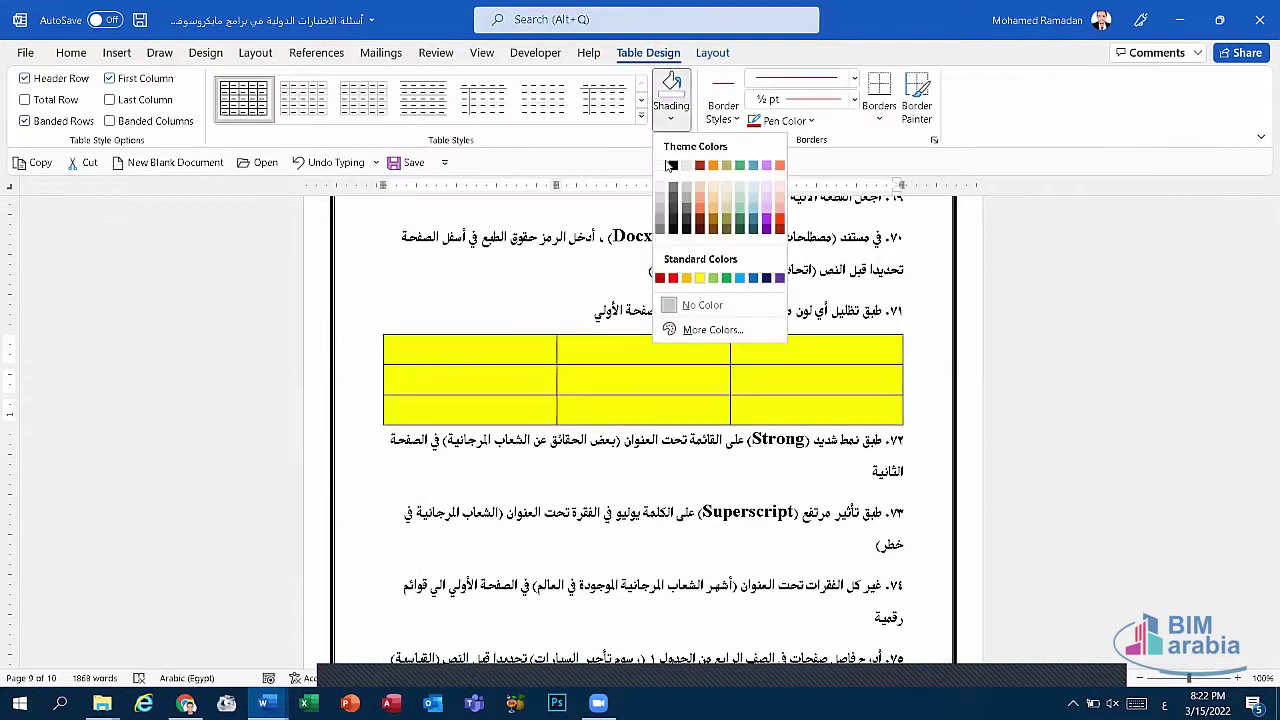
{"action": "left_click", "coordinate": [699, 277]}
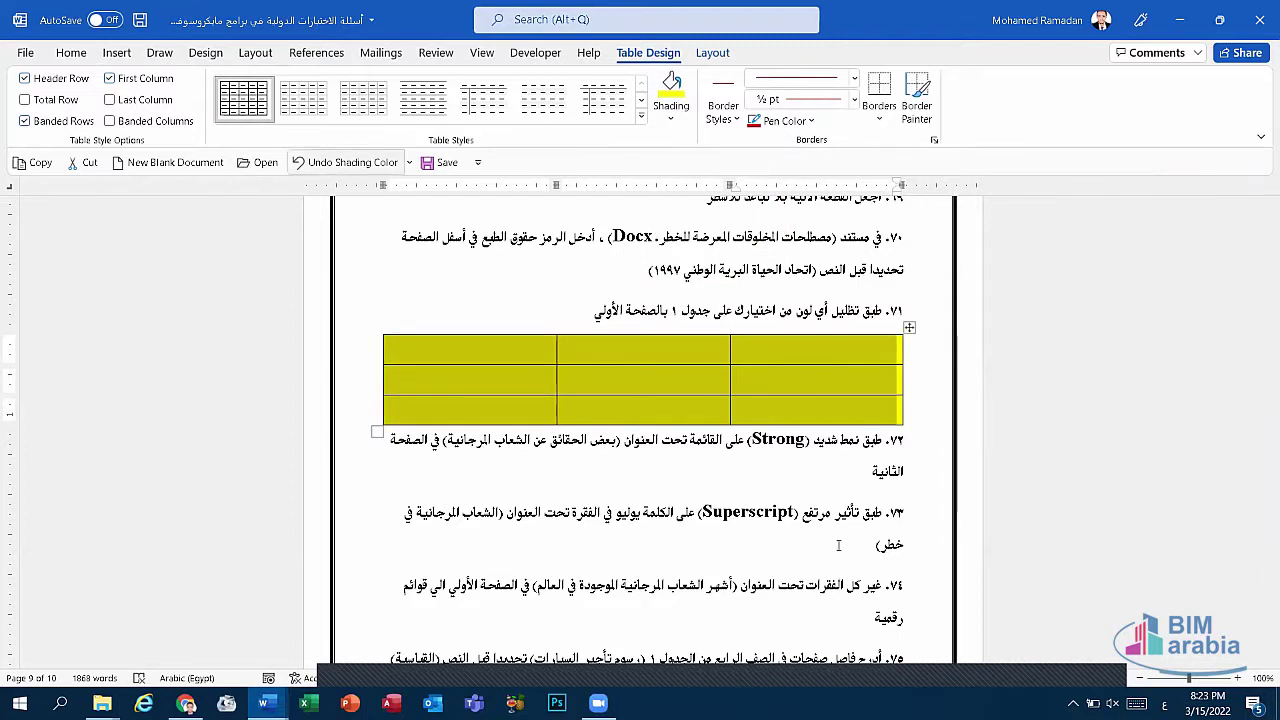
{"action": "left_click", "coordinate": [300, 162]}
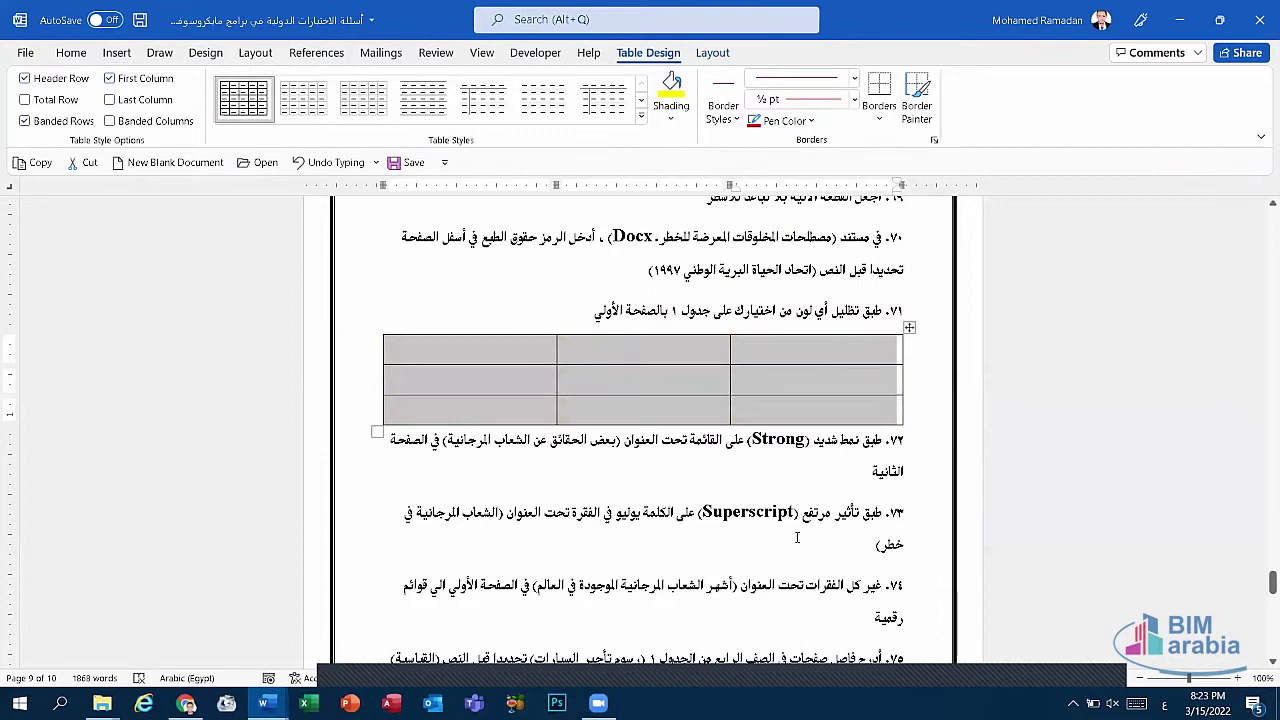
{"action": "left_click", "coordinate": [828, 497]}
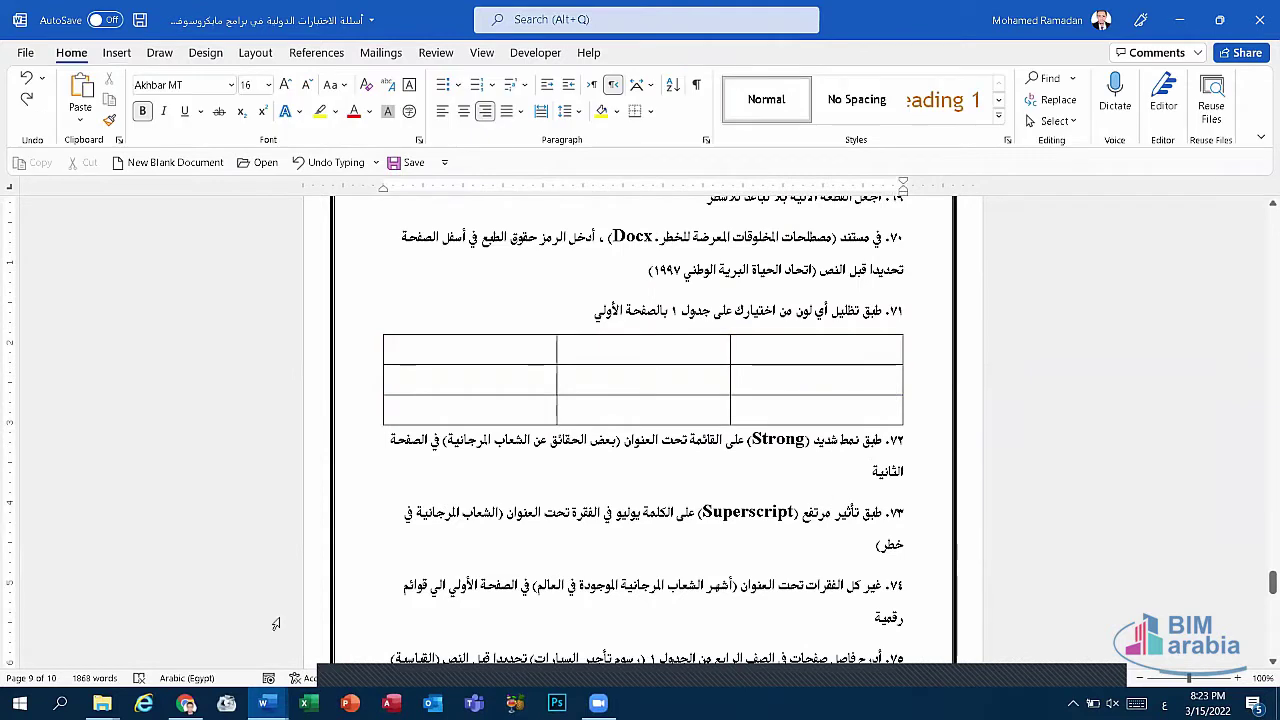
{"action": "left_click", "coordinate": [264, 703]}
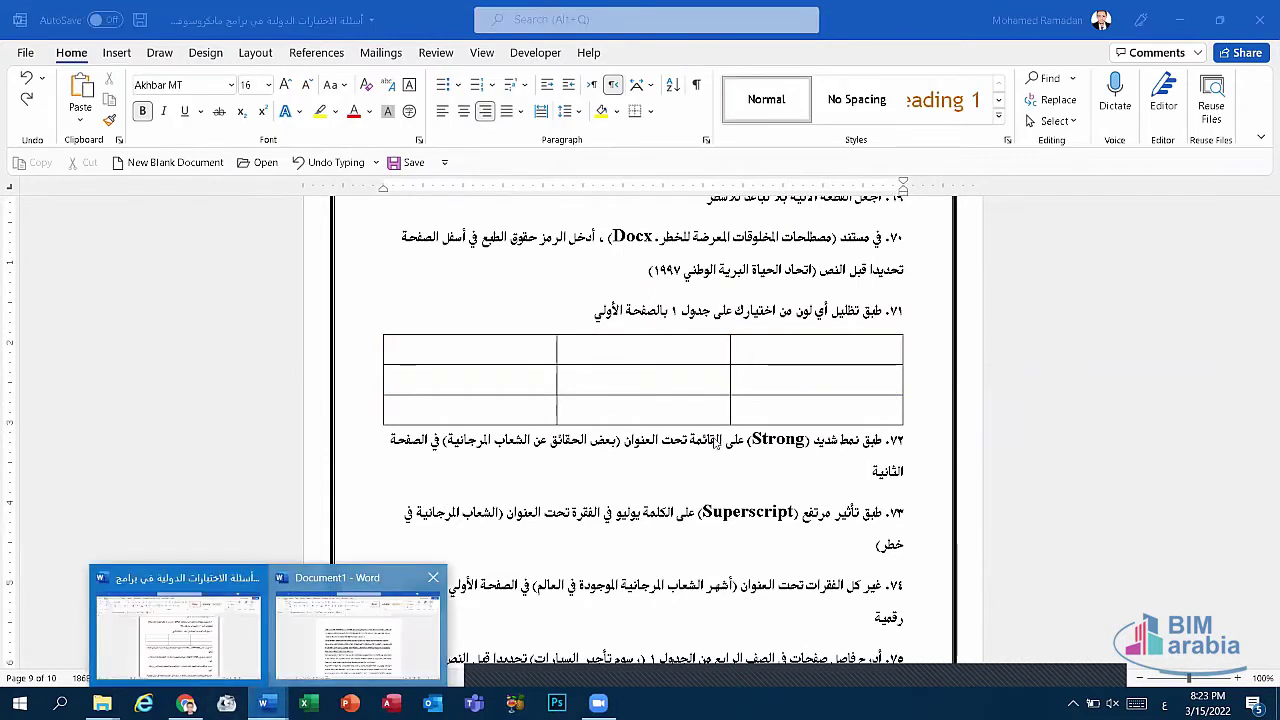
Apply the Strong style from the Styles gallery to all of Document1's text.
{"action": "key", "text": "alt+Tab"}
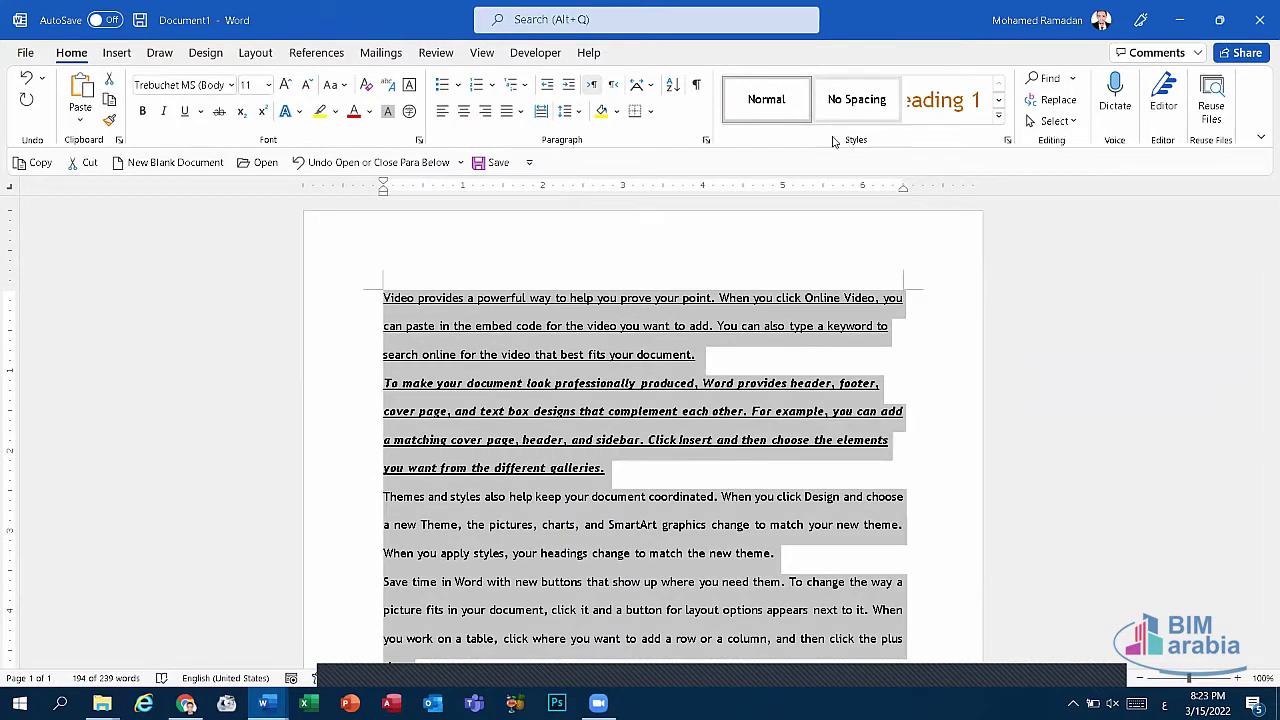
{"action": "left_click", "coordinate": [997, 121]}
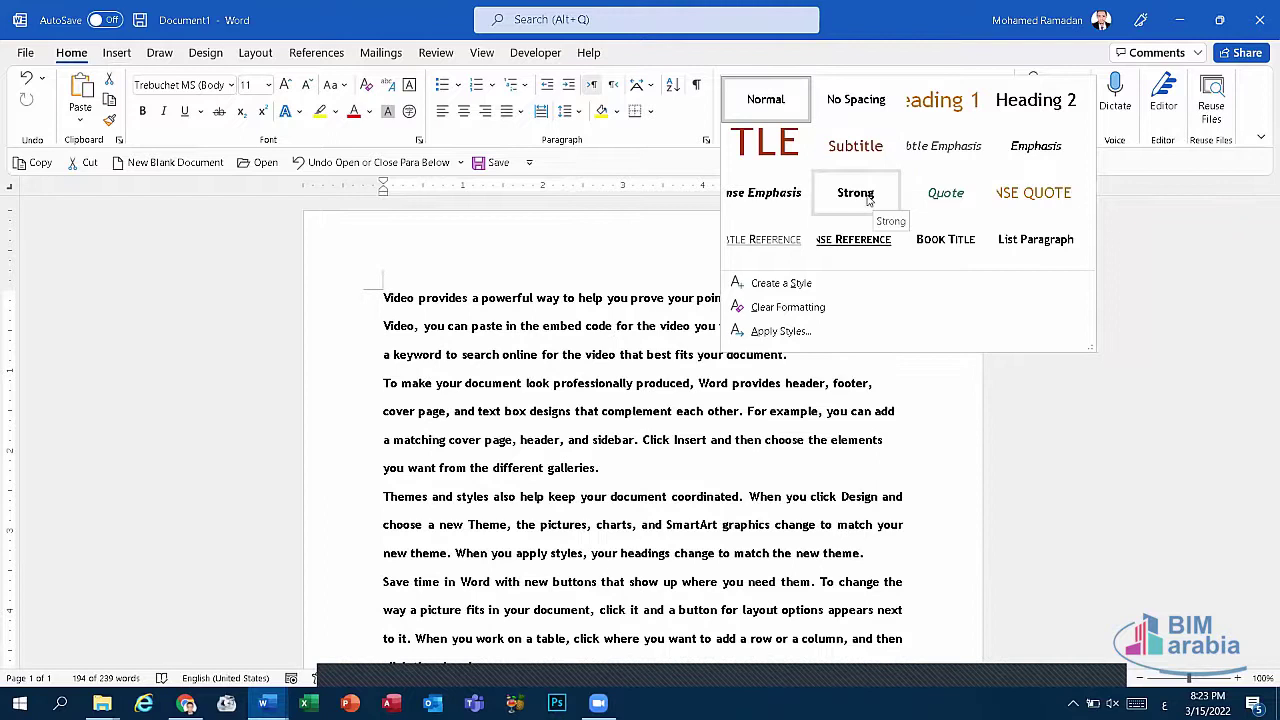
{"action": "left_click", "coordinate": [868, 198]}
{"action": "key", "text": "ctrl+a"}
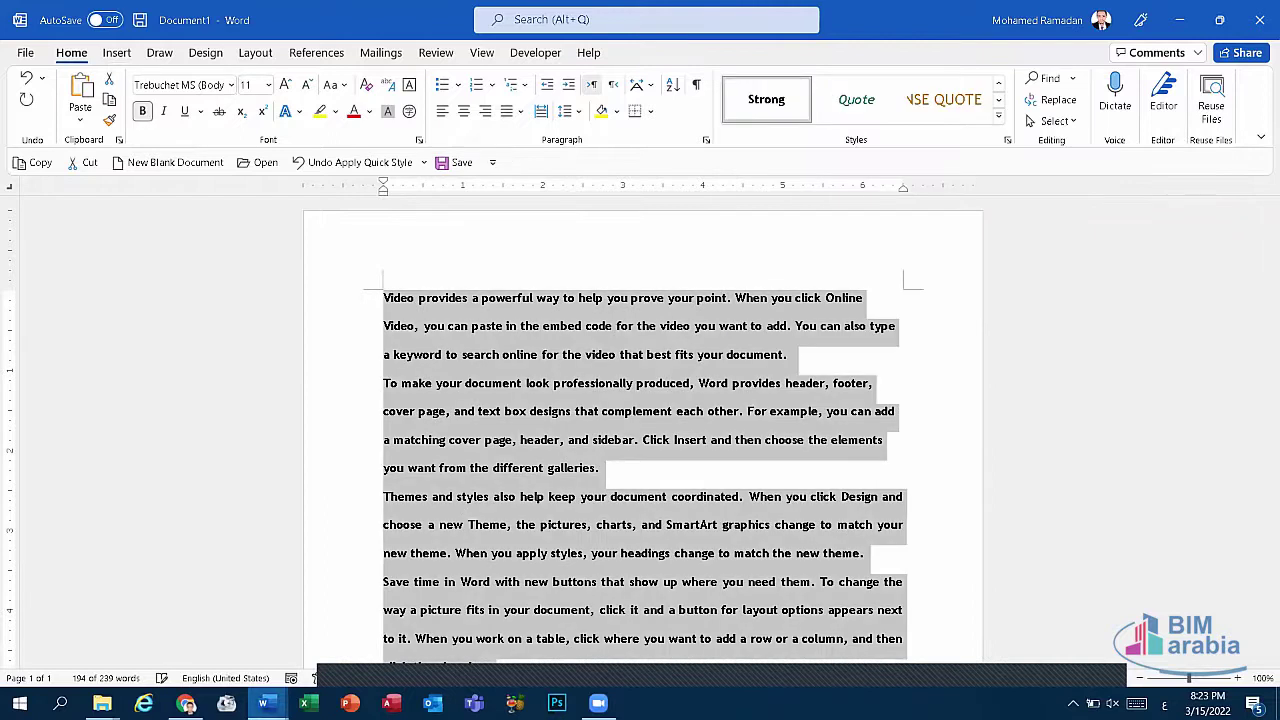
Scroll through the Arabic exam document, then return to Document1.
{"action": "left_click", "coordinate": [263, 703]}
{"action": "left_click", "coordinate": [170, 620]}
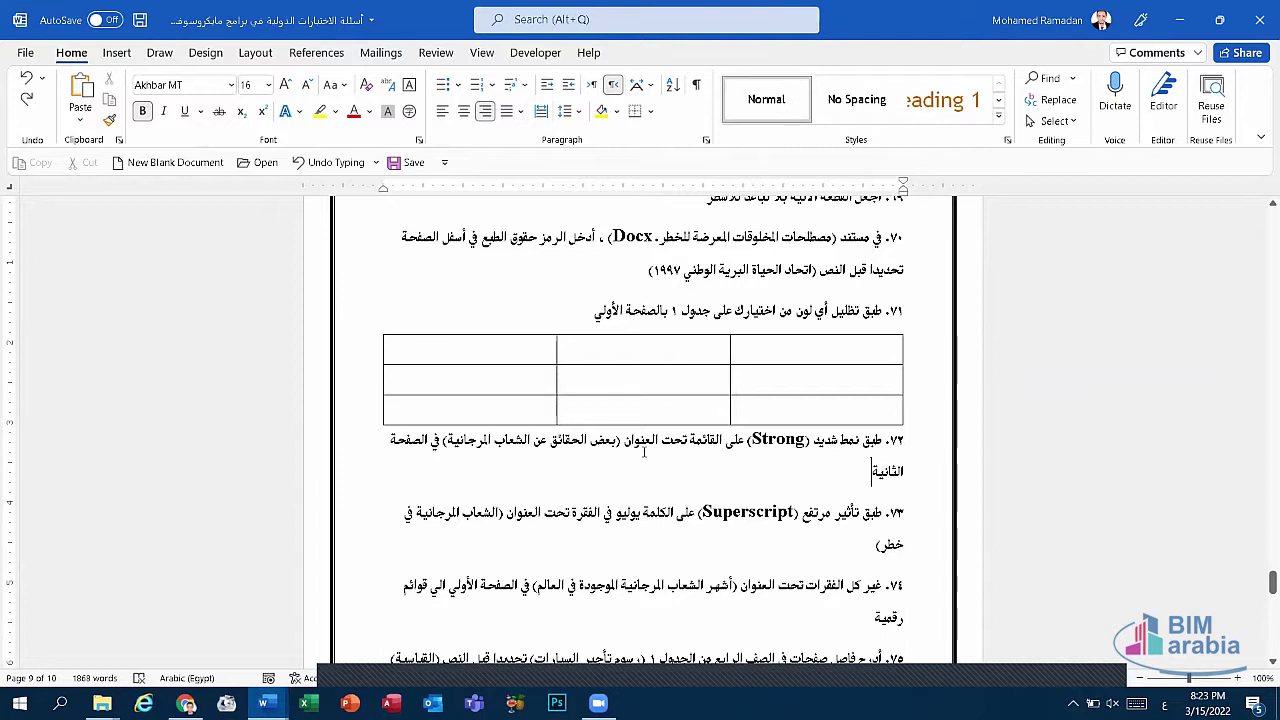
{"action": "scroll", "coordinate": [640, 452], "scroll_direction": "down", "scroll_amount": 2}
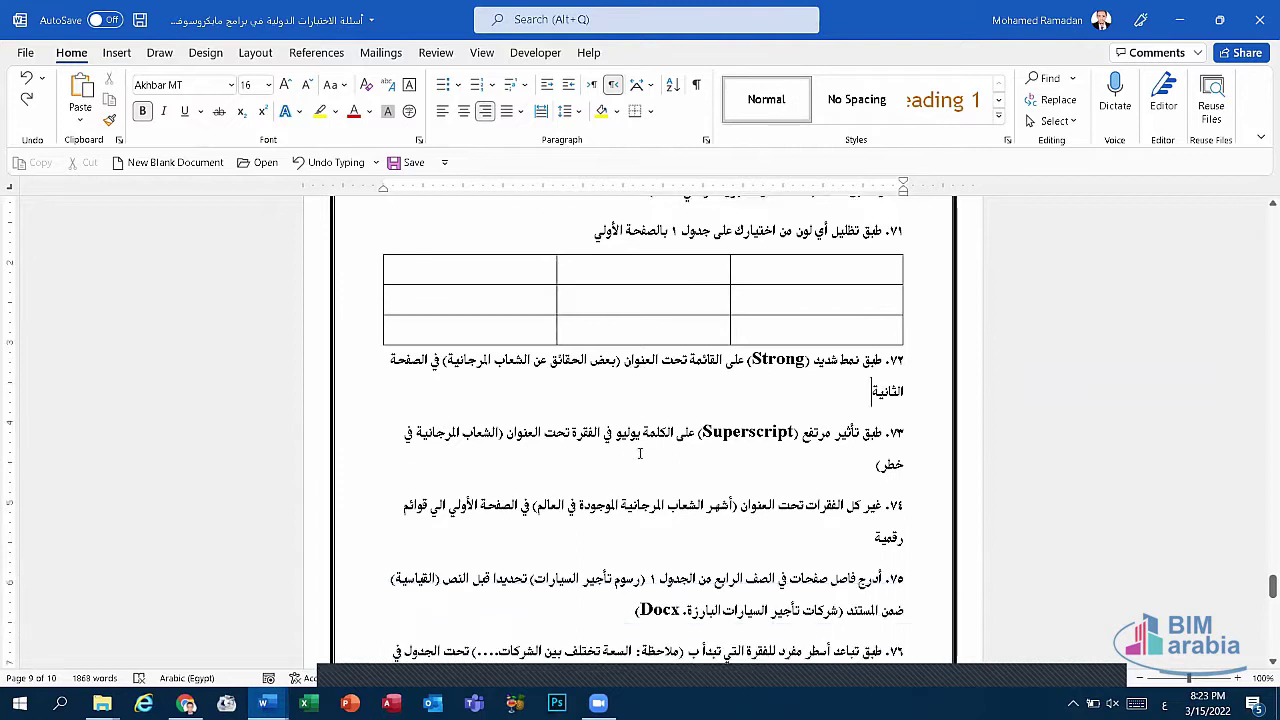
{"action": "scroll", "coordinate": [700, 445], "scroll_direction": "down", "scroll_amount": 1}
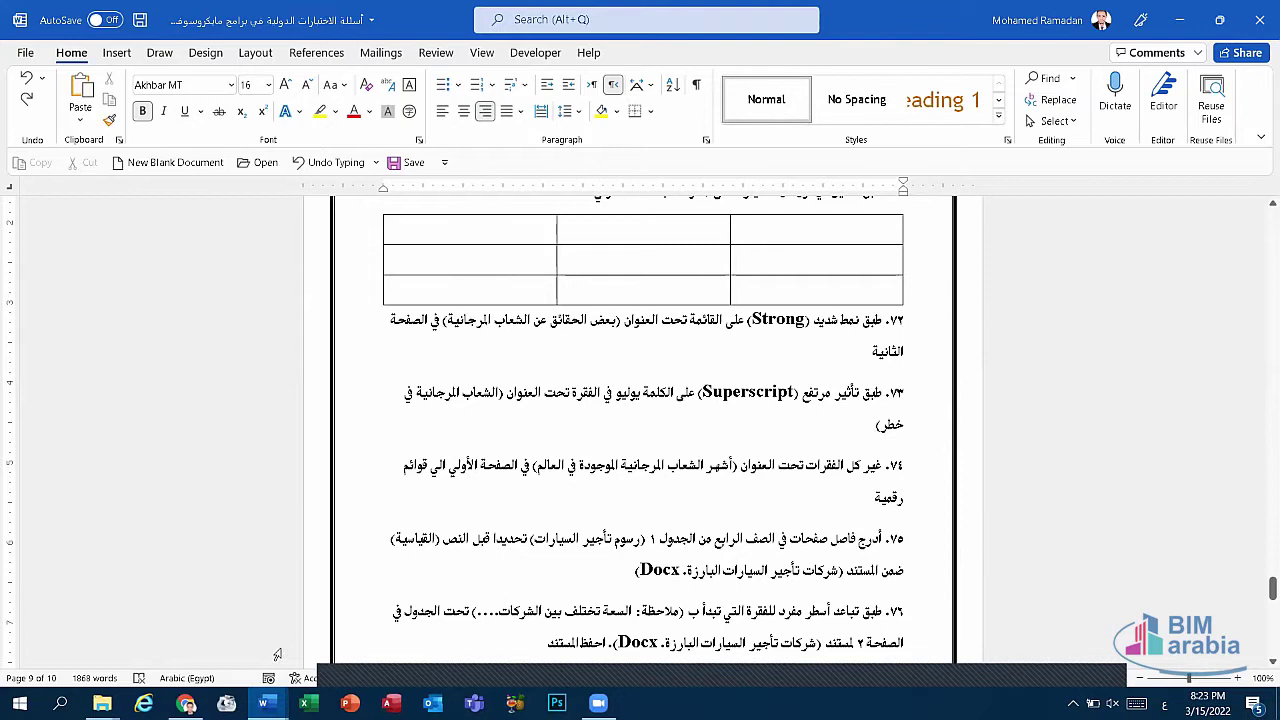
{"action": "left_click", "coordinate": [271, 684]}
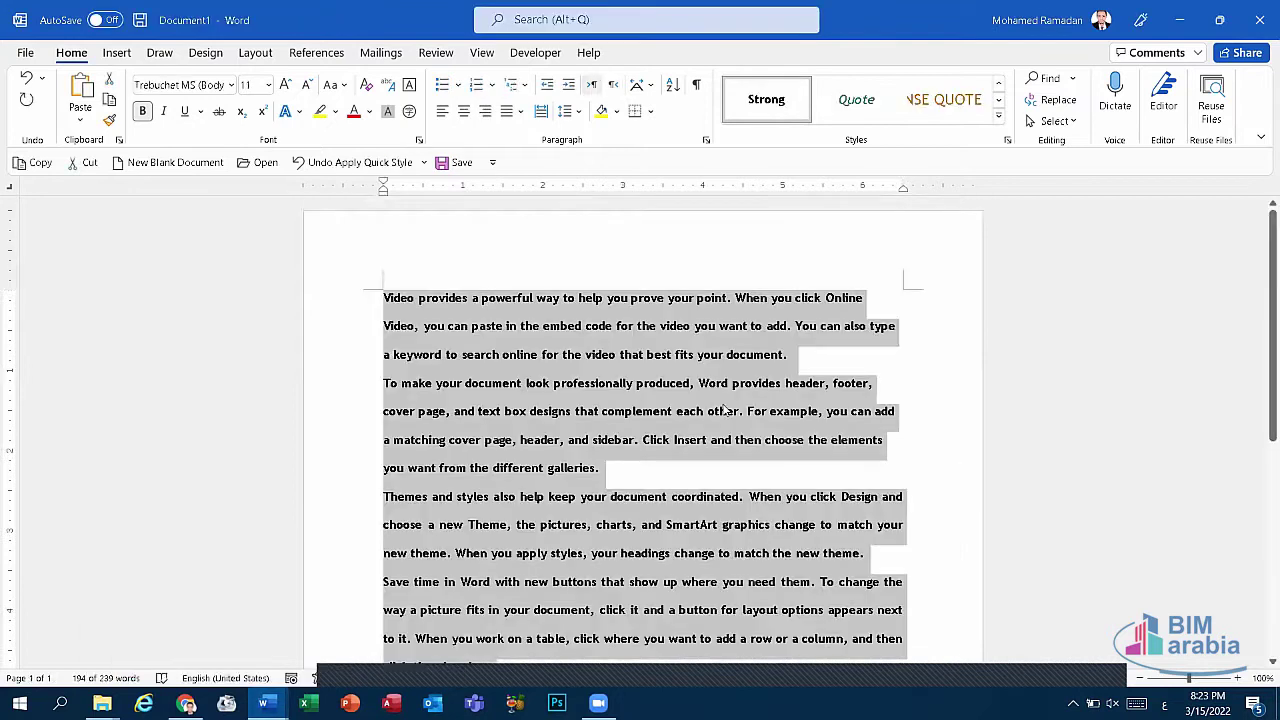
Make 'galleries.' superscript in Document1, then bring the Arabic exam document forward.
{"action": "left_click", "coordinate": [635, 463]}
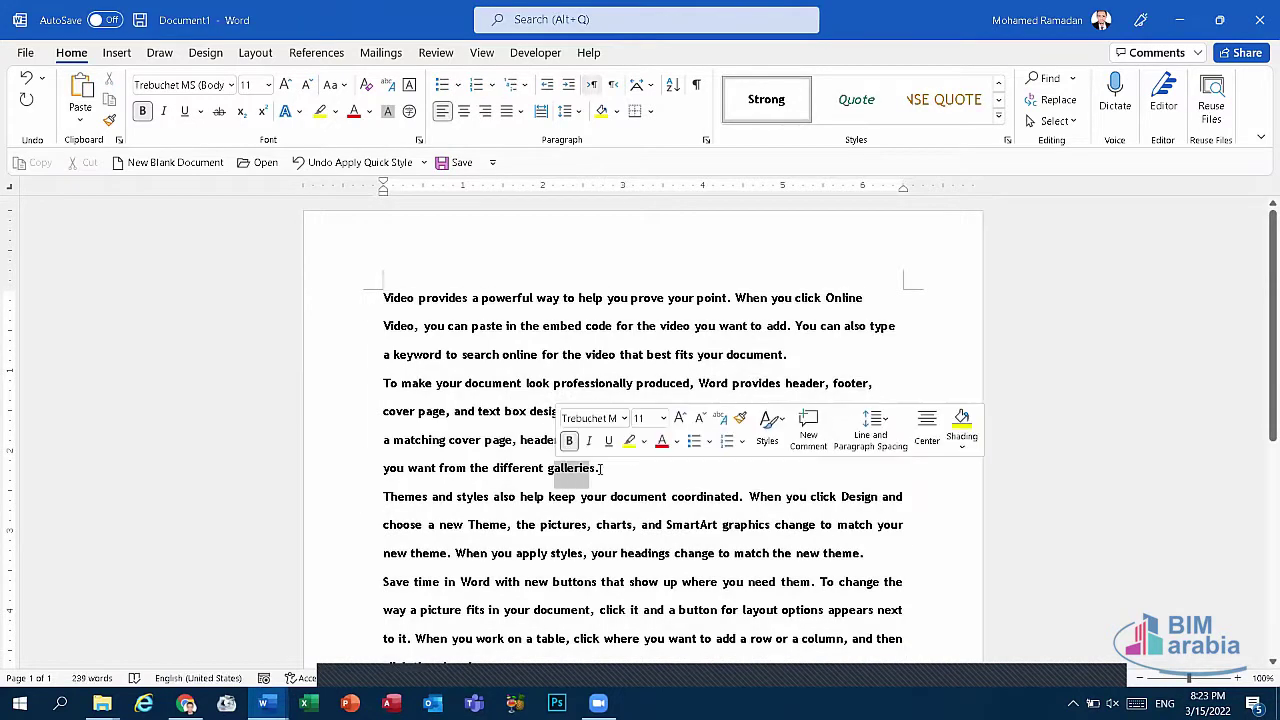
{"action": "double_click", "coordinate": [570, 468]}
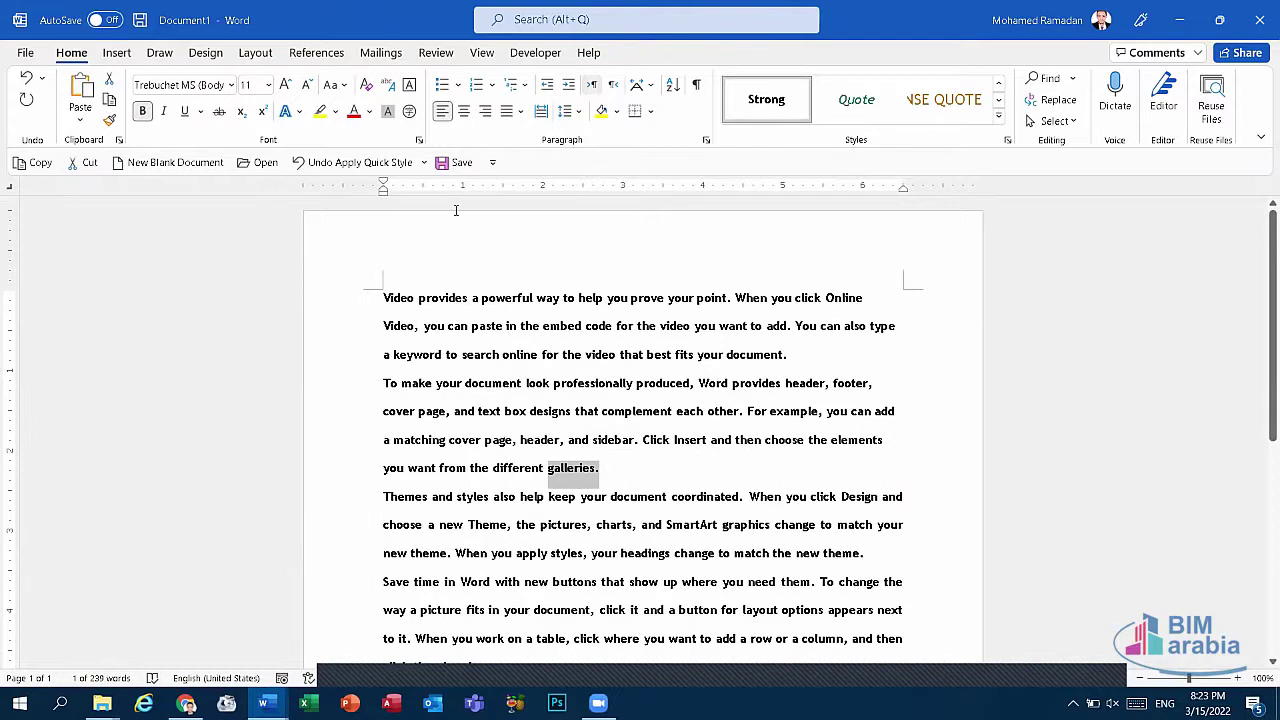
{"action": "left_click", "coordinate": [263, 112]}
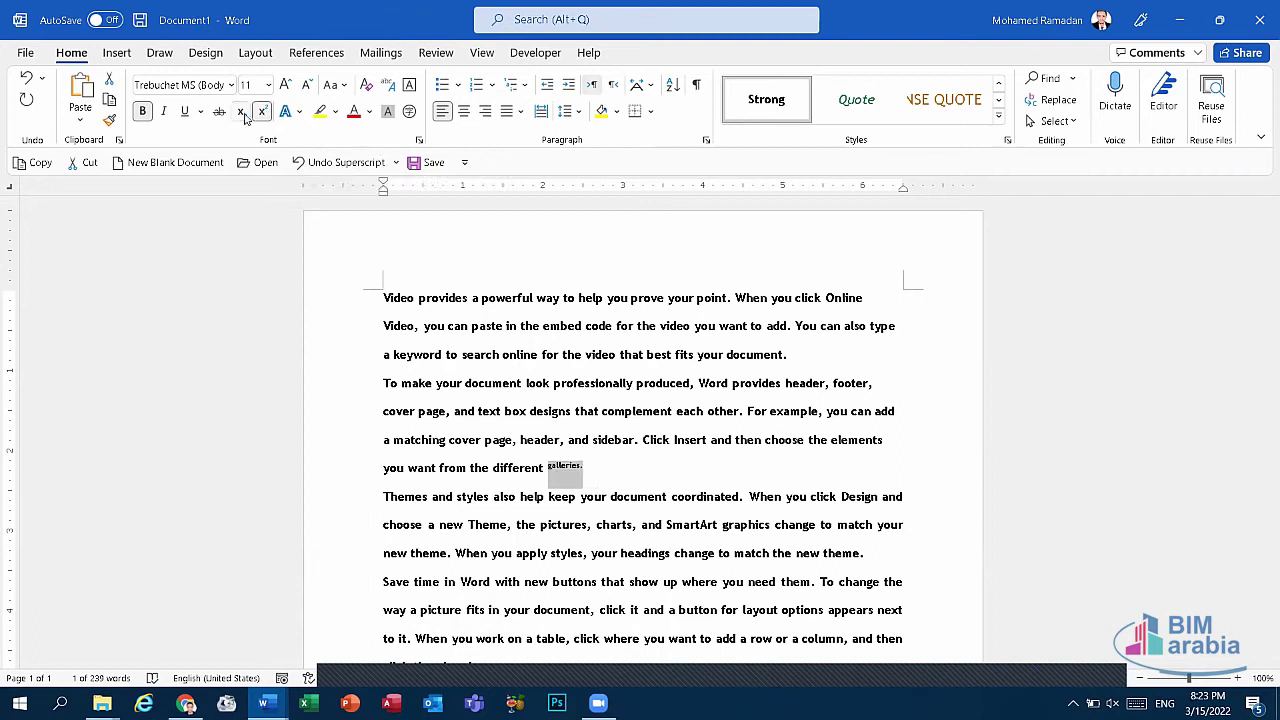
{"action": "left_click", "coordinate": [241, 112]}
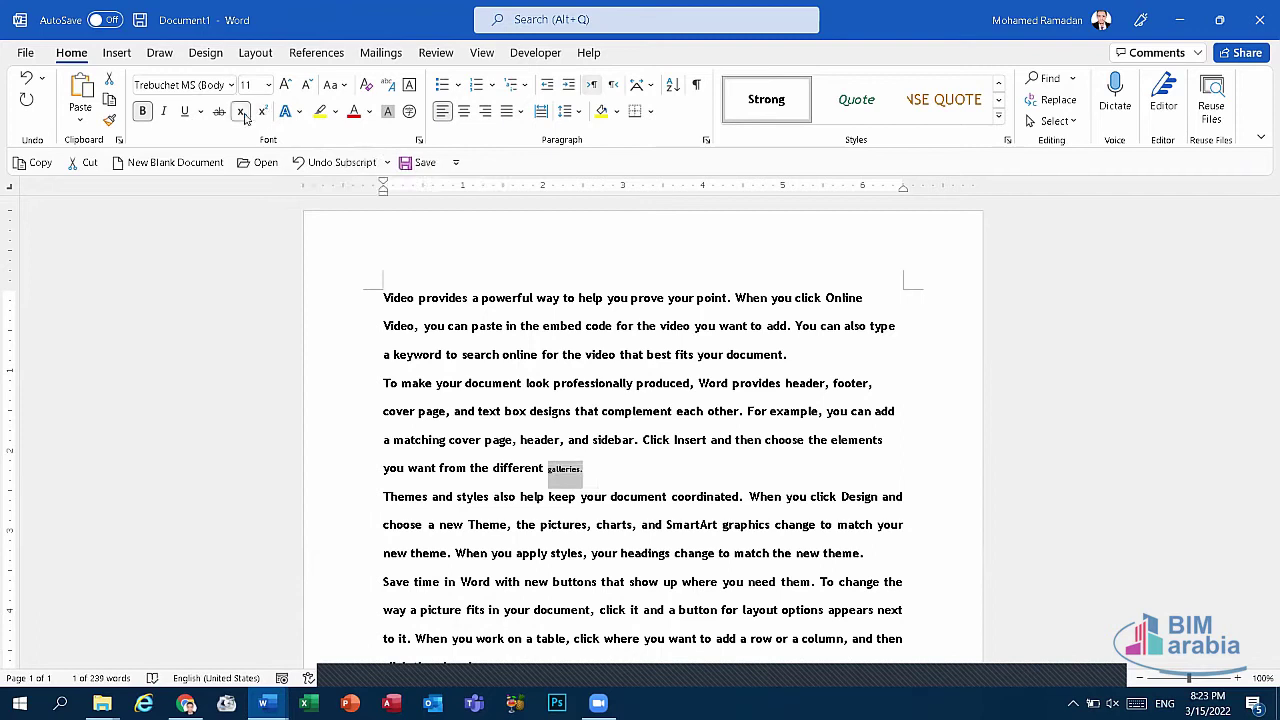
{"action": "left_click", "coordinate": [262, 111]}
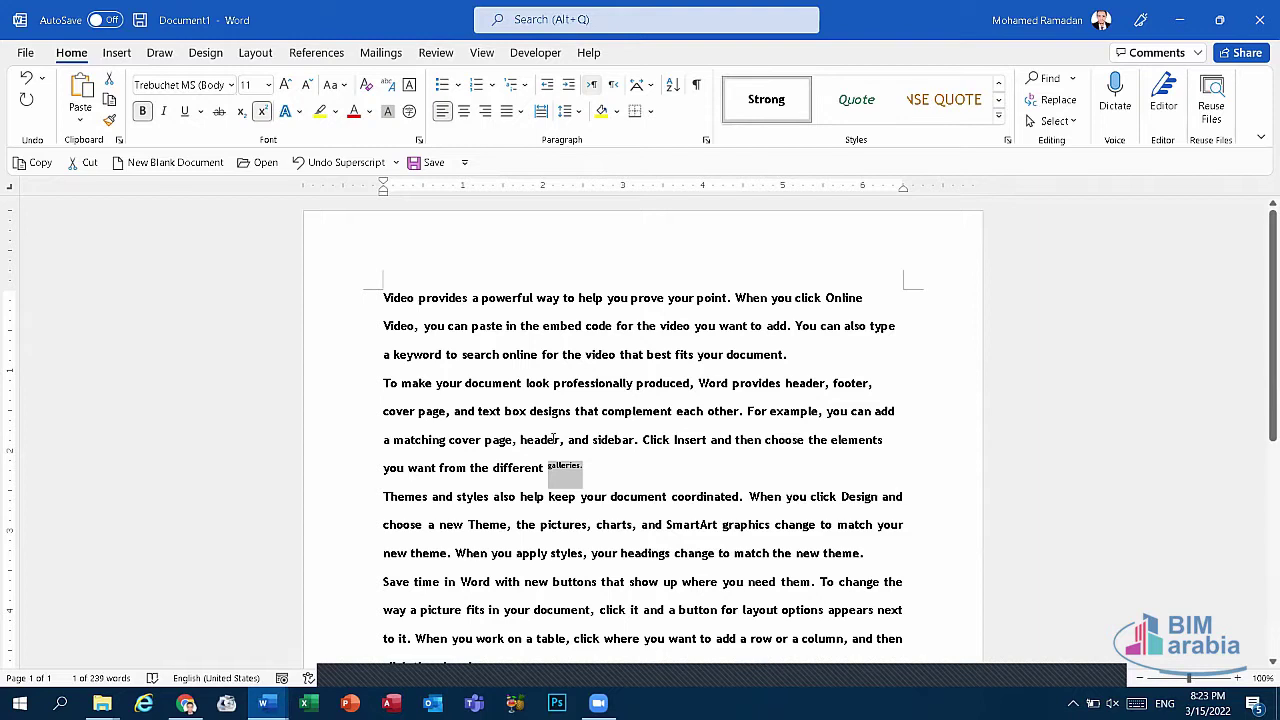
{"action": "left_click", "coordinate": [663, 446]}
{"action": "left_click", "coordinate": [263, 703]}
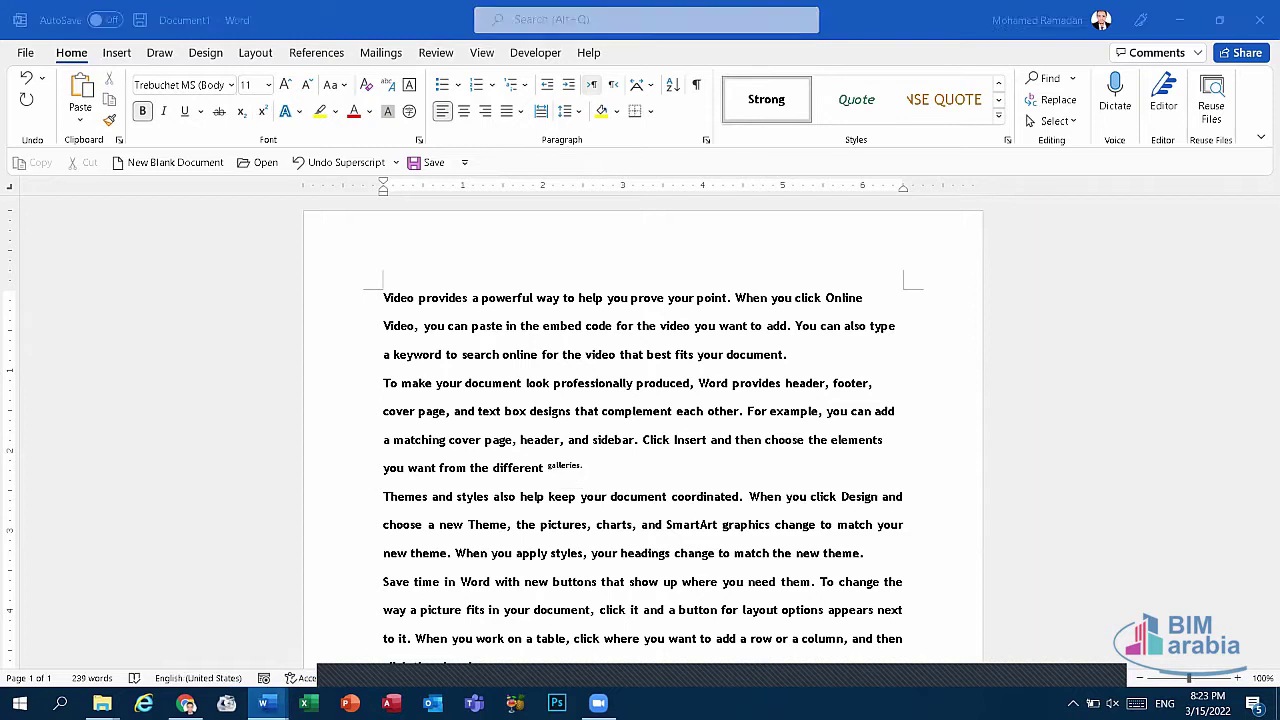
{"action": "left_click", "coordinate": [224, 645]}
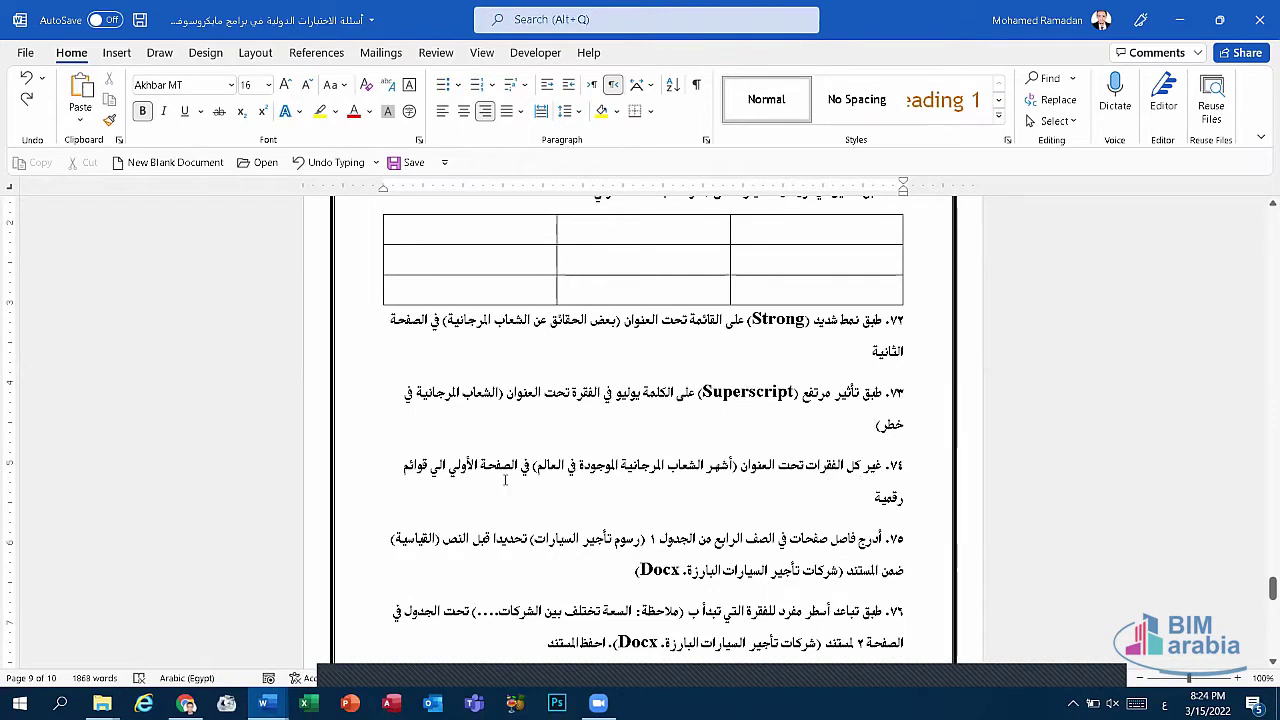
Turn Document1's first two paragraphs into a numbered list 1. and 2.
{"action": "left_click", "coordinate": [263, 703]}
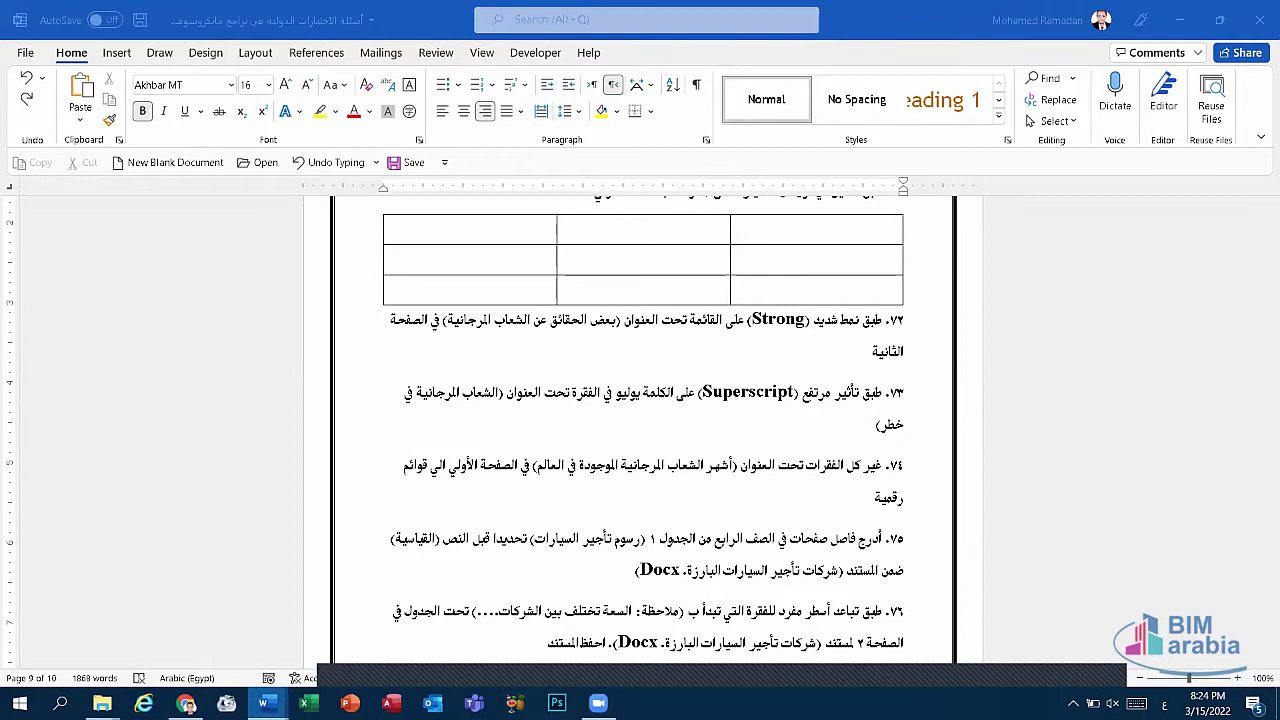
{"action": "left_click", "coordinate": [290, 655]}
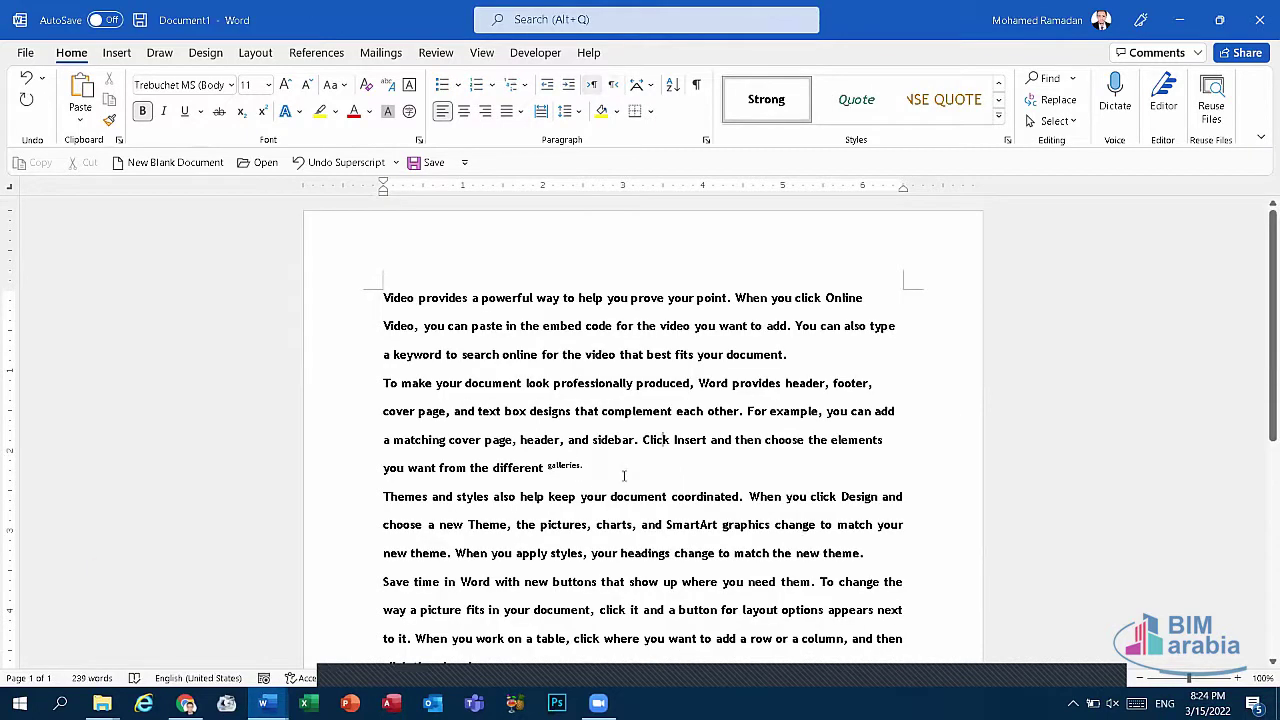
{"action": "left_click_drag", "start_coordinate": [623, 476], "coordinate": [316, 280]}
{"action": "left_click", "coordinate": [443, 86]}
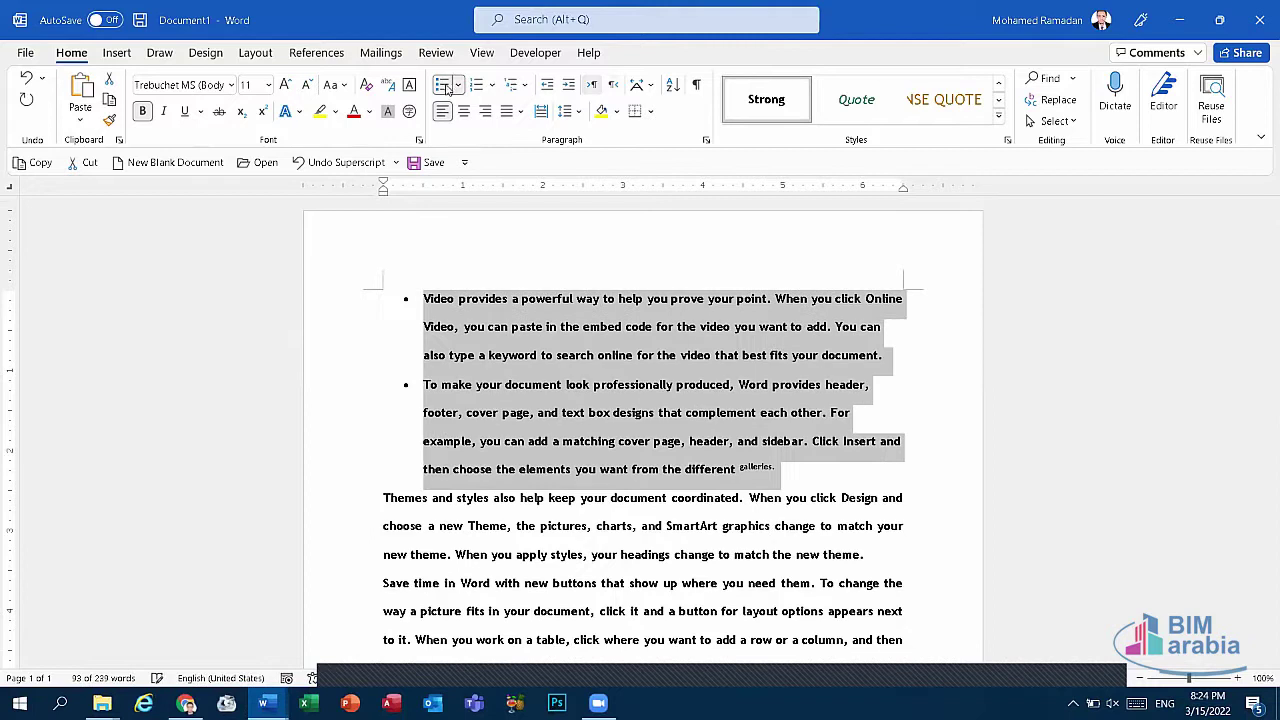
{"action": "left_click", "coordinate": [409, 340]}
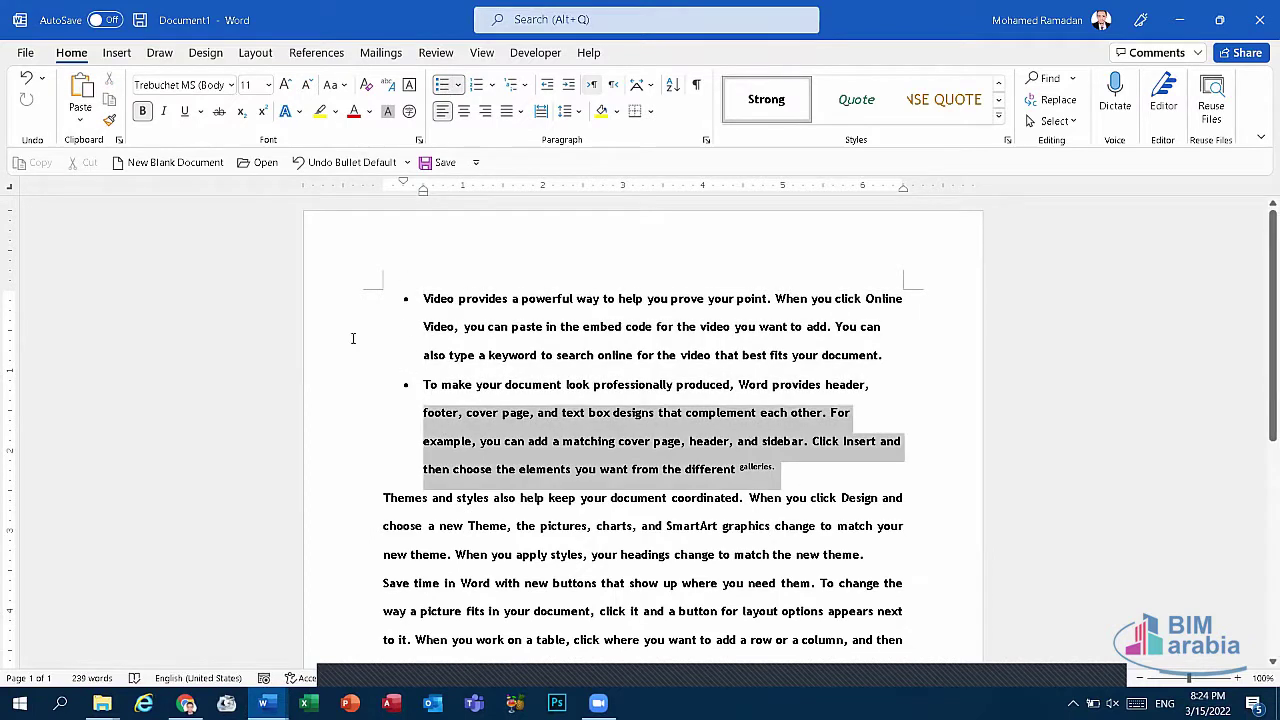
{"action": "left_click_drag", "start_coordinate": [821, 484], "coordinate": [350, 302]}
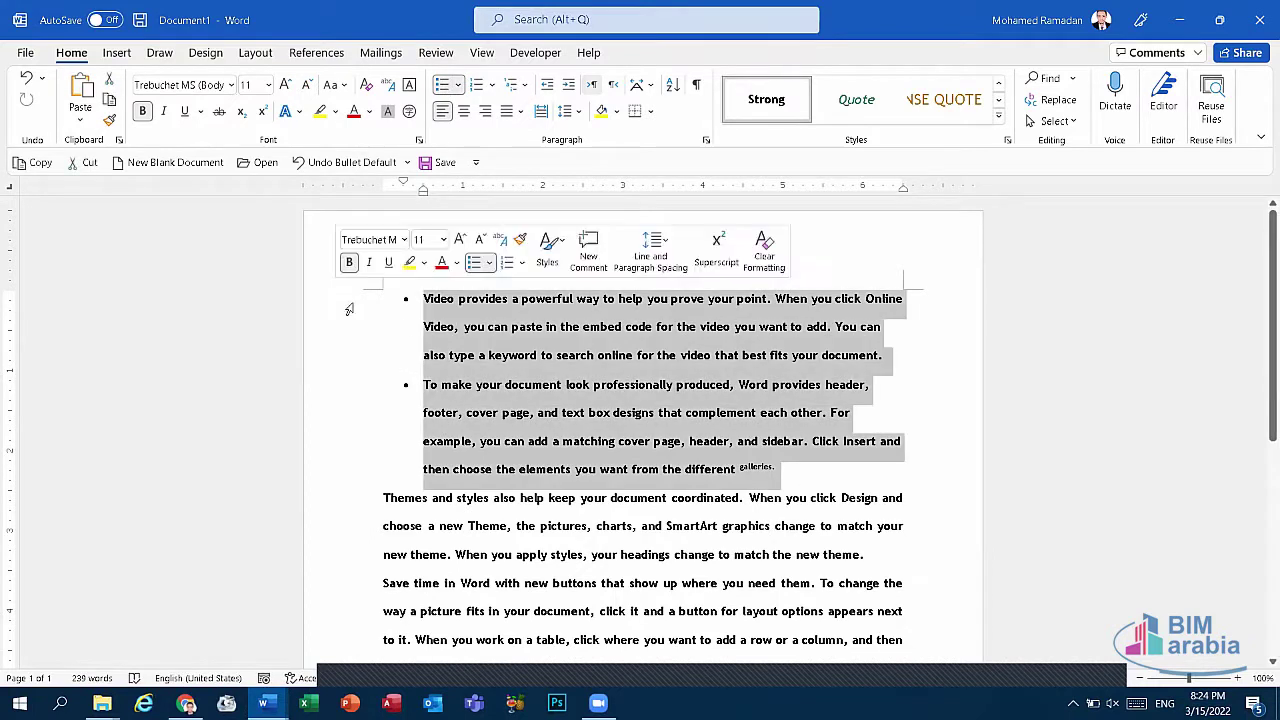
{"action": "left_click", "coordinate": [479, 85]}
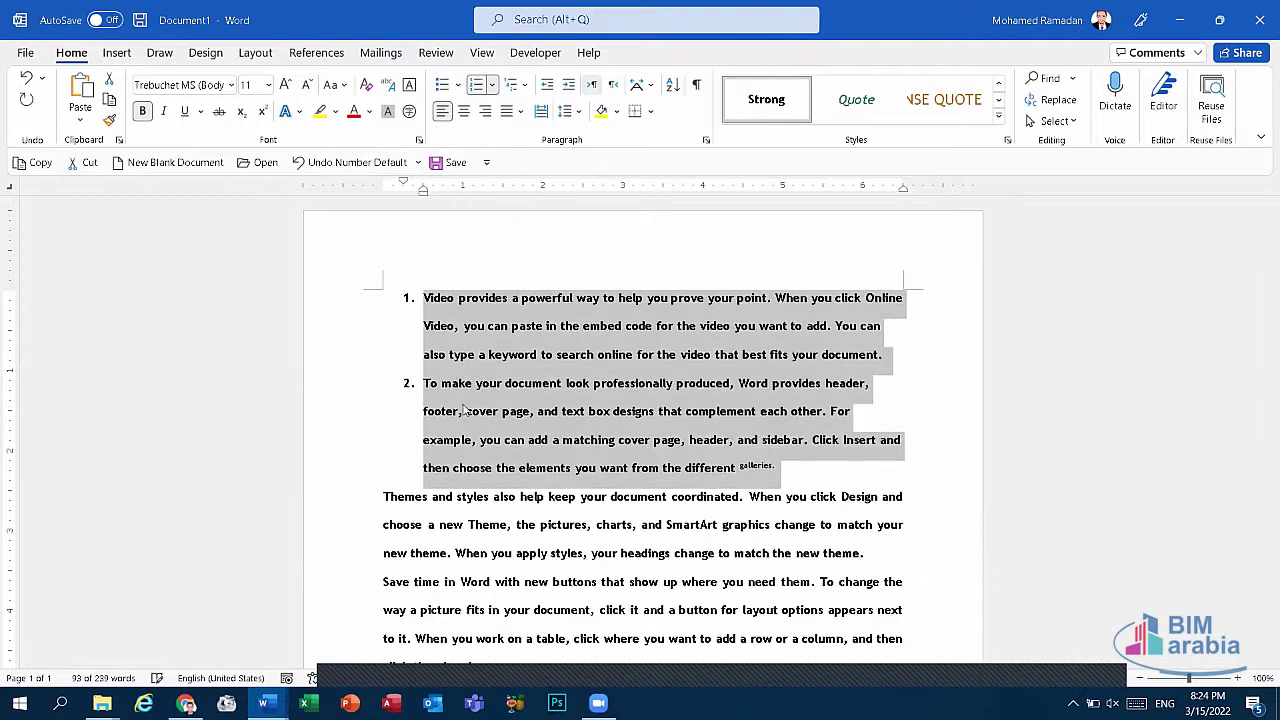
{"action": "left_click", "coordinate": [424, 320]}
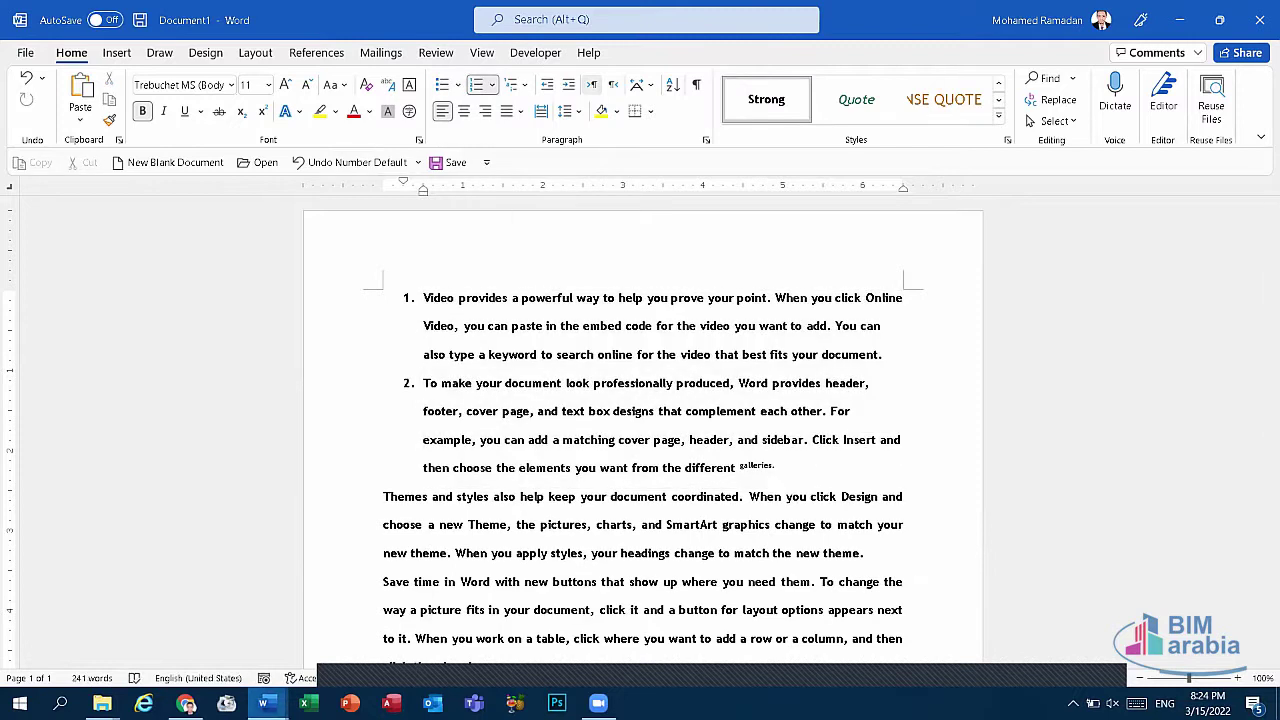
Switch to the Arabic exam document and scroll down to items ٧٧ and ٧٨.
{"action": "left_click", "coordinate": [263, 703]}
{"action": "left_click", "coordinate": [175, 635]}
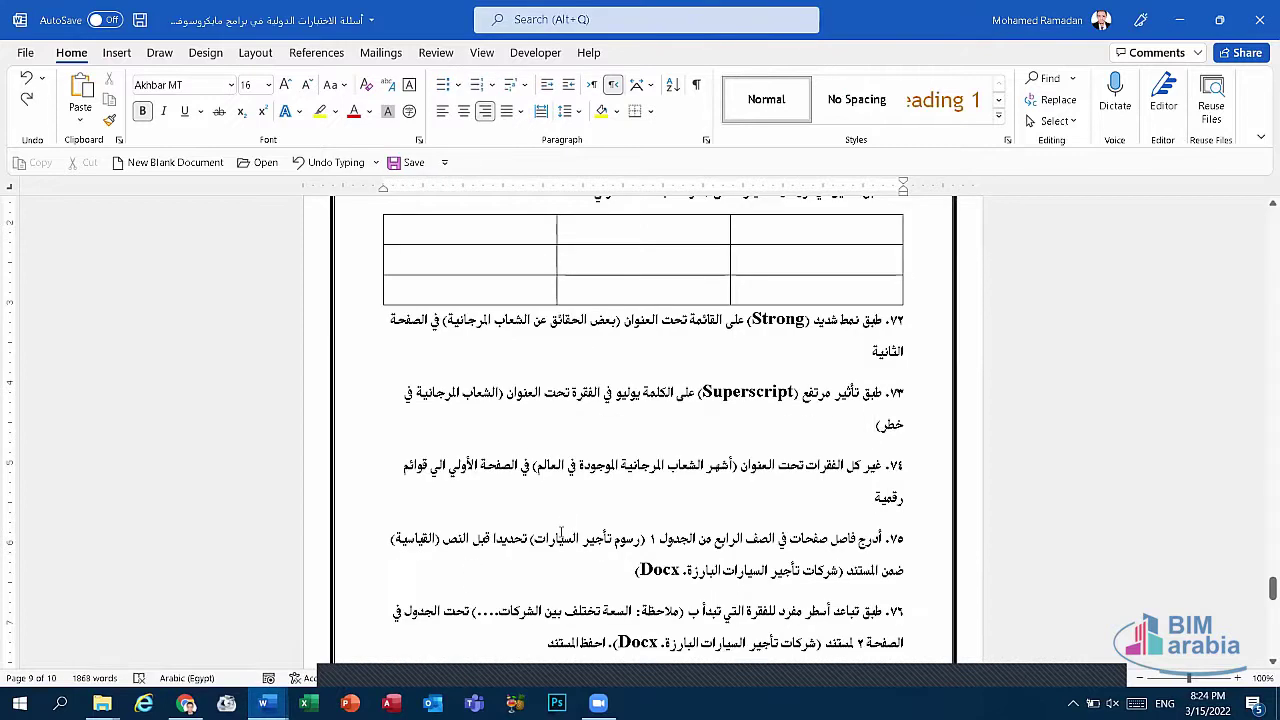
{"action": "scroll", "coordinate": [473, 575], "scroll_direction": "down", "scroll_amount": 2}
{"action": "scroll", "coordinate": [588, 527], "scroll_direction": "down", "scroll_amount": 1}
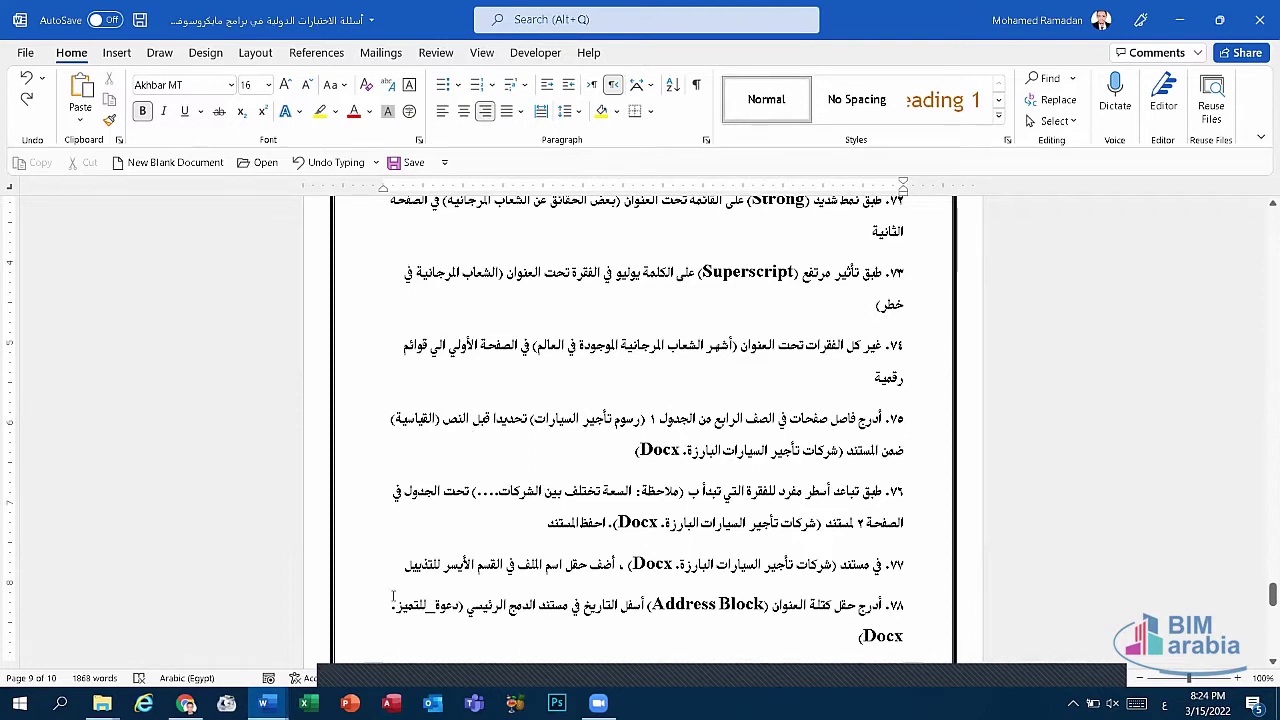
Bring Document1 to the front using the taskbar window previews.
{"action": "mouse_move", "coordinate": [263, 703]}
{"action": "left_click", "coordinate": [315, 630]}
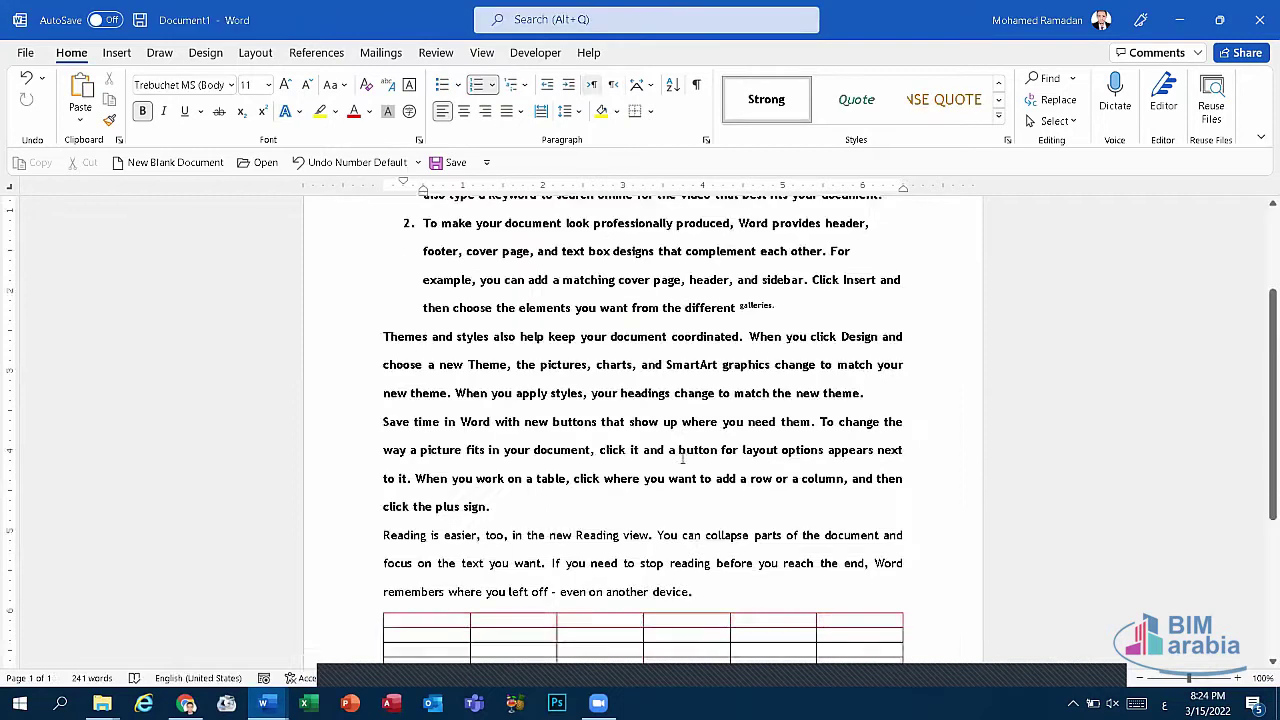
{"action": "scroll", "coordinate": [683, 456], "scroll_direction": "down", "scroll_amount": 3}
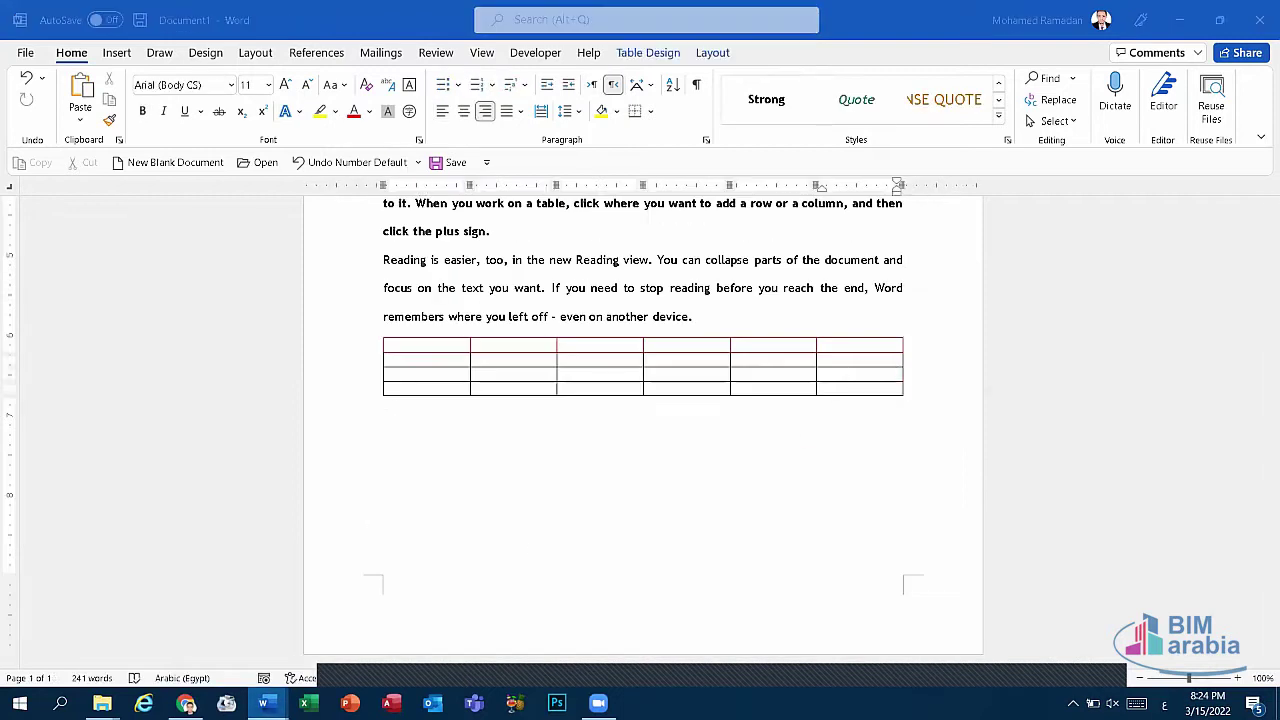
{"action": "left_click", "coordinate": [175, 630]}
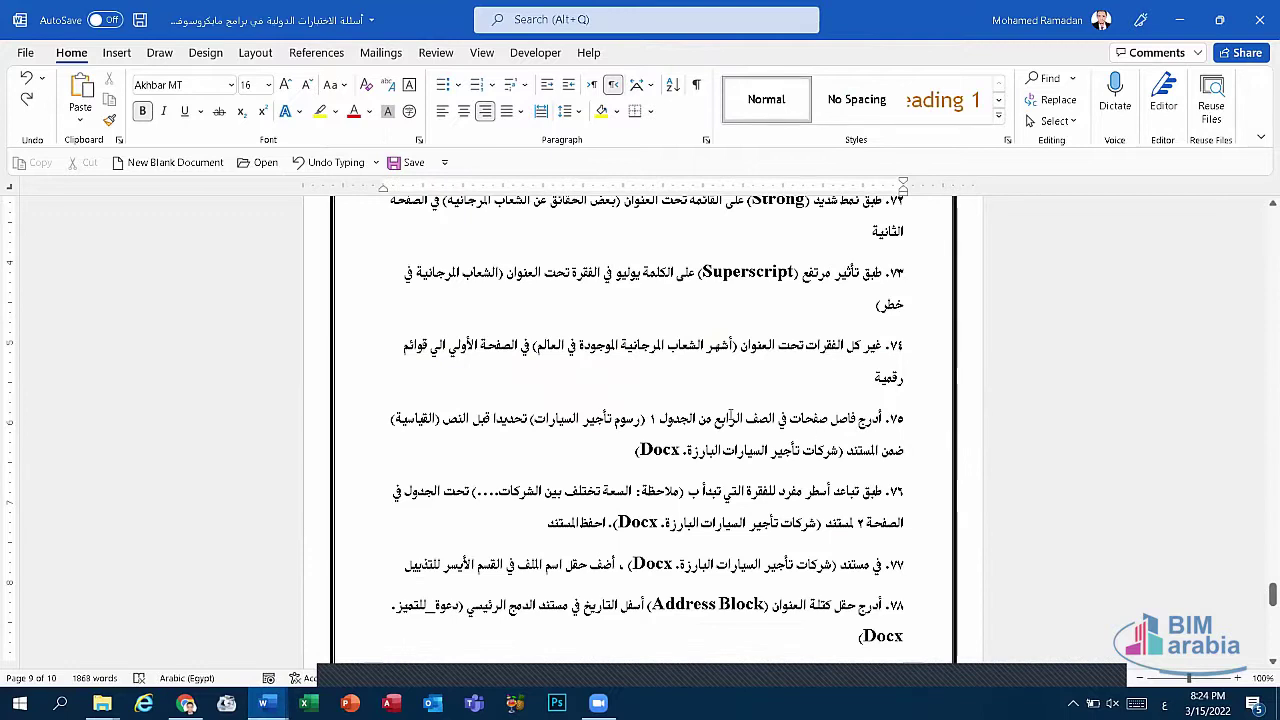
{"action": "left_click", "coordinate": [263, 703]}
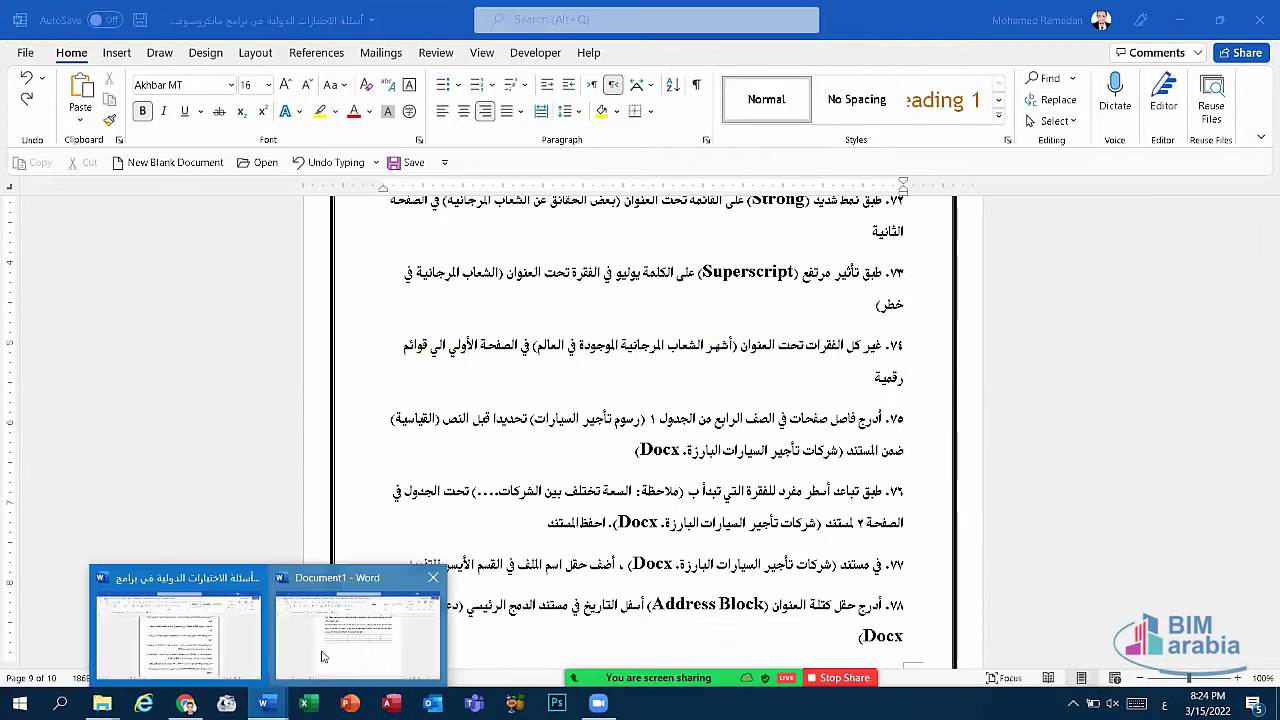
{"action": "left_click", "coordinate": [379, 627]}
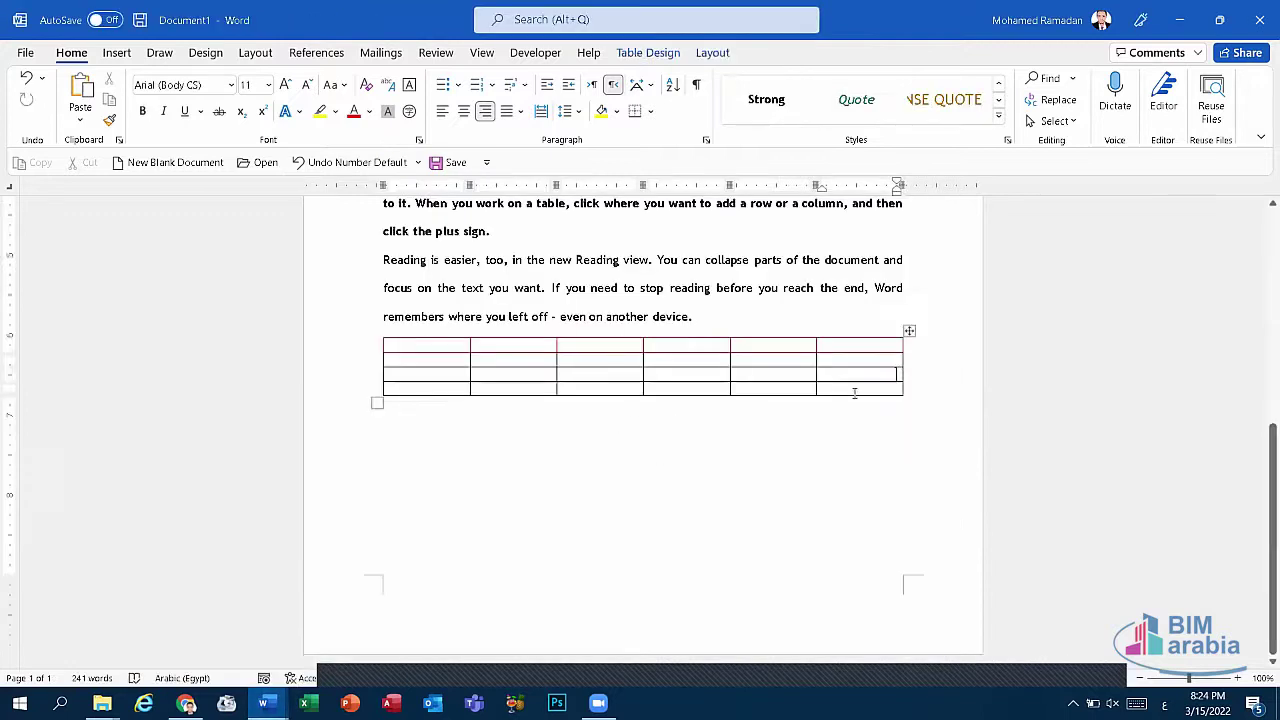
Append empty rows to the six-column table until it has nine rows.
{"action": "left_click", "coordinate": [909, 397]}
{"action": "left_click", "coordinate": [886, 371]}
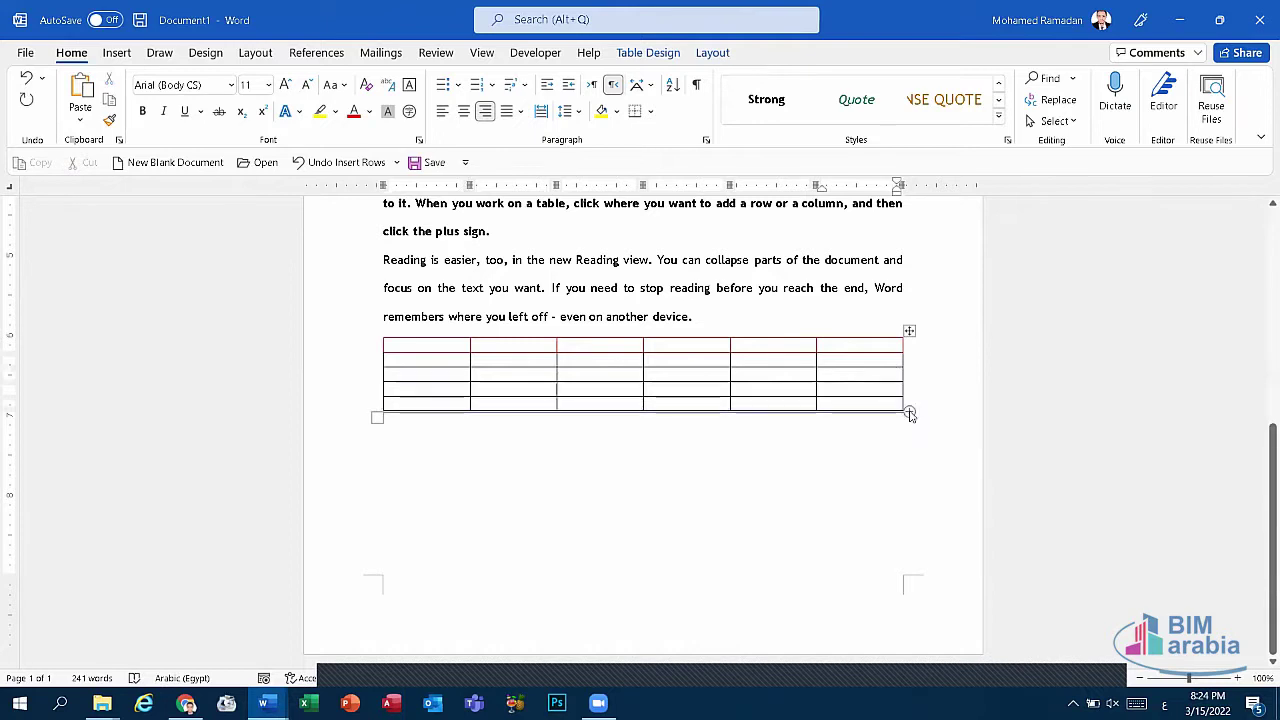
{"action": "left_click", "coordinate": [909, 414]}
{"action": "key", "text": "F4"}
{"action": "key", "text": "F4"}
{"action": "key", "text": "F4"}
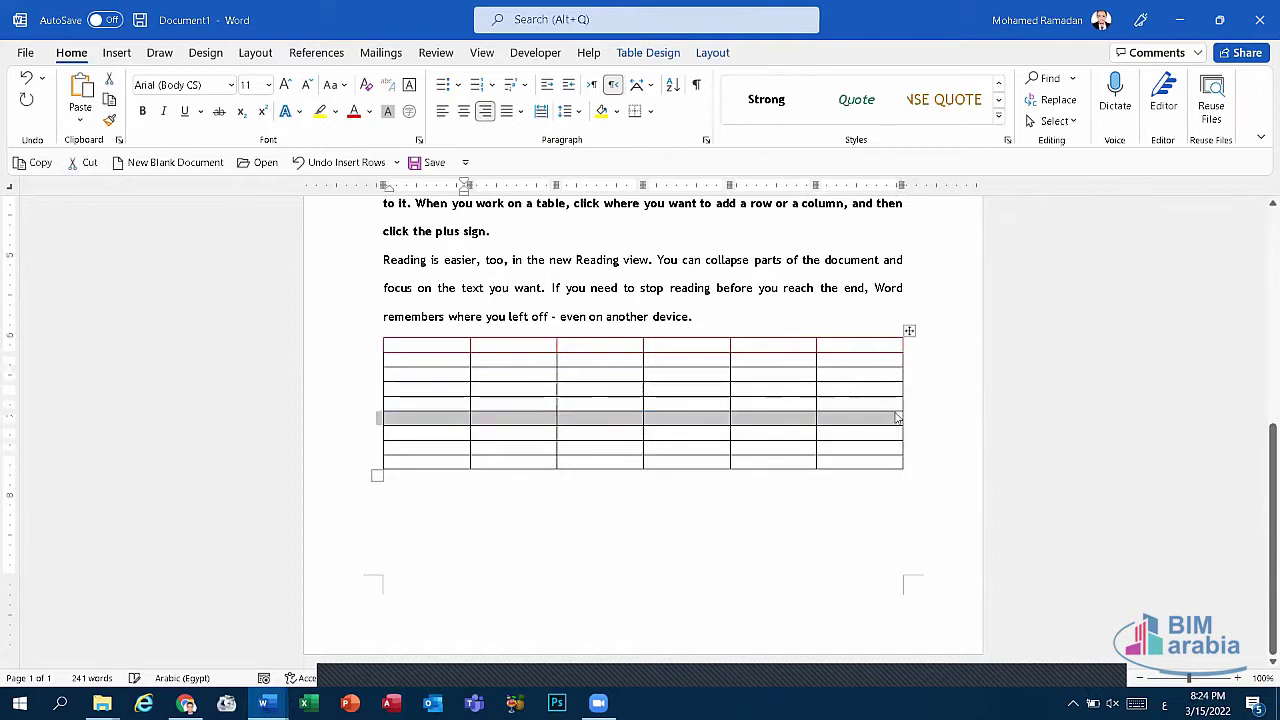
{"action": "left_click", "coordinate": [897, 418]}
{"action": "left_click_drag", "start_coordinate": [877, 343], "coordinate": [713, 350]}
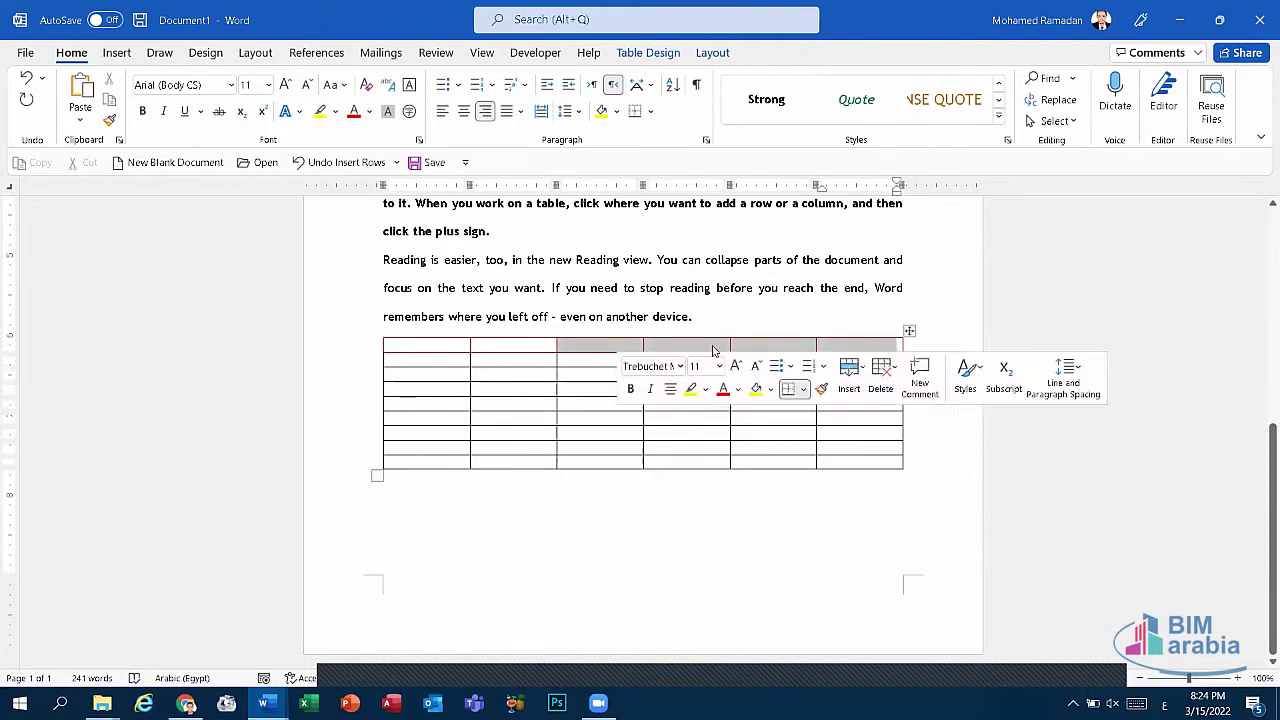
{"action": "left_click", "coordinate": [849, 353]}
{"action": "left_click", "coordinate": [855, 361]}
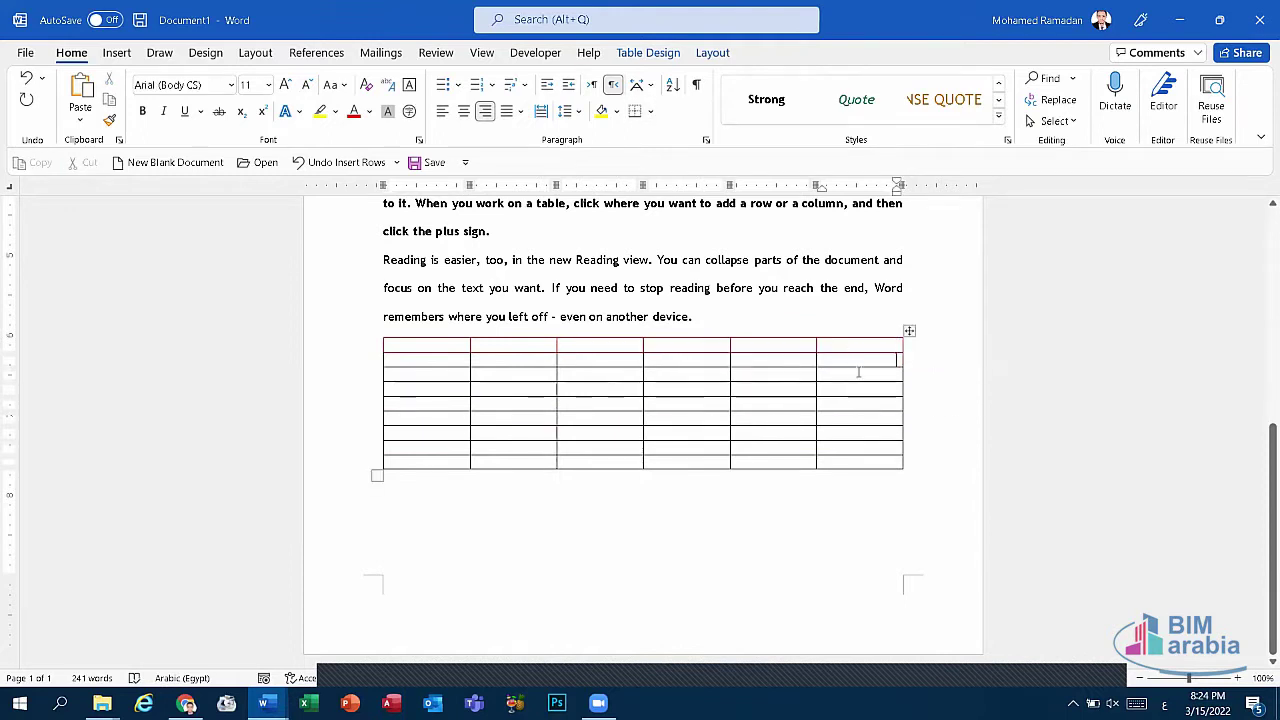
{"action": "left_click", "coordinate": [885, 388]}
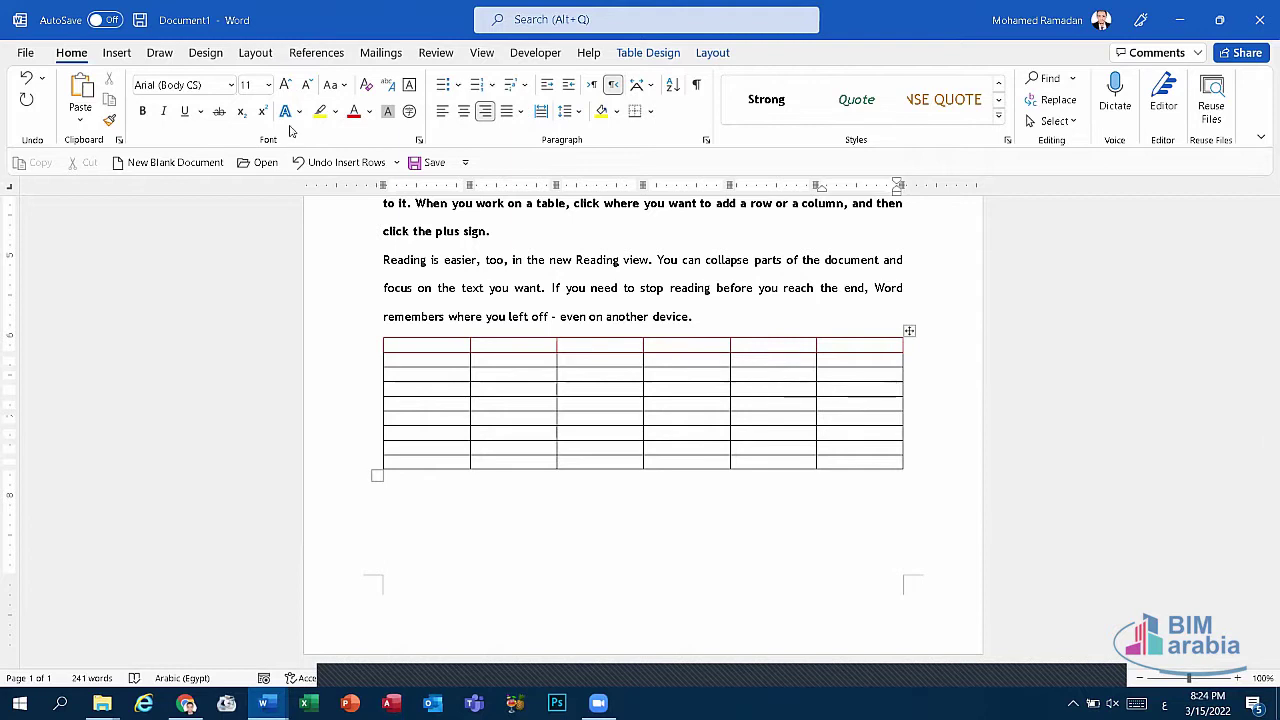
{"action": "left_click", "coordinate": [117, 52]}
{"action": "left_click", "coordinate": [72, 124]}
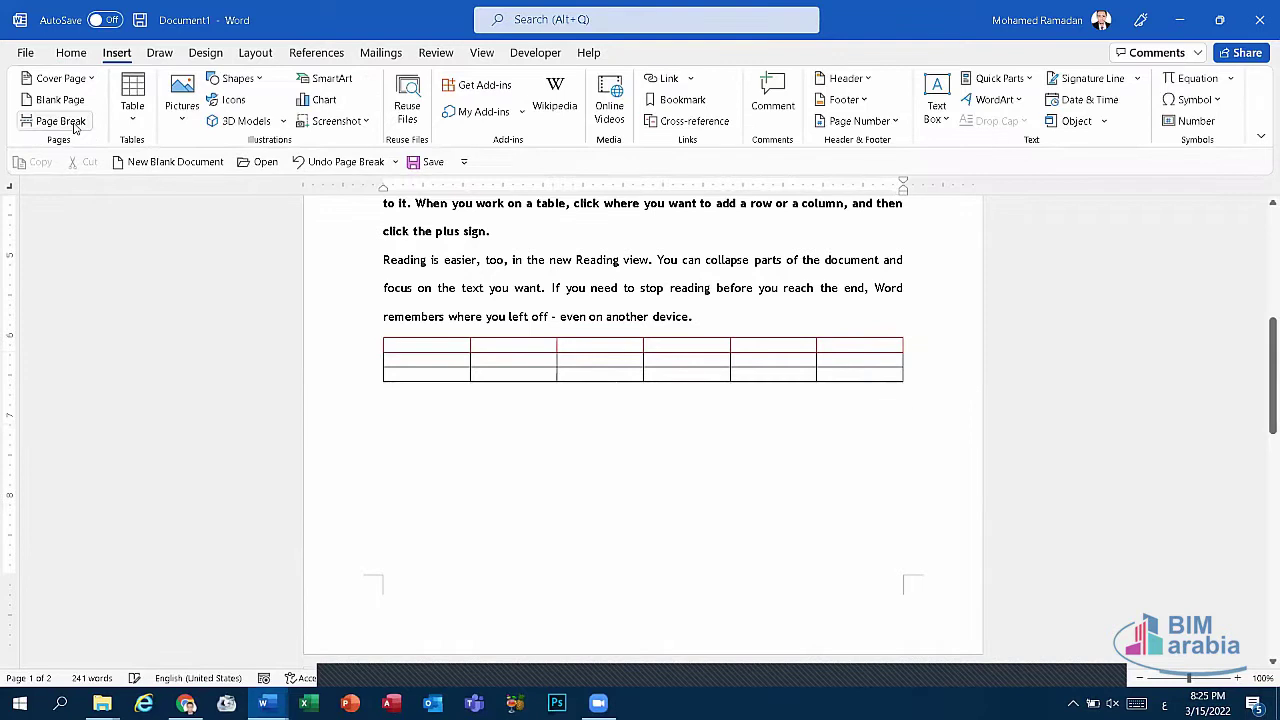
{"action": "left_click", "coordinate": [299, 162]}
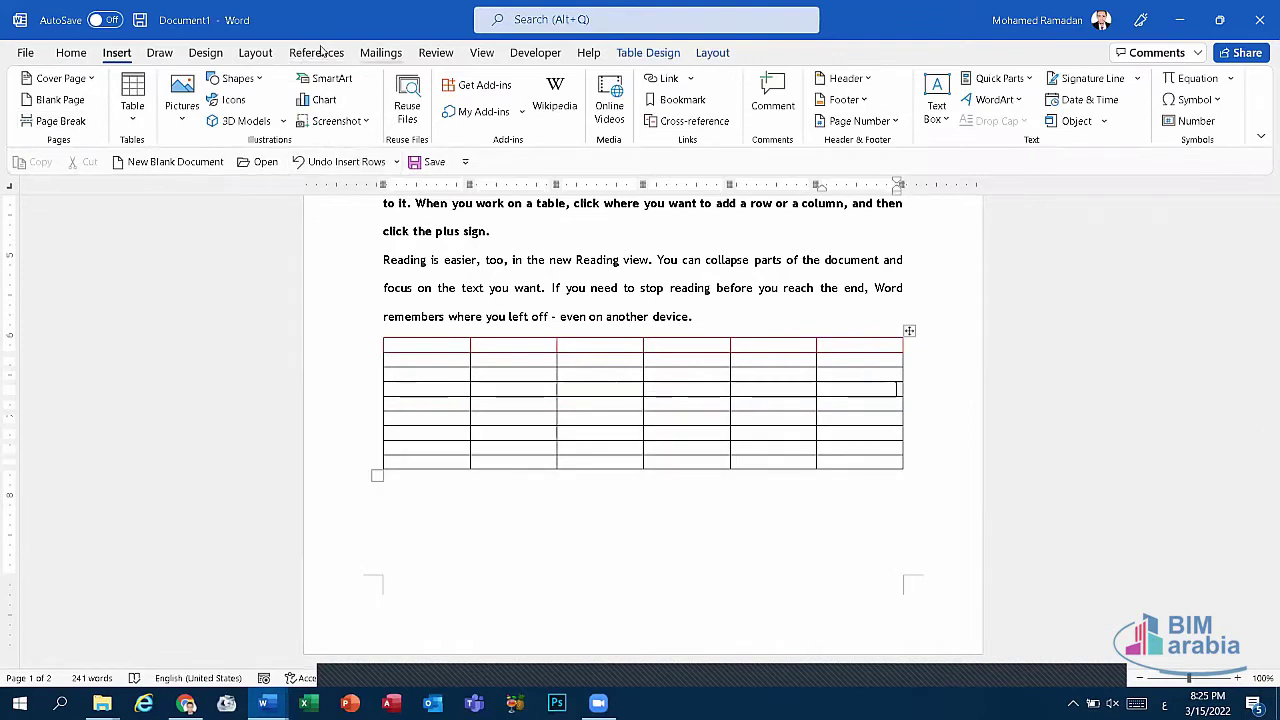
{"action": "left_click", "coordinate": [257, 55]}
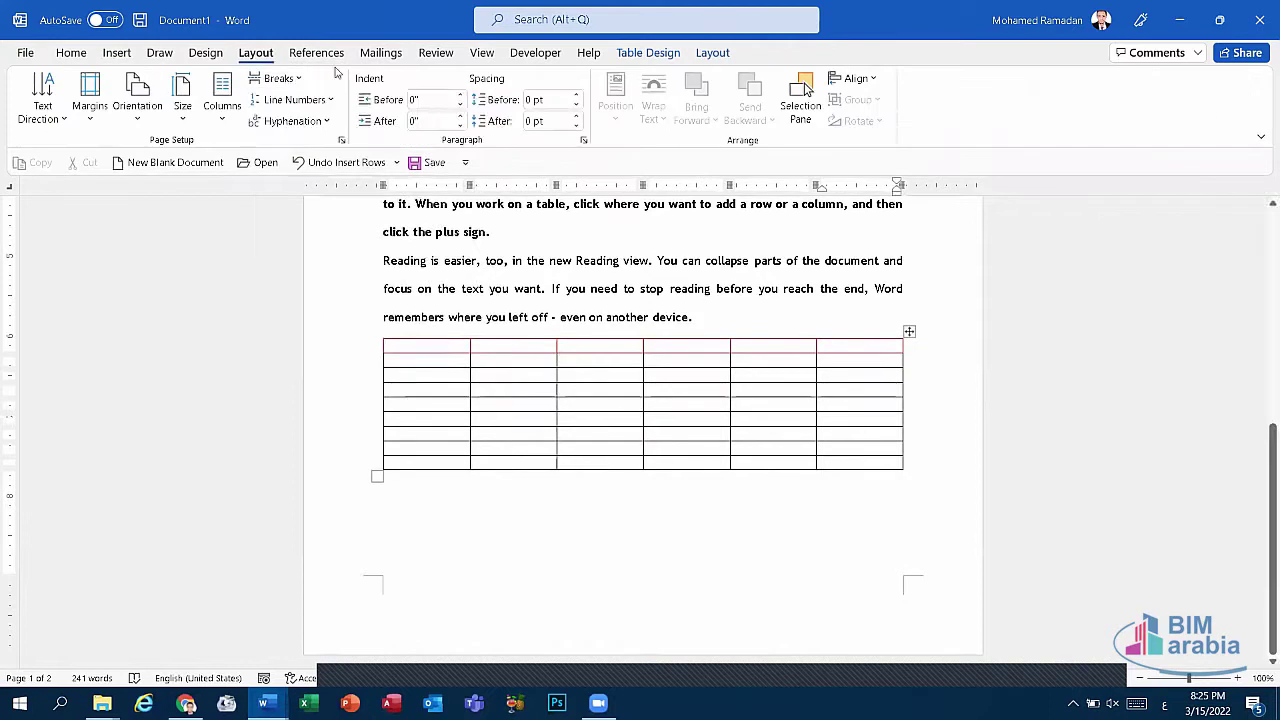
{"action": "left_click", "coordinate": [285, 78]}
{"action": "left_click", "coordinate": [337, 136]}
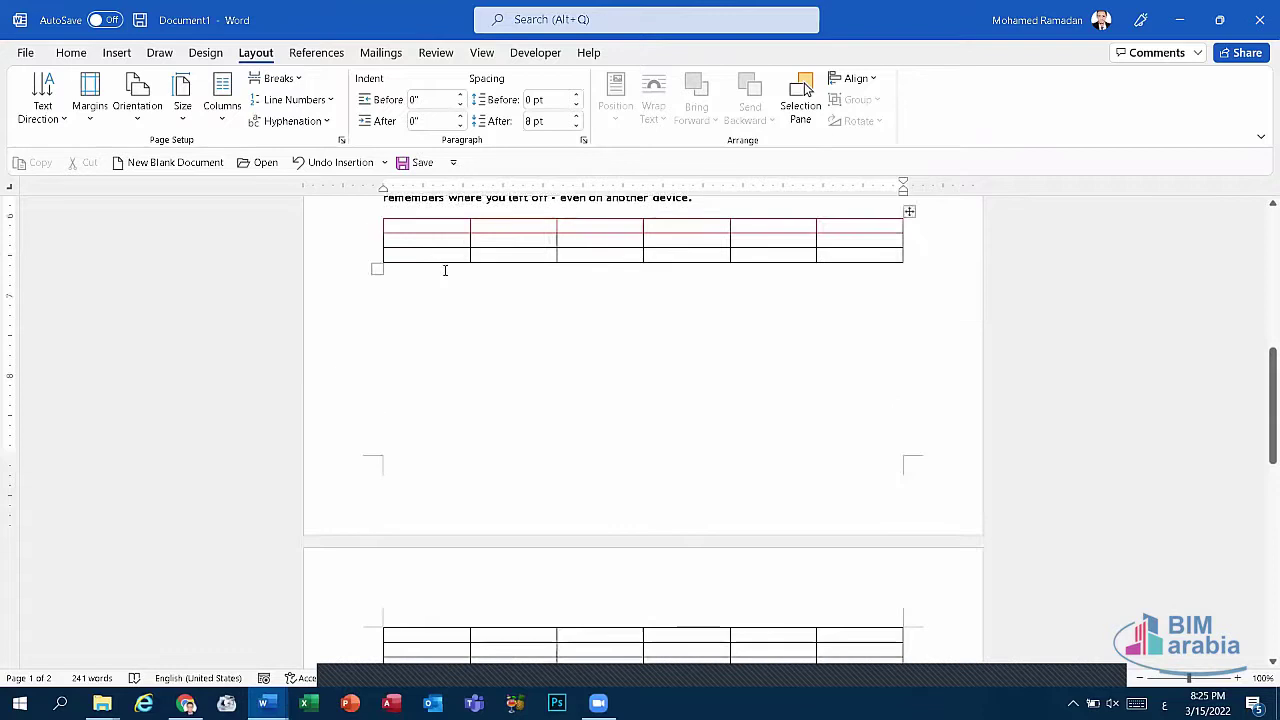
{"action": "left_click", "coordinate": [346, 164]}
{"action": "key", "text": "ctrl+y"}
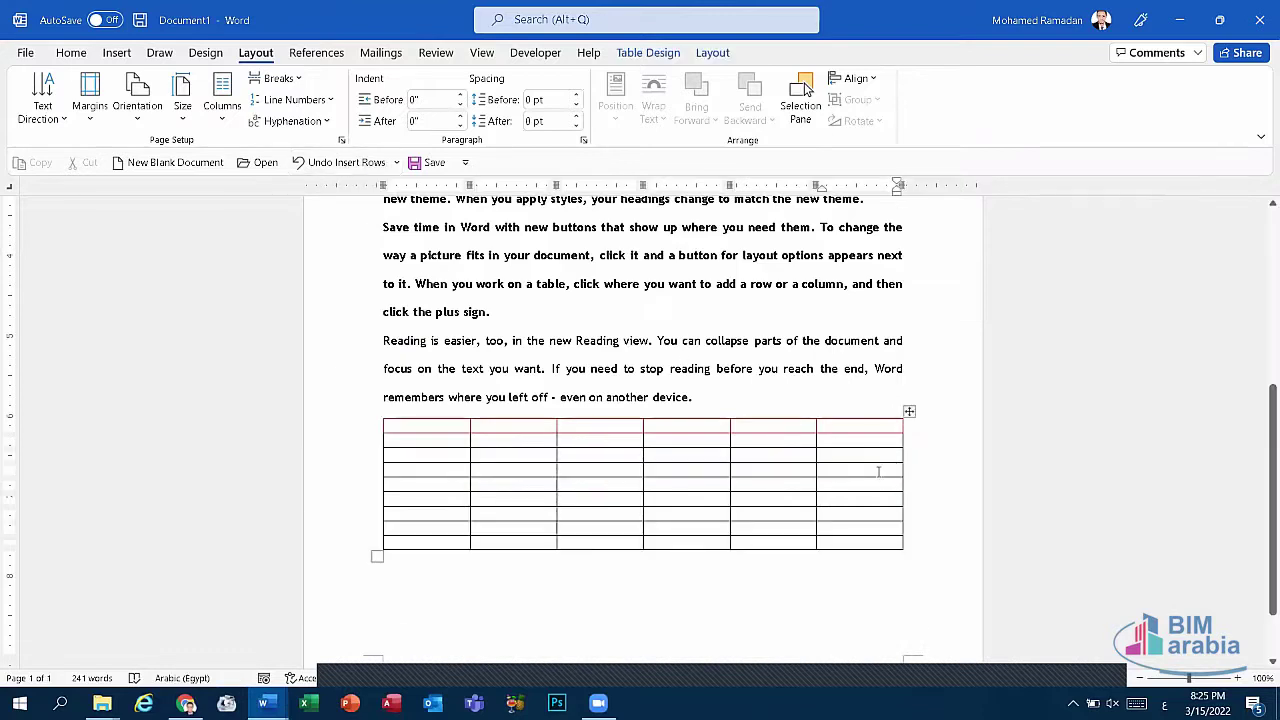
{"action": "scroll", "coordinate": [852, 510], "scroll_direction": "down", "scroll_amount": 2}
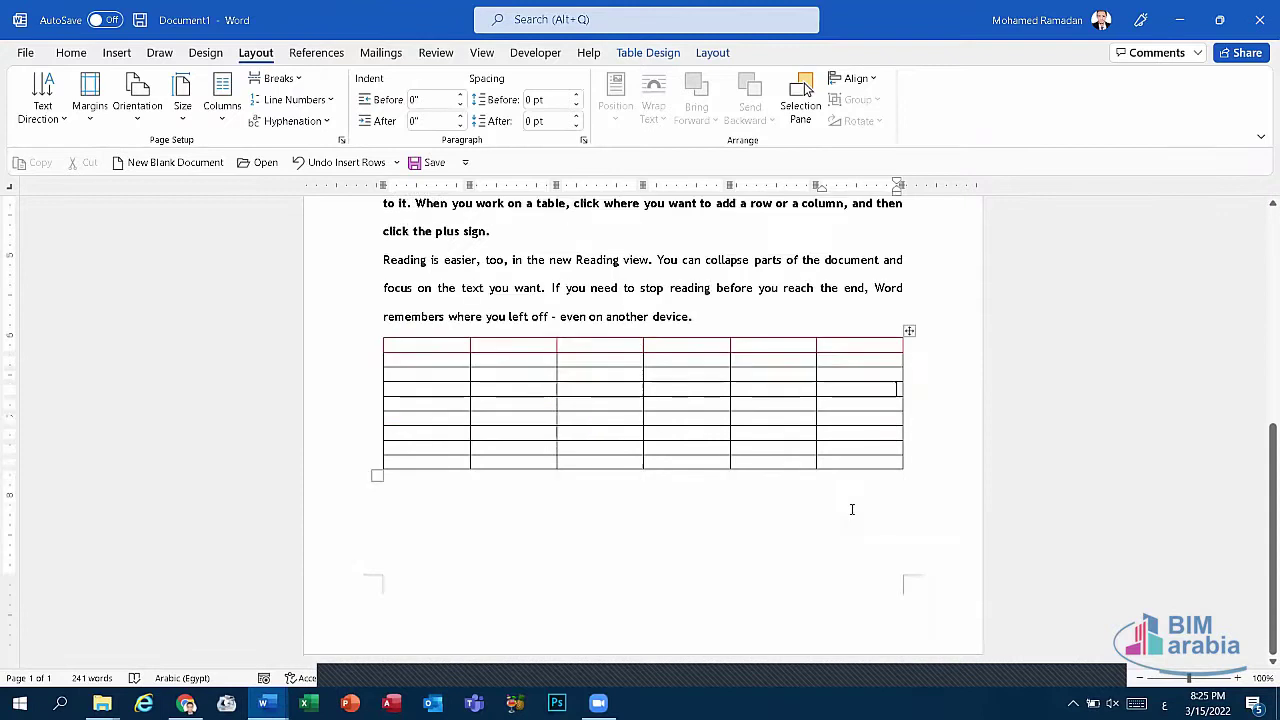
{"action": "left_click", "coordinate": [263, 703]}
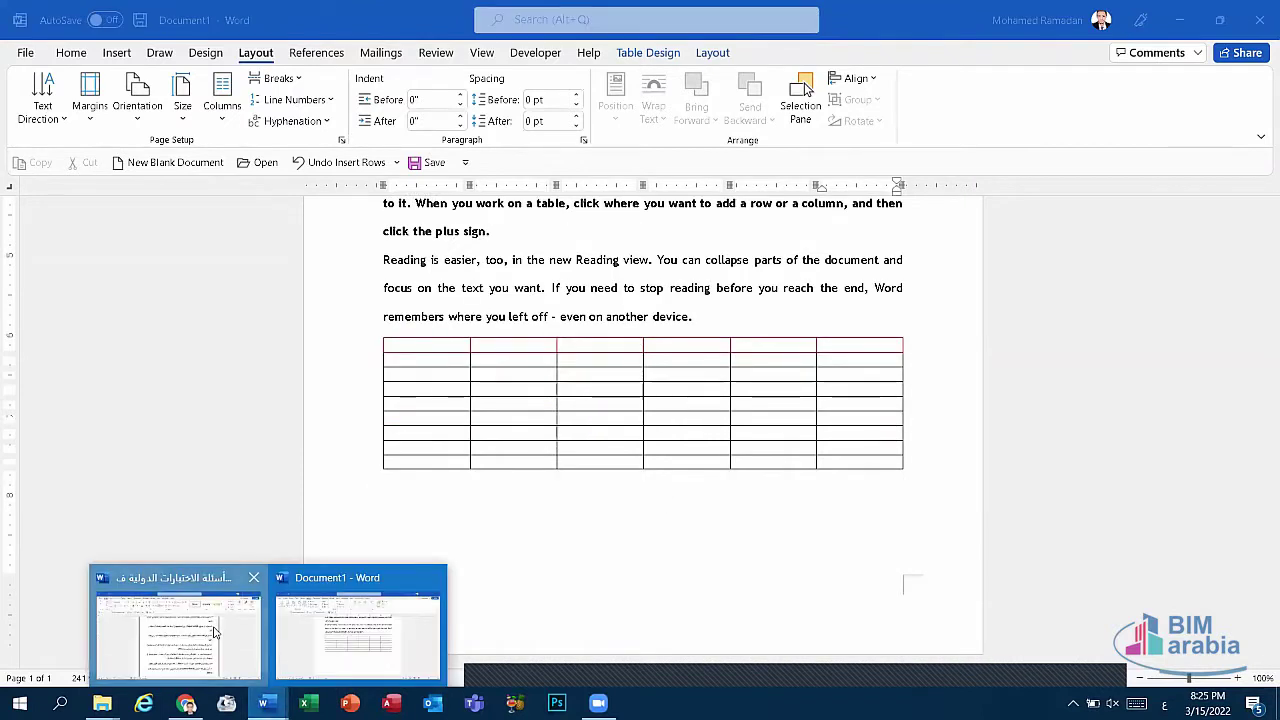
Glance at the Arabic exercise document, then bring Document1 back to the front.
{"action": "left_click", "coordinate": [213, 632]}
{"action": "scroll", "coordinate": [800, 432], "scroll_direction": "down", "scroll_amount": 2}
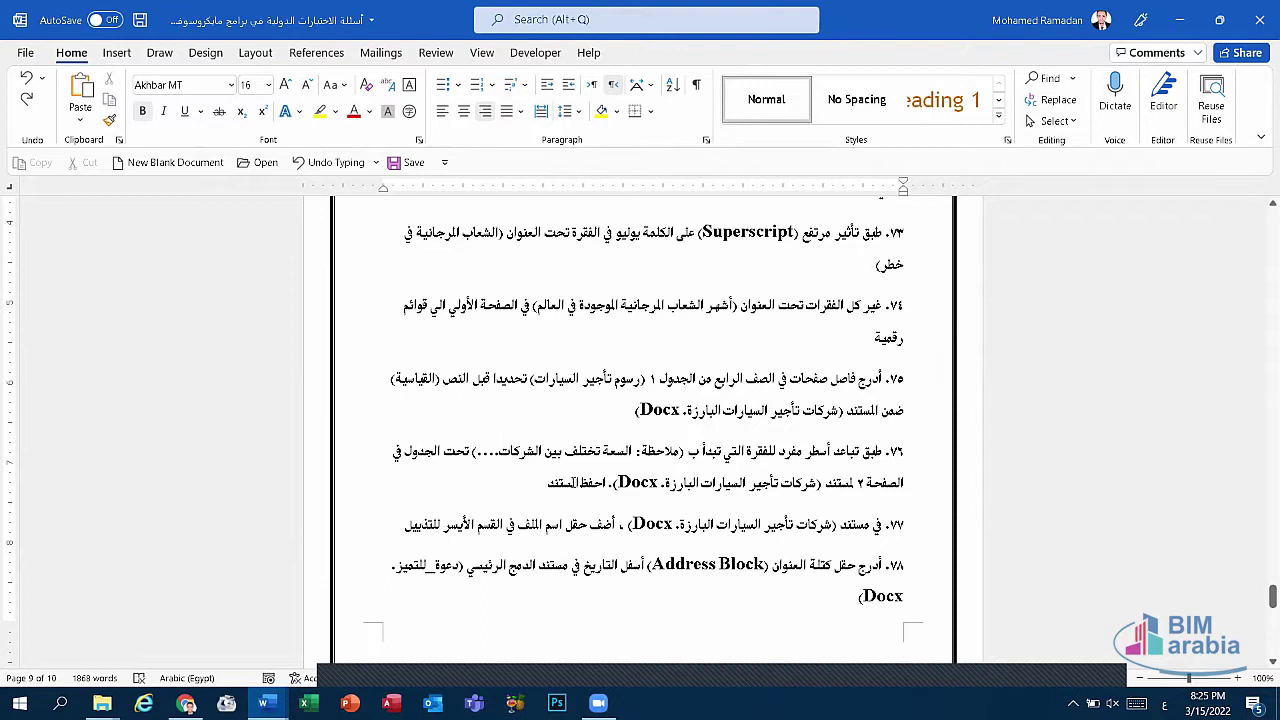
{"action": "left_click", "coordinate": [263, 703]}
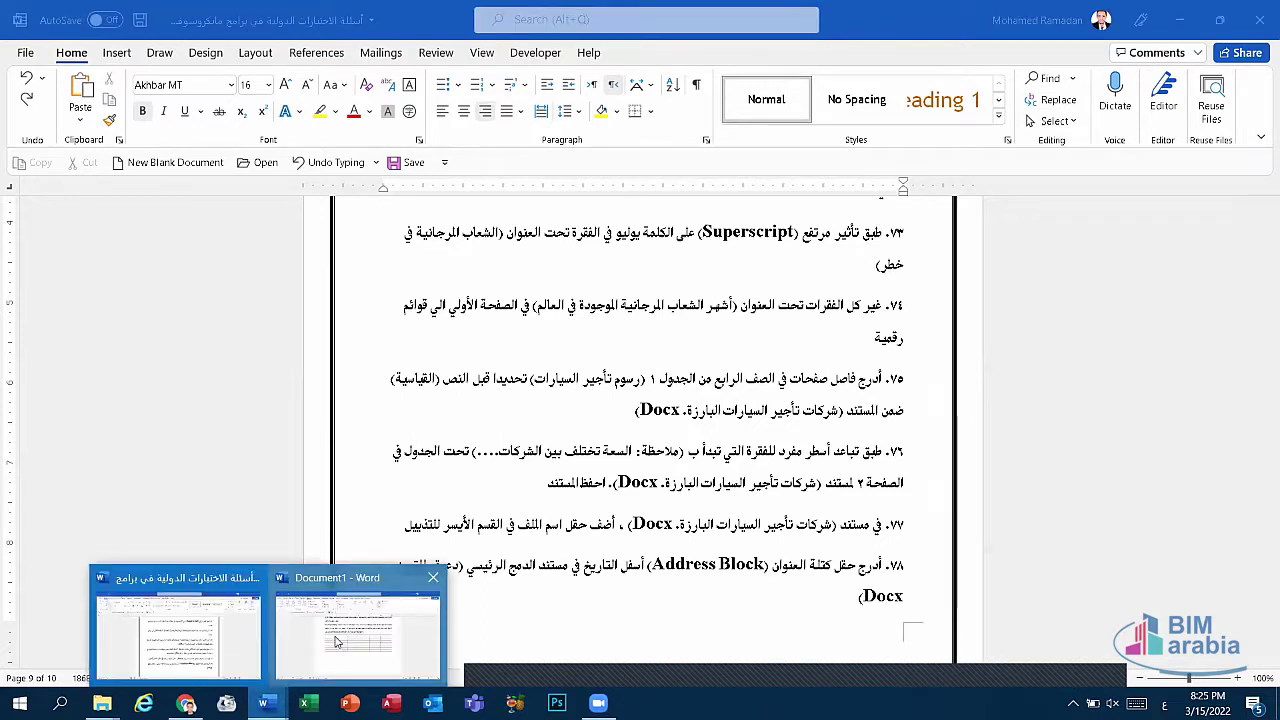
{"action": "left_click", "coordinate": [336, 641]}
Select the body paragraphs and number them from the Home tab's Numbering gallery.
{"action": "mouse_move", "coordinate": [700, 440]}
{"action": "left_mouse_down"}
{"action": "mouse_move", "coordinate": [385, 266]}
{"action": "mouse_move", "coordinate": [381, 153]}
{"action": "left_mouse_up"}
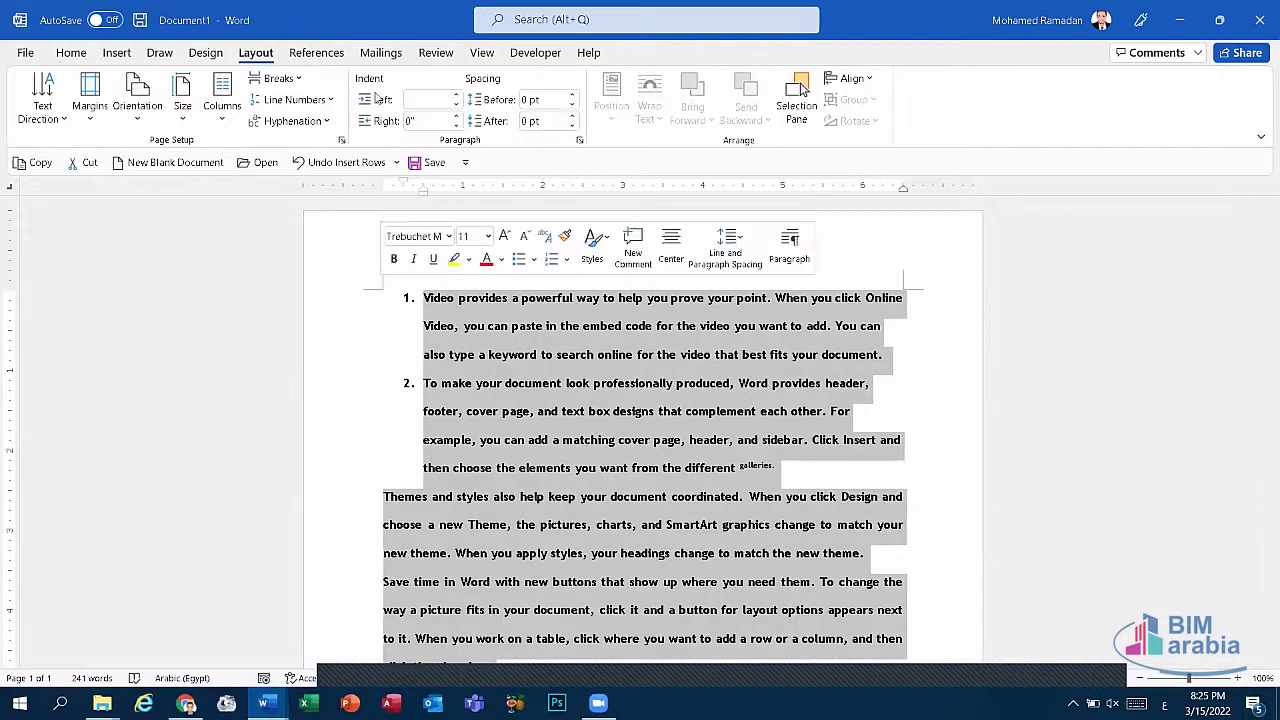
{"action": "left_click", "coordinate": [71, 52]}
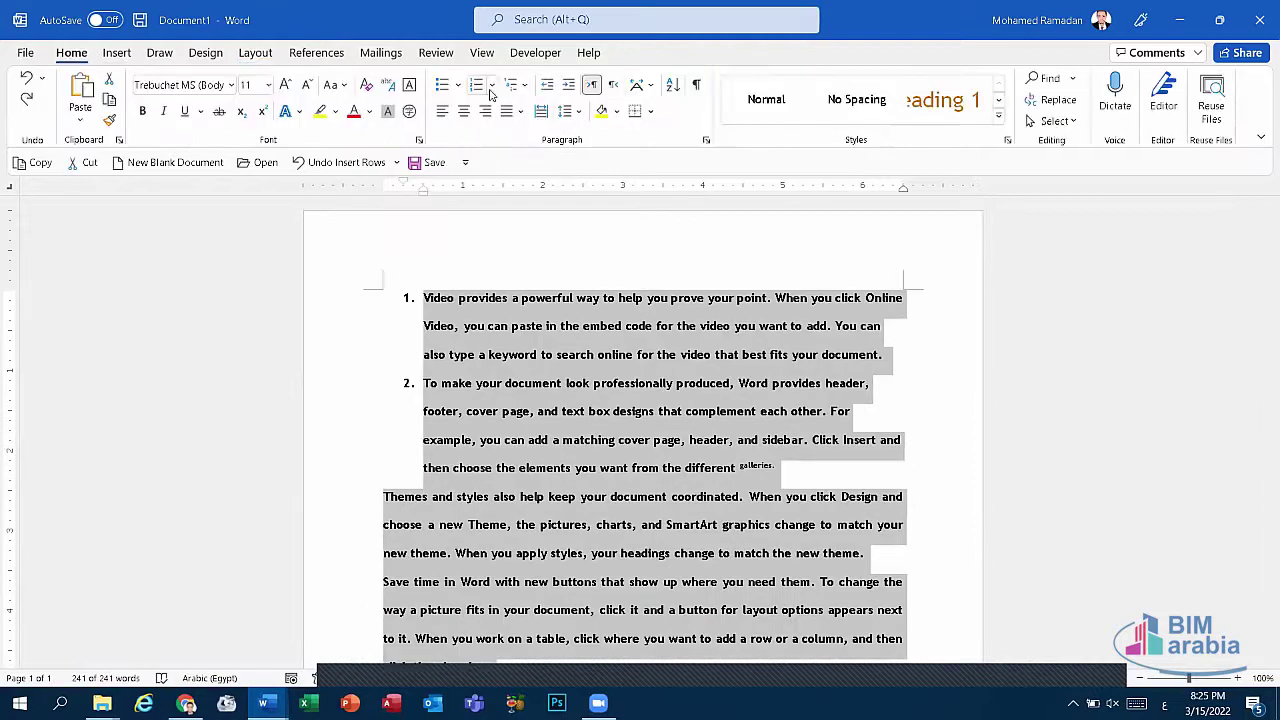
{"action": "left_click", "coordinate": [487, 85]}
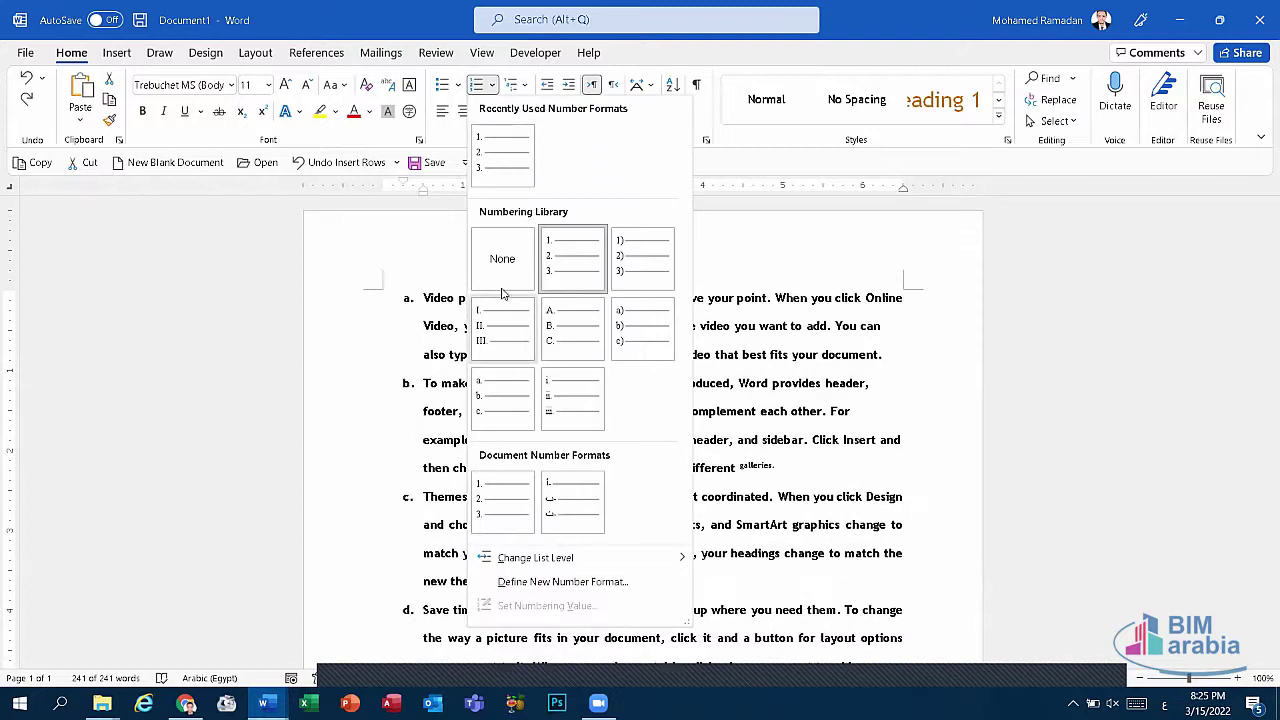
Remove the list numbering and set the body paragraphs to Double line spacing.
{"action": "left_click", "coordinate": [500, 280]}
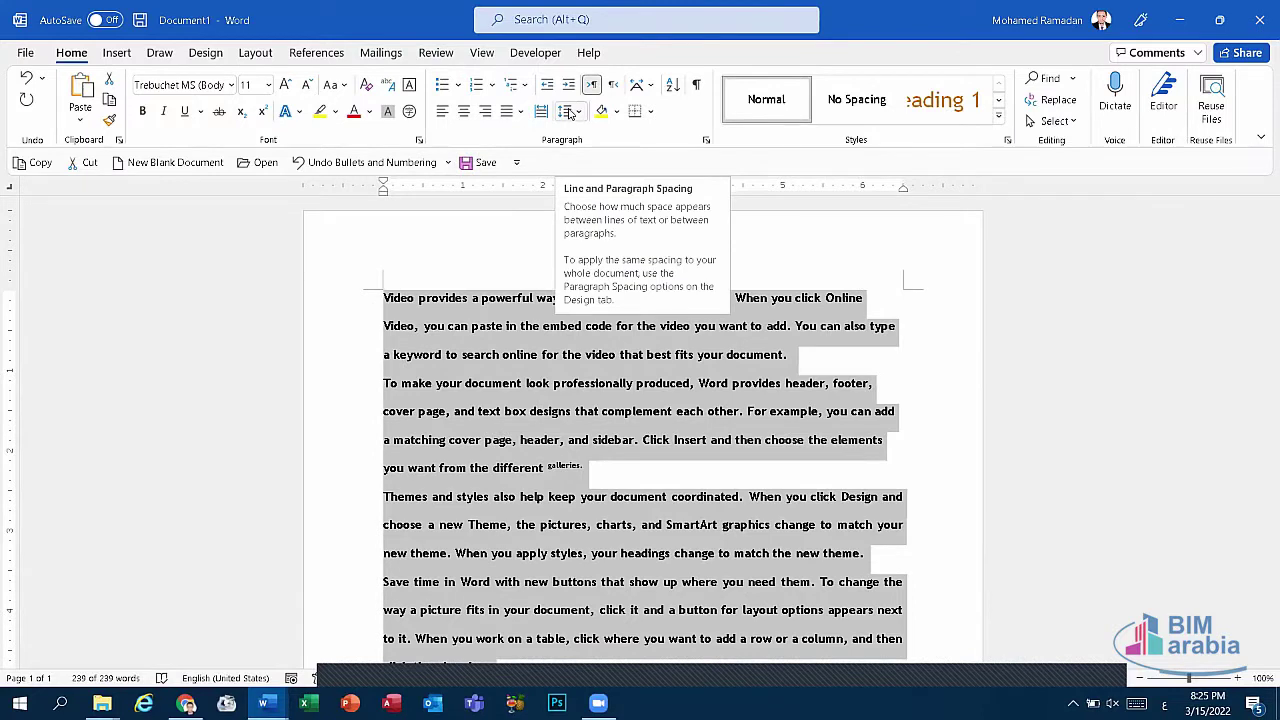
{"action": "left_click", "coordinate": [570, 112]}
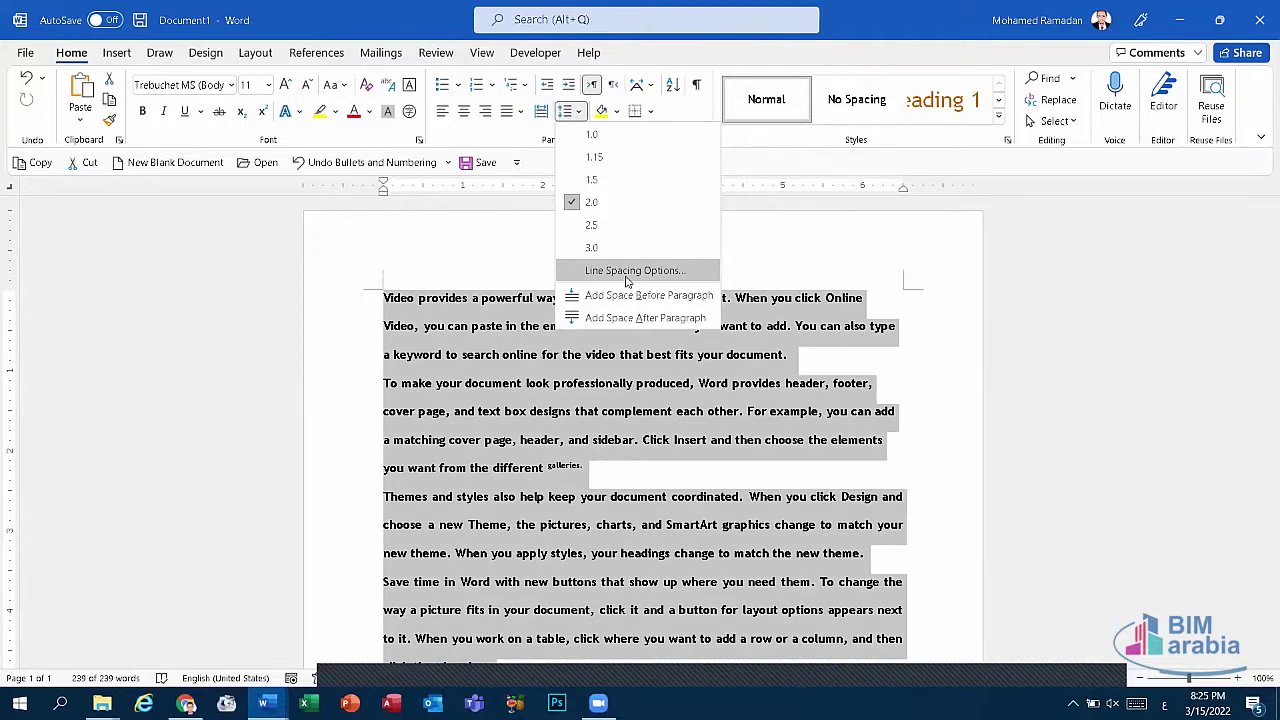
{"action": "left_click", "coordinate": [860, 169]}
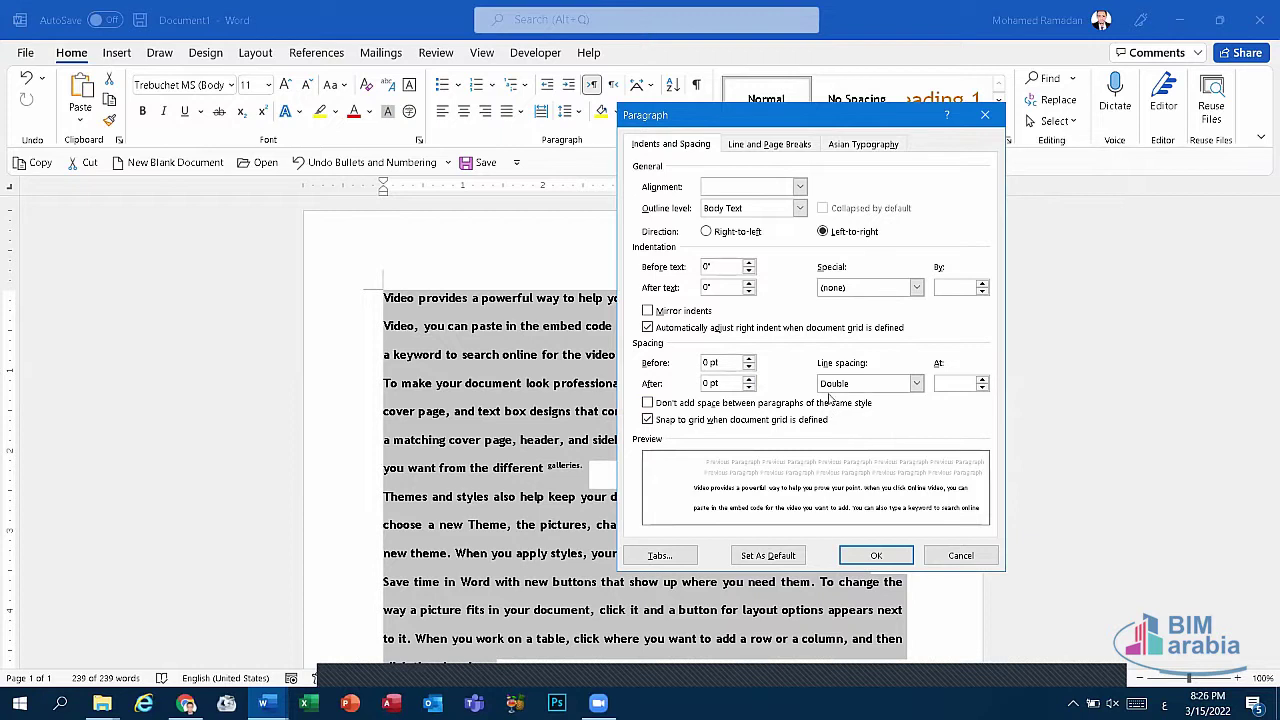
{"action": "left_click", "coordinate": [829, 390]}
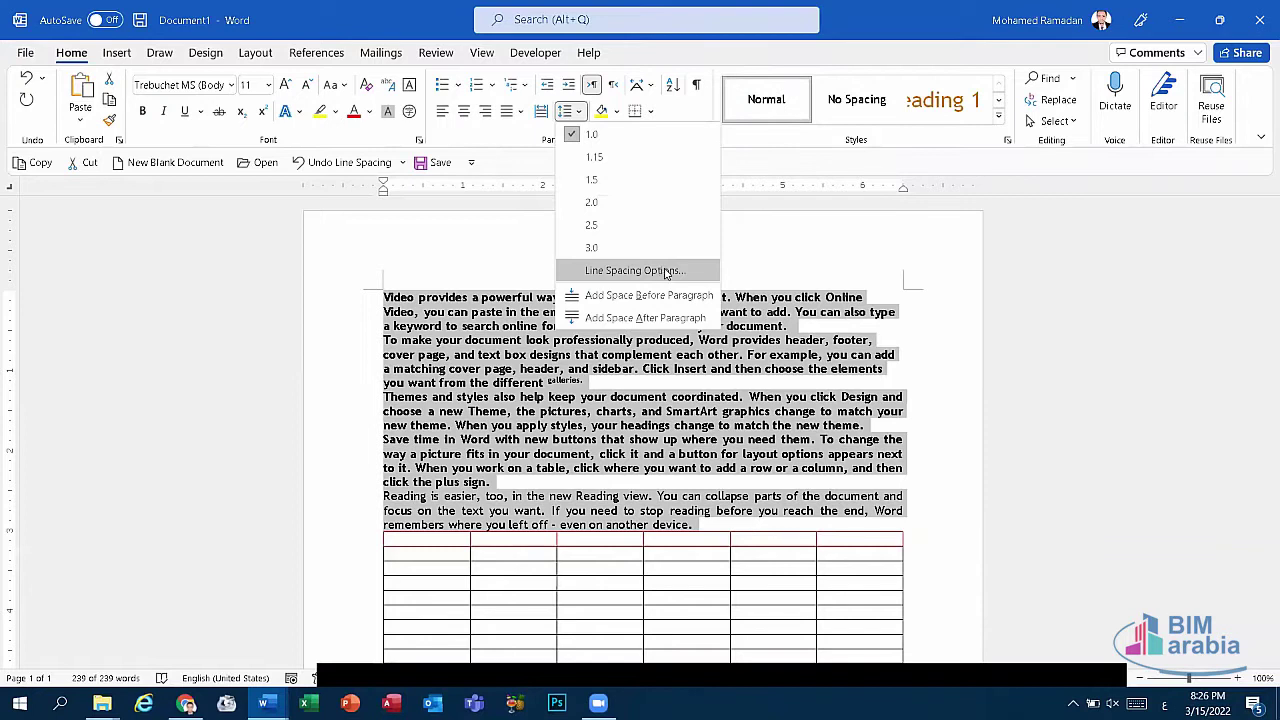
{"action": "left_click", "coordinate": [660, 271]}
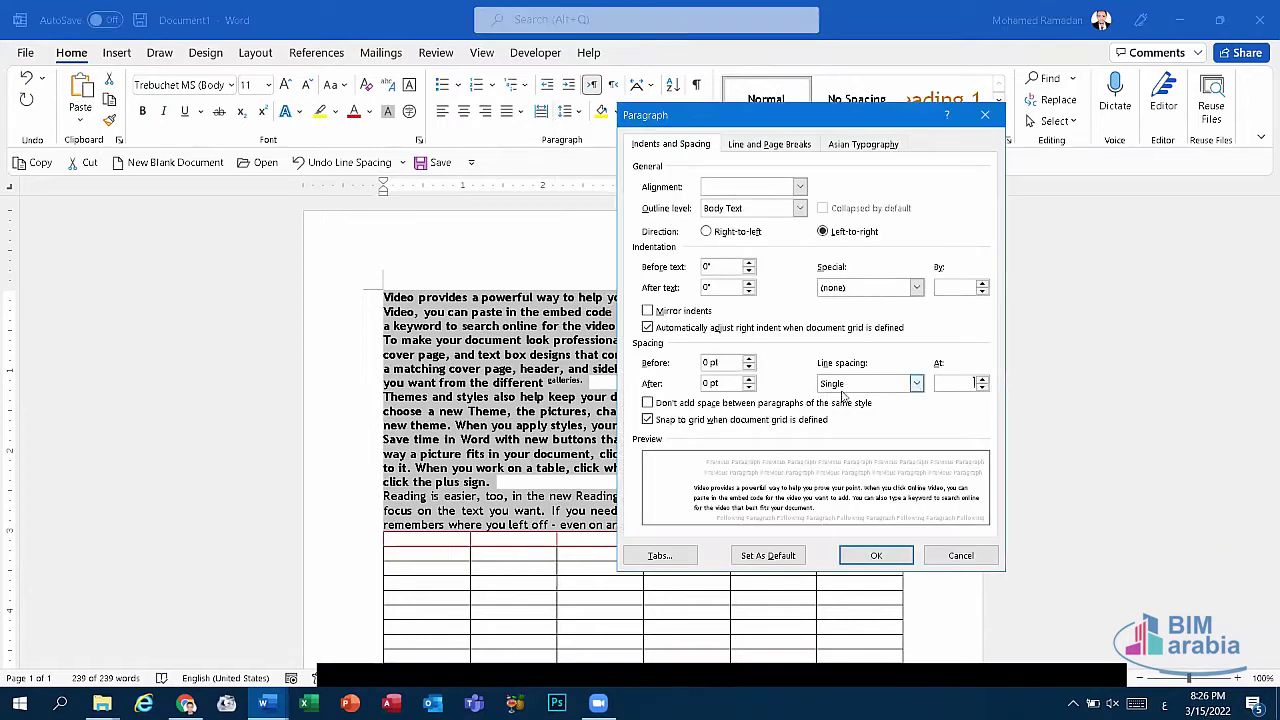
{"action": "left_click", "coordinate": [842, 394]}
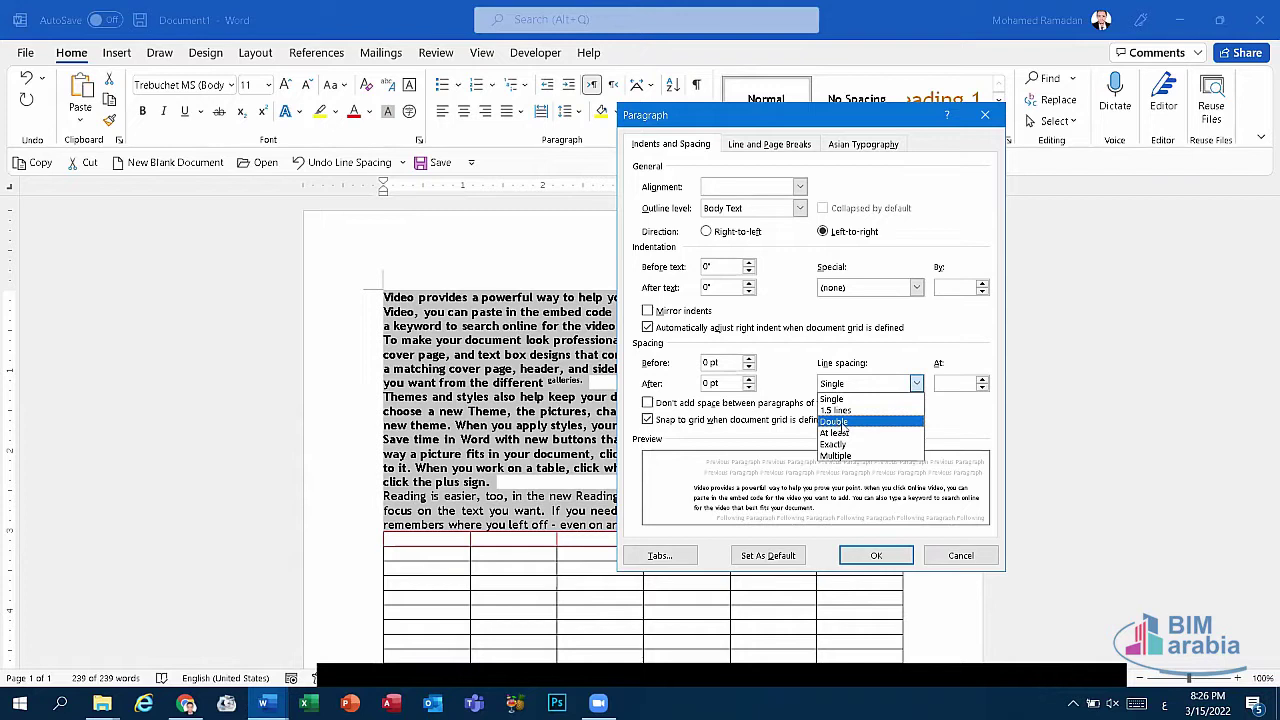
{"action": "left_click", "coordinate": [874, 558]}
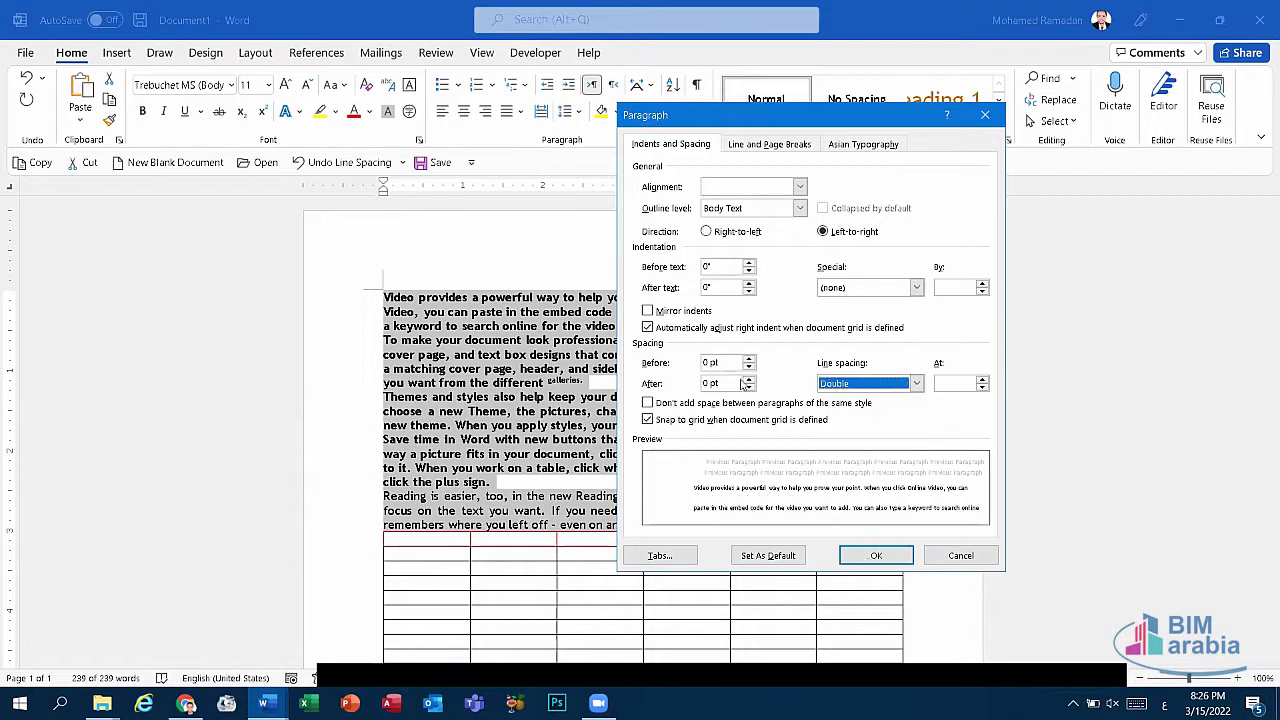
{"action": "key", "text": "Return"}
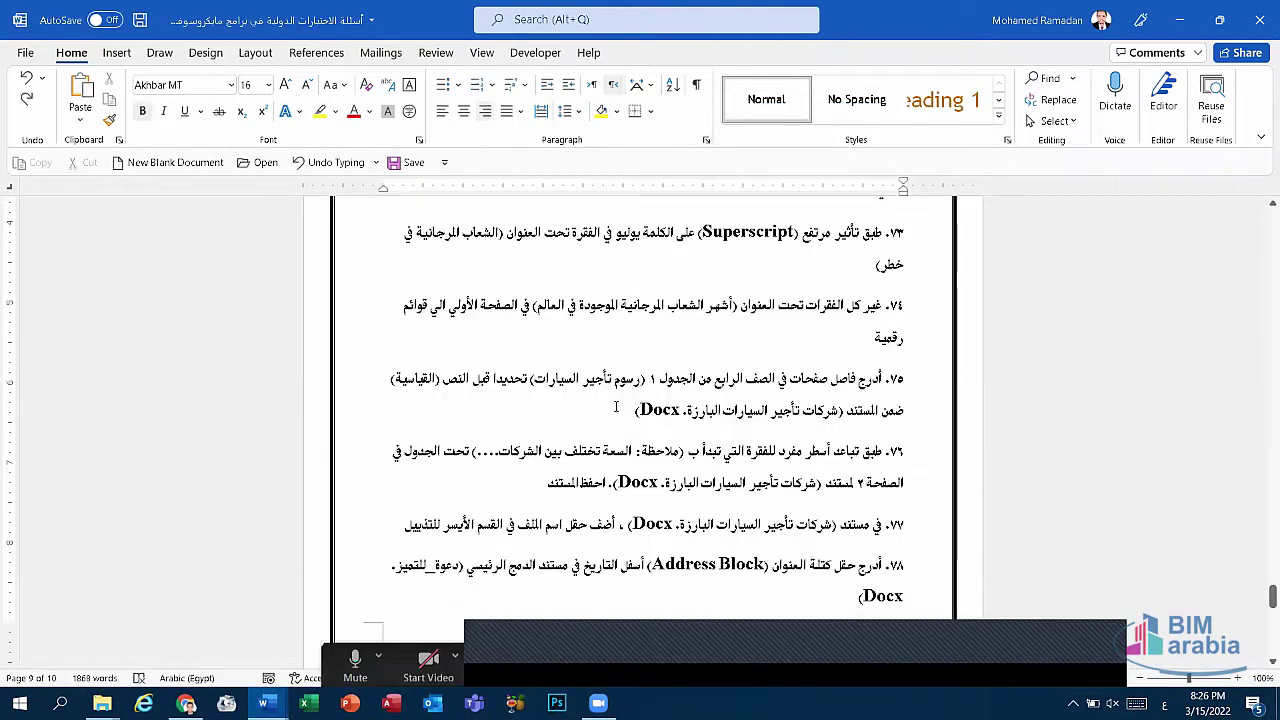
Scroll the questions document down to item 78, the Address Block and date task.
{"action": "scroll", "coordinate": [590, 404], "scroll_direction": "down", "scroll_amount": 2}
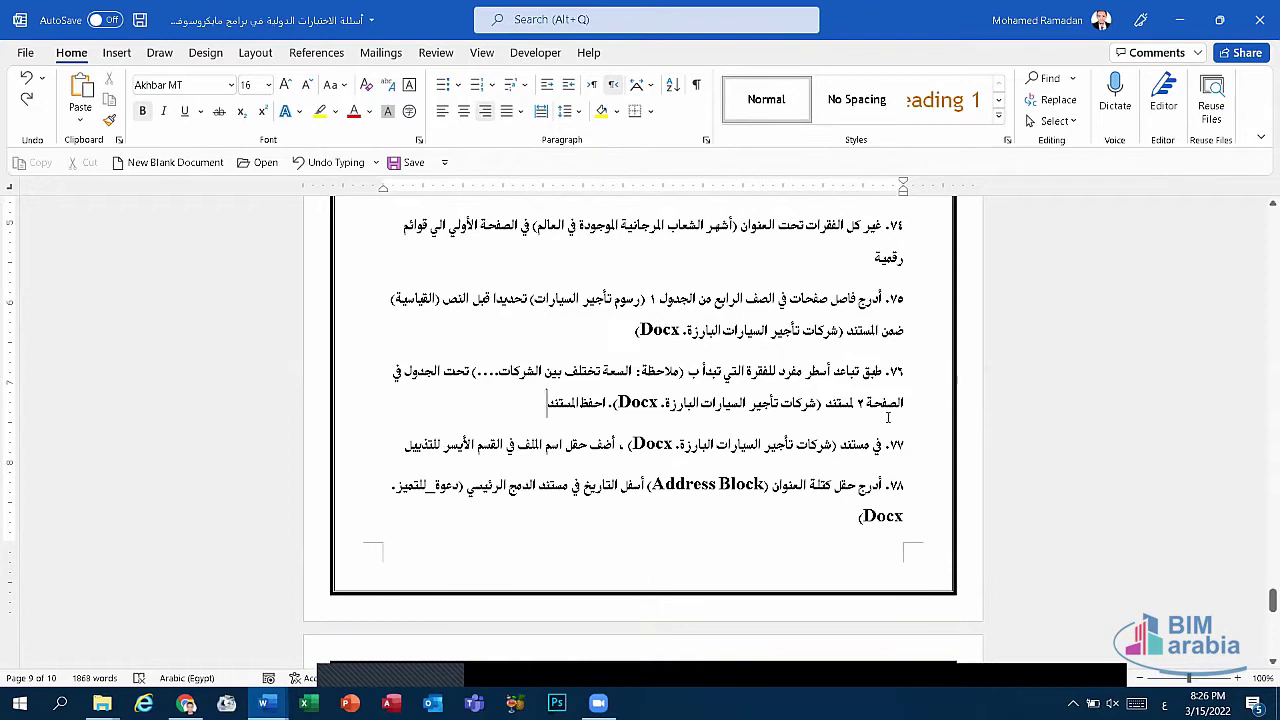
{"action": "scroll", "coordinate": [873, 370], "scroll_direction": "down", "scroll_amount": 1}
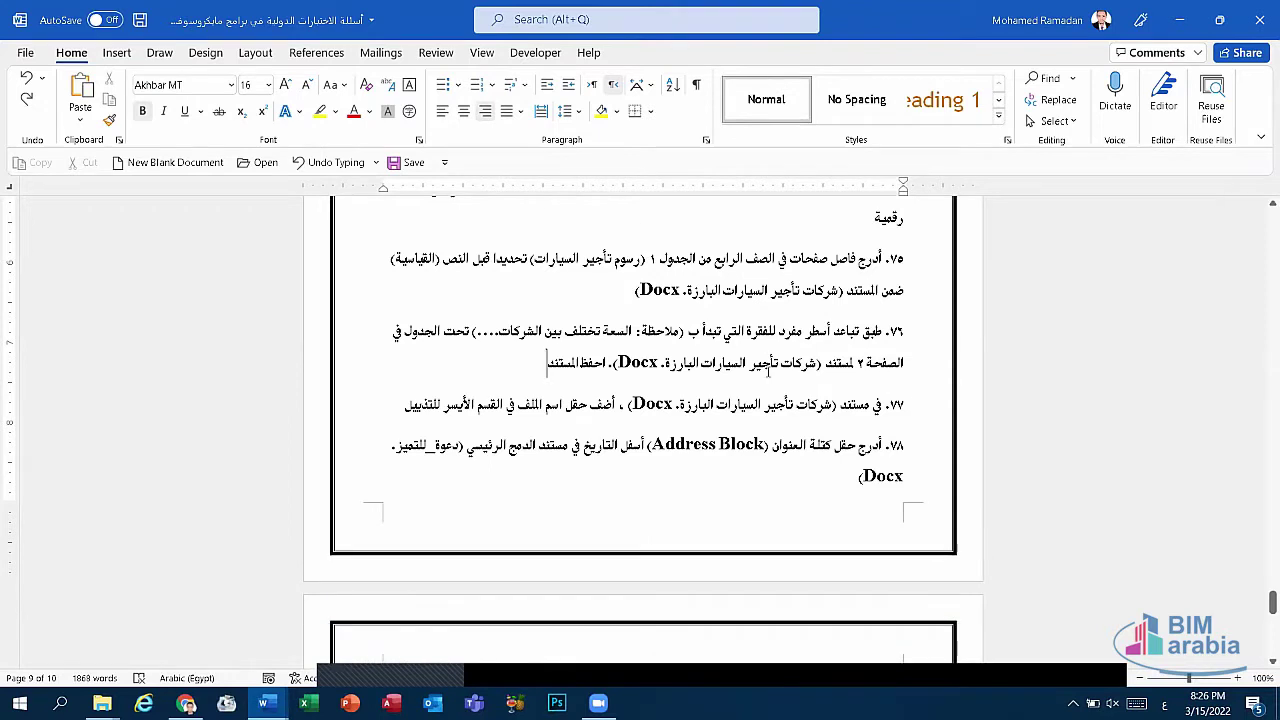
{"action": "scroll", "coordinate": [728, 336], "scroll_direction": "down", "scroll_amount": 1}
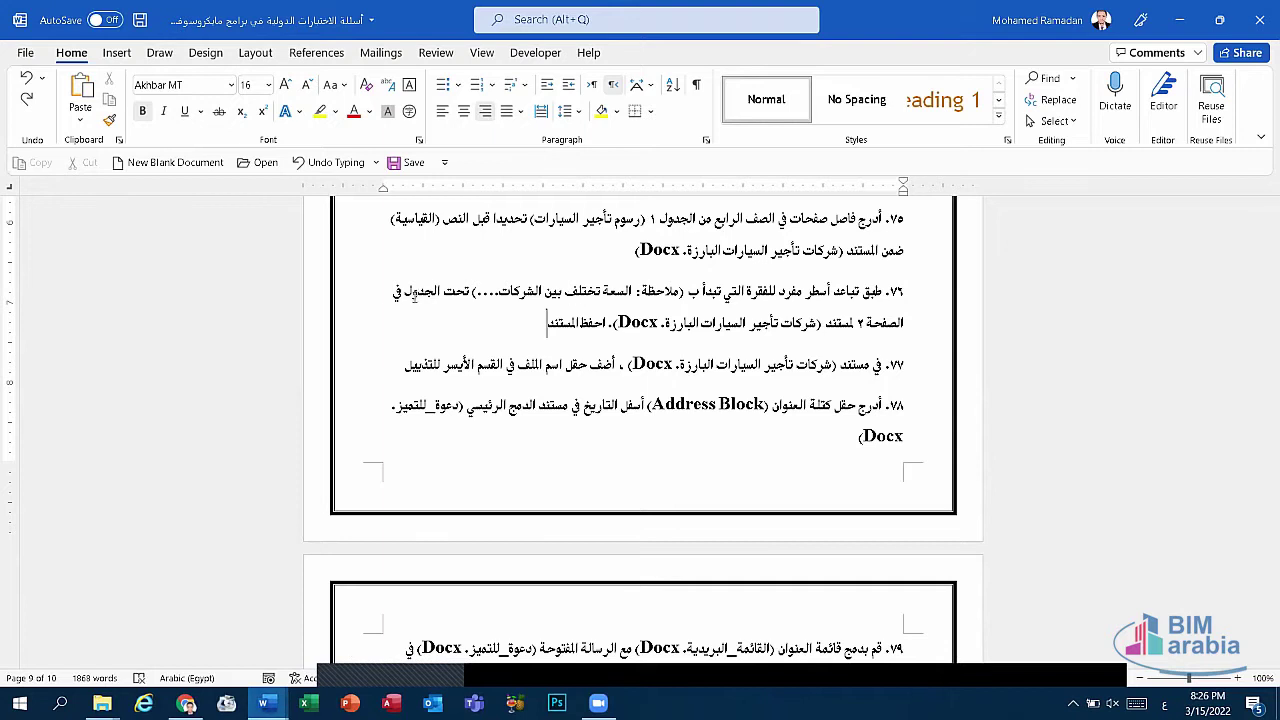
{"action": "key", "text": "super+5"}
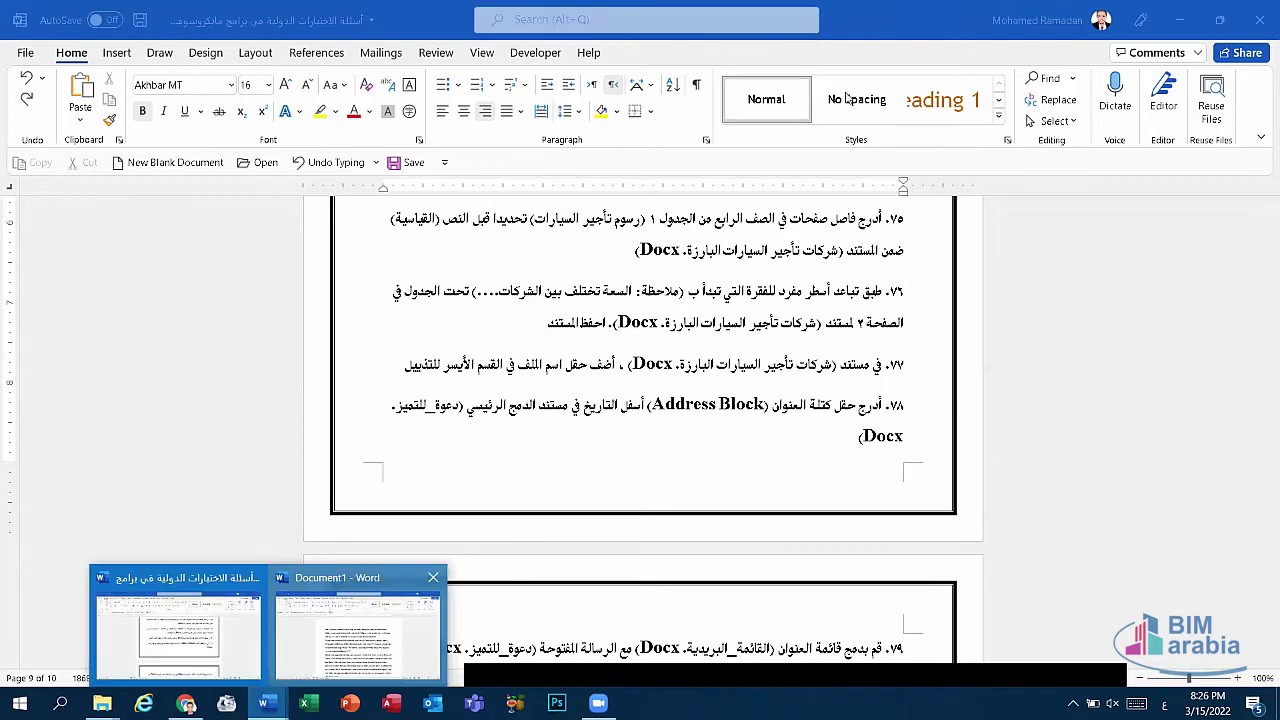
Start editing Document1's footer and left-align it.
{"action": "scroll", "coordinate": [850, 104], "scroll_direction": "down", "scroll_amount": 1}
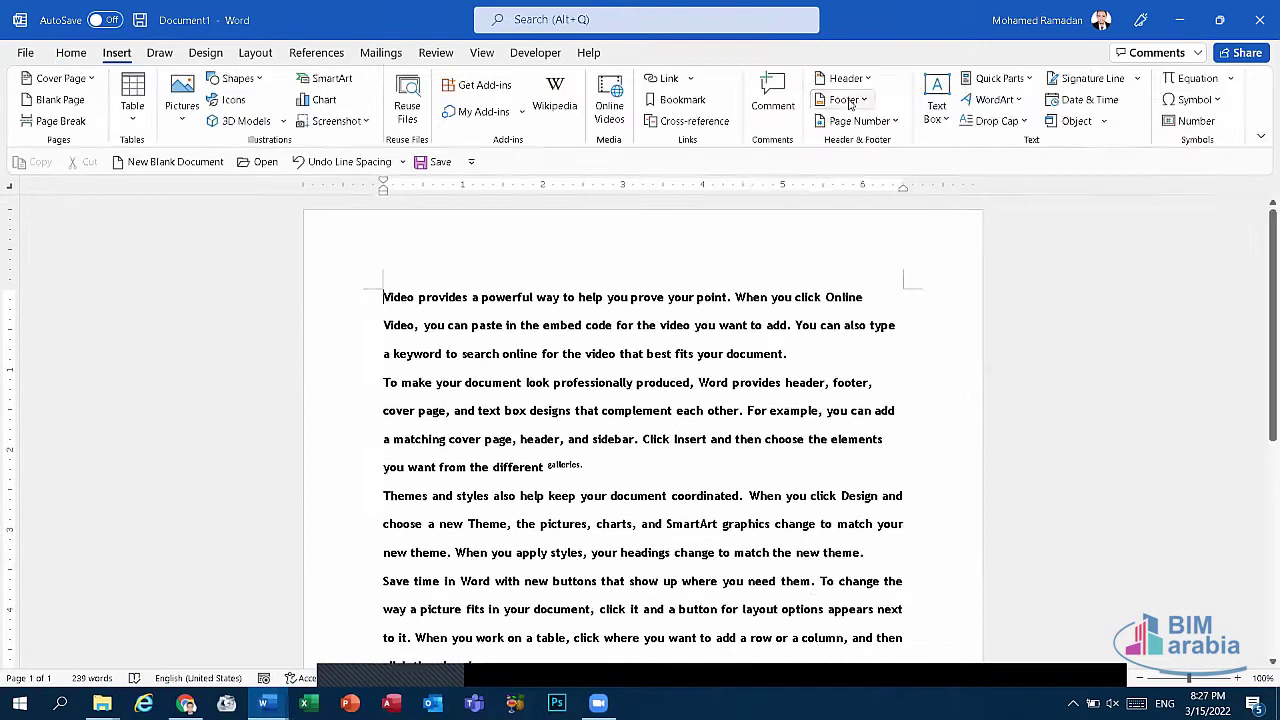
{"action": "left_click", "coordinate": [848, 101]}
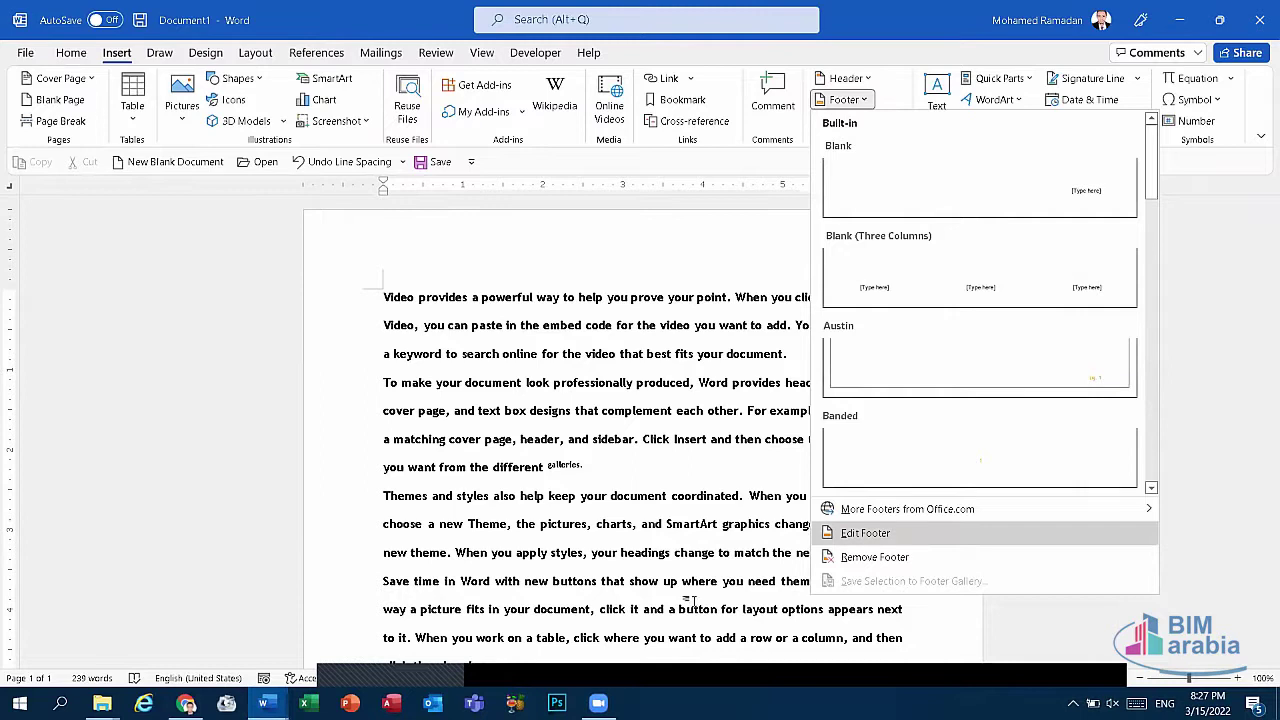
{"action": "left_click", "coordinate": [865, 533]}
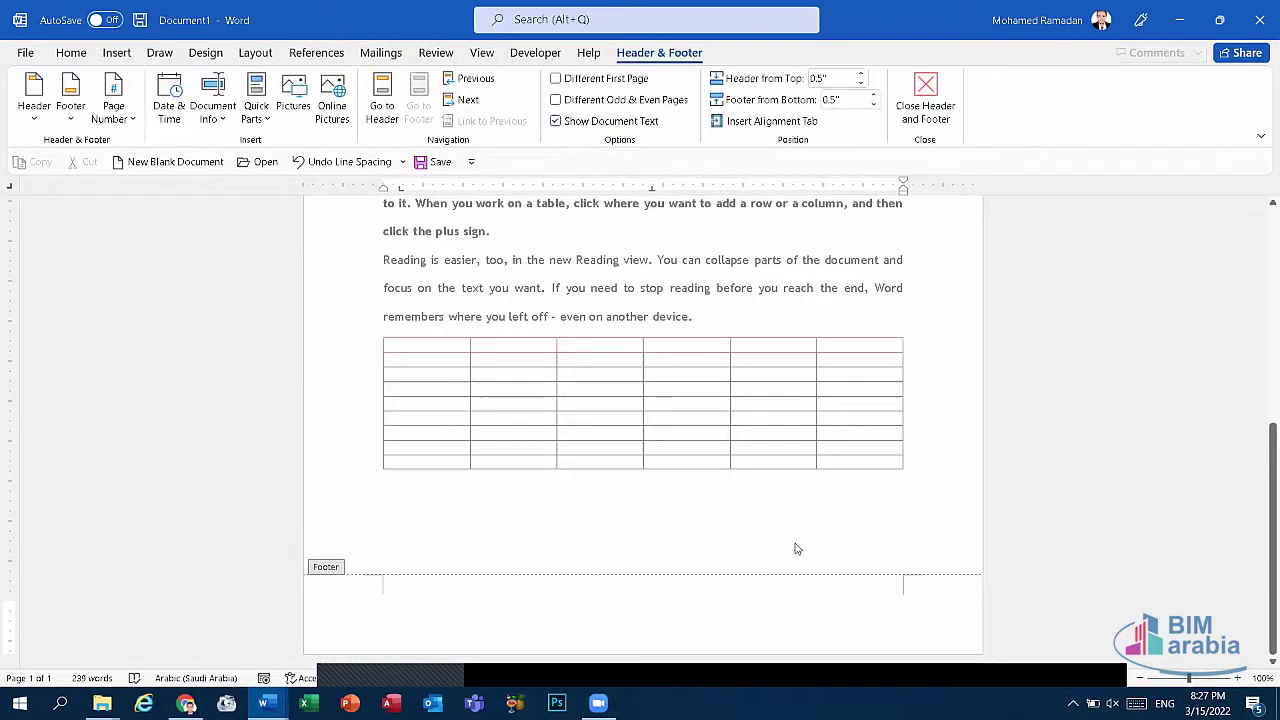
{"action": "left_click", "coordinate": [71, 53]}
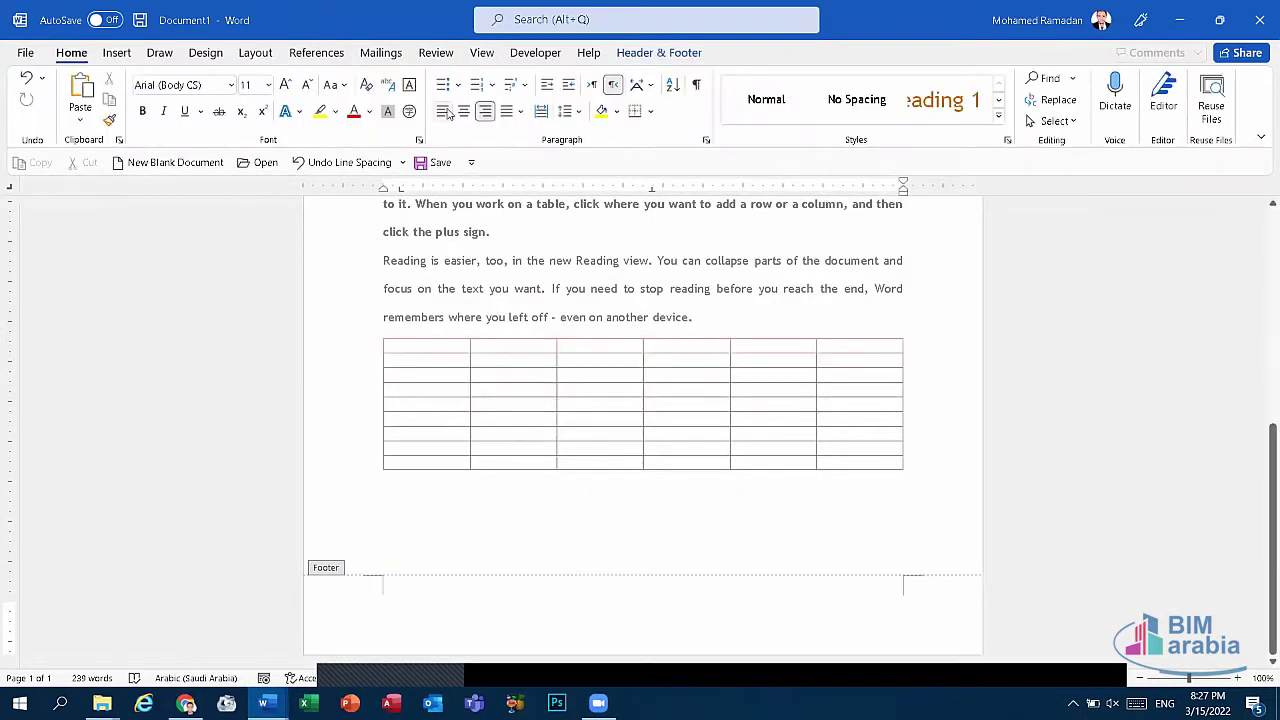
{"action": "left_click", "coordinate": [443, 111]}
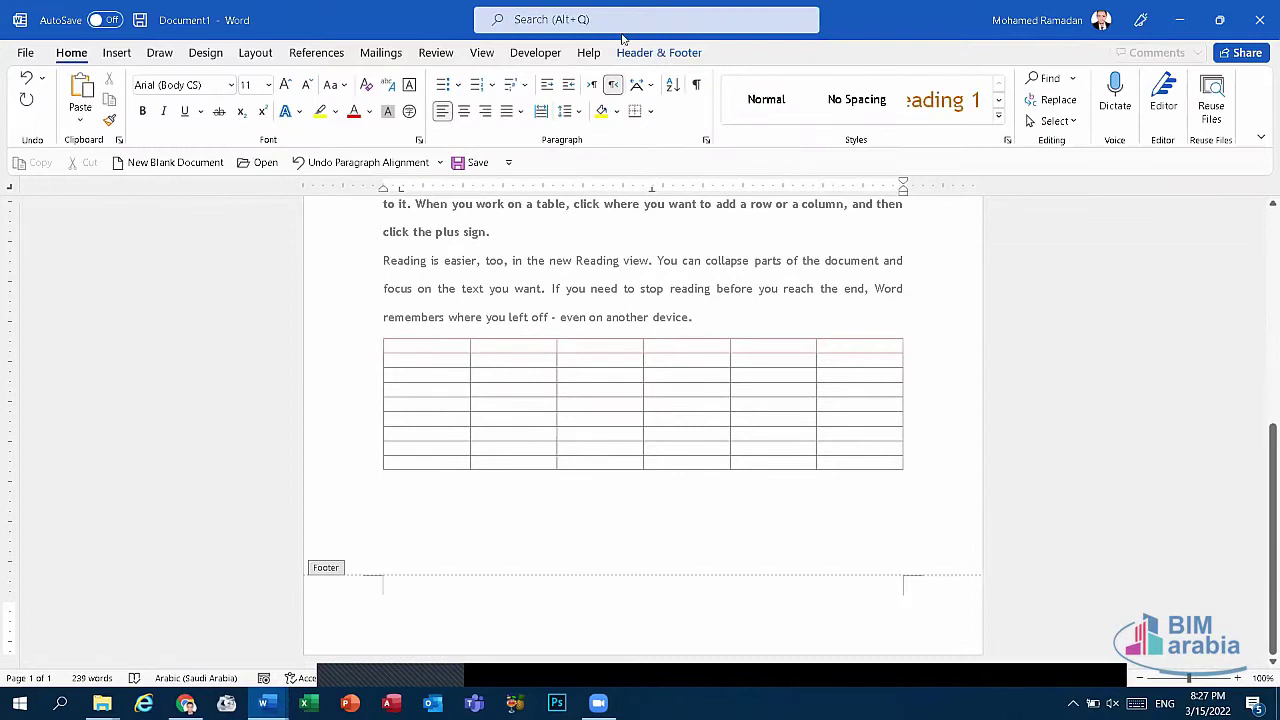
{"action": "left_click", "coordinate": [653, 52]}
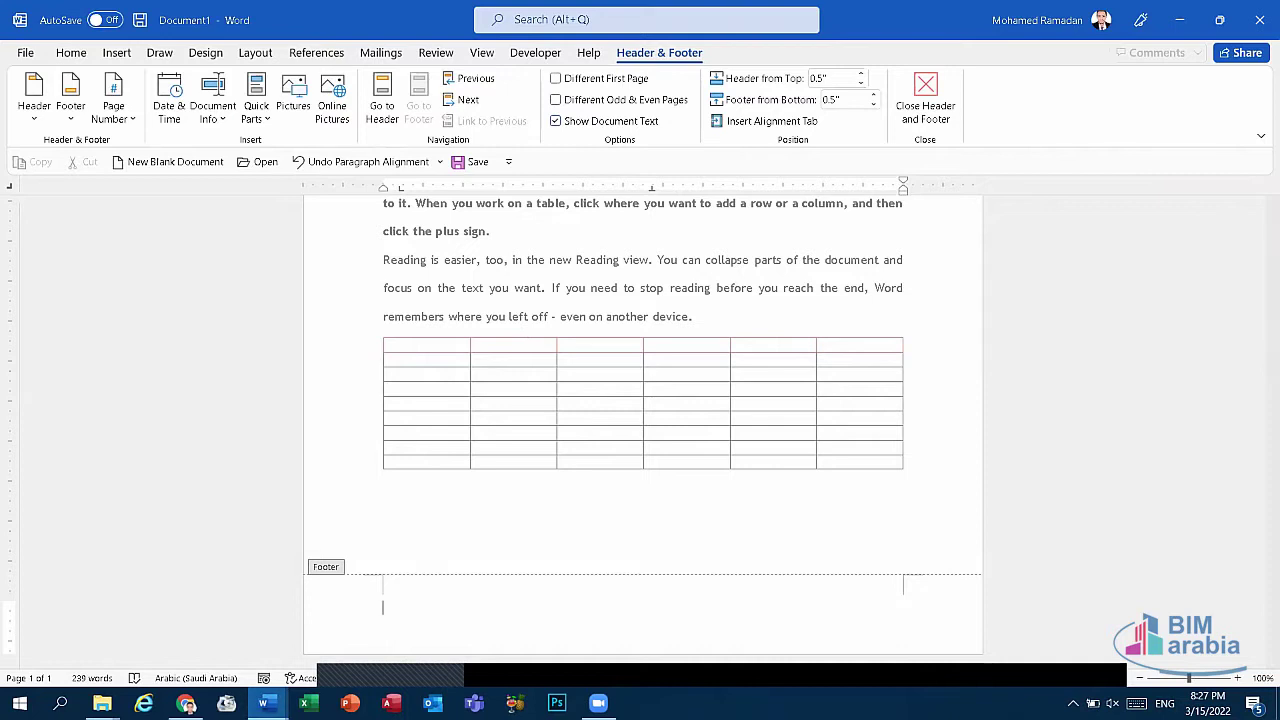
Insert a FileName field showing 'Document1' into the footer, then close footer editing.
{"action": "left_click", "coordinate": [179, 638]}
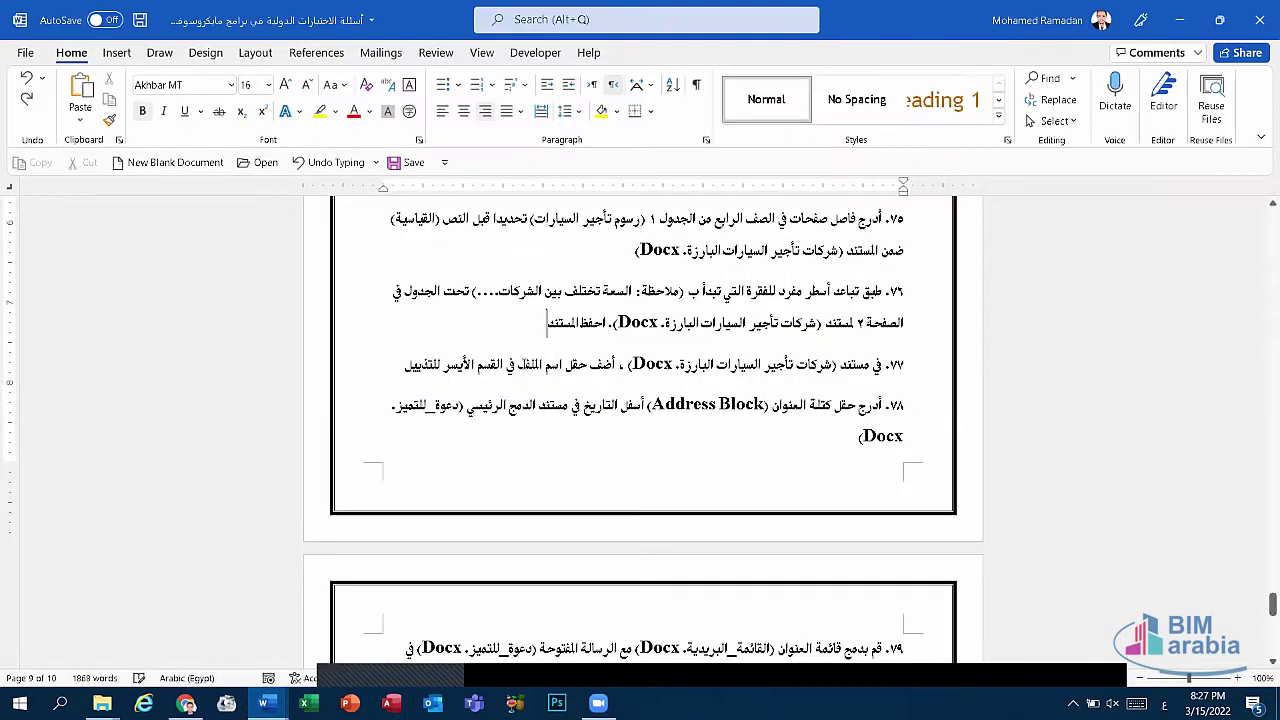
{"action": "mouse_move", "coordinate": [263, 703]}
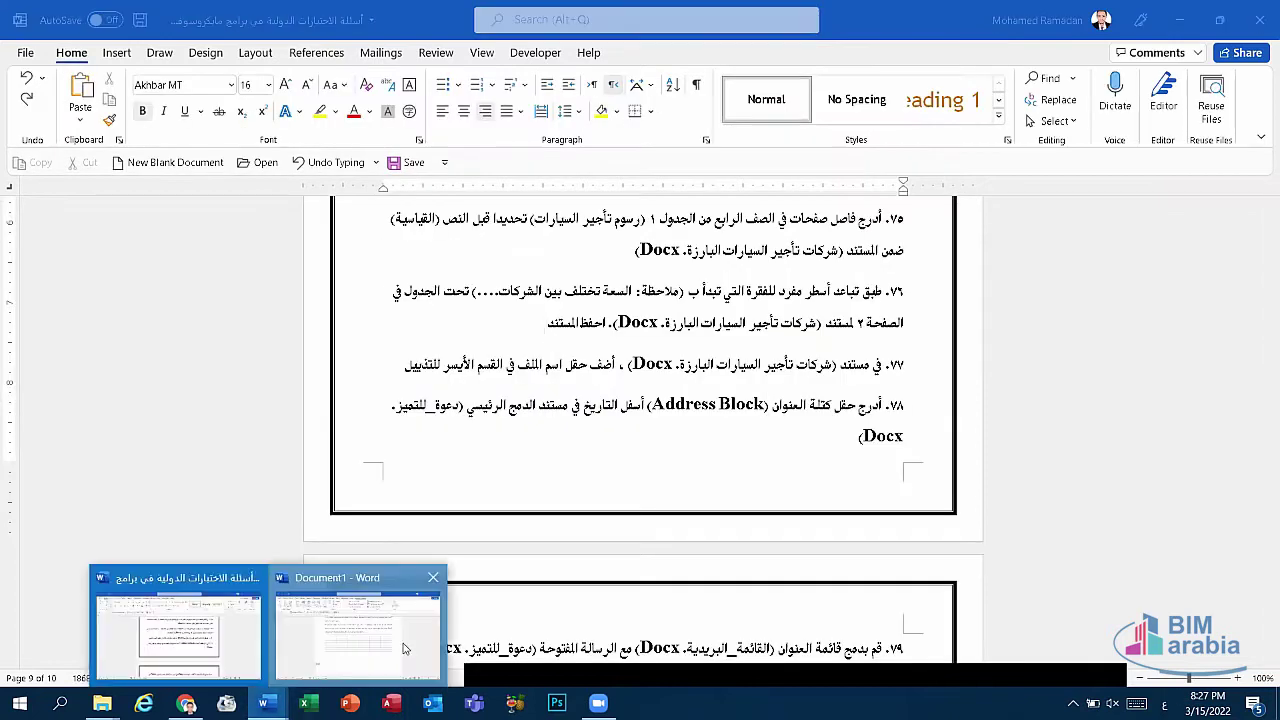
{"action": "left_click", "coordinate": [405, 648]}
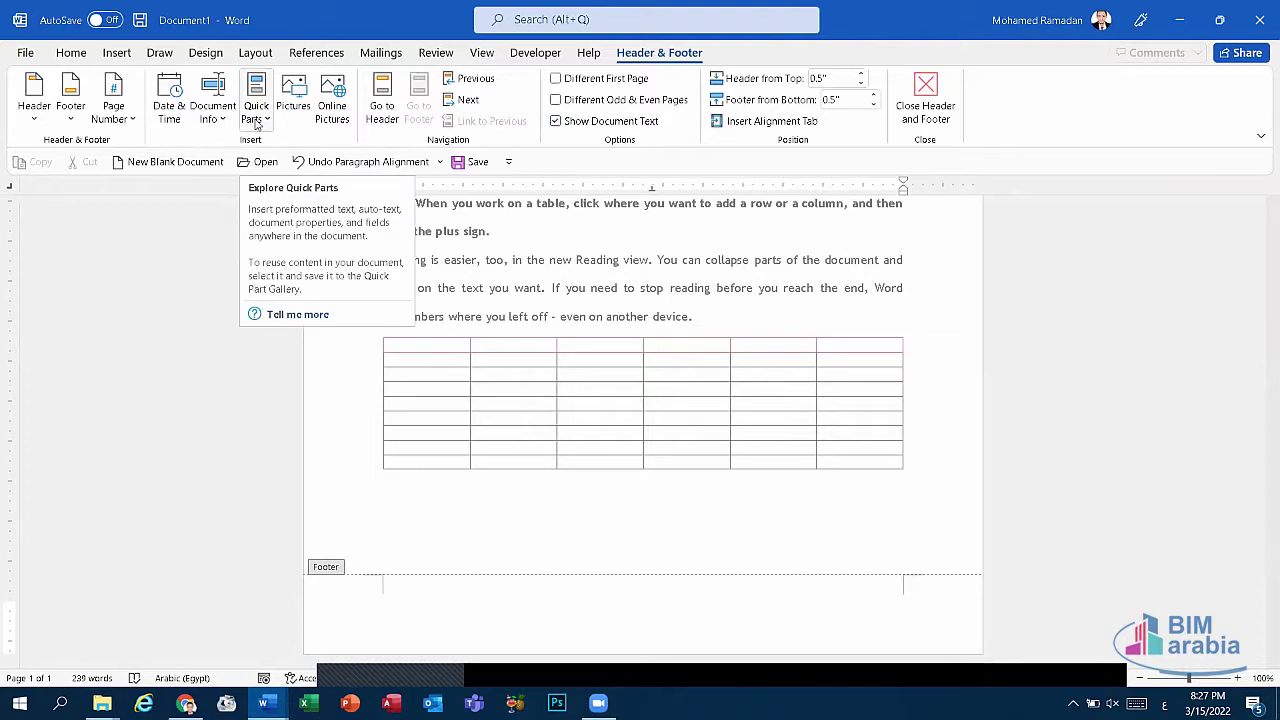
{"action": "left_click", "coordinate": [258, 112]}
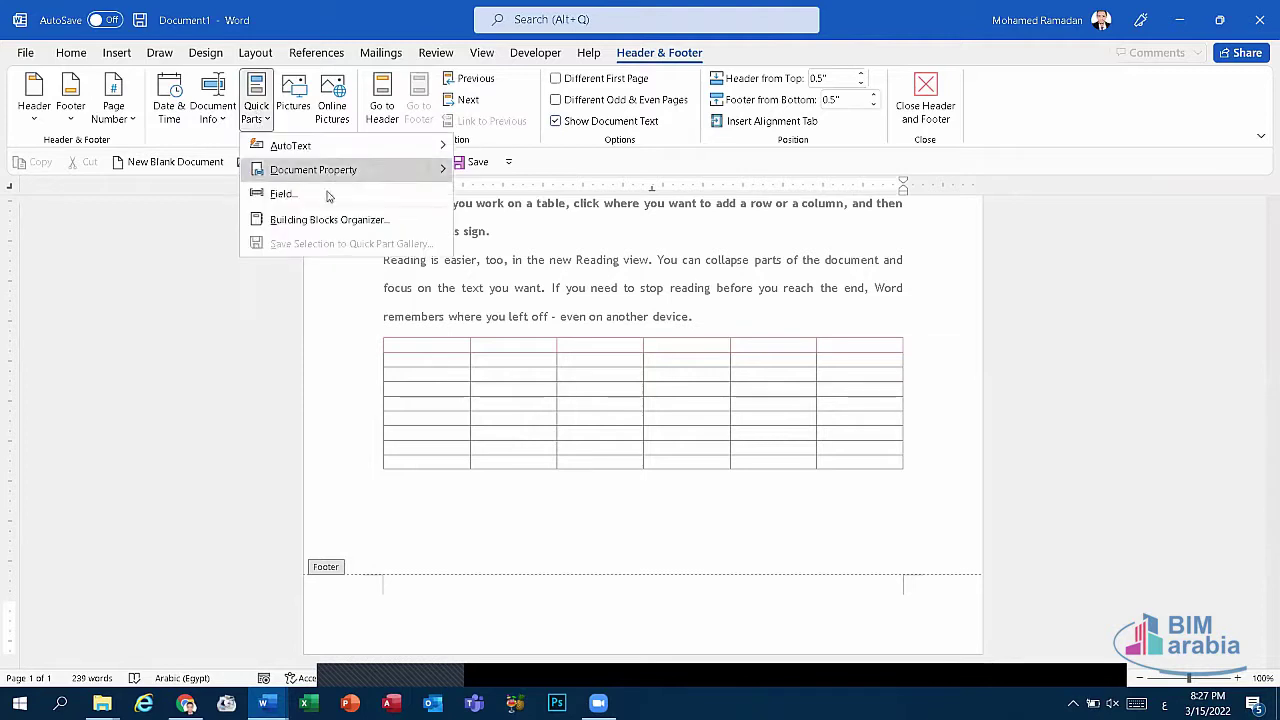
{"action": "left_click", "coordinate": [293, 196]}
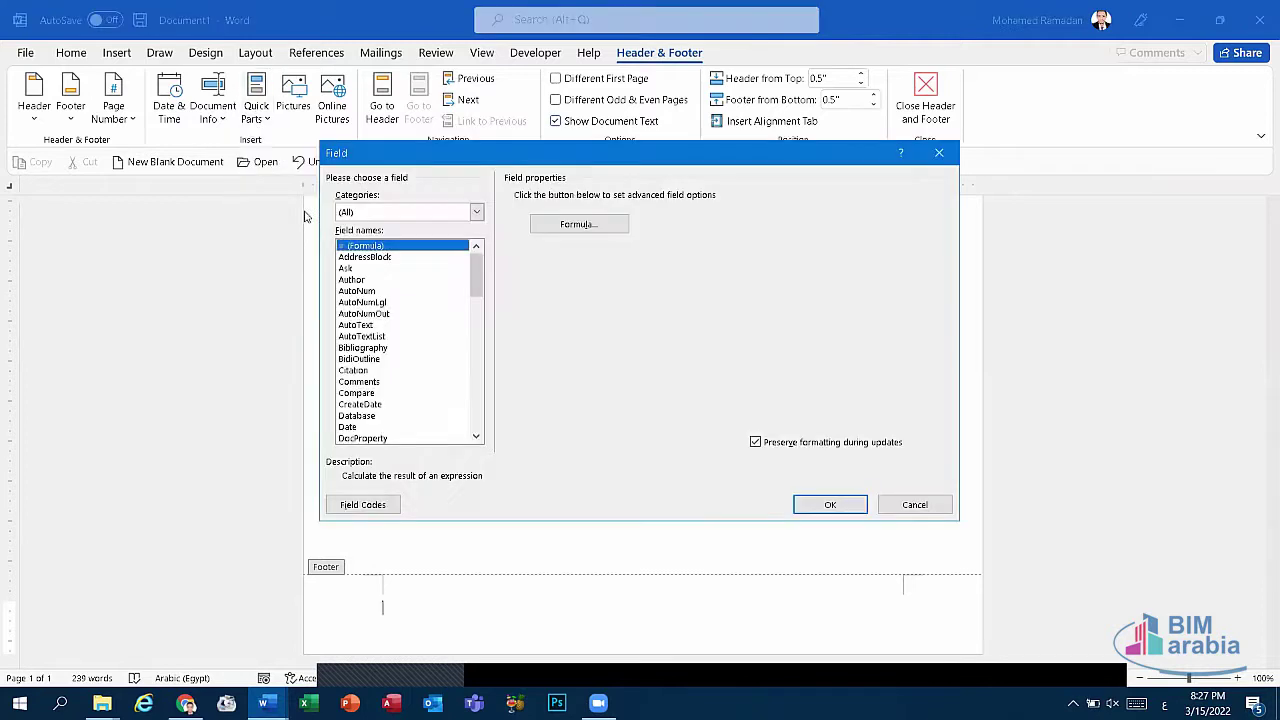
{"action": "scroll", "coordinate": [355, 275], "scroll_direction": "down", "scroll_amount": 1}
{"action": "scroll", "coordinate": [368, 356], "scroll_direction": "down", "scroll_amount": 2}
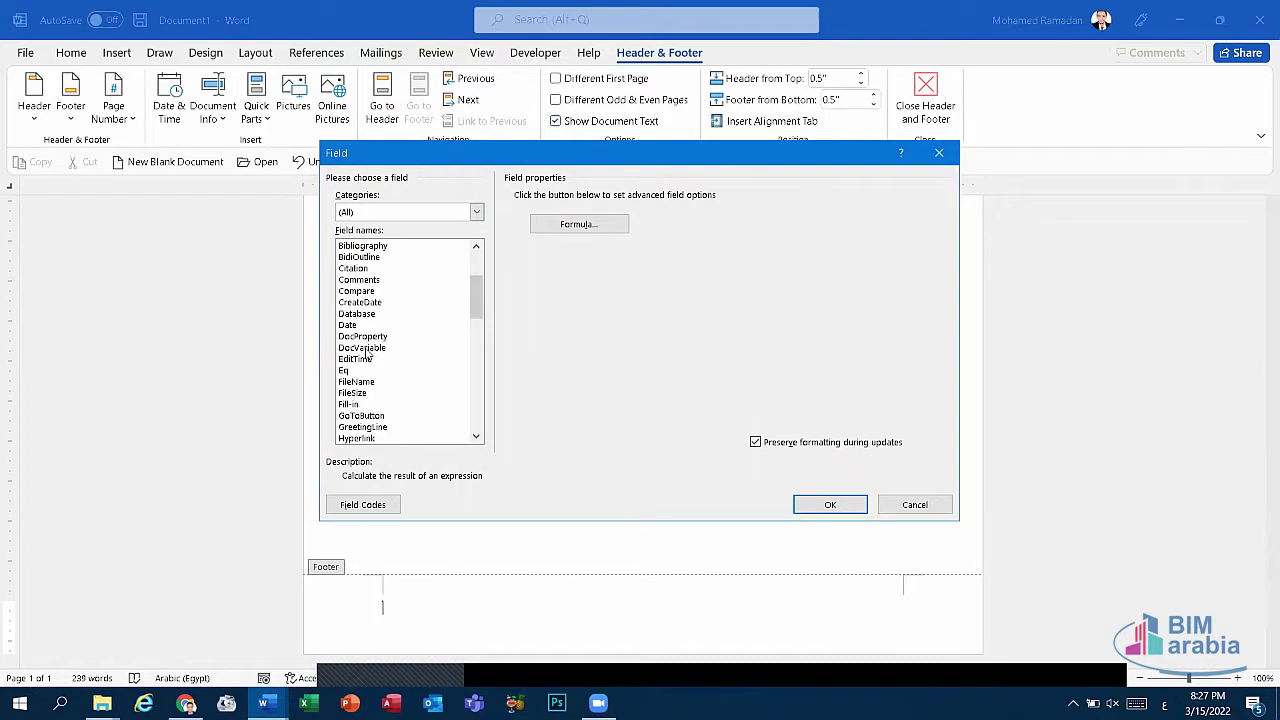
{"action": "left_click", "coordinate": [356, 381]}
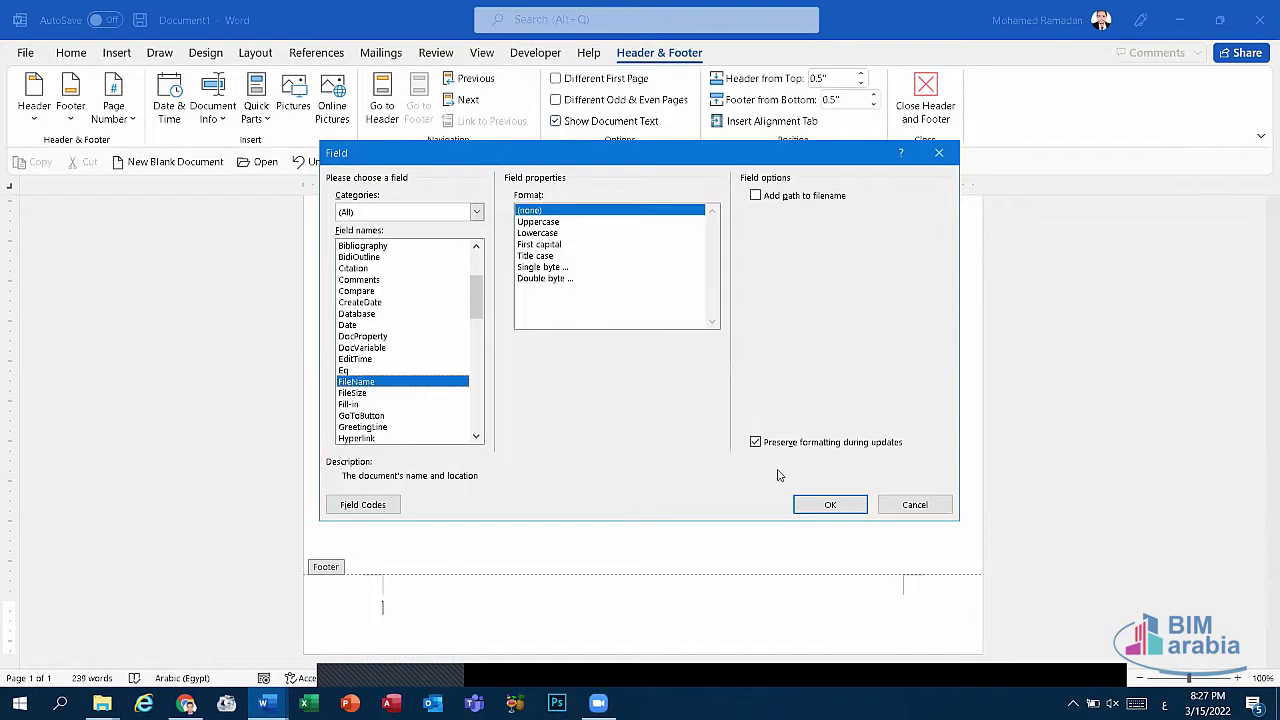
{"action": "left_click", "coordinate": [818, 503]}
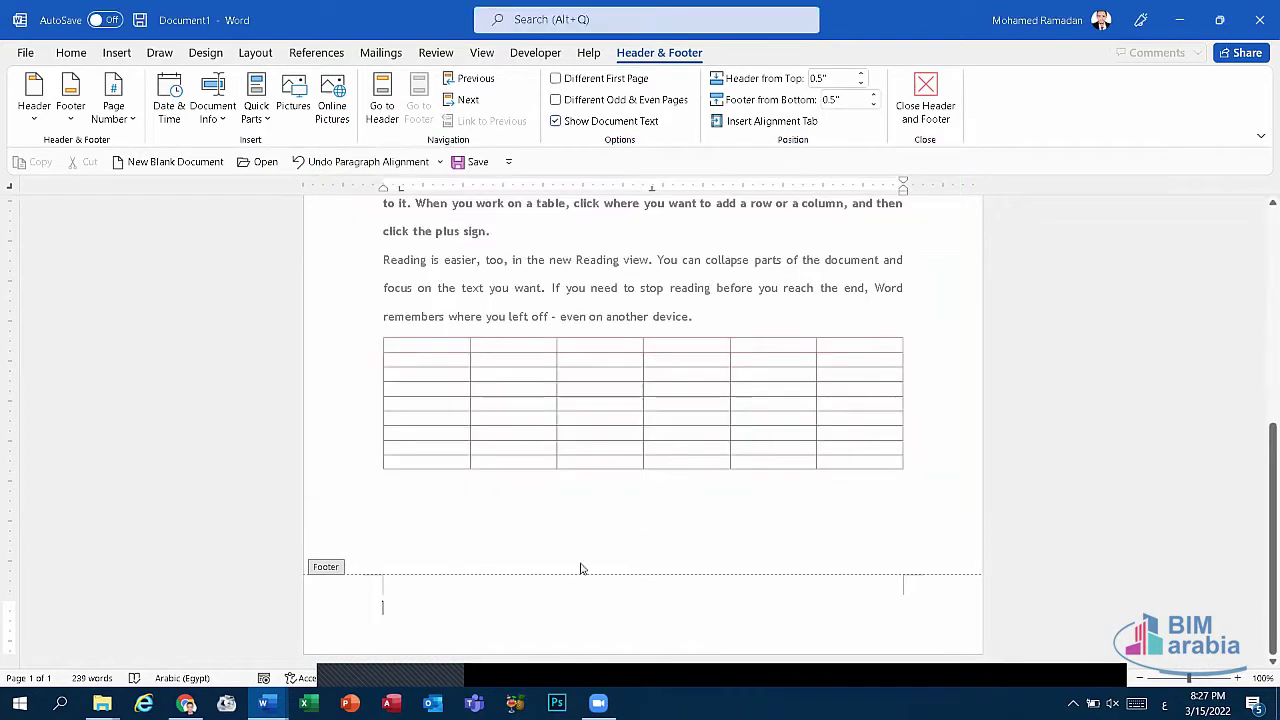
{"action": "double_click", "coordinate": [461, 610]}
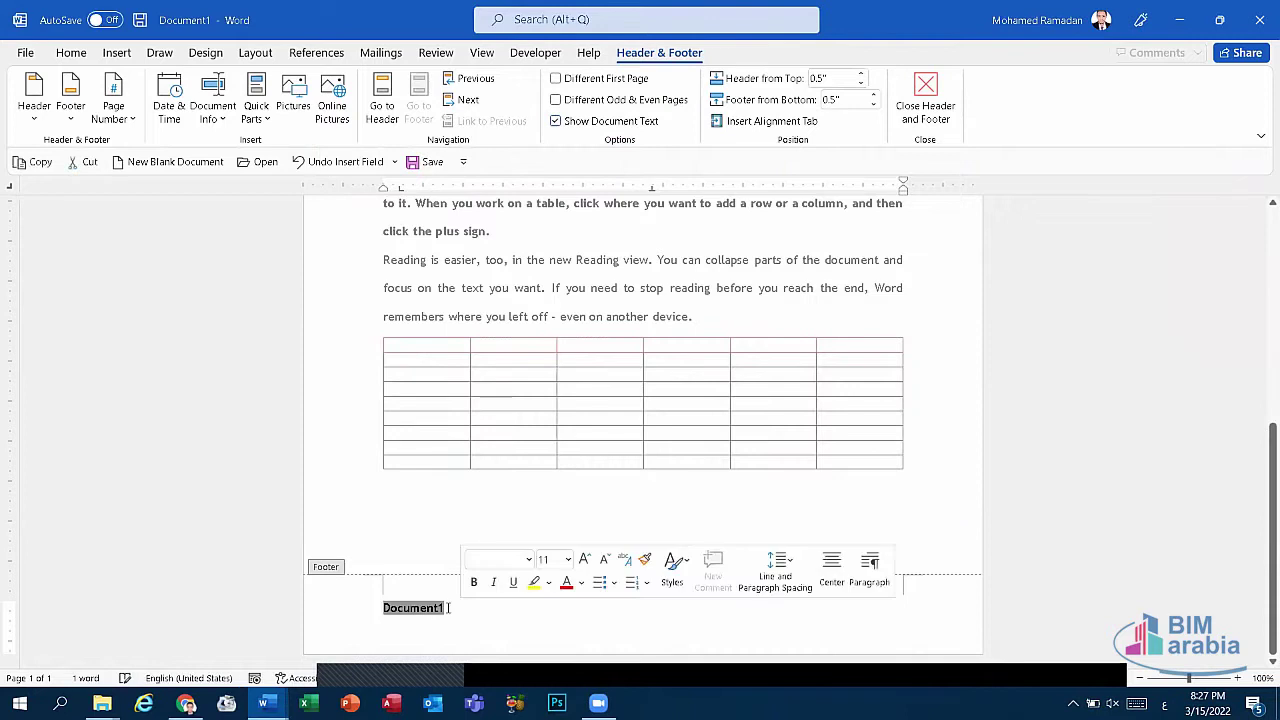
{"action": "left_click", "coordinate": [452, 607]}
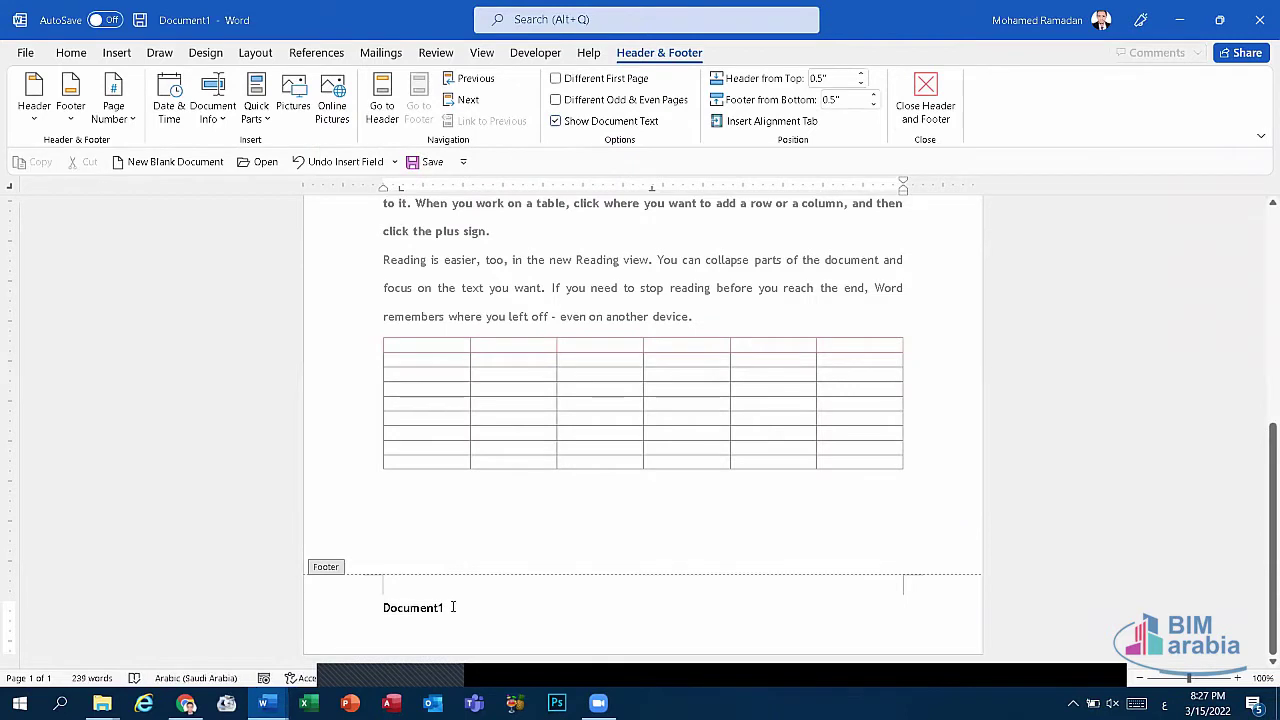
{"action": "left_click", "coordinate": [929, 121]}
{"action": "mouse_move", "coordinate": [263, 703]}
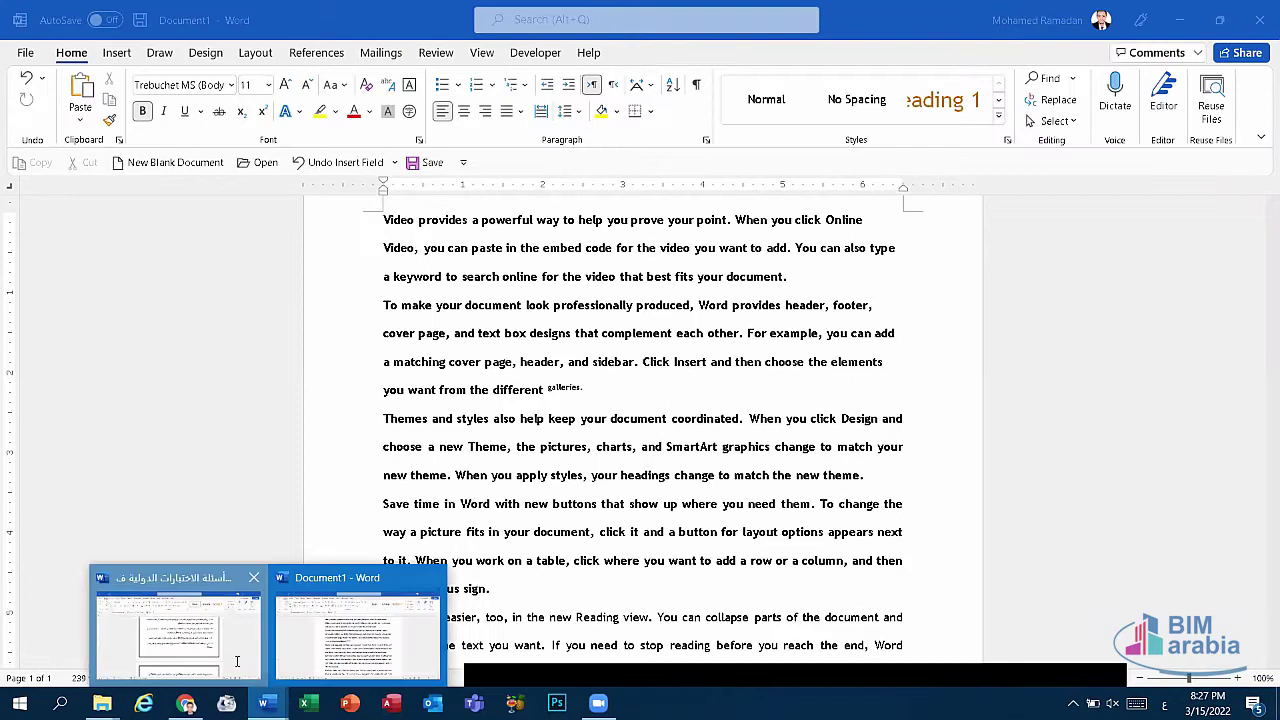
Switch to the Arabic exam document and read questions 78 to 80.
{"action": "left_click", "coordinate": [177, 630]}
{"action": "scroll", "coordinate": [830, 402], "scroll_direction": "down", "scroll_amount": 2}
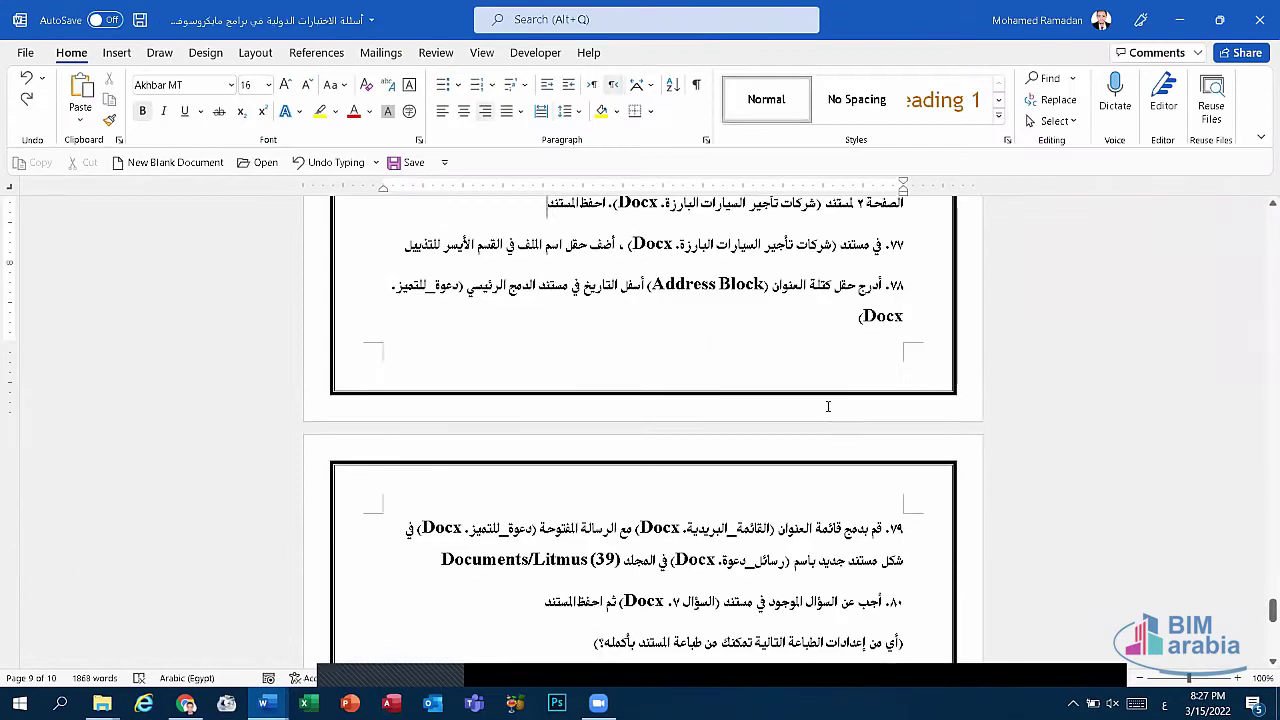
{"action": "scroll", "coordinate": [820, 410], "scroll_direction": "down", "scroll_amount": 1}
{"action": "scroll", "coordinate": [817, 412], "scroll_direction": "down", "scroll_amount": 1}
{"action": "scroll", "coordinate": [815, 414], "scroll_direction": "down", "scroll_amount": 1}
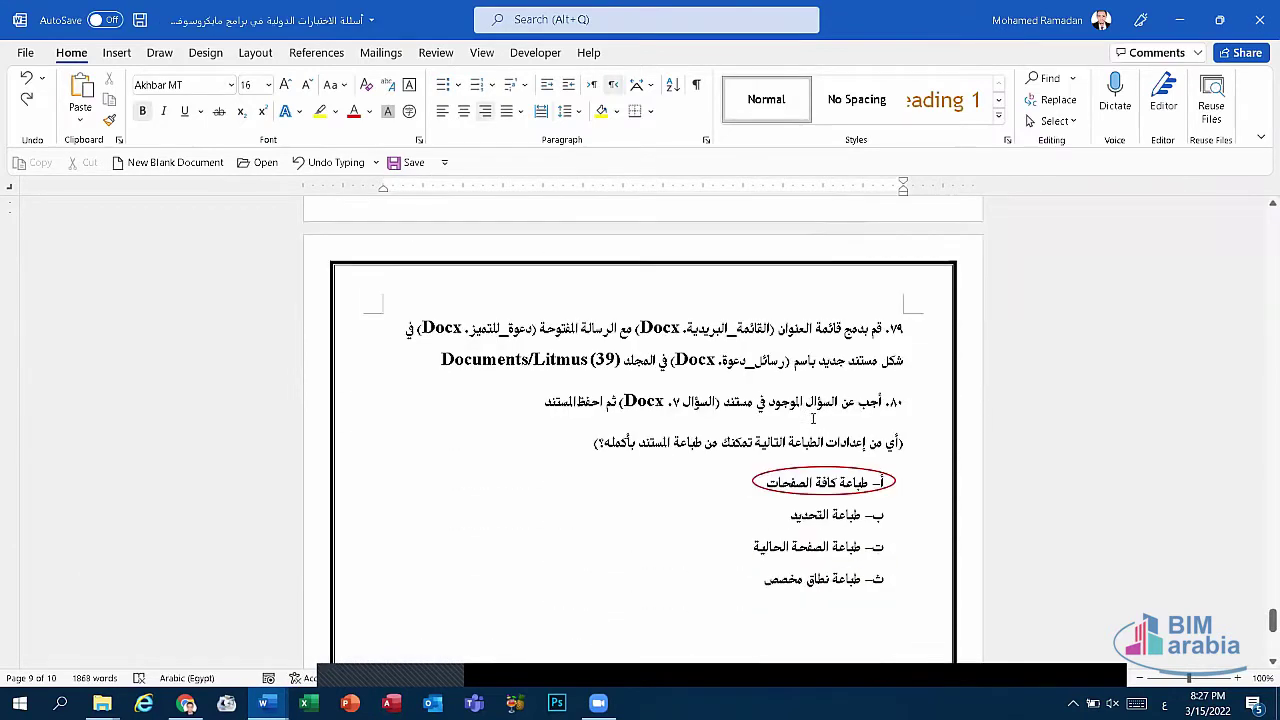
{"action": "scroll", "coordinate": [858, 322], "scroll_direction": "up", "scroll_amount": 2}
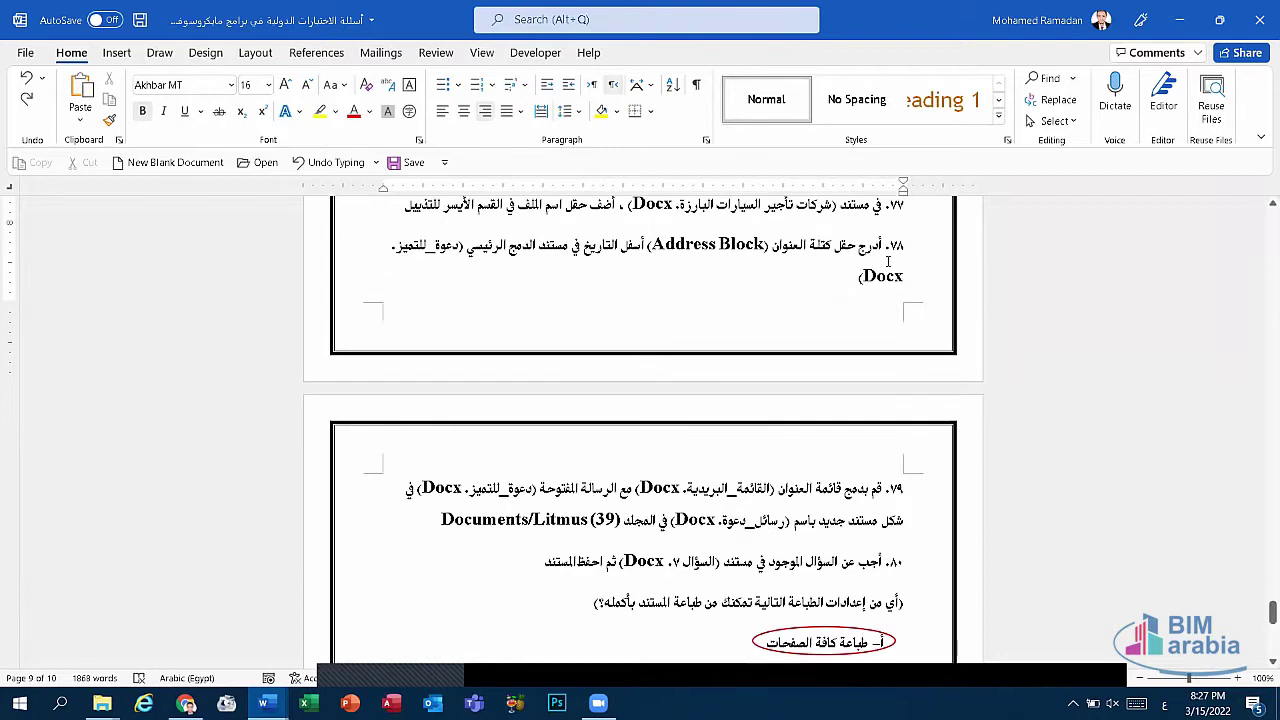
{"action": "scroll", "coordinate": [887, 509], "scroll_direction": "down", "scroll_amount": 2}
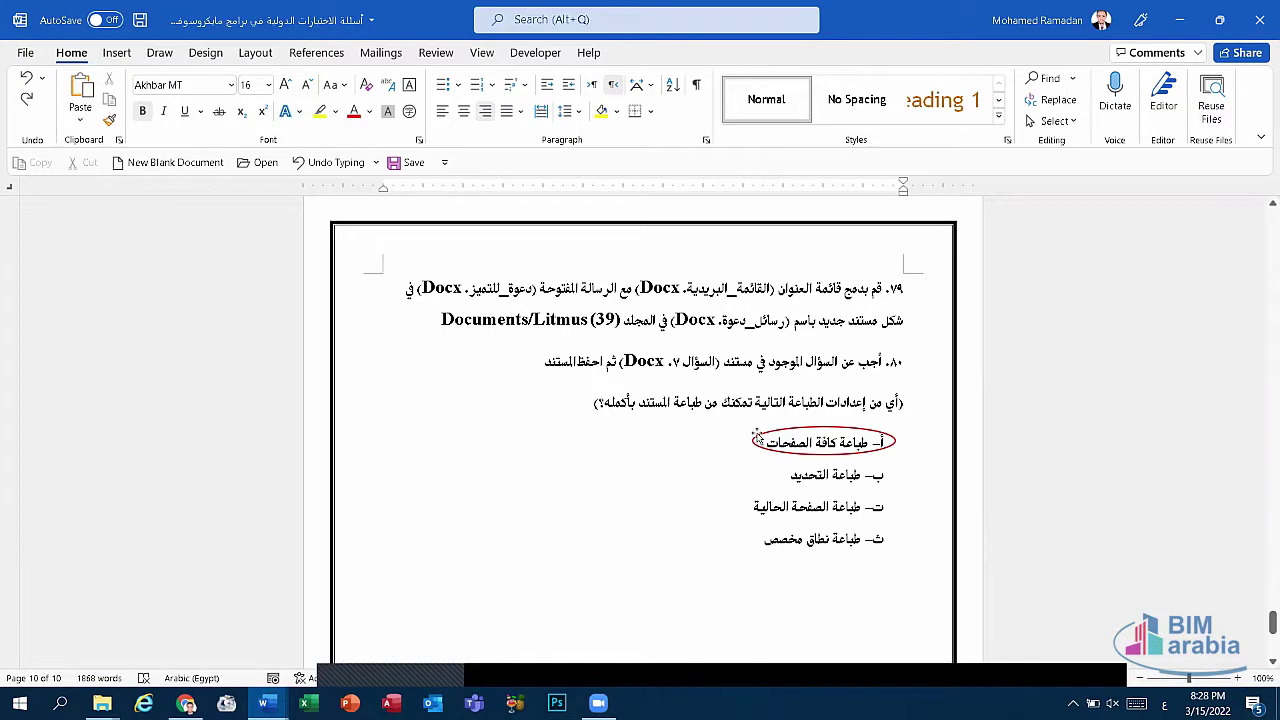
Check the print preview, then place the insertion point at the end of question 78.
{"action": "left_click", "coordinate": [24, 53]}
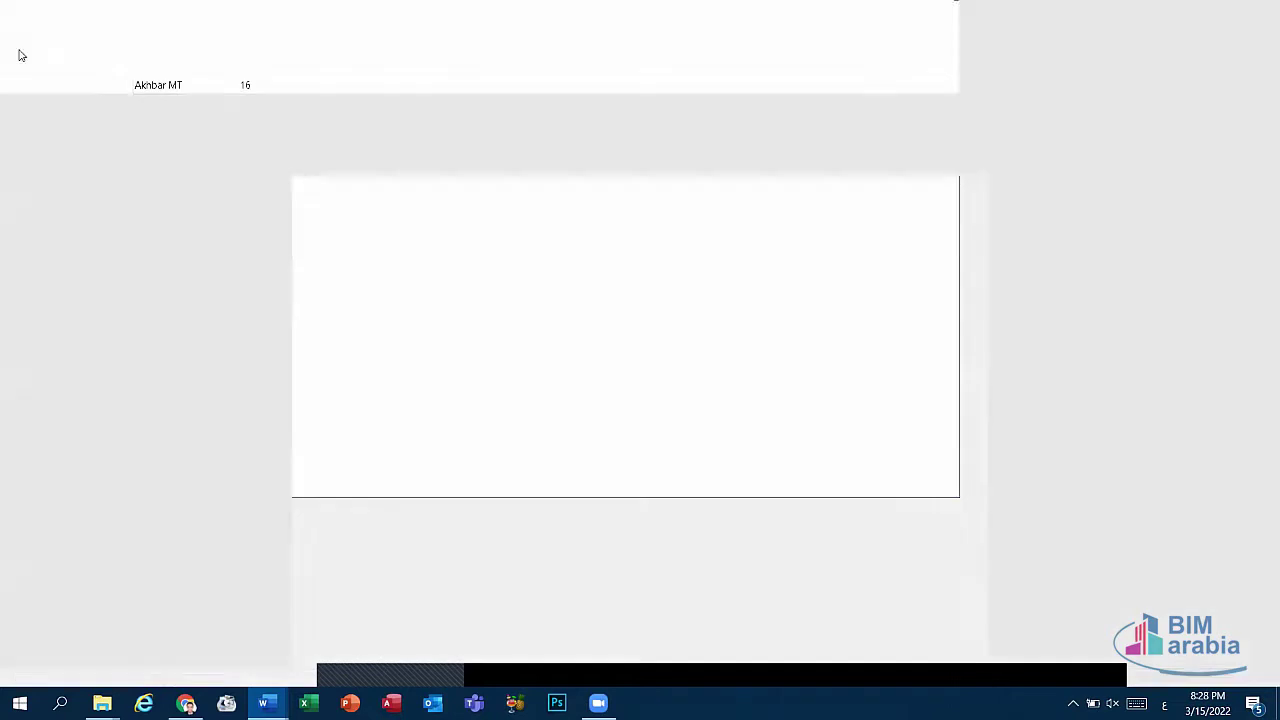
{"action": "left_click", "coordinate": [60, 300]}
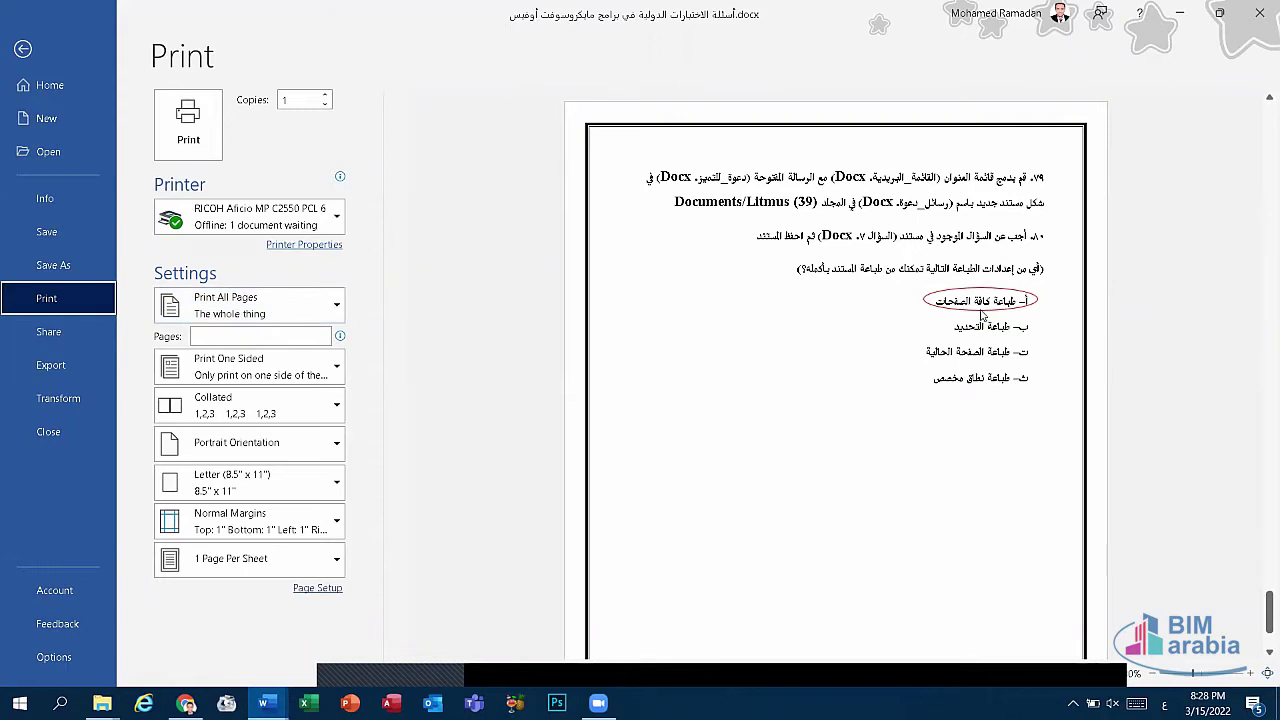
{"action": "key", "text": "Escape"}
{"action": "scroll", "coordinate": [770, 500], "scroll_direction": "down", "scroll_amount": 3}
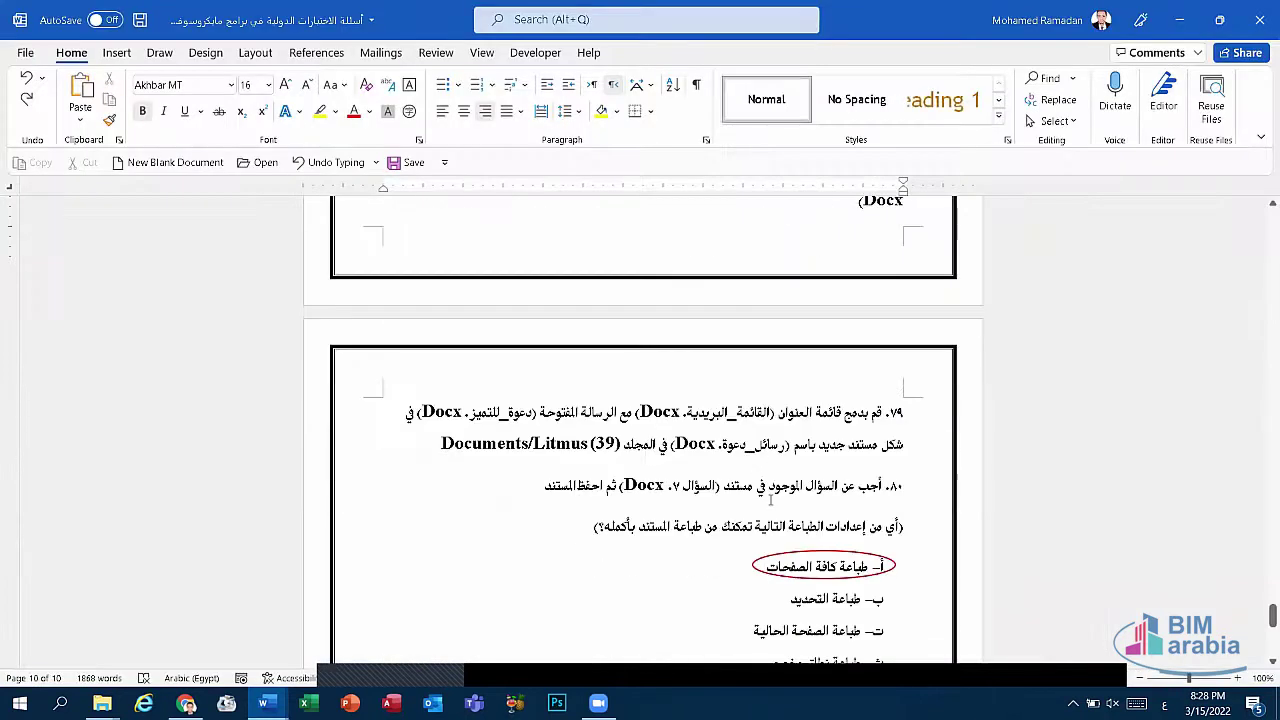
{"action": "scroll", "coordinate": [773, 495], "scroll_direction": "down", "scroll_amount": 2}
{"action": "scroll", "coordinate": [770, 490], "scroll_direction": "up", "scroll_amount": 3}
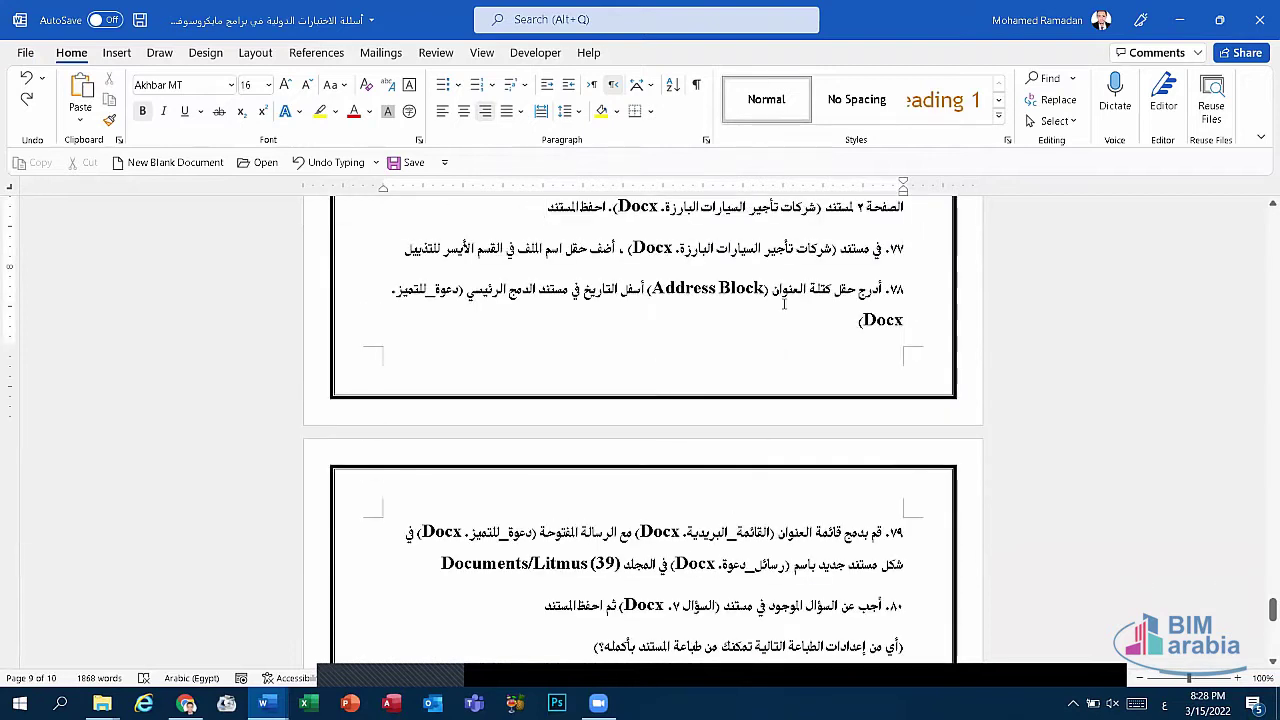
{"action": "scroll", "coordinate": [762, 435], "scroll_direction": "up", "scroll_amount": 2}
{"action": "left_click", "coordinate": [857, 440]}
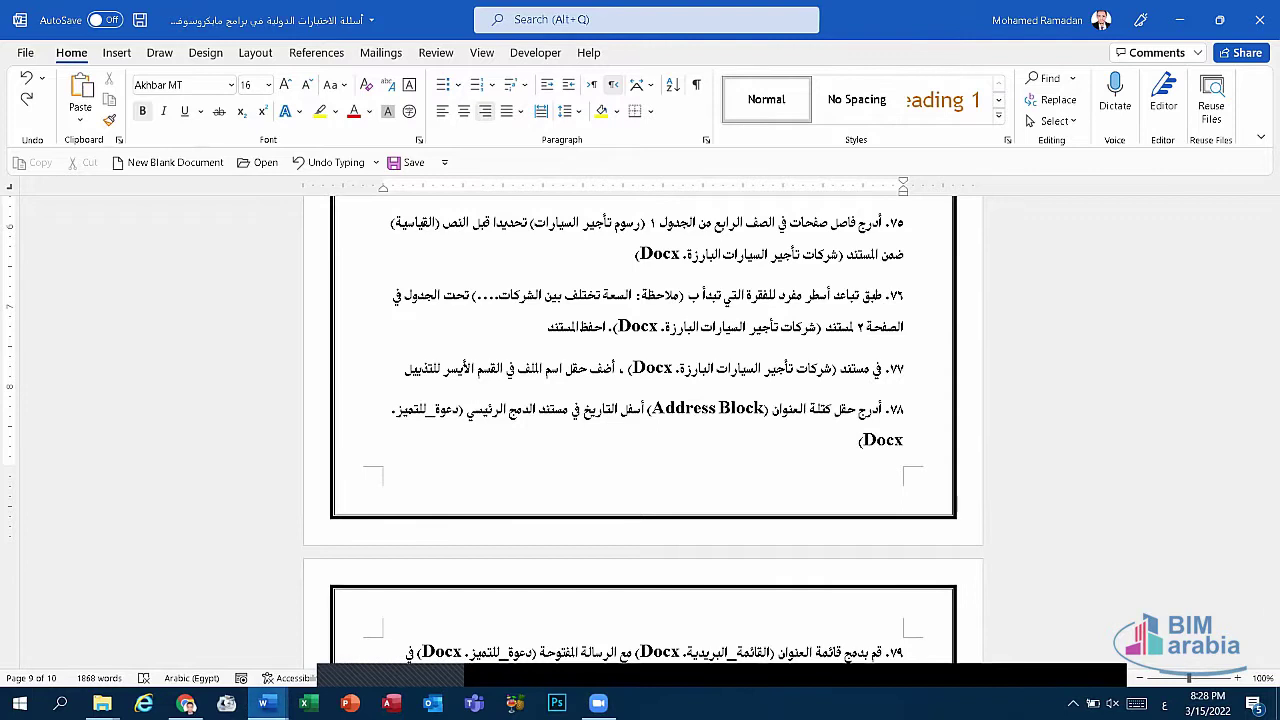
{"action": "left_click", "coordinate": [264, 703]}
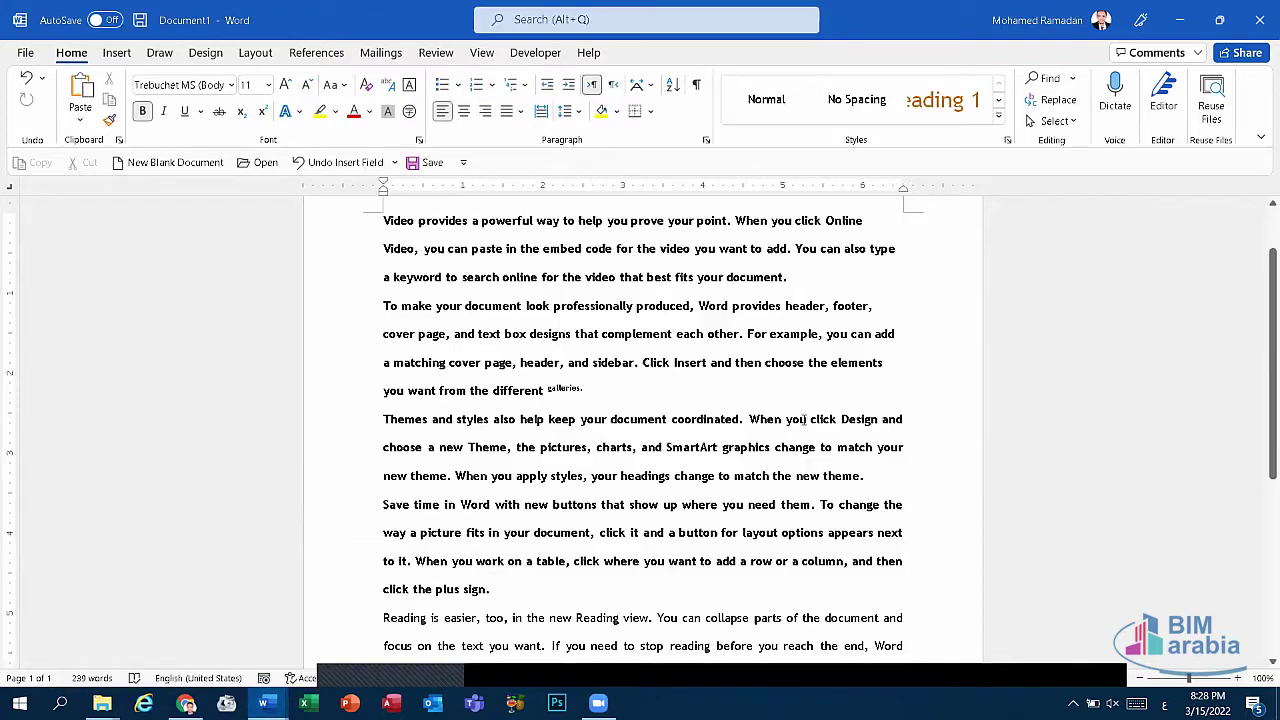
Add a blank line after the Themes paragraph; start a new recipient list, then cancel.
{"action": "key", "text": "alt+shift"}
{"action": "key", "text": "Return"}
{"action": "left_click", "coordinate": [118, 53]}
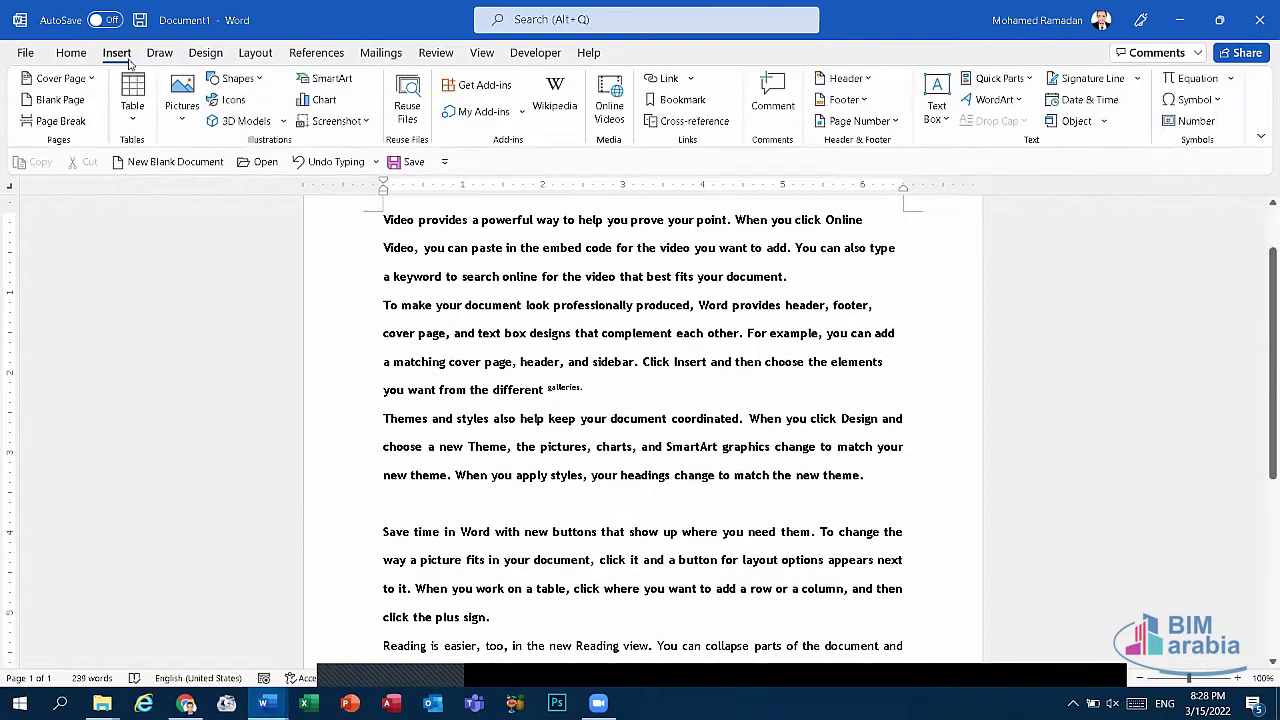
{"action": "left_click", "coordinate": [381, 53]}
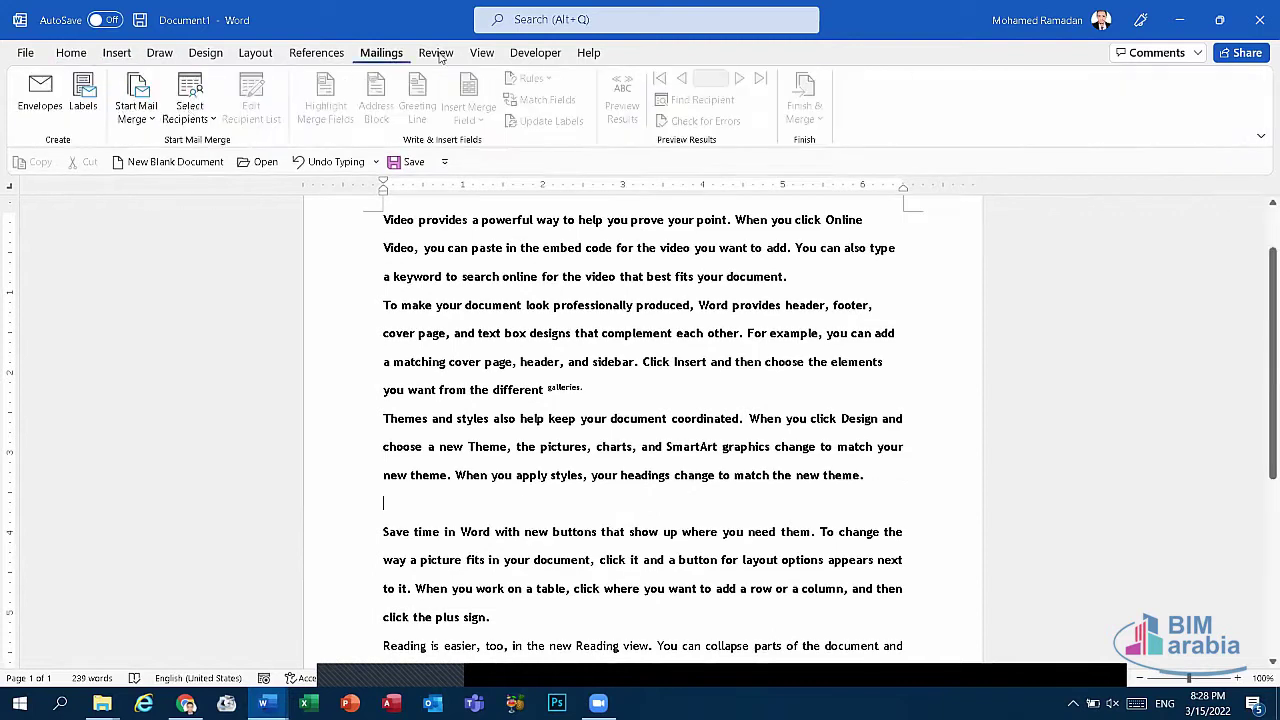
{"action": "left_click", "coordinate": [190, 105]}
{"action": "left_click", "coordinate": [236, 145]}
{"action": "left_click", "coordinate": [887, 188]}
Connect mohamedalisr123.docx from the Desktop as the mail merge recipient list.
{"action": "left_click", "coordinate": [200, 103]}
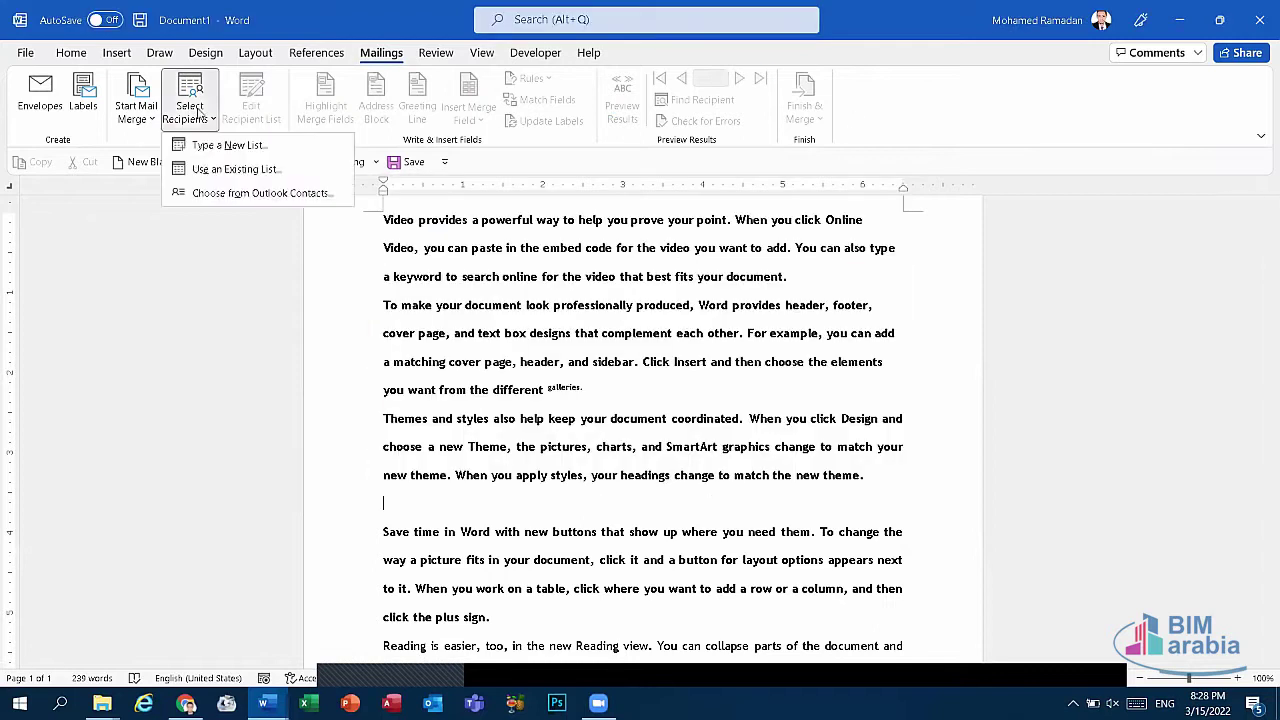
{"action": "key", "text": "Escape"}
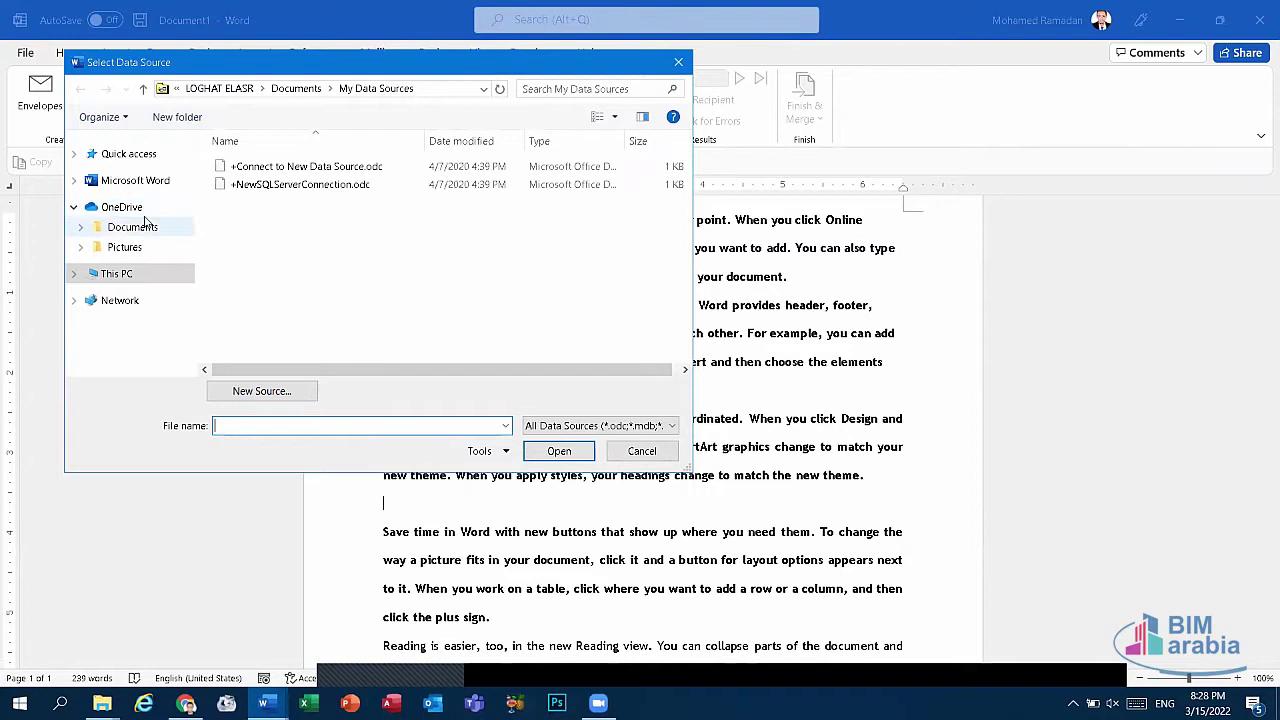
{"action": "left_click", "coordinate": [126, 187]}
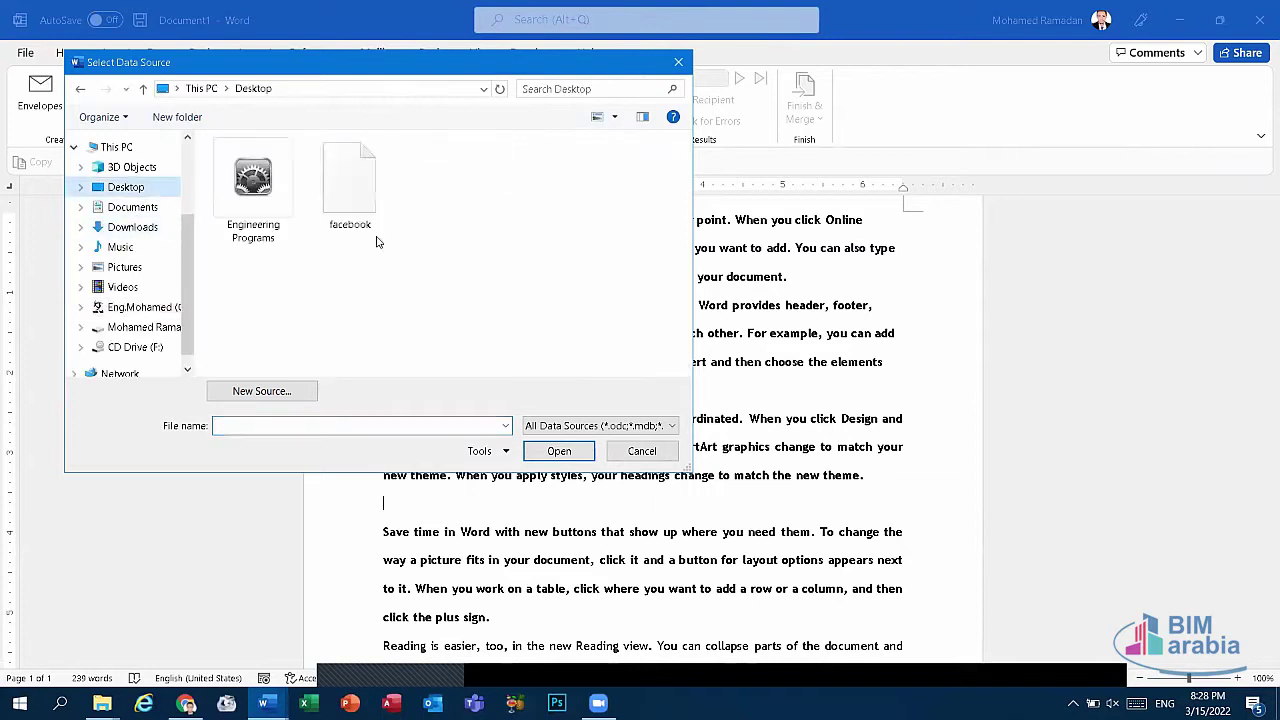
{"action": "left_click", "coordinate": [547, 308]}
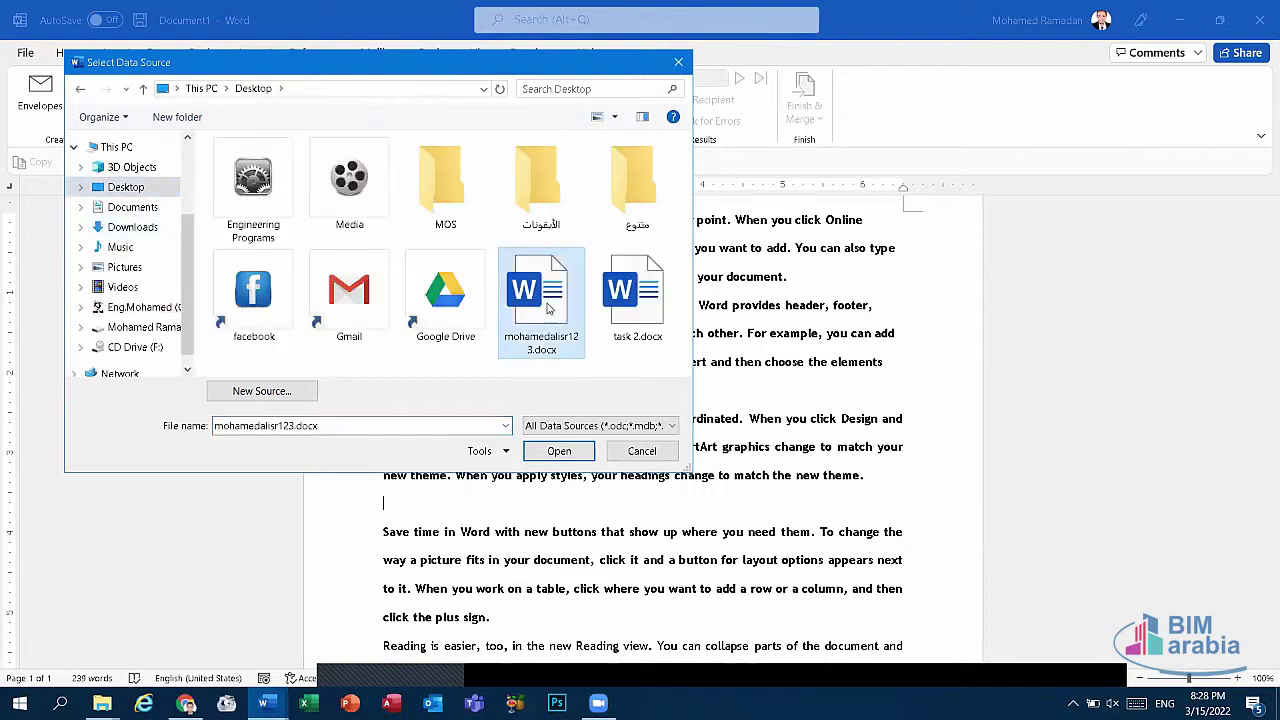
{"action": "left_click", "coordinate": [558, 448]}
{"action": "left_click", "coordinate": [702, 423]}
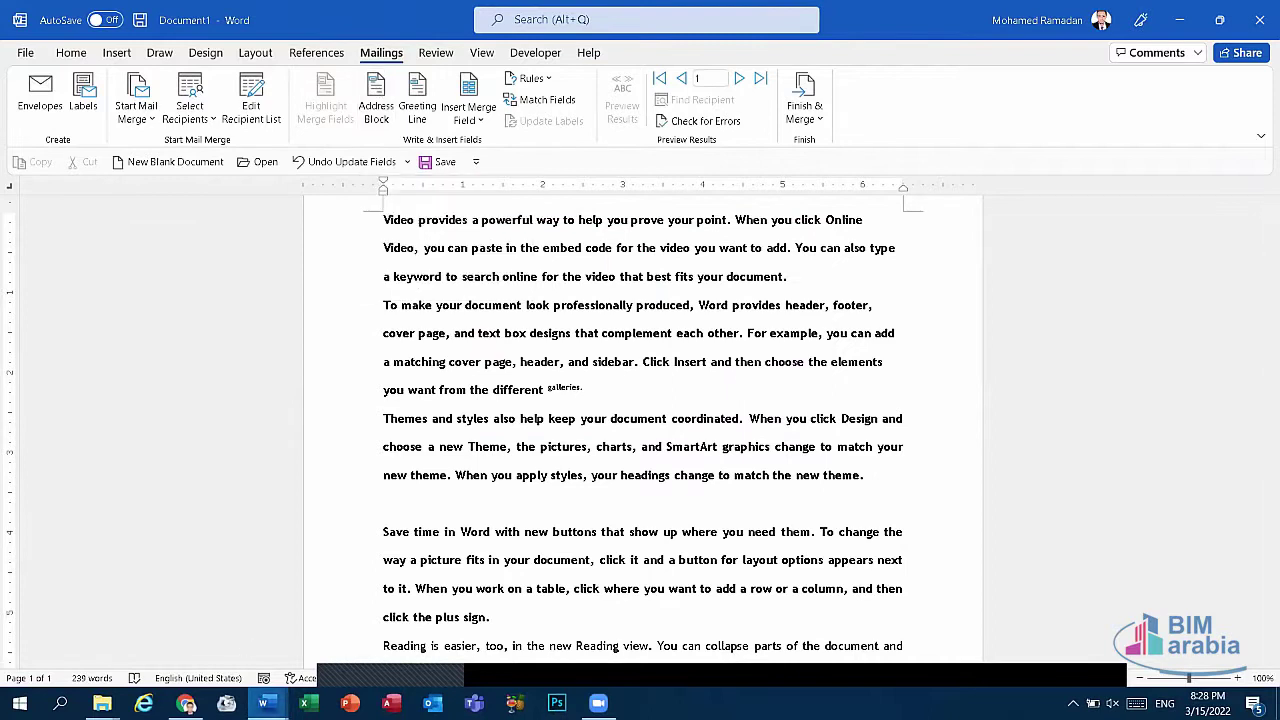
{"action": "left_click", "coordinate": [263, 703]}
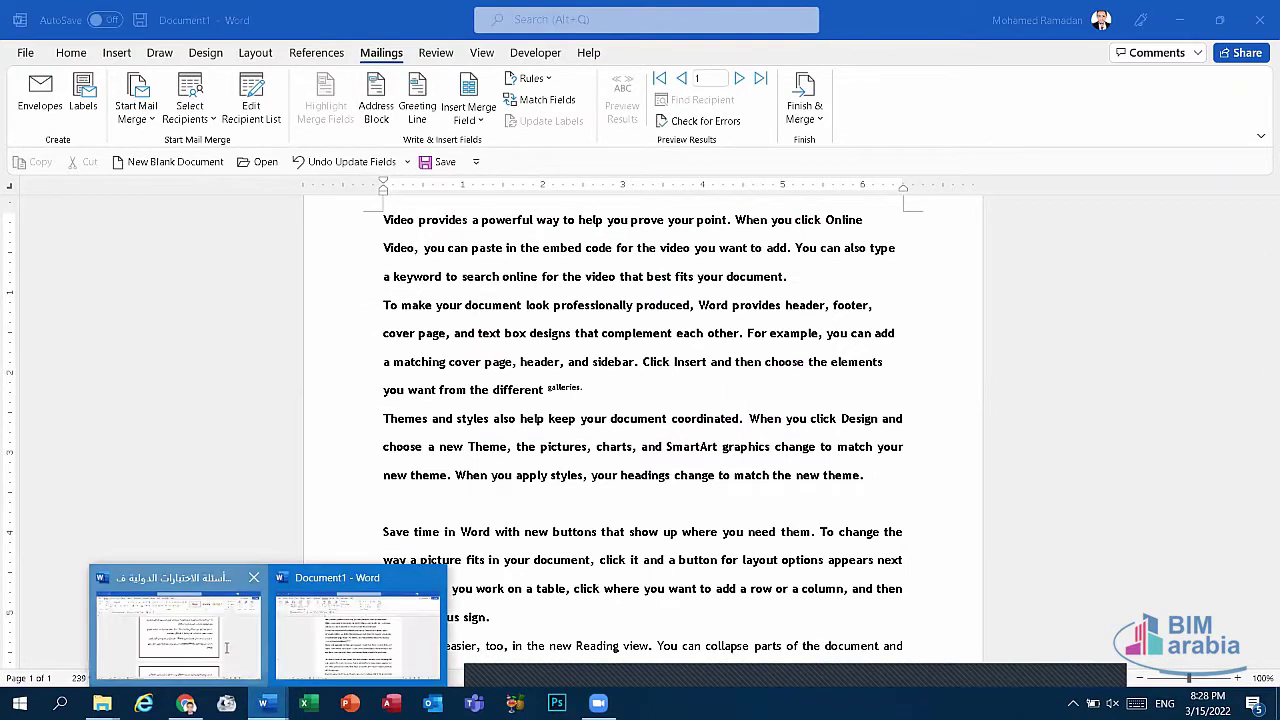
Insert an «AddressBlock» merge field into Document1 with the default format.
{"action": "left_click", "coordinate": [175, 625]}
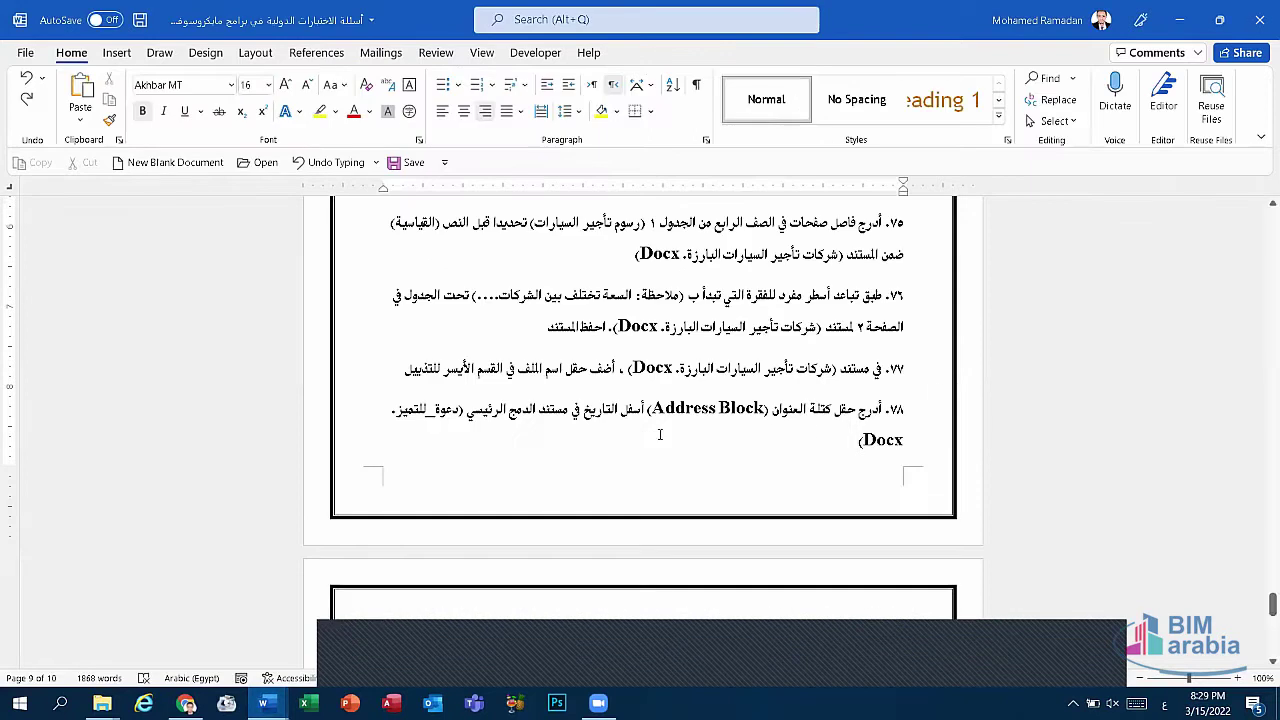
{"action": "left_click", "coordinate": [263, 703]}
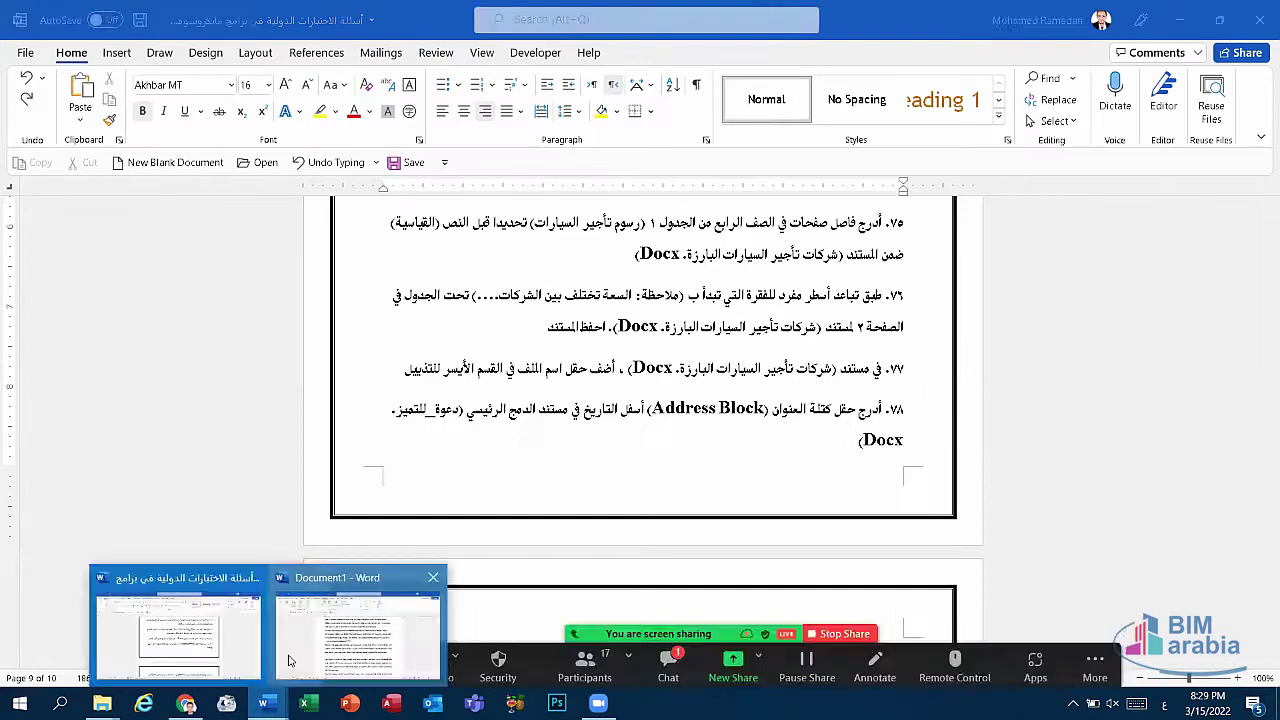
{"action": "left_click", "coordinate": [360, 625]}
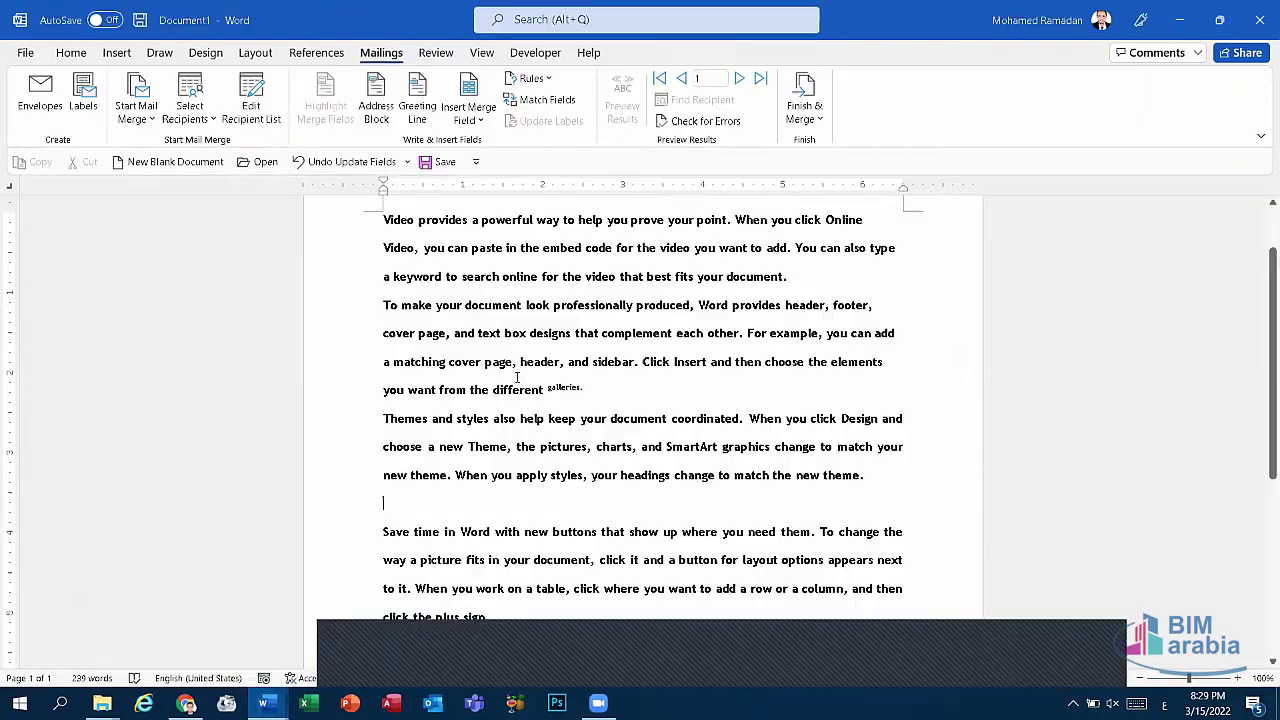
{"action": "left_click", "coordinate": [379, 104]}
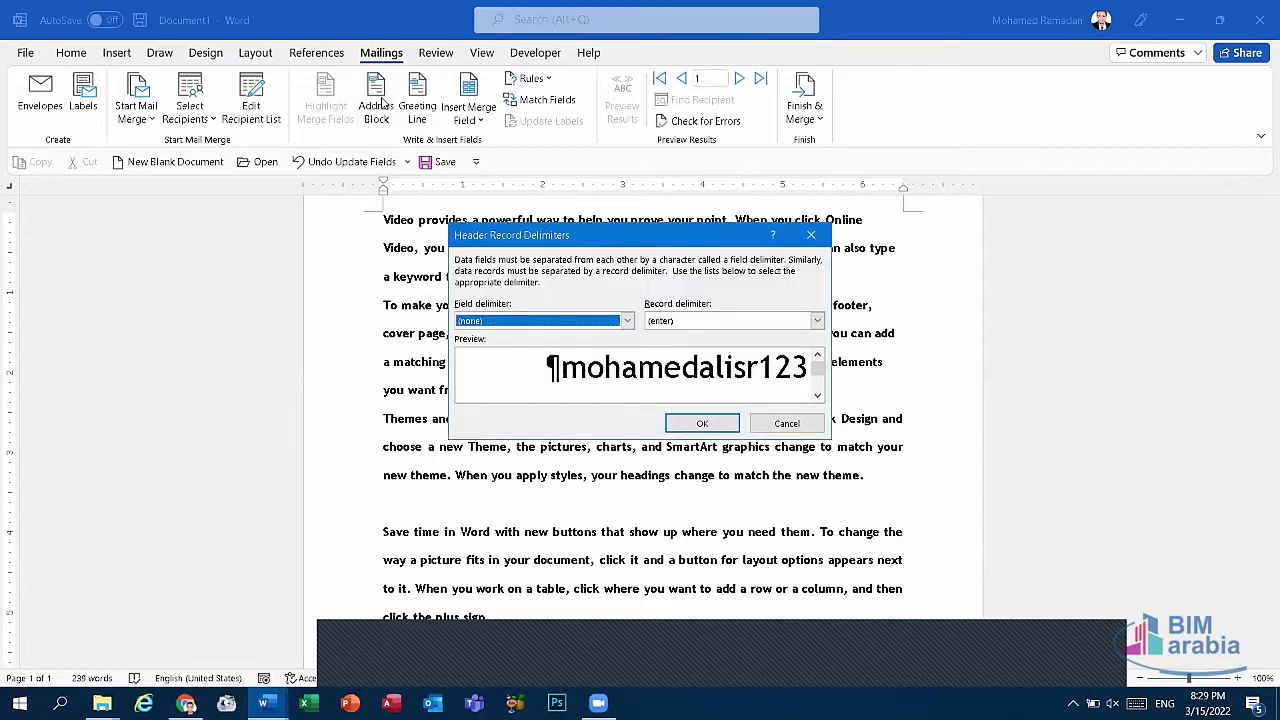
{"action": "left_click", "coordinate": [705, 425]}
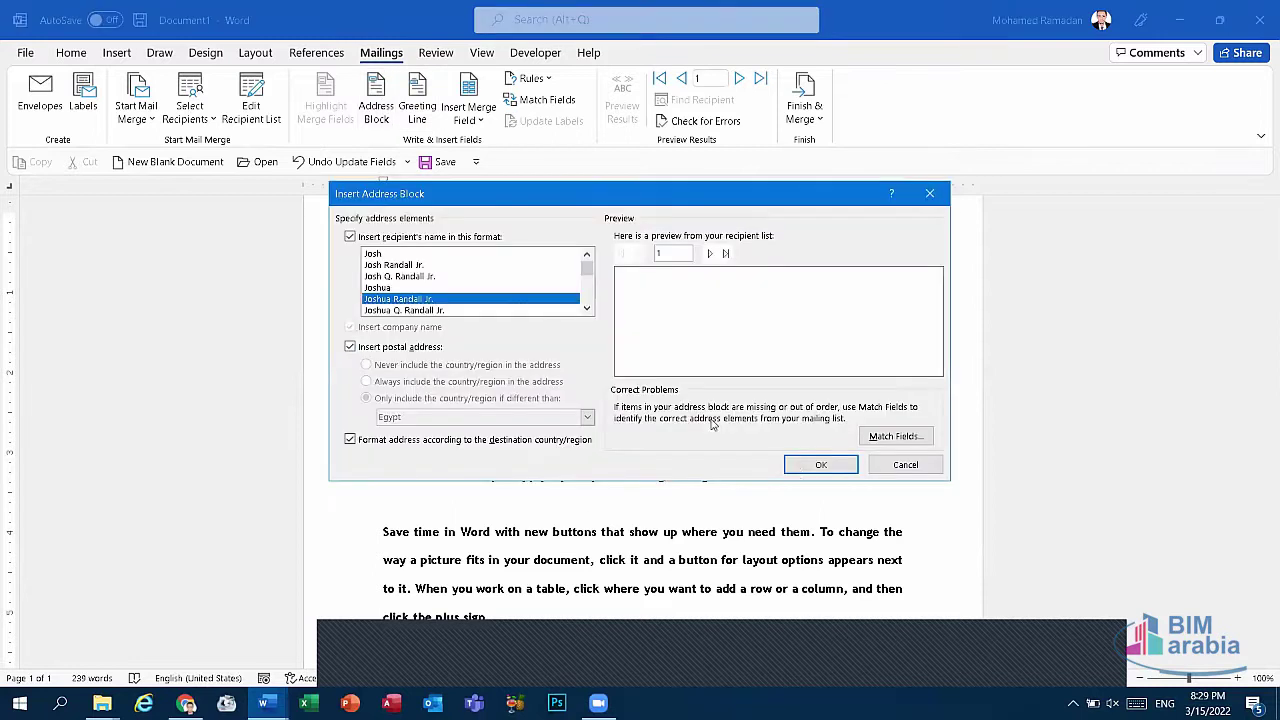
{"action": "left_click", "coordinate": [795, 461]}
Delete the «AddressBlock» field together with its blank line.
{"action": "left_click", "coordinate": [407, 504]}
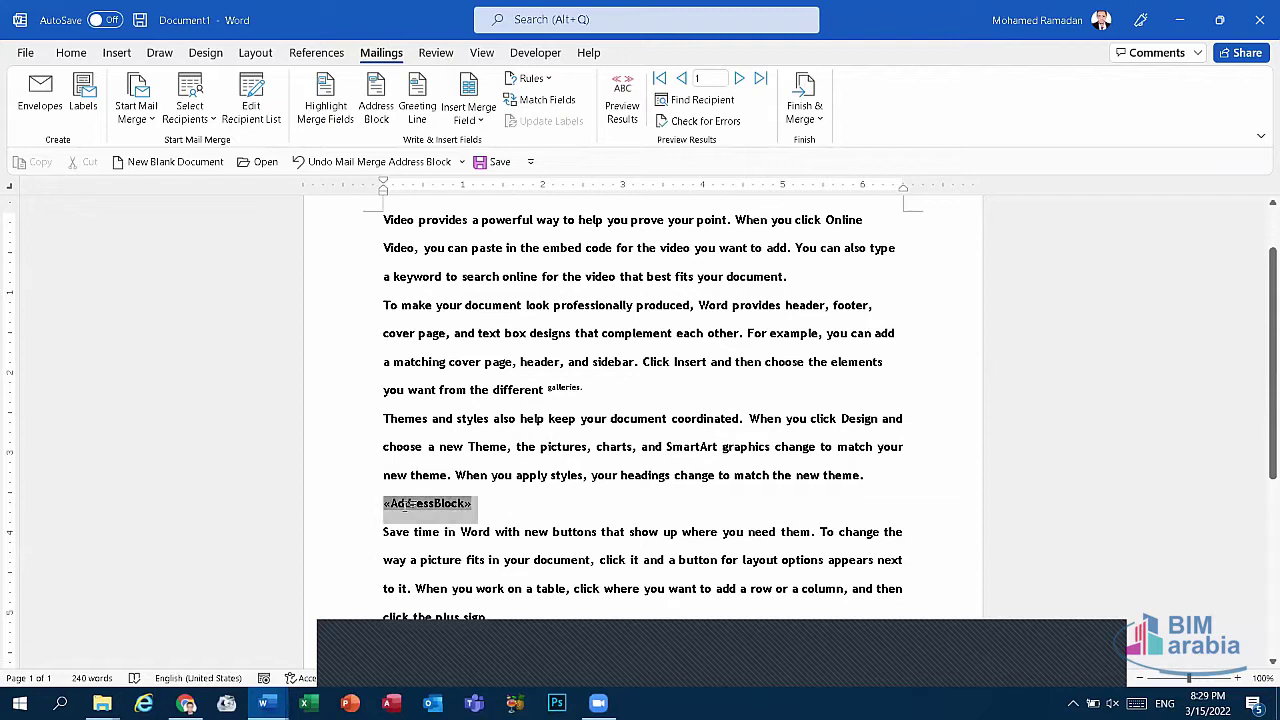
{"action": "left_click", "coordinate": [668, 658]}
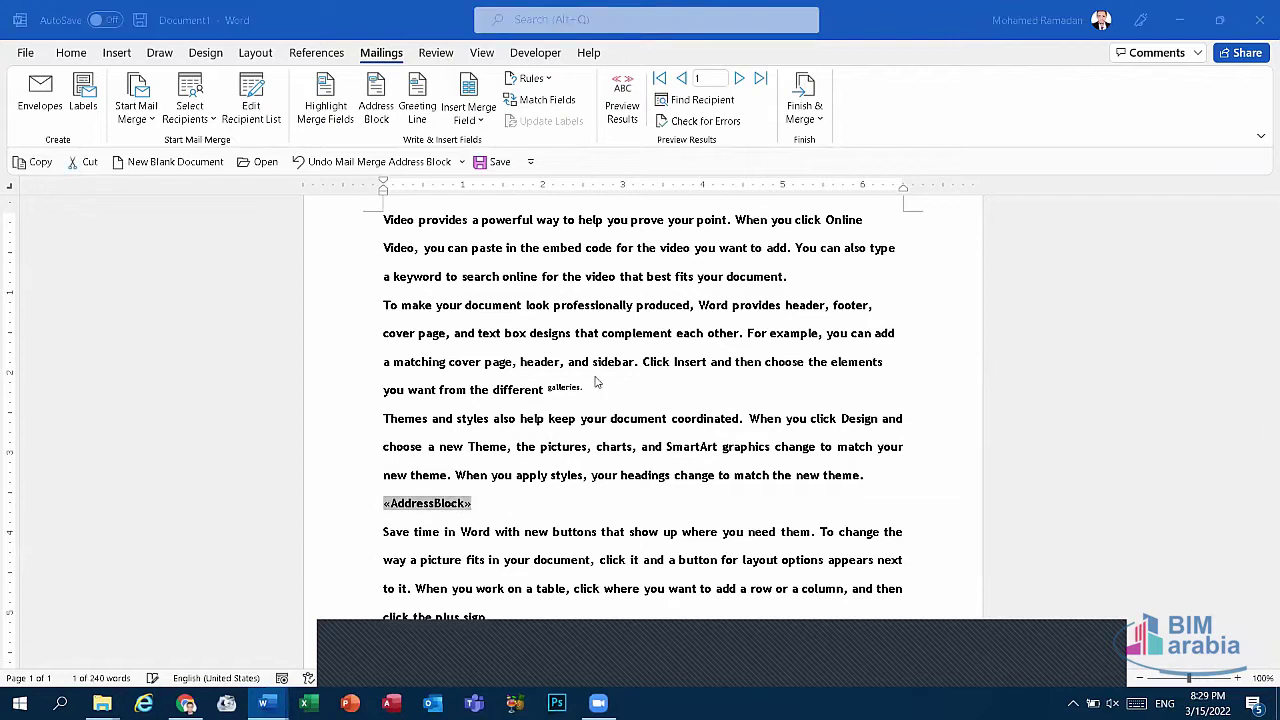
{"action": "left_click", "coordinate": [484, 509]}
{"action": "key", "text": "BackSpace"}
{"action": "key", "text": "BackSpace"}
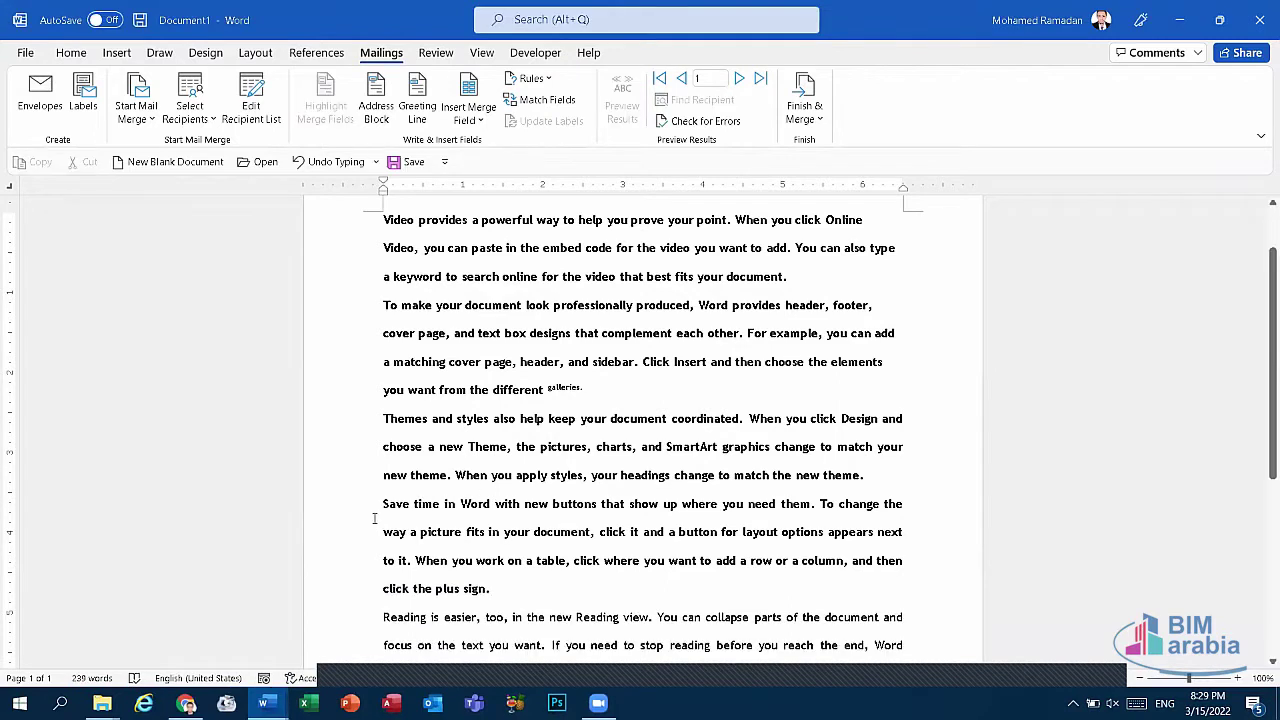
Scroll through the Arabic exam document, then return to Document1.
{"action": "left_click", "coordinate": [265, 703]}
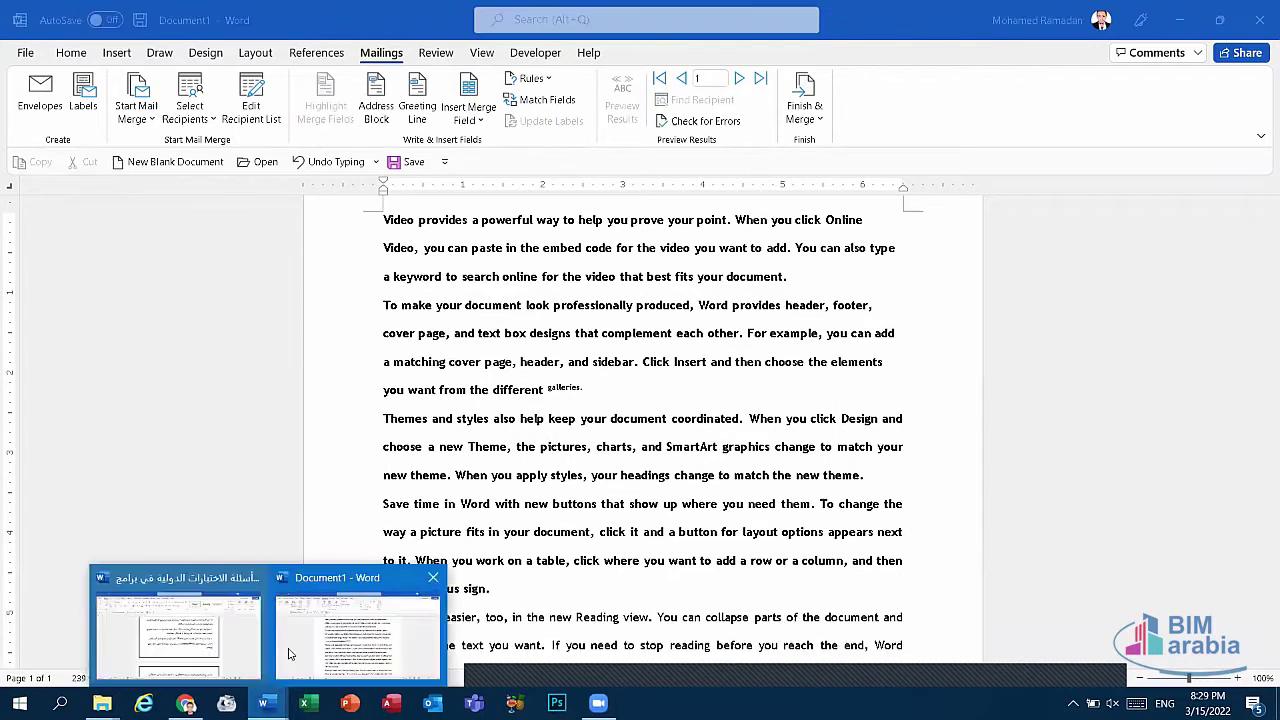
{"action": "left_click", "coordinate": [207, 657]}
{"action": "scroll", "coordinate": [886, 497], "scroll_direction": "down", "scroll_amount": 1}
{"action": "scroll", "coordinate": [886, 497], "scroll_direction": "down", "scroll_amount": 1}
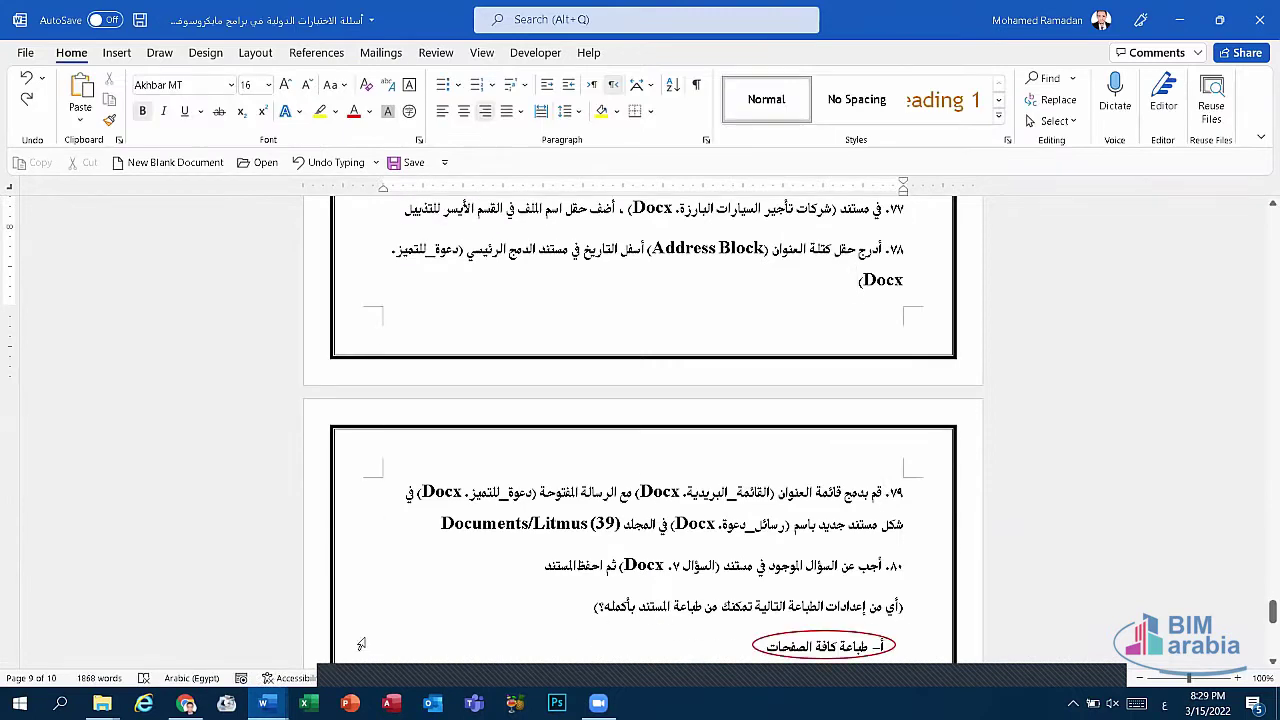
{"action": "left_click", "coordinate": [265, 703]}
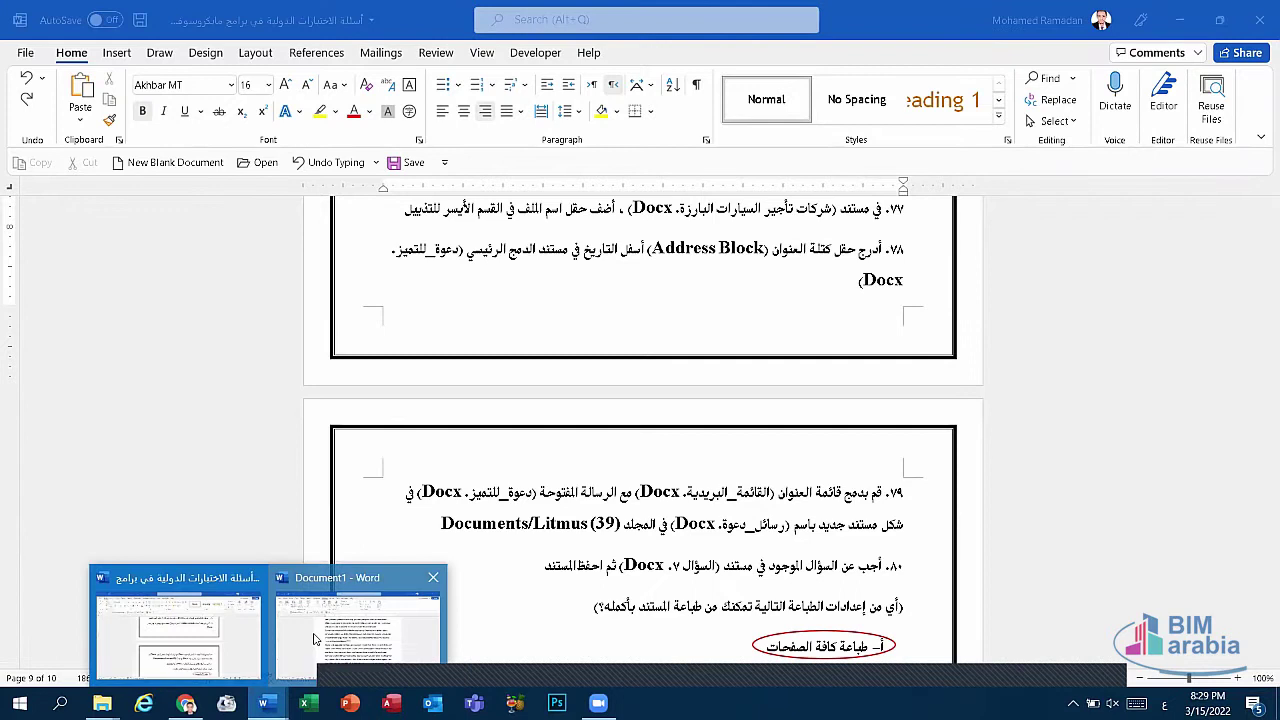
{"action": "left_click", "coordinate": [314, 639]}
Review the Start Mail Merge document types, then bring the Arabic exam document forward.
{"action": "left_click_drag", "start_coordinate": [385, 390], "coordinate": [602, 410]}
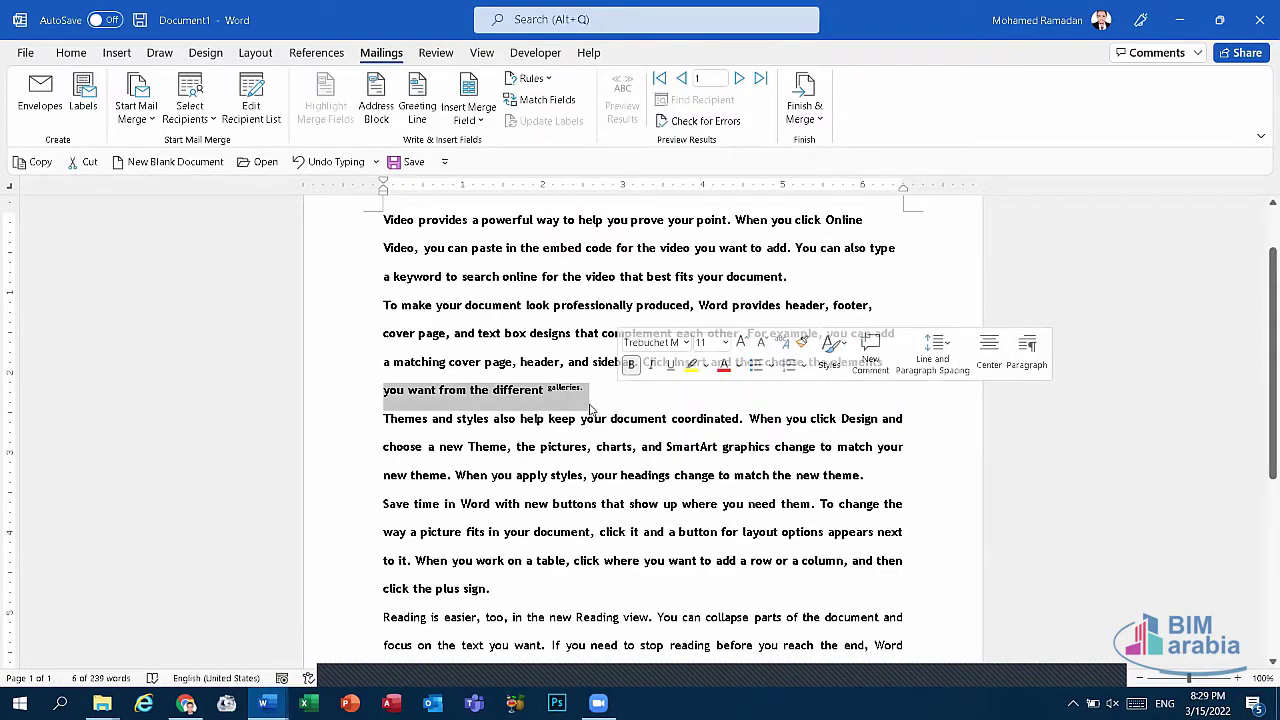
{"action": "left_click", "coordinate": [592, 406]}
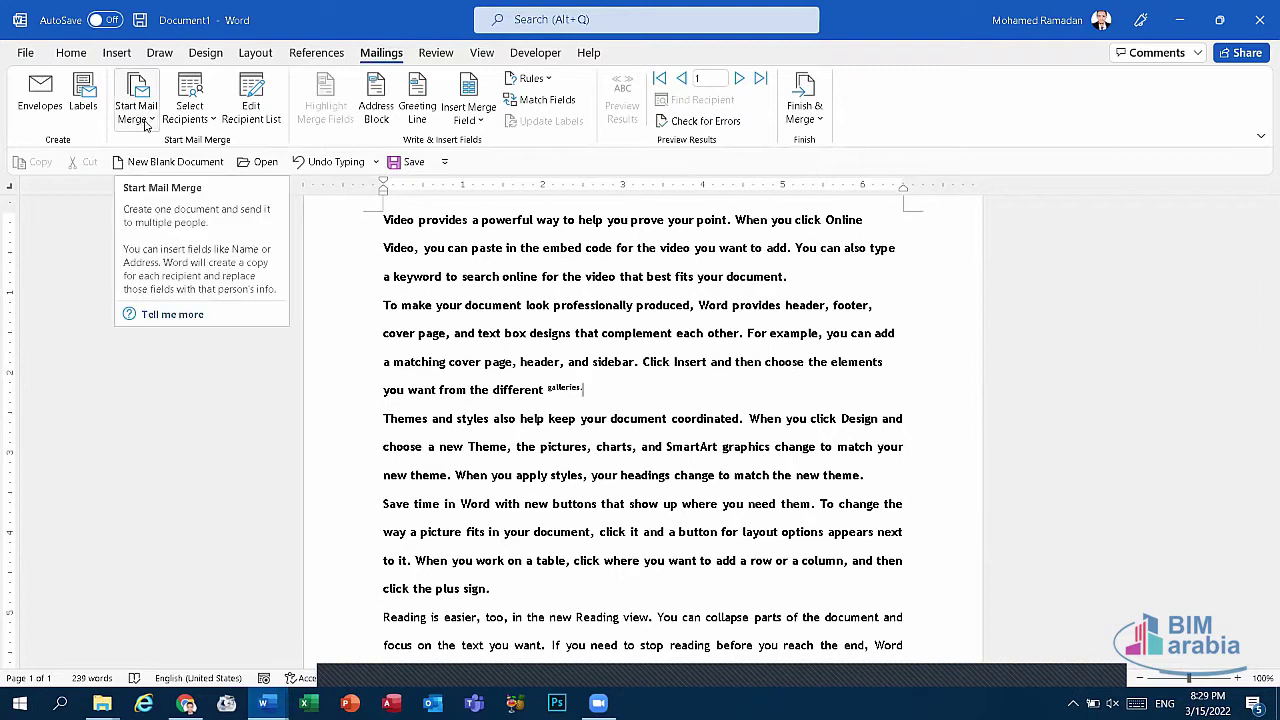
{"action": "left_click", "coordinate": [147, 121]}
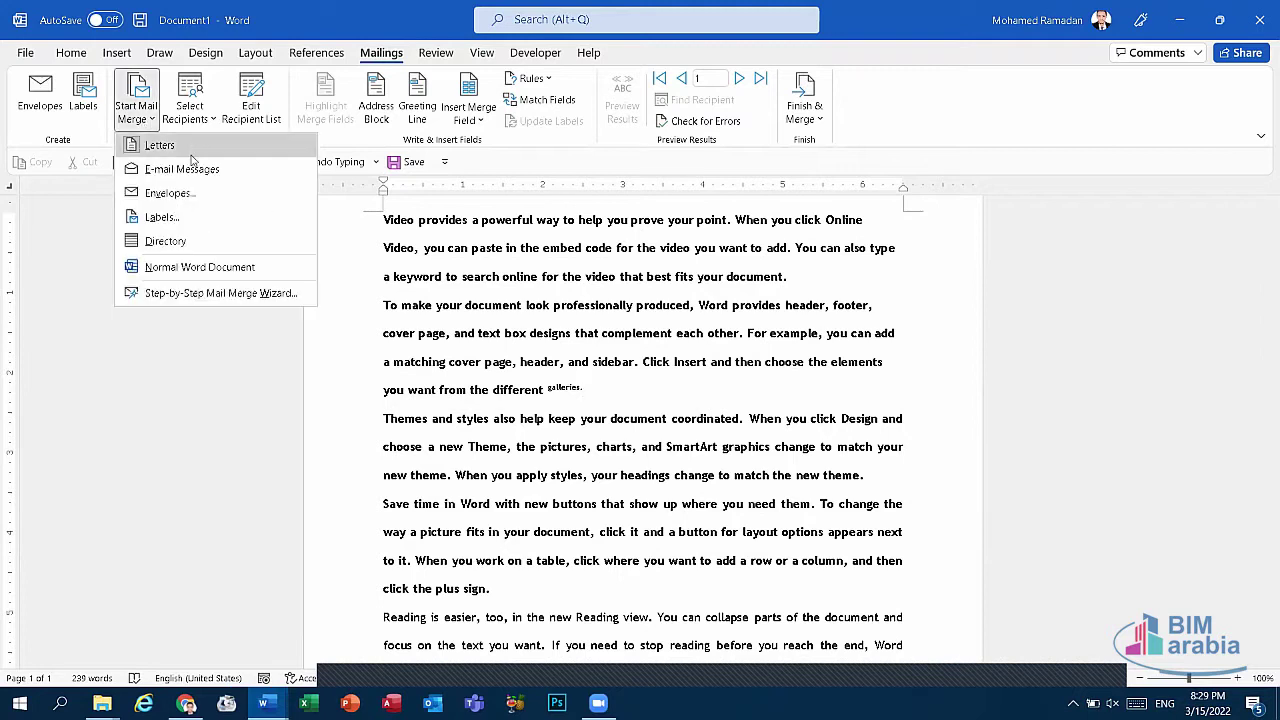
{"action": "left_click", "coordinate": [263, 703]}
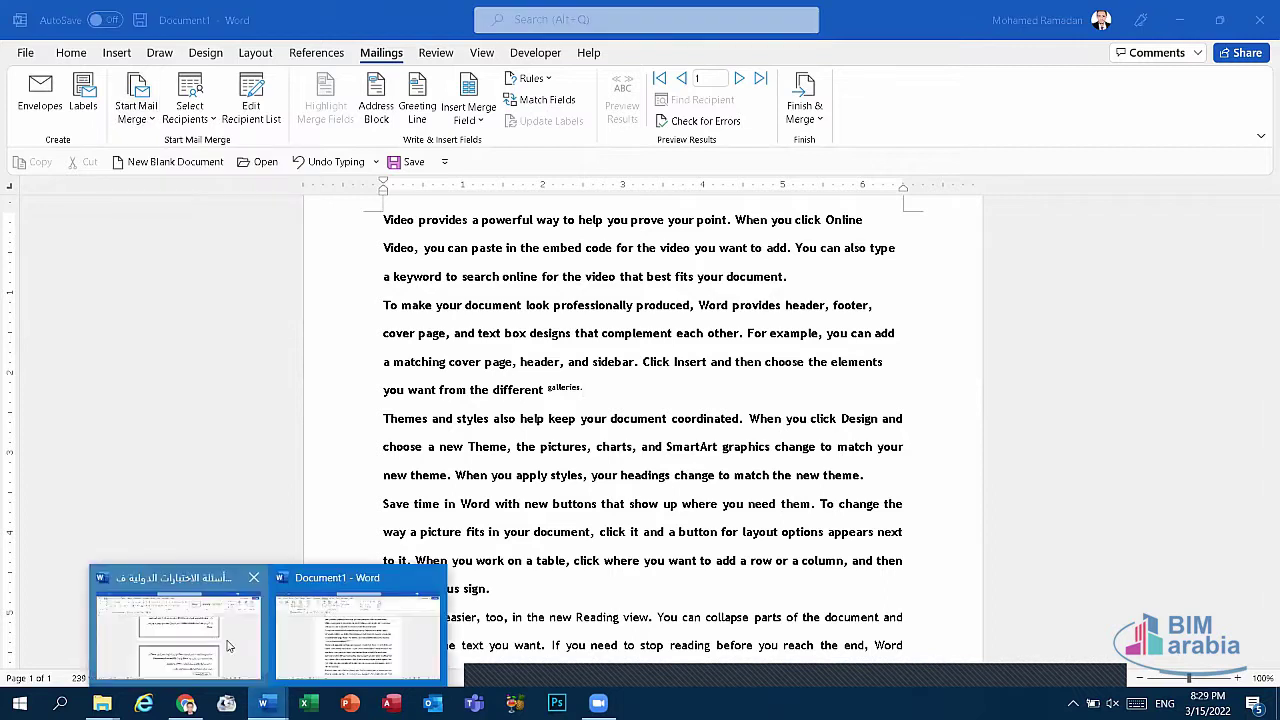
{"action": "left_click", "coordinate": [227, 646]}
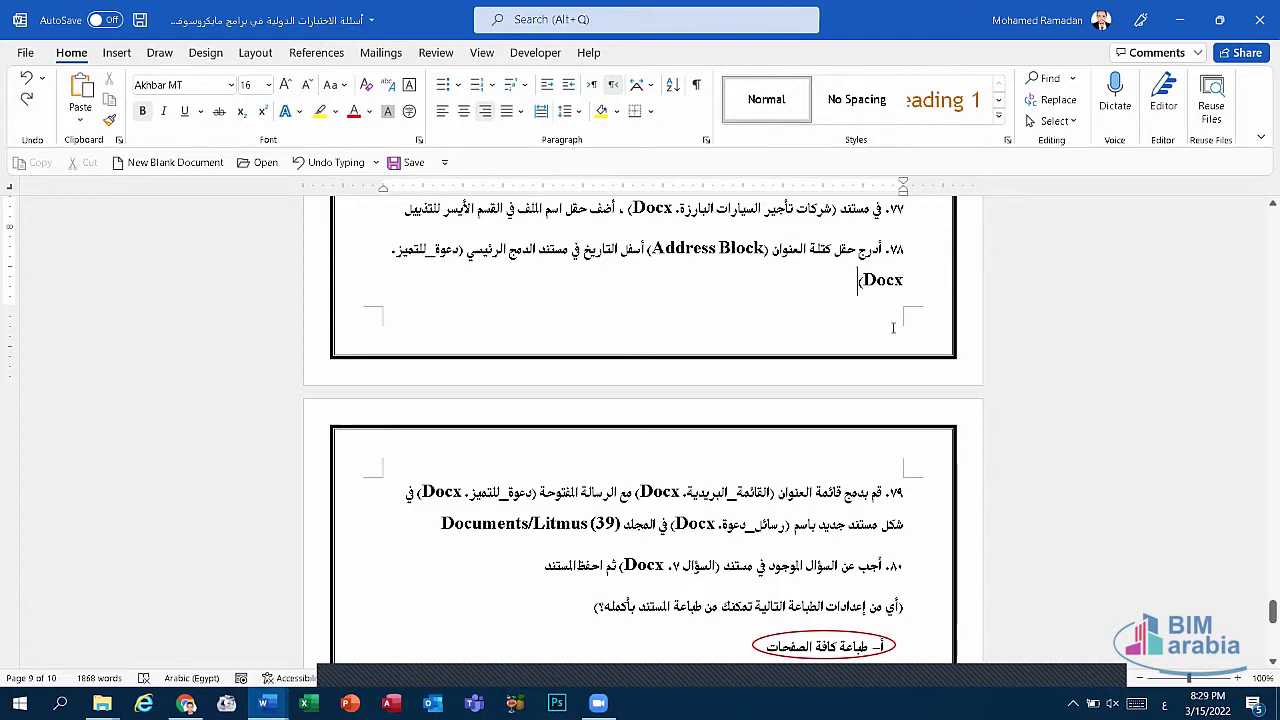
{"action": "left_click", "coordinate": [1185, 19]}
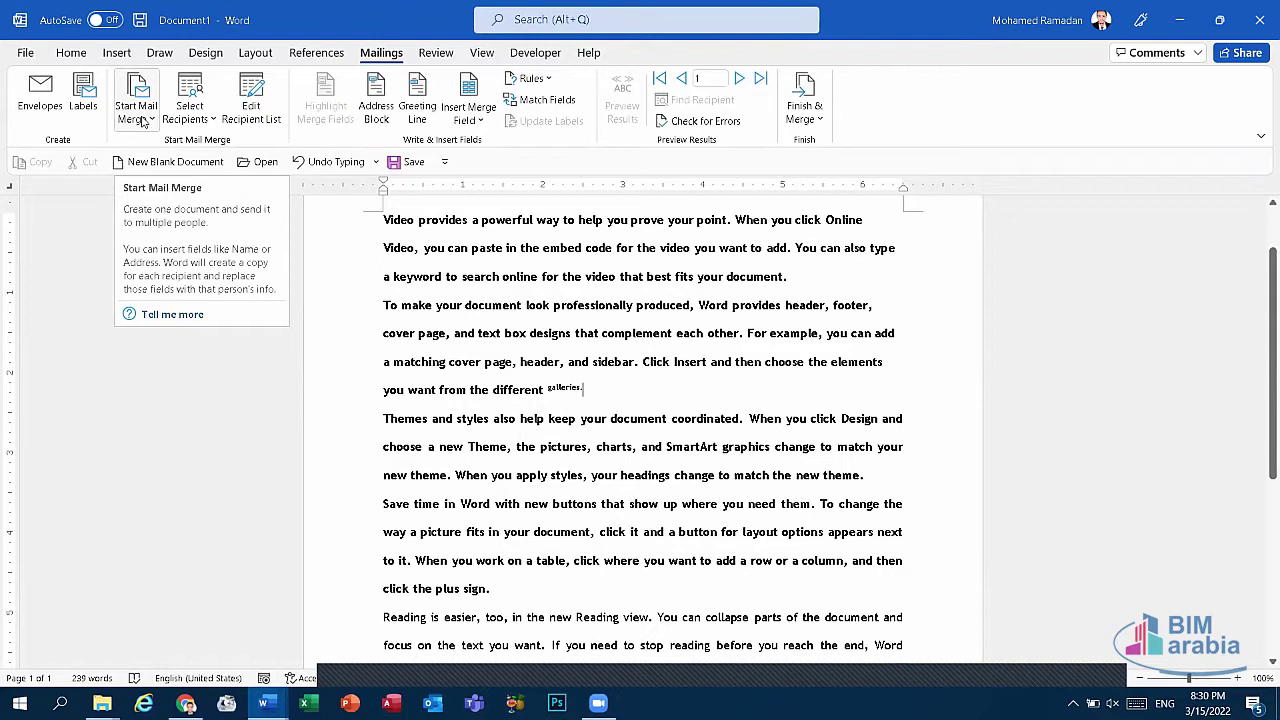
{"action": "mouse_move", "coordinate": [264, 703]}
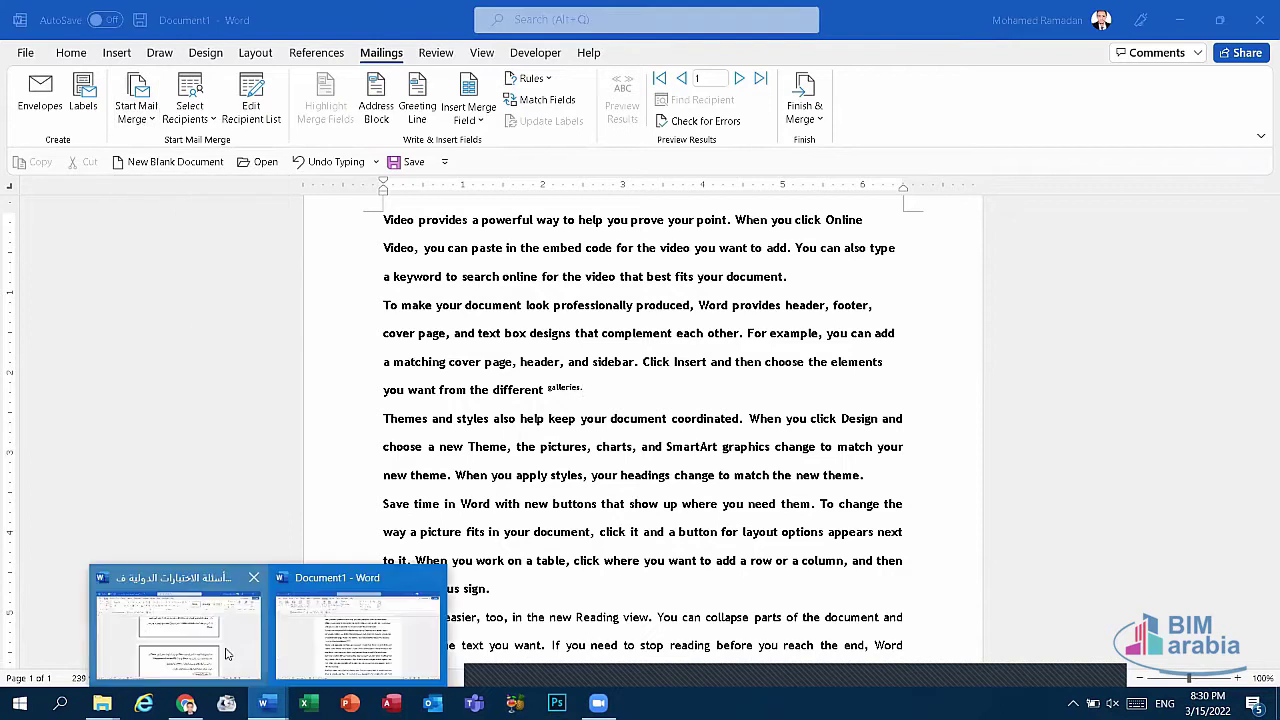
{"action": "left_click", "coordinate": [229, 650]}
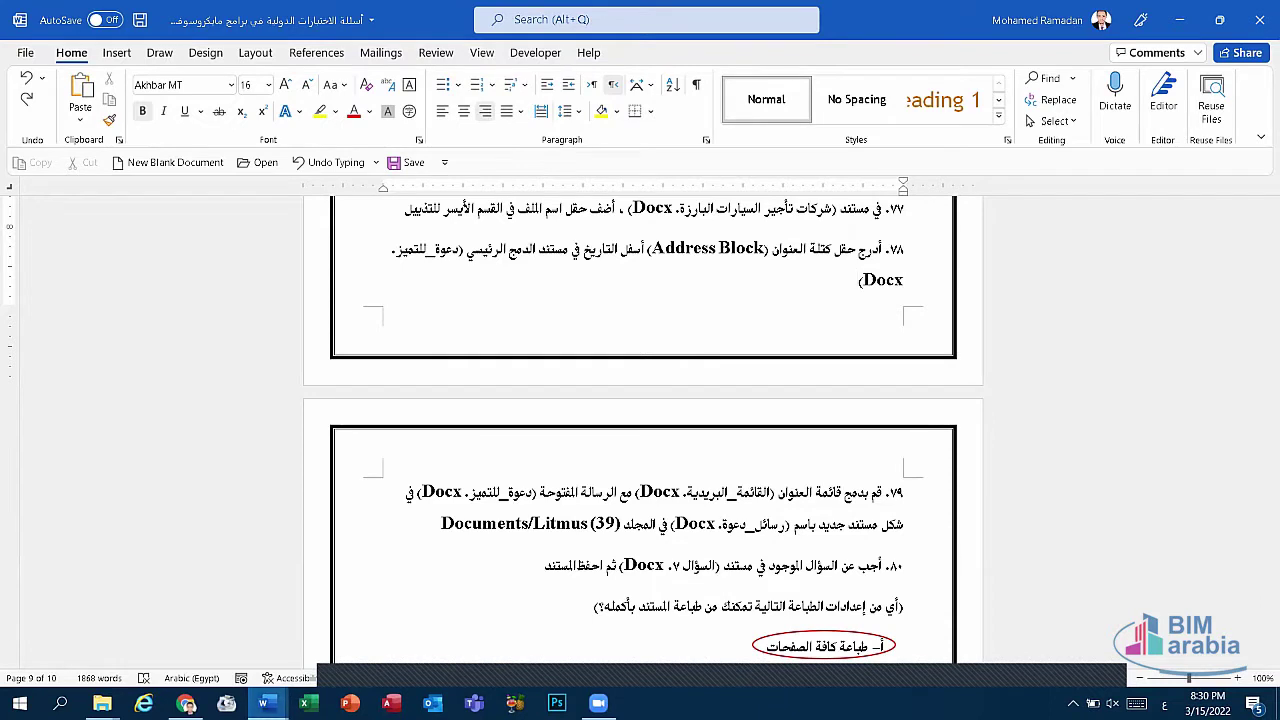
{"action": "left_click", "coordinate": [263, 703]}
{"action": "left_click", "coordinate": [335, 648]}
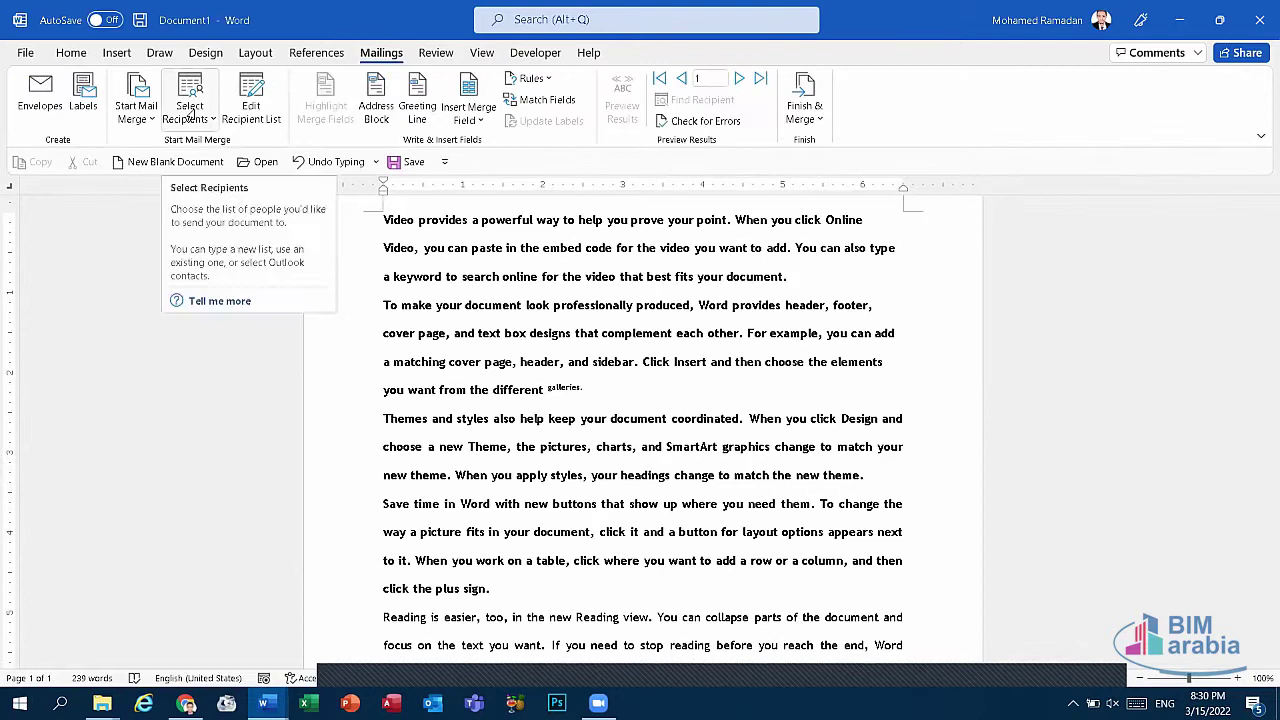
{"action": "left_click", "coordinate": [191, 112]}
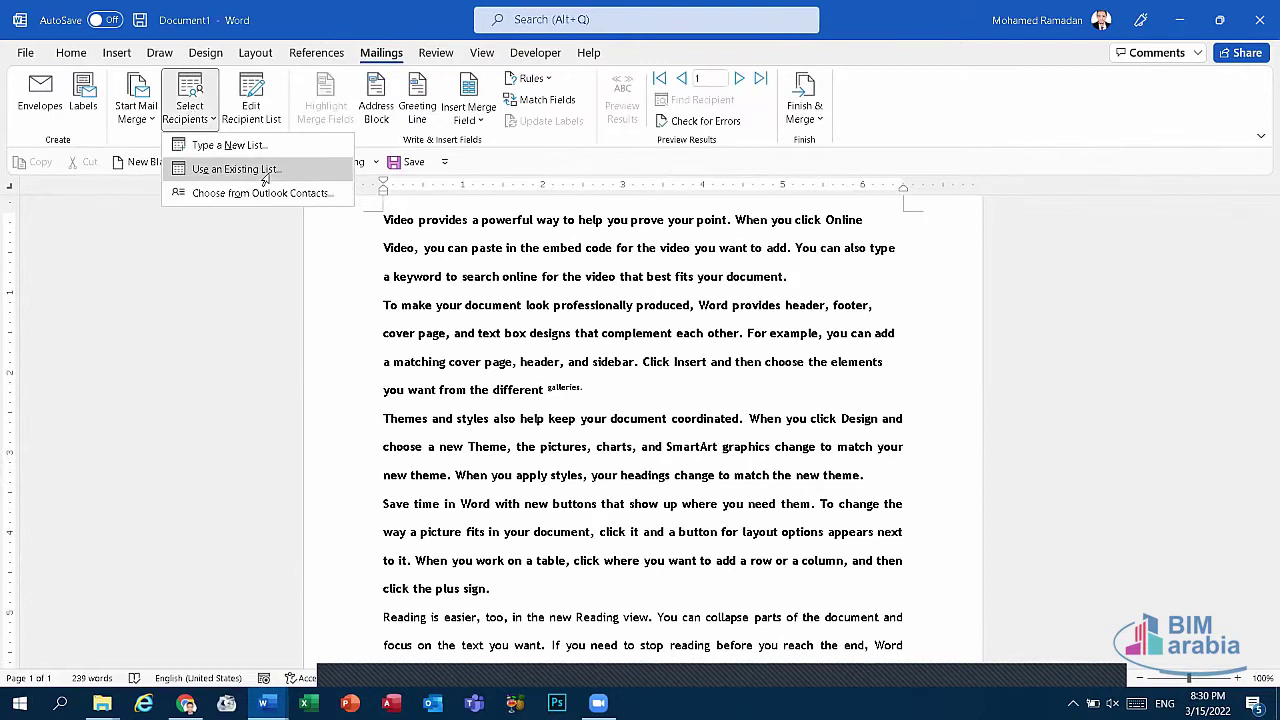
{"action": "left_click", "coordinate": [265, 172]}
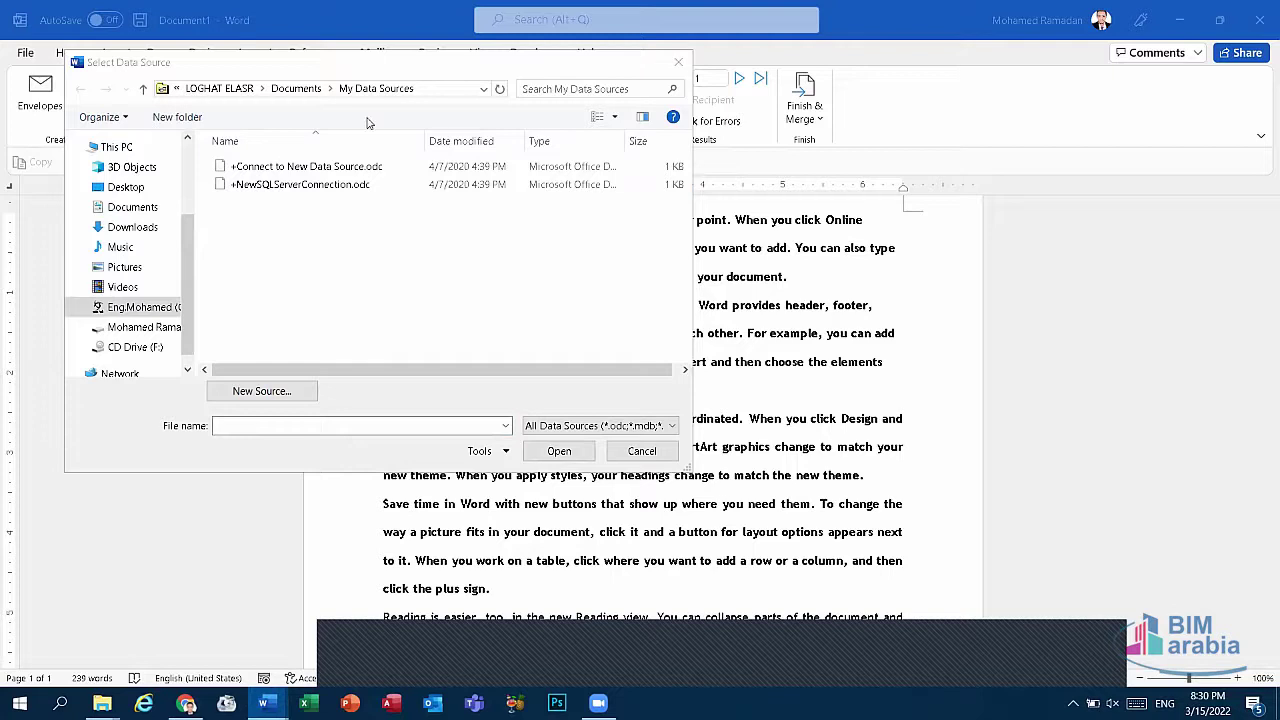
{"action": "key", "text": "Escape"}
{"action": "left_click", "coordinate": [200, 120]}
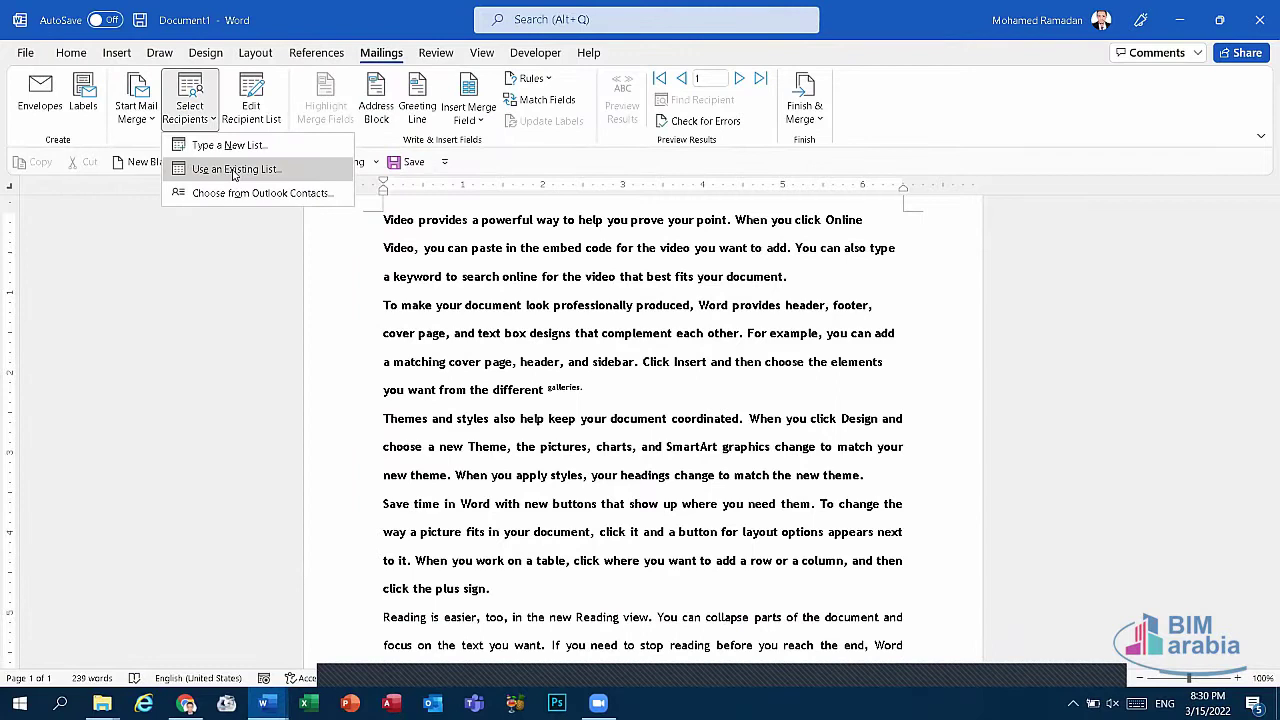
{"action": "left_click", "coordinate": [234, 172]}
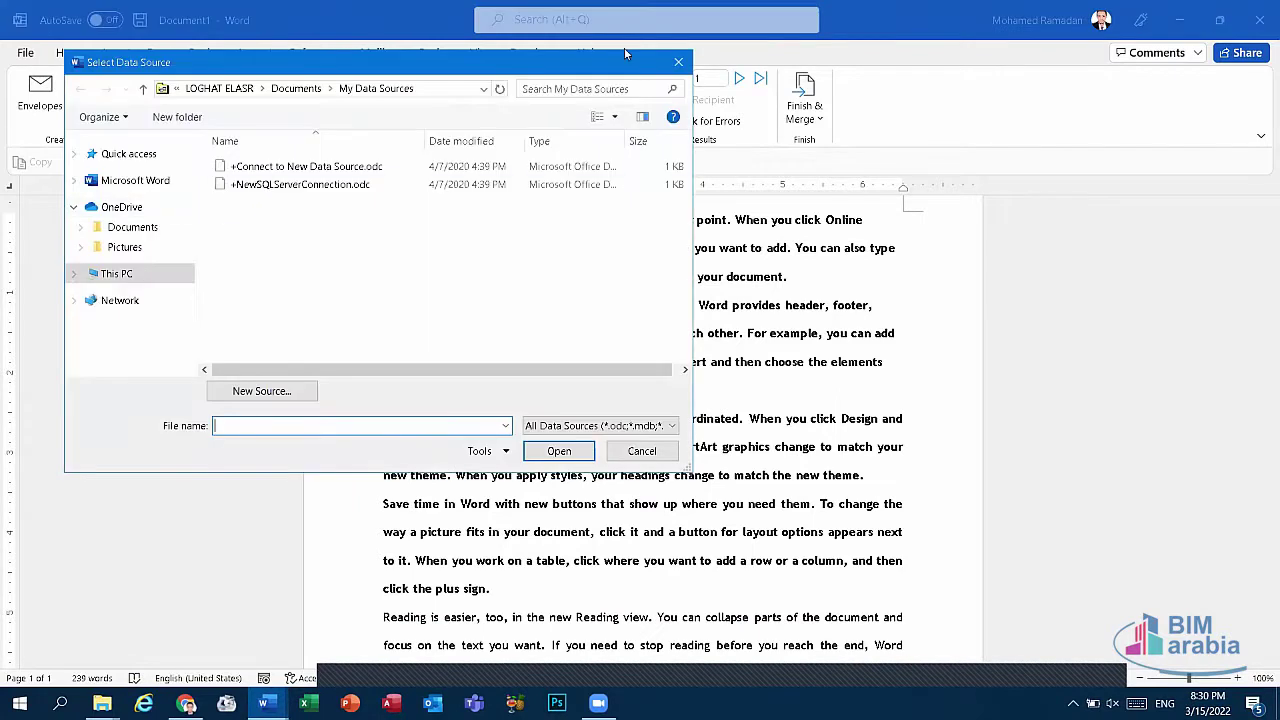
{"action": "left_click", "coordinate": [678, 62]}
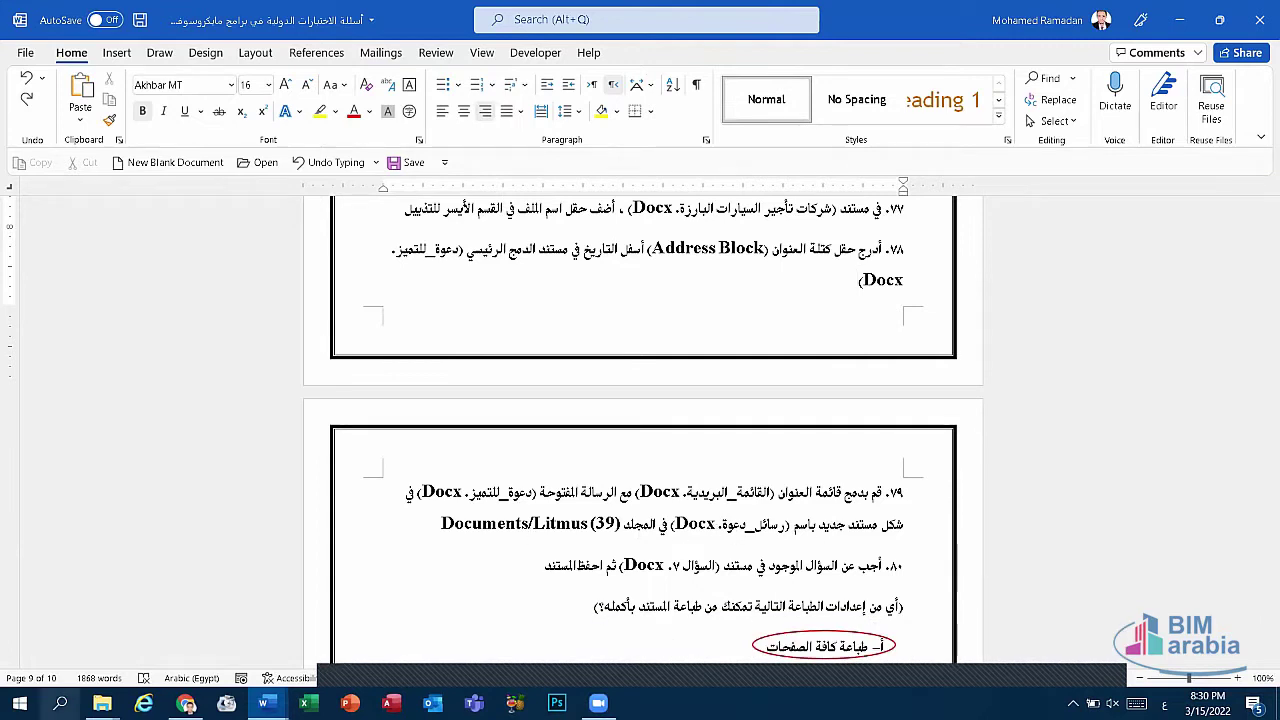
{"action": "left_click", "coordinate": [264, 703]}
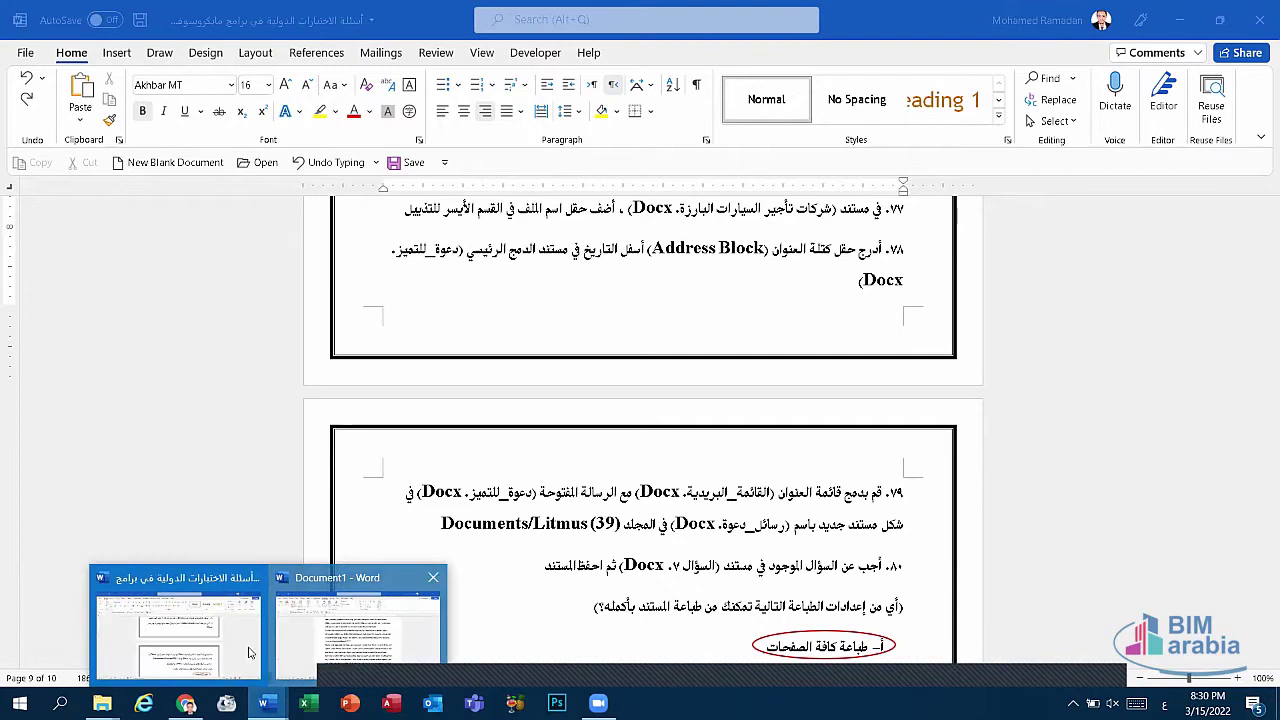
{"action": "left_click", "coordinate": [344, 653]}
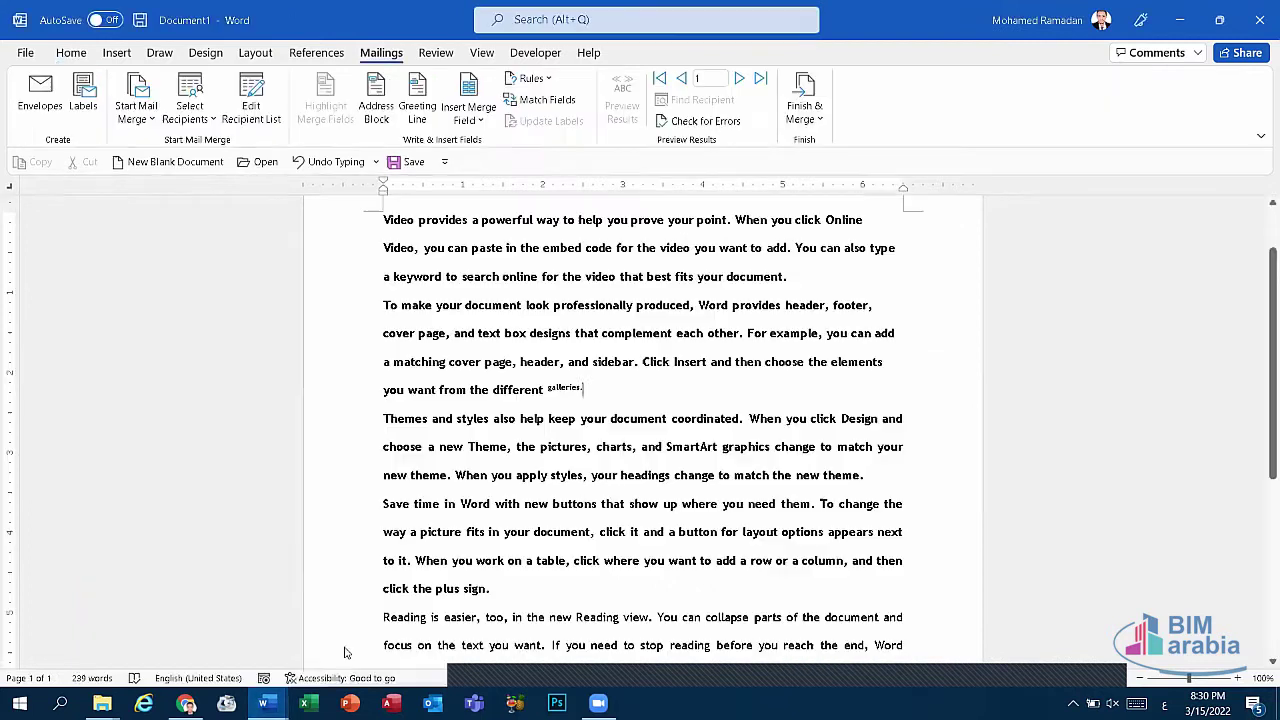
Merge all records into a new document, Letters1, and begin saving it with Save As.
{"action": "left_click", "coordinate": [808, 119]}
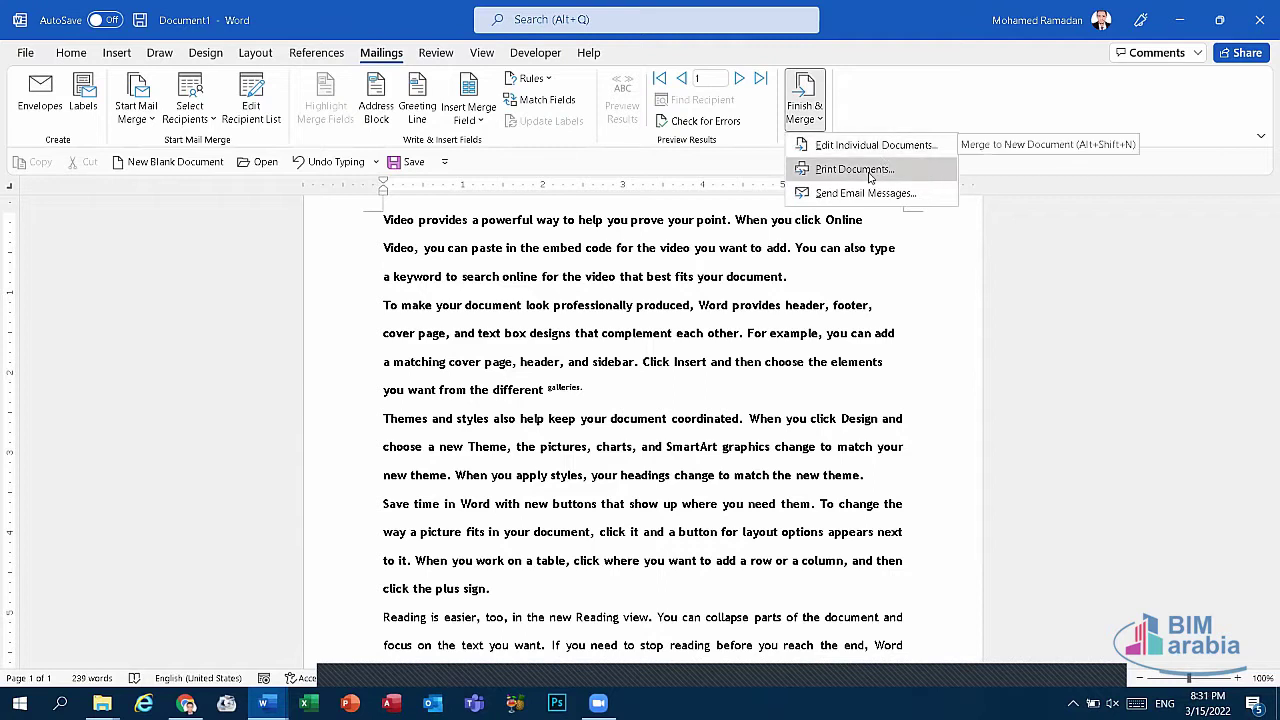
{"action": "left_click", "coordinate": [862, 169]}
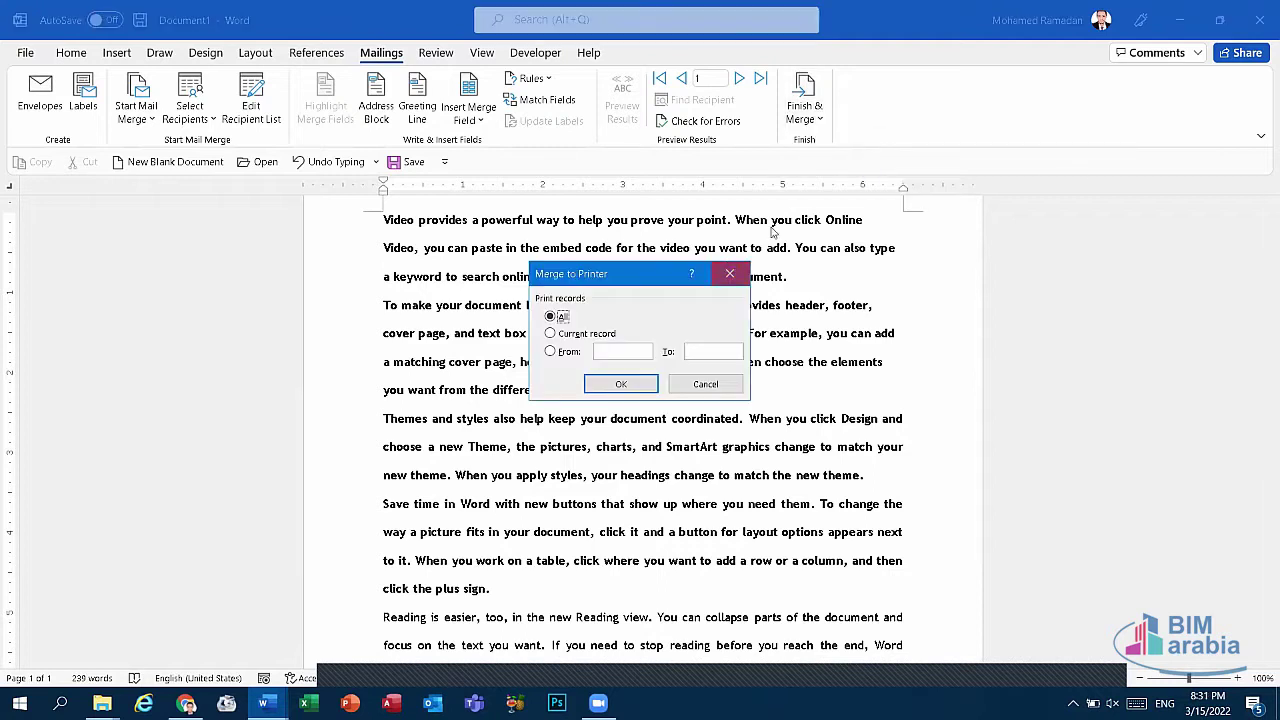
{"action": "left_click", "coordinate": [736, 268]}
{"action": "left_click", "coordinate": [805, 105]}
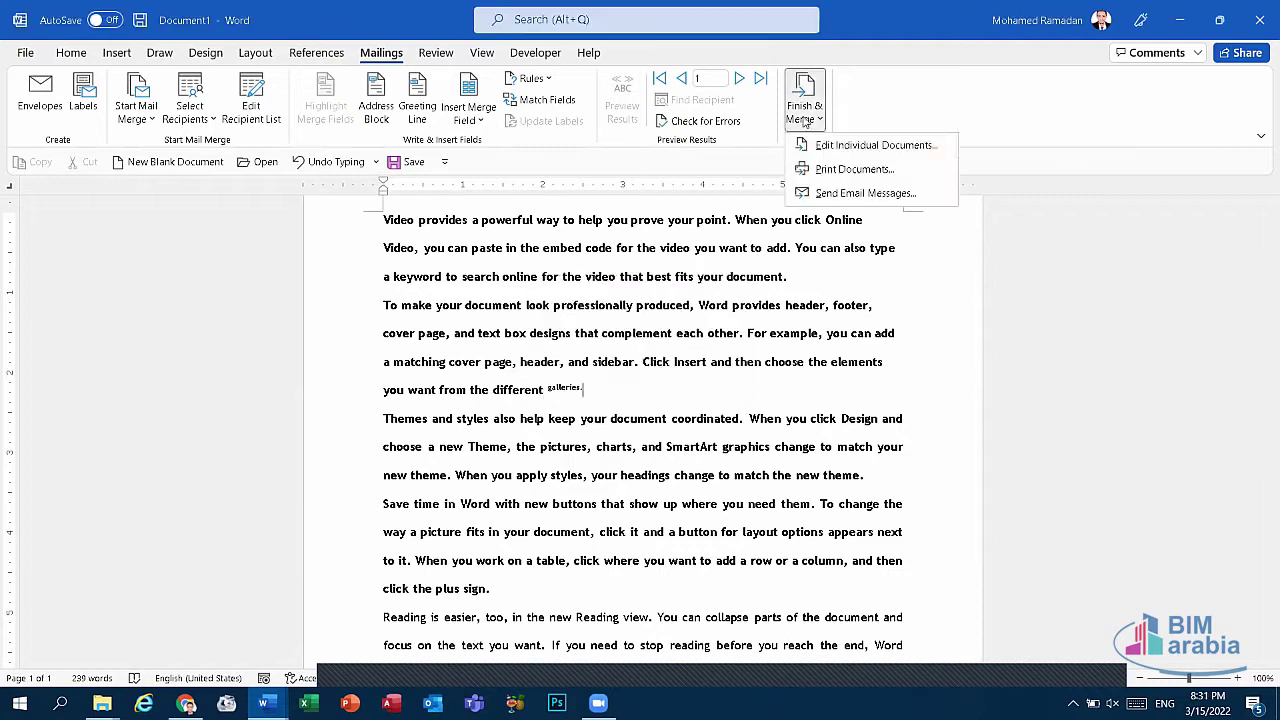
{"action": "left_click", "coordinate": [868, 148]}
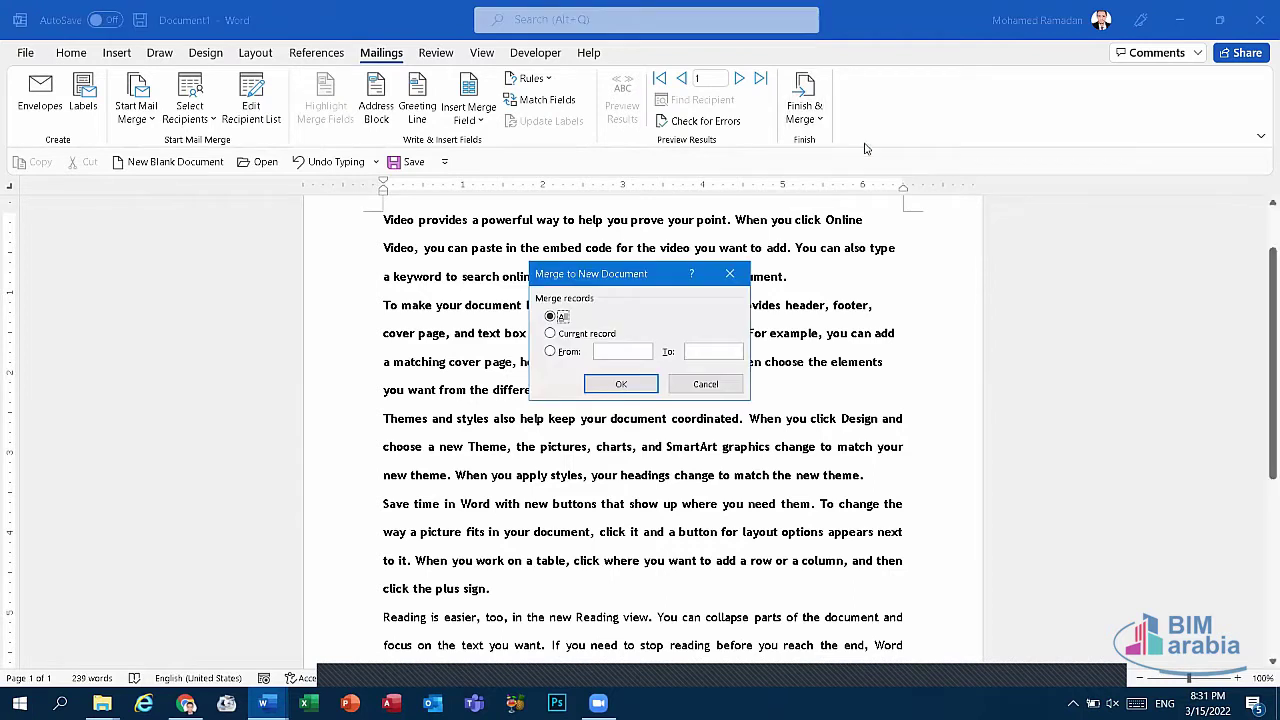
{"action": "left_click", "coordinate": [620, 386]}
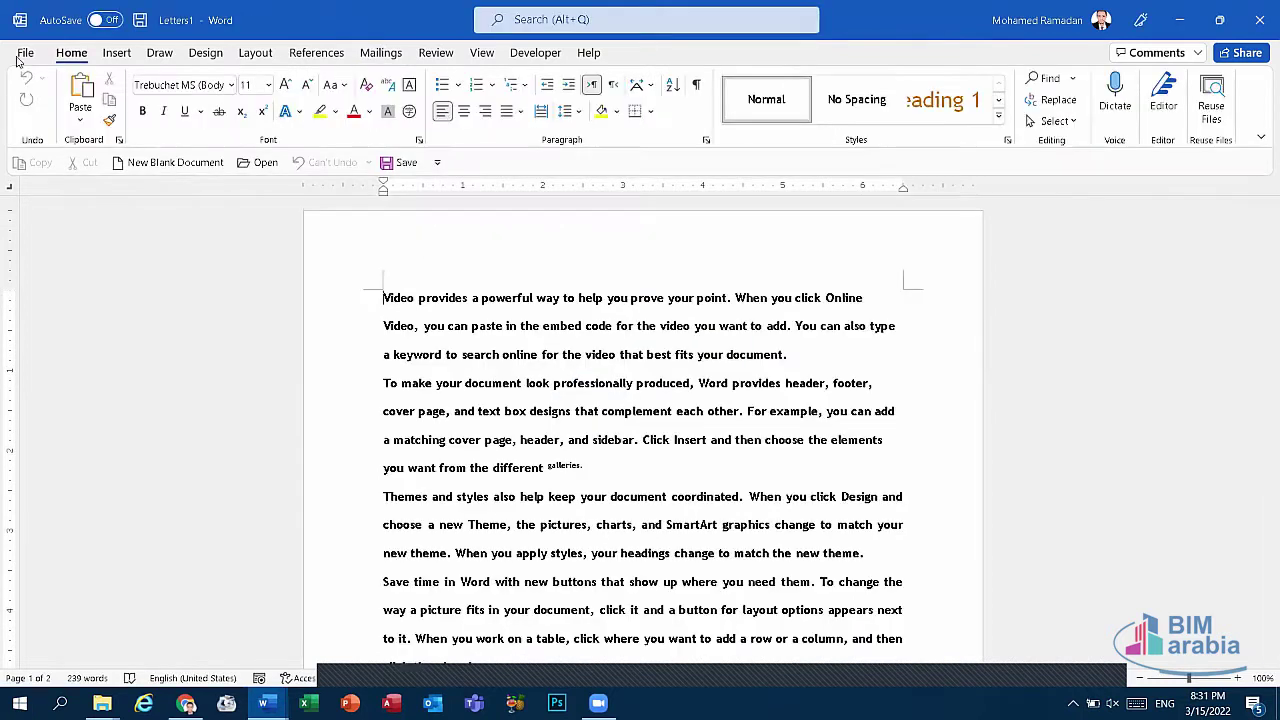
{"action": "left_click", "coordinate": [25, 52]}
{"action": "left_click", "coordinate": [60, 265]}
Cancel the Save As browse dialog for the letters and switch back to the Arabic exam document.
{"action": "left_click", "coordinate": [248, 390]}
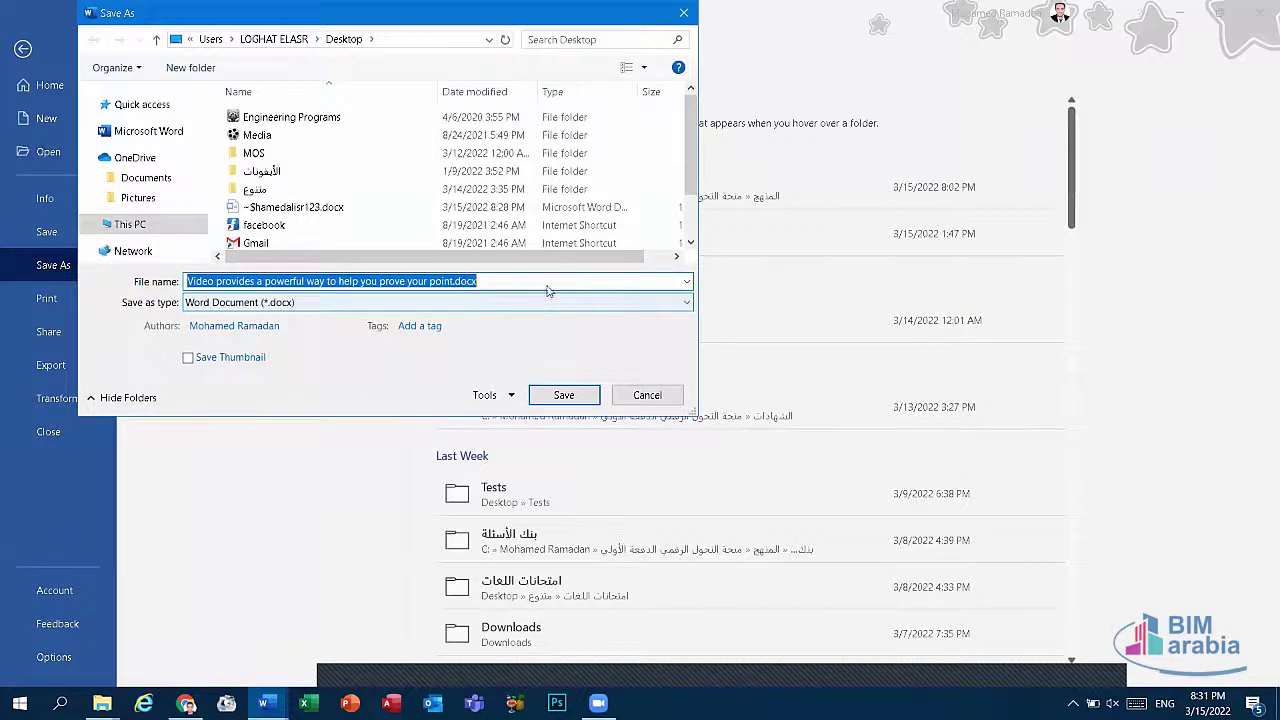
{"action": "key", "text": "Return"}
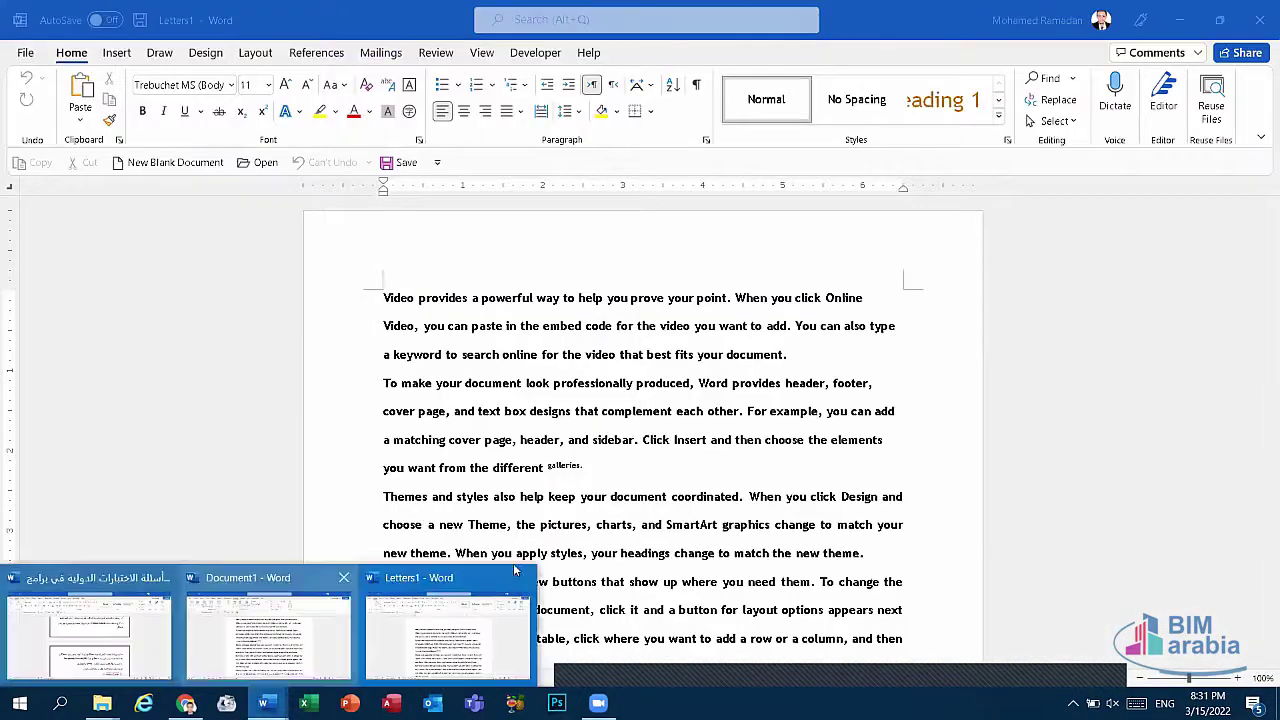
{"action": "left_click", "coordinate": [632, 523]}
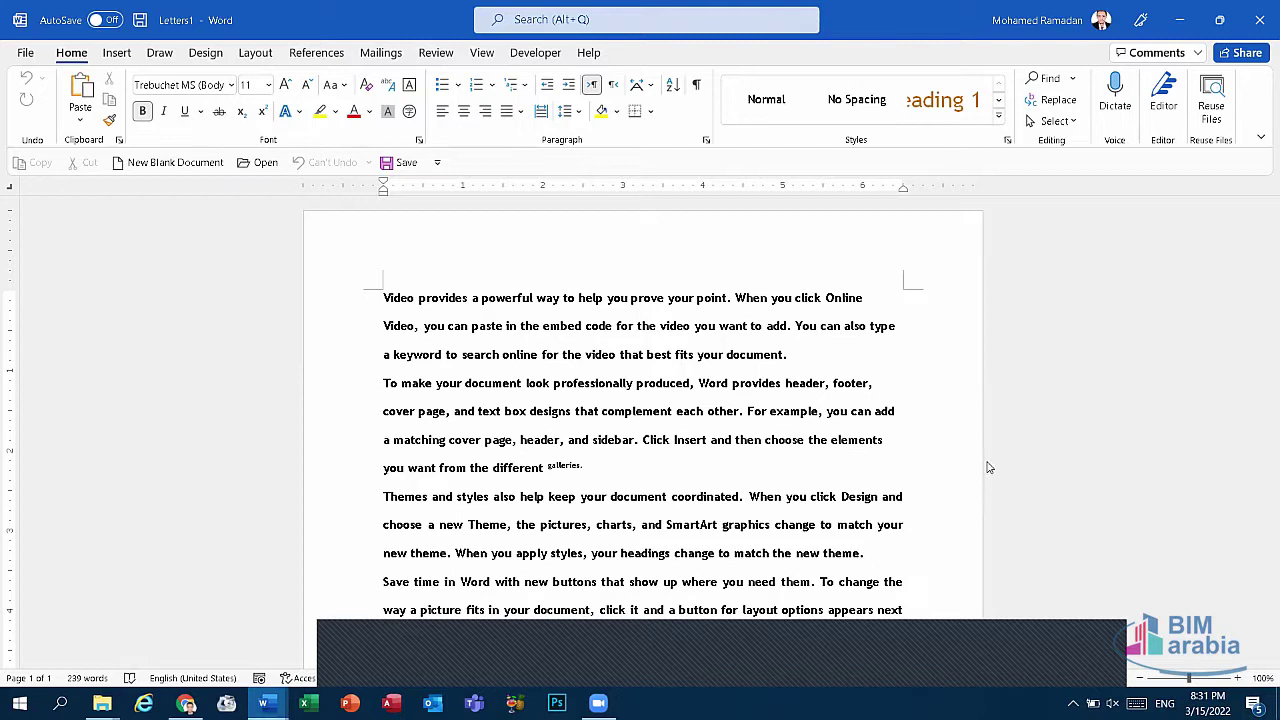
{"action": "key", "text": "alt+Tab"}
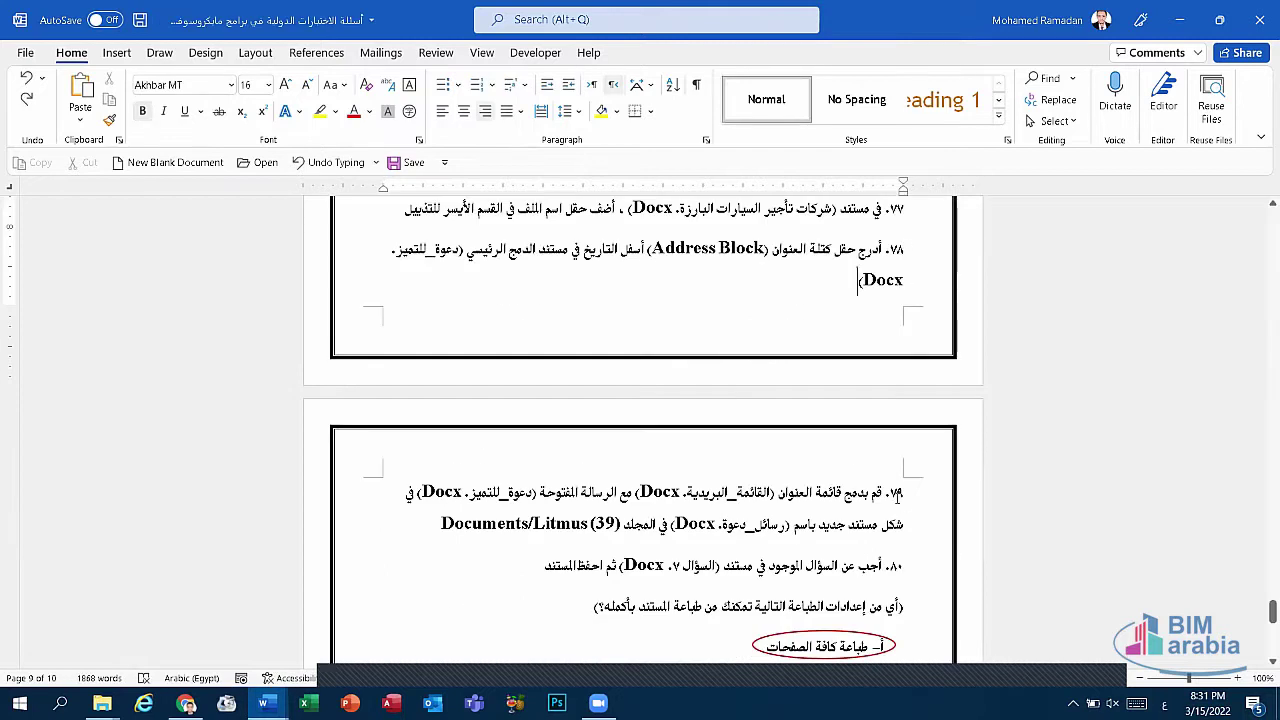
{"action": "scroll", "coordinate": [868, 362], "scroll_direction": "up", "scroll_amount": 3}
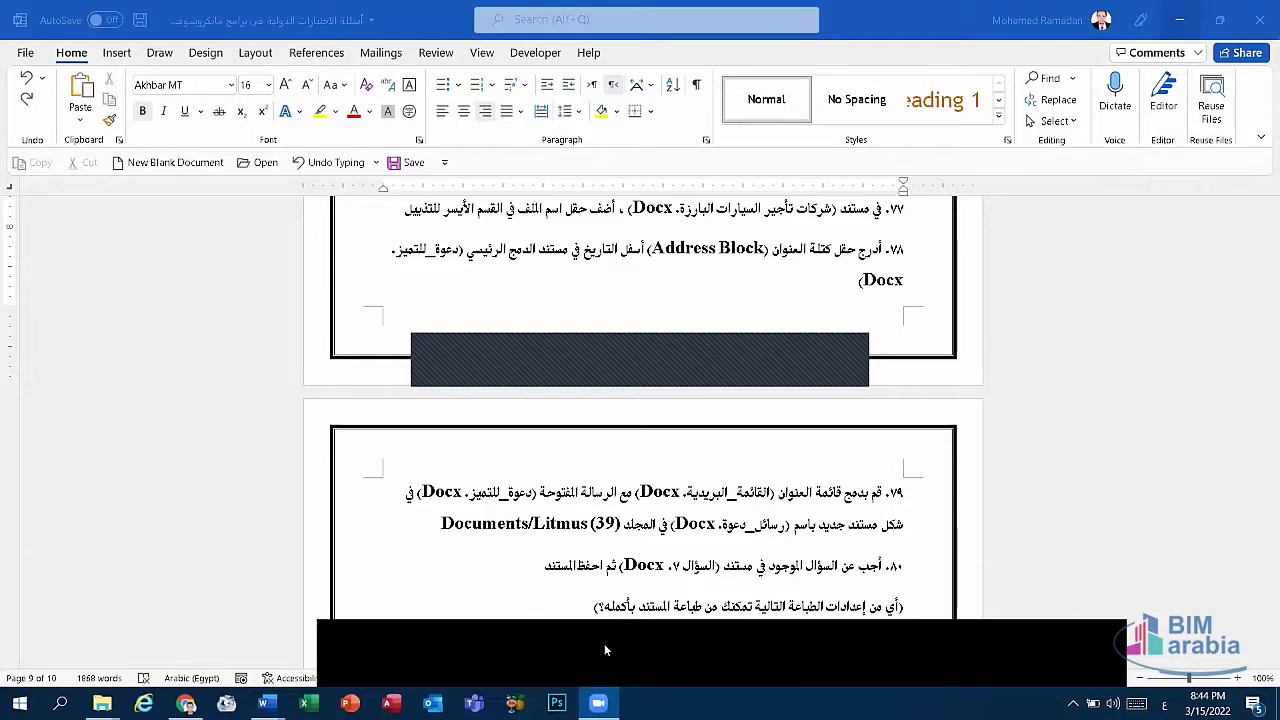
{"action": "key", "text": "XF86AudioRaiseVolume"}
{"action": "key", "text": "XF86AudioRaiseVolume"}
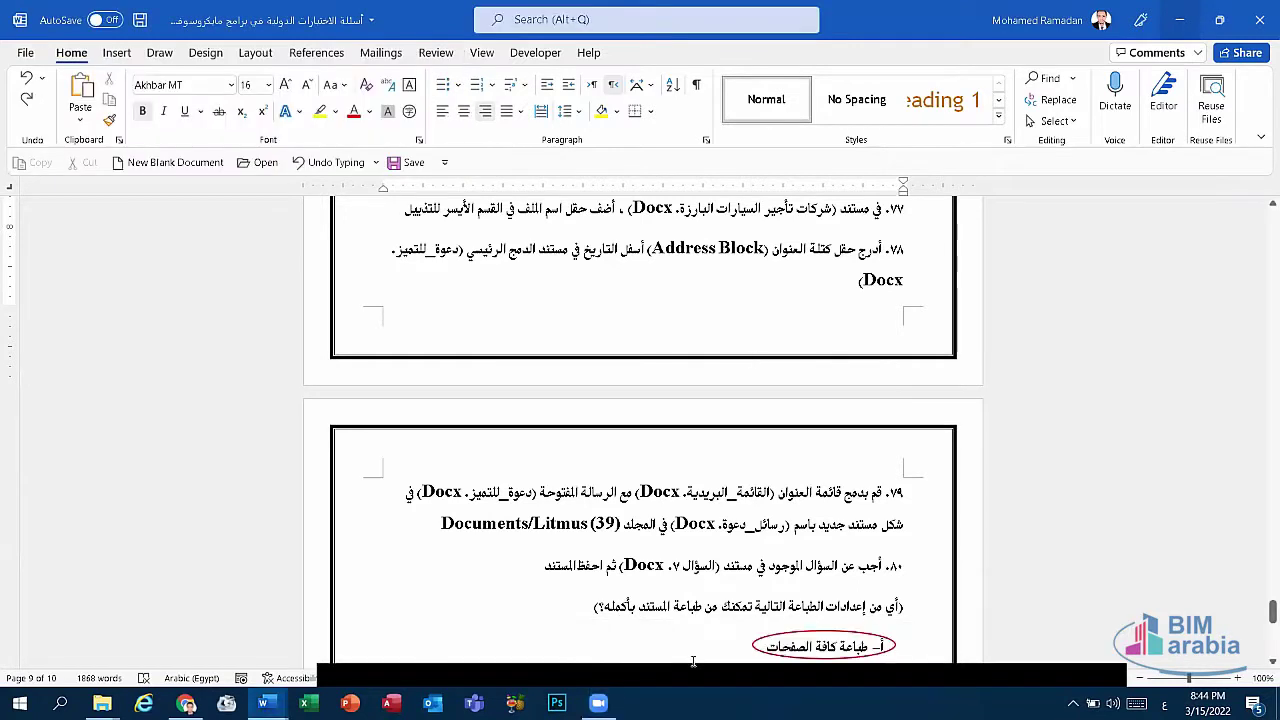
{"action": "scroll", "coordinate": [730, 480], "scroll_direction": "up", "scroll_amount": 1}
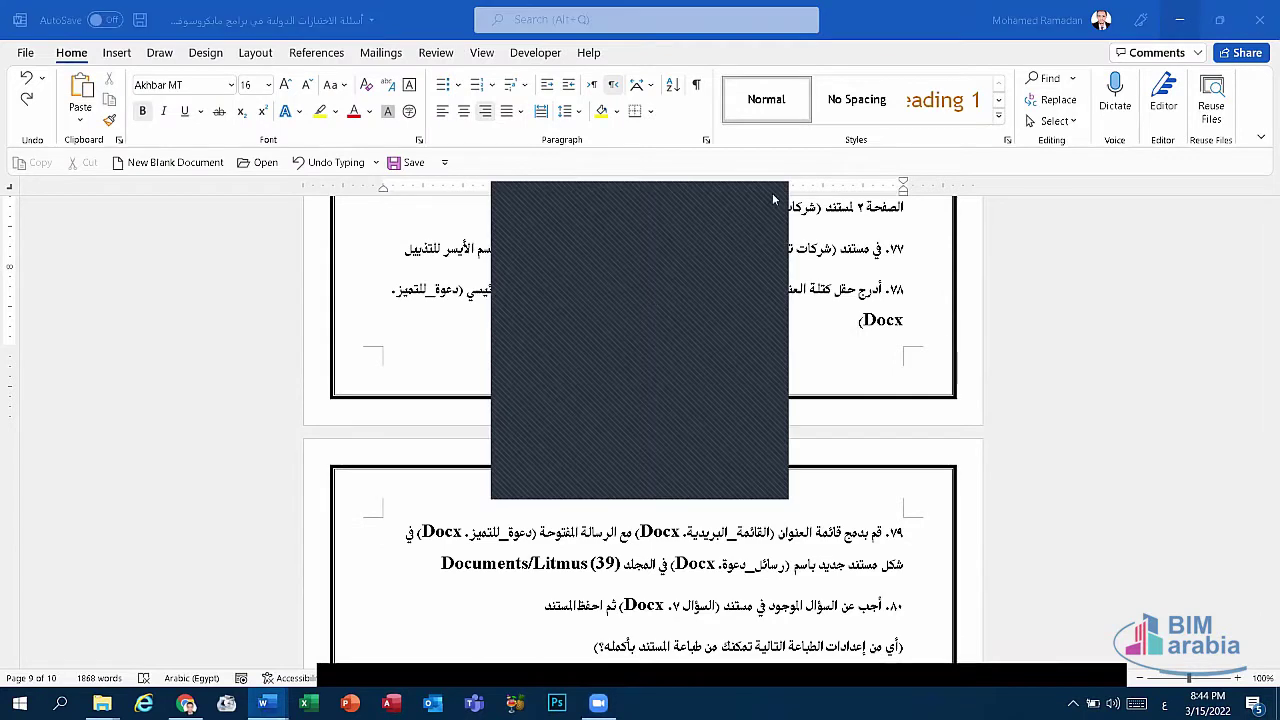
{"action": "mouse_move", "coordinate": [264, 703]}
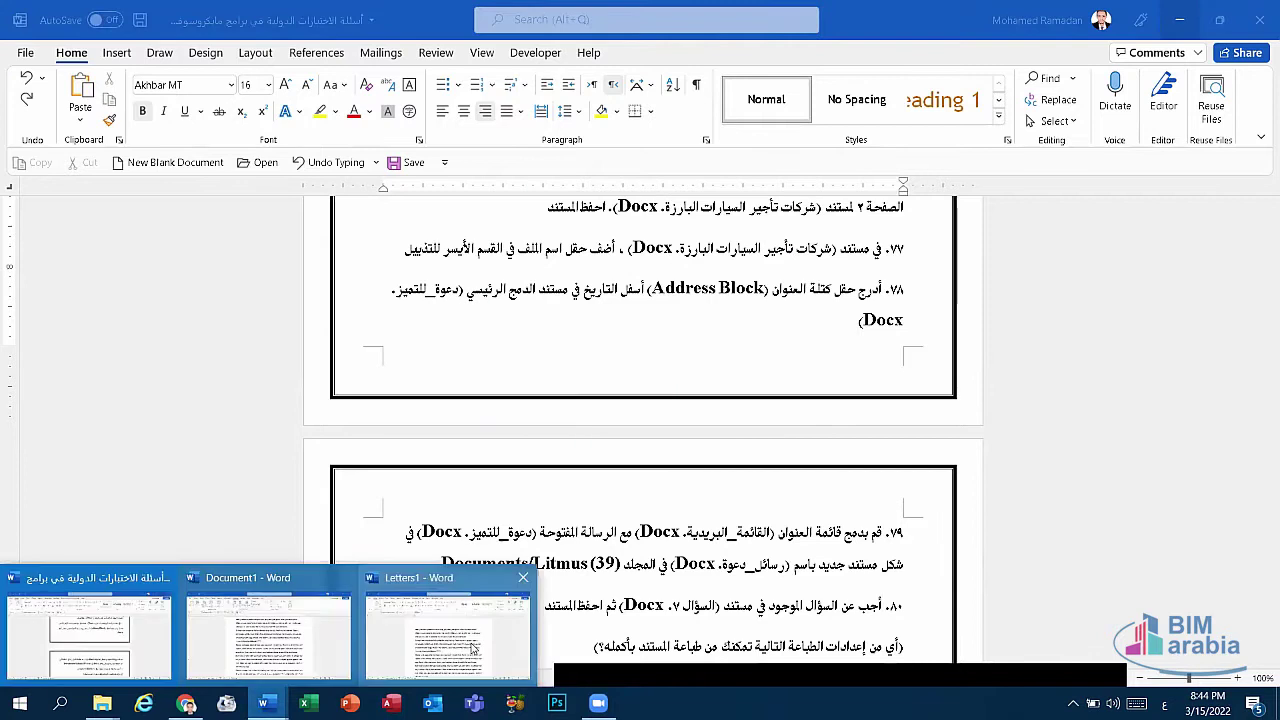
Open the footer of the merged Letters1 document for editing.
{"action": "left_click", "coordinate": [448, 625]}
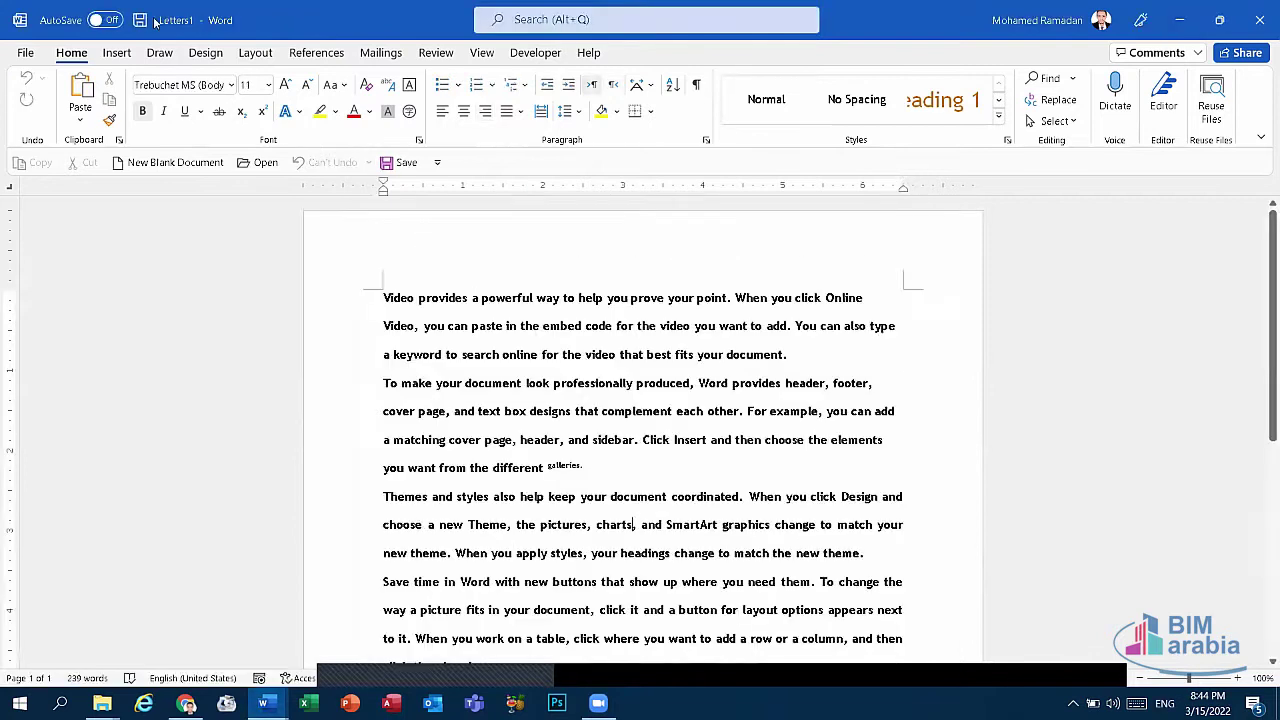
{"action": "left_click", "coordinate": [117, 56]}
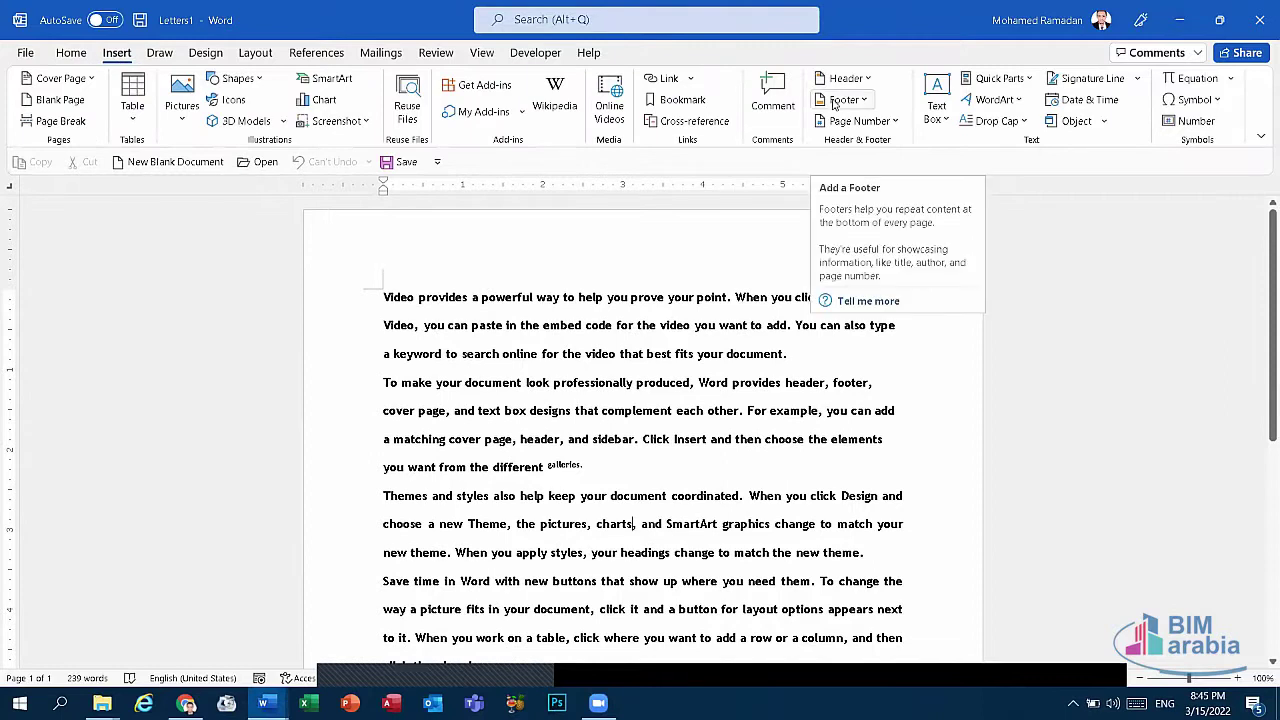
{"action": "left_click", "coordinate": [834, 103]}
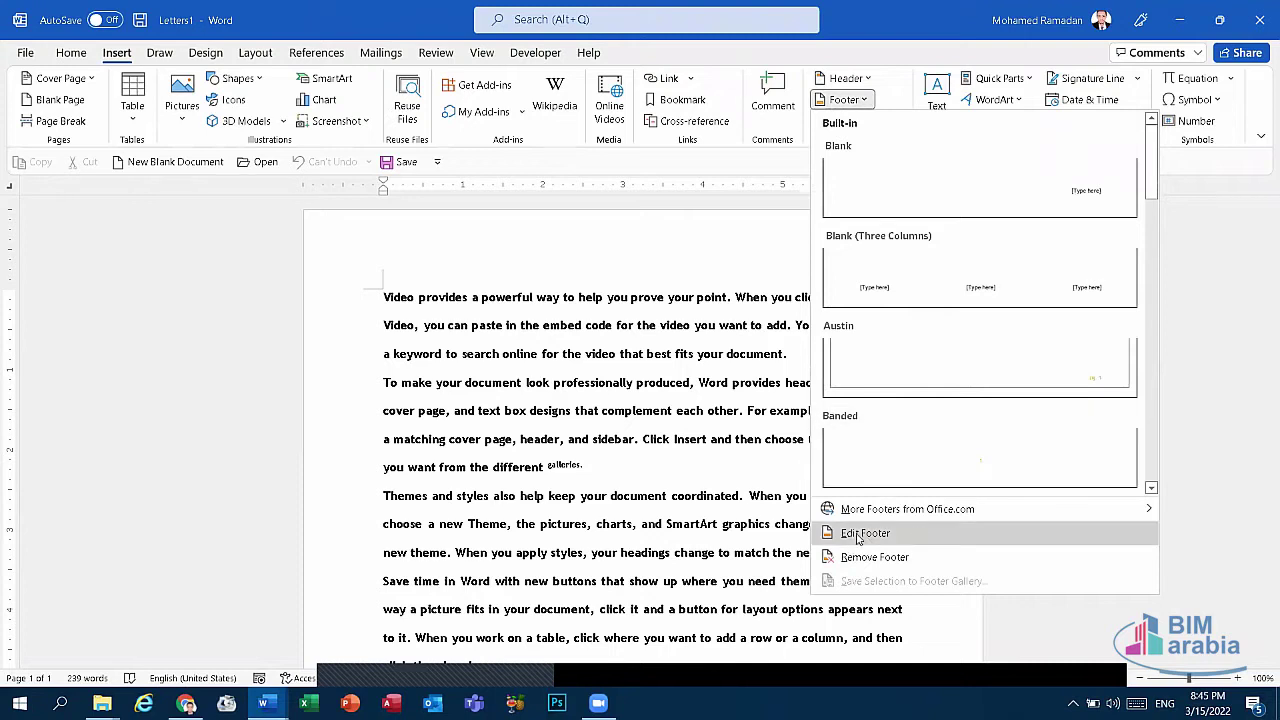
{"action": "left_click", "coordinate": [857, 536]}
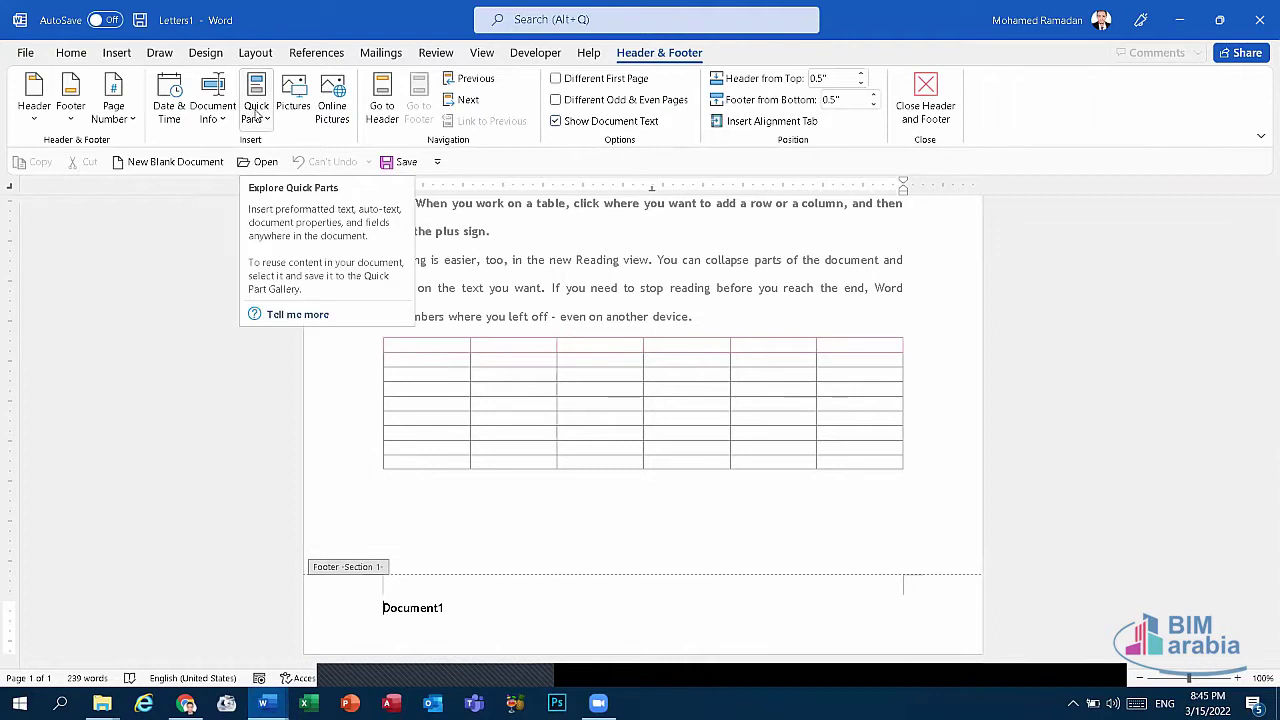
Insert a FileName field into the Letters1 footer through Quick Parts.
{"action": "left_click", "coordinate": [256, 113]}
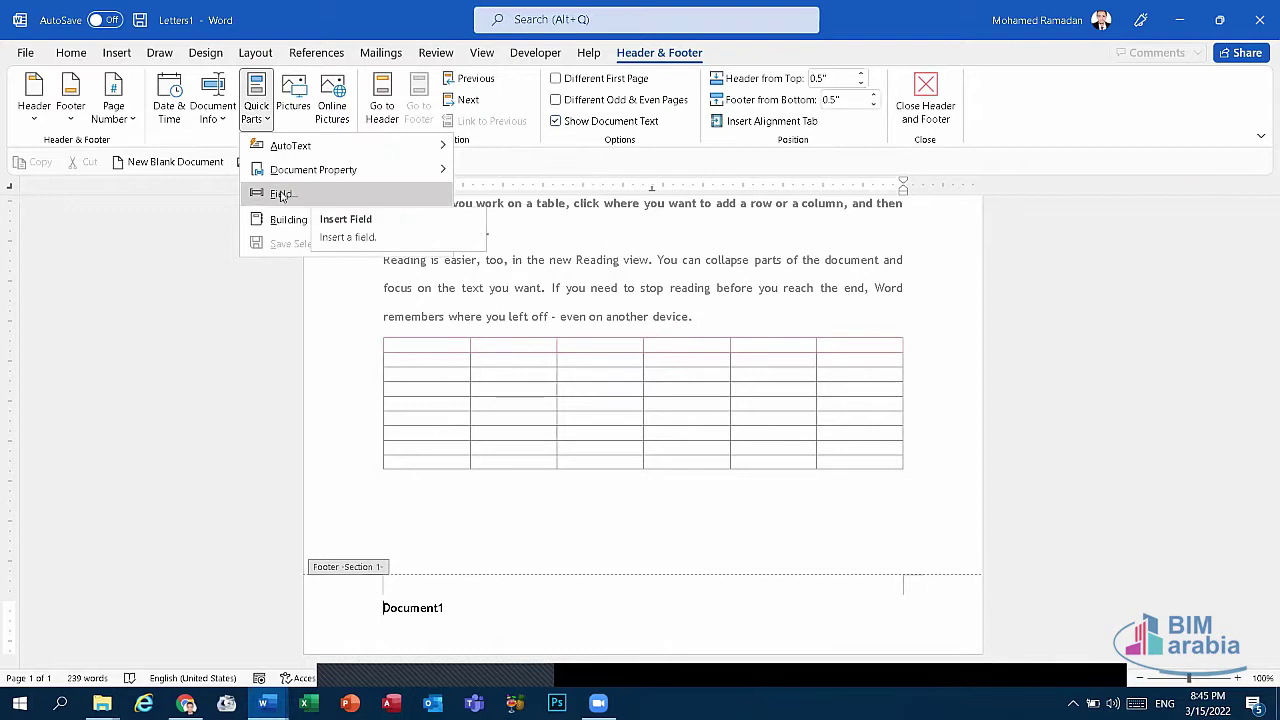
{"action": "left_click", "coordinate": [321, 197]}
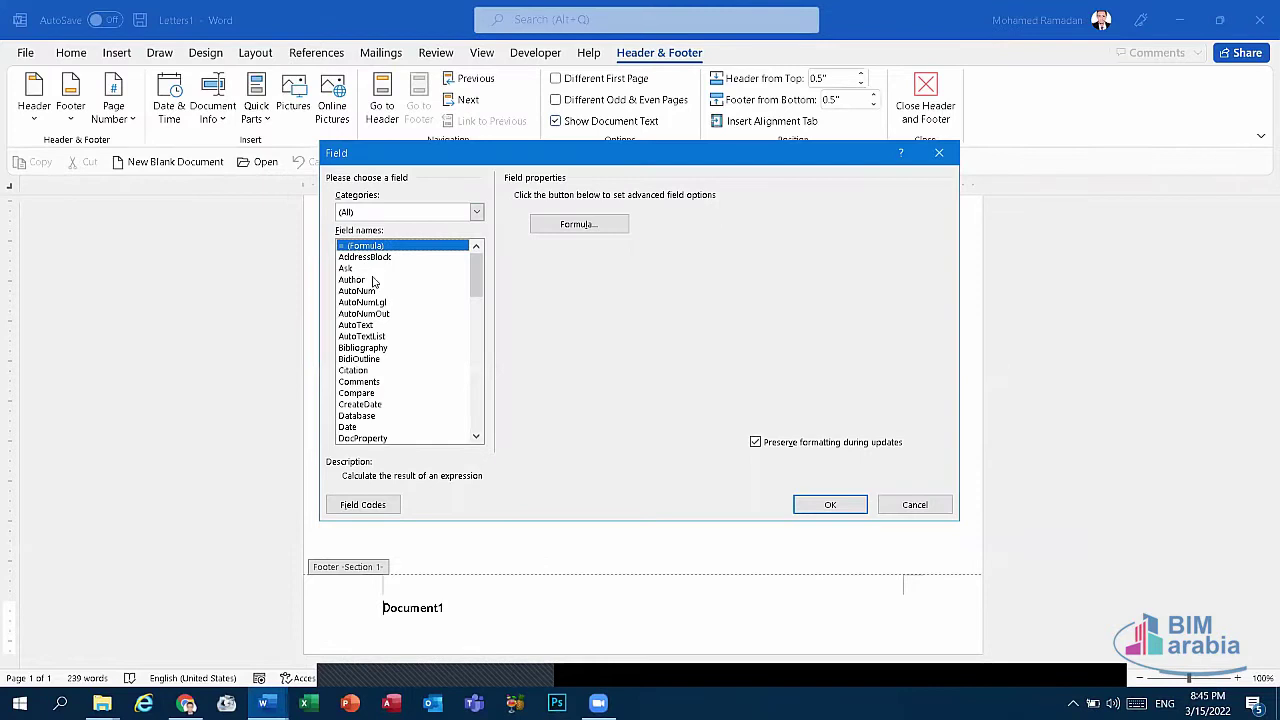
{"action": "scroll", "coordinate": [370, 330], "scroll_direction": "down", "scroll_amount": 1}
{"action": "scroll", "coordinate": [375, 350], "scroll_direction": "down", "scroll_amount": 1}
{"action": "scroll", "coordinate": [376, 358], "scroll_direction": "down", "scroll_amount": 1}
{"action": "scroll", "coordinate": [373, 380], "scroll_direction": "down", "scroll_amount": 1}
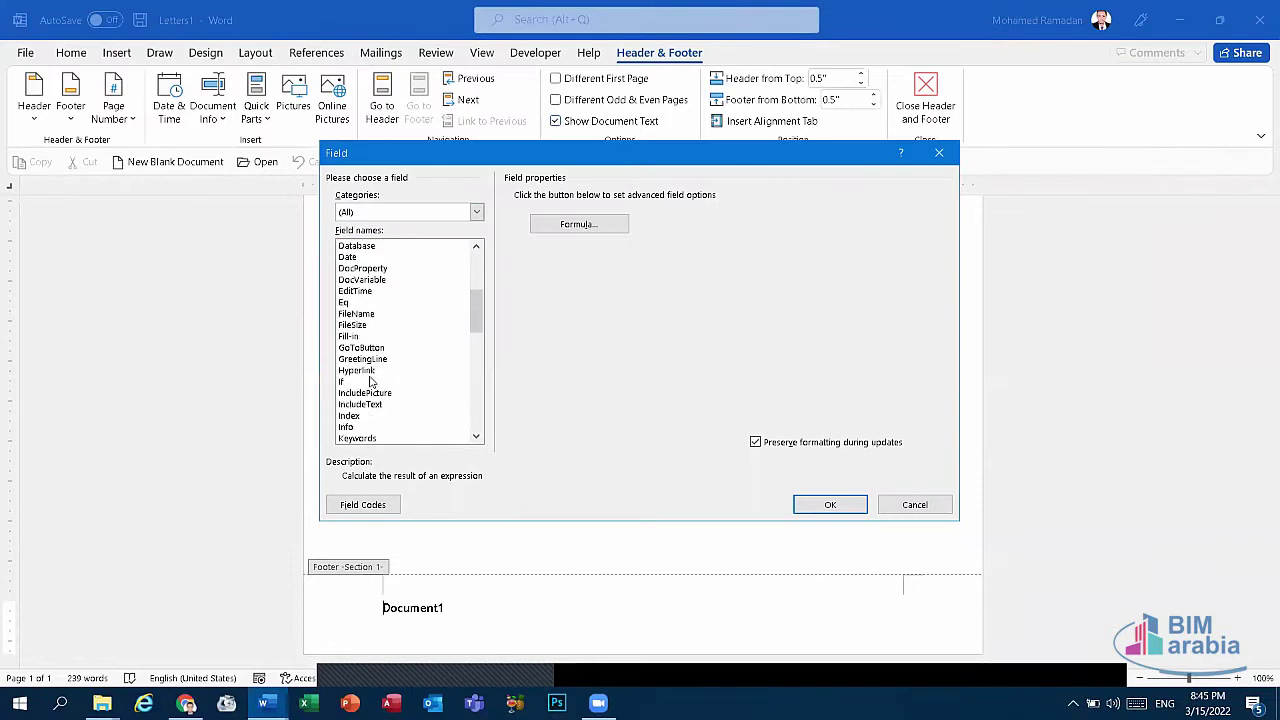
{"action": "left_click", "coordinate": [362, 316]}
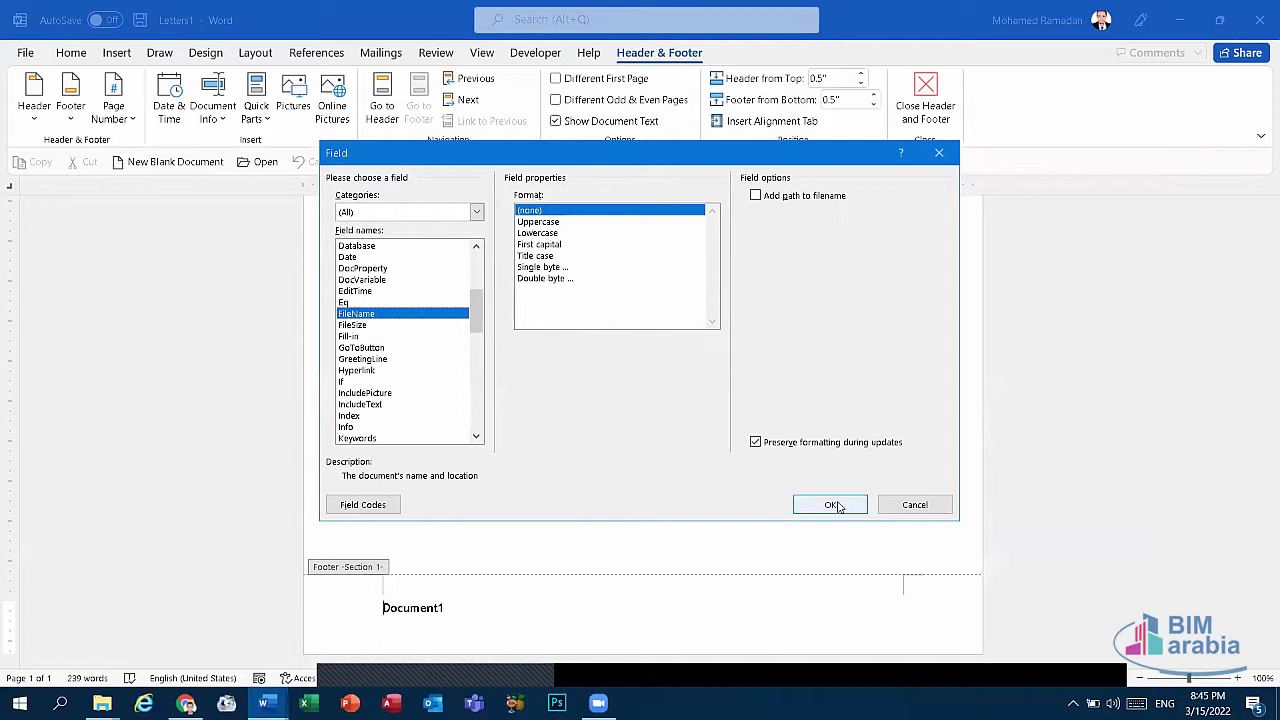
{"action": "left_click", "coordinate": [843, 507]}
Select the footer's Letters1Document1 text and close footer editing to return to the body.
{"action": "left_click", "coordinate": [402, 608]}
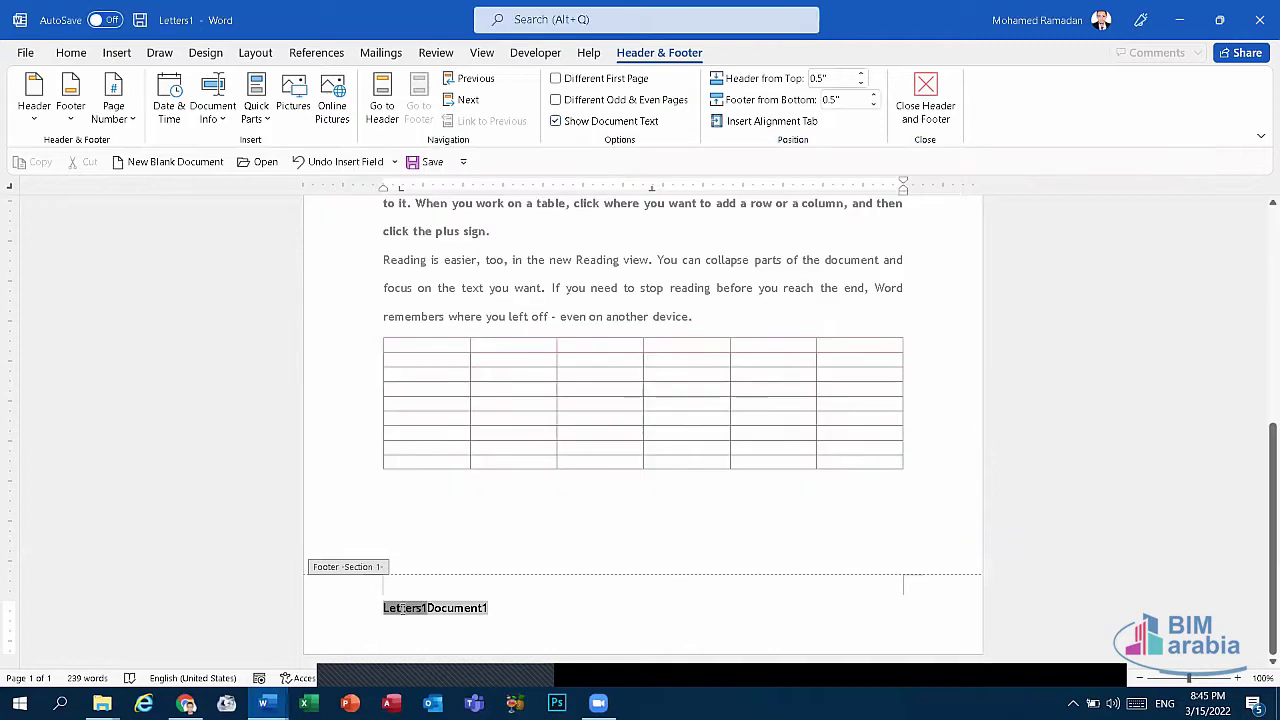
{"action": "double_click", "coordinate": [505, 617]}
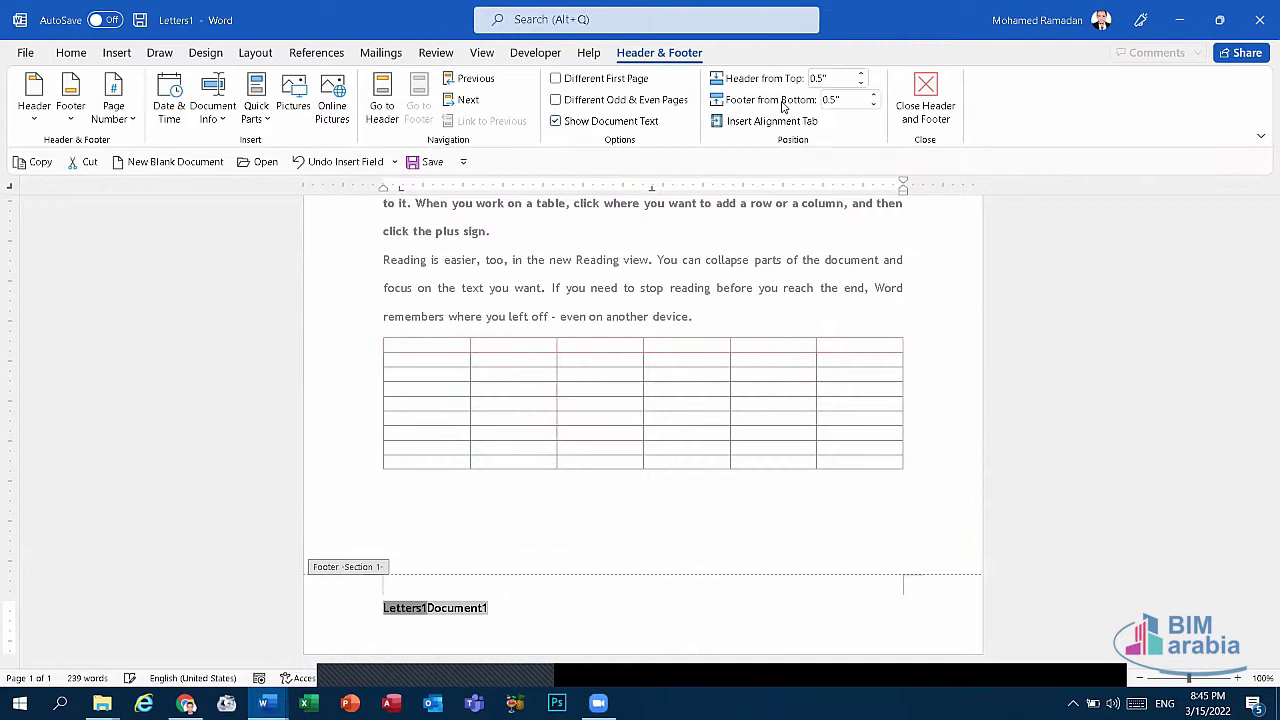
{"action": "double_click", "coordinate": [501, 551]}
{"action": "mouse_move", "coordinate": [263, 703]}
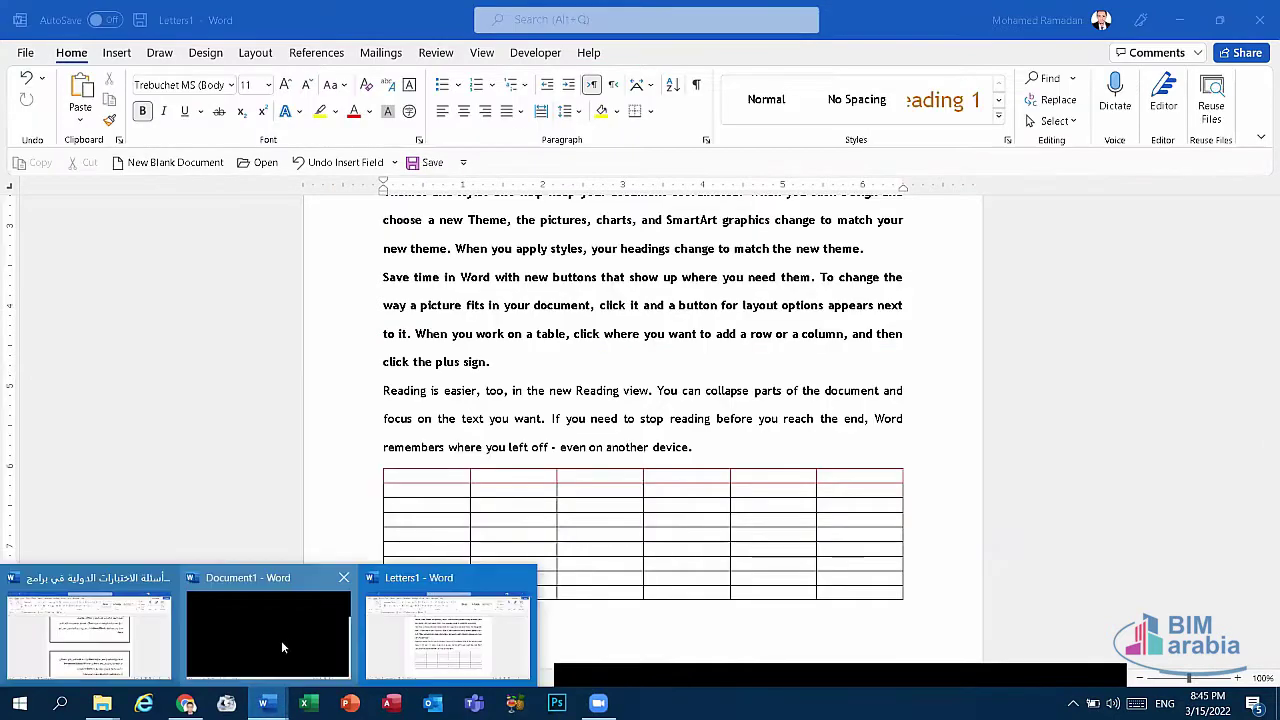
Read question 78 in the Arabic exam document, then bring Document1 back to the front.
{"action": "left_click", "coordinate": [281, 647]}
{"action": "left_click", "coordinate": [118, 655]}
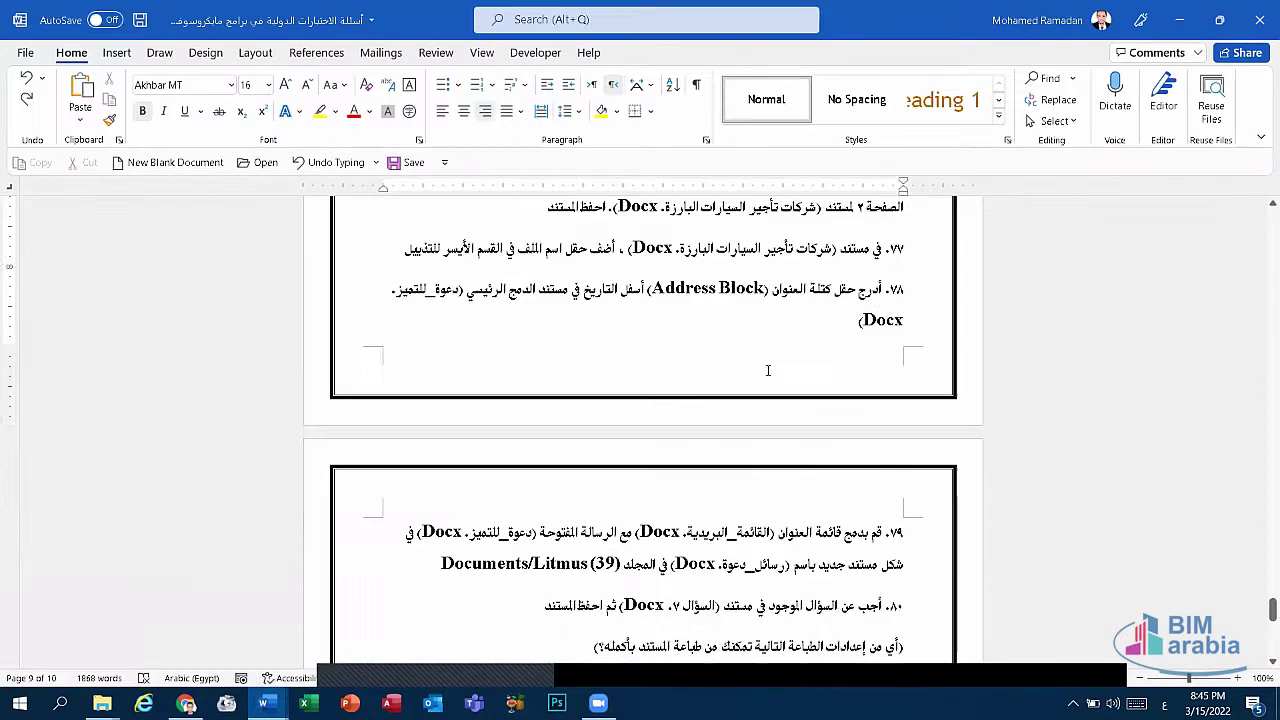
{"action": "scroll", "coordinate": [768, 370], "scroll_direction": "up", "scroll_amount": 1}
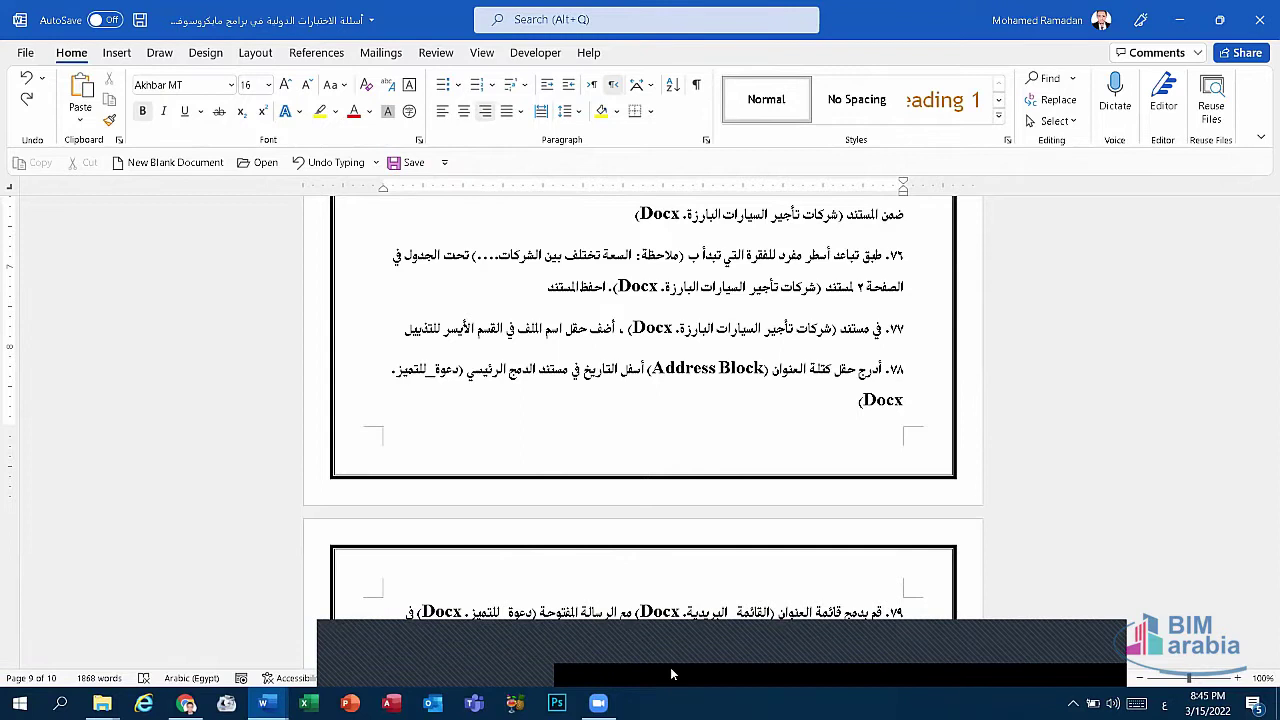
{"action": "left_click", "coordinate": [672, 675]}
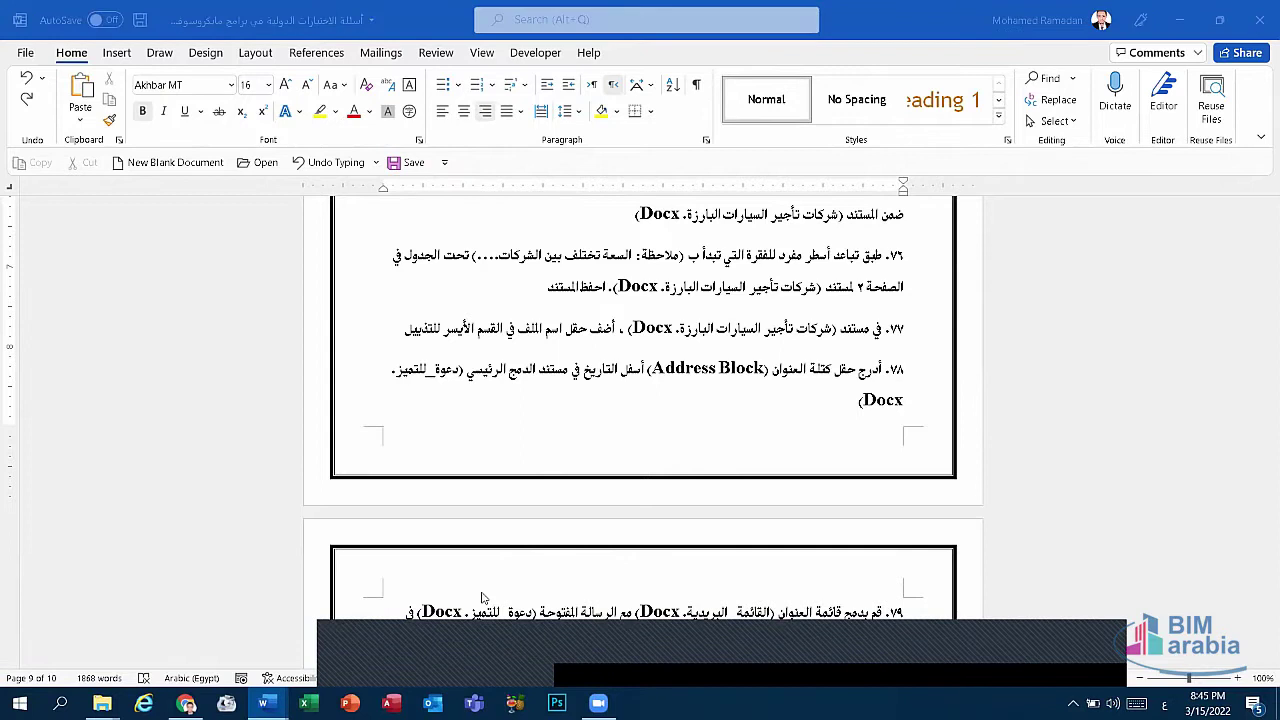
{"action": "mouse_move", "coordinate": [263, 703]}
{"action": "left_click", "coordinate": [263, 635]}
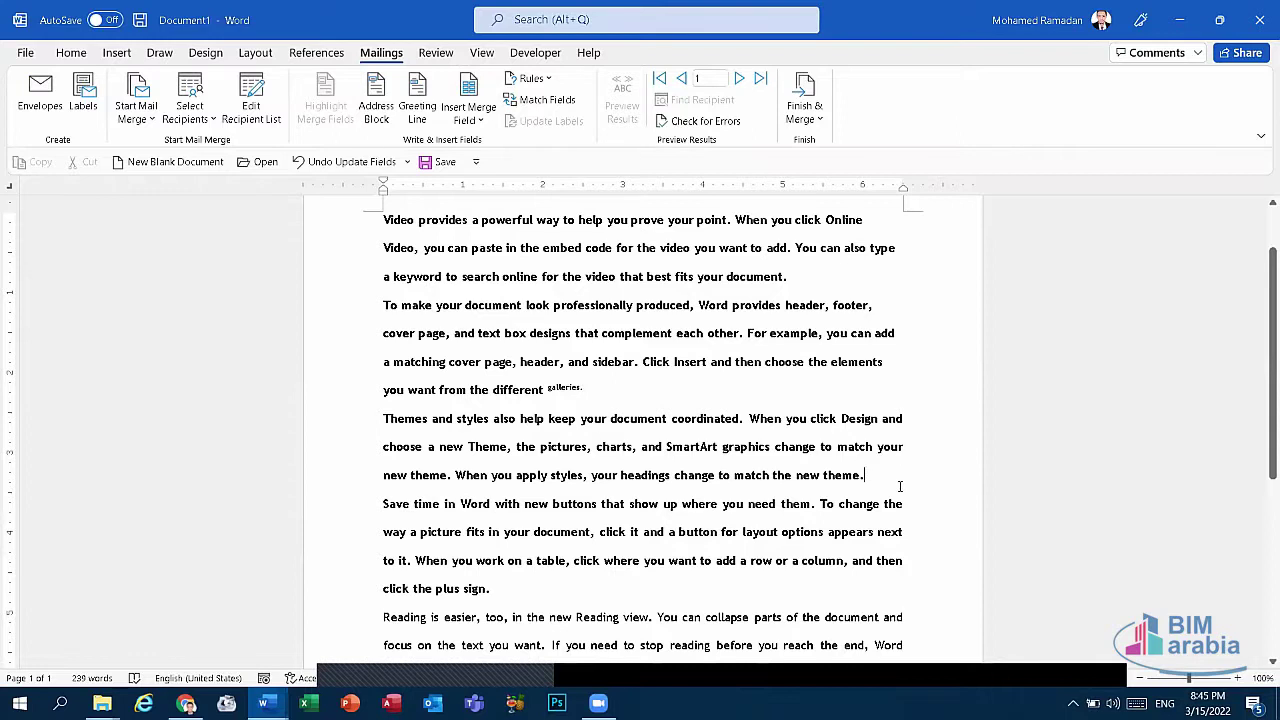
Add a 1/1/2000 date line after the themes paragraph, followed by an empty line.
{"action": "key", "text": "Return"}
{"action": "type", "text": "1/"}
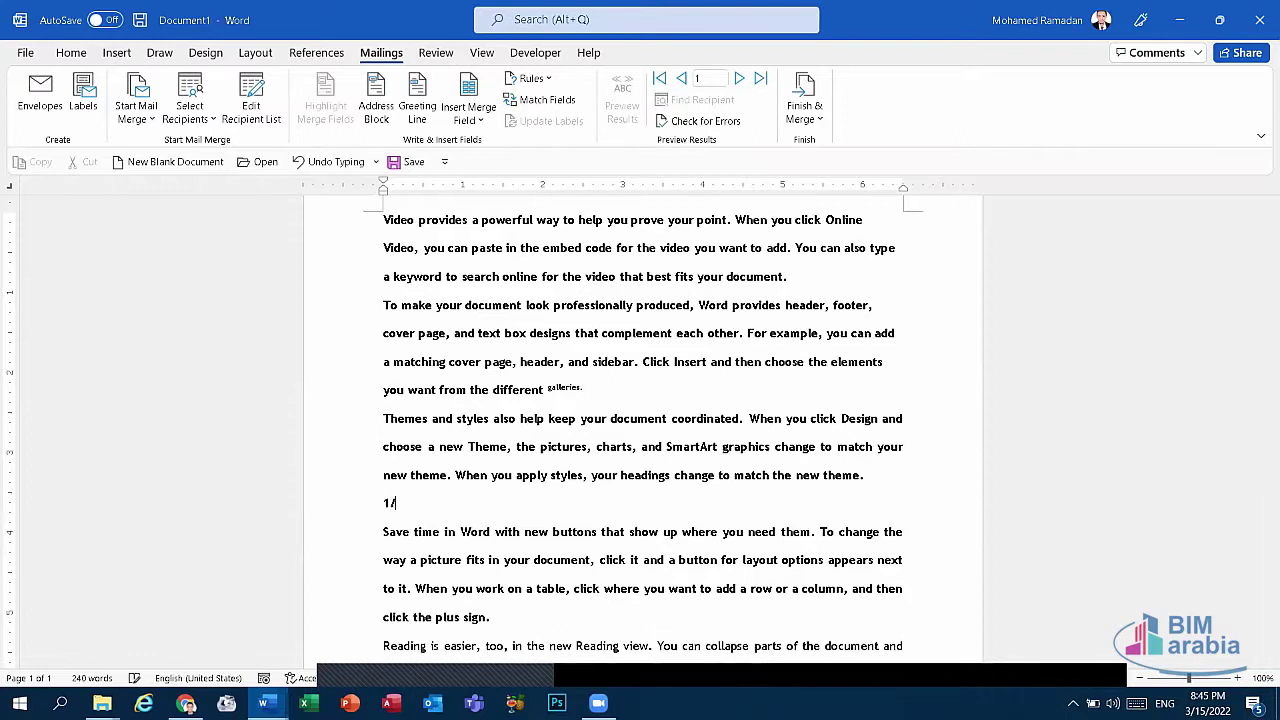
{"action": "type", "text": "2"}
{"action": "type", "text": "000"}
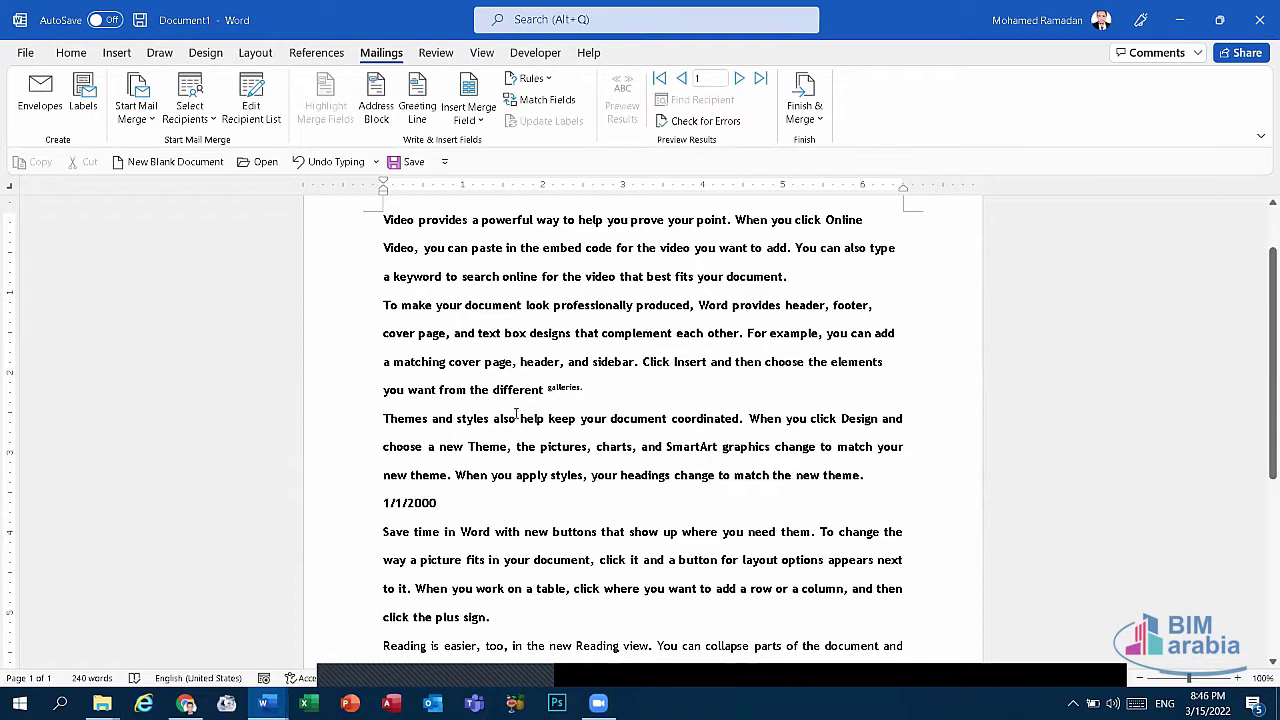
{"action": "key", "text": "Return"}
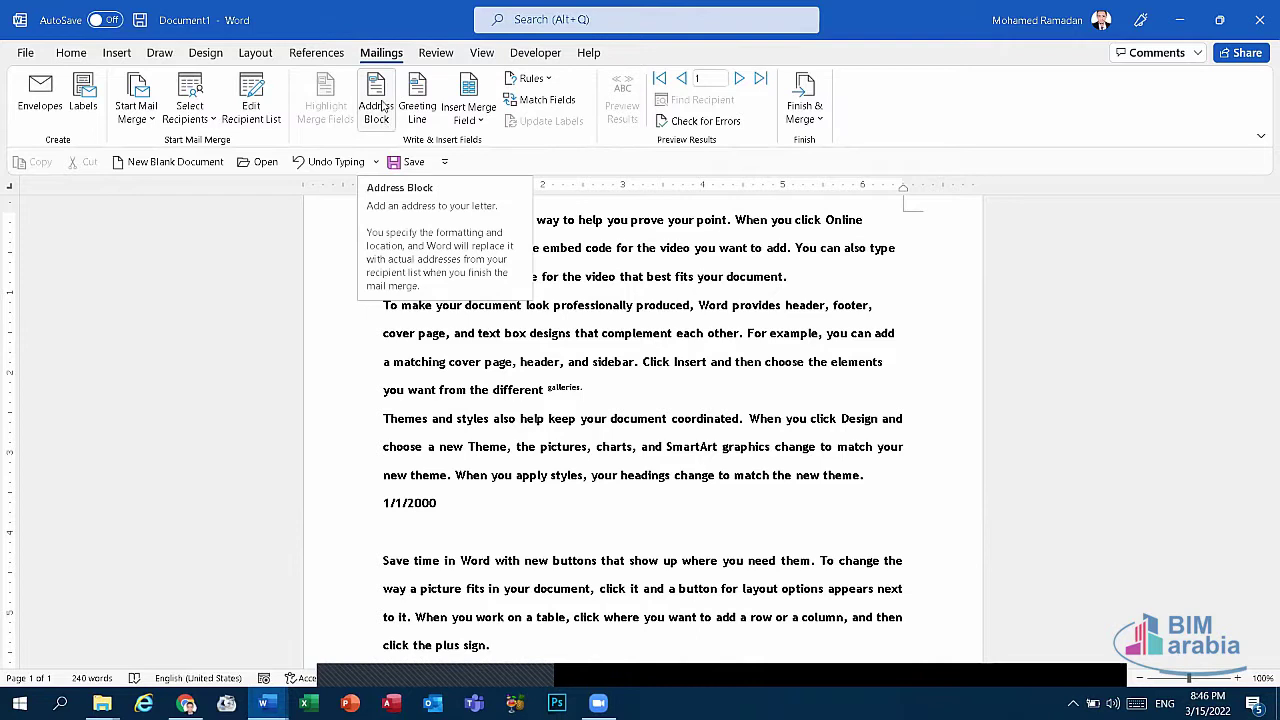
Insert an «AddressBlock» merge field with default settings below the date and inspect it.
{"action": "left_click", "coordinate": [383, 110]}
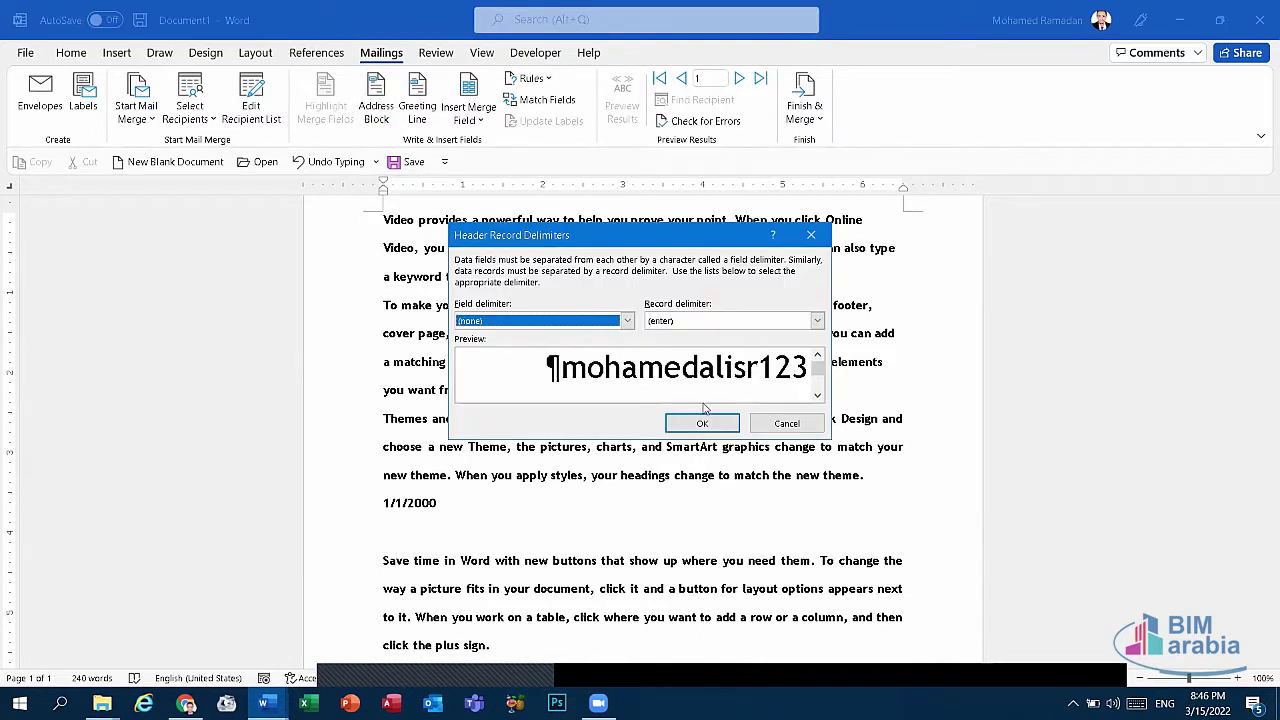
{"action": "left_click", "coordinate": [702, 424]}
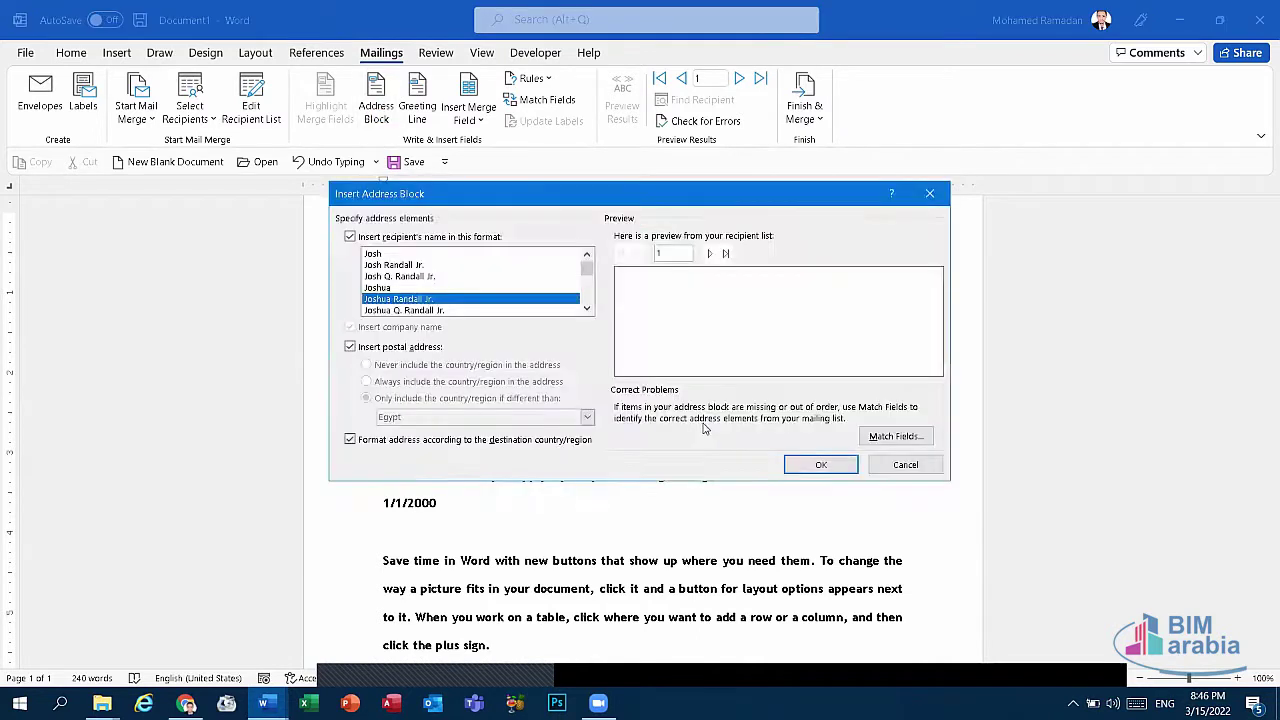
{"action": "left_click", "coordinate": [824, 464]}
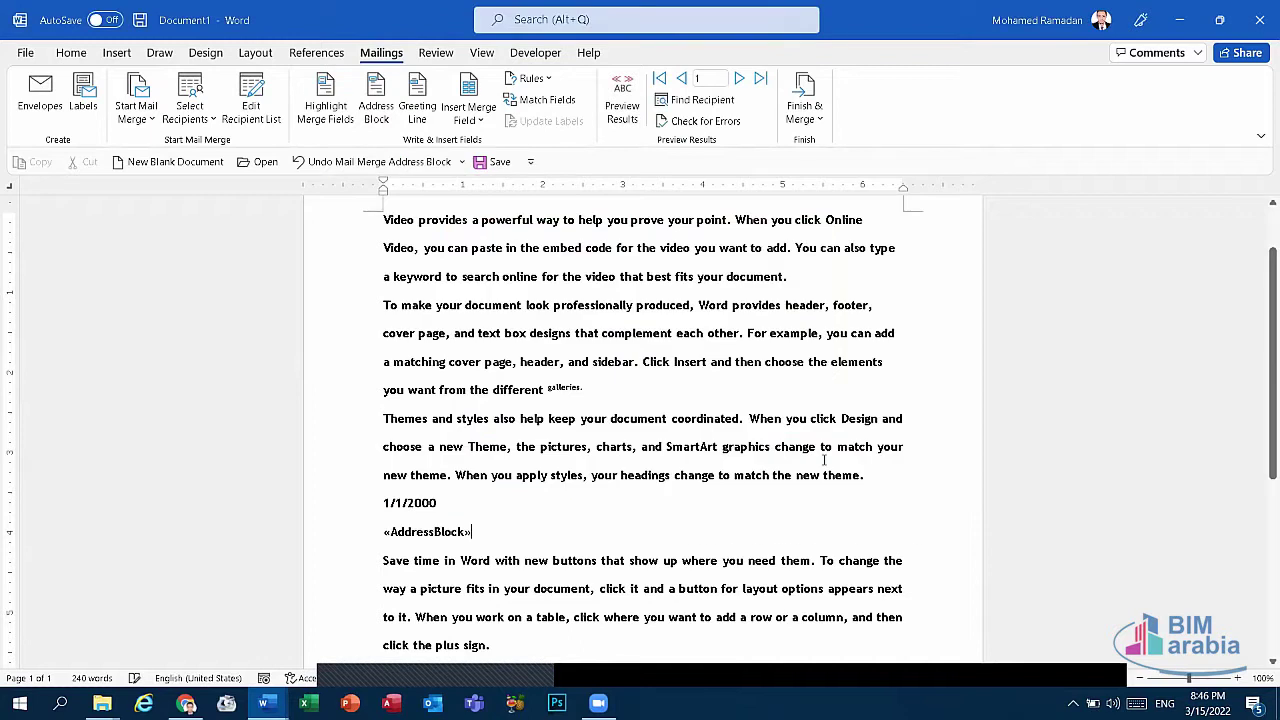
{"action": "left_click", "coordinate": [482, 531]}
{"action": "left_click", "coordinate": [478, 541]}
{"action": "left_click", "coordinate": [480, 534]}
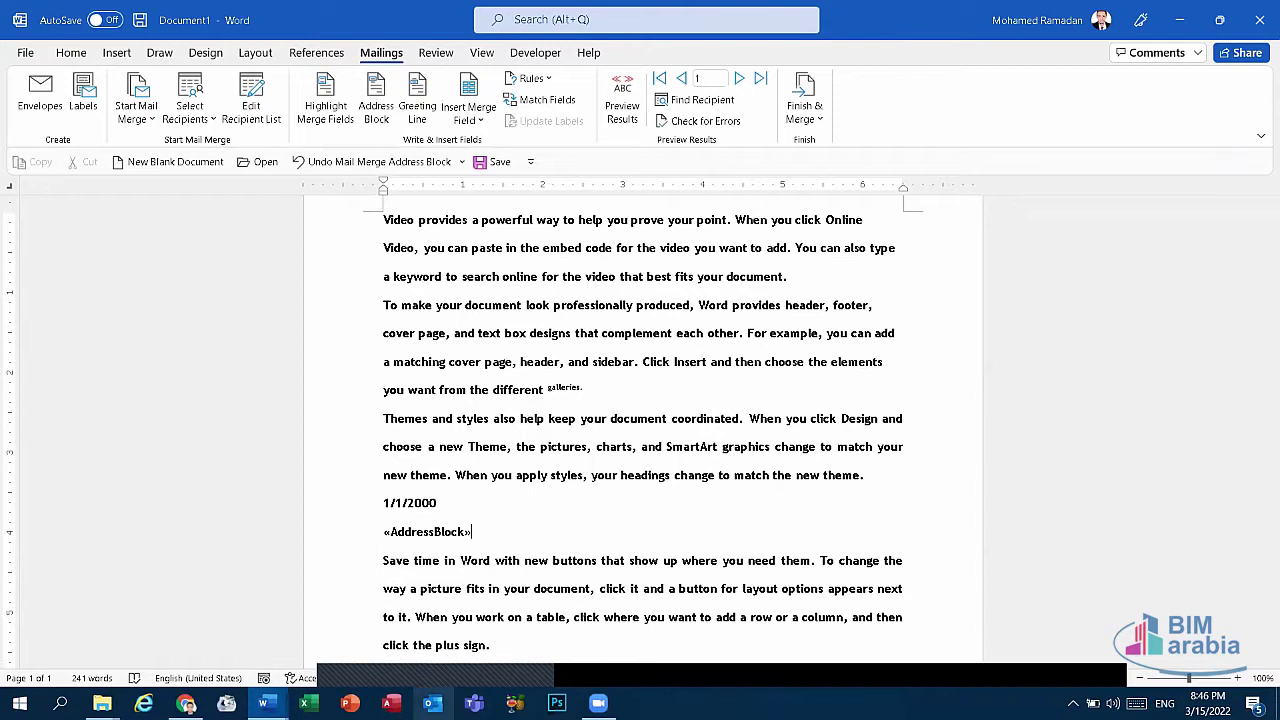
{"action": "left_click", "coordinate": [263, 703]}
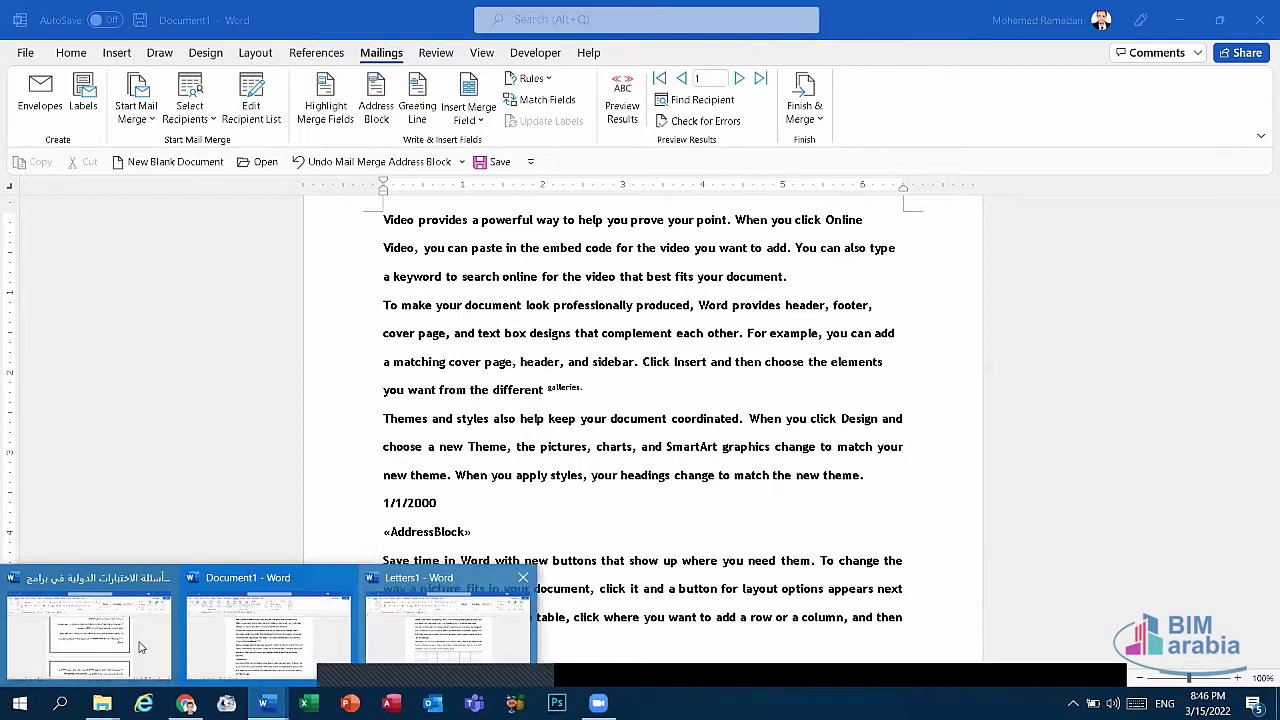
Bring the Arabic exam document forward and scroll down to questions 79 and 80.
{"action": "left_click", "coordinate": [100, 660]}
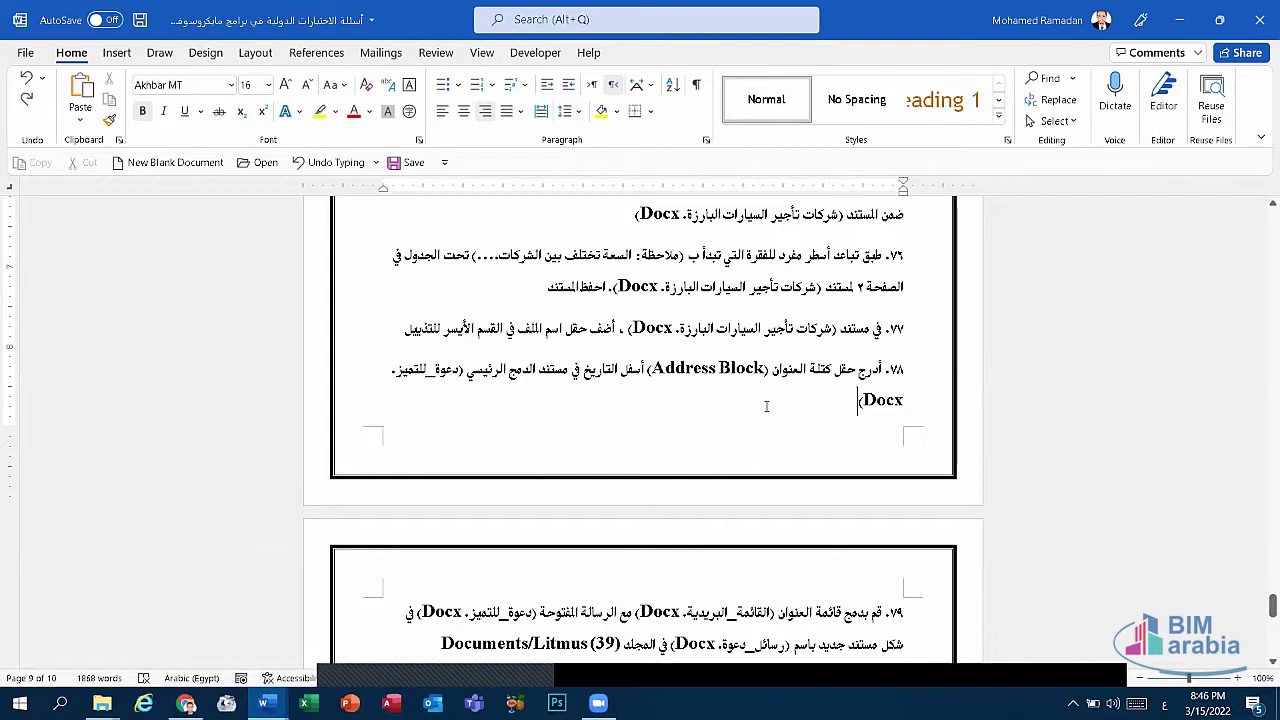
{"action": "scroll", "coordinate": [766, 405], "scroll_direction": "down", "scroll_amount": 3}
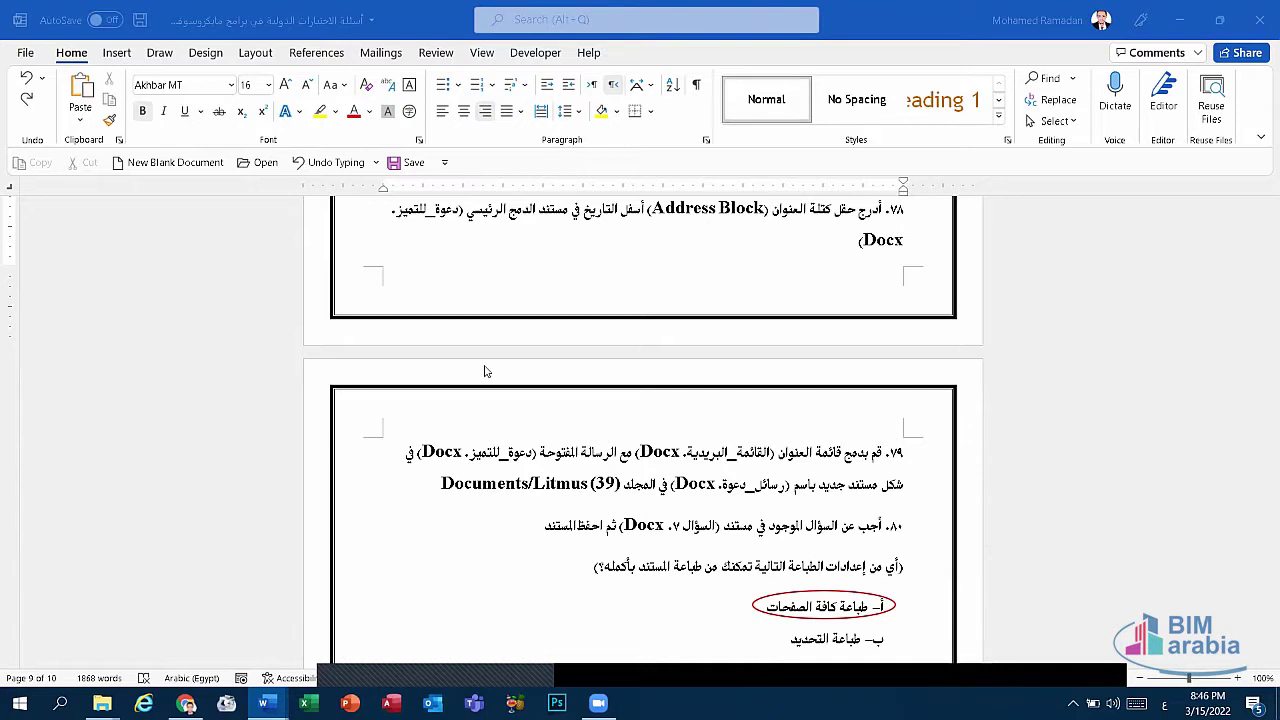
Try using the Desktop Word file as the recipient list, dismiss the error, and return to Document1.
{"action": "left_click", "coordinate": [382, 53]}
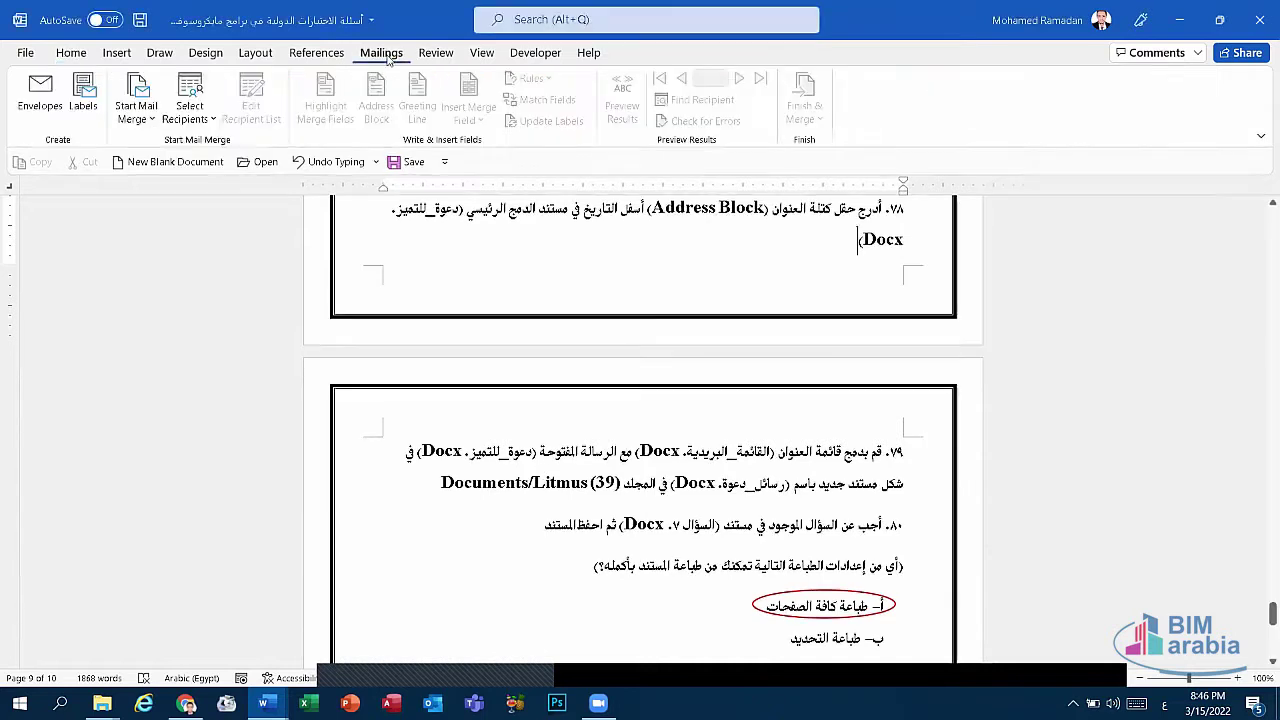
{"action": "left_click", "coordinate": [200, 121]}
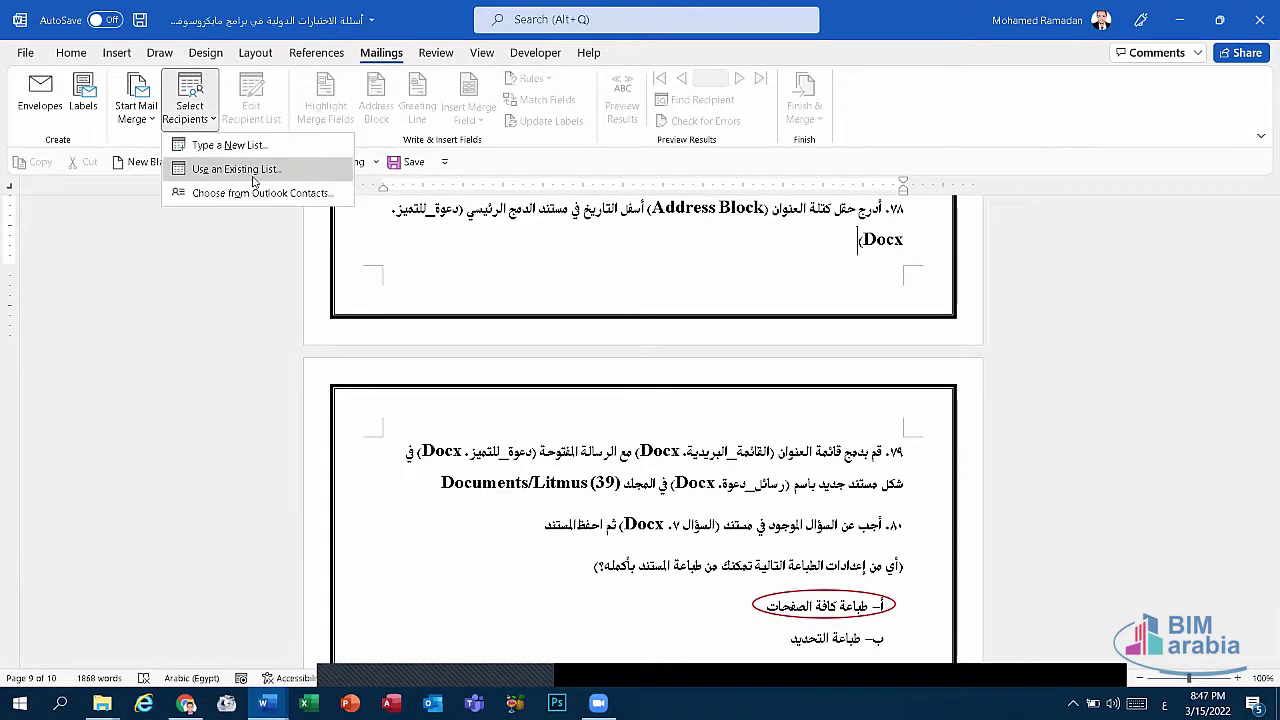
{"action": "left_click", "coordinate": [253, 178]}
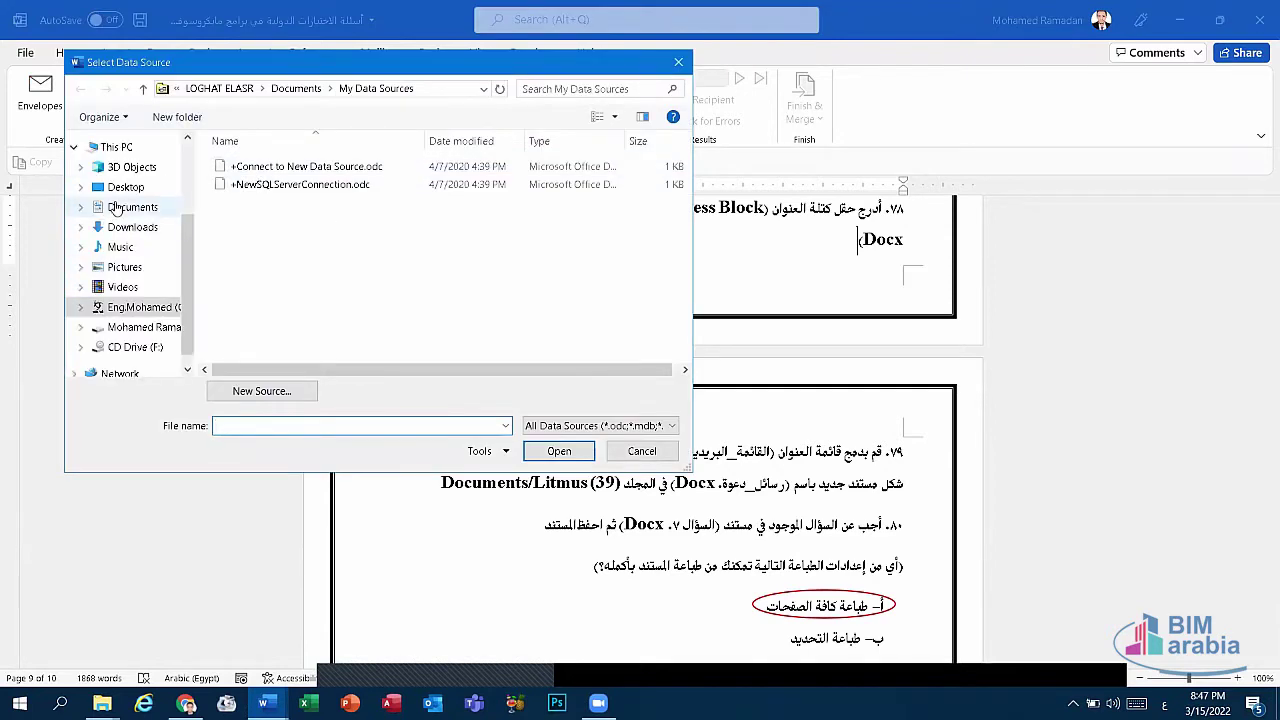
{"action": "left_click", "coordinate": [125, 187]}
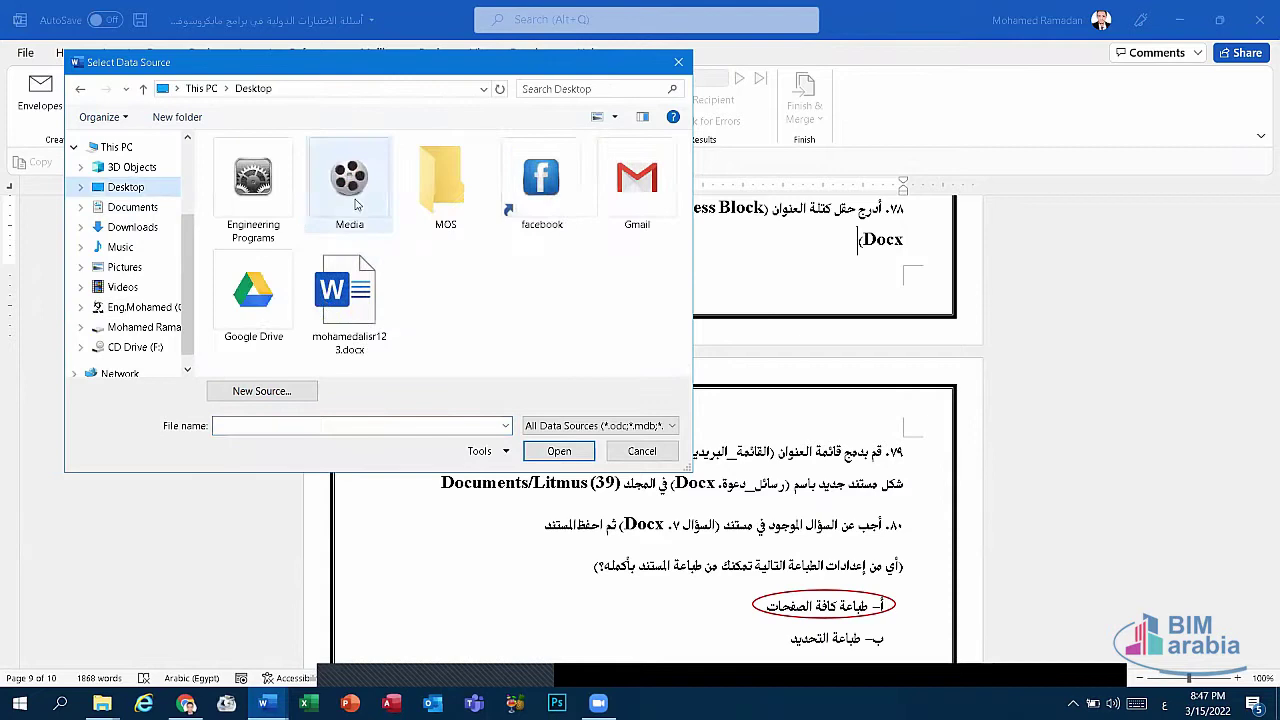
{"action": "left_click", "coordinate": [623, 295]}
{"action": "left_click", "coordinate": [559, 451]}
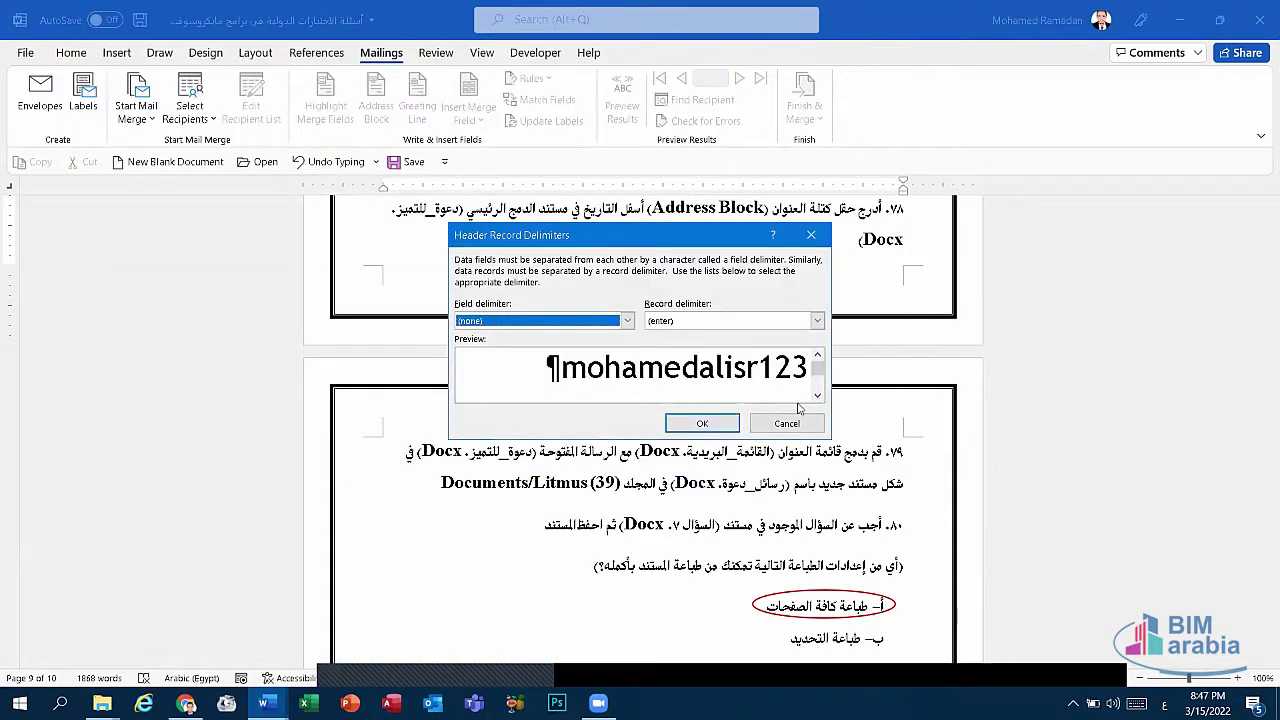
{"action": "left_click", "coordinate": [795, 421]}
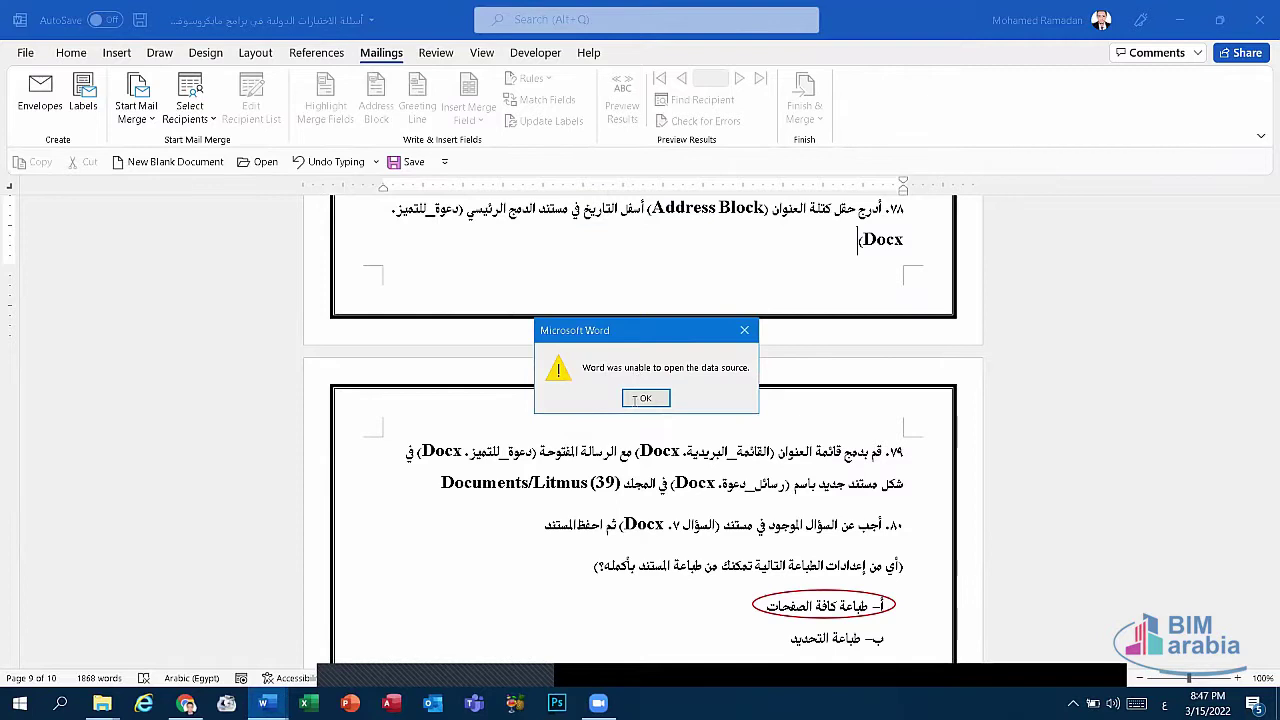
{"action": "left_click", "coordinate": [645, 398]}
{"action": "left_click", "coordinate": [400, 640]}
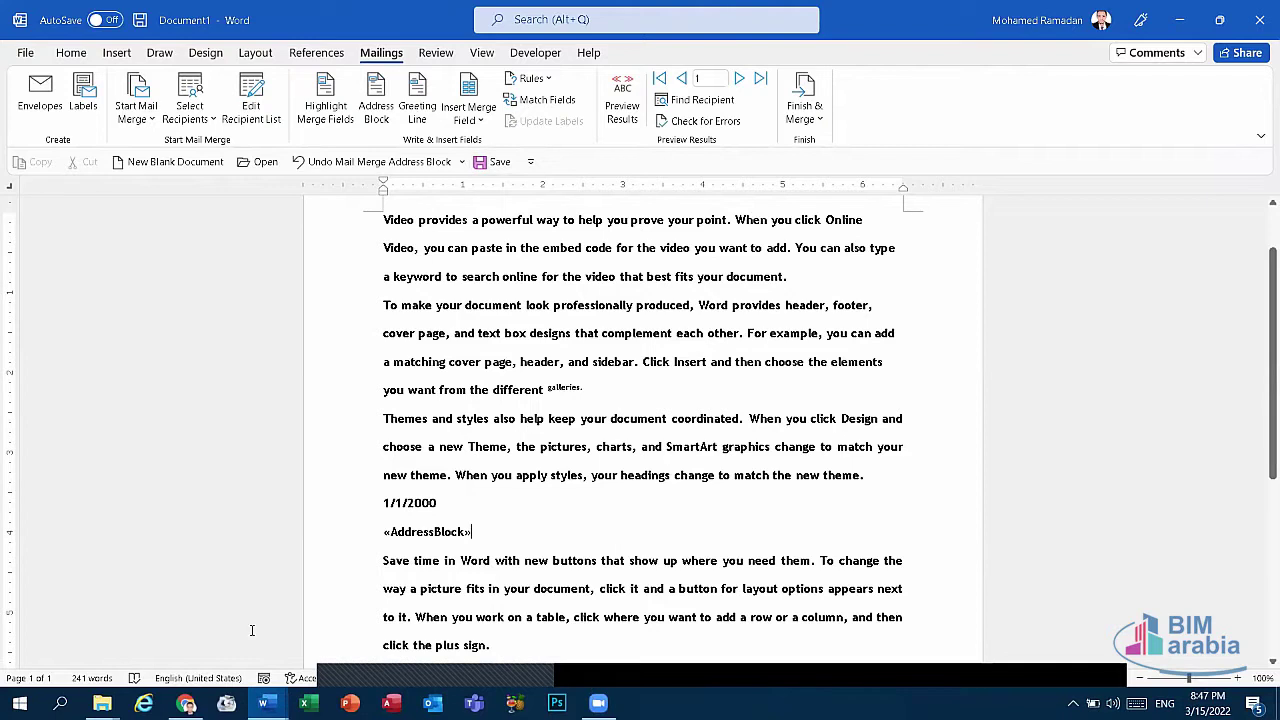
{"action": "mouse_move", "coordinate": [263, 703]}
{"action": "left_click", "coordinate": [110, 645]}
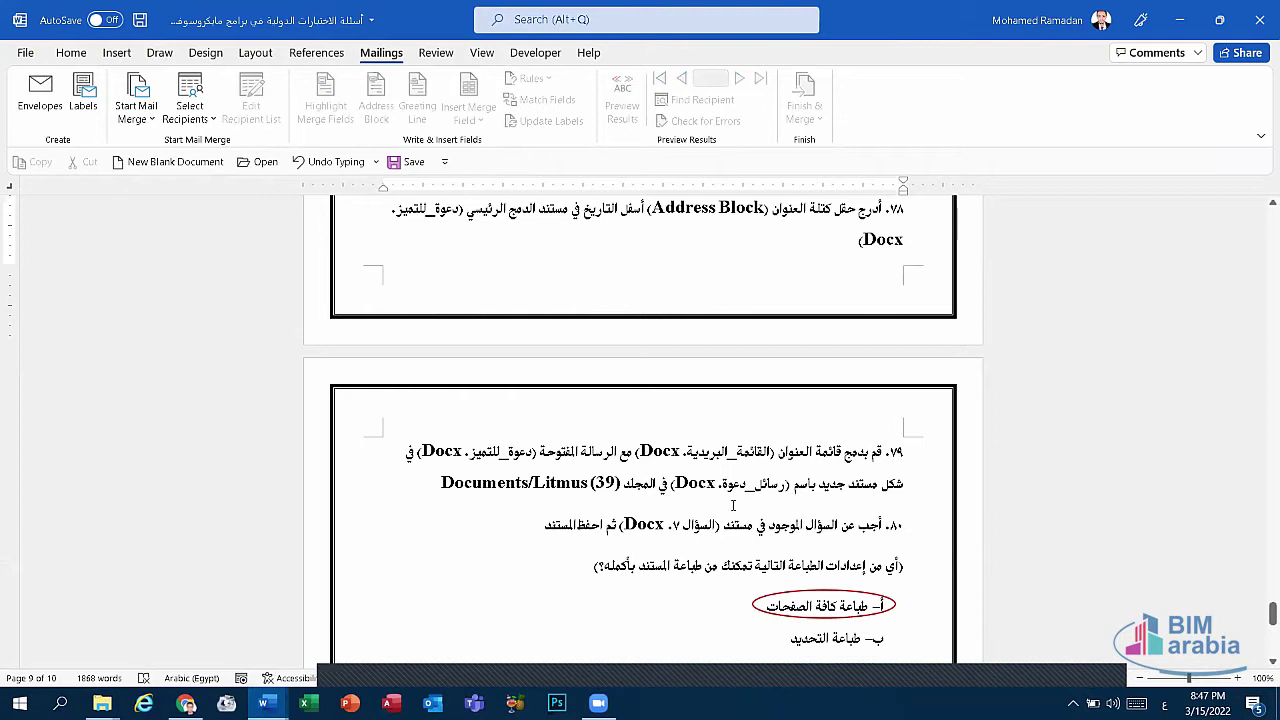
{"action": "left_click", "coordinate": [586, 487]}
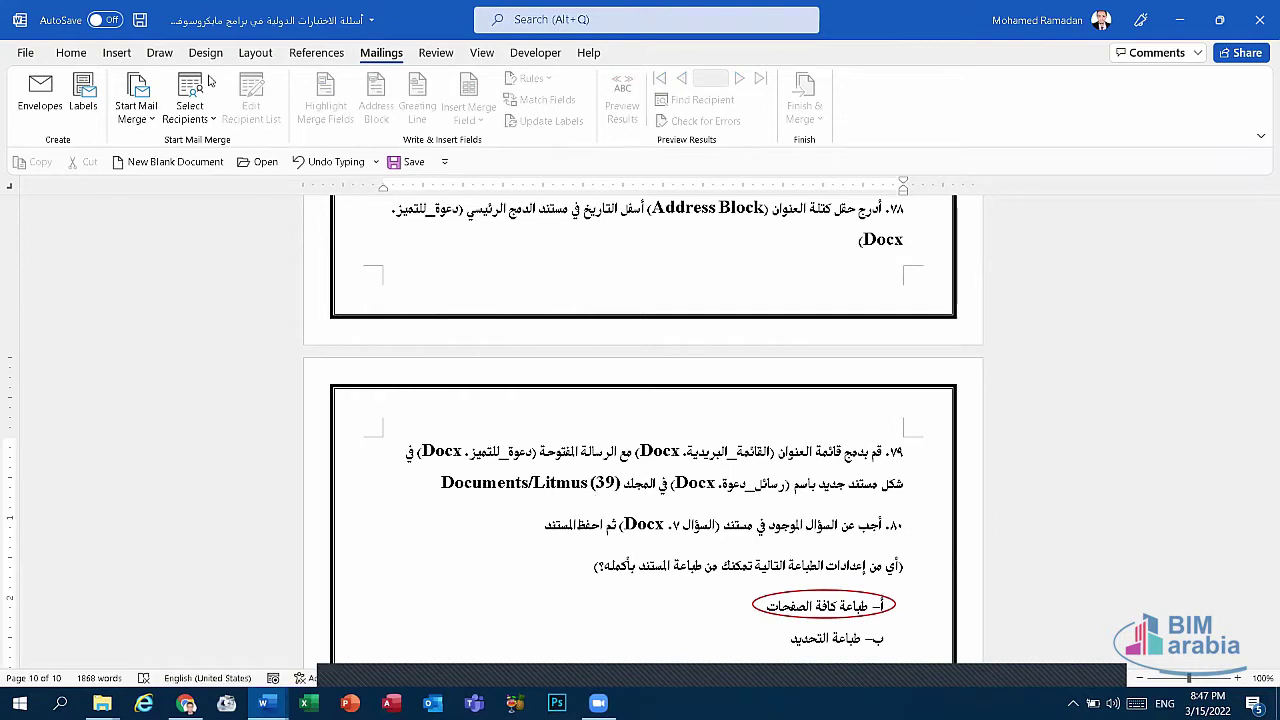
{"action": "left_click", "coordinate": [250, 614]}
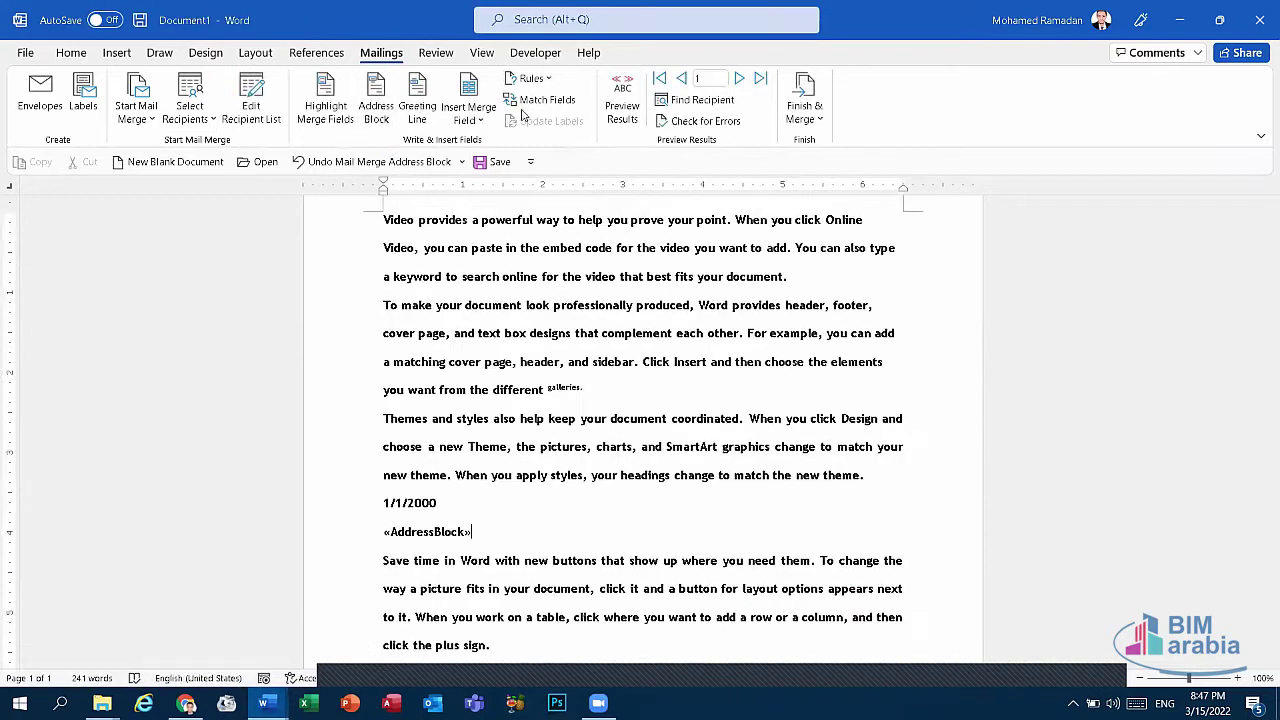
Cancel the Save As browse dialog for Document1 and switch to the Arabic exam document.
{"action": "left_click", "coordinate": [36, 54]}
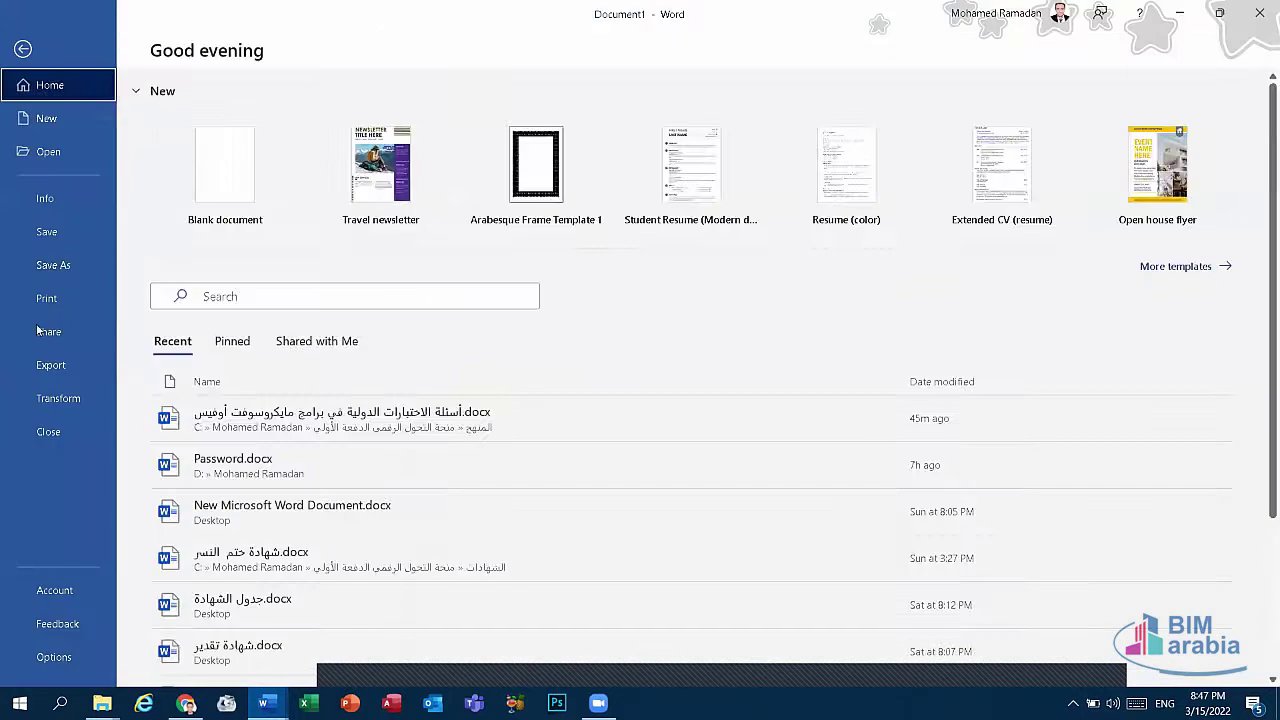
{"action": "left_click", "coordinate": [53, 265]}
{"action": "left_click", "coordinate": [234, 378]}
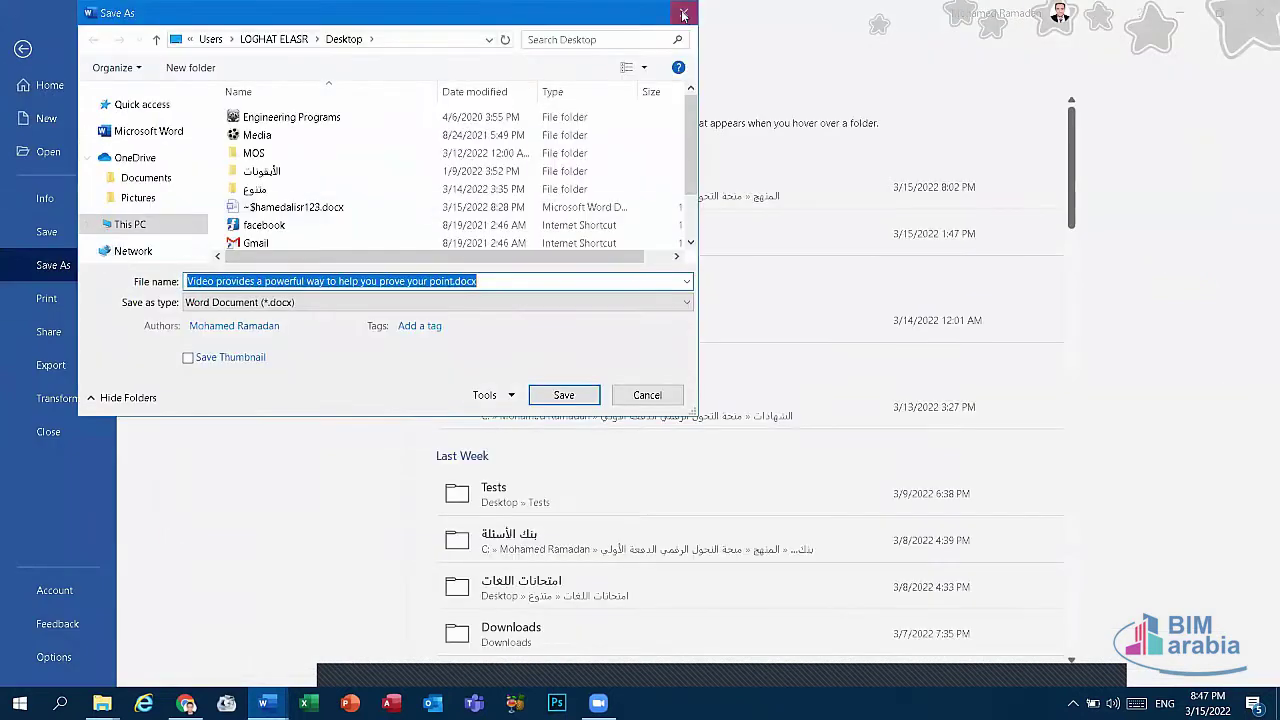
{"action": "left_click", "coordinate": [684, 13]}
{"action": "mouse_move", "coordinate": [263, 703]}
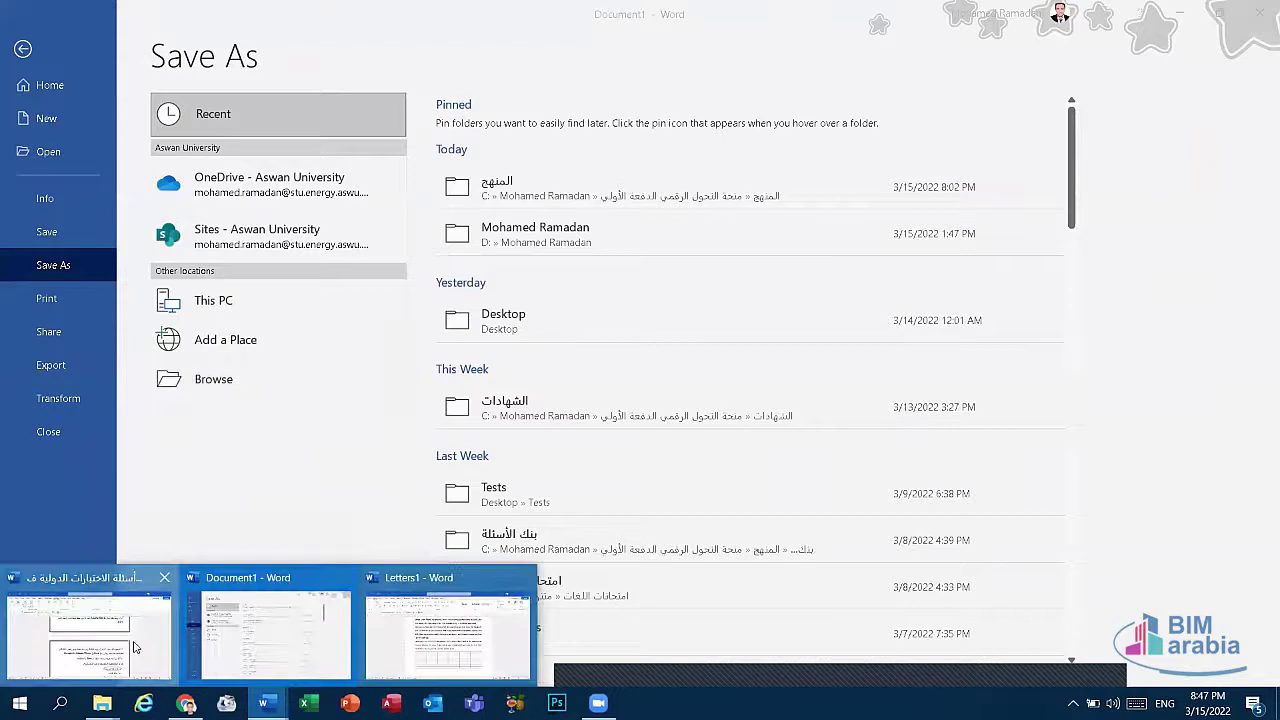
{"action": "left_click", "coordinate": [138, 647]}
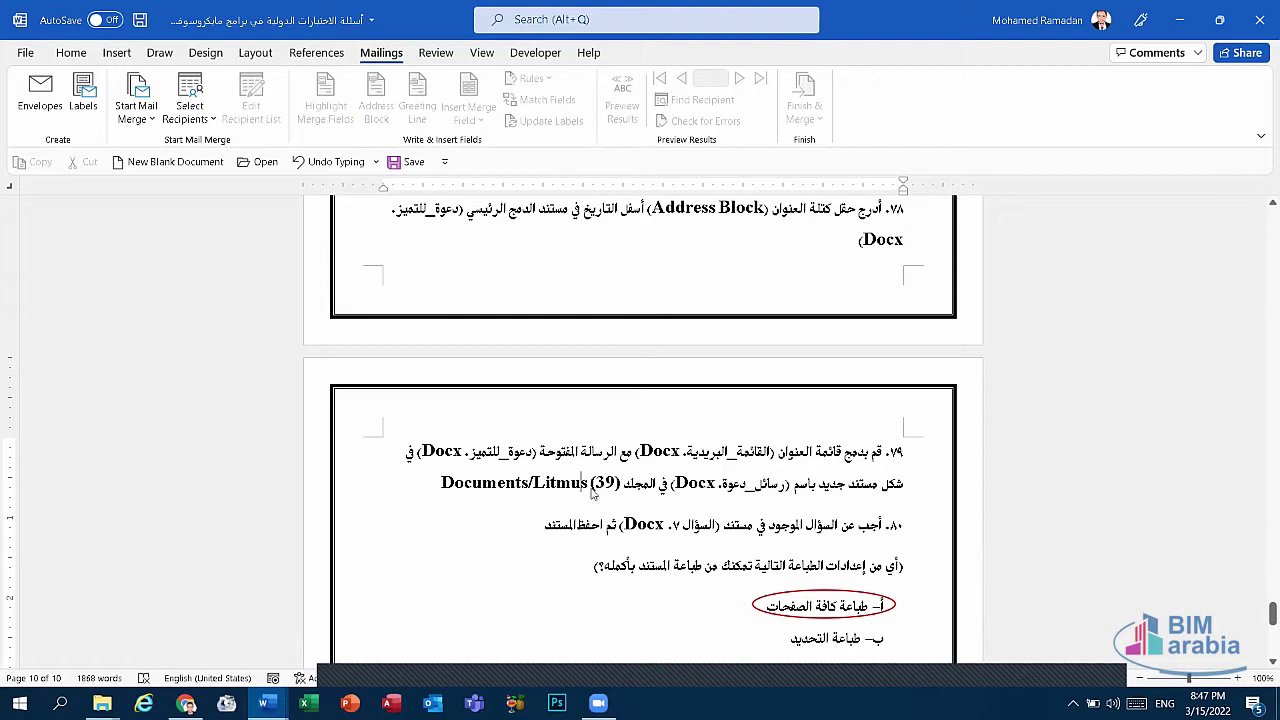
Select question 79, then scroll back up to the exam's title page.
{"action": "left_click_drag", "start_coordinate": [736, 471], "coordinate": [895, 466]}
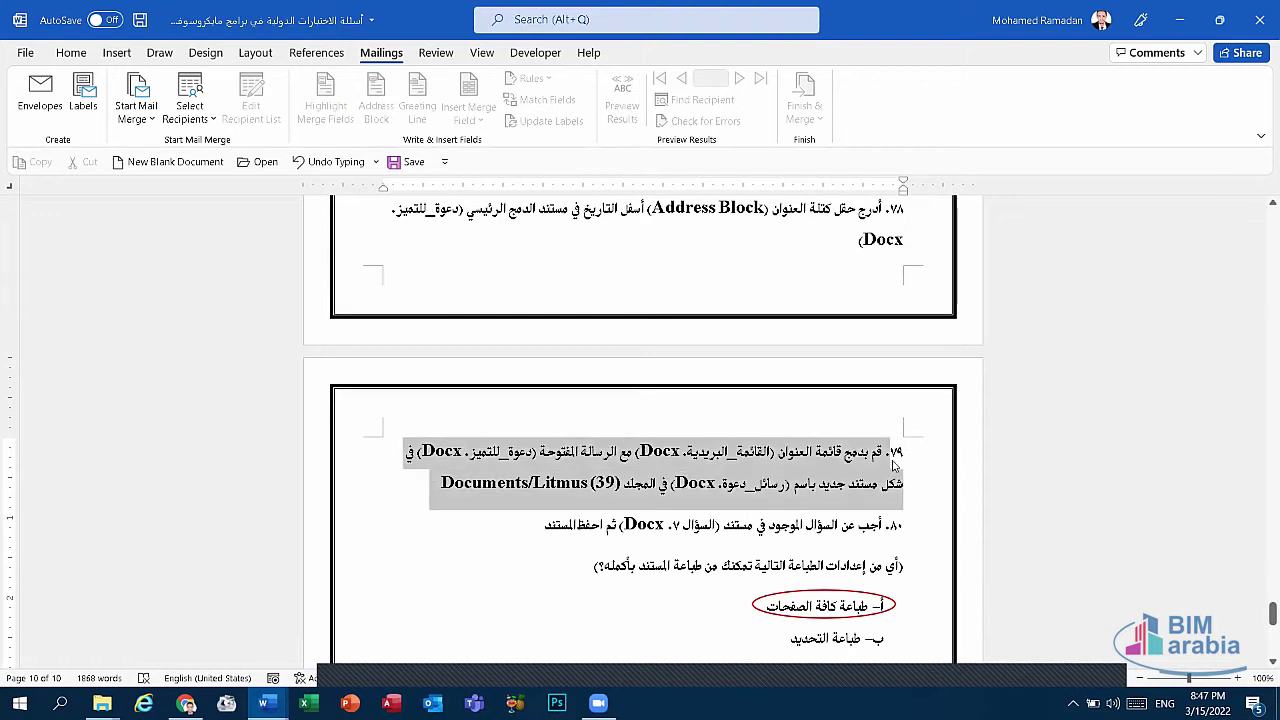
{"action": "left_click", "coordinate": [981, 566]}
{"action": "scroll", "coordinate": [981, 566], "scroll_direction": "down", "scroll_amount": 2}
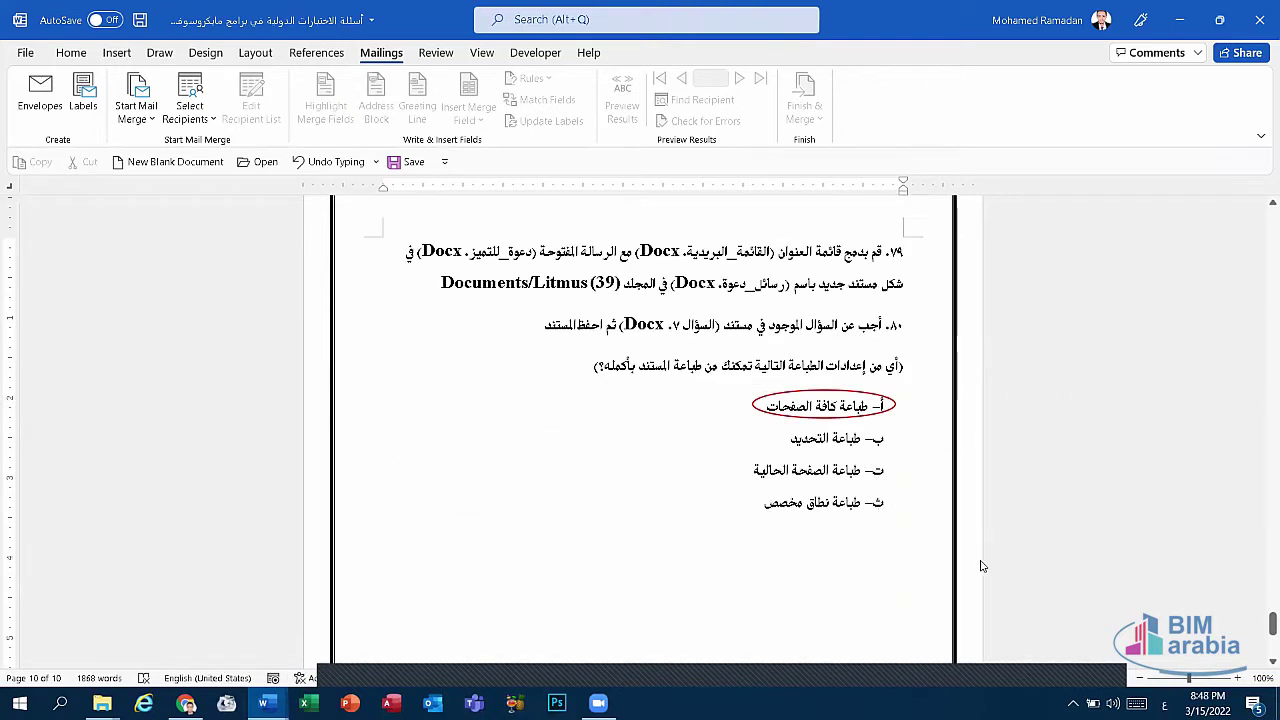
{"action": "scroll", "coordinate": [981, 566], "scroll_direction": "down", "scroll_amount": 2}
{"action": "scroll", "coordinate": [963, 522], "scroll_direction": "up", "scroll_amount": 3}
{"action": "scroll", "coordinate": [963, 520], "scroll_direction": "up", "scroll_amount": 4}
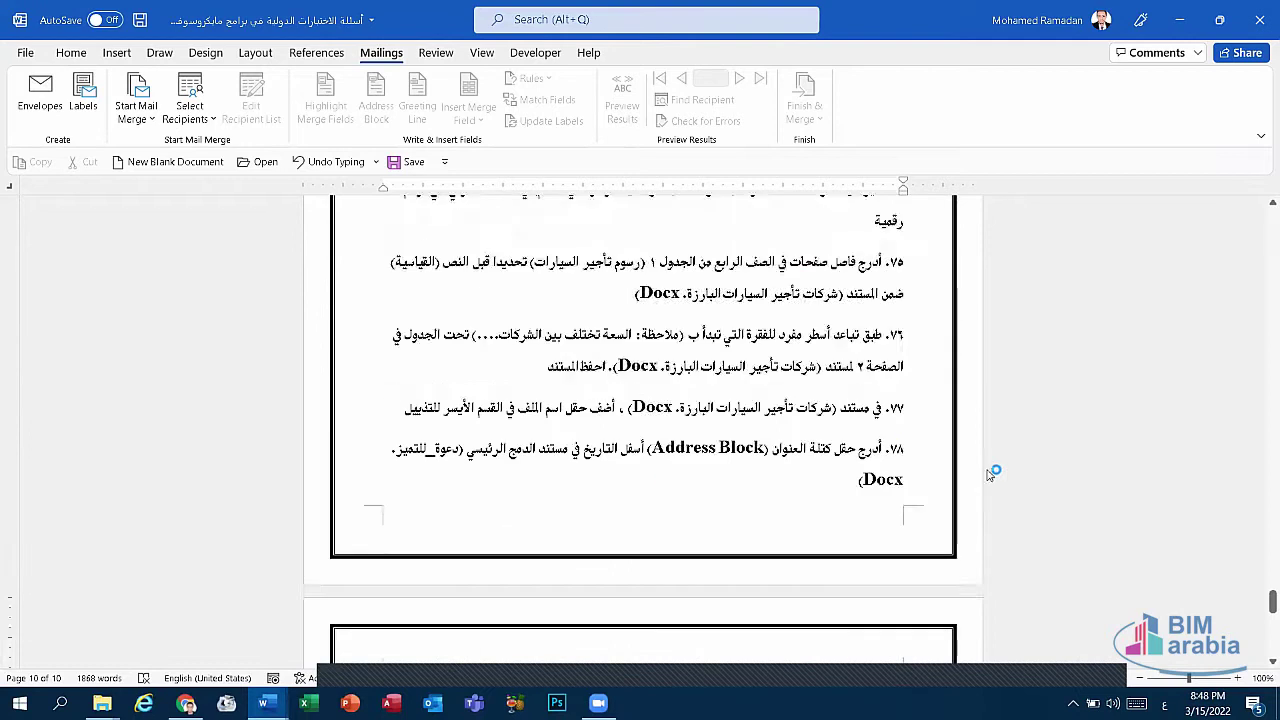
{"action": "scroll", "coordinate": [989, 474], "scroll_direction": "up", "scroll_amount": 4}
{"action": "scroll", "coordinate": [1063, 500], "scroll_direction": "up", "scroll_amount": 5}
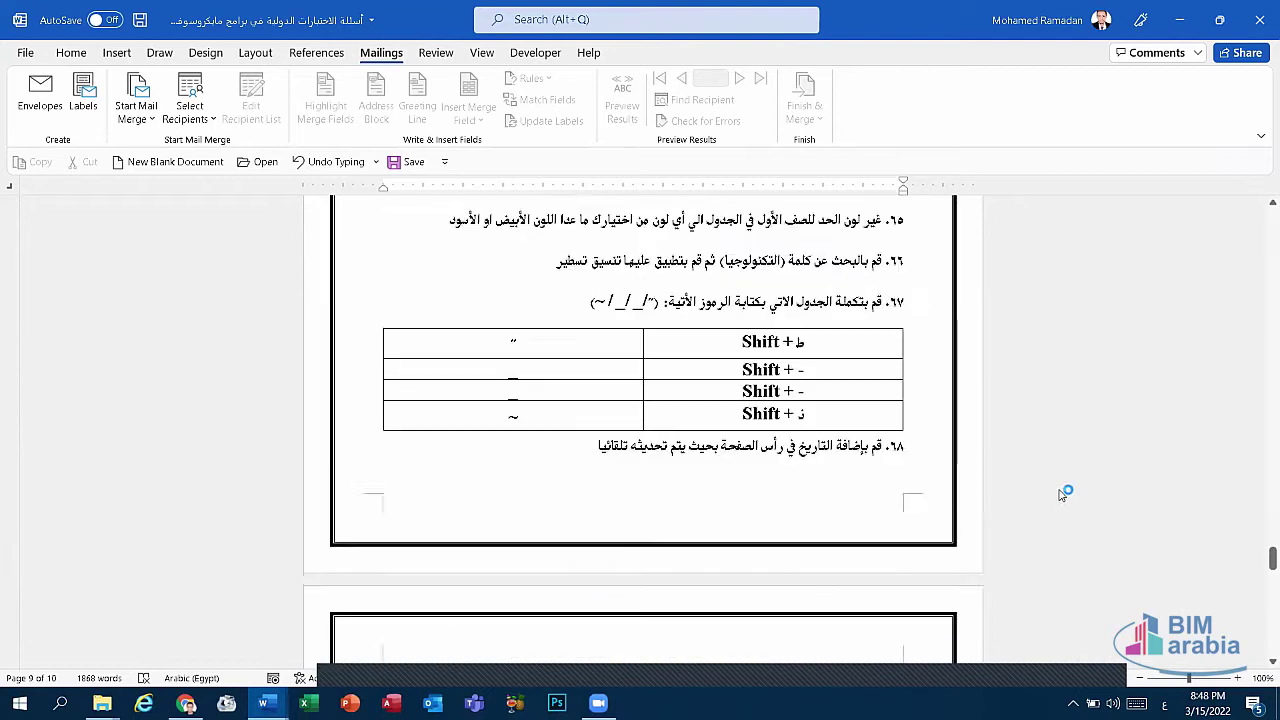
{"action": "scroll", "coordinate": [1063, 494], "scroll_direction": "up", "scroll_amount": 3}
{"action": "scroll", "coordinate": [1262, 435], "scroll_direction": "up", "scroll_amount": 5}
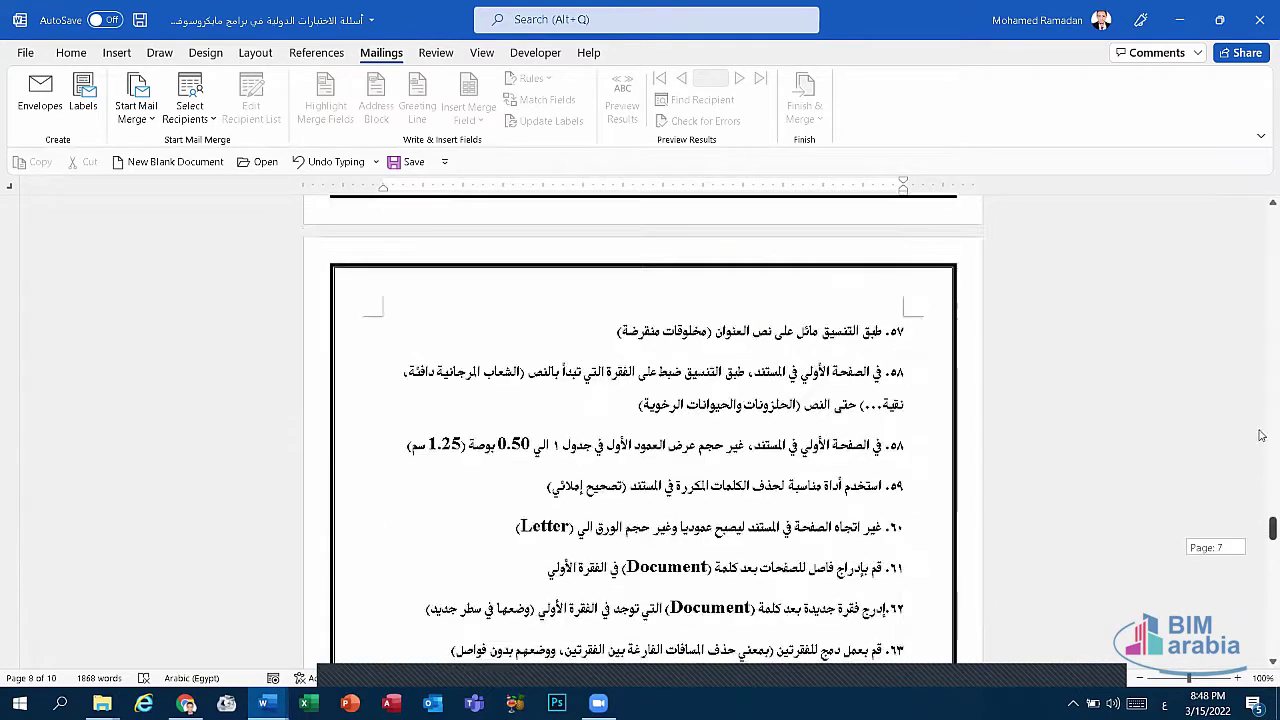
{"action": "scroll", "coordinate": [1262, 435], "scroll_direction": "up", "scroll_amount": 20}
{"action": "scroll", "coordinate": [1262, 435], "scroll_direction": "up", "scroll_amount": 5}
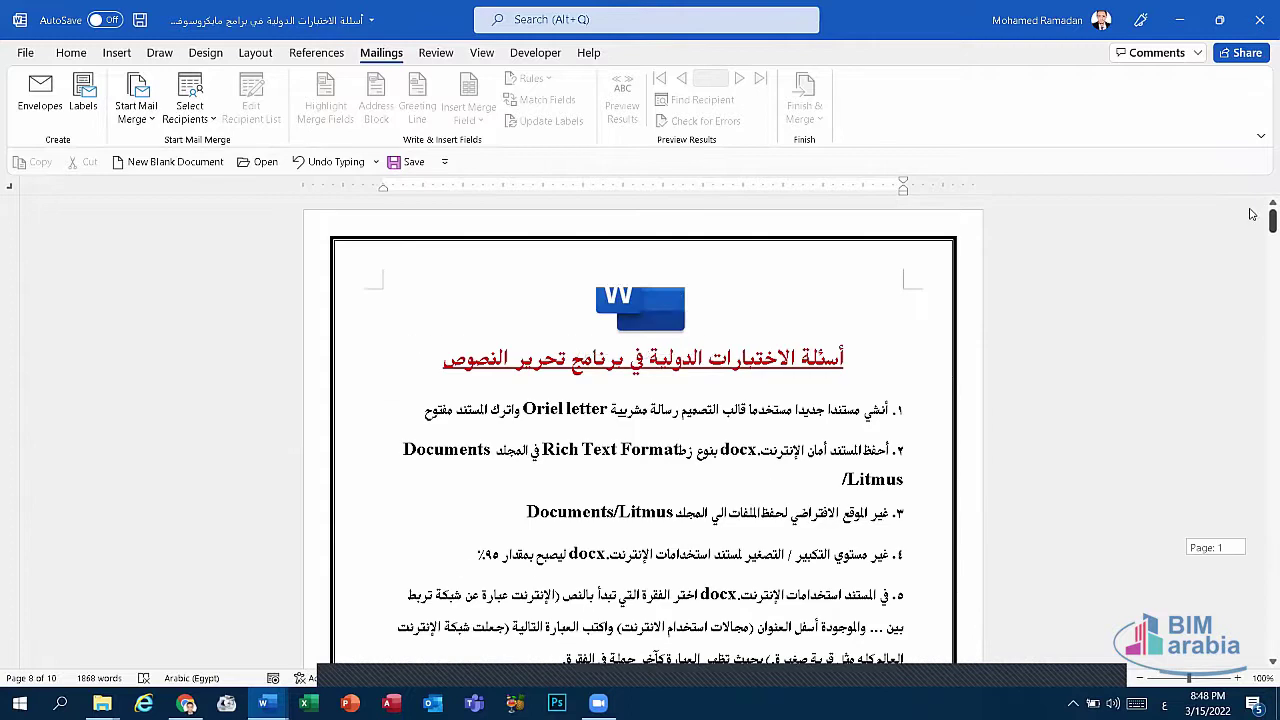
Select the Word logo and title line on page 1, then bring PowerPoint forward.
{"action": "left_click", "coordinate": [681, 302]}
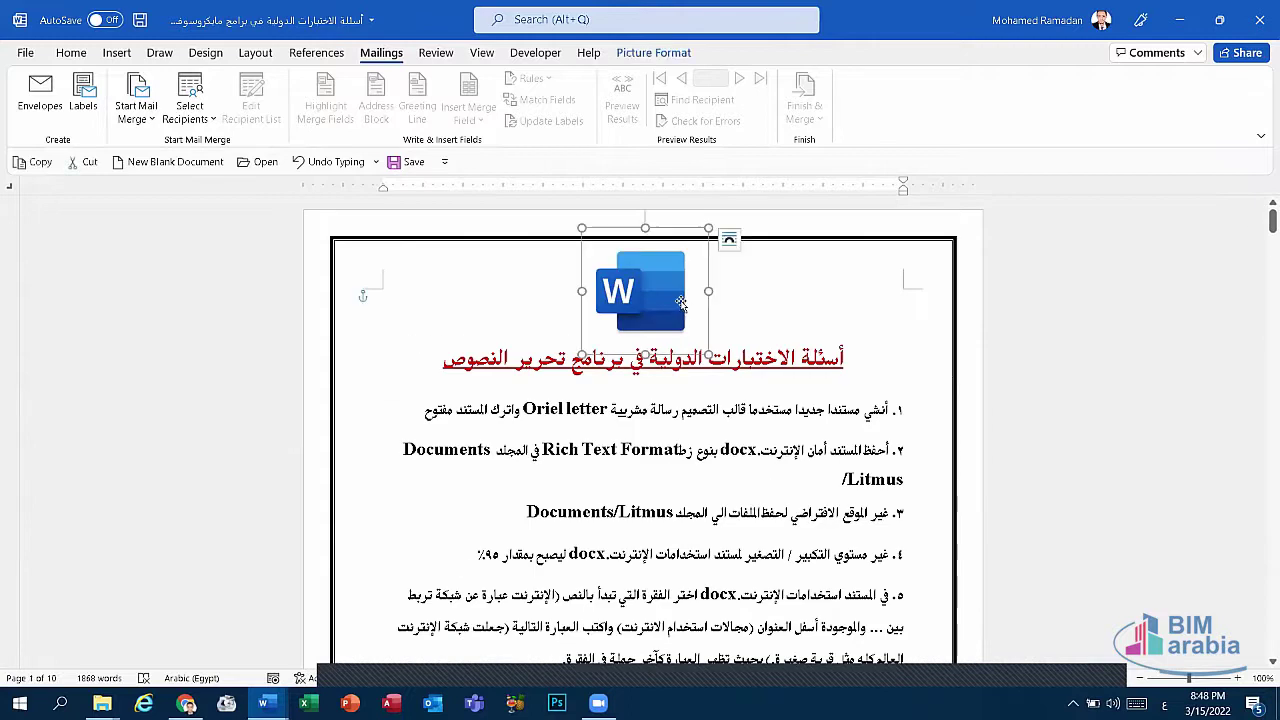
{"action": "left_click", "coordinate": [785, 369]}
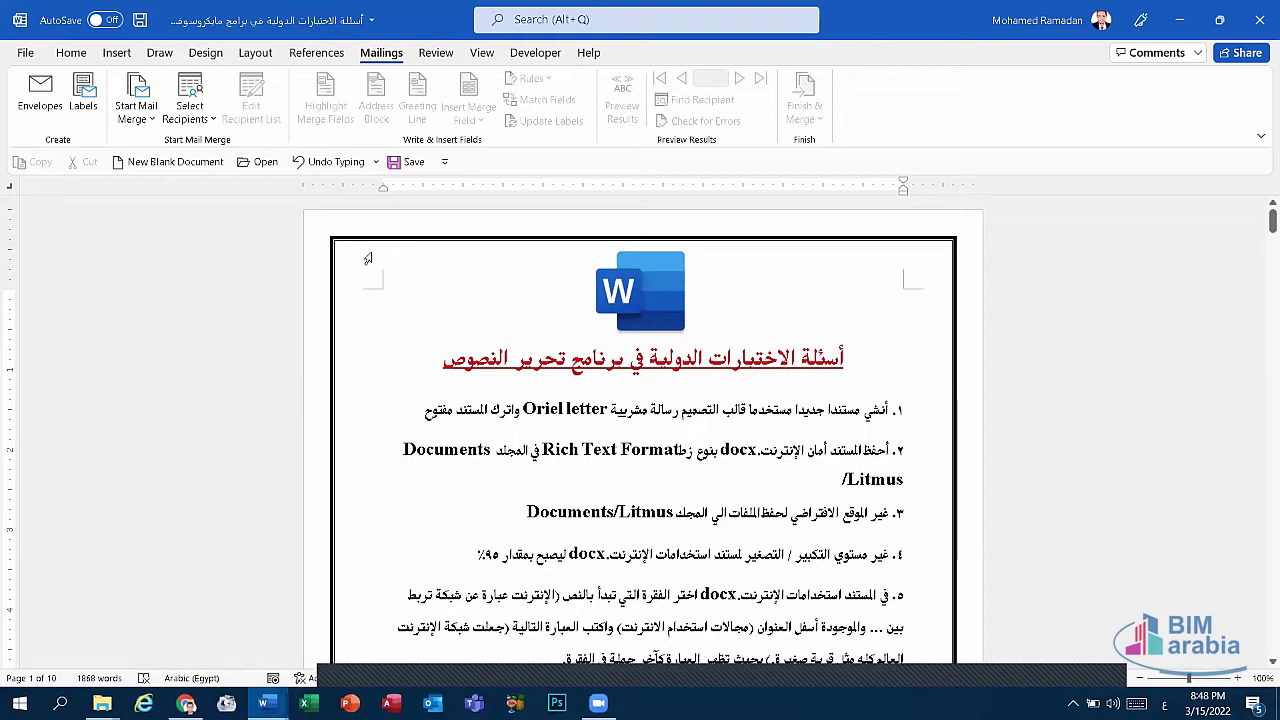
{"action": "left_click", "coordinate": [445, 364]}
{"action": "left_click", "coordinate": [634, 298]}
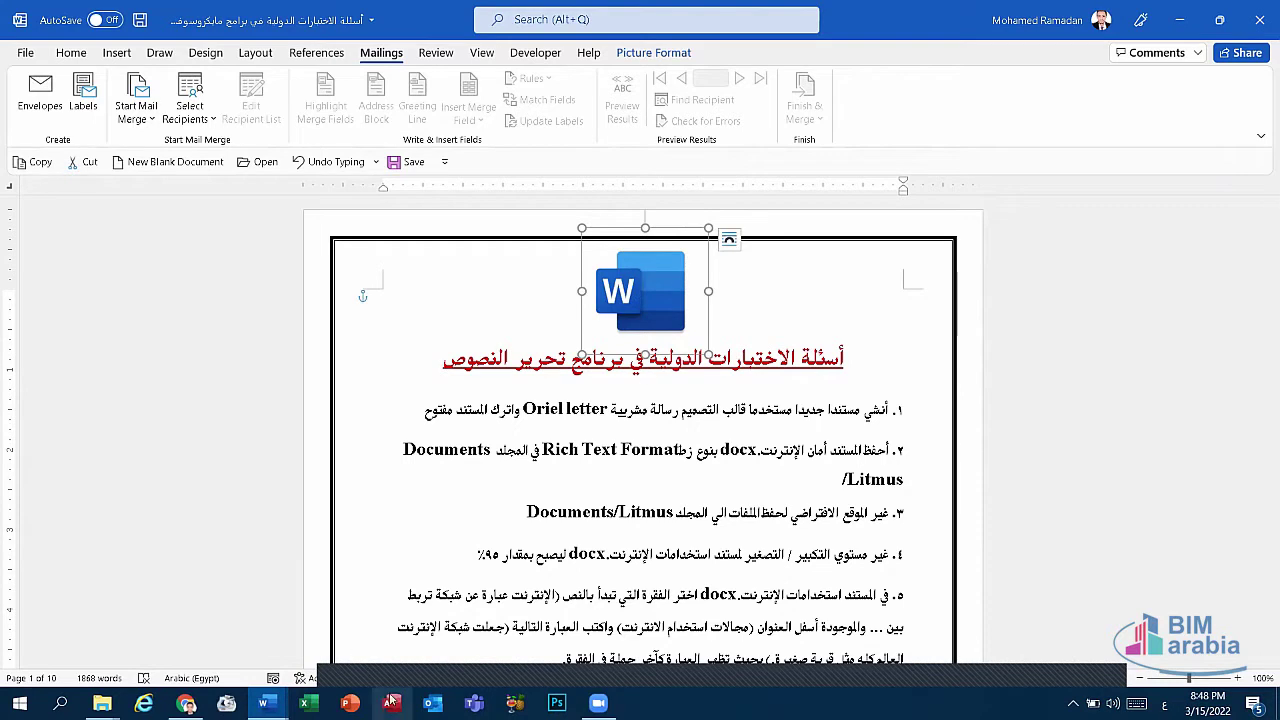
{"action": "left_click", "coordinate": [350, 703]}
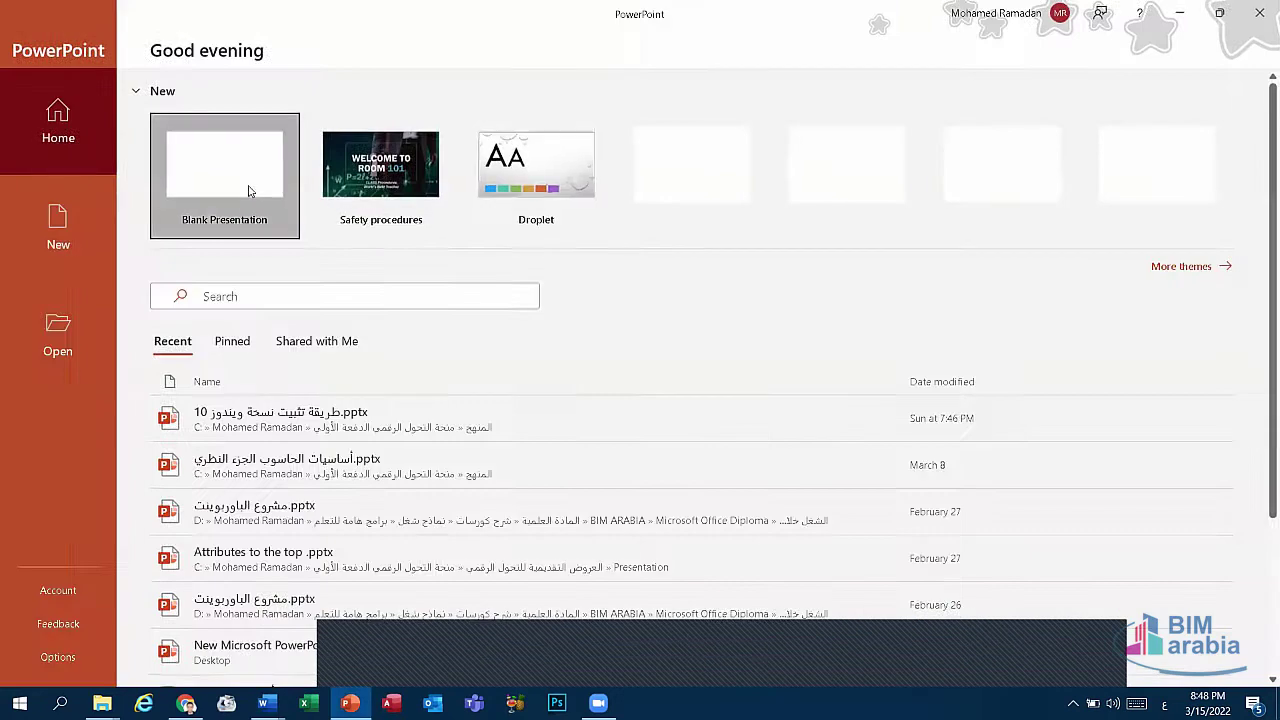
Create a blank PowerPoint presentation without Design Ideas, then return to the Word exam document.
{"action": "left_click", "coordinate": [255, 182]}
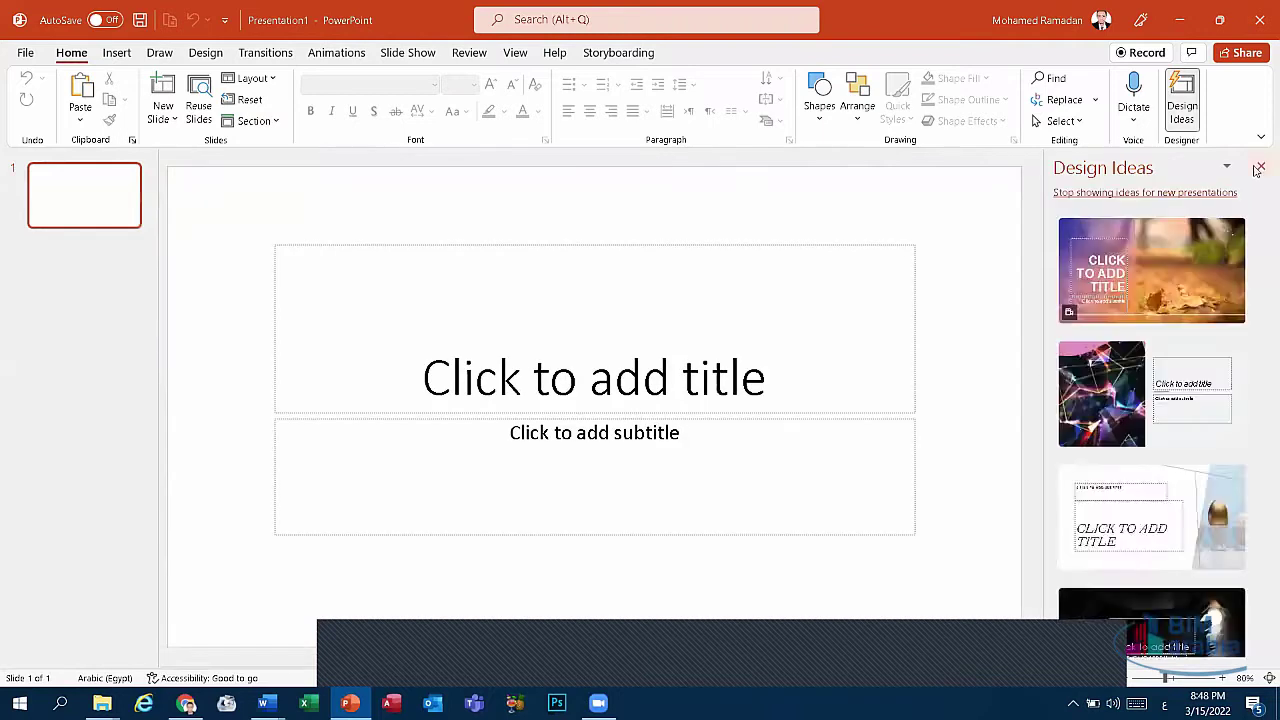
{"action": "left_click", "coordinate": [1259, 168]}
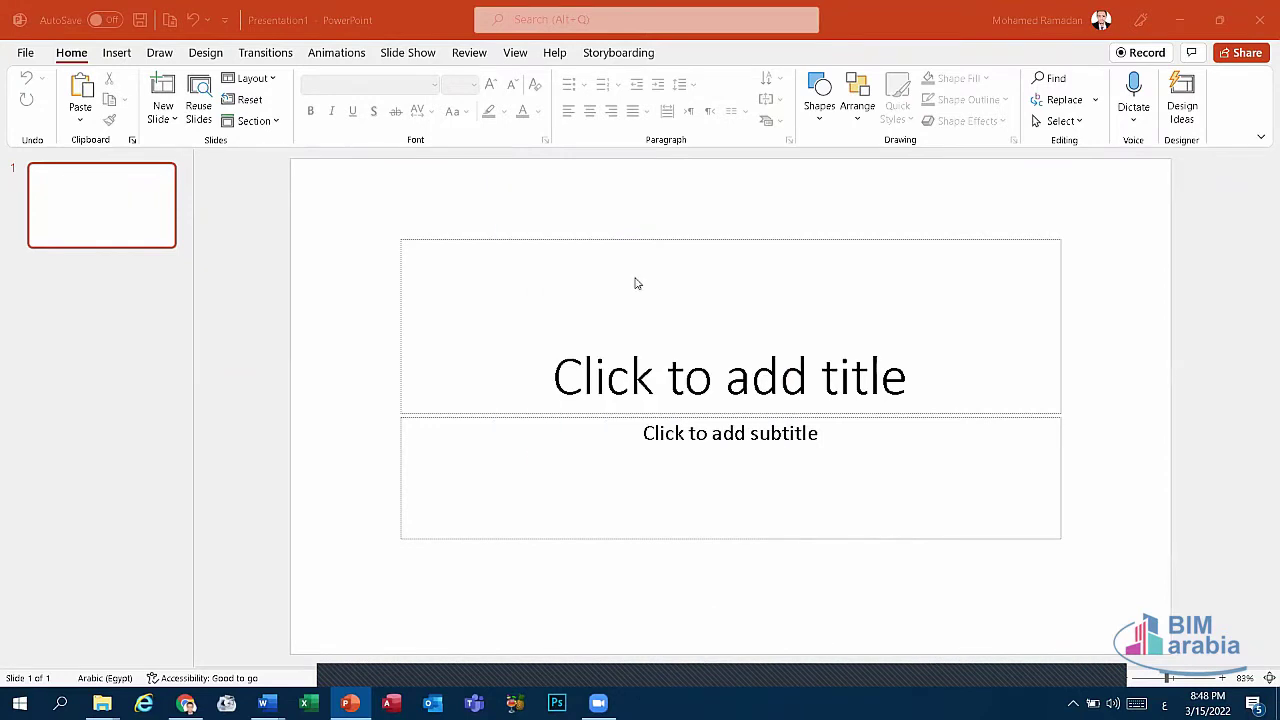
{"action": "left_click", "coordinate": [264, 703]}
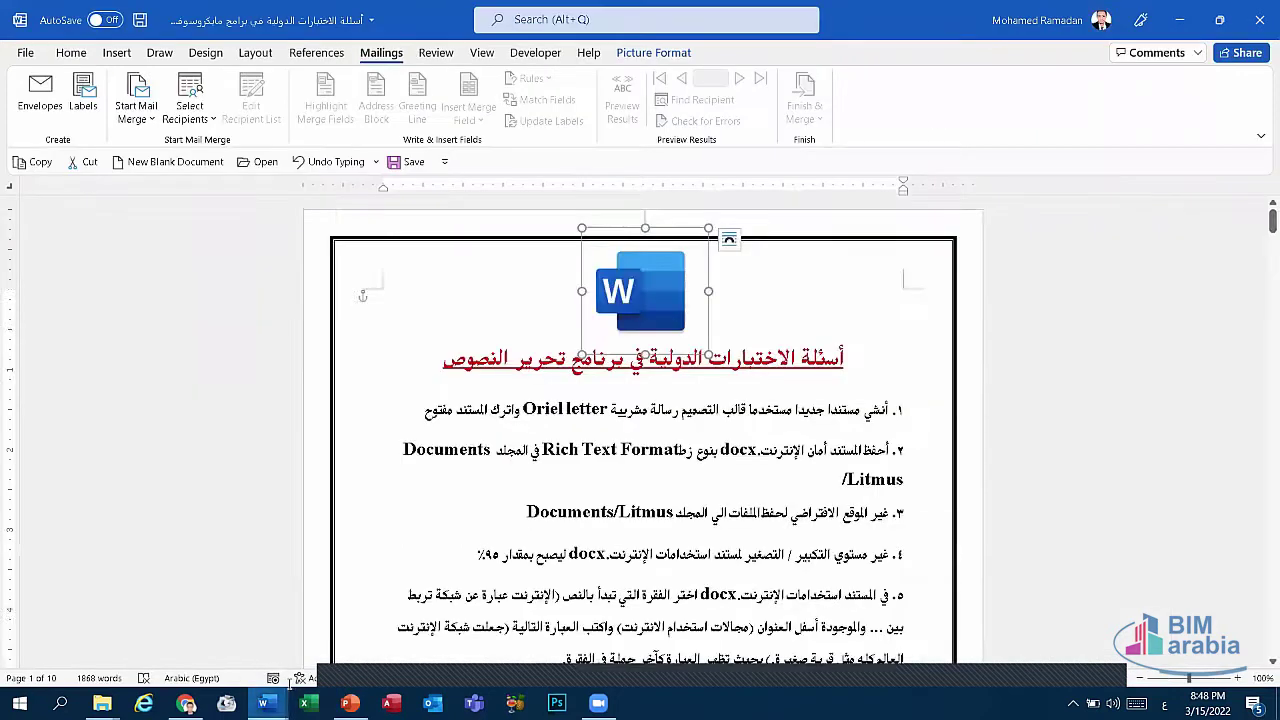
Scroll down to page 9 and click into the text of question 79.
{"action": "scroll", "coordinate": [860, 340], "scroll_direction": "down", "scroll_amount": 5}
{"action": "scroll", "coordinate": [860, 340], "scroll_direction": "down", "scroll_amount": 5}
{"action": "left_click_drag", "start_coordinate": [1265, 265], "coordinate": [1262, 614]}
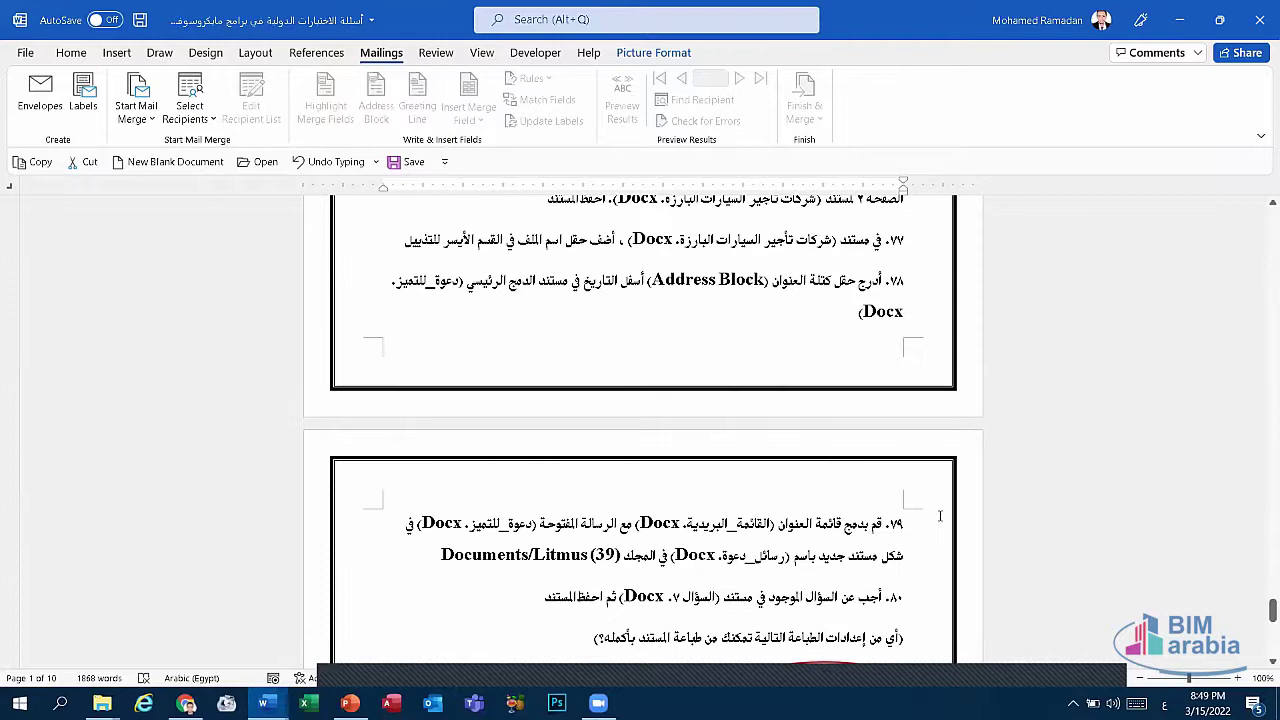
{"action": "scroll", "coordinate": [912, 489], "scroll_direction": "down", "scroll_amount": 1}
{"action": "left_click", "coordinate": [853, 470]}
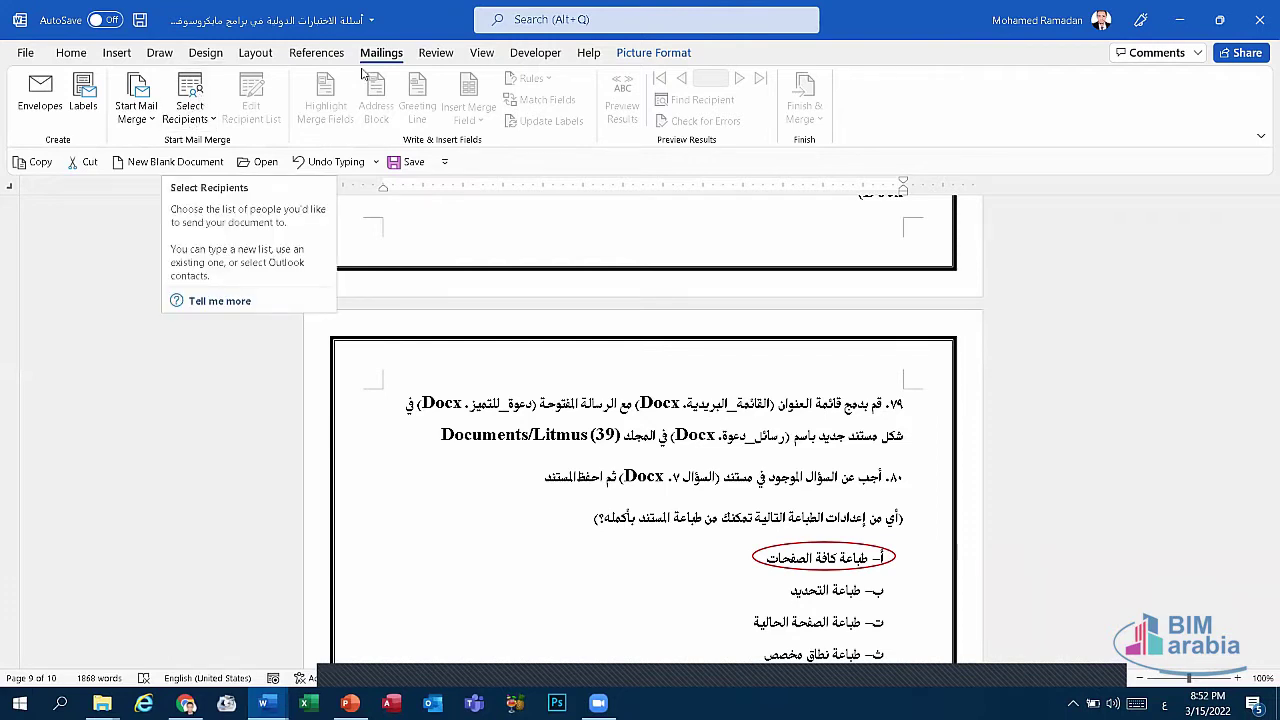
Switch to Letters1 and start picking an existing recipient list from the Desktop, then cancel.
{"action": "left_click", "coordinate": [263, 703]}
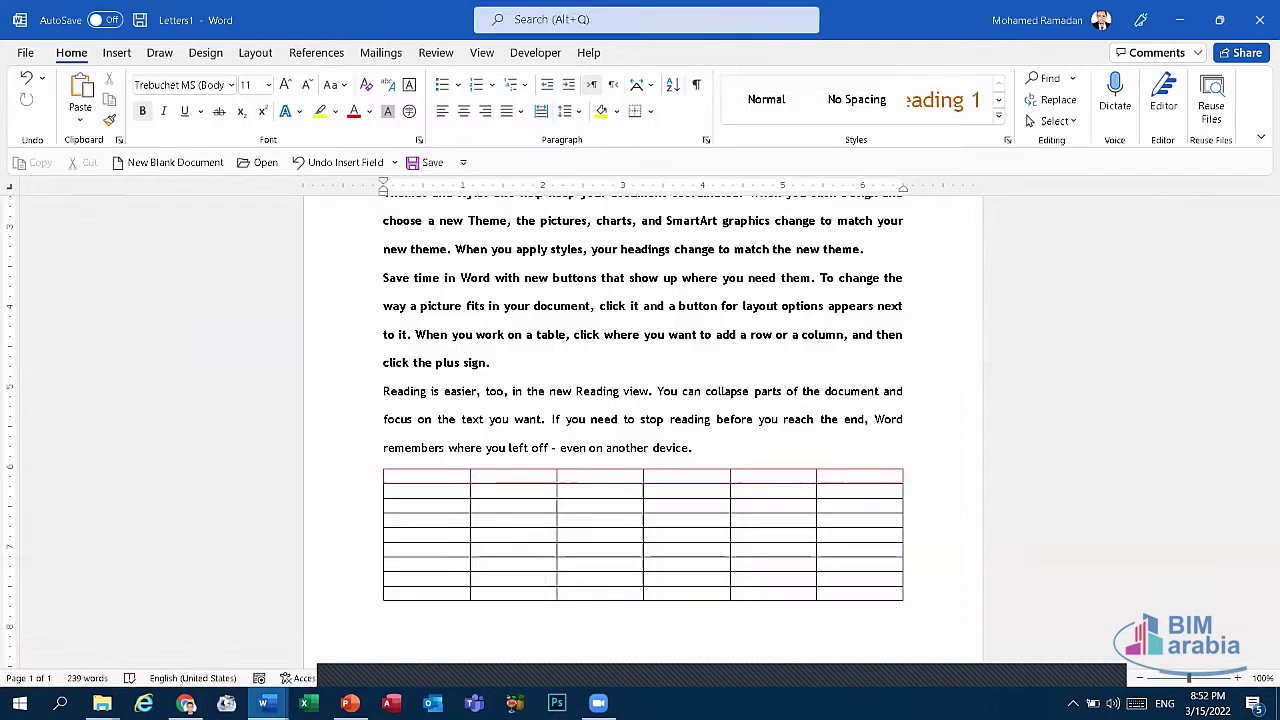
{"action": "left_click", "coordinate": [438, 638]}
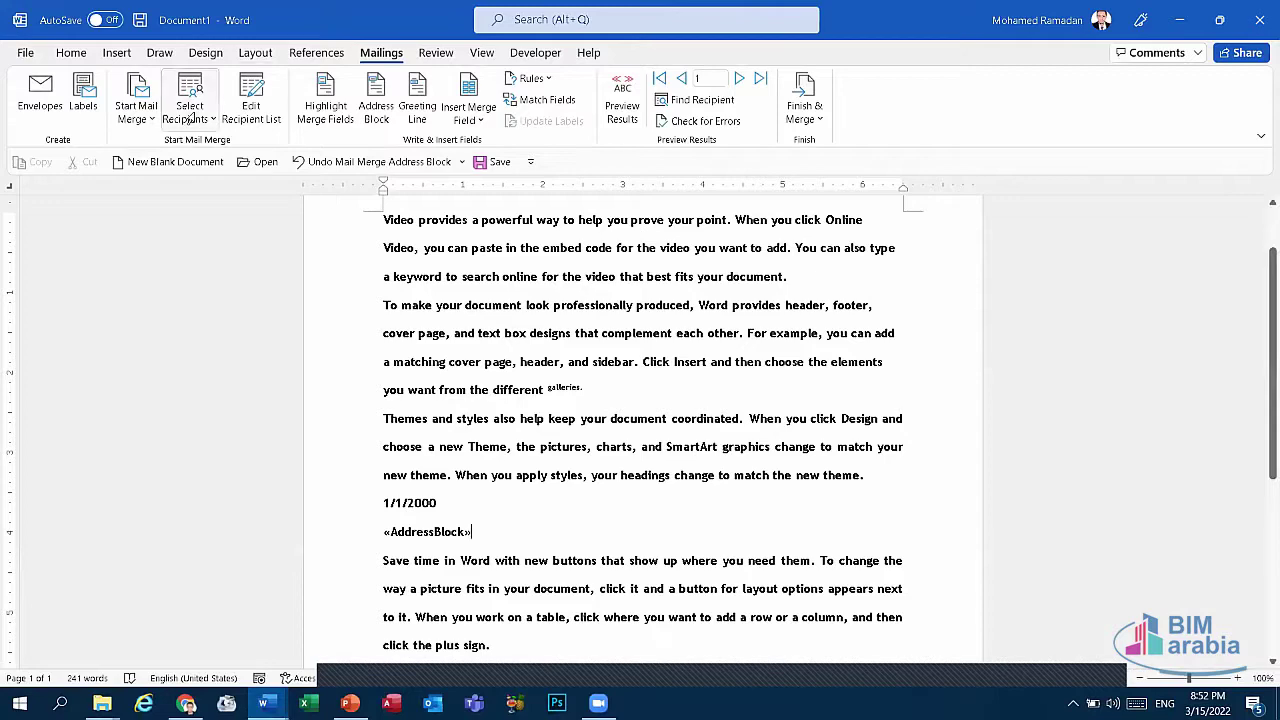
{"action": "left_click", "coordinate": [190, 112]}
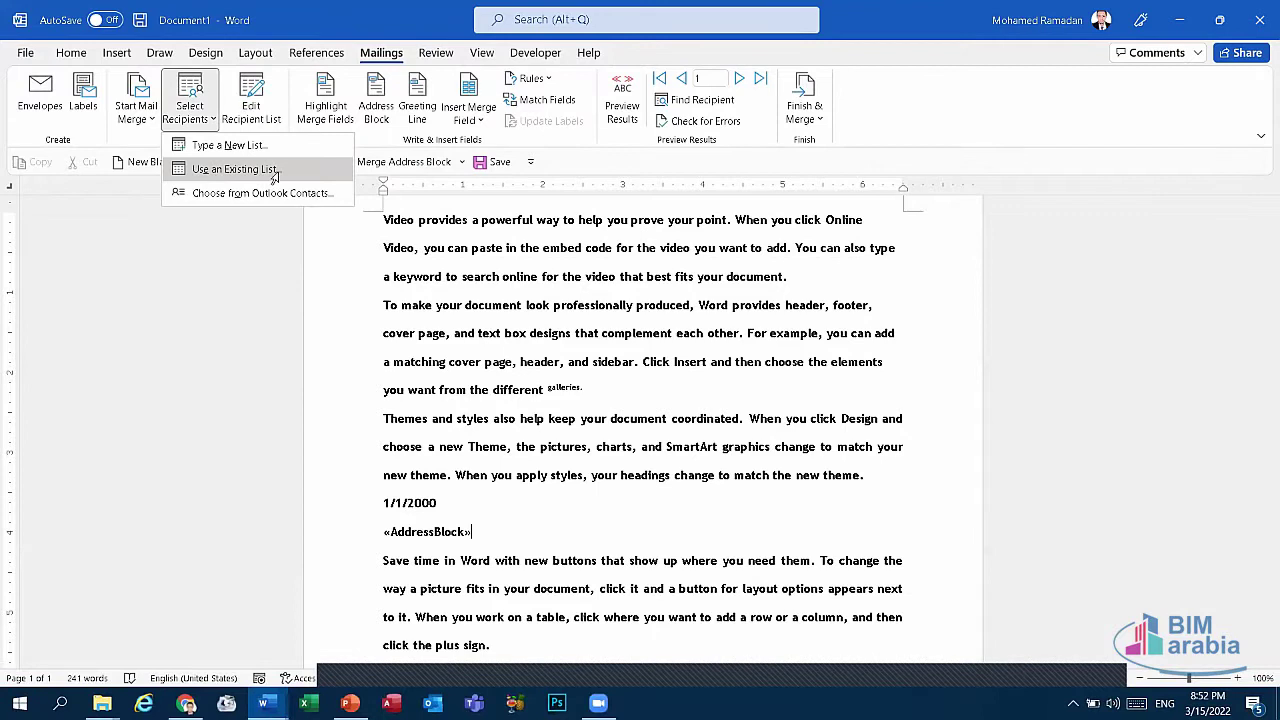
{"action": "left_click", "coordinate": [237, 169]}
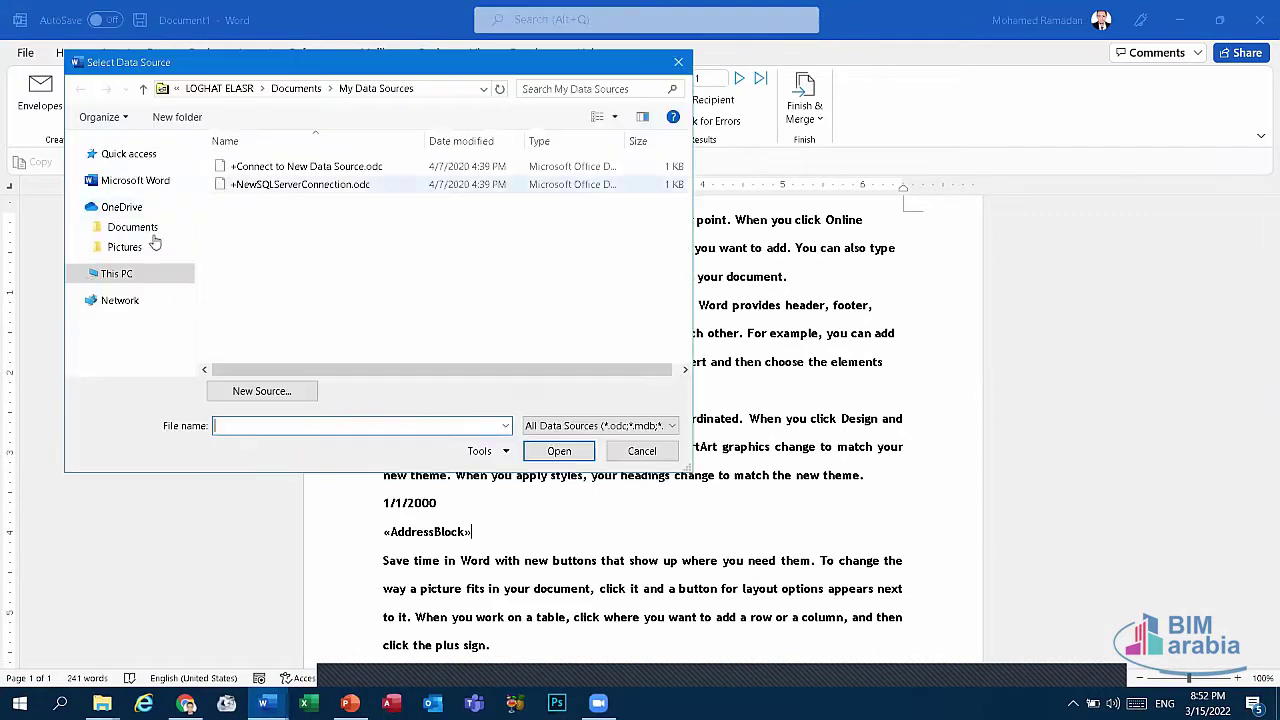
{"action": "left_click", "coordinate": [136, 189]}
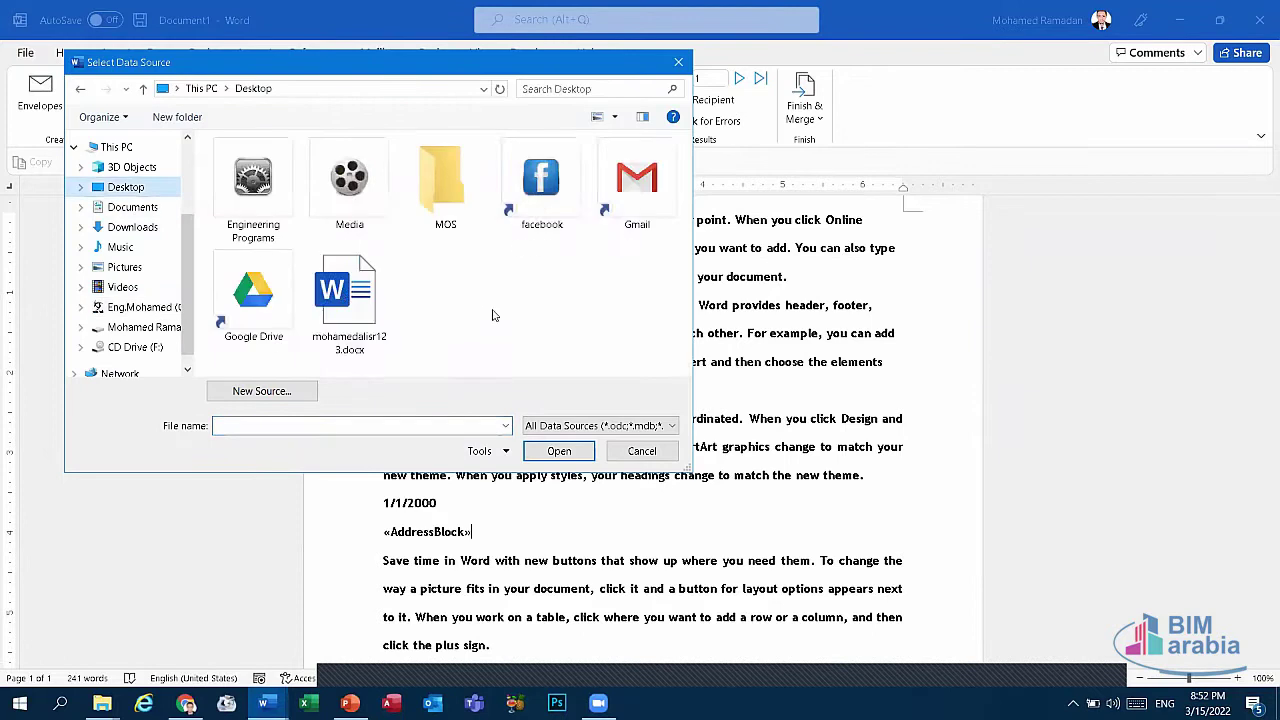
{"action": "left_click", "coordinate": [626, 300]}
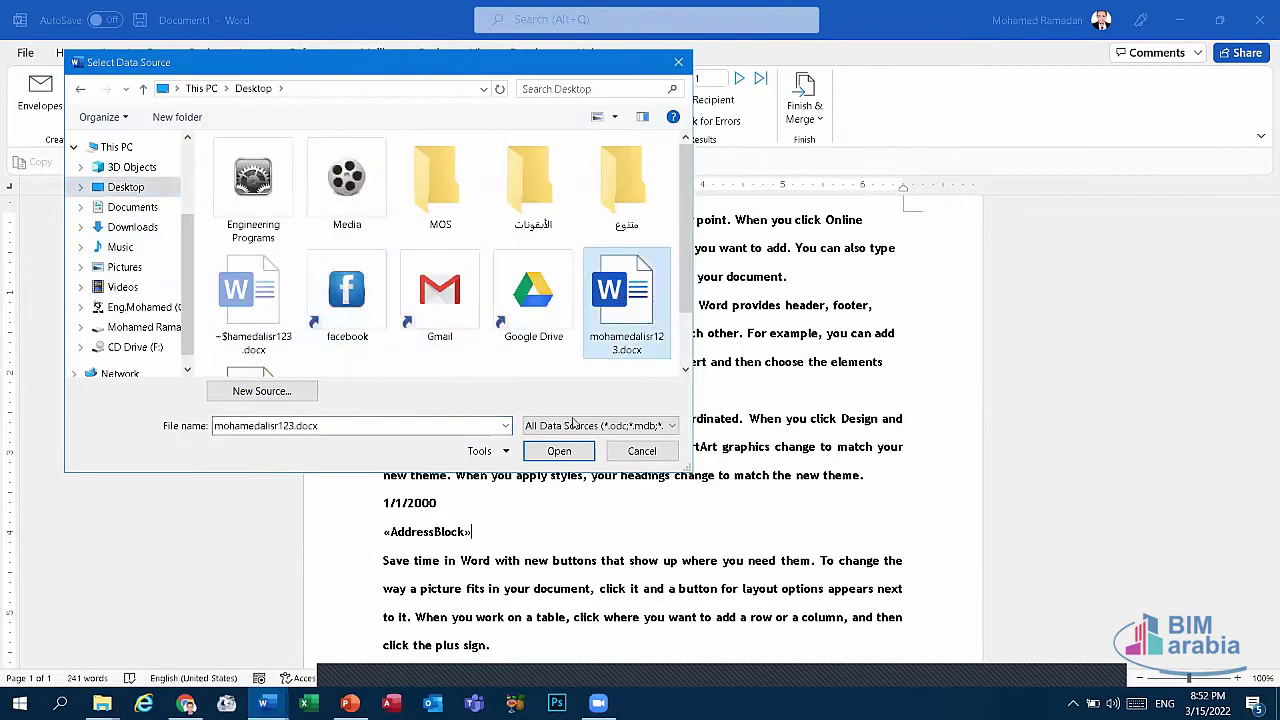
{"action": "left_click", "coordinate": [640, 451]}
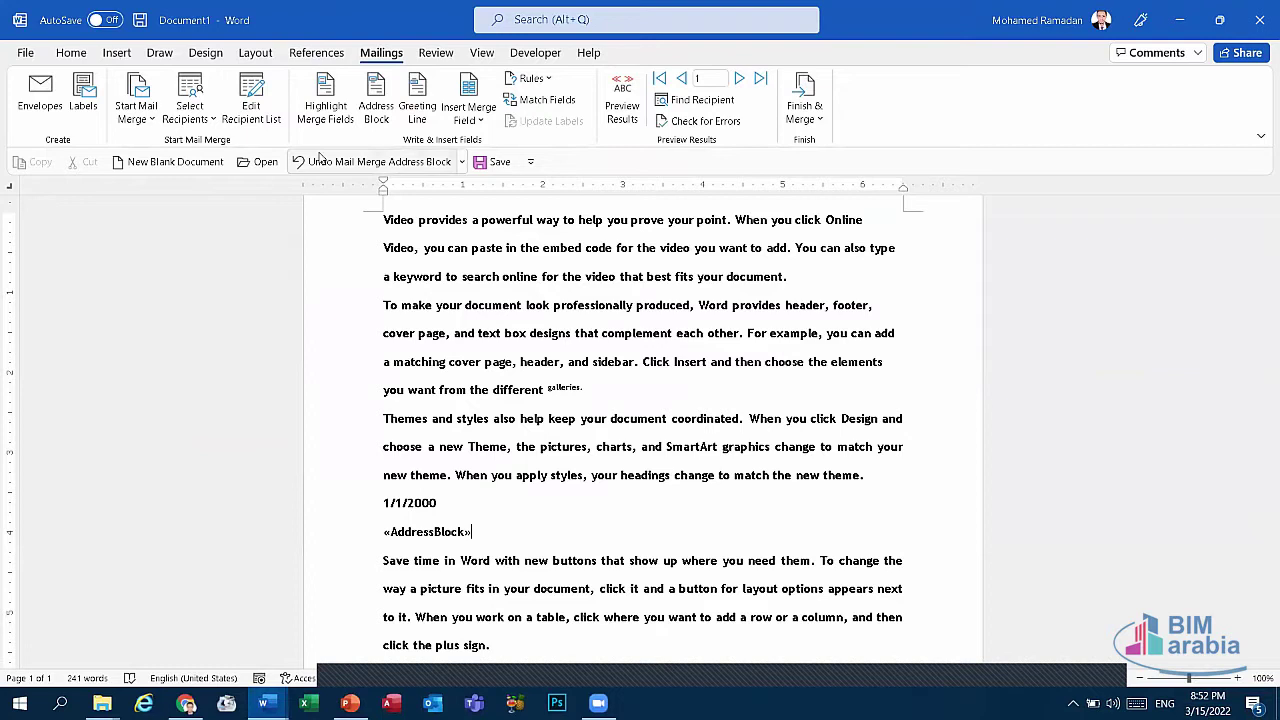
Switch to the Arabic exam document, then list the open Word windows again.
{"action": "left_click", "coordinate": [263, 703]}
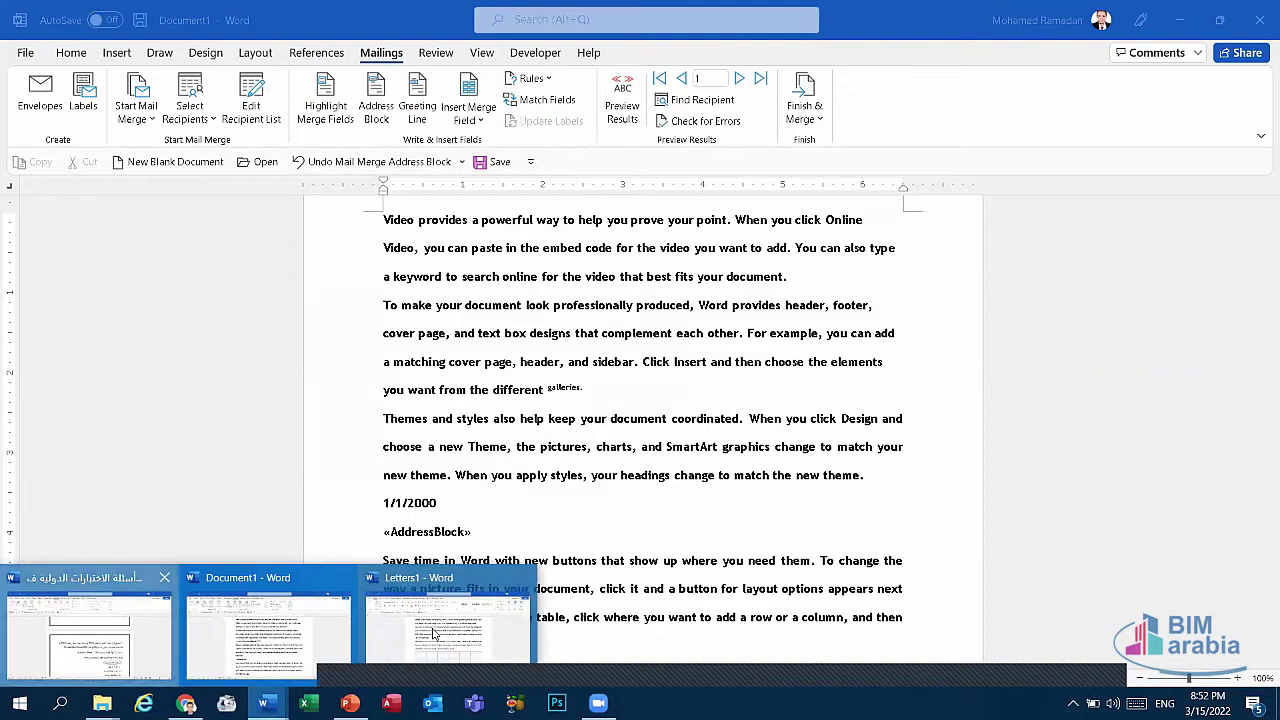
{"action": "left_click", "coordinate": [90, 630]}
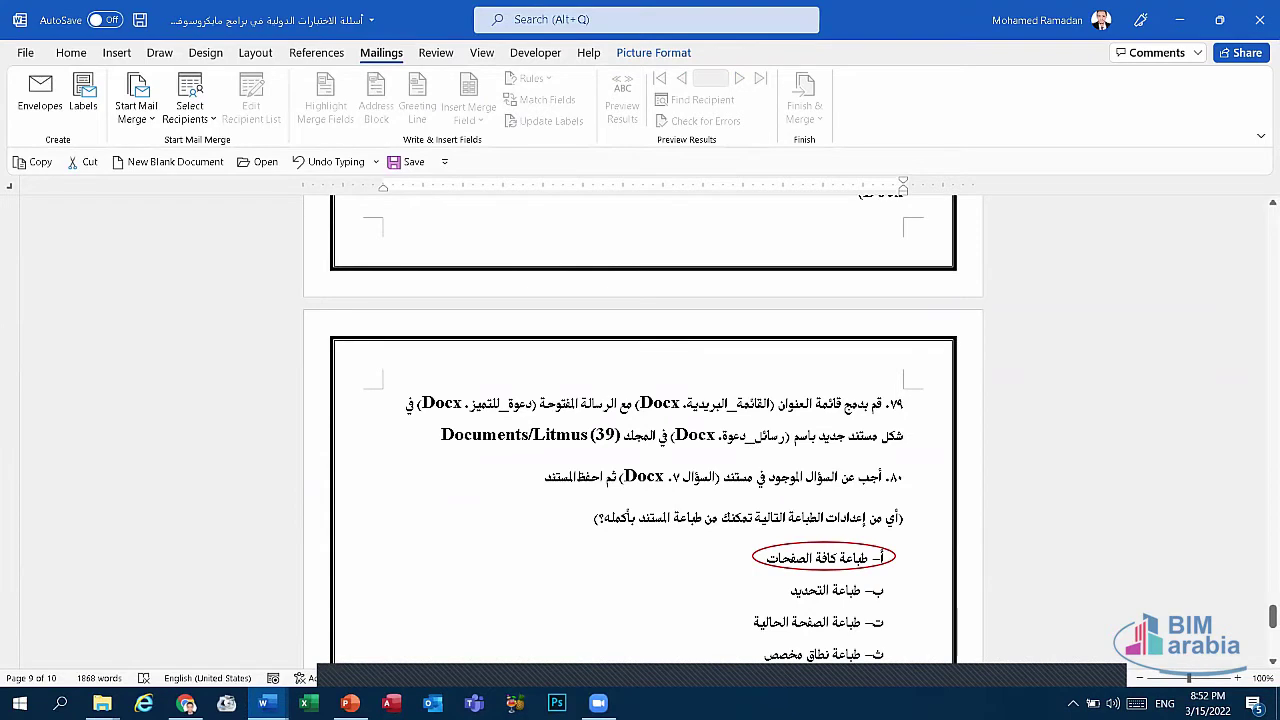
{"action": "left_click", "coordinate": [266, 703]}
Bring Document1 forward and browse Save As to the Desktop folder.
{"action": "left_click", "coordinate": [278, 636]}
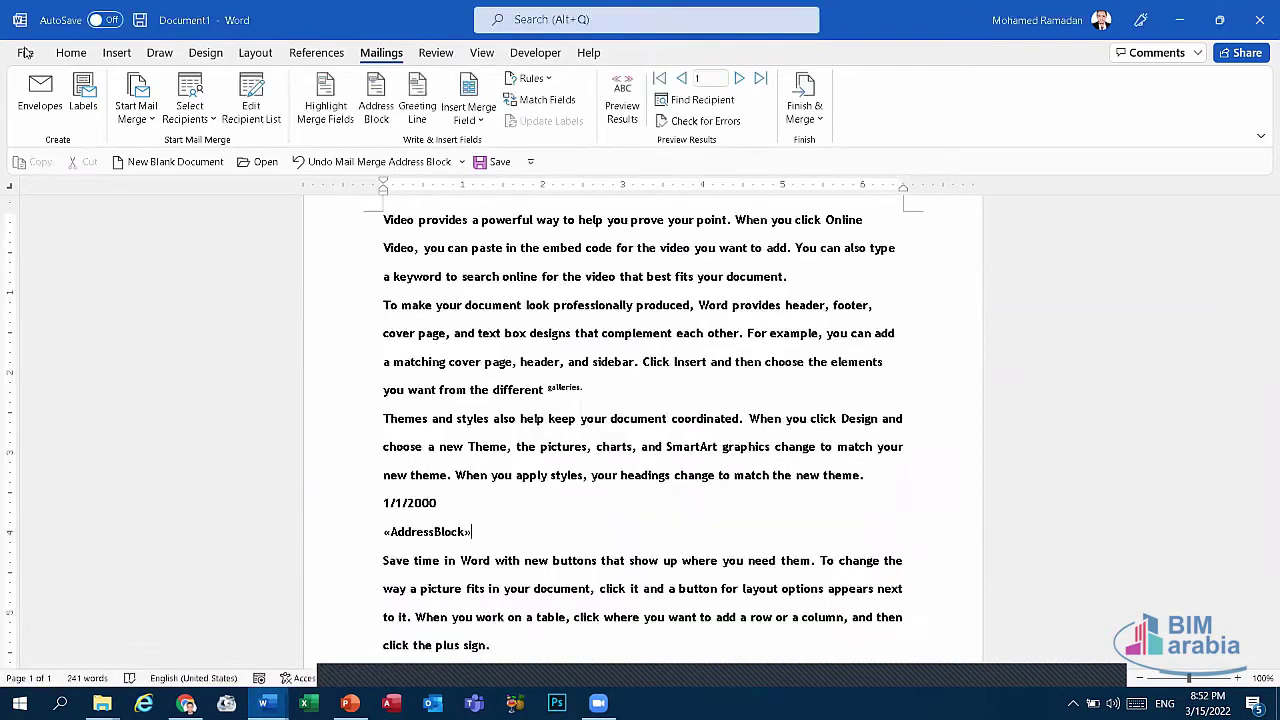
{"action": "left_click", "coordinate": [25, 52]}
{"action": "left_click", "coordinate": [50, 265]}
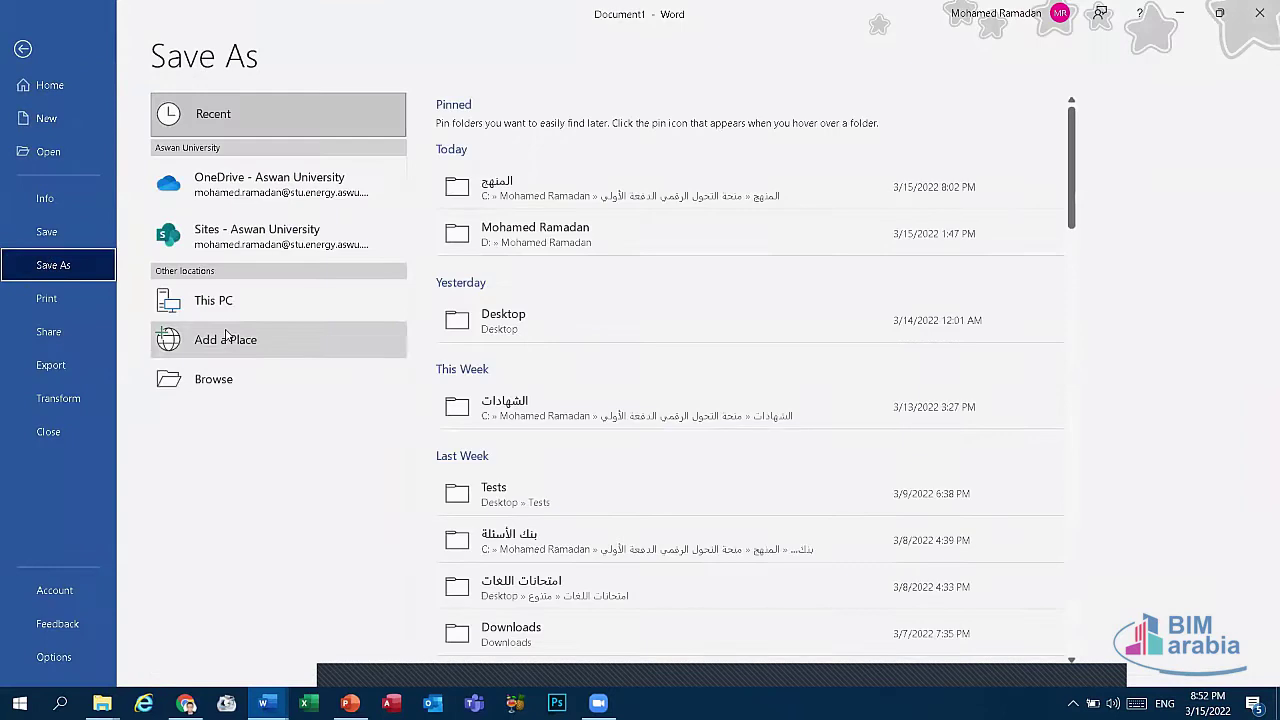
{"action": "left_click", "coordinate": [223, 394]}
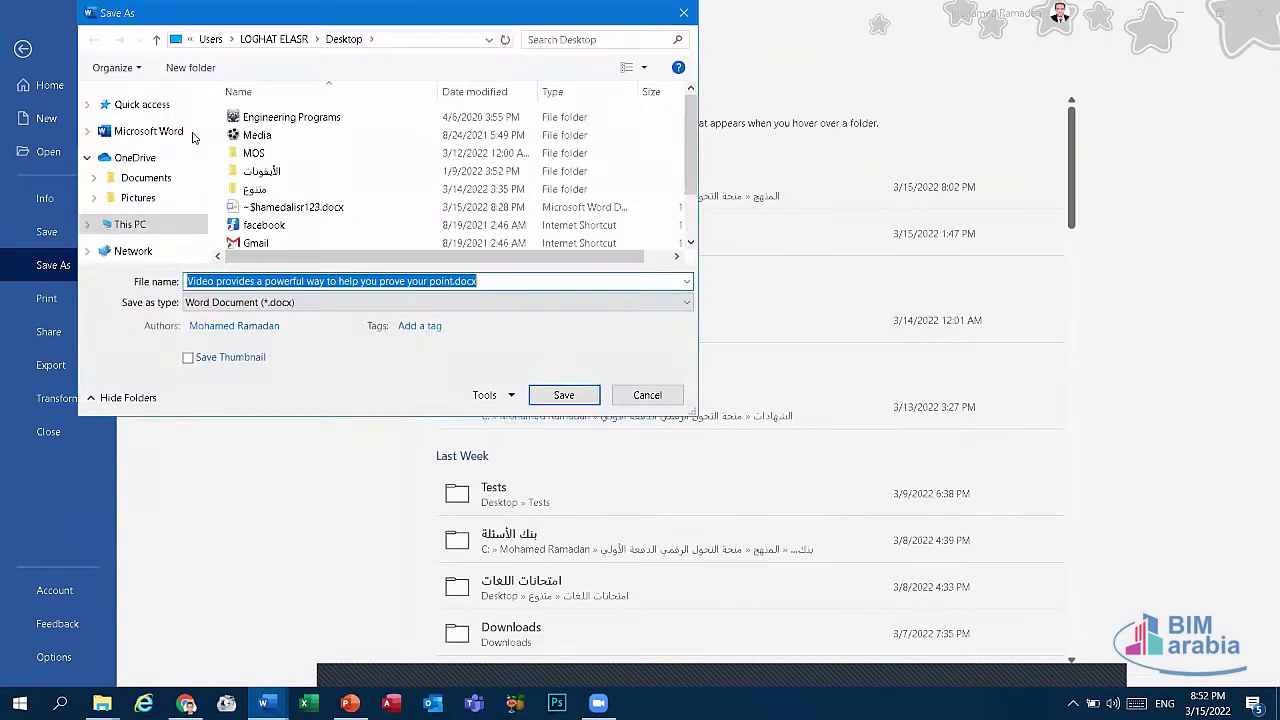
{"action": "scroll", "coordinate": [170, 166], "scroll_direction": "down", "scroll_amount": 2}
{"action": "left_click", "coordinate": [140, 137]}
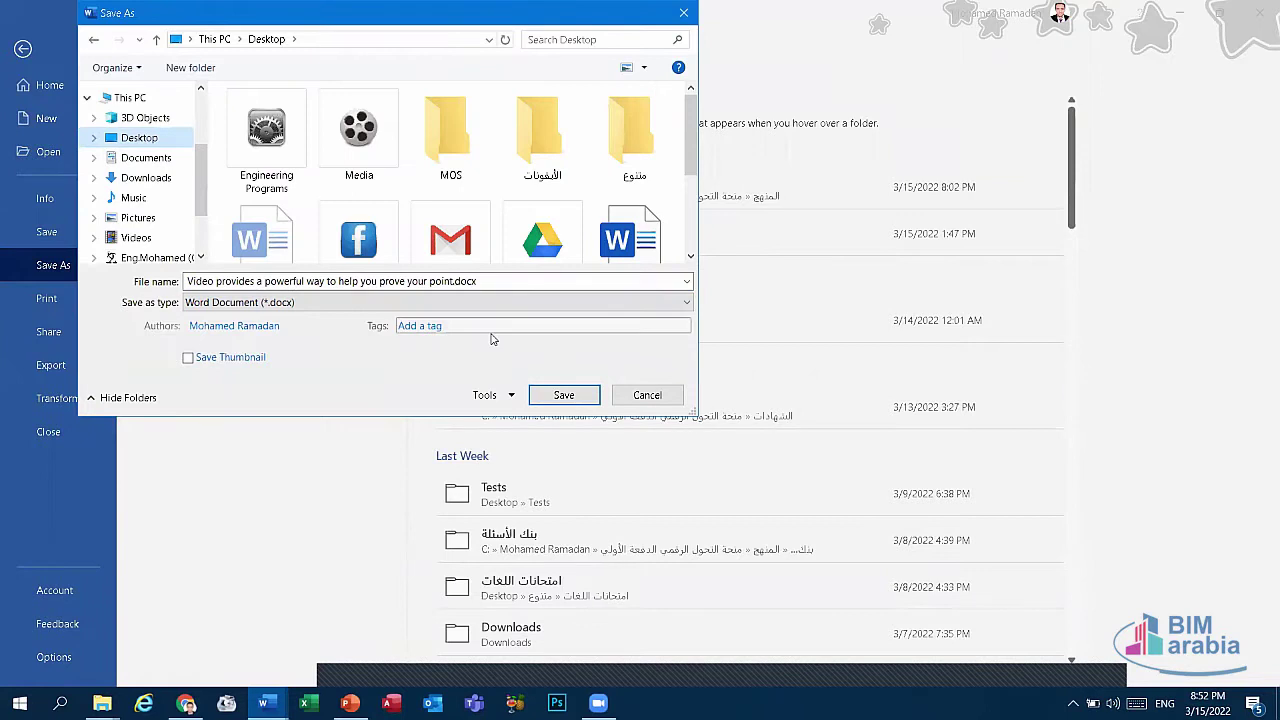
Cancel saving, leave Backstage, and choose Use an Existing List for mail-merge recipients.
{"action": "left_click", "coordinate": [647, 395]}
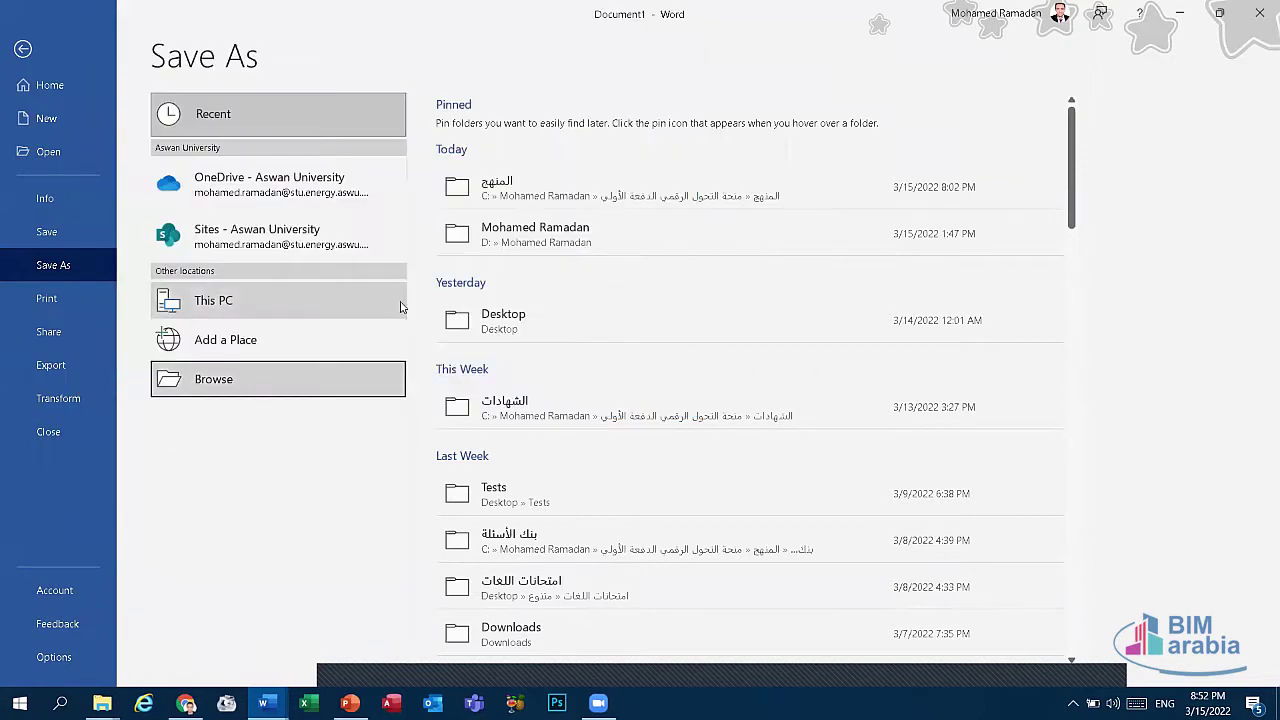
{"action": "key", "text": "Escape"}
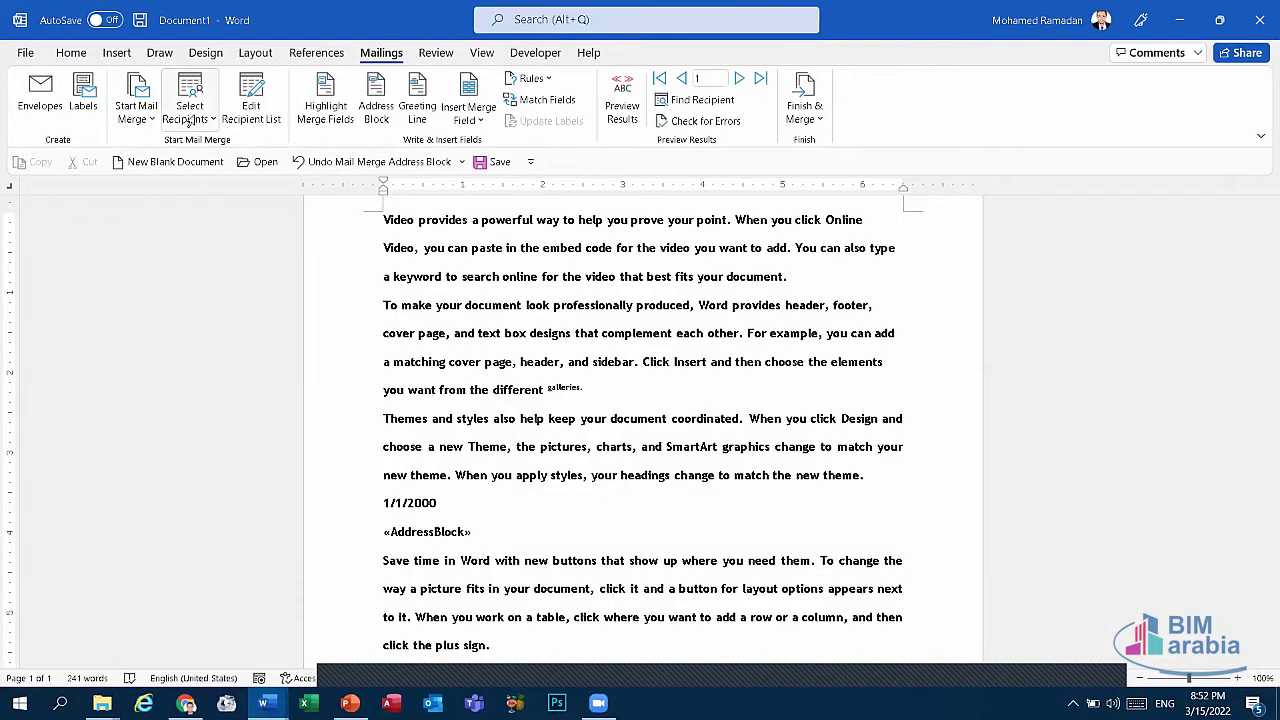
{"action": "left_click", "coordinate": [189, 121]}
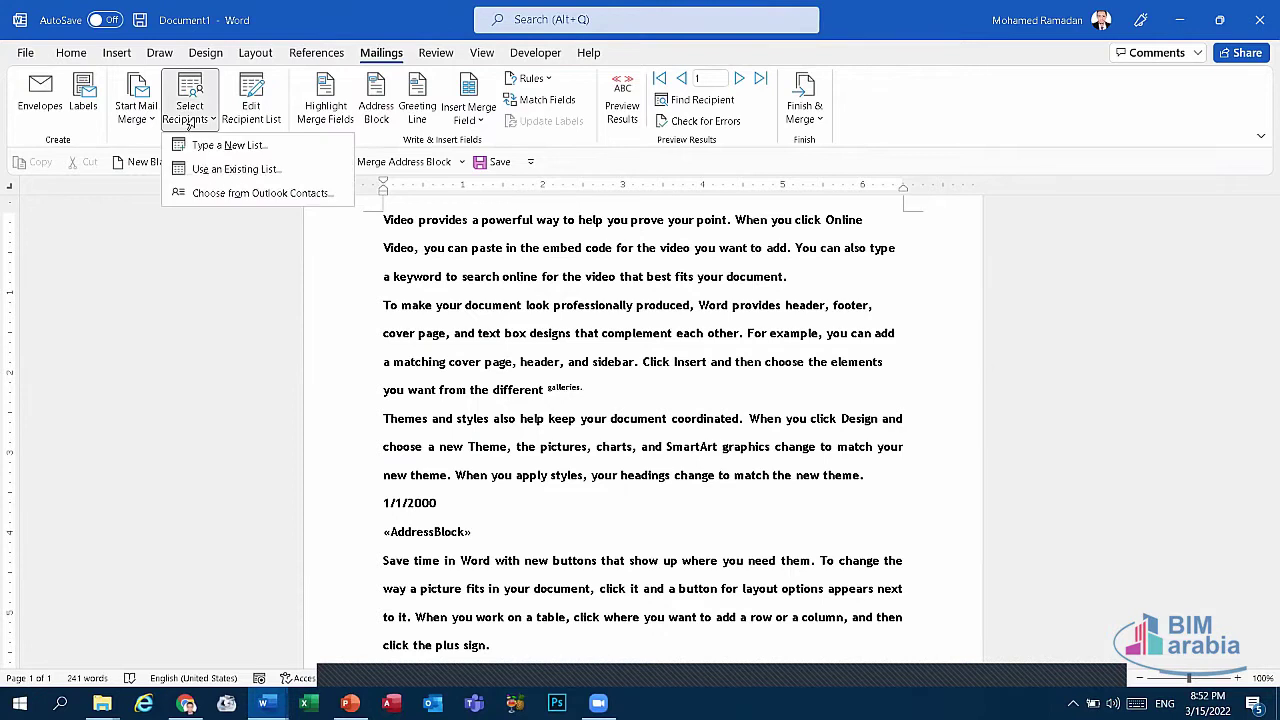
{"action": "left_click", "coordinate": [236, 169]}
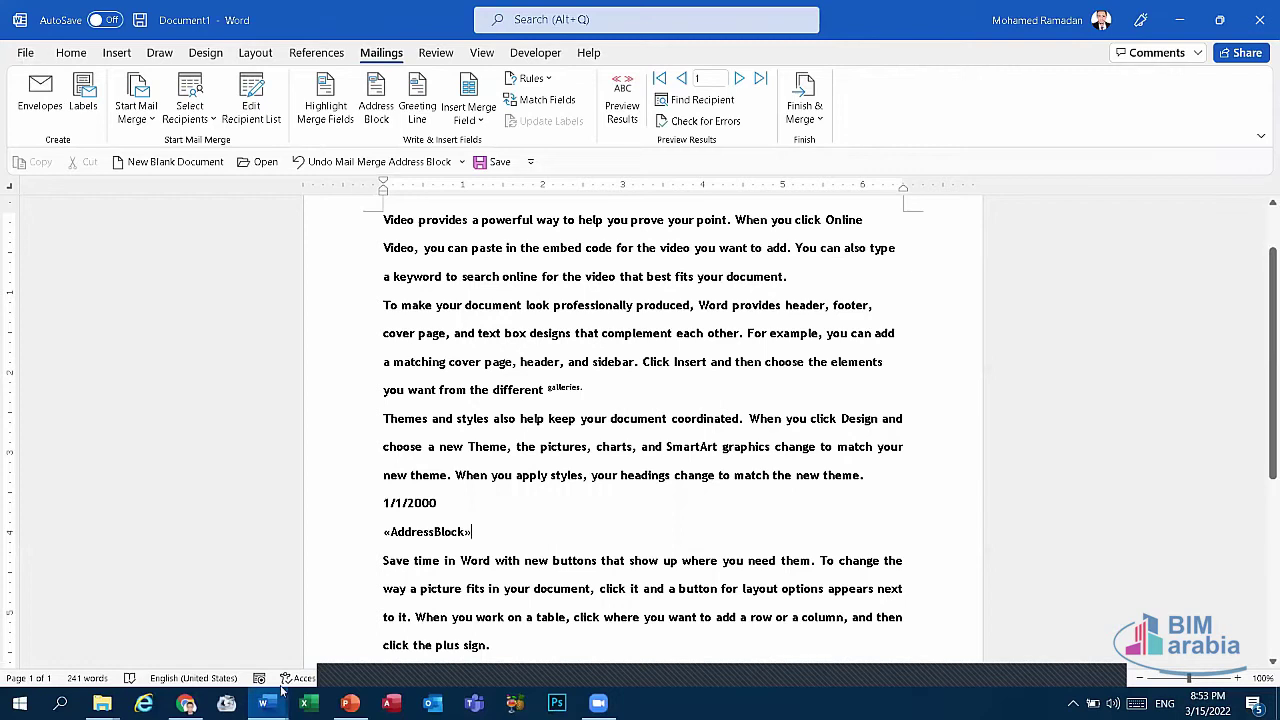
{"action": "mouse_move", "coordinate": [263, 703]}
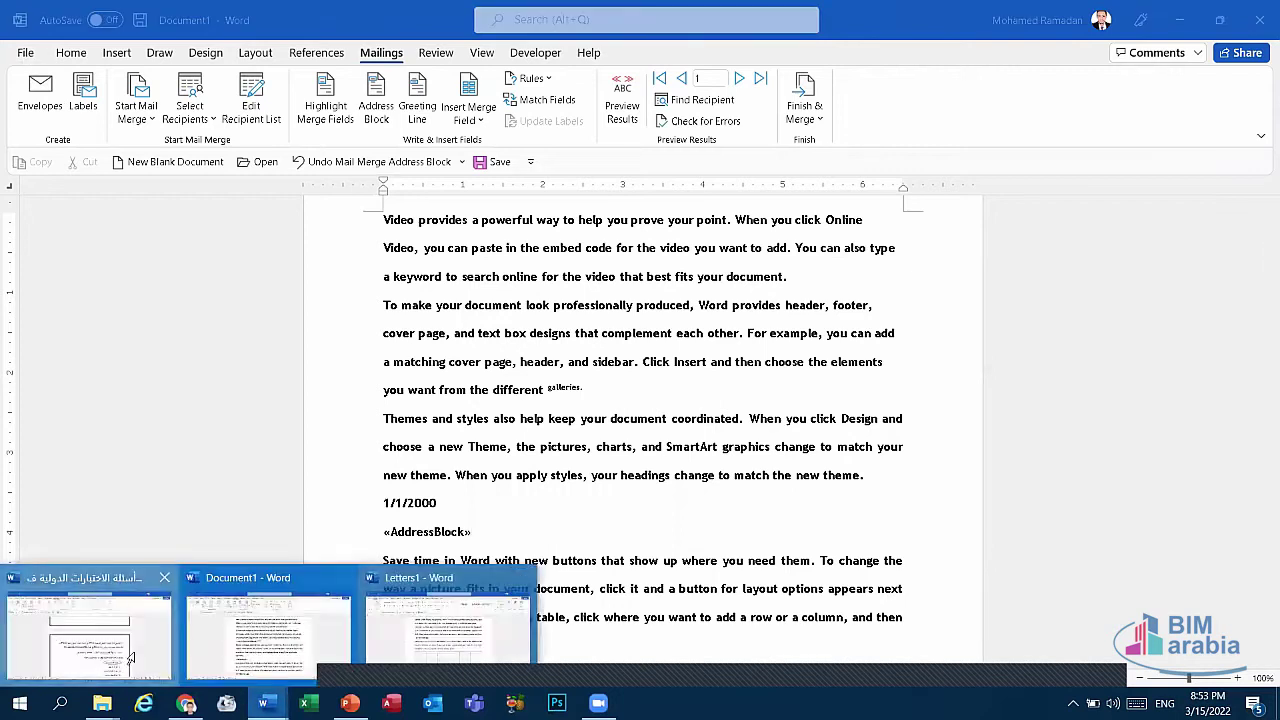
{"action": "left_click", "coordinate": [88, 625]}
{"action": "scroll", "coordinate": [769, 569], "scroll_direction": "down", "scroll_amount": 3}
{"action": "scroll", "coordinate": [769, 569], "scroll_direction": "down", "scroll_amount": 5}
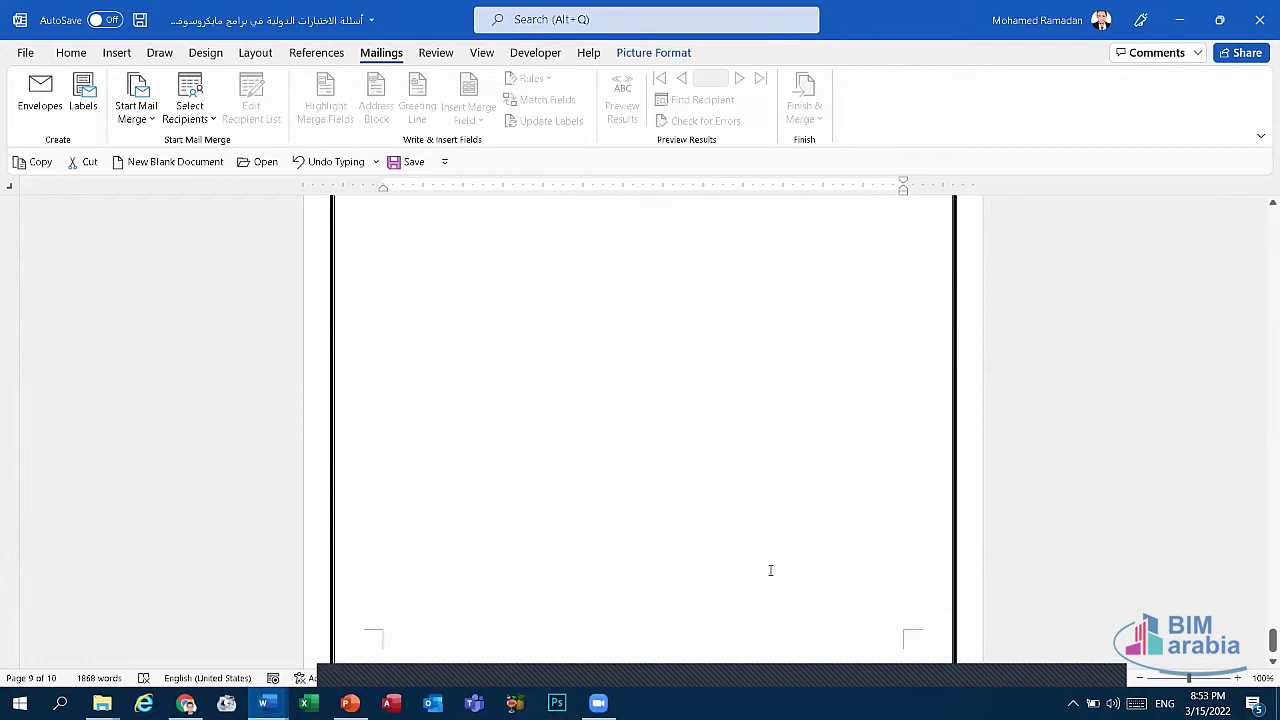
{"action": "scroll", "coordinate": [634, 670], "scroll_direction": "down", "scroll_amount": 1}
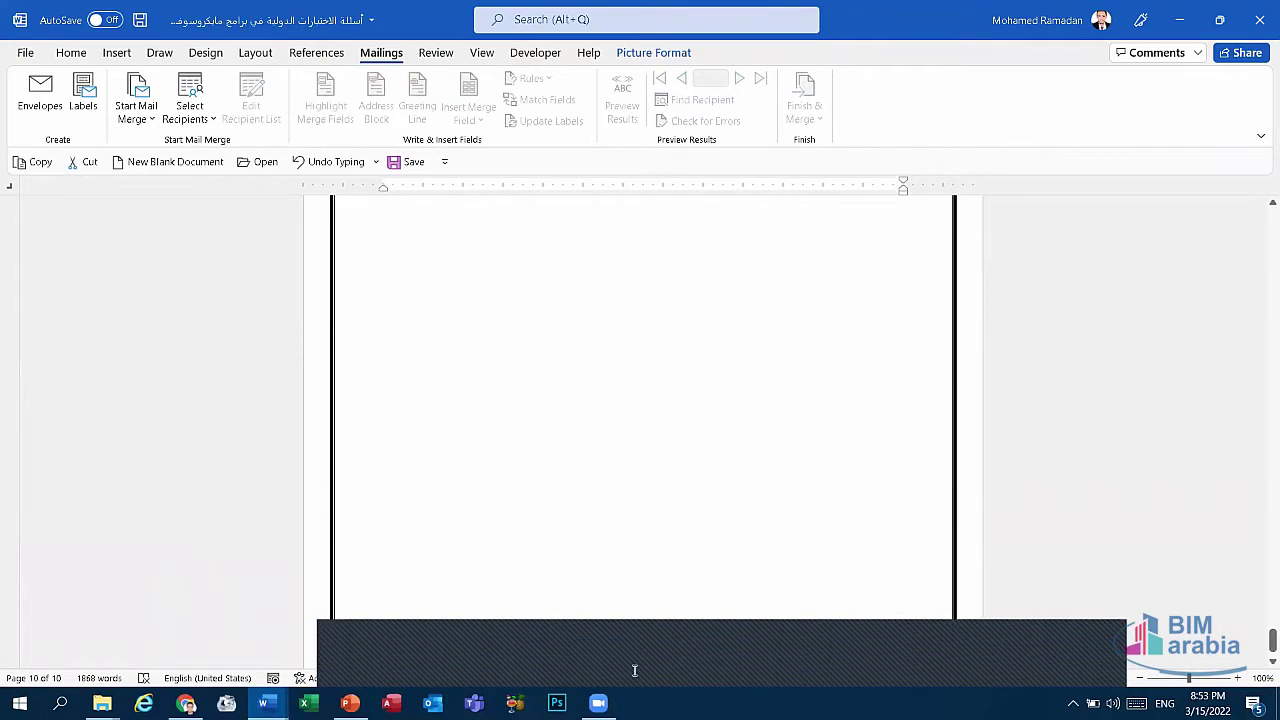
{"action": "scroll", "coordinate": [680, 580], "scroll_direction": "up", "scroll_amount": 1}
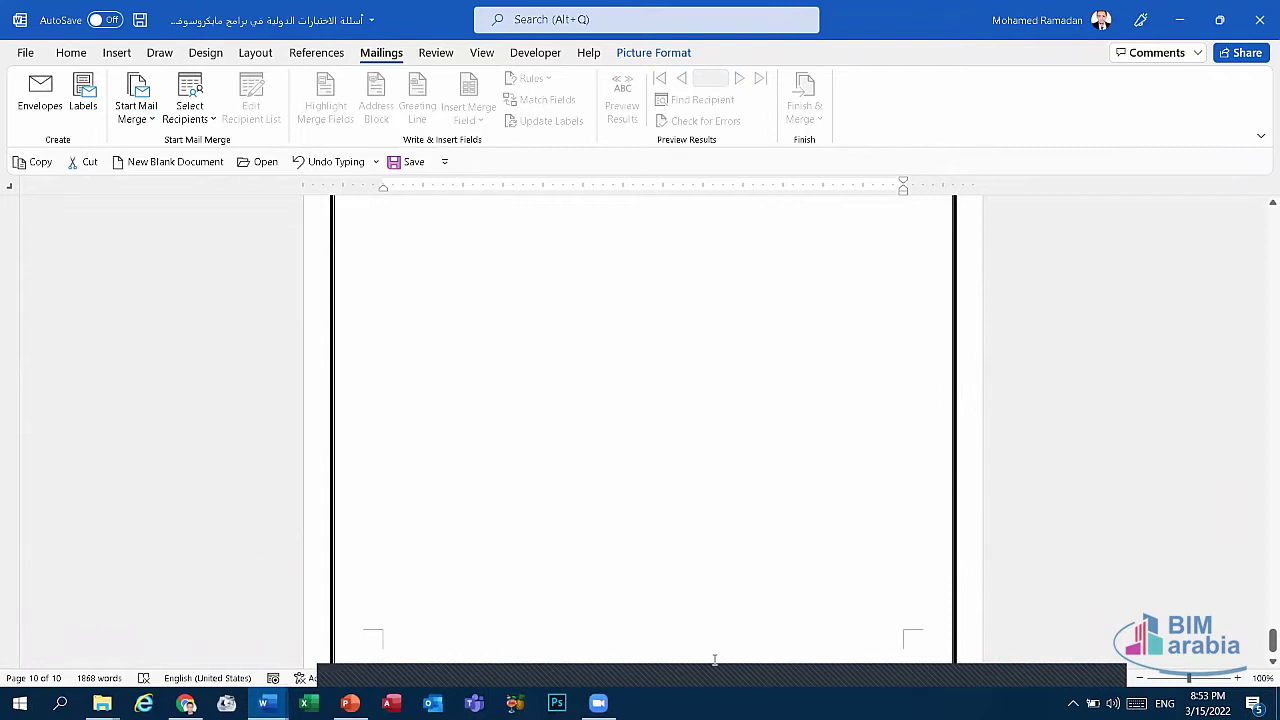
{"action": "mouse_move", "coordinate": [1273, 637]}
{"action": "left_mouse_down"}
{"action": "mouse_move", "coordinate": [1239, 418]}
{"action": "mouse_move", "coordinate": [1238, 191]}
{"action": "left_mouse_up"}
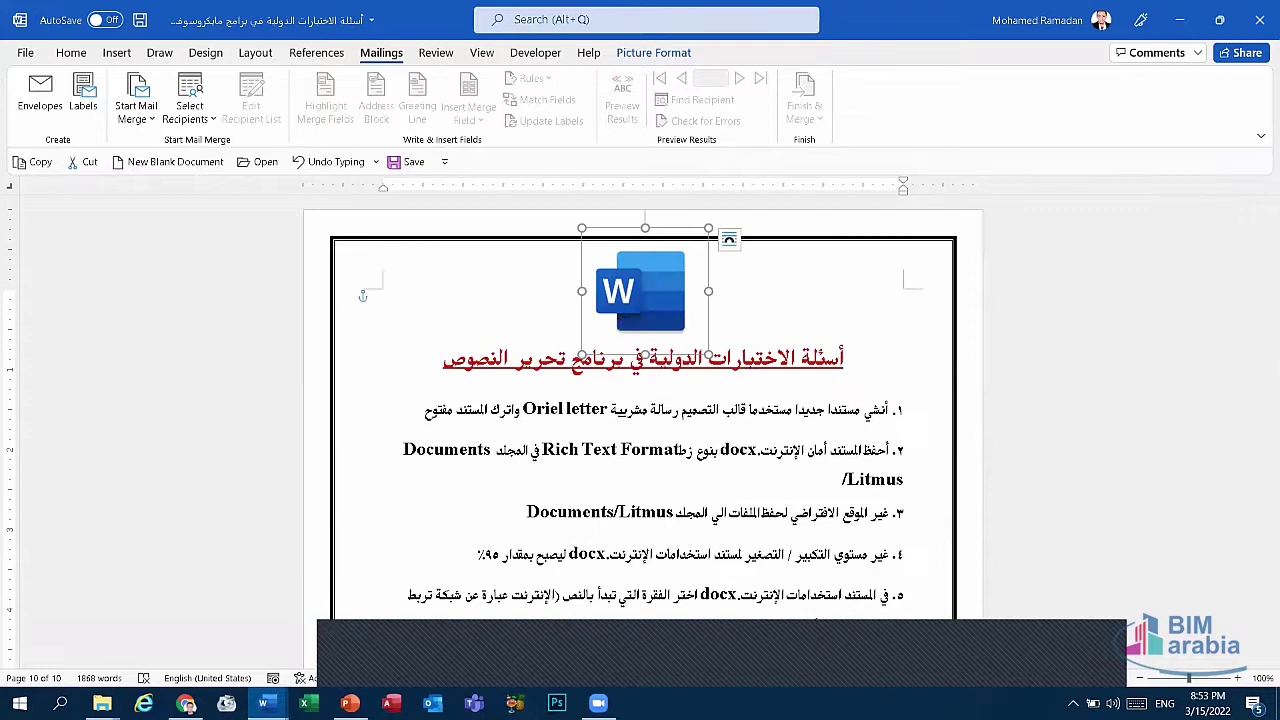
{"action": "left_click_drag", "start_coordinate": [716, 312], "coordinate": [707, 312]}
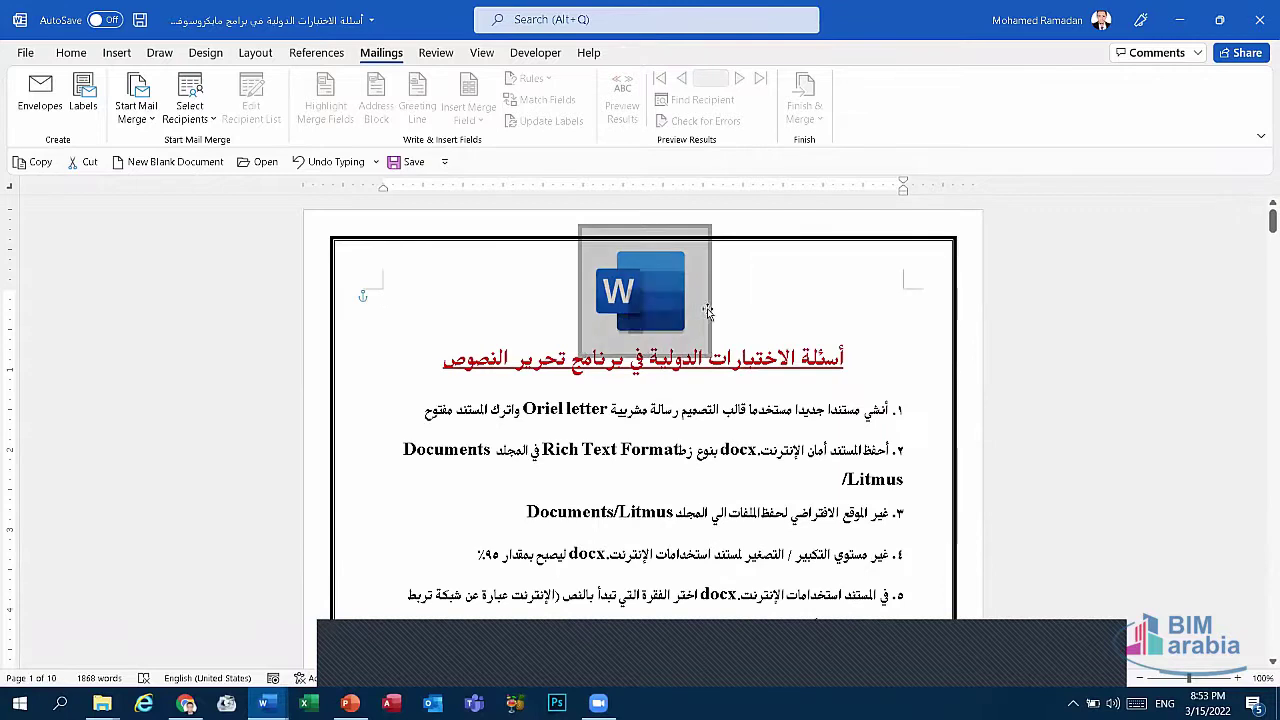
{"action": "left_click", "coordinate": [705, 312]}
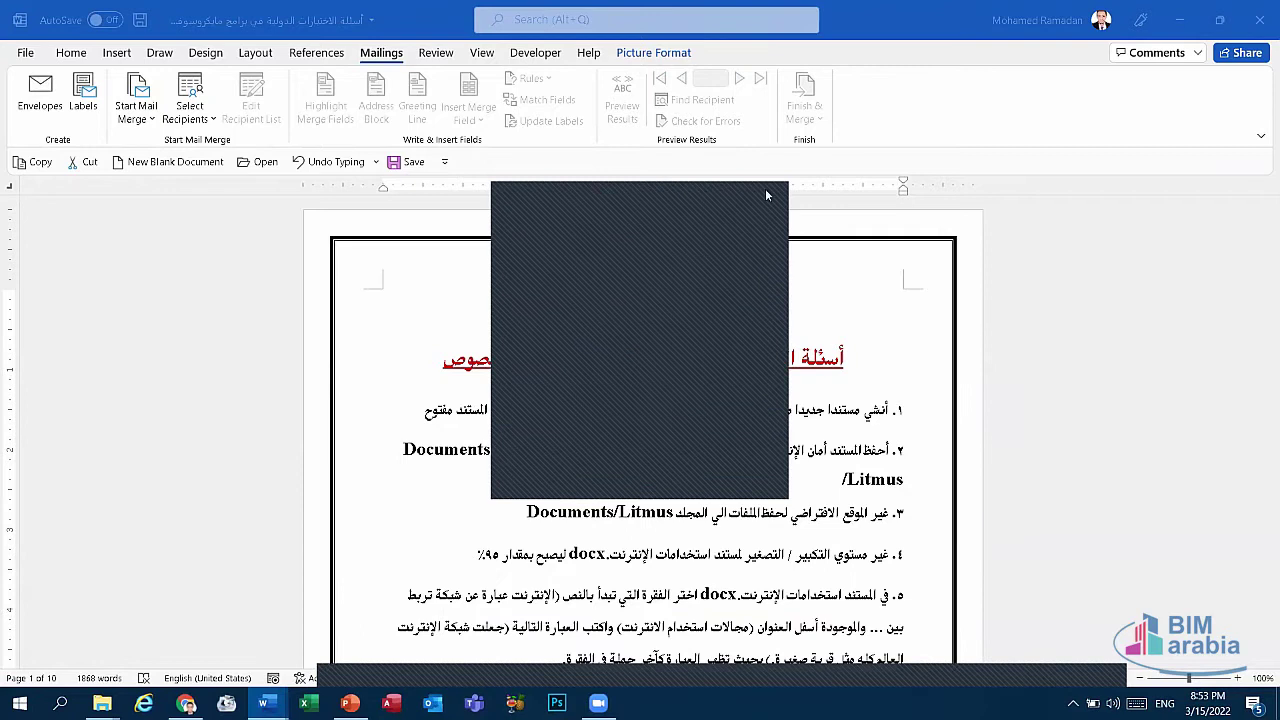
{"action": "left_click", "coordinate": [600, 449]}
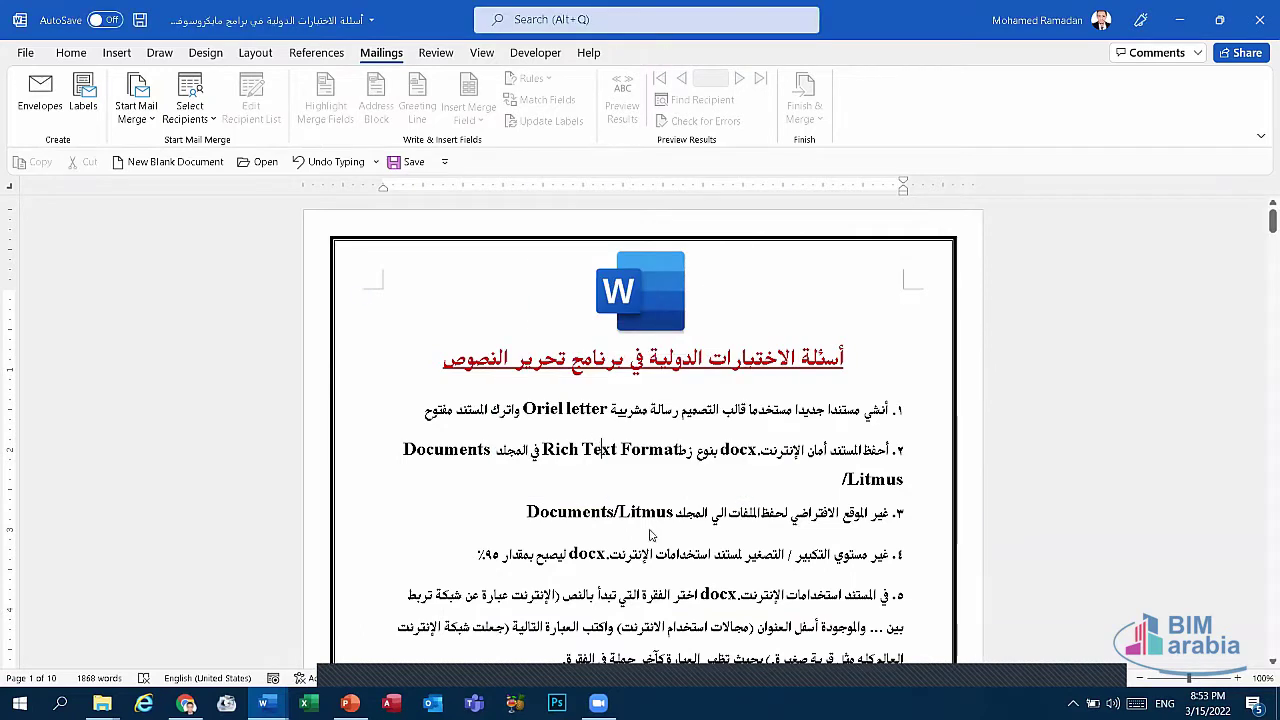
{"action": "scroll", "coordinate": [649, 535], "scroll_direction": "down", "scroll_amount": 3}
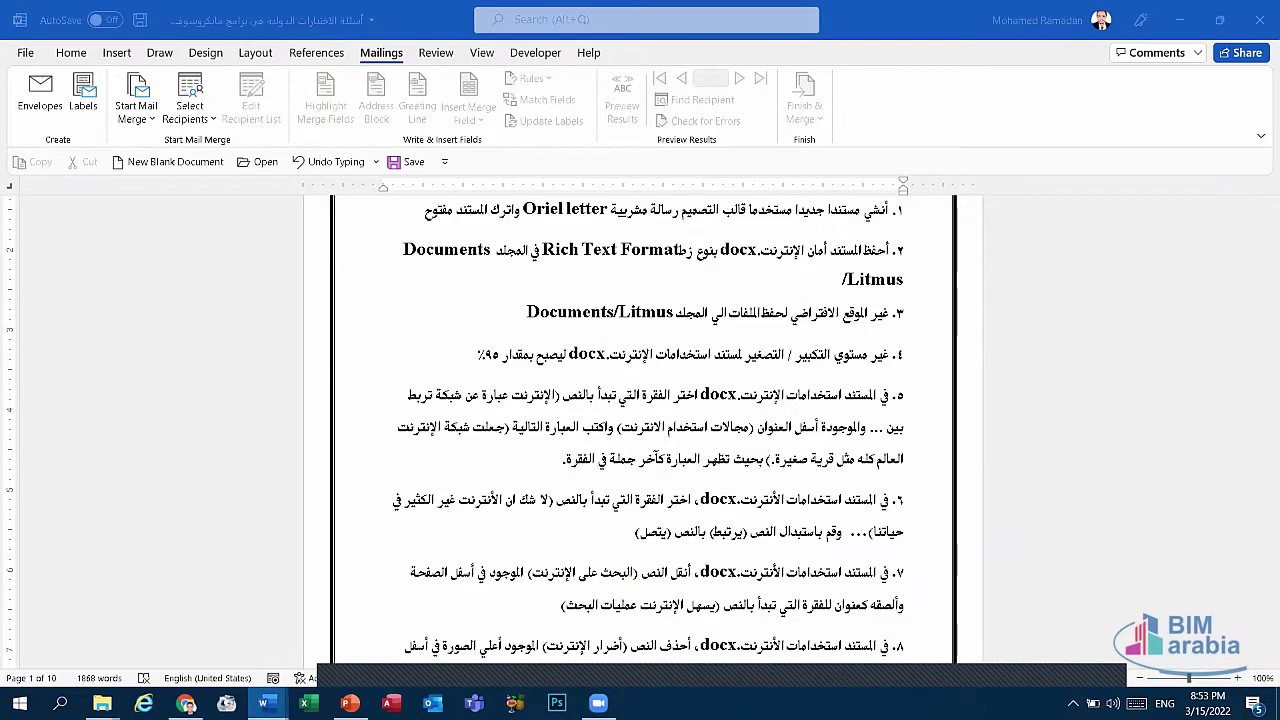
{"action": "left_click", "coordinate": [321, 643]}
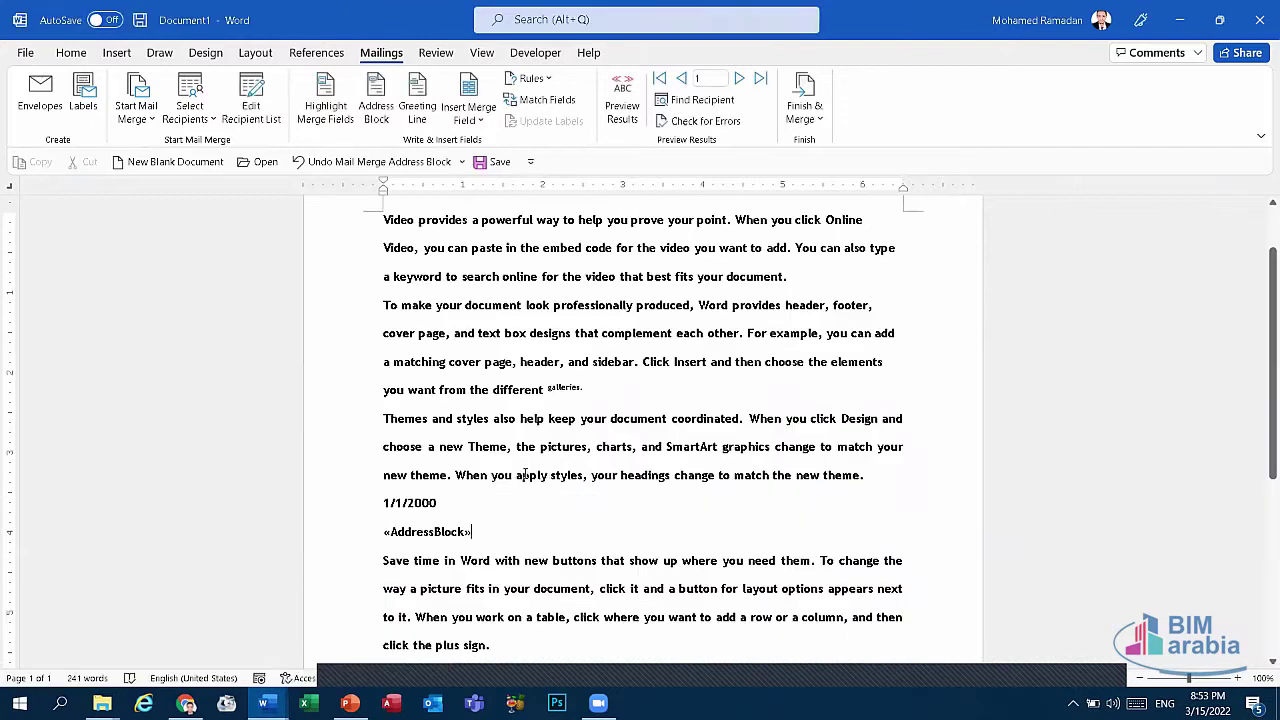
{"action": "left_click_drag", "start_coordinate": [524, 475], "coordinate": [516, 476]}
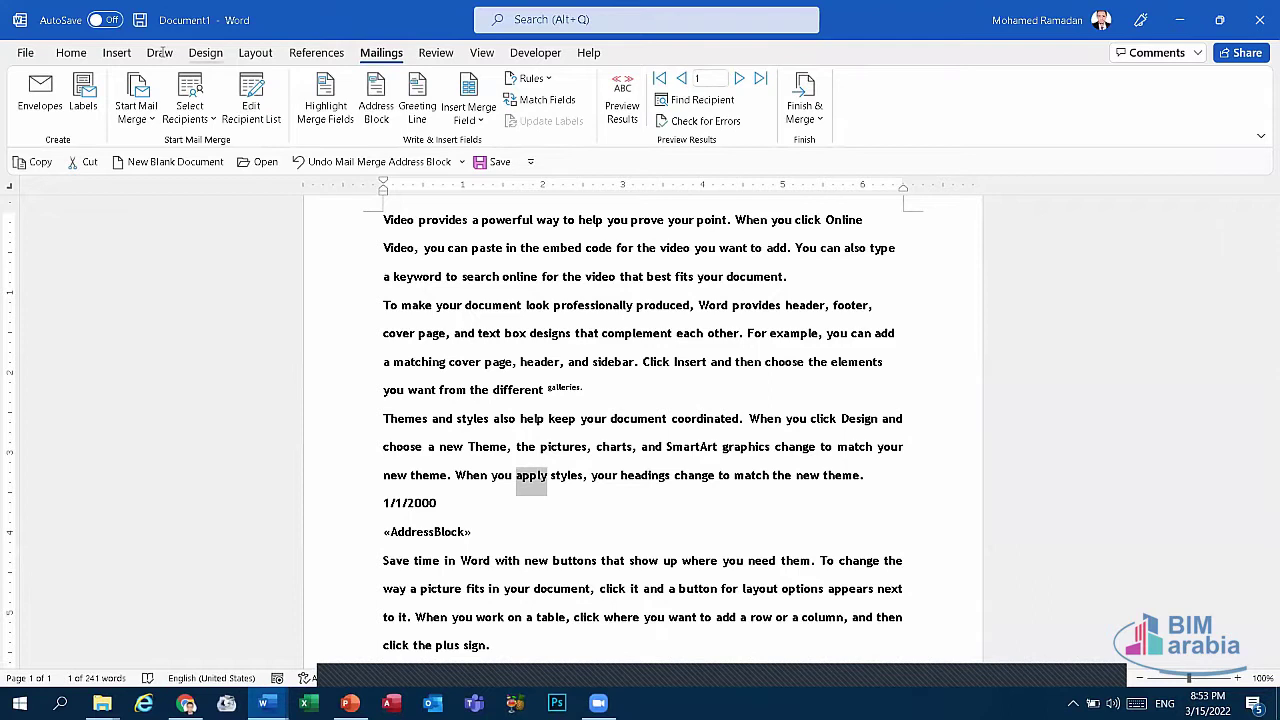
{"action": "left_click", "coordinate": [127, 54]}
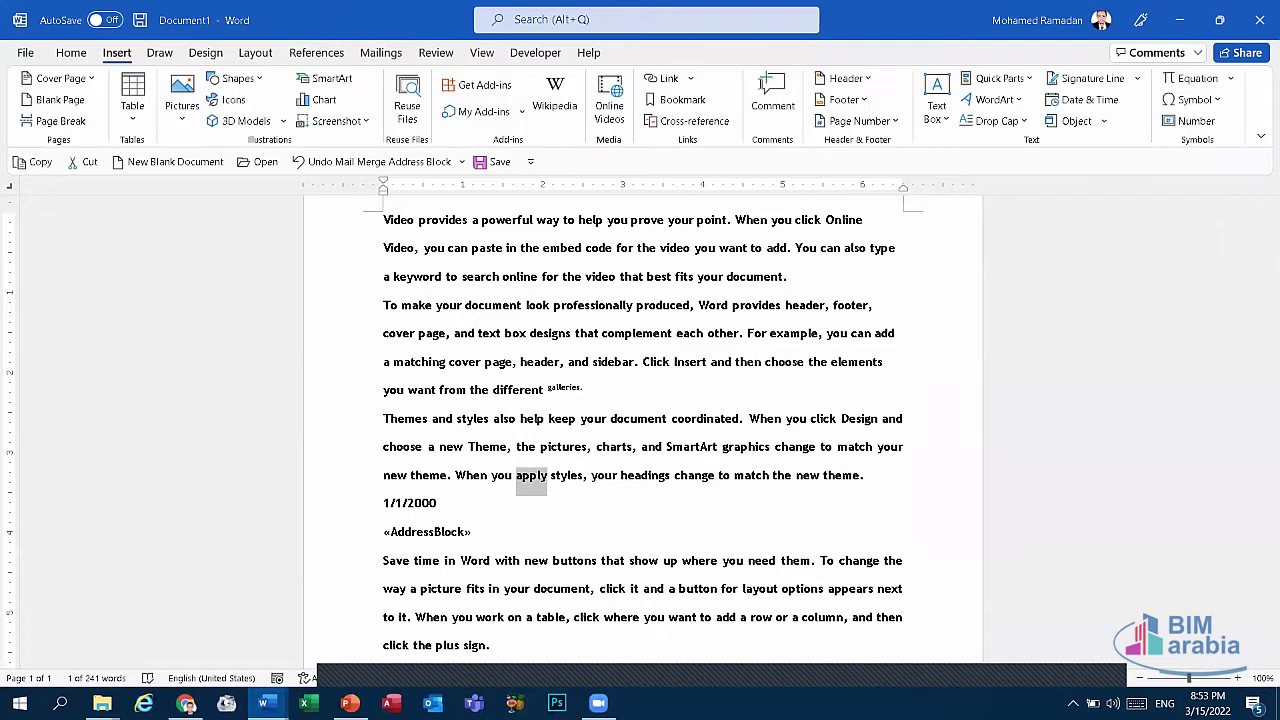
Add a comment on the word 'apply' and check the print preview.
{"action": "left_click", "coordinate": [772, 100]}
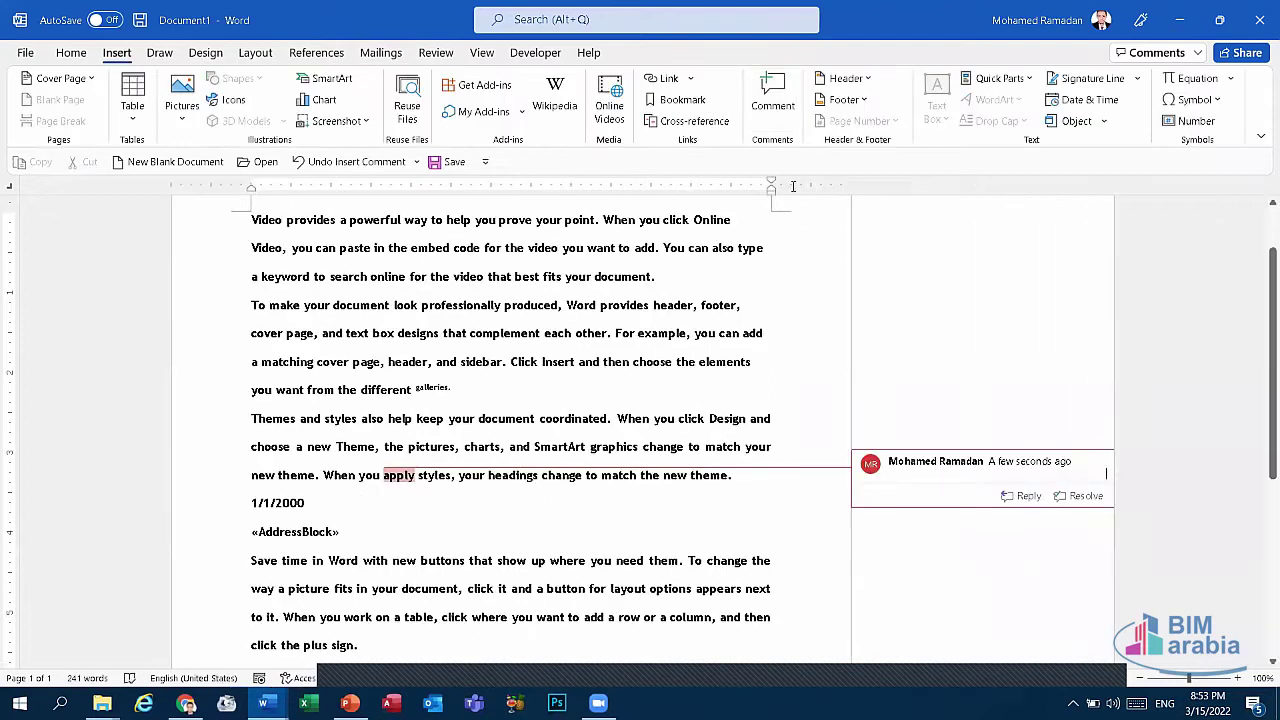
{"action": "left_click", "coordinate": [25, 53]}
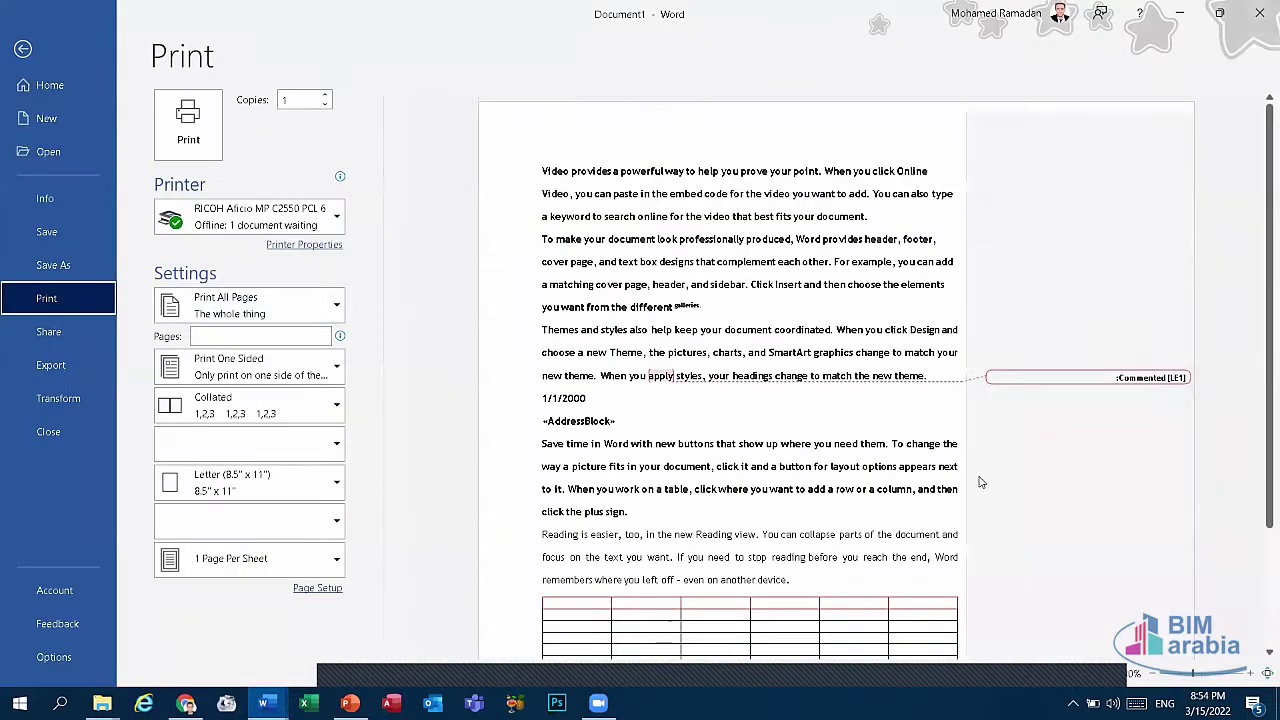
{"action": "scroll", "coordinate": [900, 500], "scroll_direction": "down", "scroll_amount": 3}
{"action": "scroll", "coordinate": [871, 523], "scroll_direction": "down", "scroll_amount": 1}
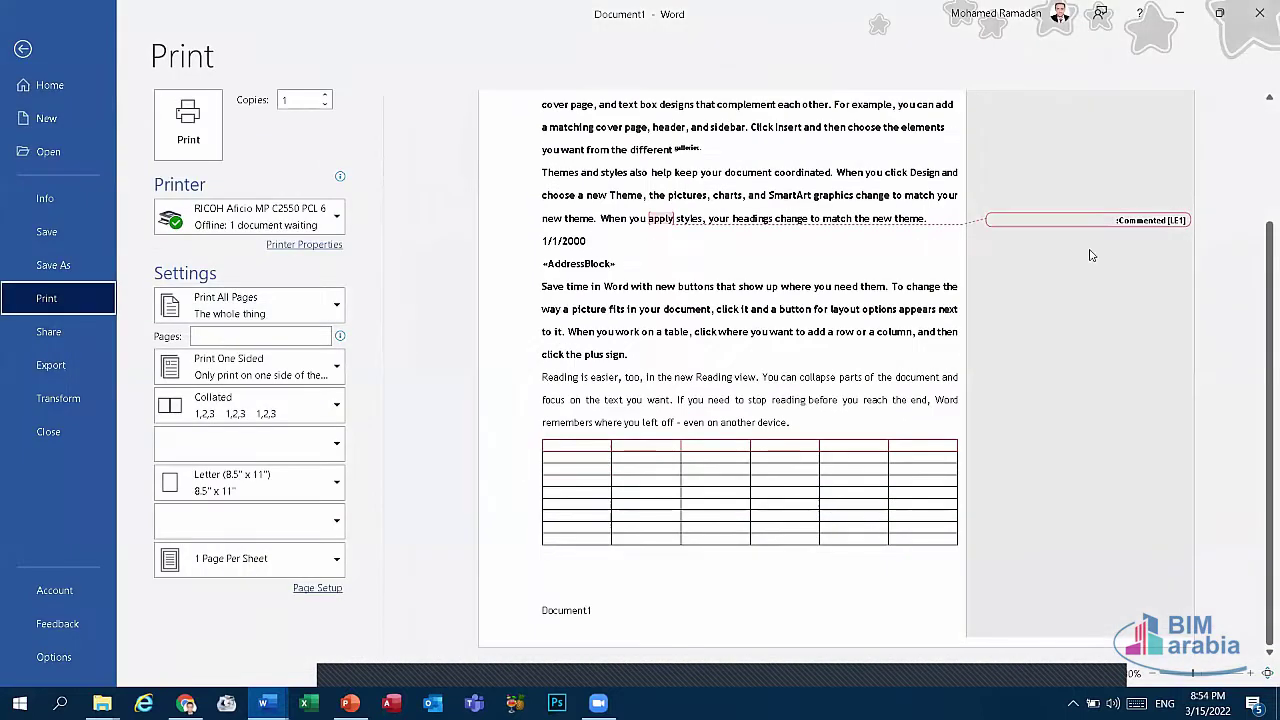
{"action": "key", "text": "Escape"}
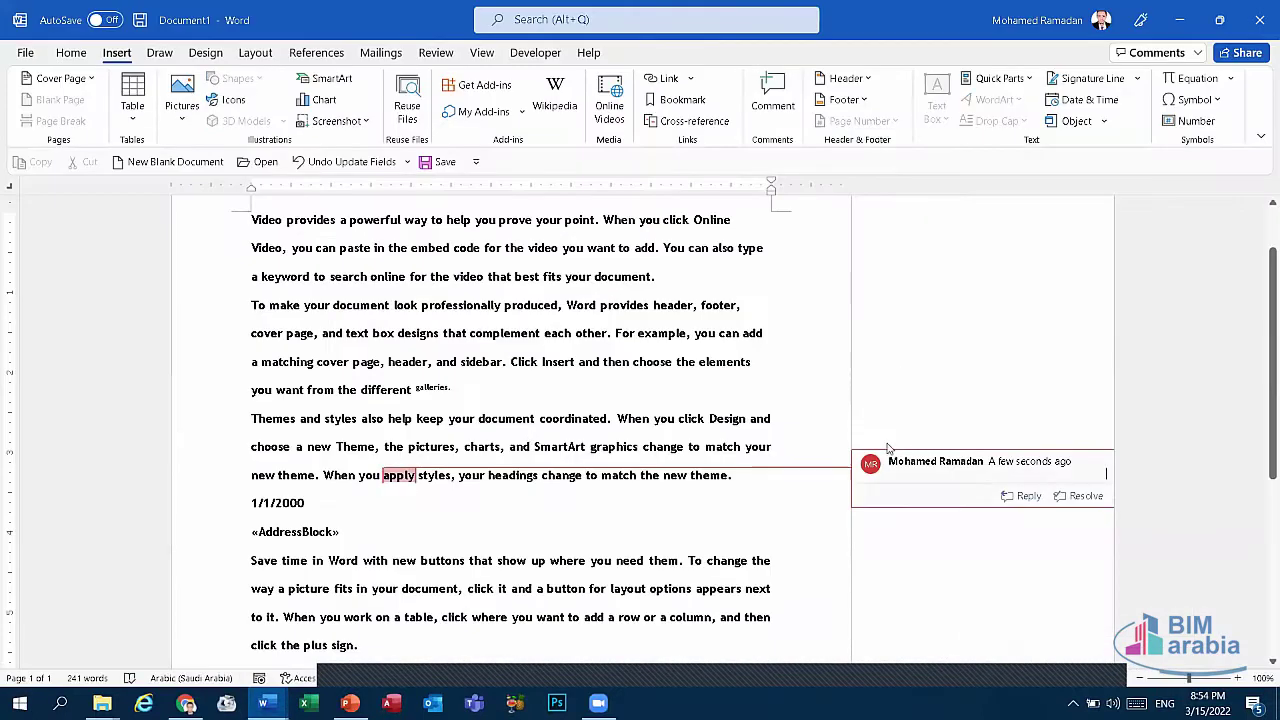
Mark the comment on 'apply' as resolved and check the print preview again.
{"action": "left_click", "coordinate": [1077, 499]}
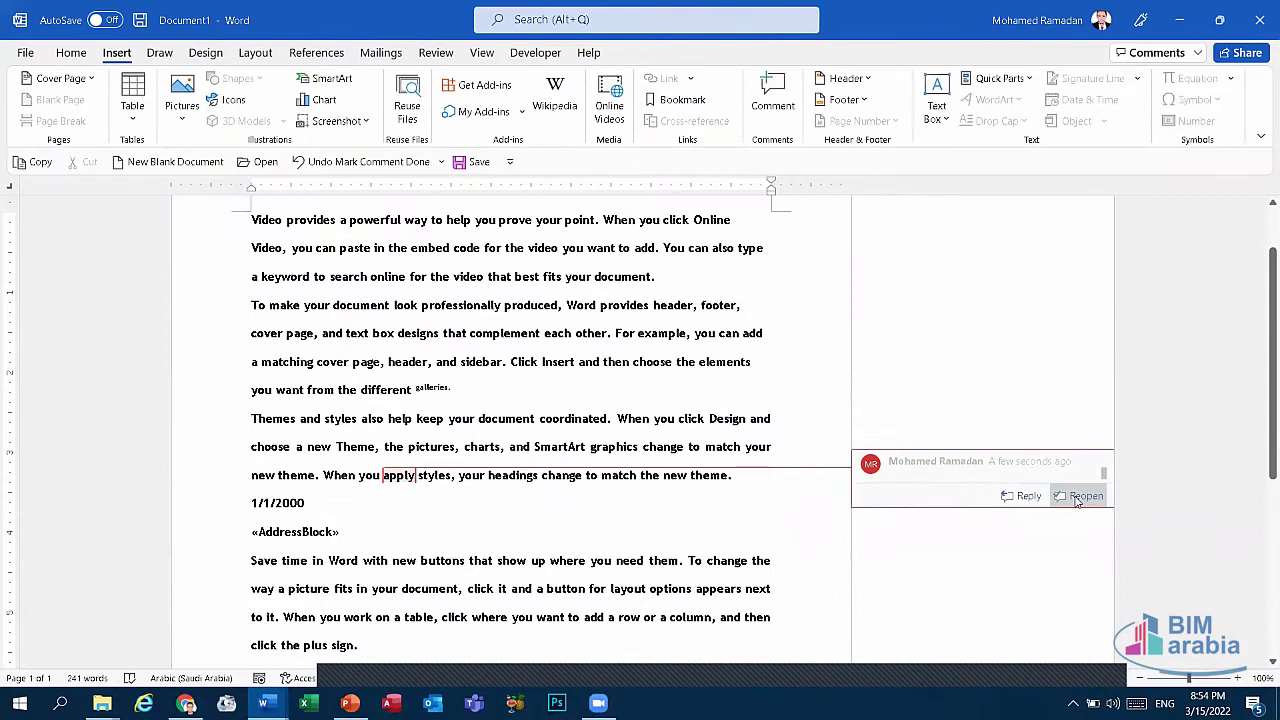
{"action": "left_click", "coordinate": [25, 52]}
{"action": "left_click", "coordinate": [46, 299]}
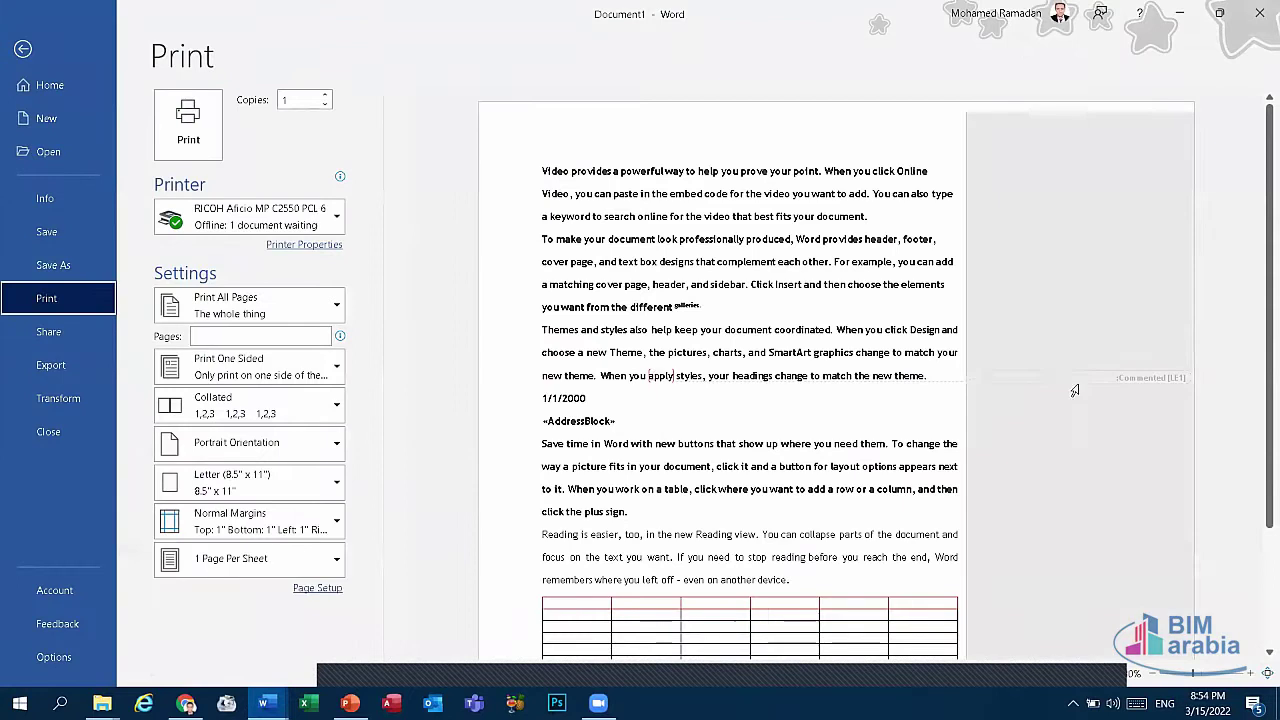
{"action": "left_click", "coordinate": [39, 54]}
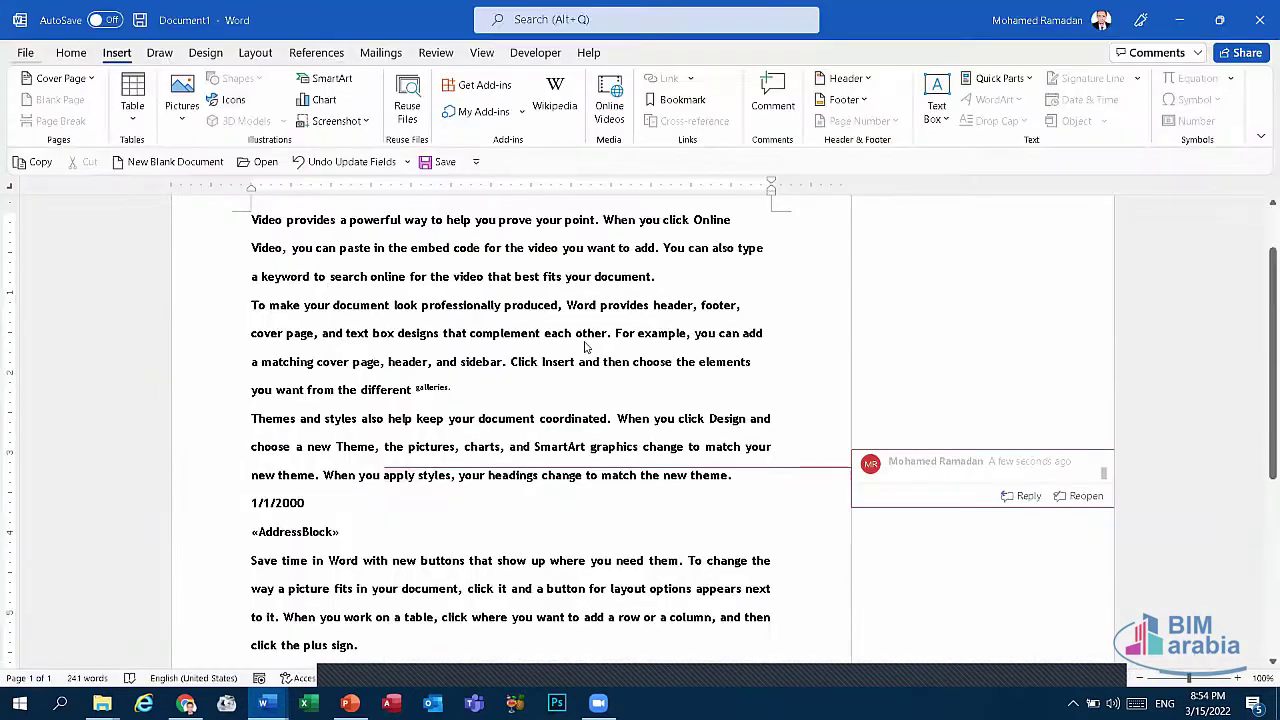
{"action": "left_click", "coordinate": [435, 52]}
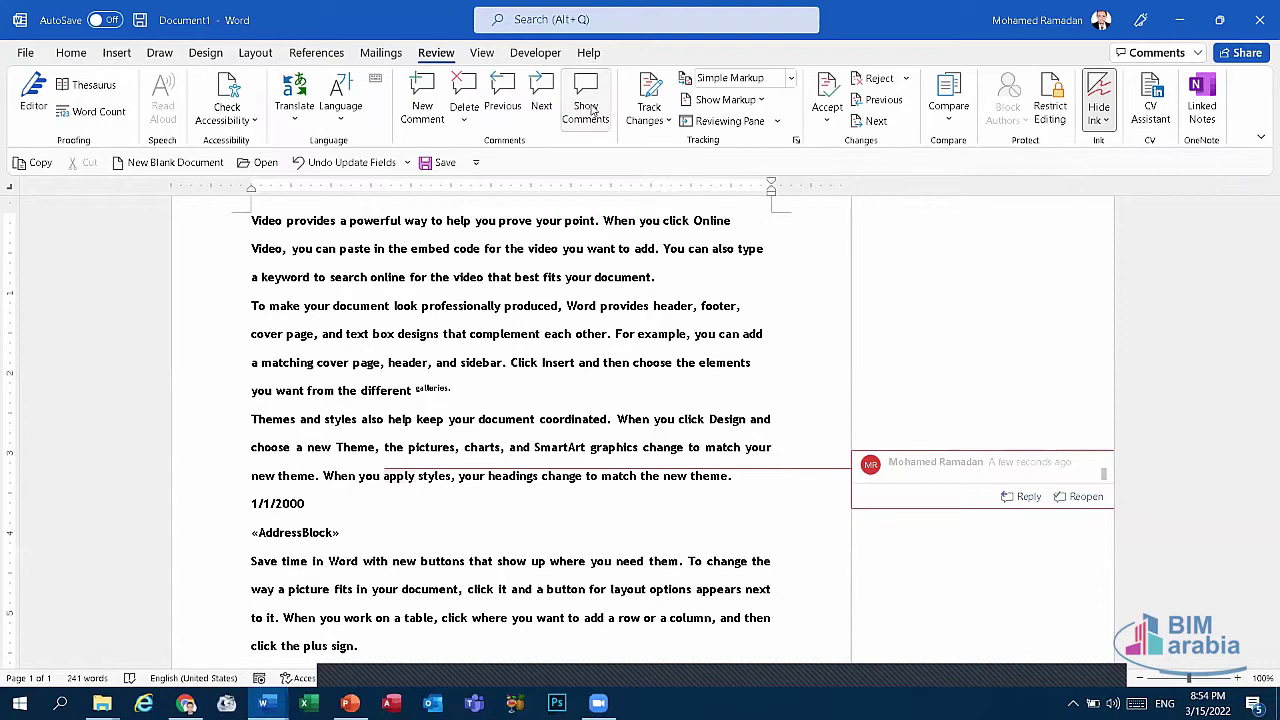
Reselect the word 'apply' and toggle the comments pane on and off.
{"action": "left_click", "coordinate": [591, 112]}
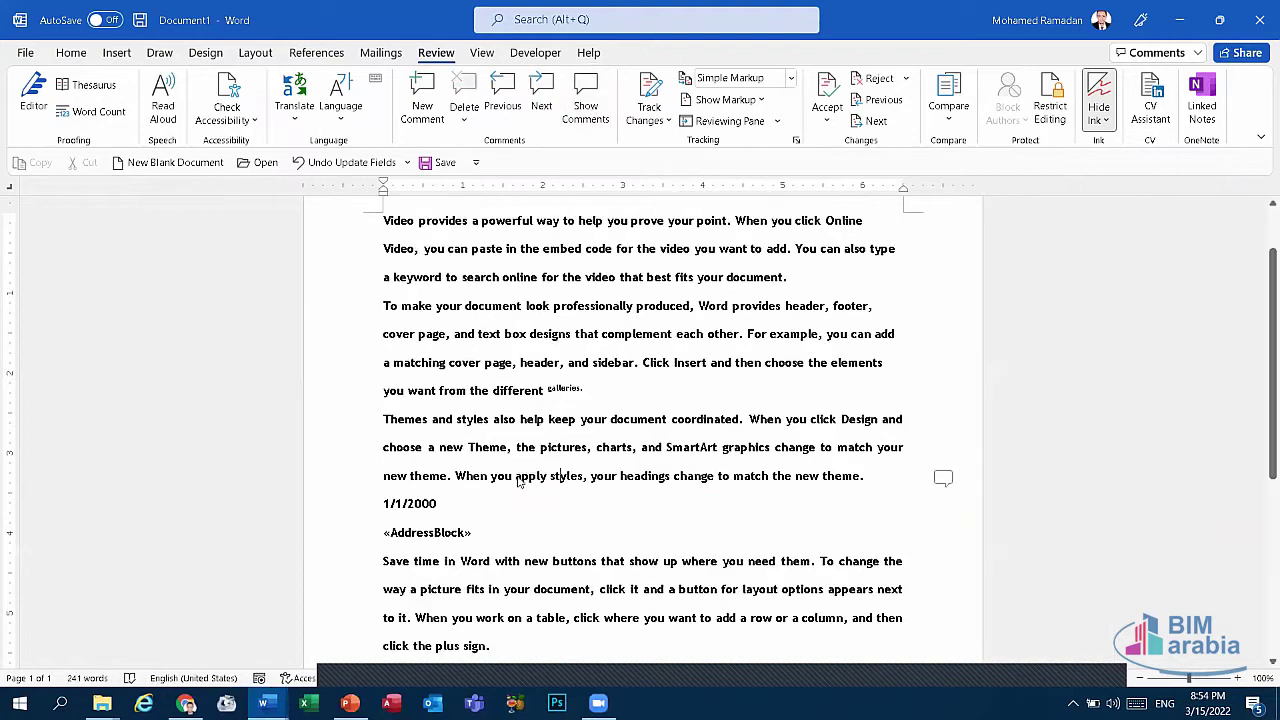
{"action": "left_click_drag", "start_coordinate": [515, 478], "coordinate": [550, 484]}
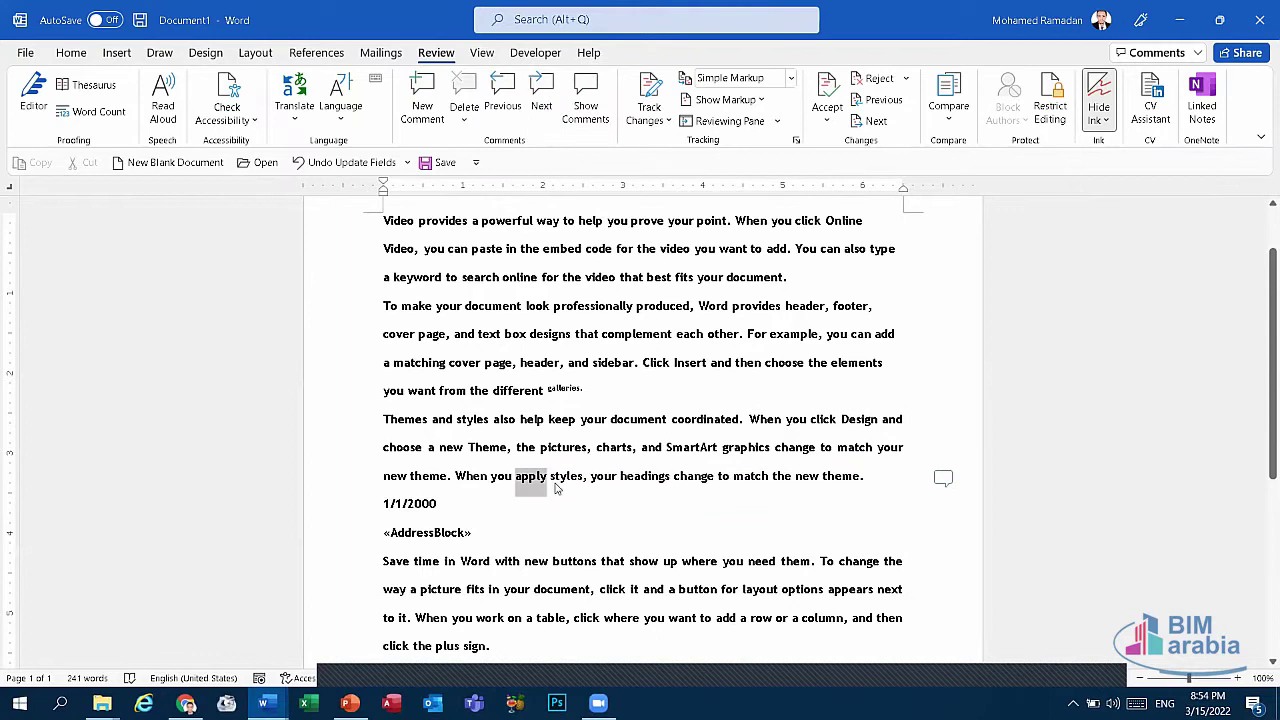
{"action": "left_click", "coordinate": [586, 112]}
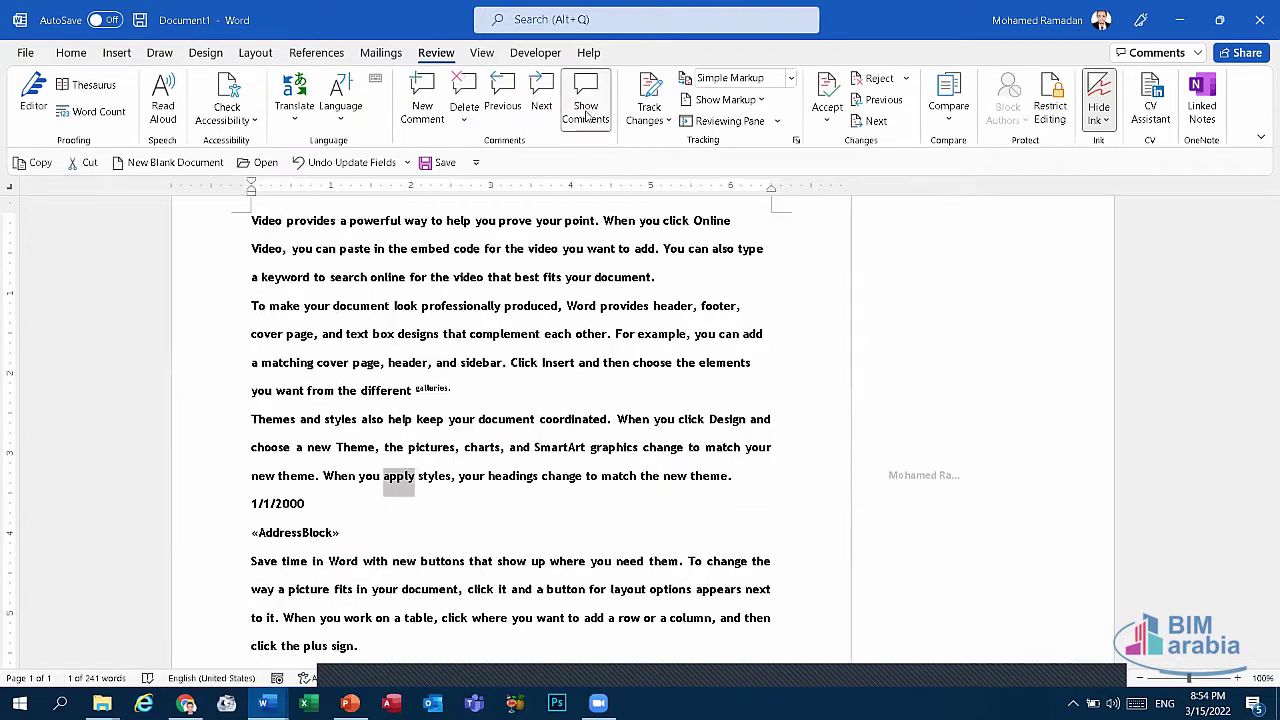
{"action": "left_click", "coordinate": [586, 112]}
{"action": "left_click", "coordinate": [586, 112]}
{"action": "left_click", "coordinate": [586, 112]}
{"action": "left_click", "coordinate": [586, 112]}
{"action": "left_click", "coordinate": [586, 112]}
{"action": "left_click", "coordinate": [588, 115]}
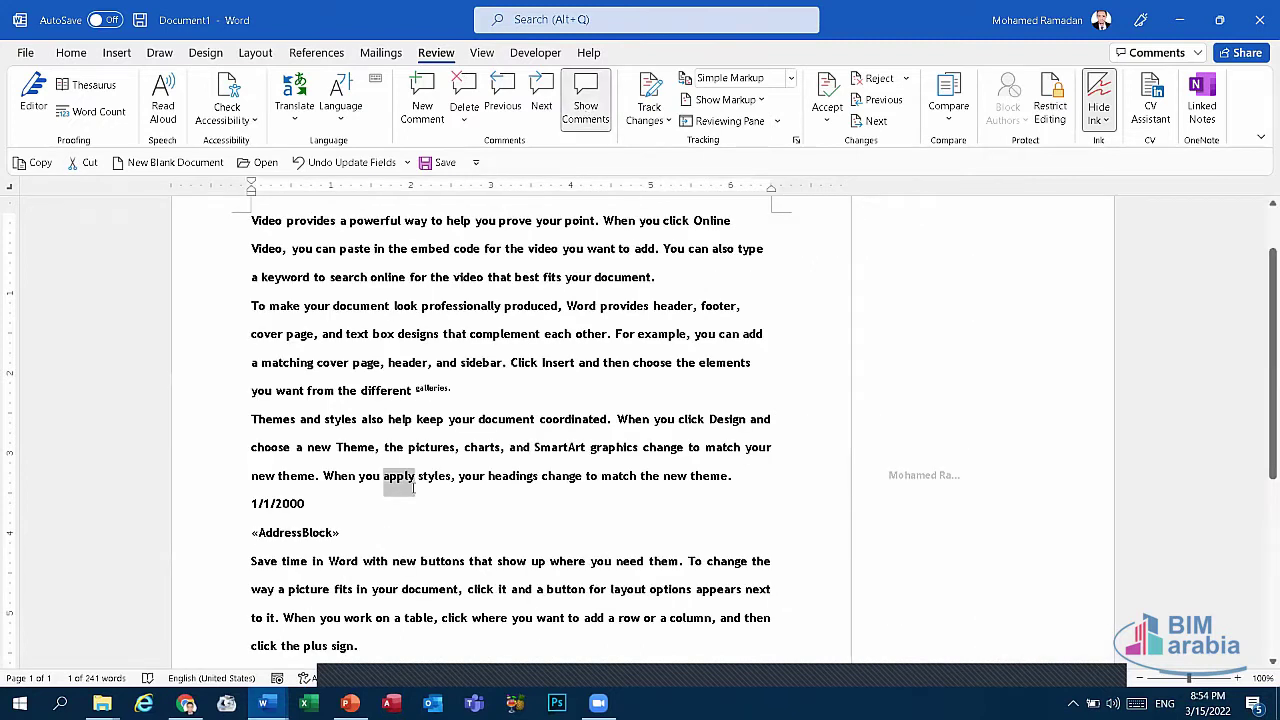
Switch Display for Review to No Markup using the Alt+R, T, D shortcuts.
{"action": "key", "text": "alt+r"}
{"action": "key", "text": "t"}
{"action": "key", "text": "d"}
{"action": "key", "text": "Up"}
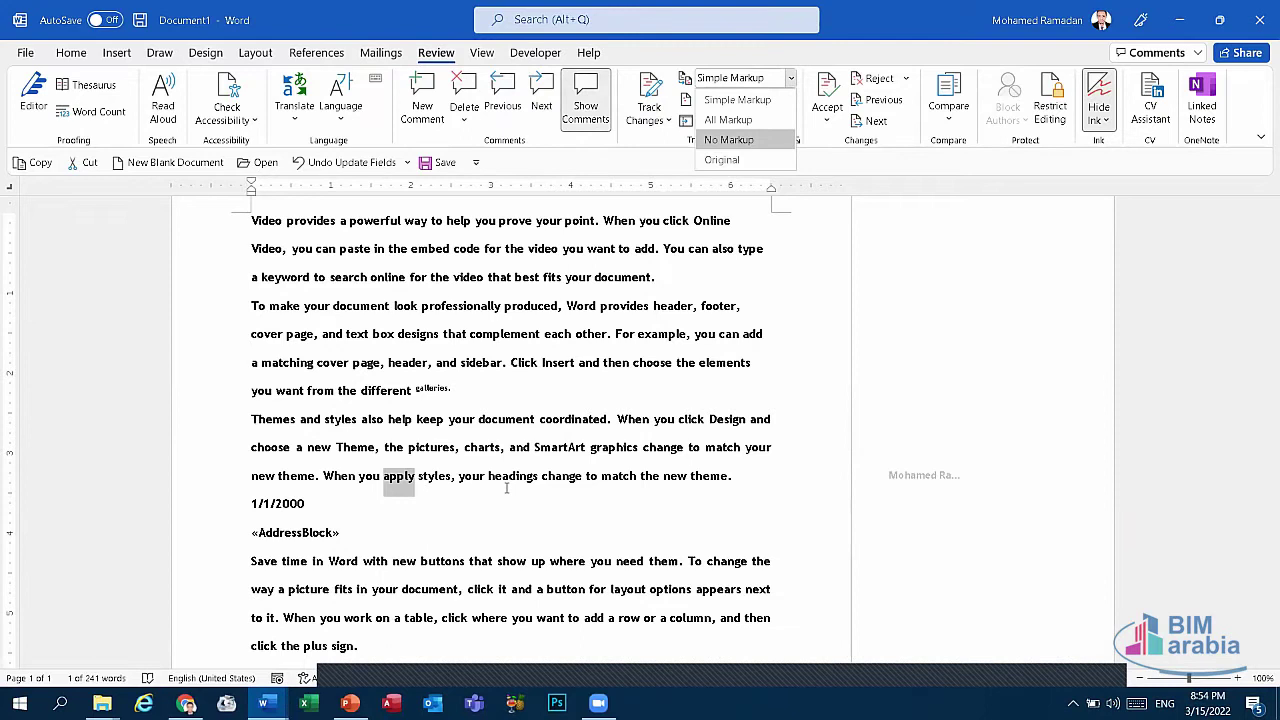
{"action": "key", "text": "Return"}
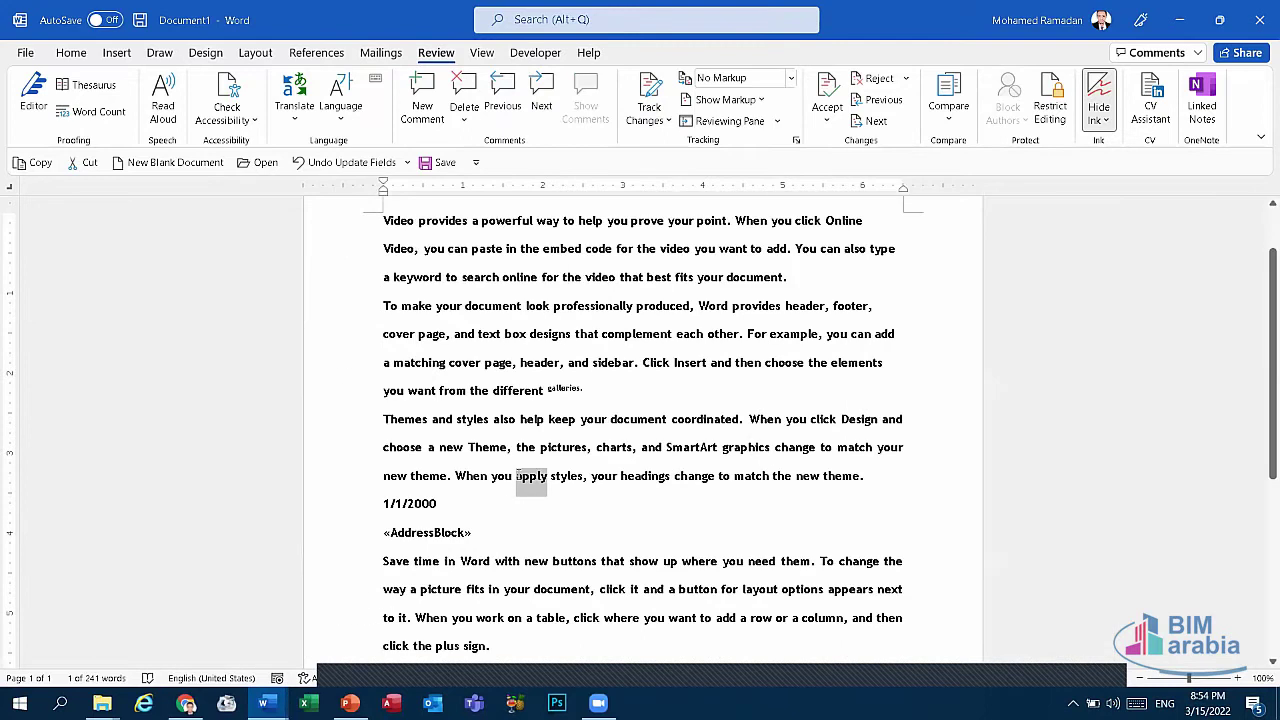
Comment on 'apply' with the Arabic text 'شسيبشسيبشسيب' in Simple Markup view.
{"action": "key", "text": "Right"}
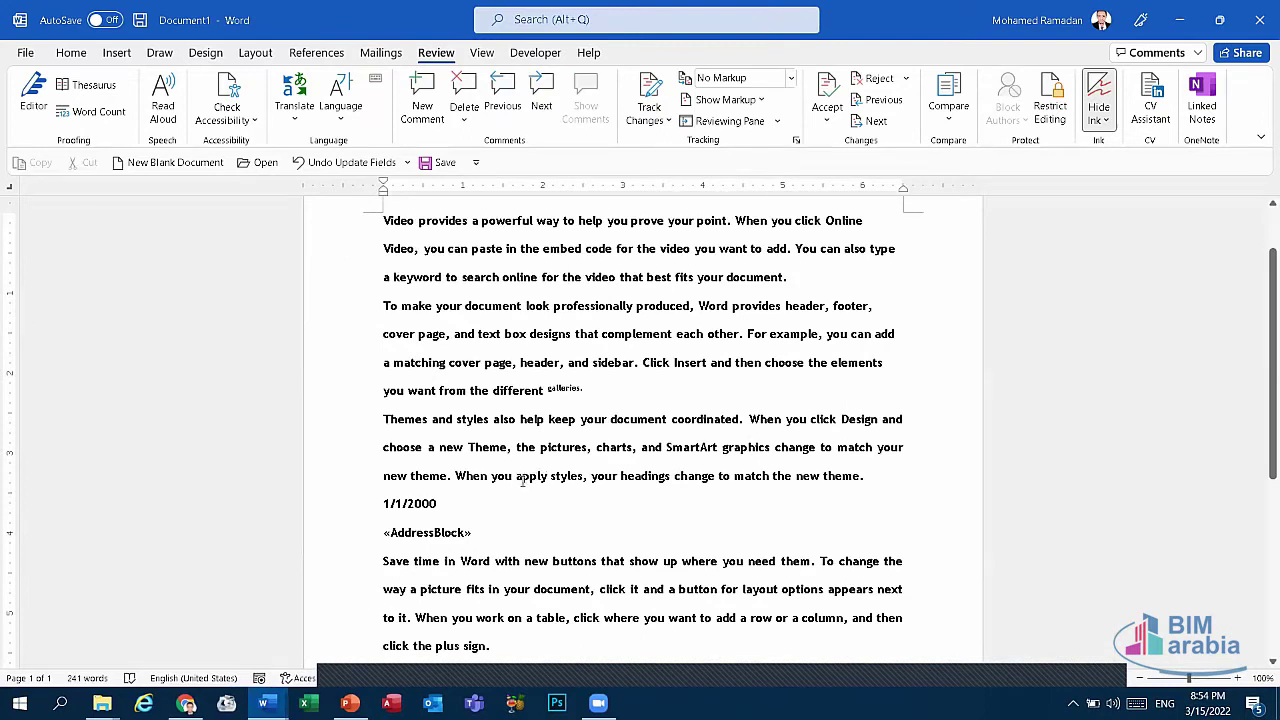
{"action": "key", "text": "shift+Left"}
{"action": "key", "text": "shift+Left"}
{"action": "key", "text": "shift+Left"}
{"action": "key", "text": "shift+Left"}
{"action": "key", "text": "shift+Left"}
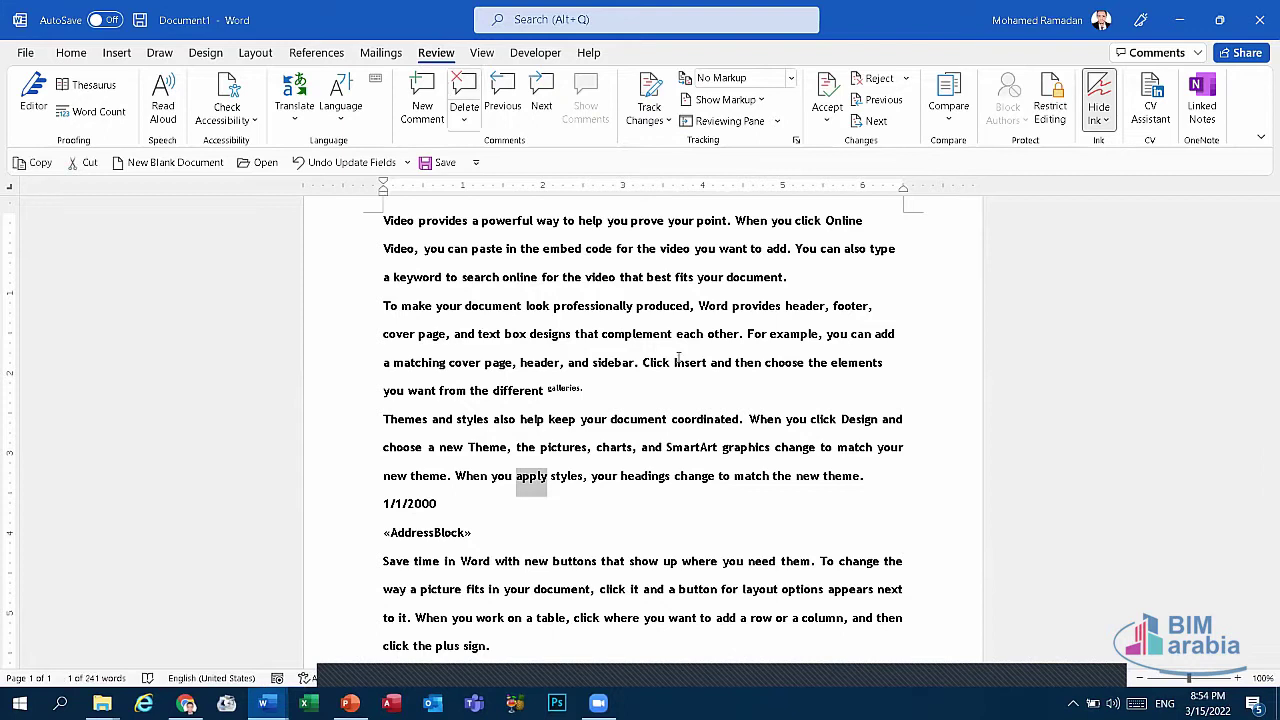
{"action": "left_click", "coordinate": [422, 100]}
{"action": "left_click", "coordinate": [1265, 487]}
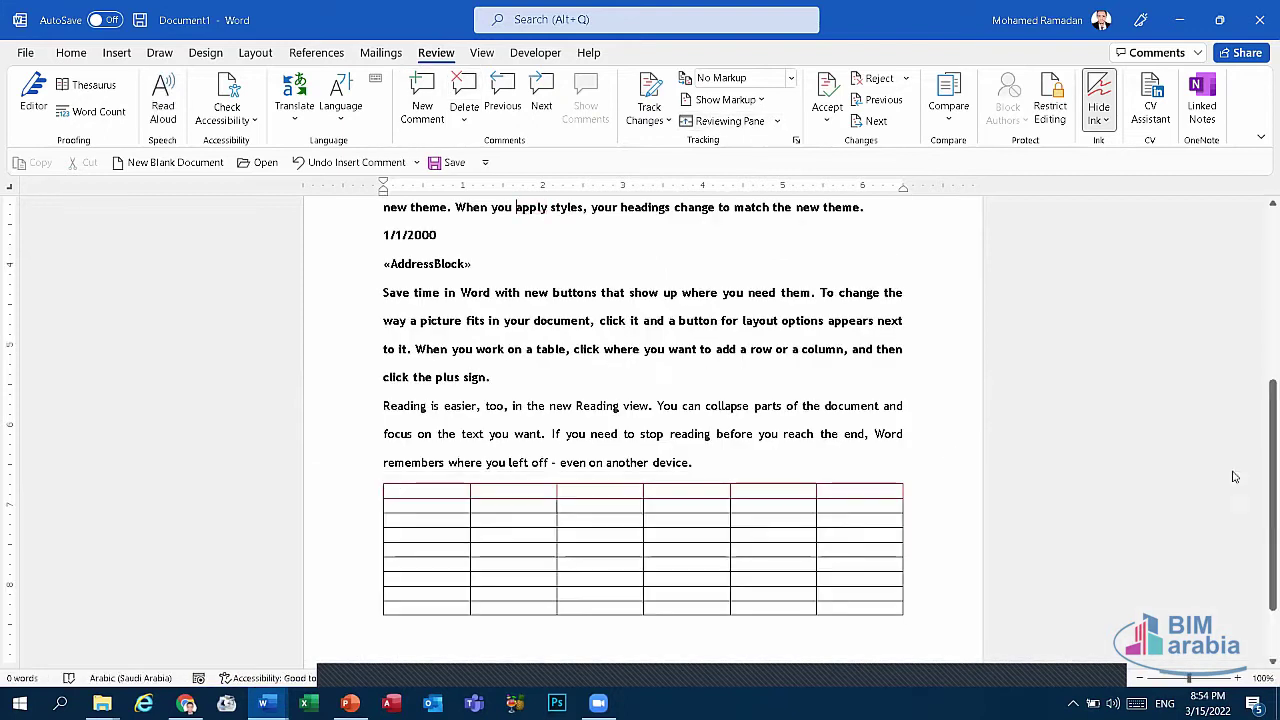
{"action": "left_click", "coordinate": [760, 78]}
{"action": "left_click", "coordinate": [737, 97]}
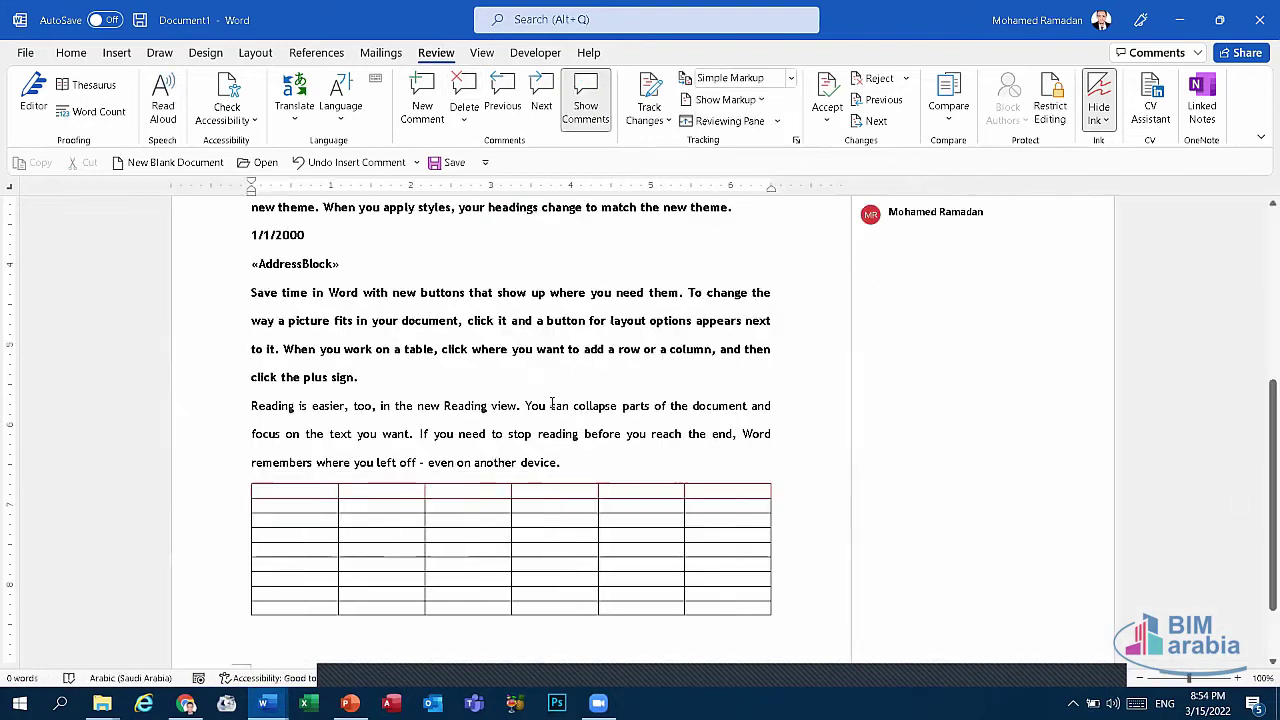
{"action": "left_click", "coordinate": [904, 211]}
{"action": "type", "text": "شسيبشسيبشسيب"}
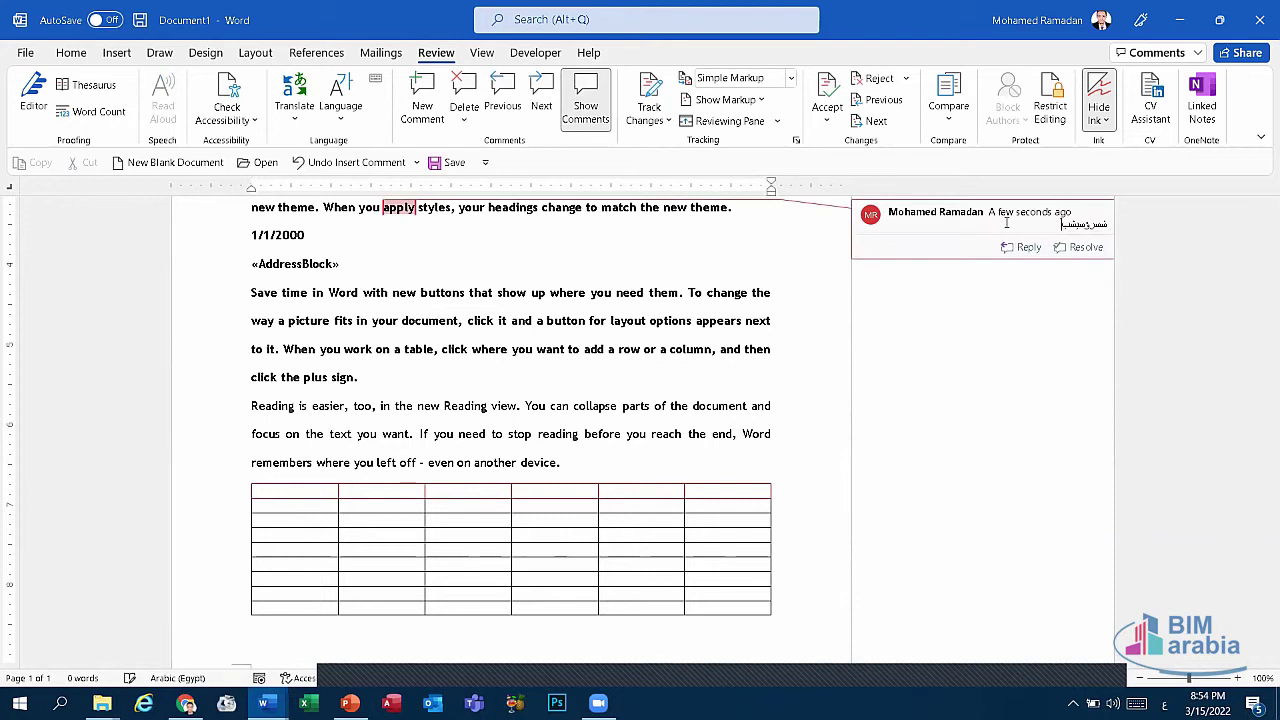
{"action": "left_click", "coordinate": [538, 280]}
Hide the comments, set the display to No Markup, and check the print preview.
{"action": "scroll", "coordinate": [538, 280], "scroll_direction": "up", "scroll_amount": 3}
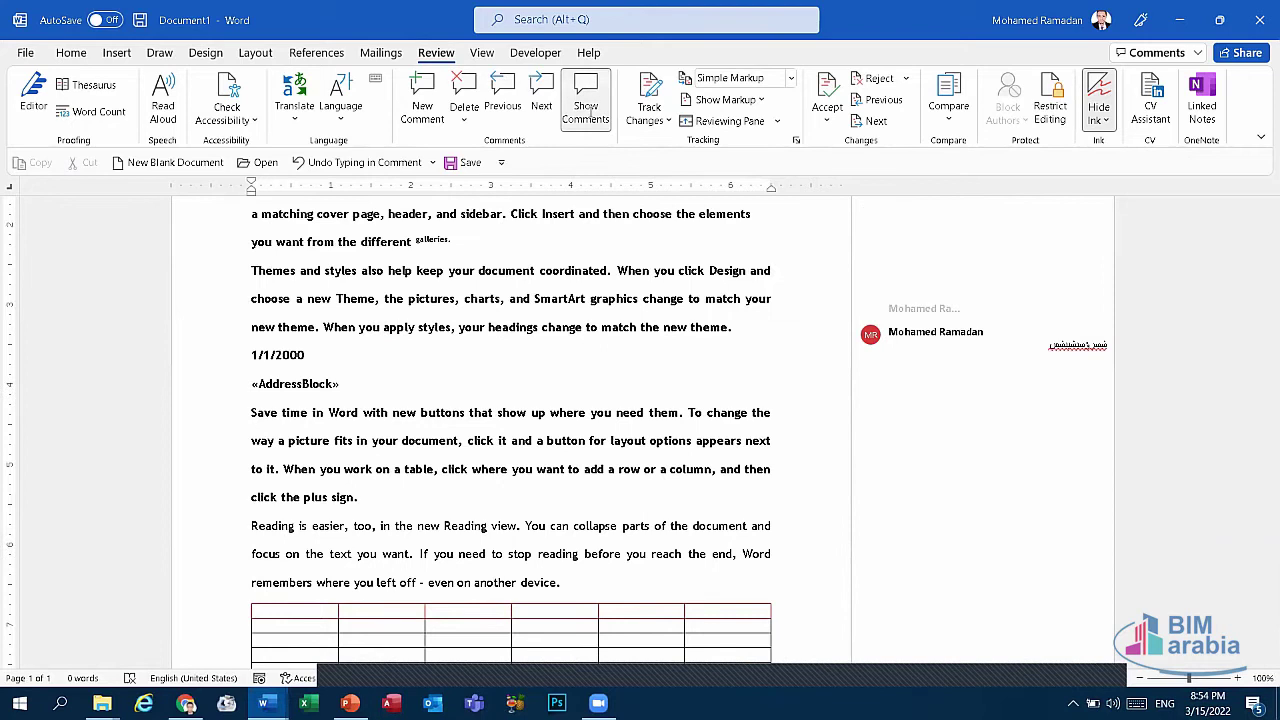
{"action": "left_click", "coordinate": [589, 104]}
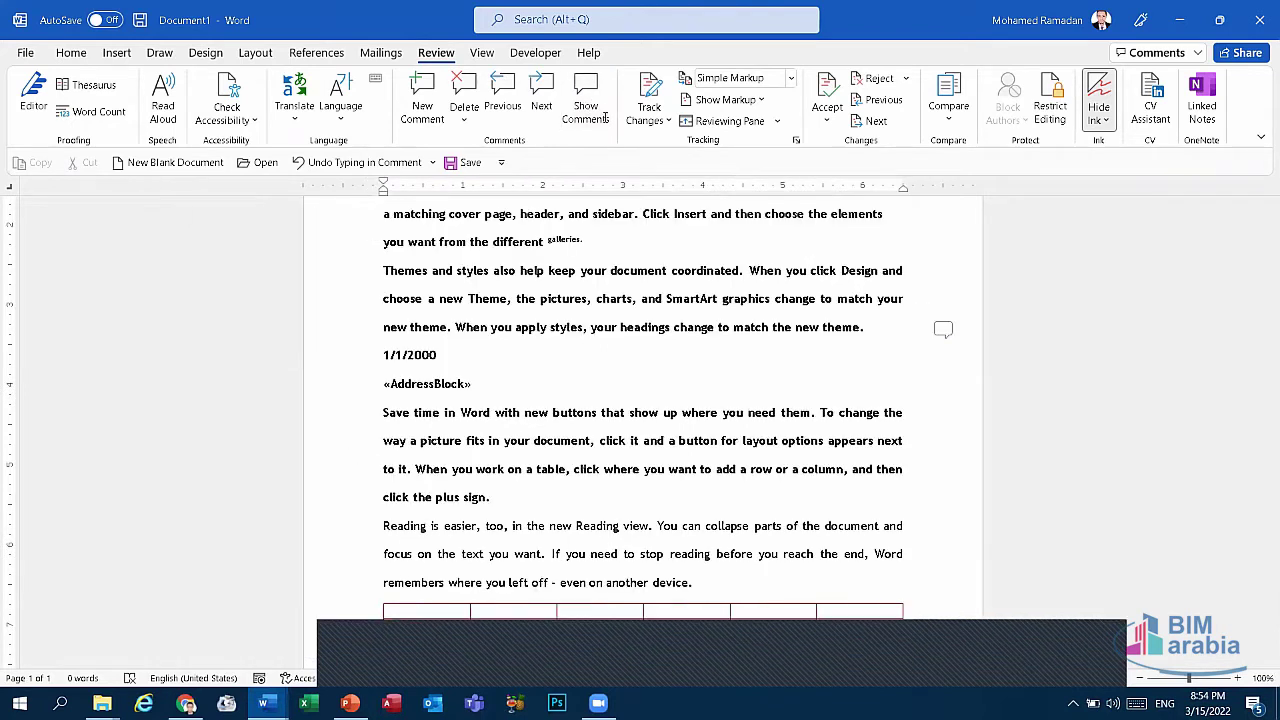
{"action": "left_click", "coordinate": [734, 77]}
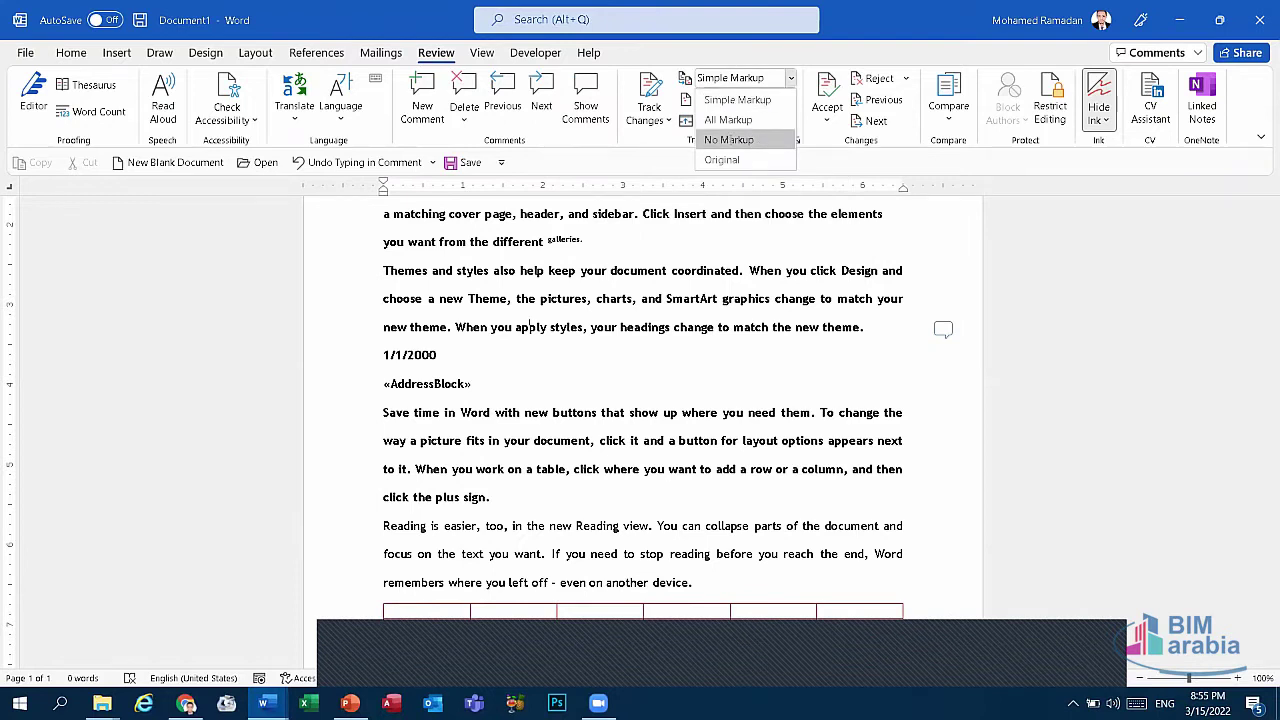
{"action": "left_click", "coordinate": [741, 140]}
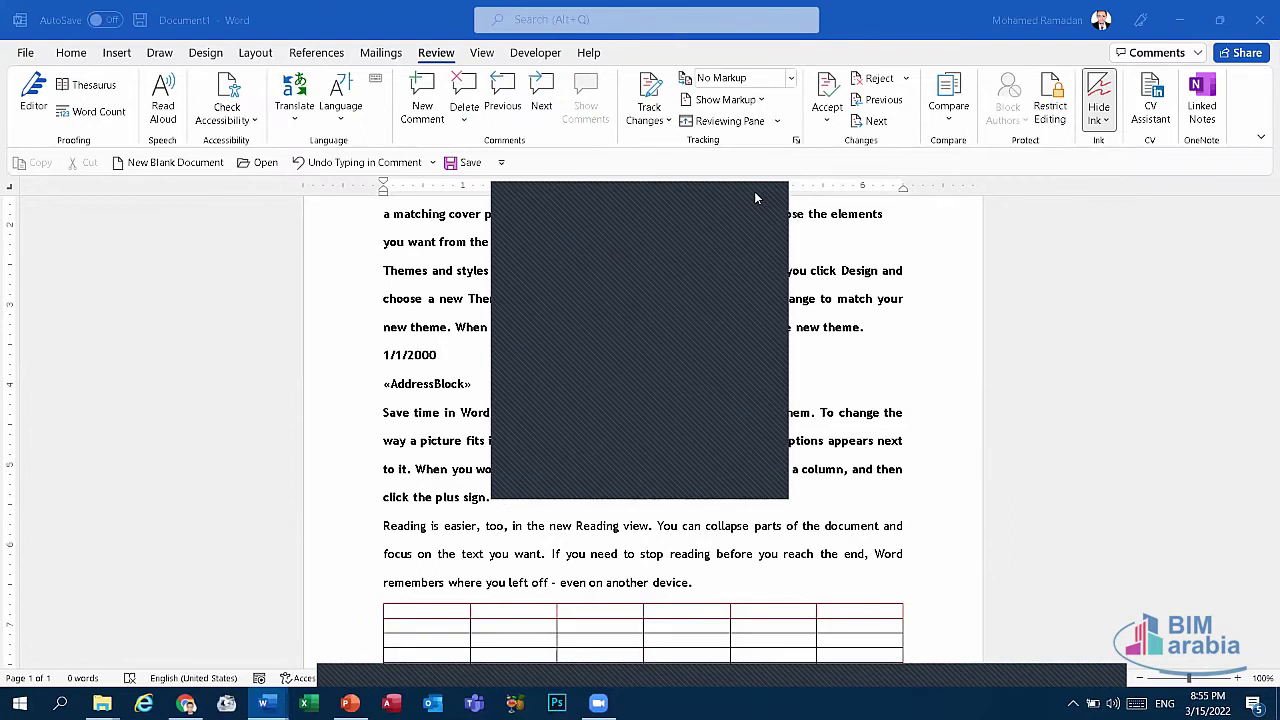
{"action": "left_click", "coordinate": [756, 198]}
{"action": "left_click", "coordinate": [22, 52]}
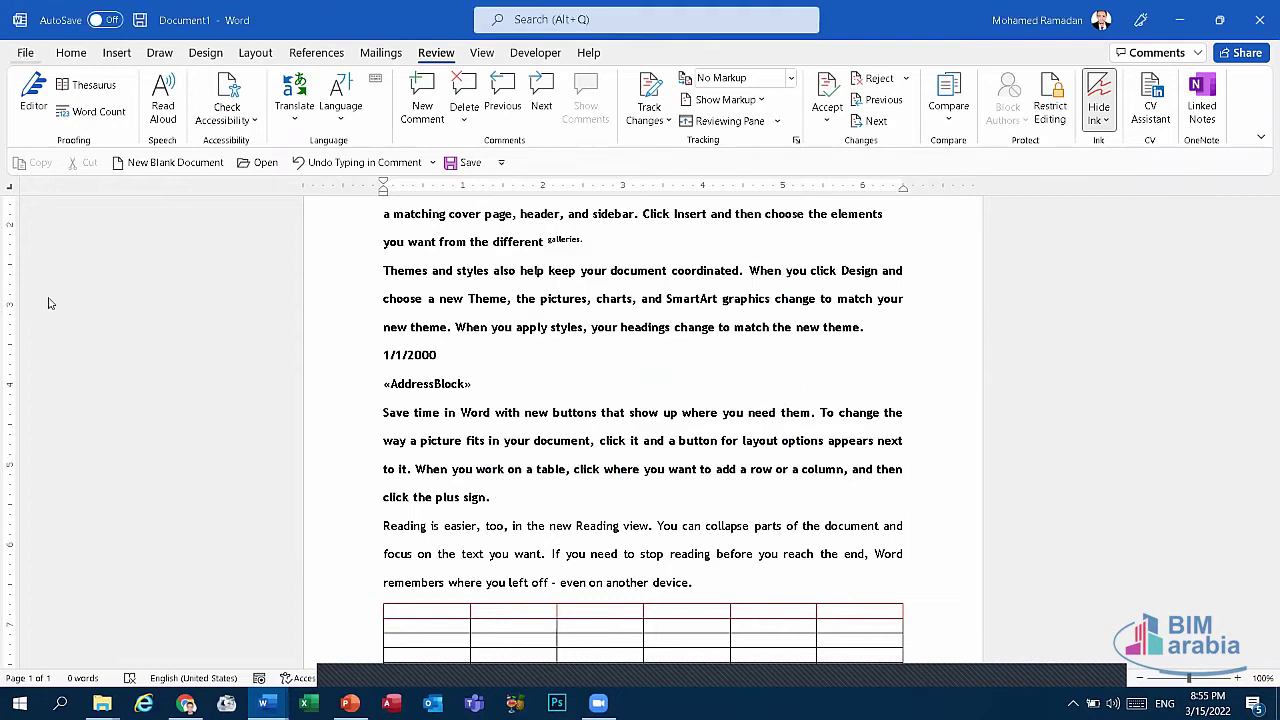
{"action": "left_click", "coordinate": [48, 298]}
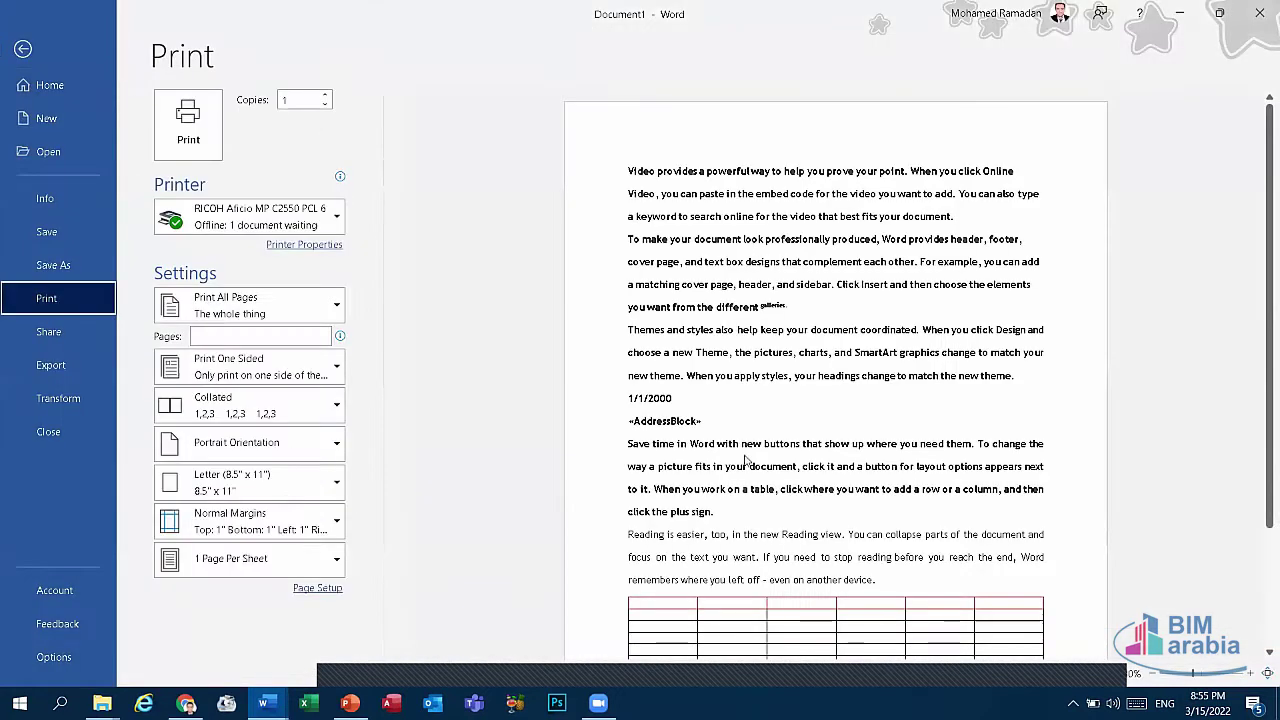
{"action": "left_click", "coordinate": [44, 57]}
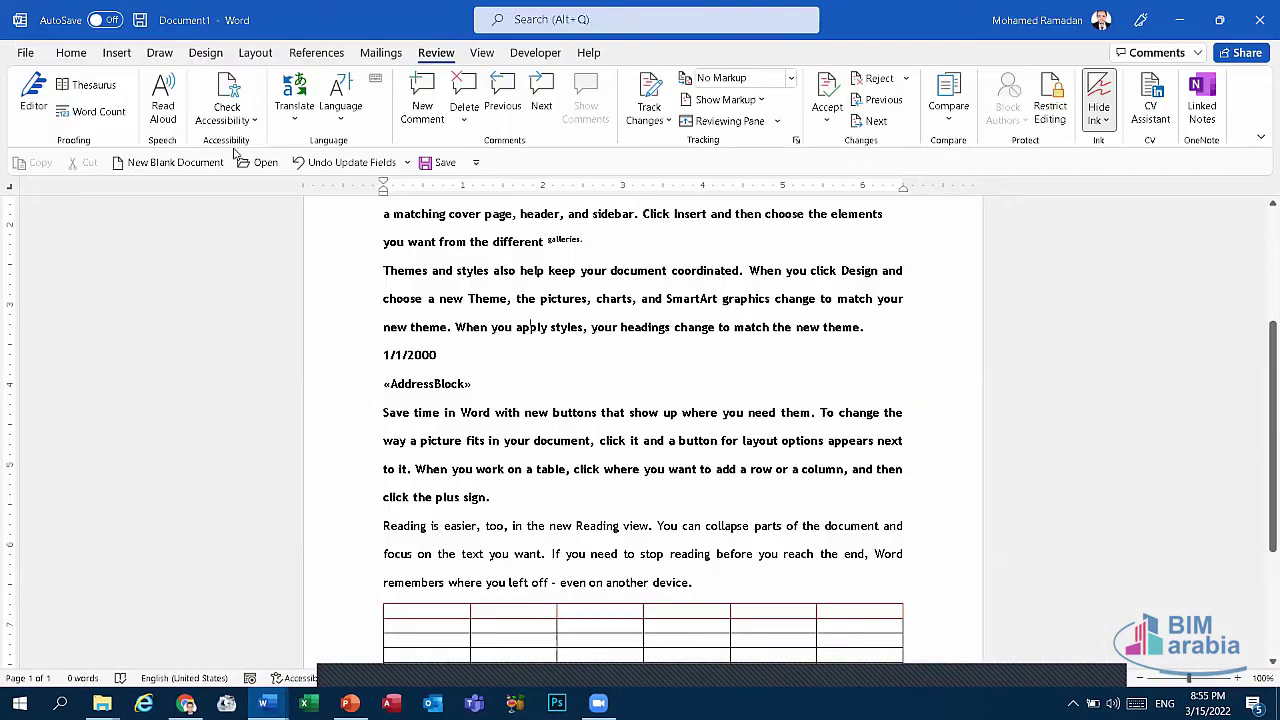
Add a second, empty comment on 'apply' and show comments in Simple Markup.
{"action": "double_click", "coordinate": [516, 338]}
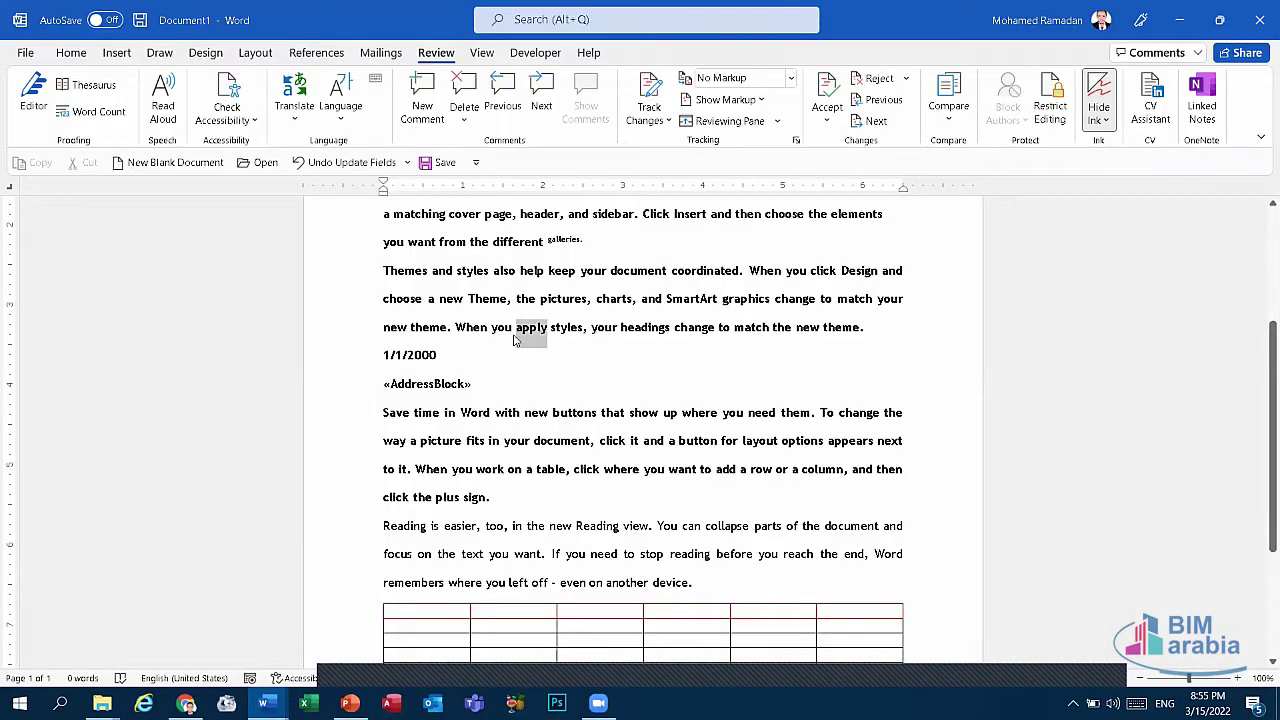
{"action": "left_click", "coordinate": [422, 105]}
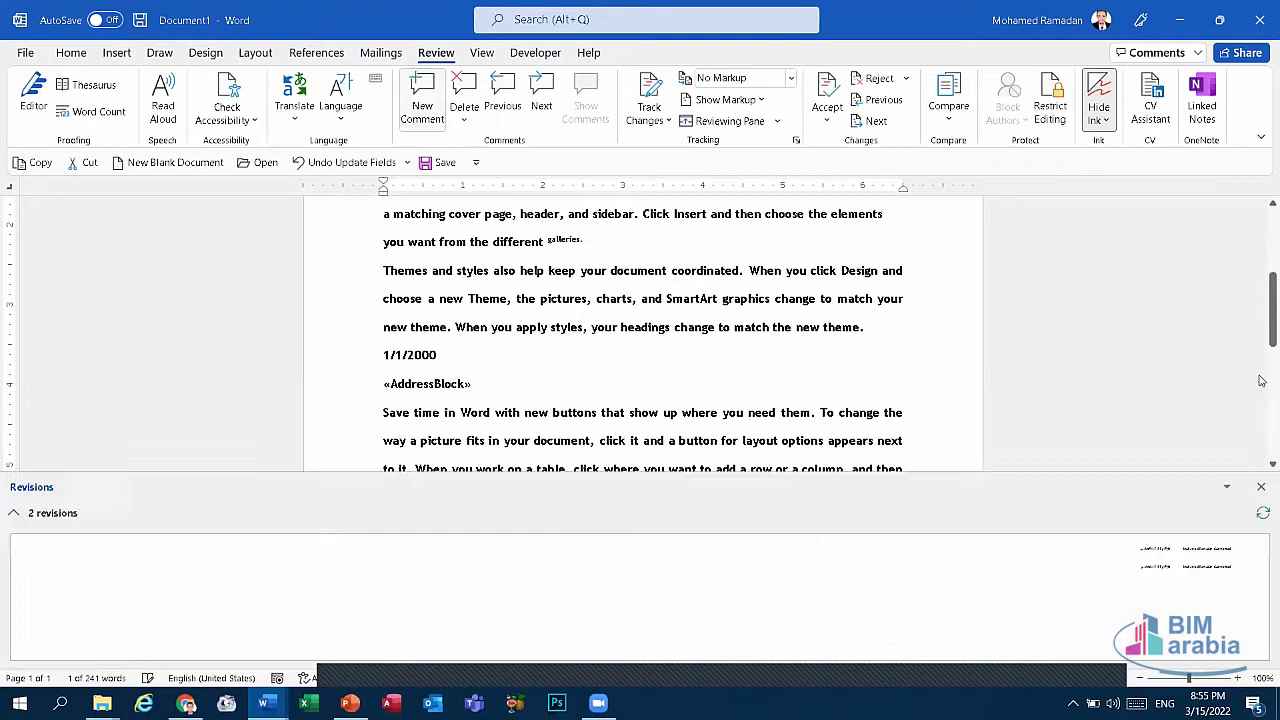
{"action": "left_click", "coordinate": [1261, 487]}
{"action": "left_click", "coordinate": [740, 78]}
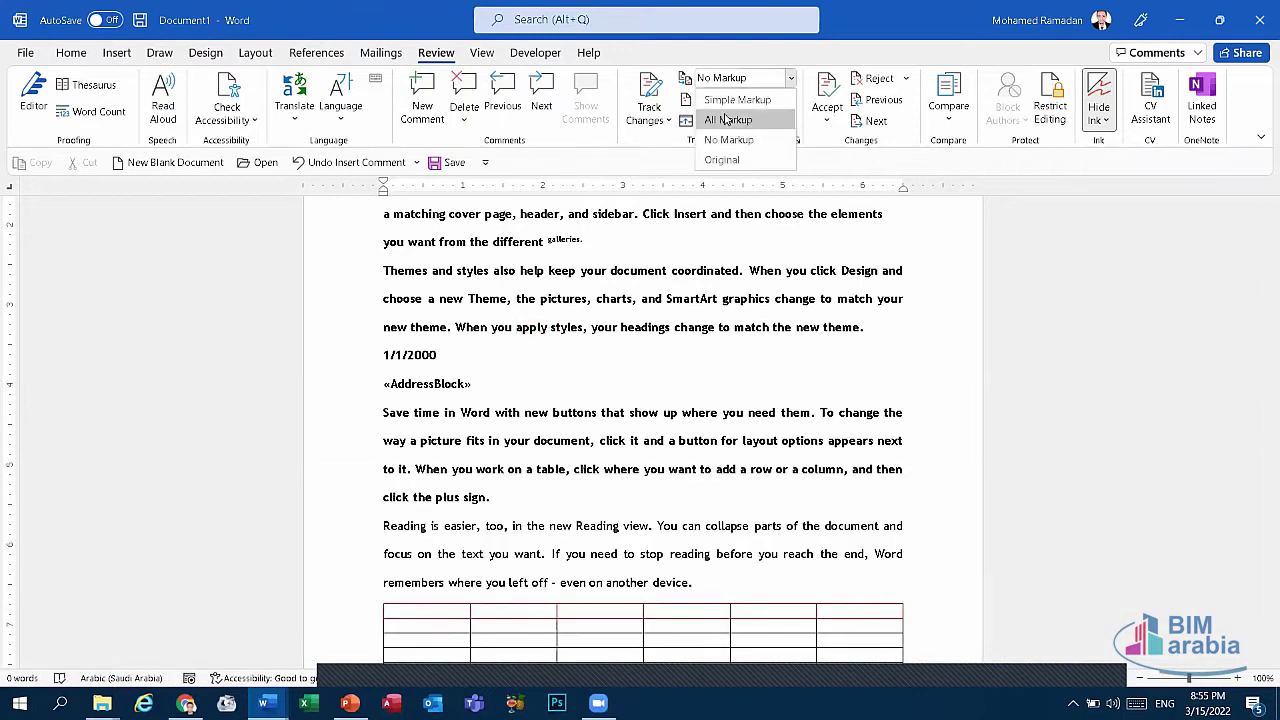
{"action": "left_click", "coordinate": [737, 99]}
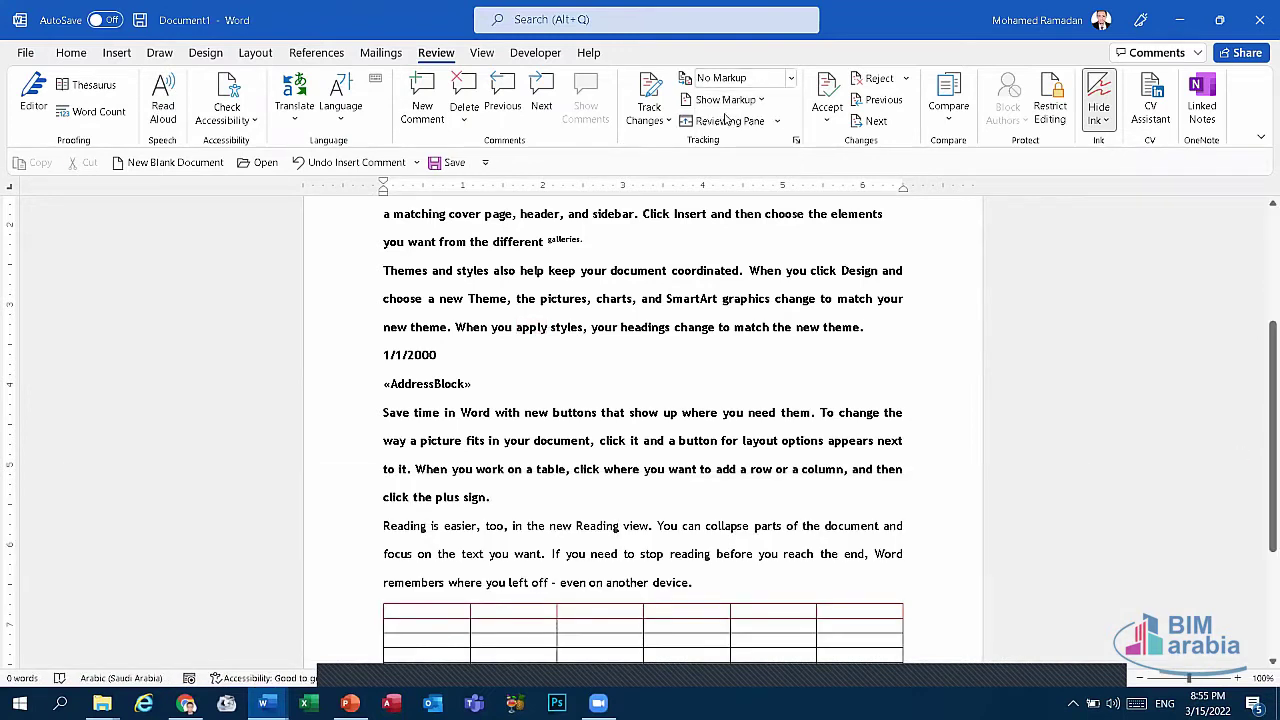
{"action": "double_click", "coordinate": [541, 328]}
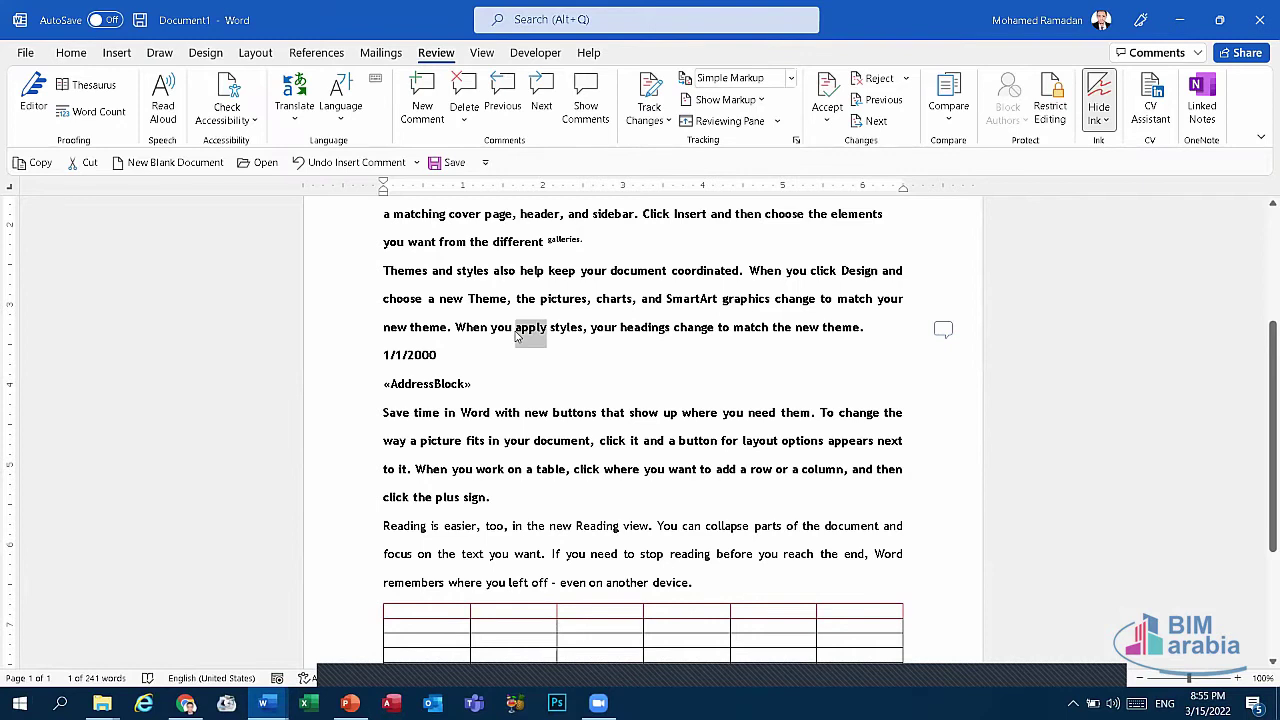
{"action": "left_click", "coordinate": [585, 100]}
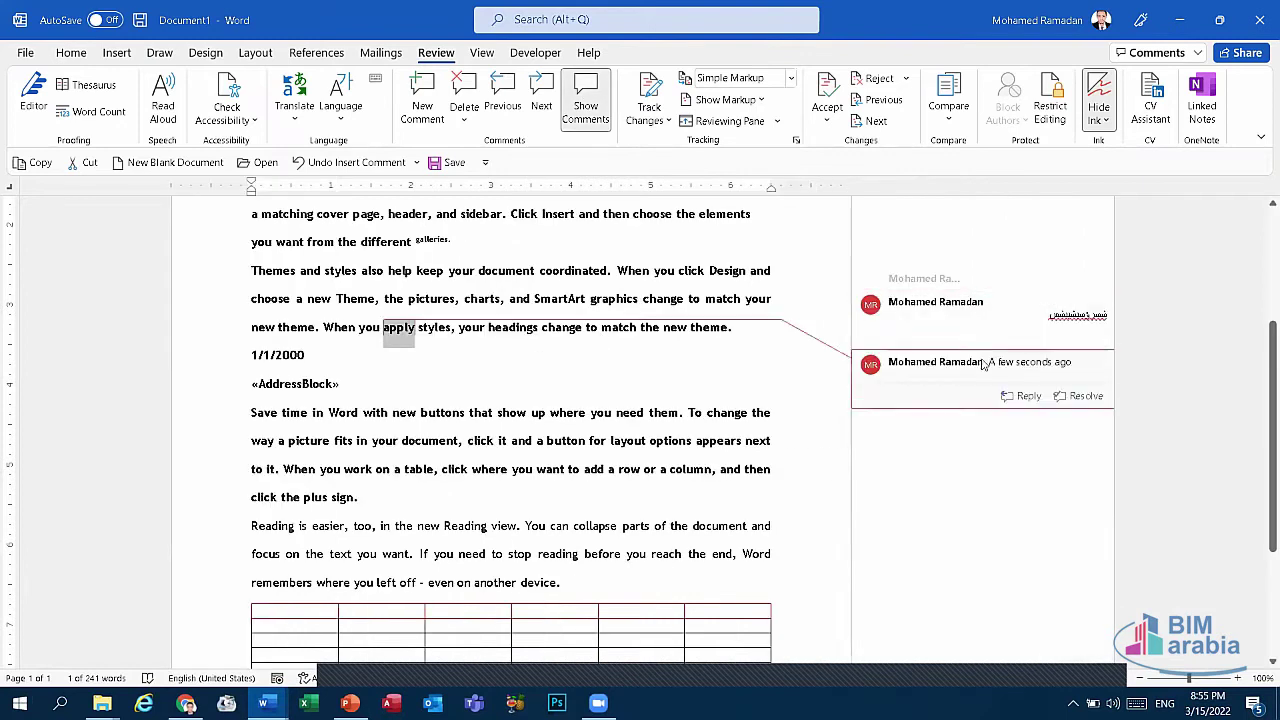
{"action": "left_click", "coordinate": [400, 328]}
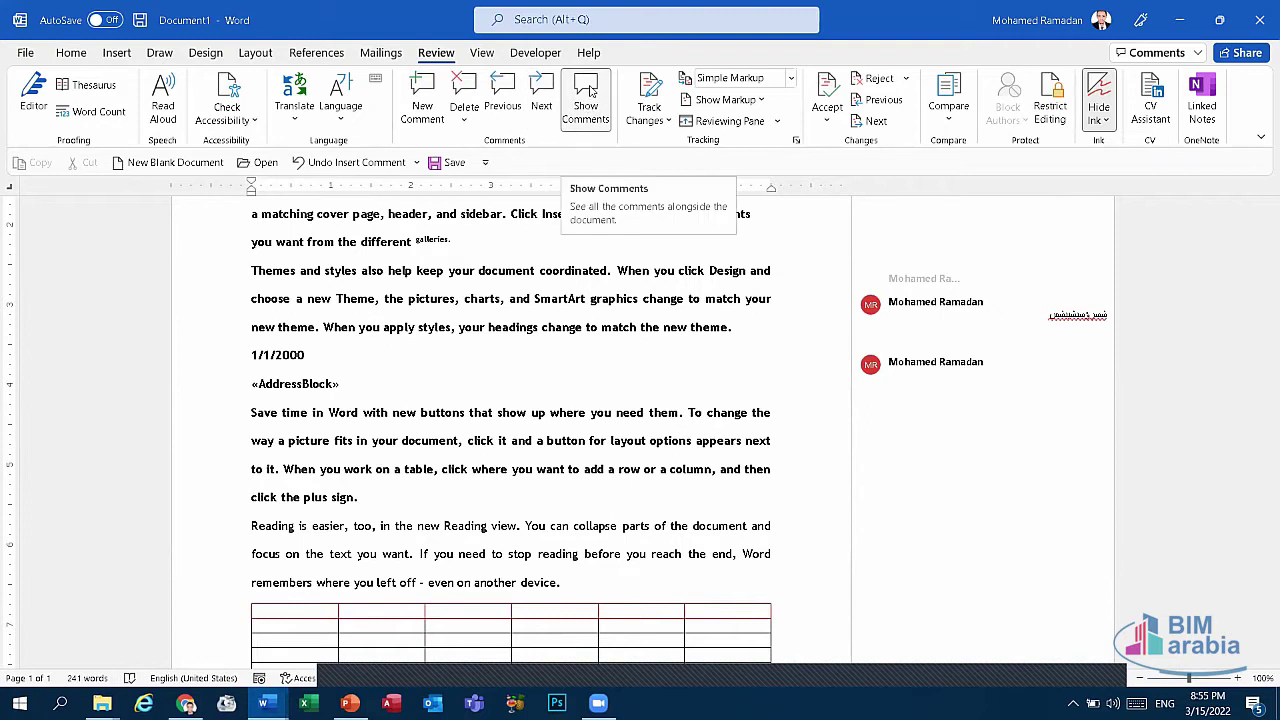
Hide the comments, switch back to No Markup, and go to the File start page.
{"action": "left_click", "coordinate": [590, 90]}
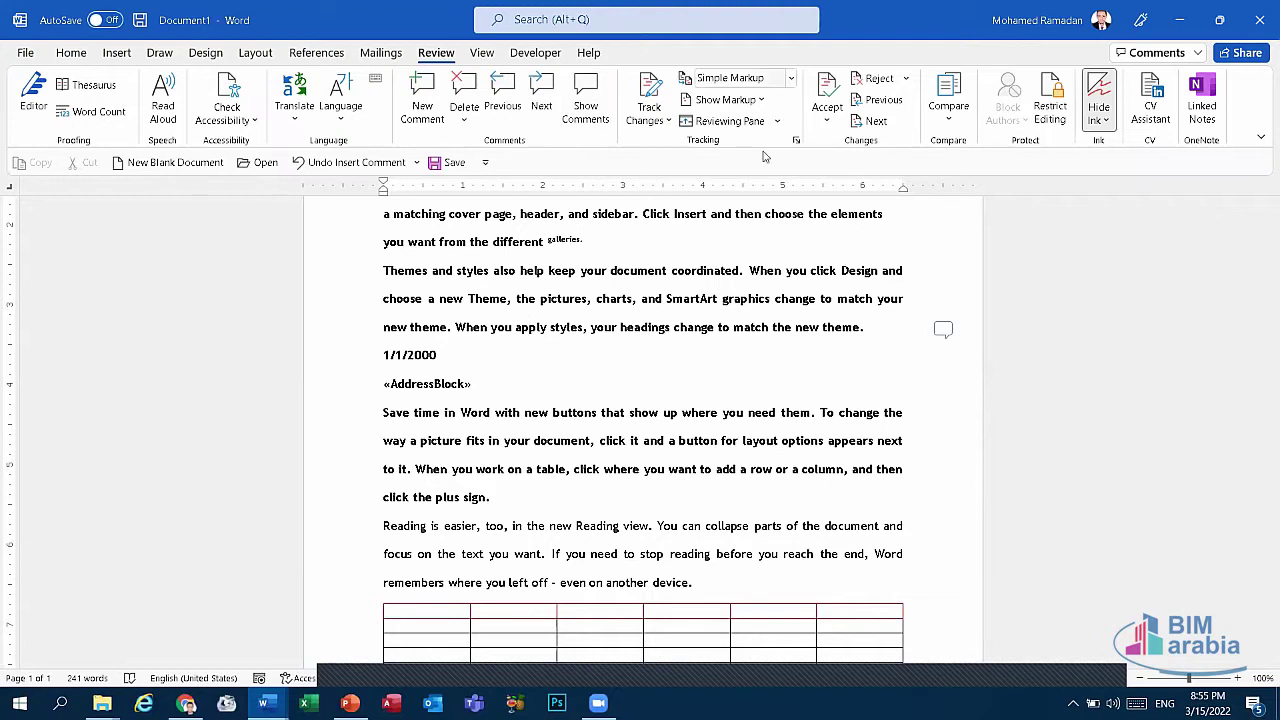
{"action": "left_click", "coordinate": [769, 86]}
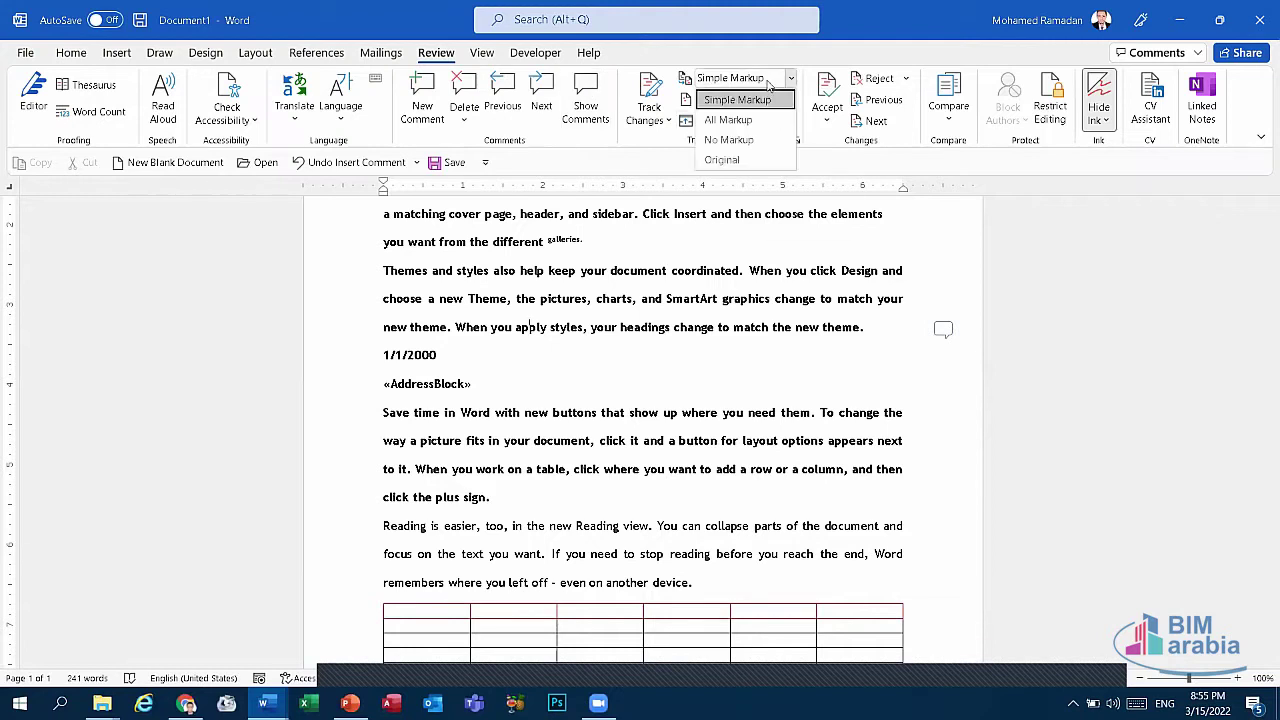
{"action": "left_click", "coordinate": [749, 142]}
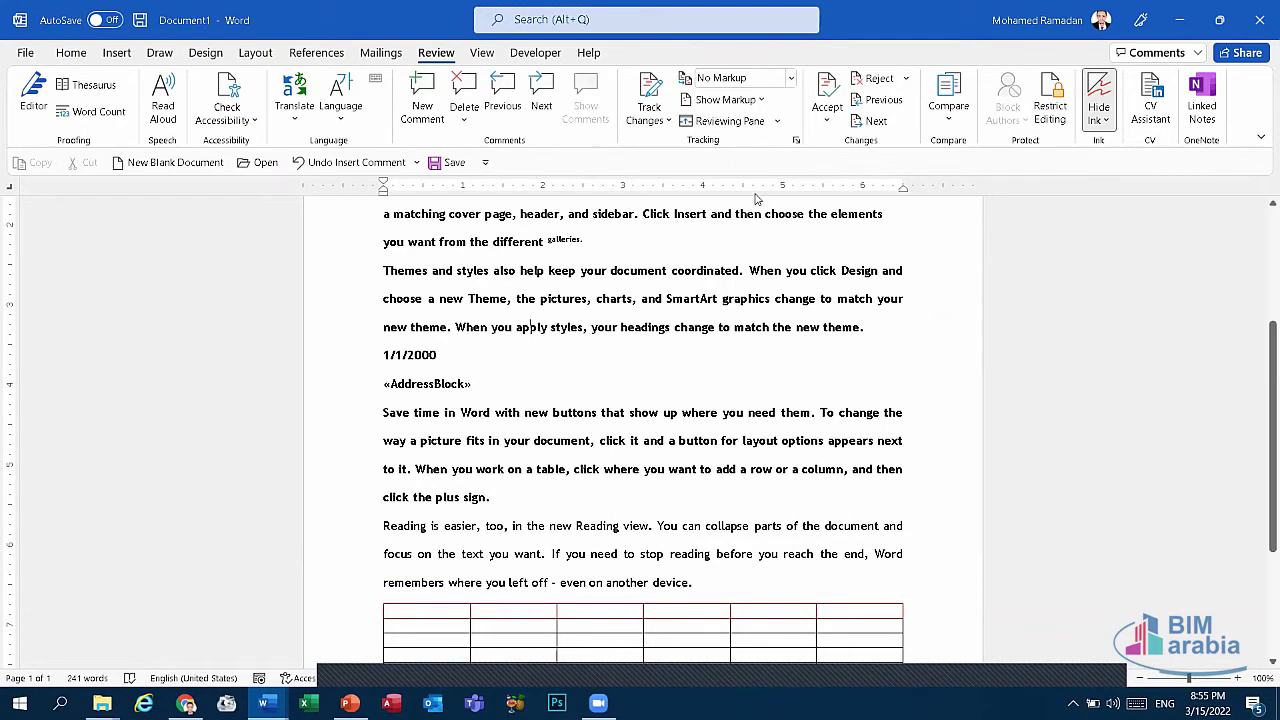
{"action": "left_click", "coordinate": [25, 53]}
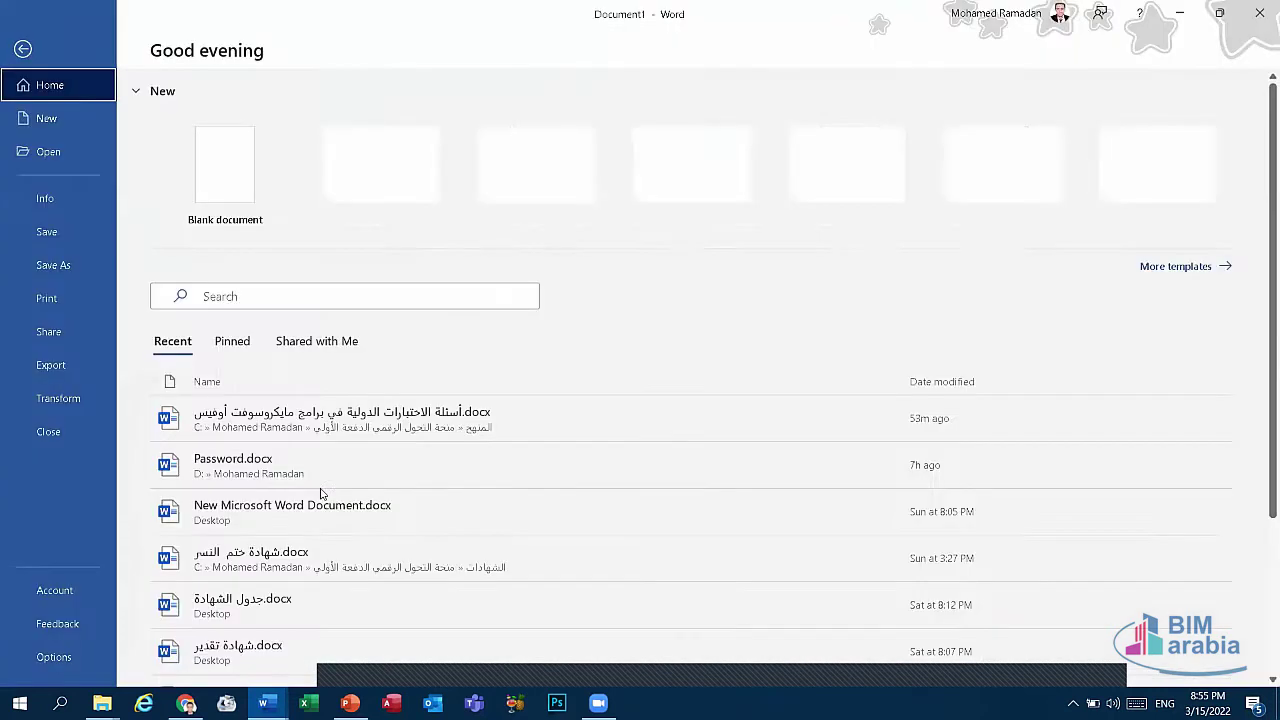
Leave Backstage to return to Document1, still displayed with No Markup.
{"action": "left_click", "coordinate": [22, 49]}
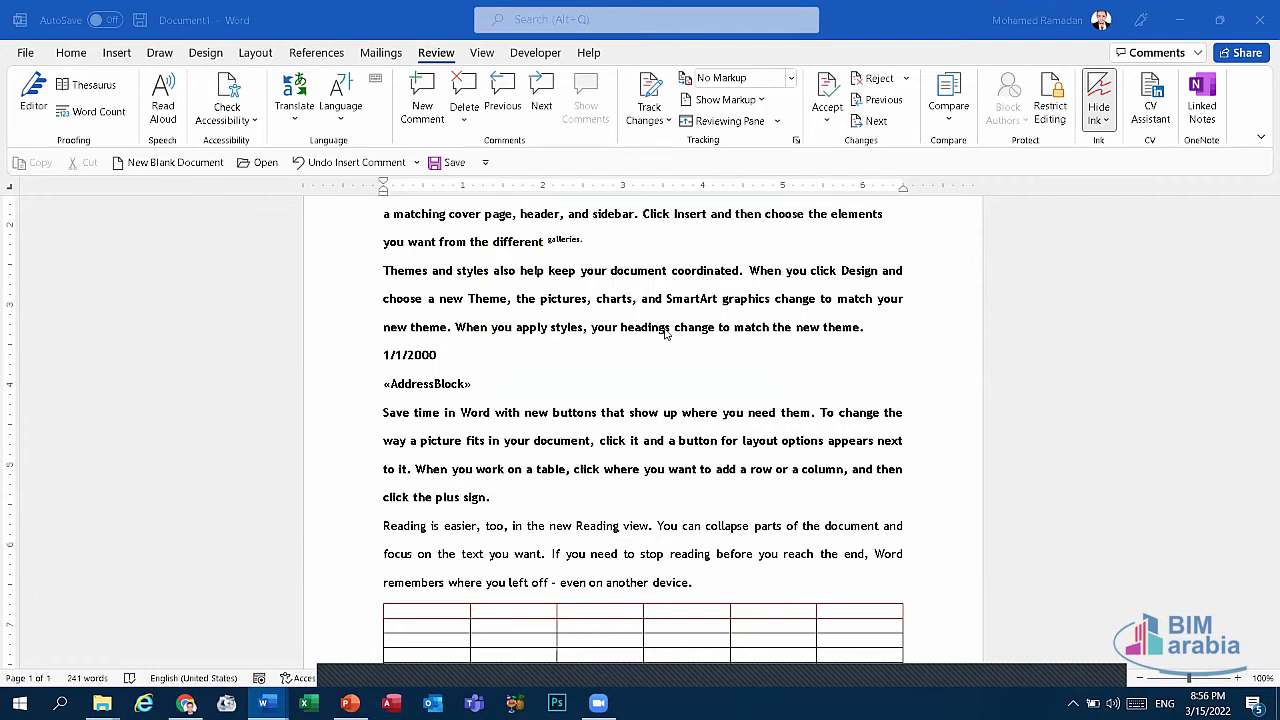
Comment on 'headings' and show all comments beside the text in Simple Markup.
{"action": "left_click_drag", "start_coordinate": [669, 326], "coordinate": [621, 337]}
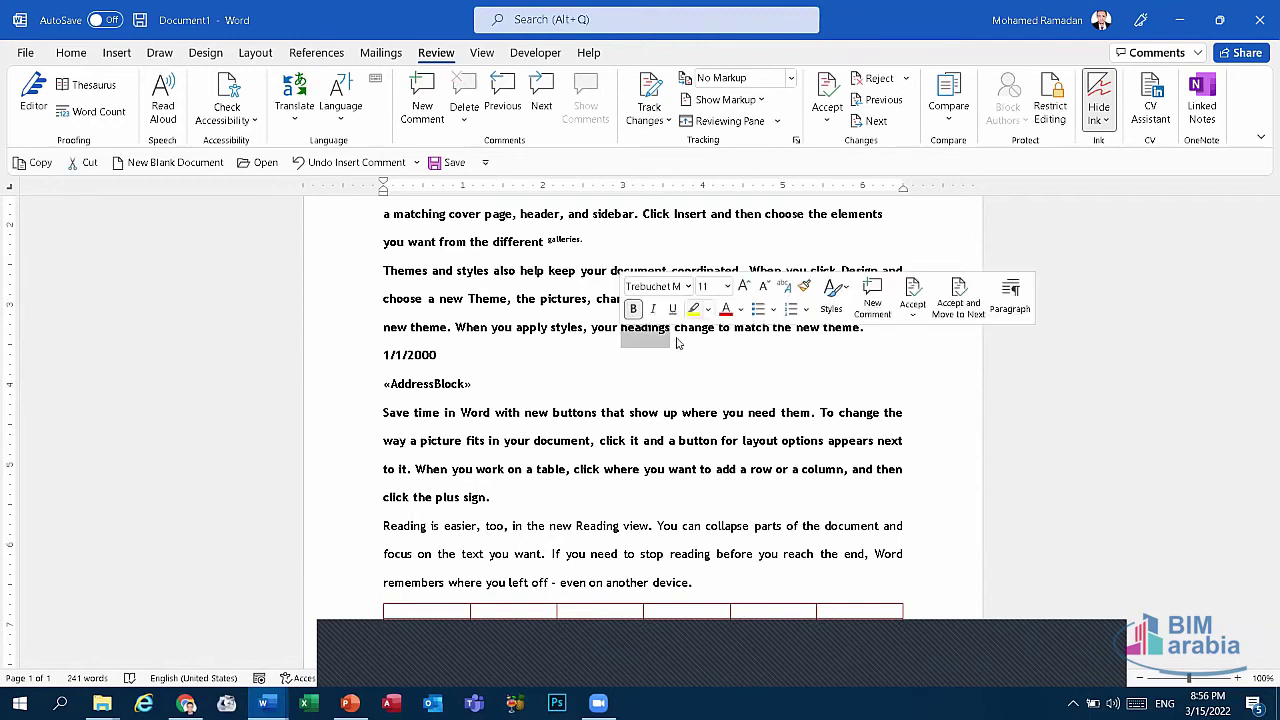
{"action": "left_click", "coordinate": [428, 93]}
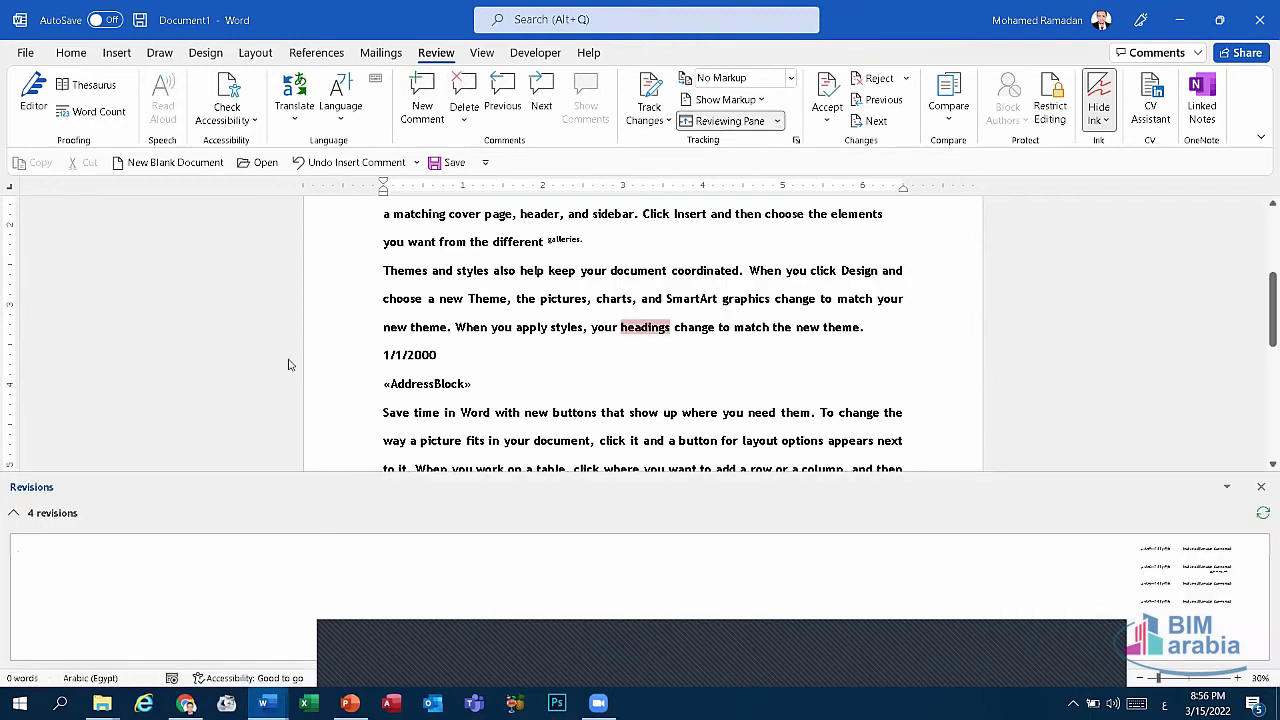
{"action": "left_click", "coordinate": [770, 87]}
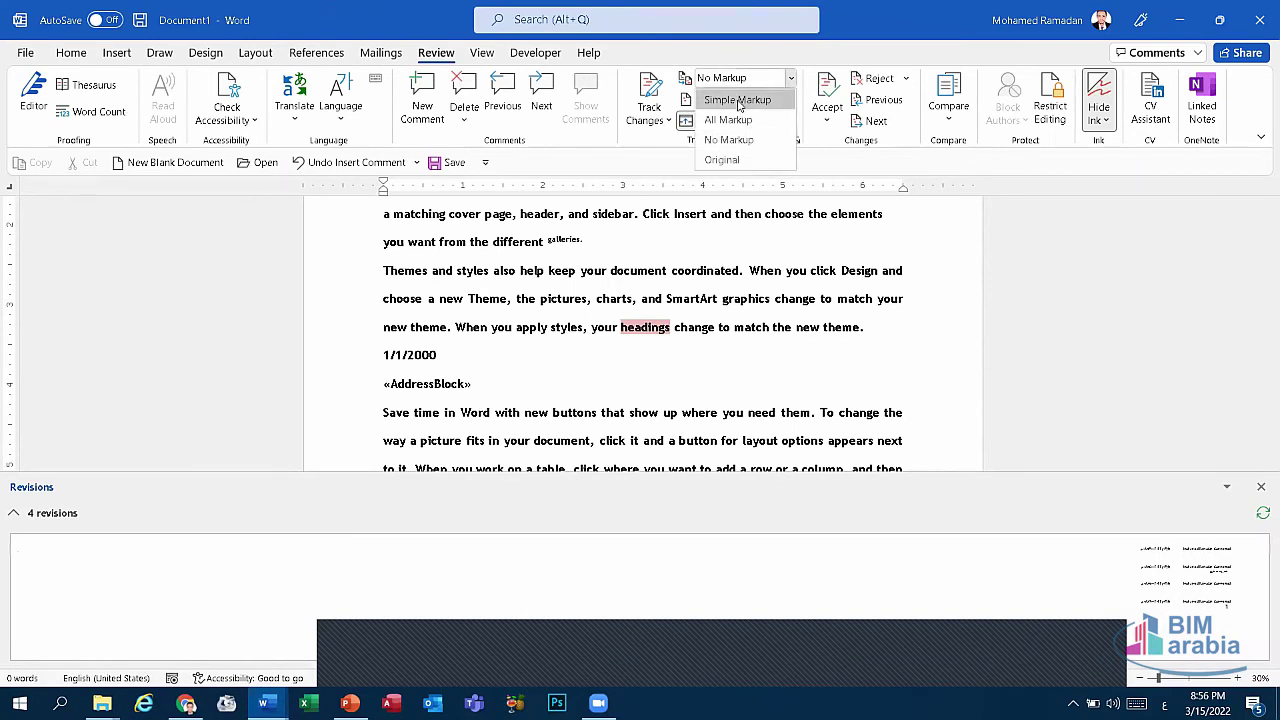
{"action": "left_click", "coordinate": [730, 97]}
{"action": "left_click", "coordinate": [590, 108]}
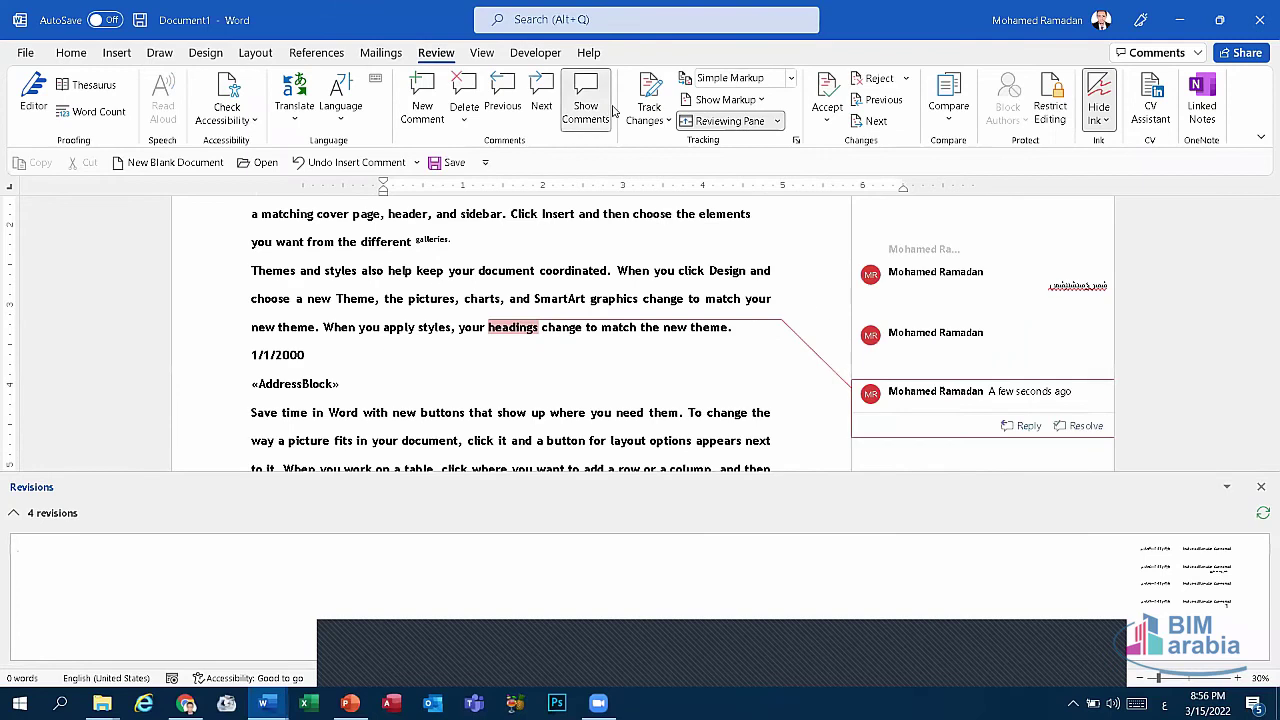
{"action": "left_click", "coordinate": [1261, 486]}
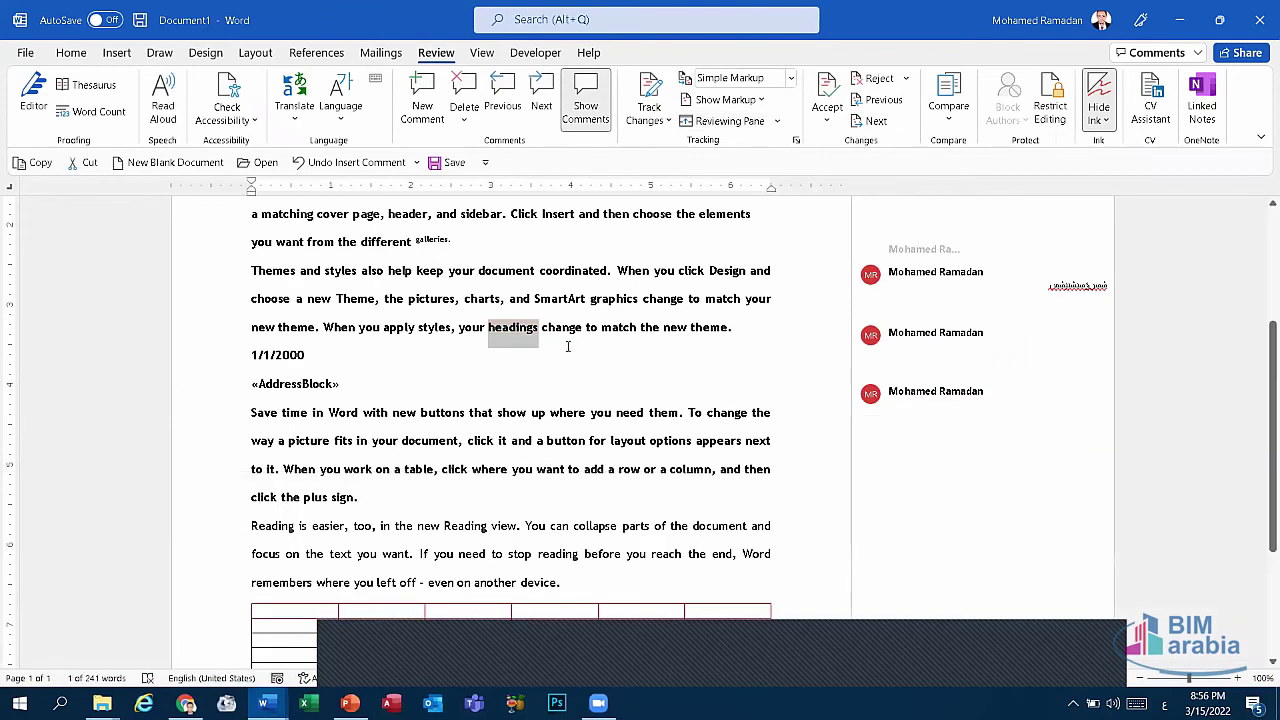